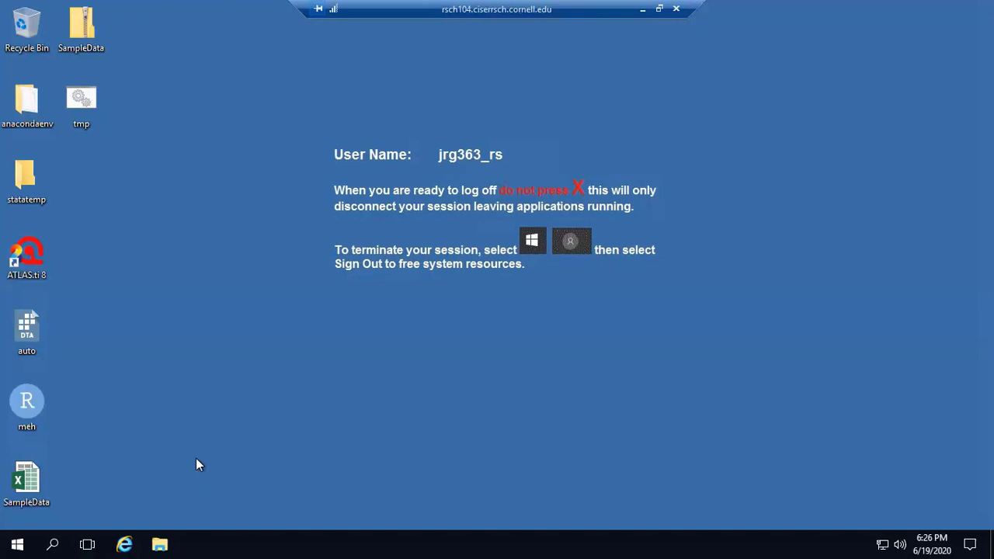
- Launch IBM SPSS Statistics, dismiss its welcome dialog and maximize the empty Data Editor window
{"action": "left_click", "coordinate": [17, 542]}
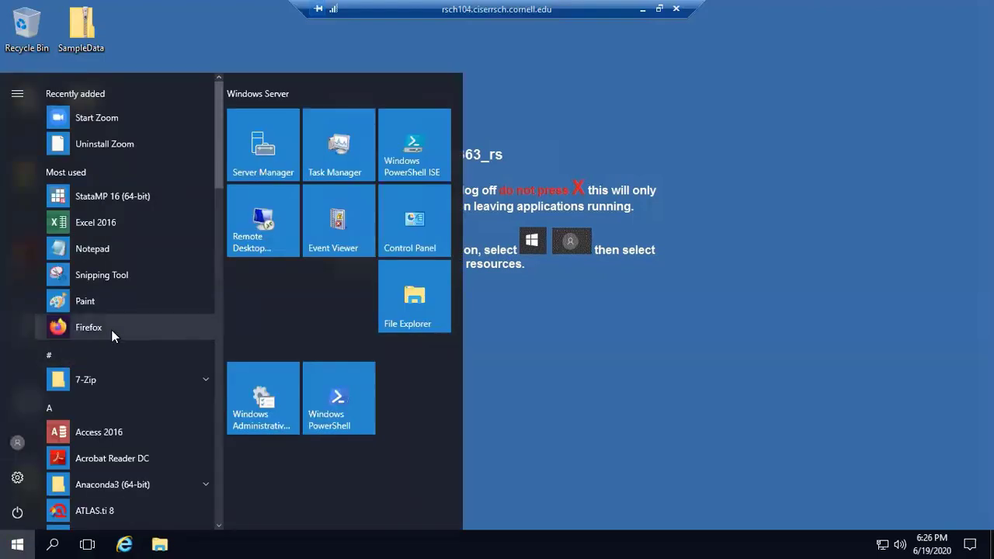
{"action": "scroll", "coordinate": [108, 335], "scroll_direction": "down", "scroll_amount": 5}
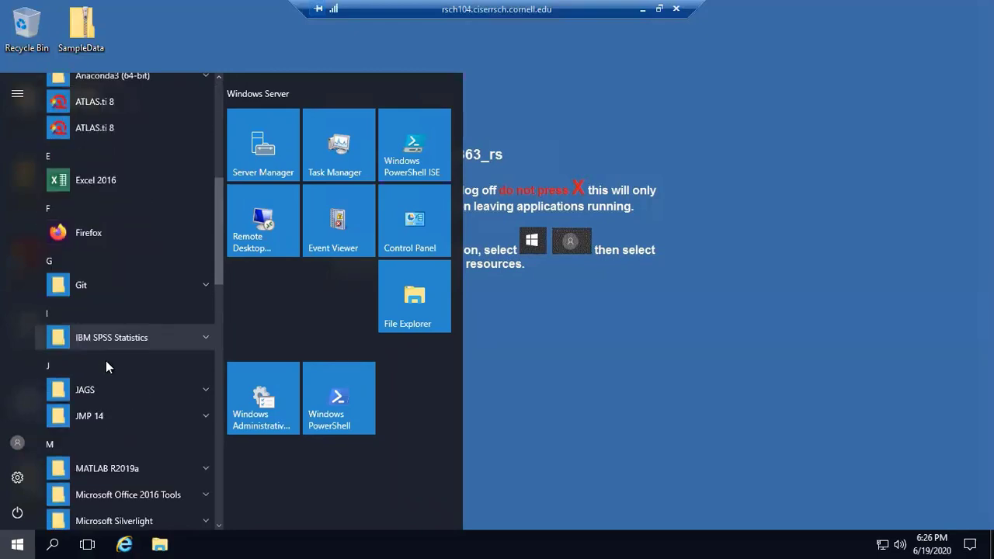
{"action": "left_click", "coordinate": [97, 335]}
{"action": "left_click", "coordinate": [112, 360]}
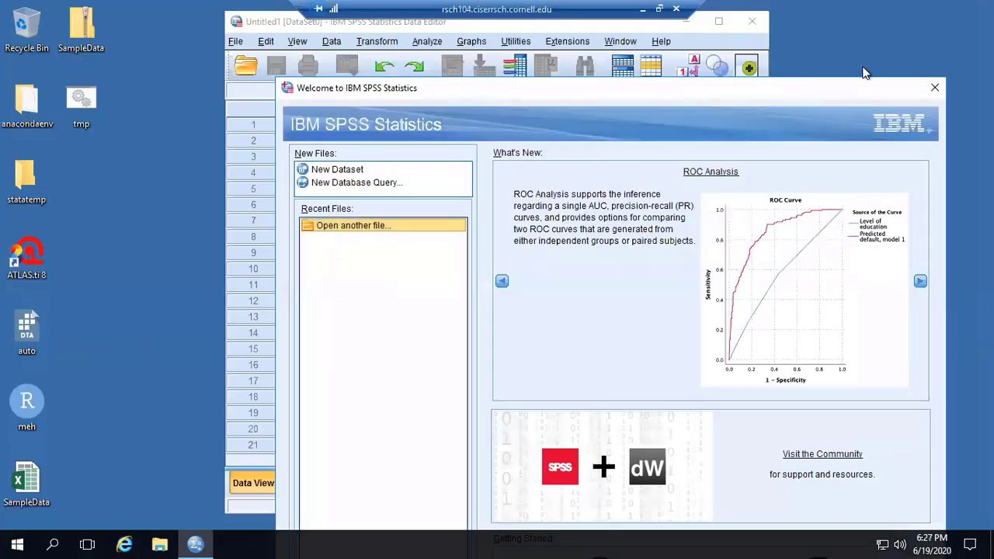
{"action": "left_click", "coordinate": [935, 88]}
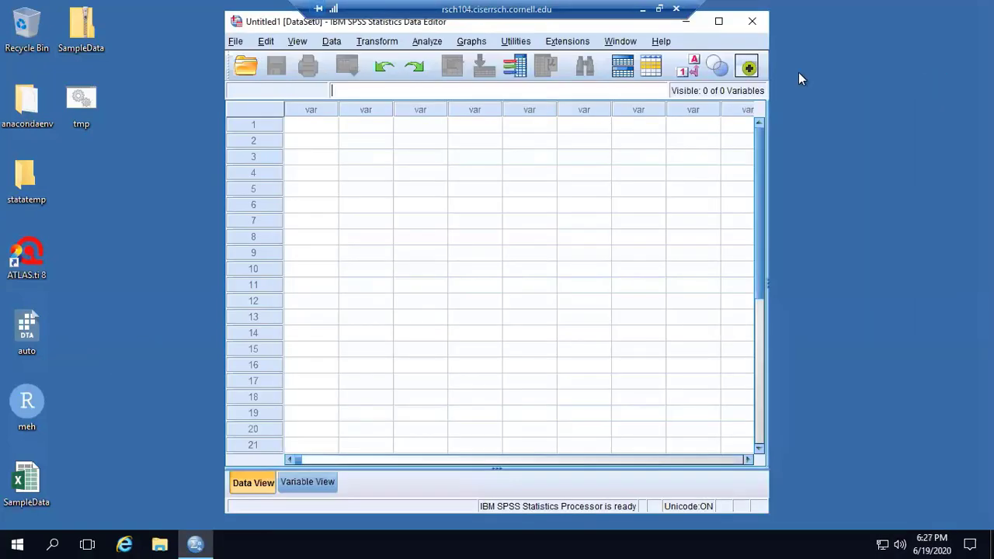
{"action": "left_click", "coordinate": [719, 21]}
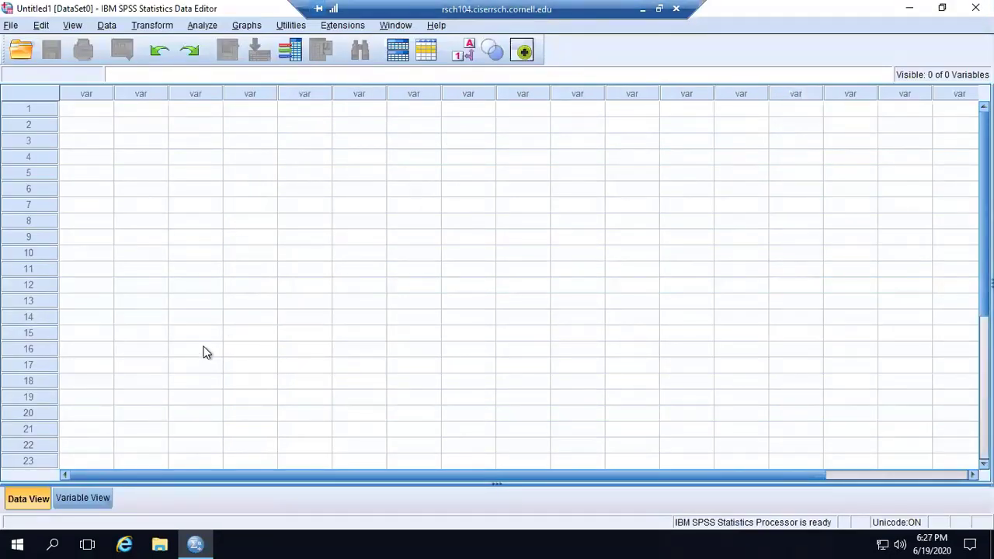
- Start the Windows Magnifier, accept its options with 25% zoom increments, and enlarge the screen by one increment
{"action": "left_click", "coordinate": [14, 542]}
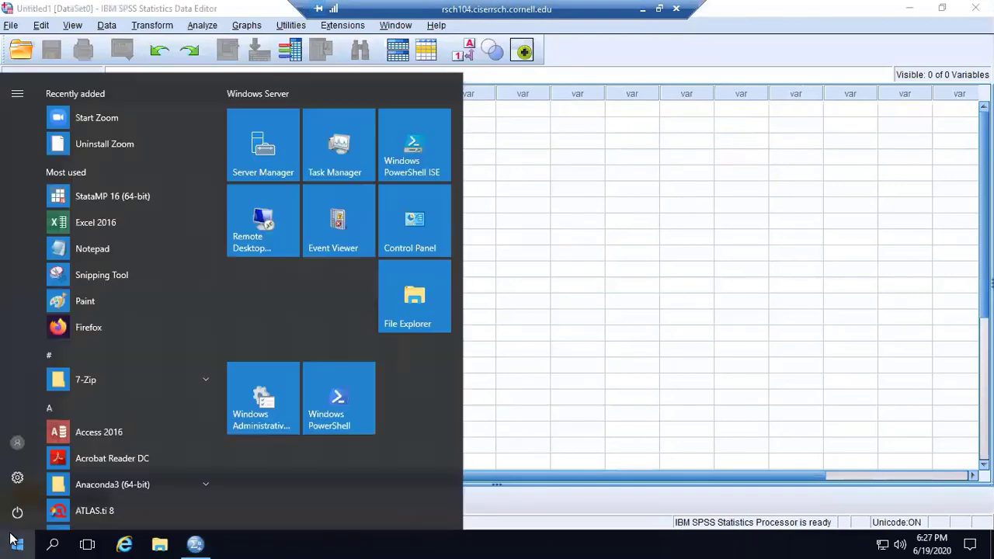
{"action": "type", "text": "magni"}
{"action": "left_click", "coordinate": [92, 132]}
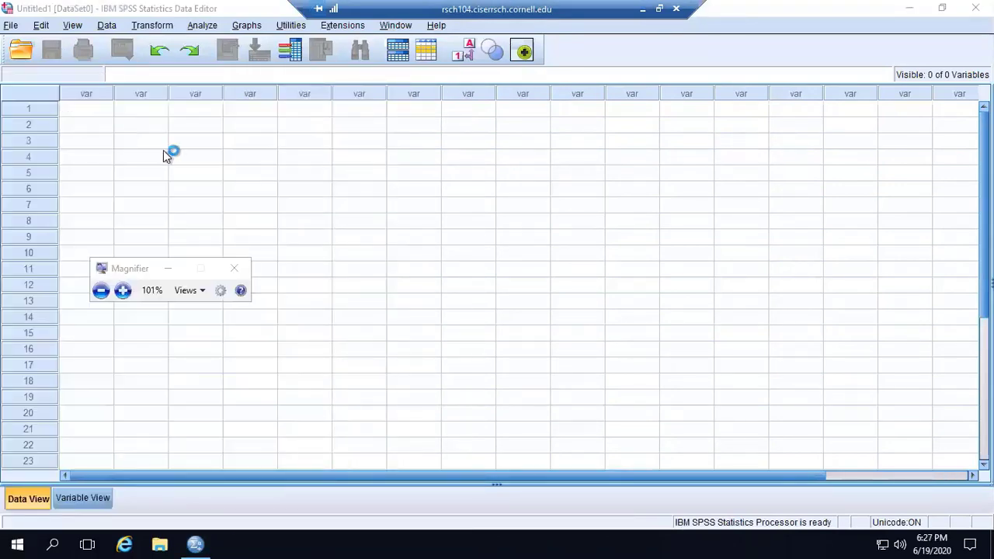
{"action": "left_click", "coordinate": [221, 293]}
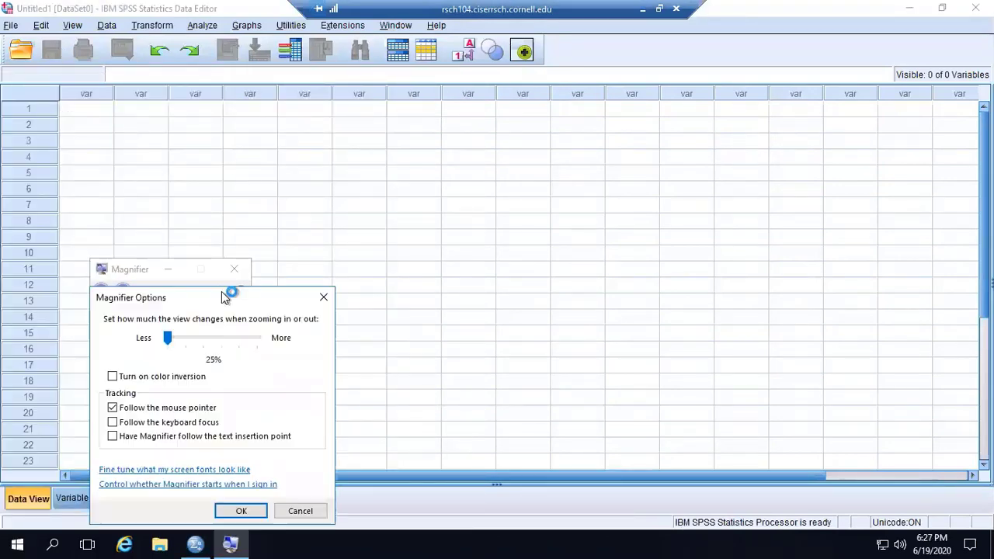
{"action": "left_click", "coordinate": [237, 510]}
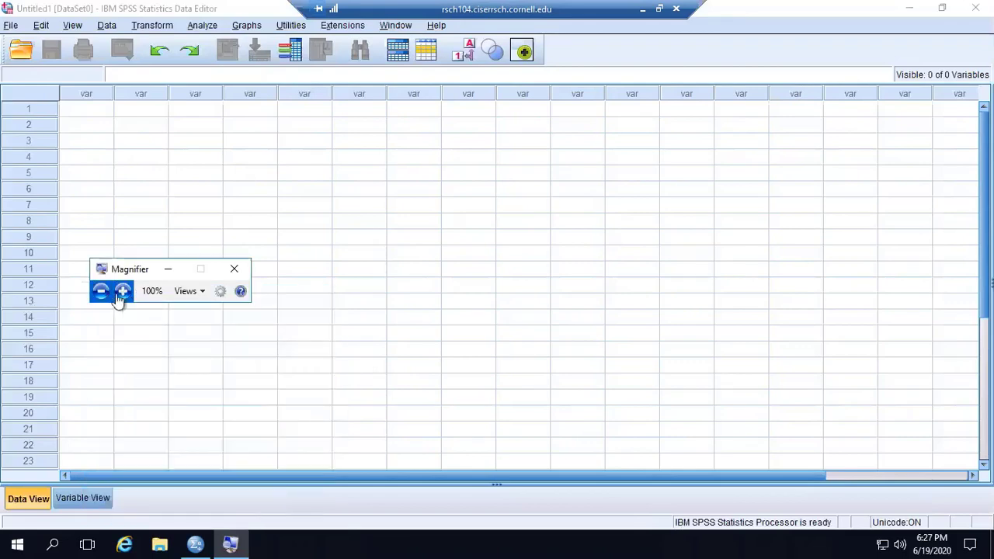
{"action": "left_click", "coordinate": [123, 291]}
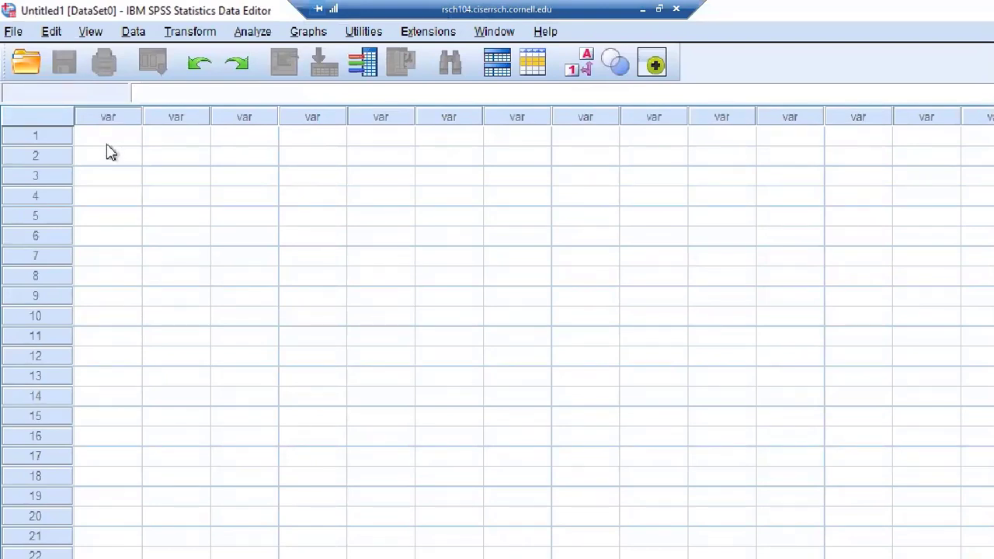
- Enter the values 1, 25 and 6 in rows 1 to 3 of the first column
{"action": "left_click", "coordinate": [121, 141]}
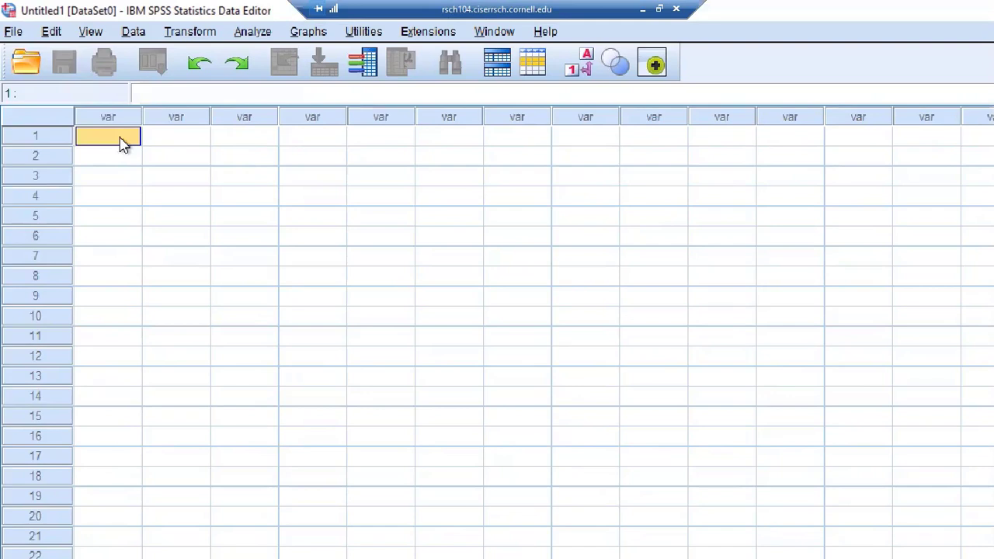
{"action": "type", "text": "1"}
{"action": "key", "text": "Return"}
{"action": "type", "text": "25"}
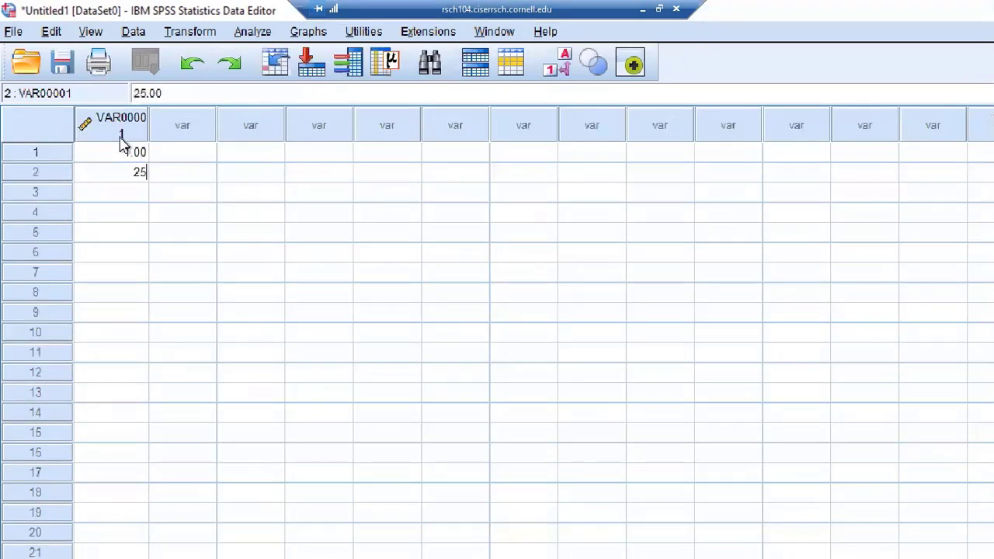
{"action": "key", "text": "Return"}
{"action": "type", "text": "6"}
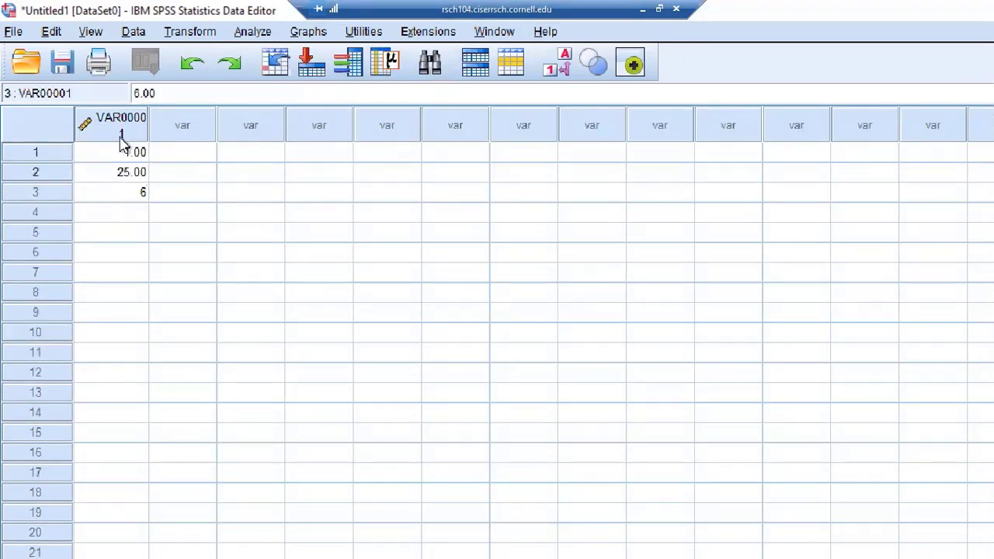
{"action": "key", "text": "Return"}
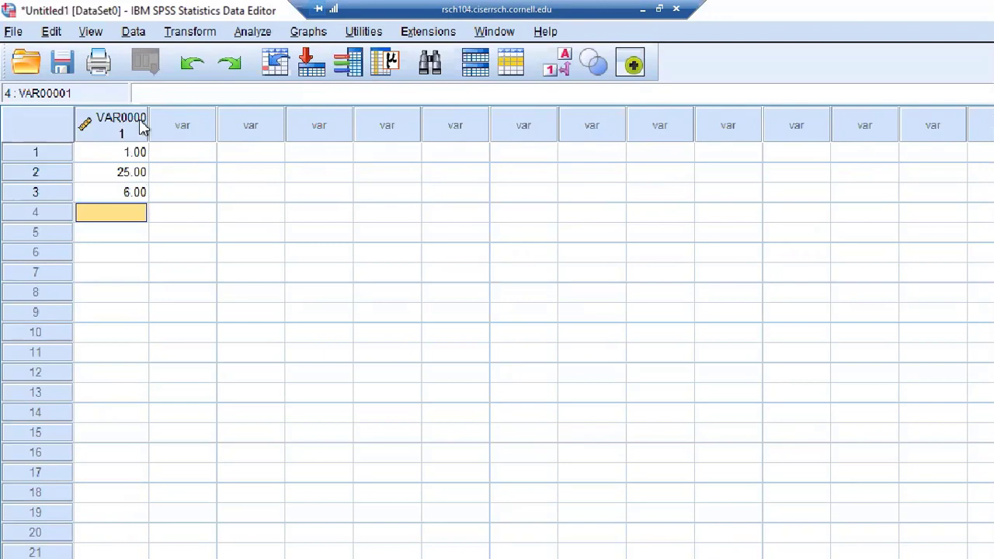
- Highlight the four empty variable columns beside the data, and case rows 1 to 9, to examine the grid's layout
{"action": "left_click_drag", "start_coordinate": [162, 124], "coordinate": [419, 127]}
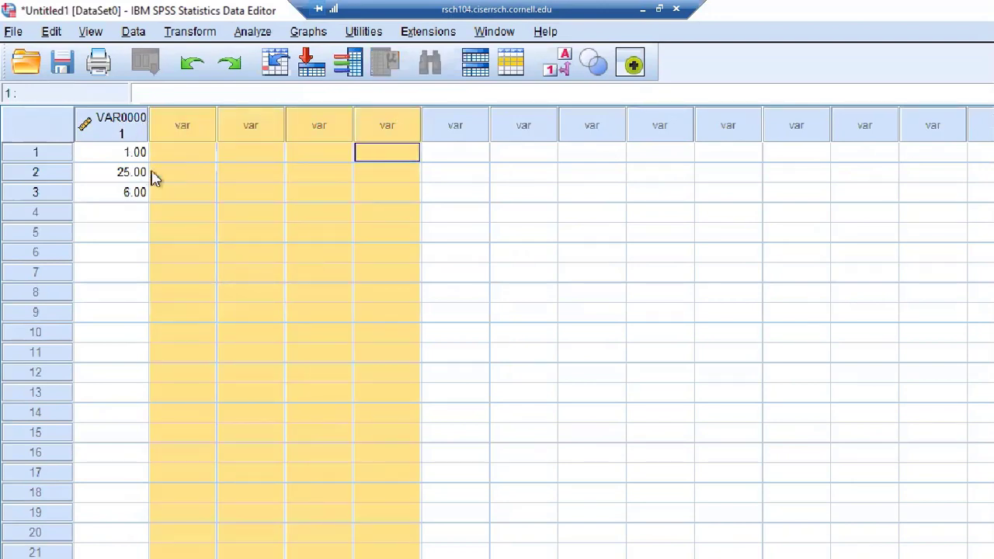
{"action": "left_click", "coordinate": [43, 156]}
{"action": "left_click_drag", "start_coordinate": [45, 158], "coordinate": [27, 319]}
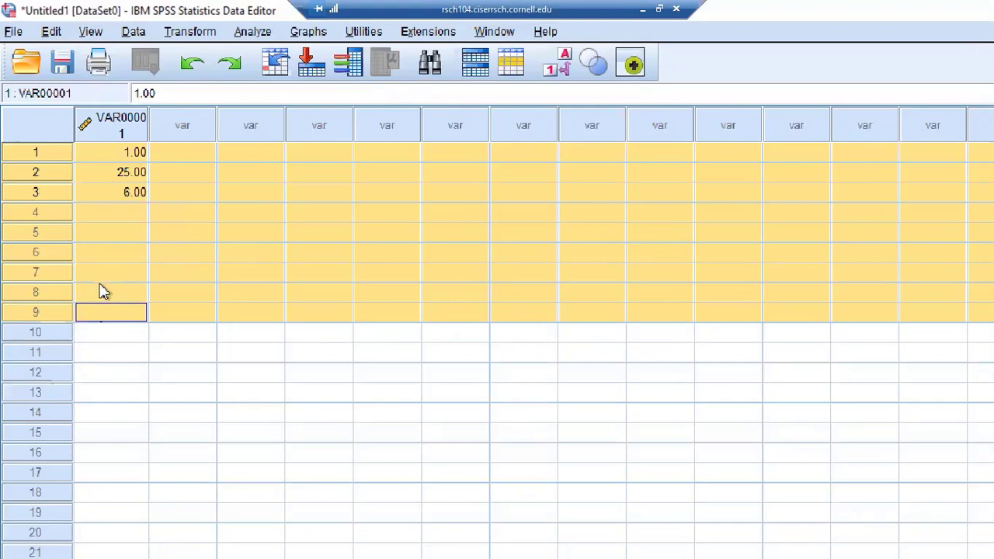
{"action": "left_click", "coordinate": [122, 301]}
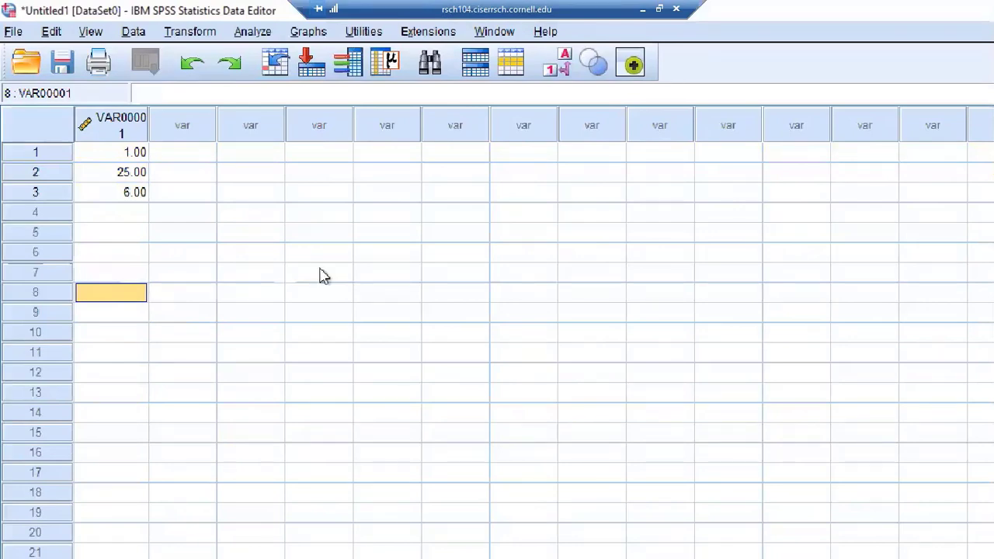
{"action": "scroll", "coordinate": [351, 282], "scroll_direction": "down", "scroll_amount": 3}
{"action": "scroll", "coordinate": [377, 298], "scroll_direction": "up", "scroll_amount": 3}
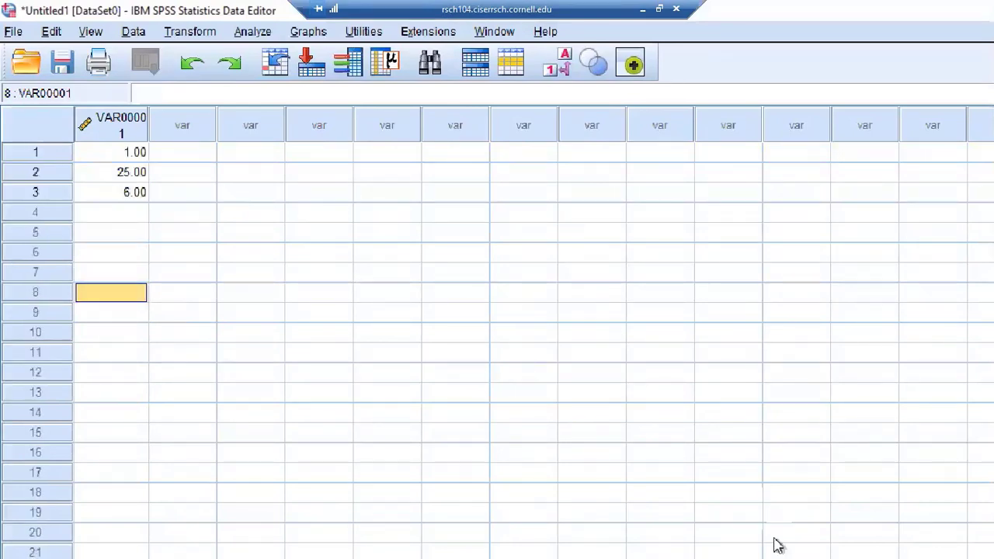
{"action": "scroll", "coordinate": [556, 356], "scroll_direction": "down", "scroll_amount": 6}
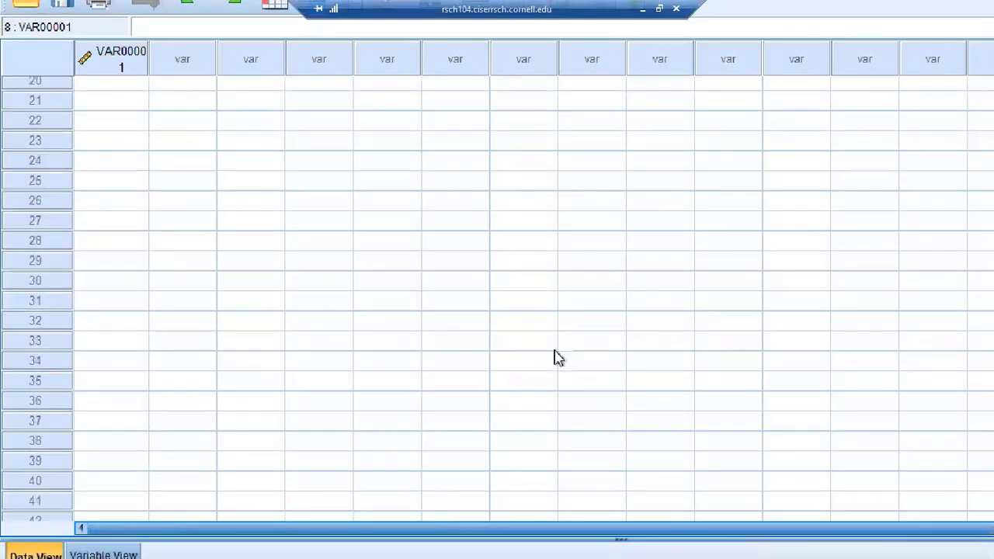
{"action": "scroll", "coordinate": [557, 356], "scroll_direction": "up", "scroll_amount": 6}
{"action": "scroll", "coordinate": [559, 359], "scroll_direction": "up", "scroll_amount": 1}
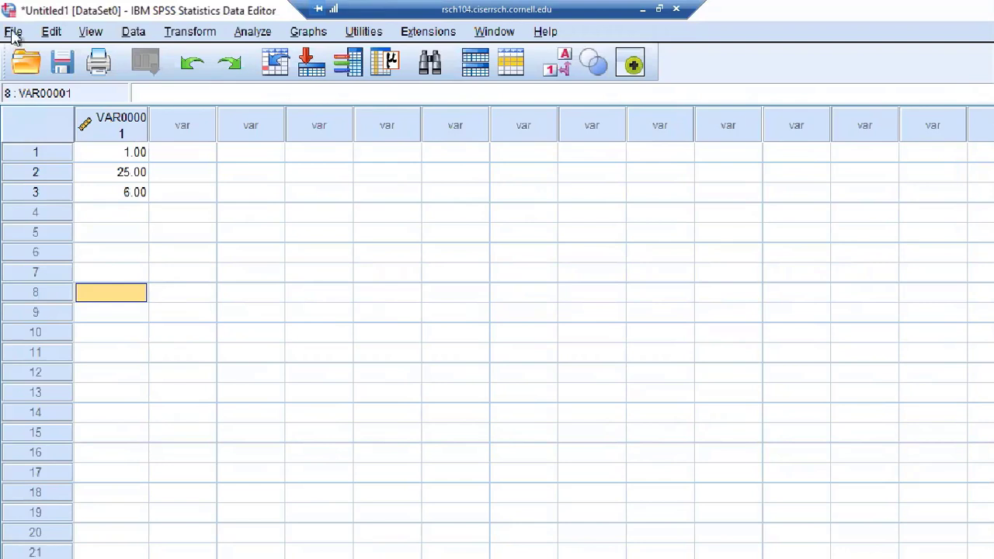
{"action": "left_click", "coordinate": [13, 34]}
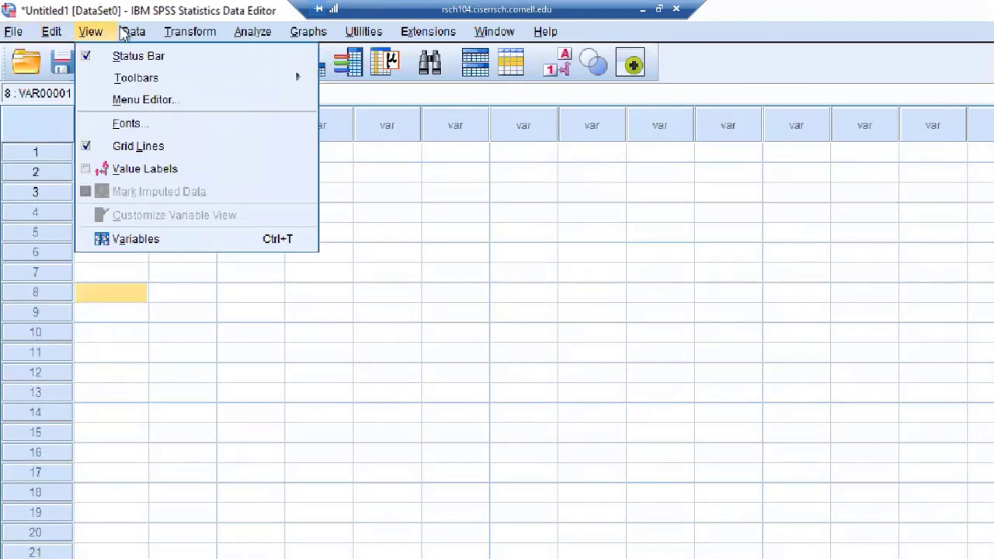
{"action": "mouse_move", "coordinate": [185, 34]}
{"action": "mouse_move", "coordinate": [241, 36]}
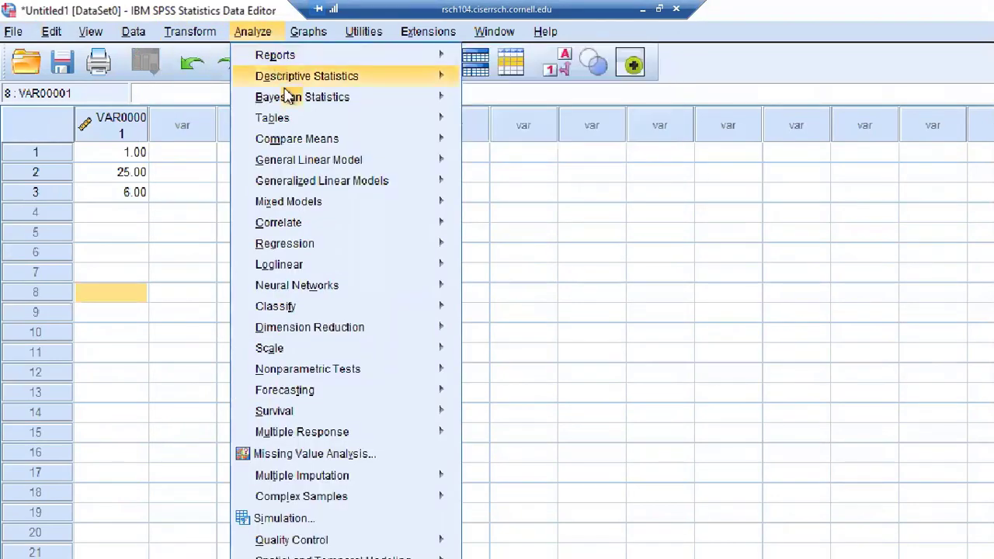
{"action": "mouse_move", "coordinate": [289, 124]}
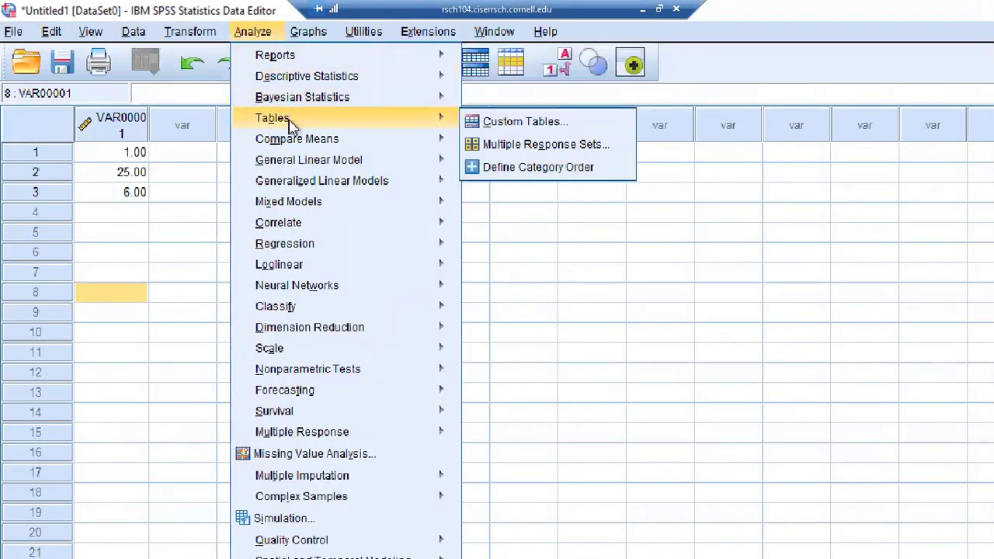
{"action": "mouse_move", "coordinate": [292, 164]}
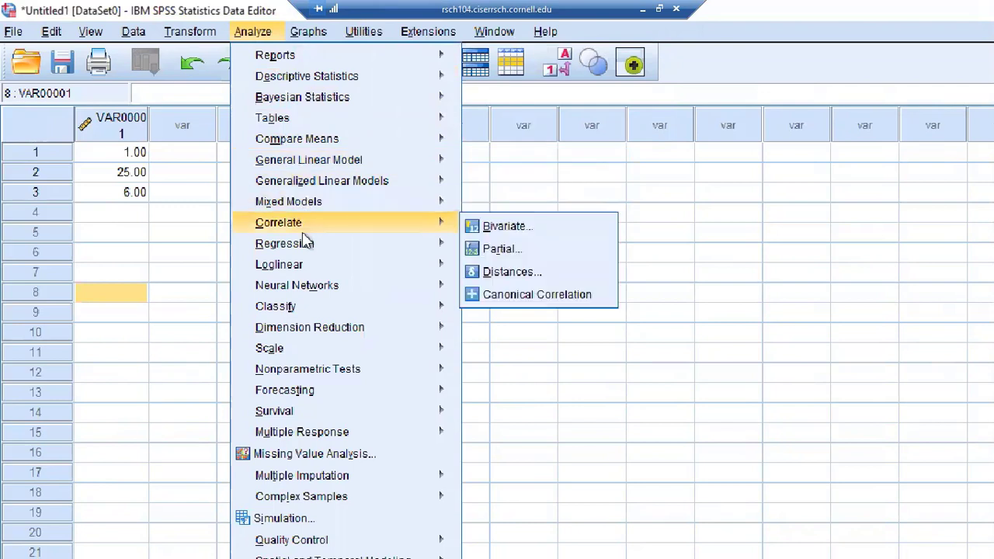
{"action": "mouse_move", "coordinate": [304, 247]}
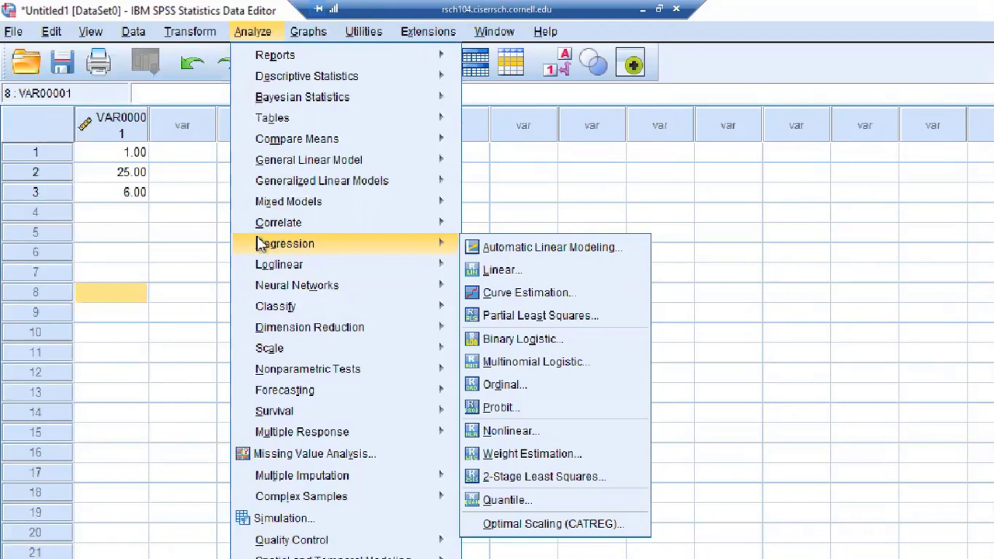
{"action": "left_click", "coordinate": [256, 30]}
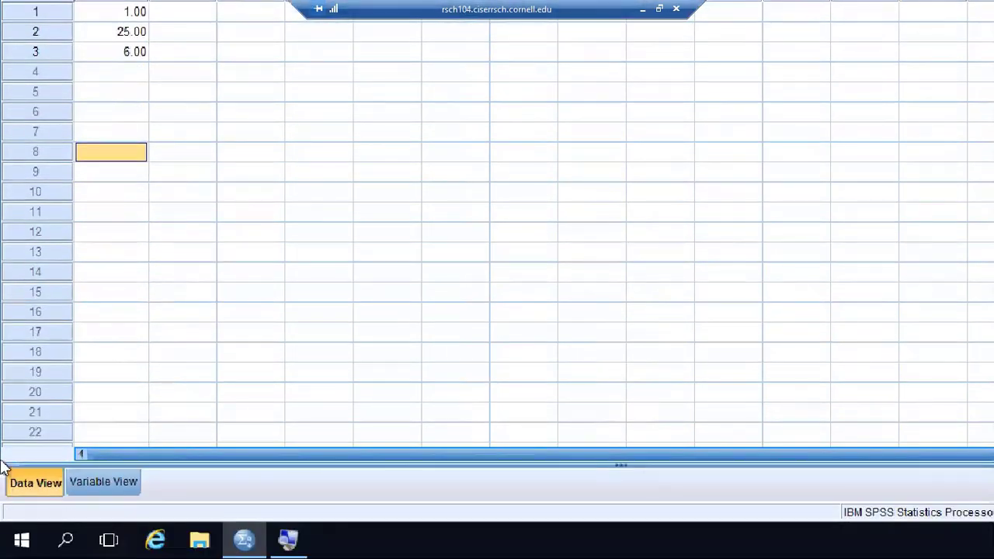
- Show the variable definitions and view the available data types for the first variable without changing its type
{"action": "left_click", "coordinate": [98, 486]}
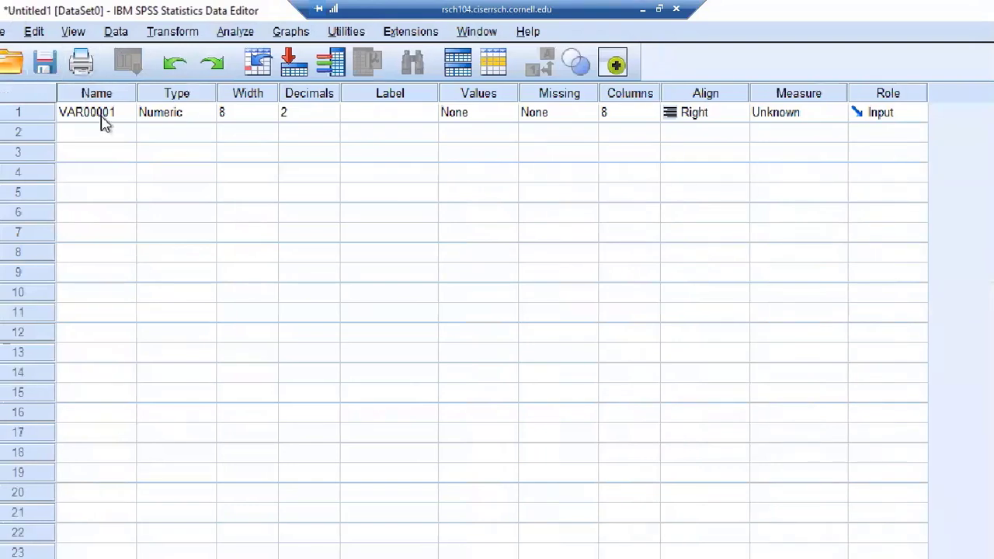
{"action": "left_click", "coordinate": [102, 119]}
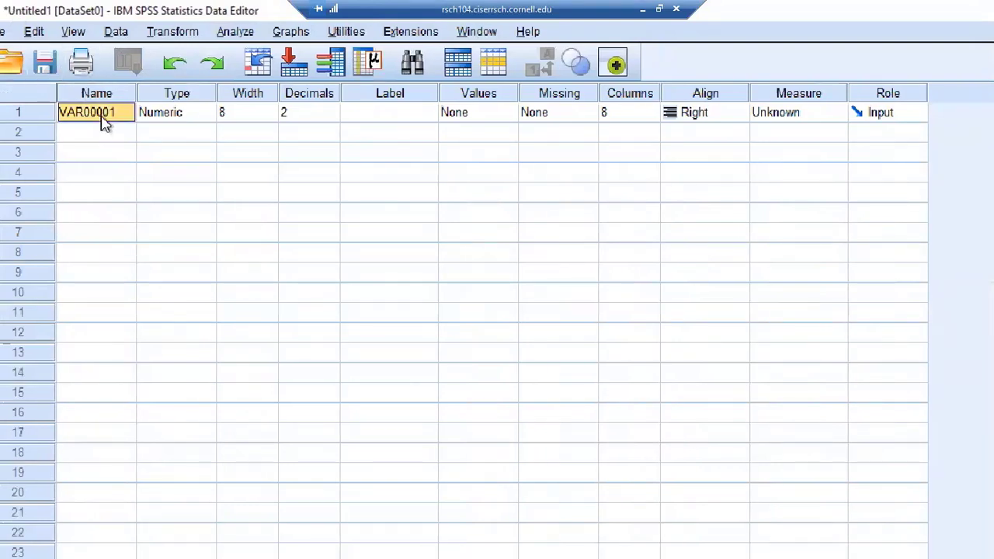
{"action": "double_click", "coordinate": [204, 120]}
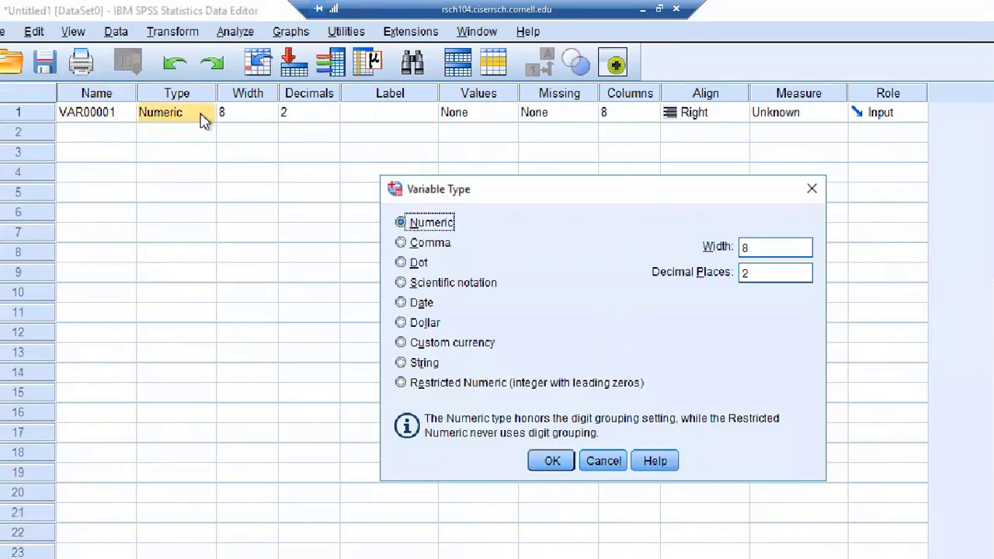
{"action": "left_click", "coordinate": [811, 188]}
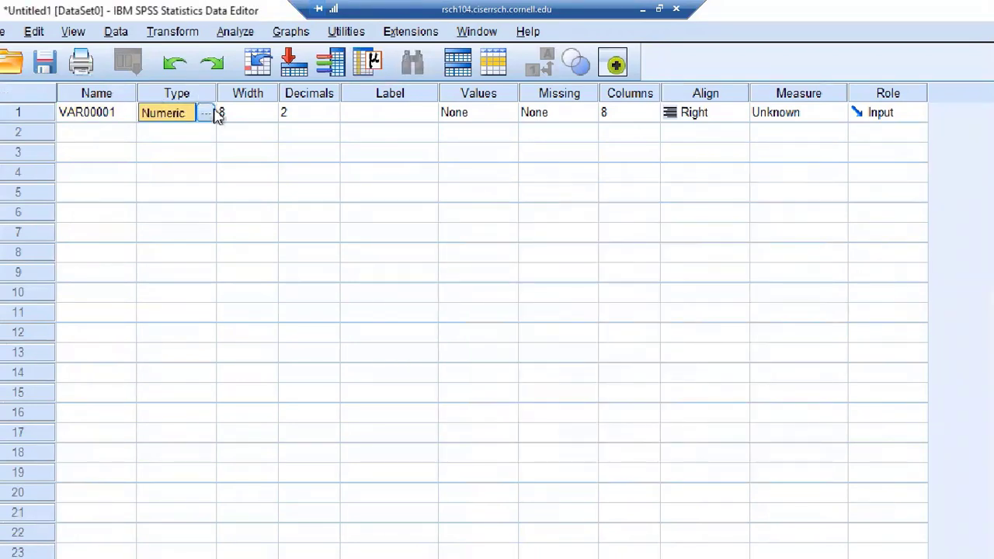
- Delete the variable VAR00001 from the variable definitions
{"action": "right_click", "coordinate": [28, 117]}
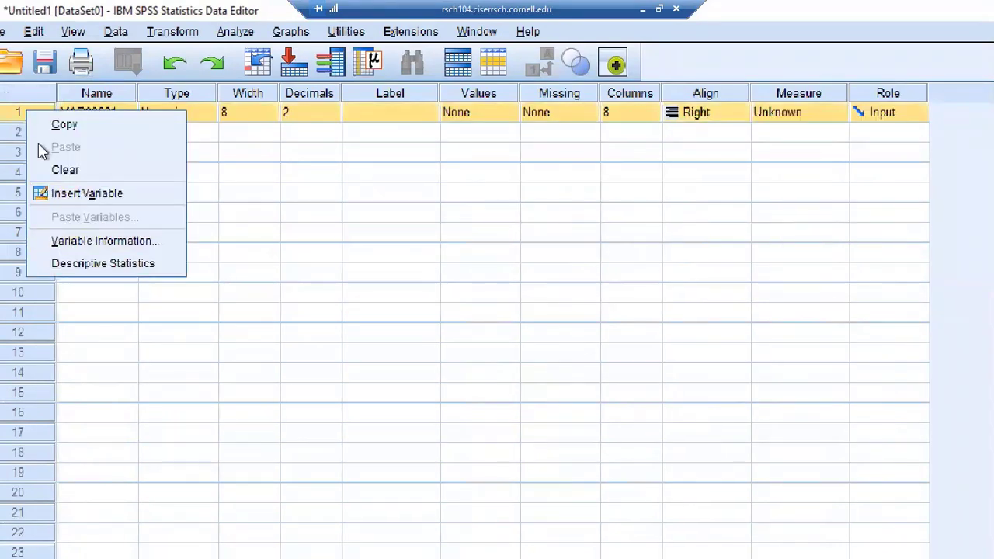
{"action": "left_click", "coordinate": [69, 171]}
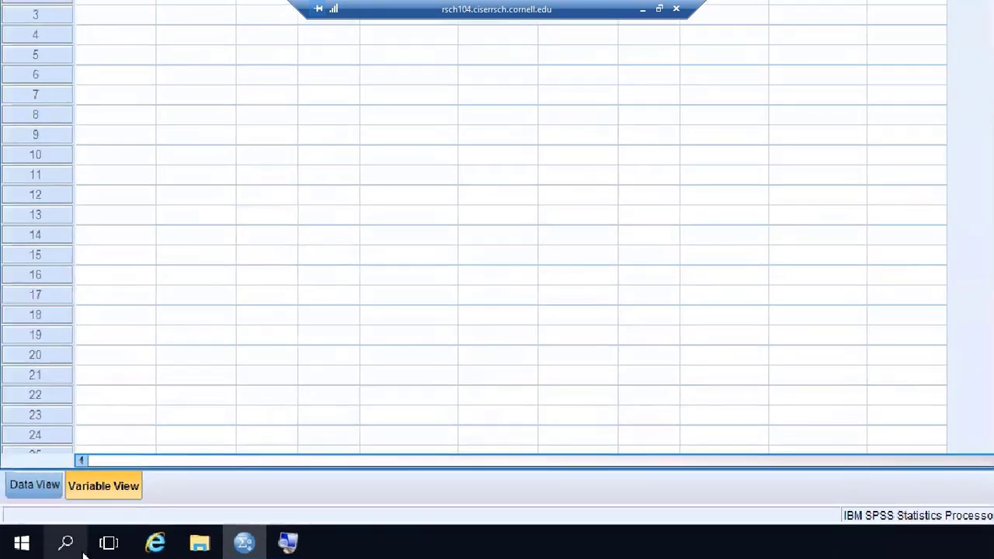
{"action": "left_click", "coordinate": [21, 542]}
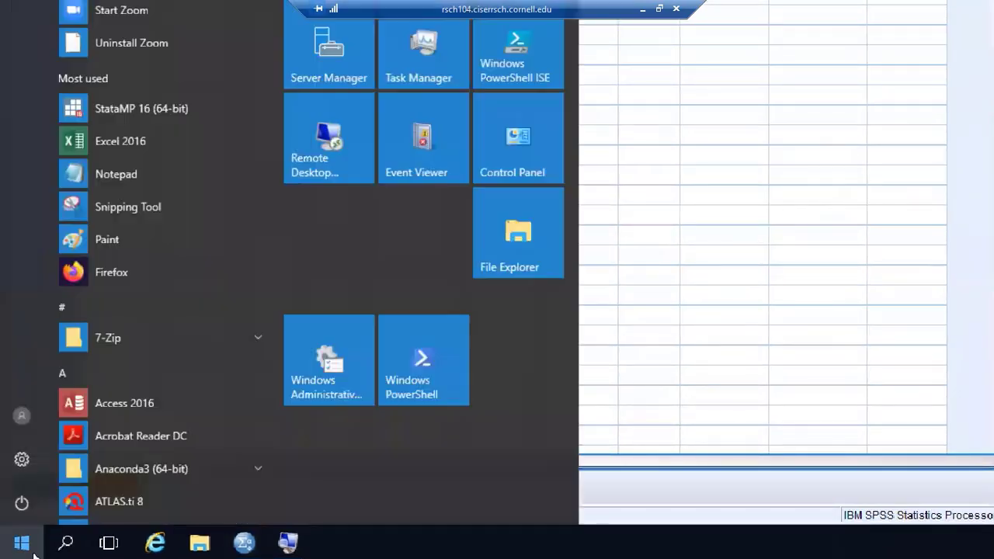
{"action": "left_click", "coordinate": [130, 241]}
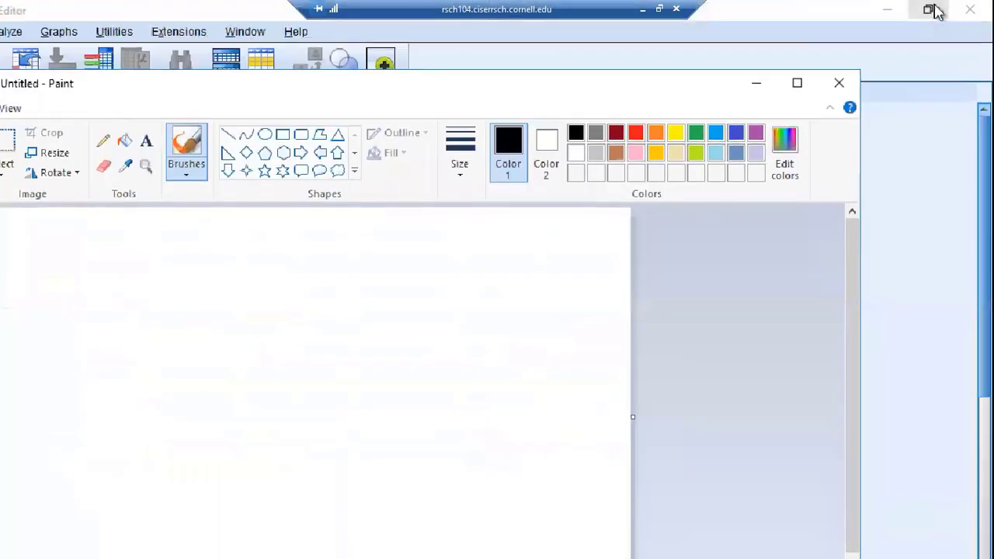
{"action": "left_click", "coordinate": [839, 85]}
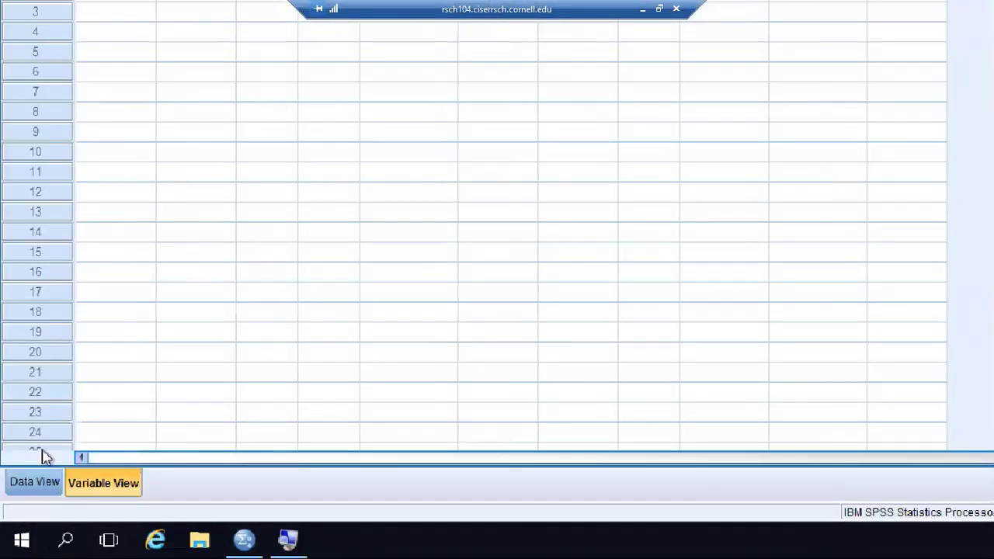
- Switch to Firefox, dismiss the default browser prompt and go to google.com
{"action": "key", "text": "super"}
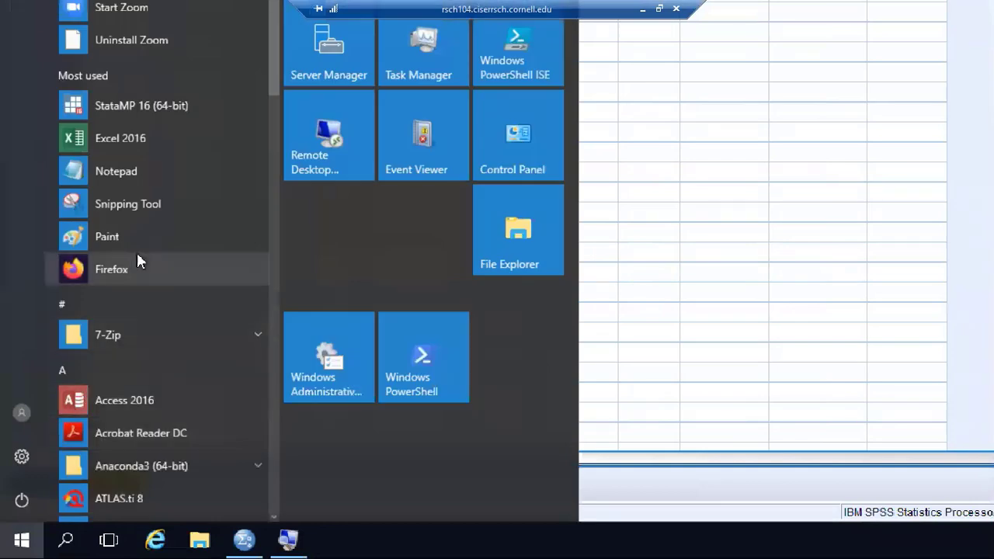
{"action": "left_click", "coordinate": [136, 272]}
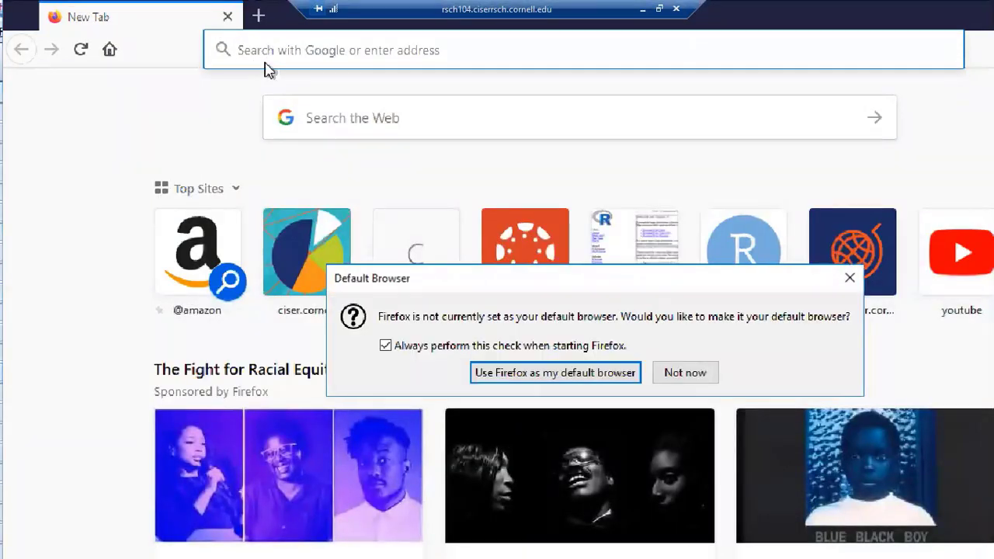
{"action": "left_click", "coordinate": [850, 278]}
{"action": "left_click", "coordinate": [306, 50]}
{"action": "type", "text": "go"}
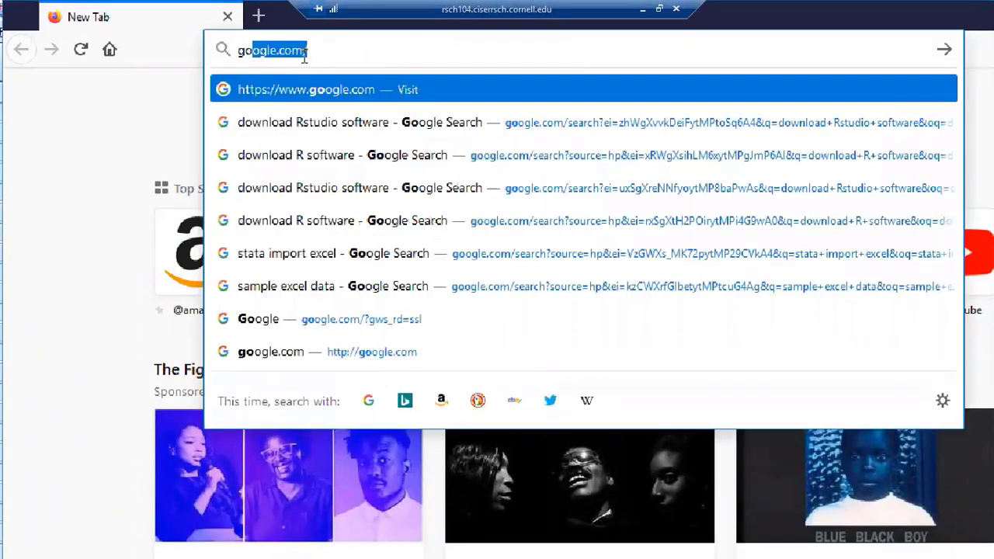
{"action": "type", "text": "ogle.com"}
{"action": "key", "text": "Return"}
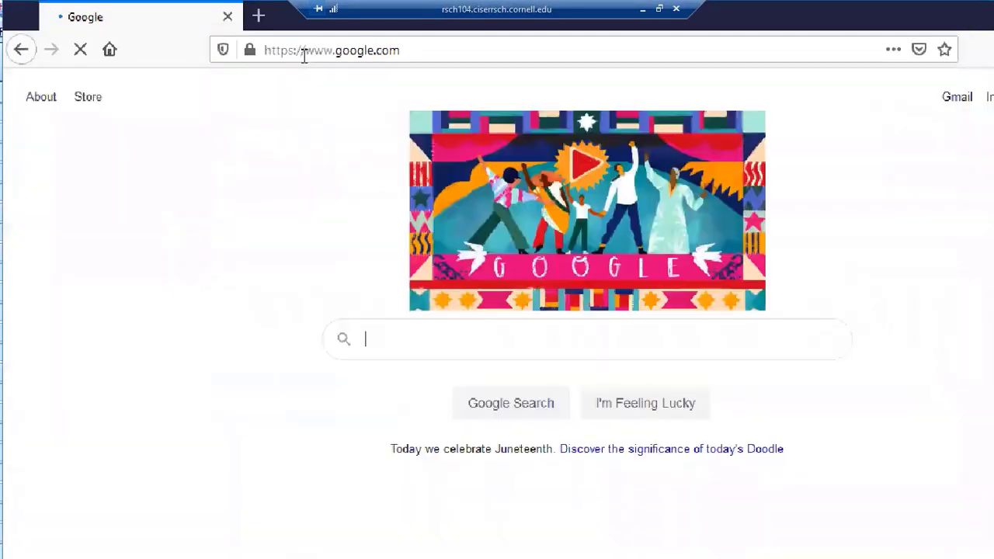
- Search Google for "sample excel data" and open the Contextures page with Excel sample data for testing
{"action": "left_click", "coordinate": [385, 344]}
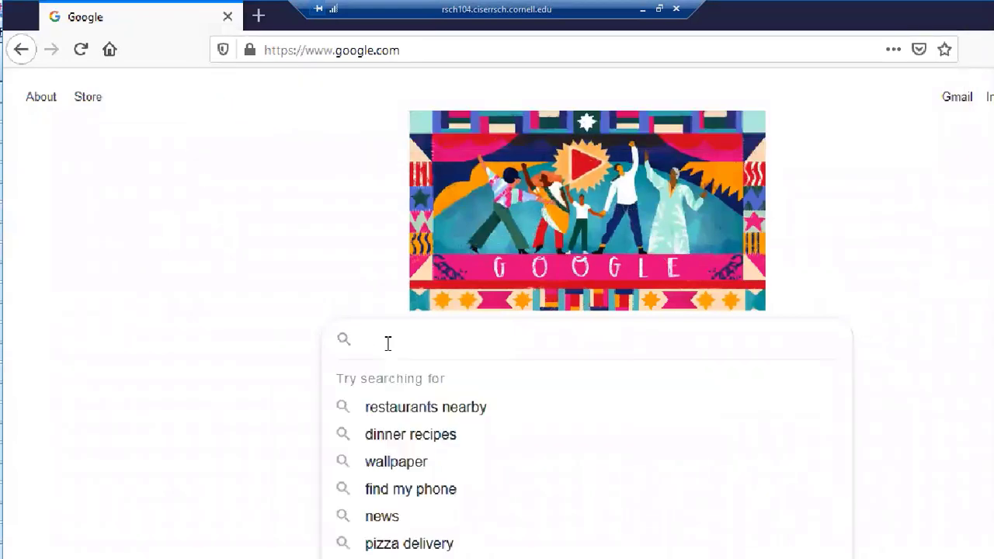
{"action": "type", "text": "samp"}
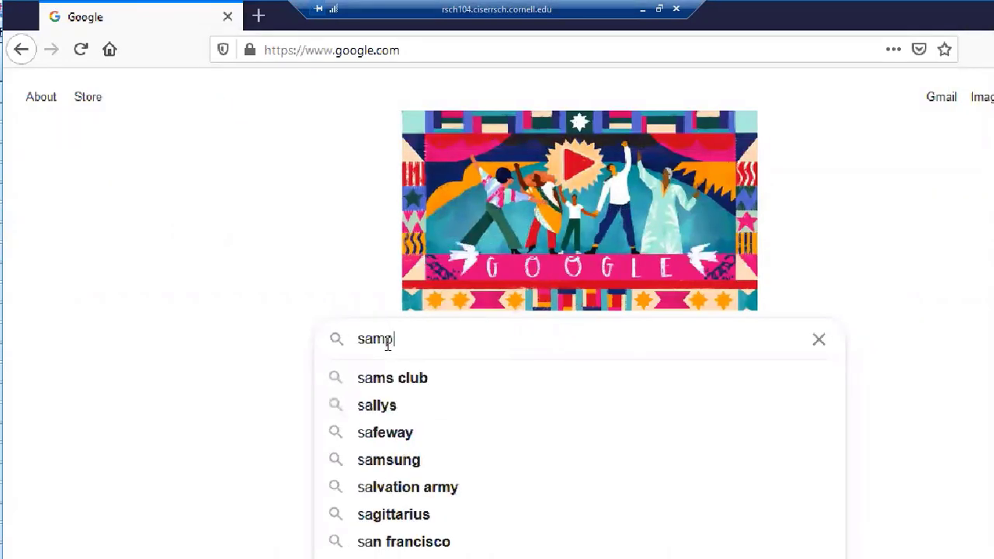
{"action": "type", "text": "le excel data"}
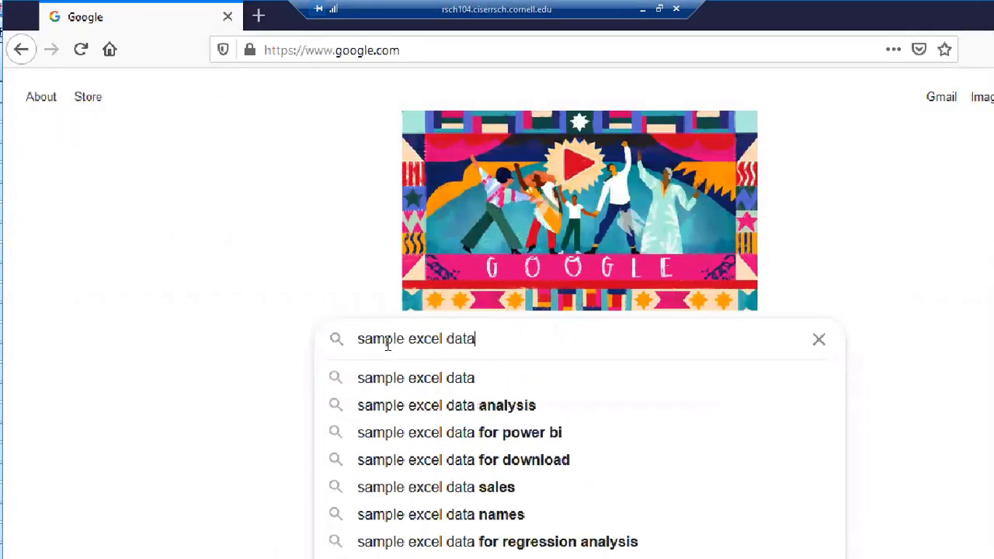
{"action": "key", "text": "Return"}
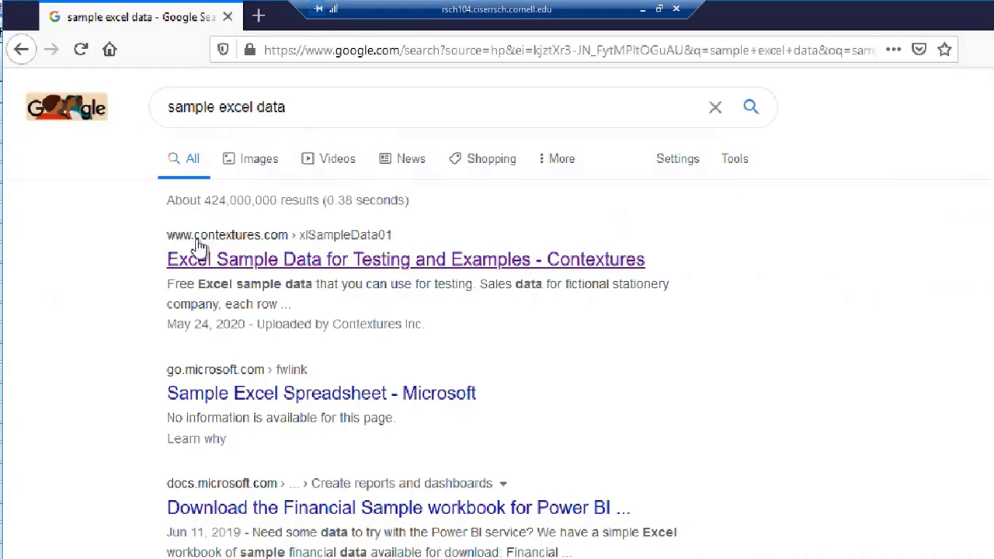
{"action": "left_click", "coordinate": [237, 265]}
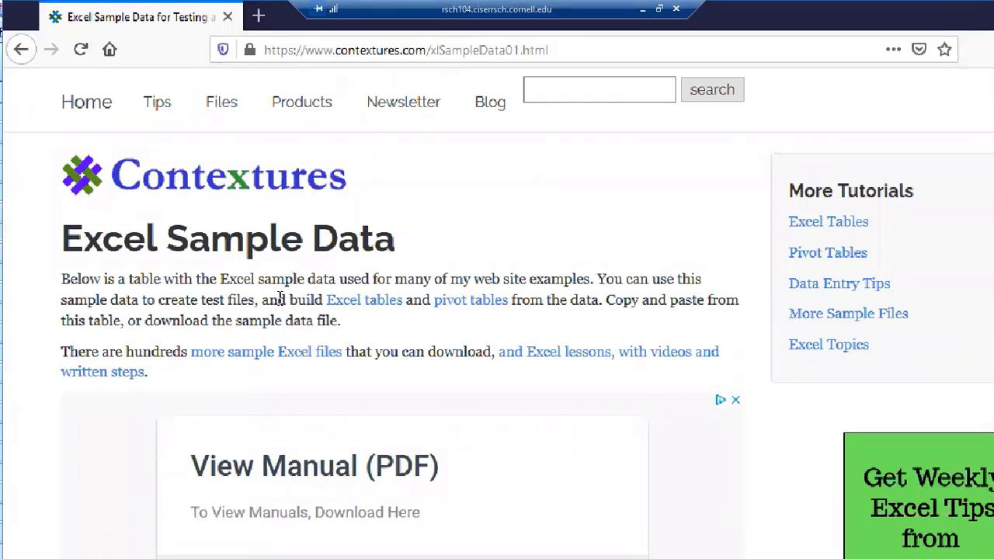
- Examine the sample data table, highlighting the header and order rows through 5/5/2019, and clear the highlight
{"action": "scroll", "coordinate": [280, 299], "scroll_direction": "down", "scroll_amount": 3}
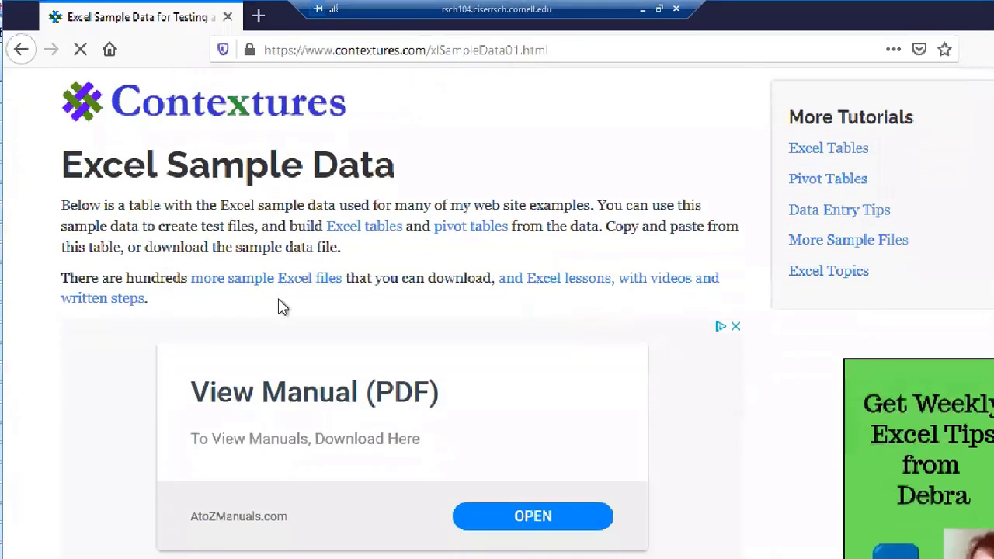
{"action": "scroll", "coordinate": [145, 387], "scroll_direction": "down", "scroll_amount": 3}
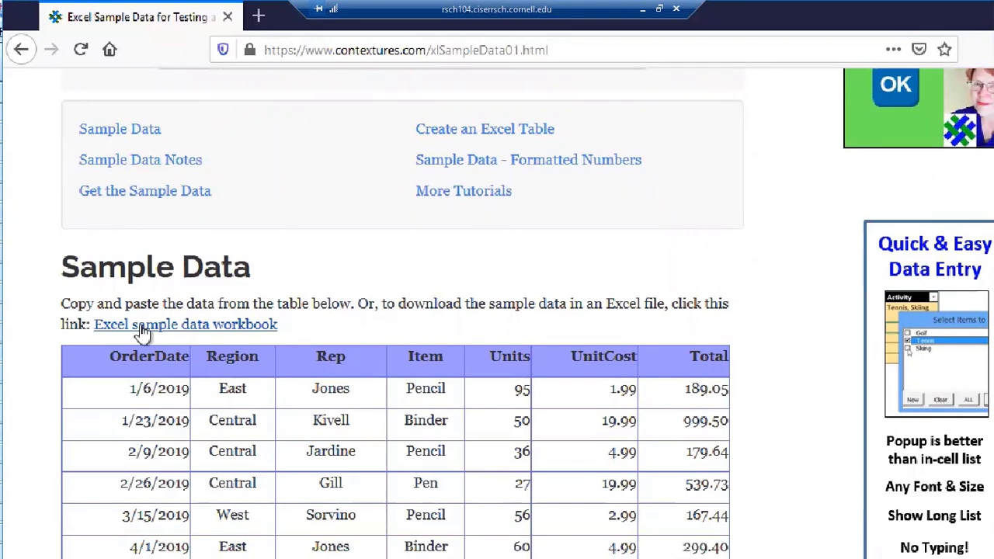
{"action": "scroll", "coordinate": [92, 322], "scroll_direction": "down", "scroll_amount": 1}
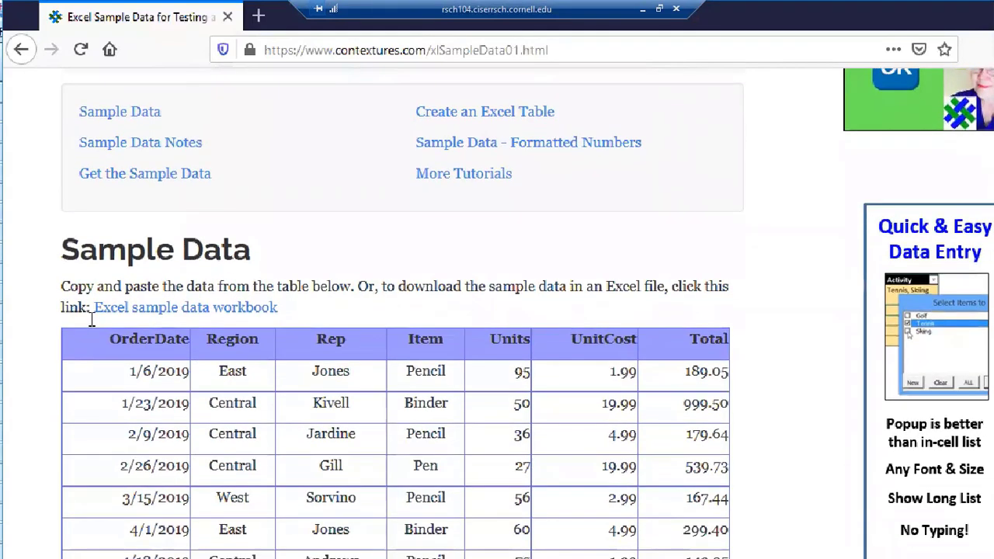
{"action": "scroll", "coordinate": [92, 321], "scroll_direction": "down", "scroll_amount": 3}
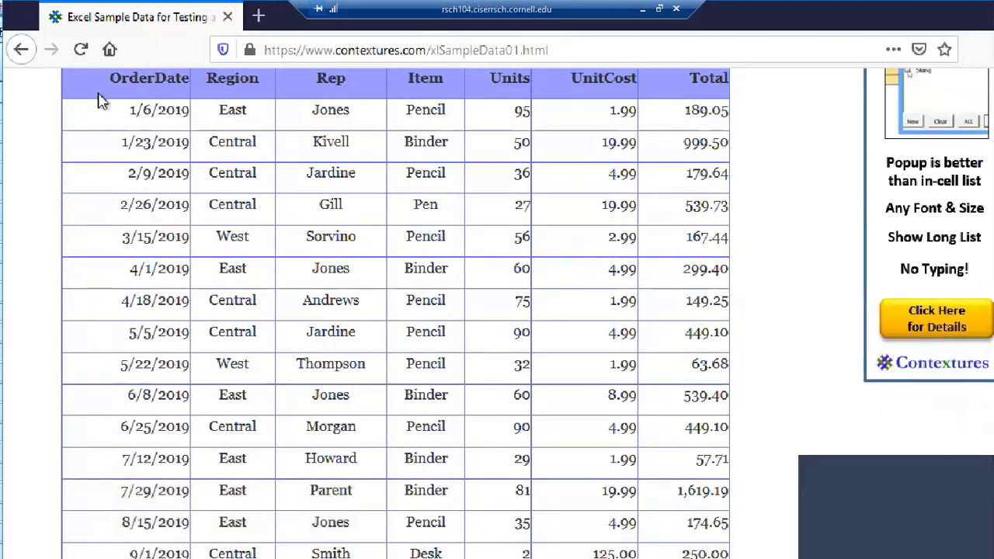
{"action": "left_click_drag", "start_coordinate": [111, 82], "coordinate": [582, 388]}
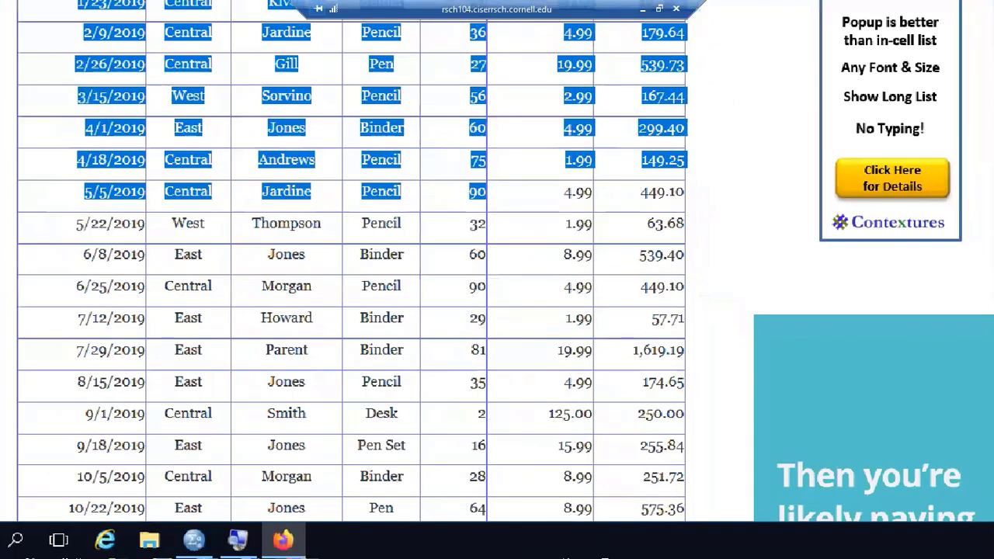
{"action": "left_click", "coordinate": [194, 539]}
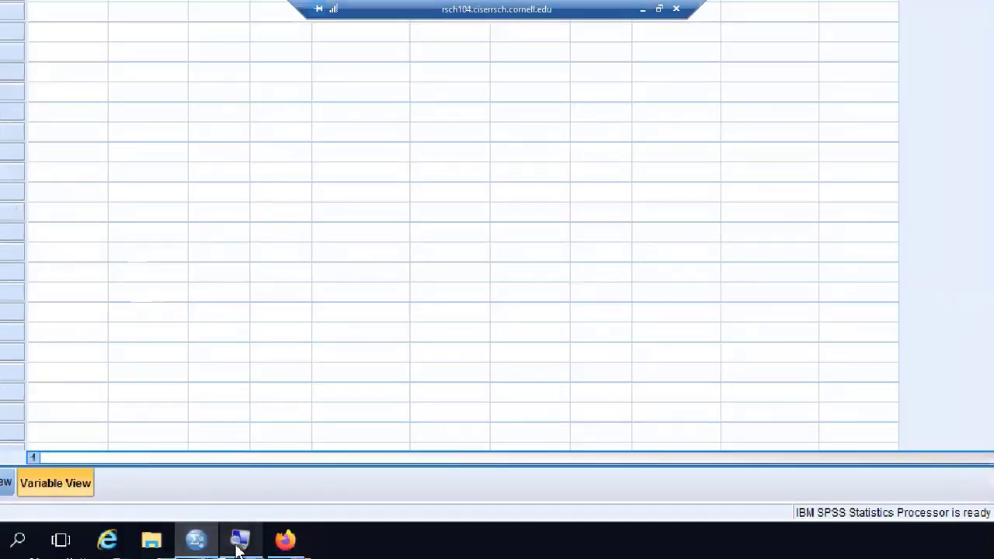
{"action": "left_click", "coordinate": [285, 541]}
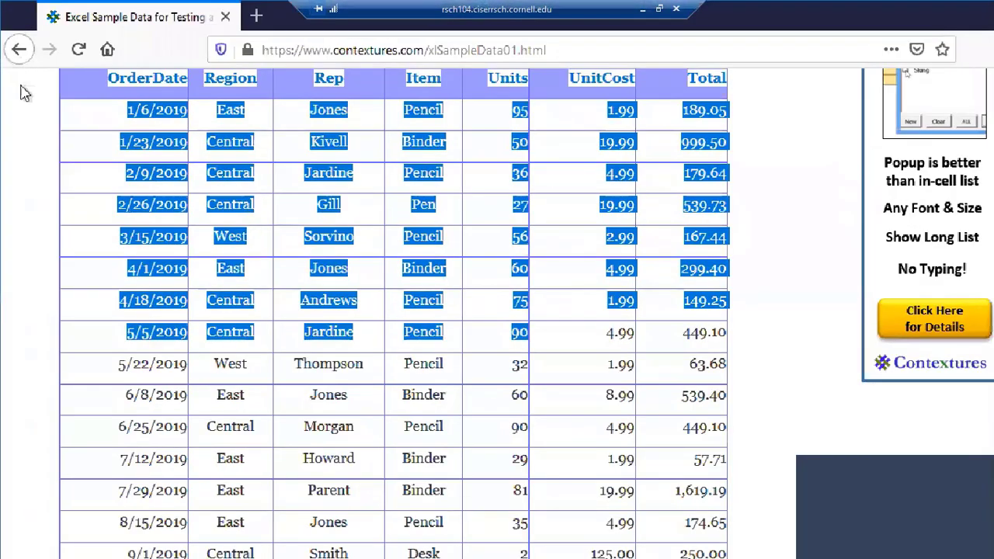
{"action": "left_click", "coordinate": [22, 120]}
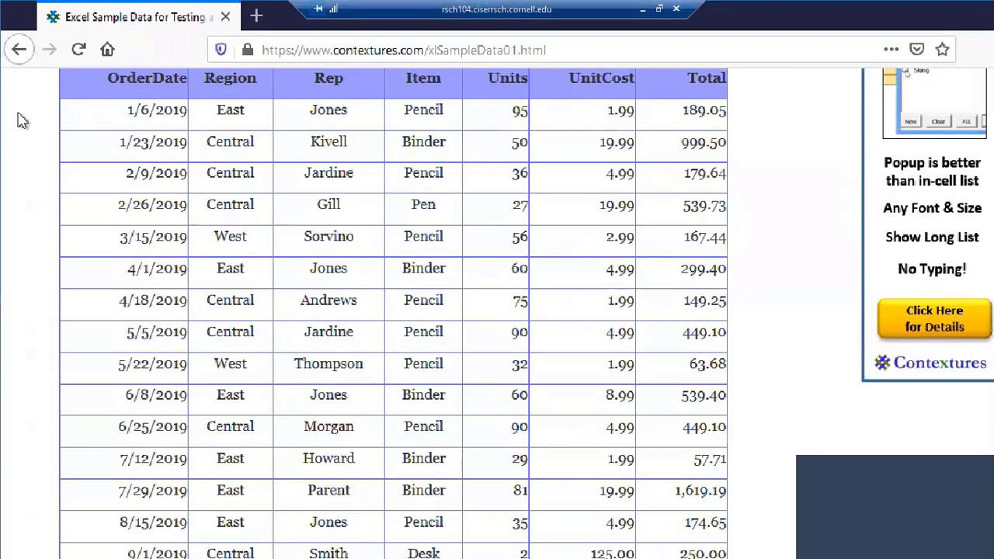
- Download the Excel sample data workbook from the page, saving SampleData.zip to disk
{"action": "scroll", "coordinate": [46, 117], "scroll_direction": "up", "scroll_amount": 4}
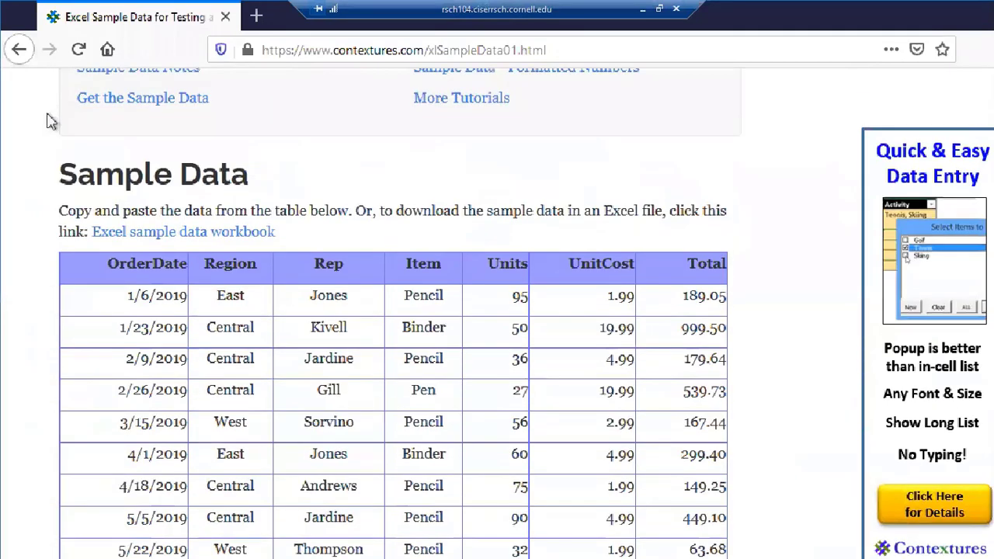
{"action": "left_click", "coordinate": [136, 233]}
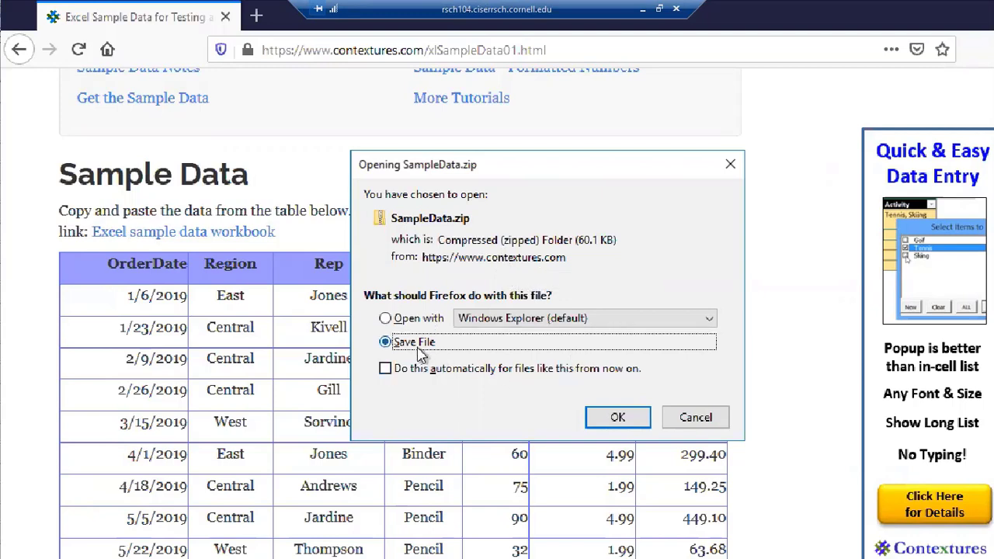
{"action": "left_click", "coordinate": [618, 419]}
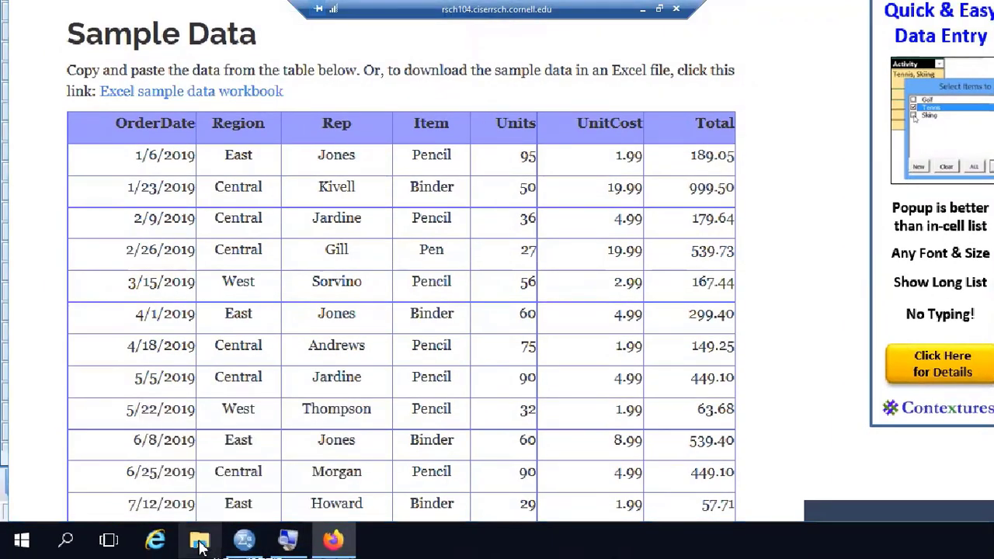
- Switch to File Explorer and extract the SampleData(1) archive in Downloads to a folder named SPSS
{"action": "left_click", "coordinate": [199, 542]}
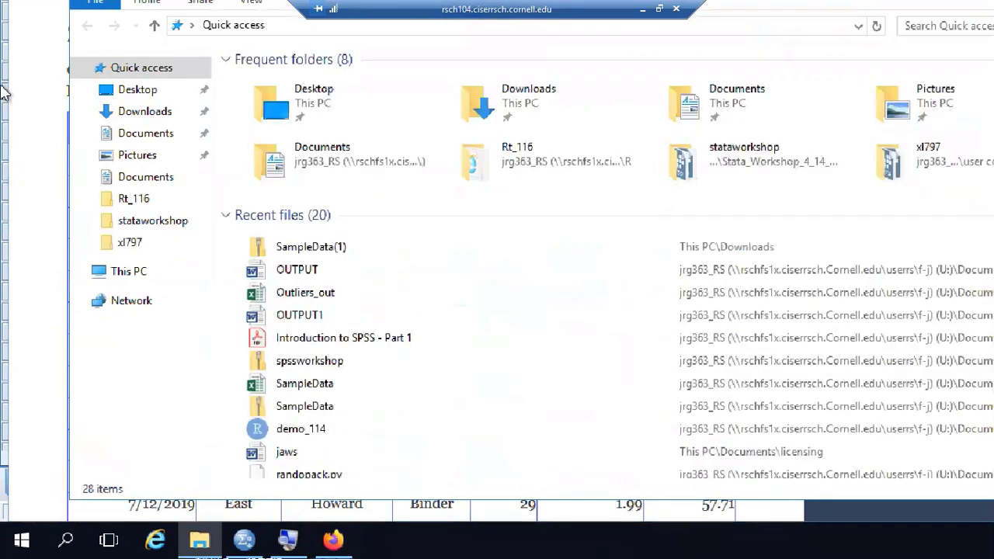
{"action": "left_click", "coordinate": [132, 115]}
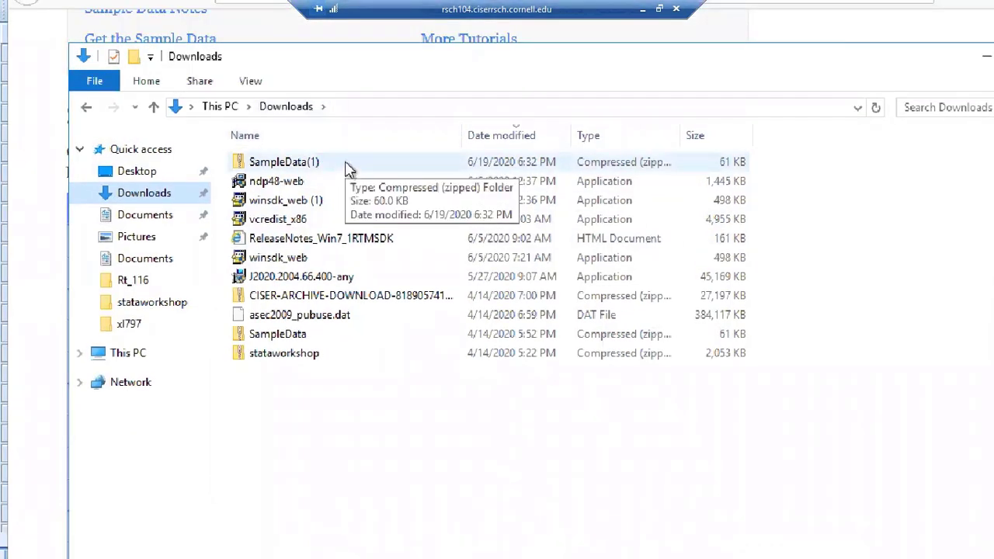
{"action": "left_click", "coordinate": [347, 169]}
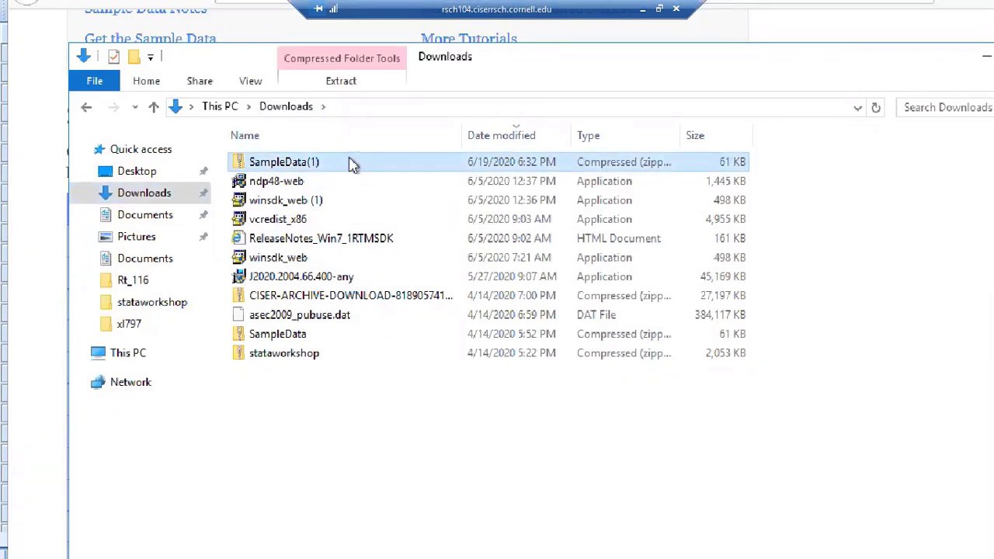
{"action": "right_click", "coordinate": [352, 165]}
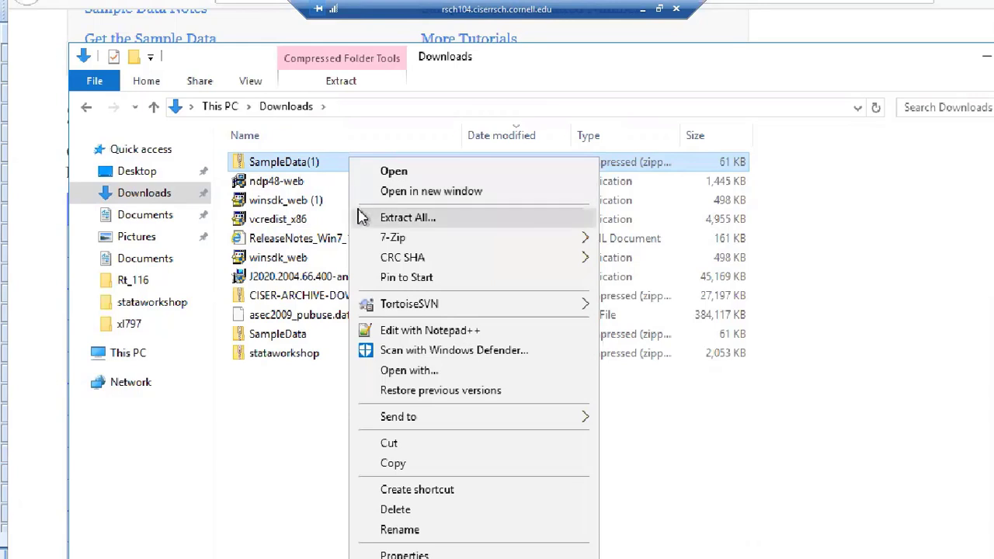
{"action": "left_click", "coordinate": [459, 222]}
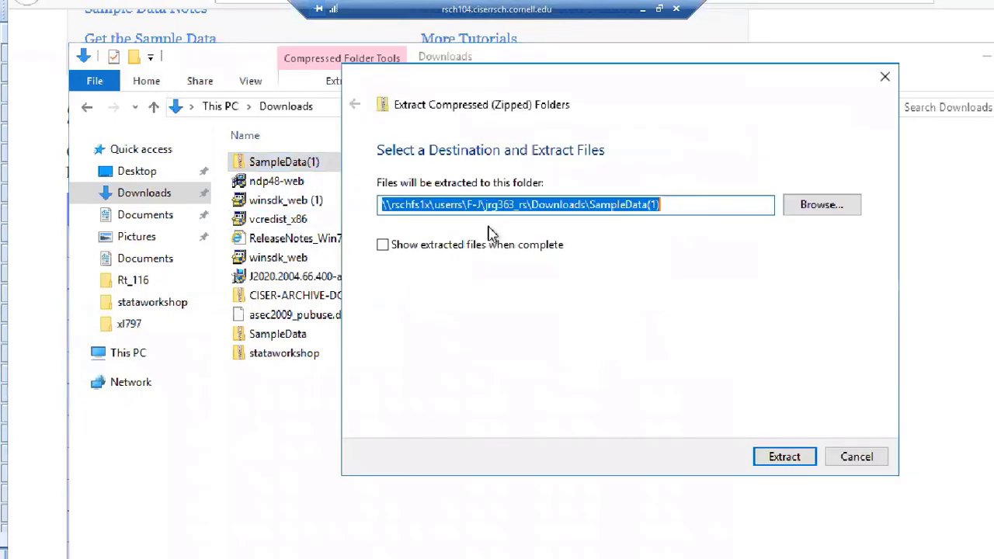
{"action": "left_click_drag", "start_coordinate": [661, 205], "coordinate": [604, 200]}
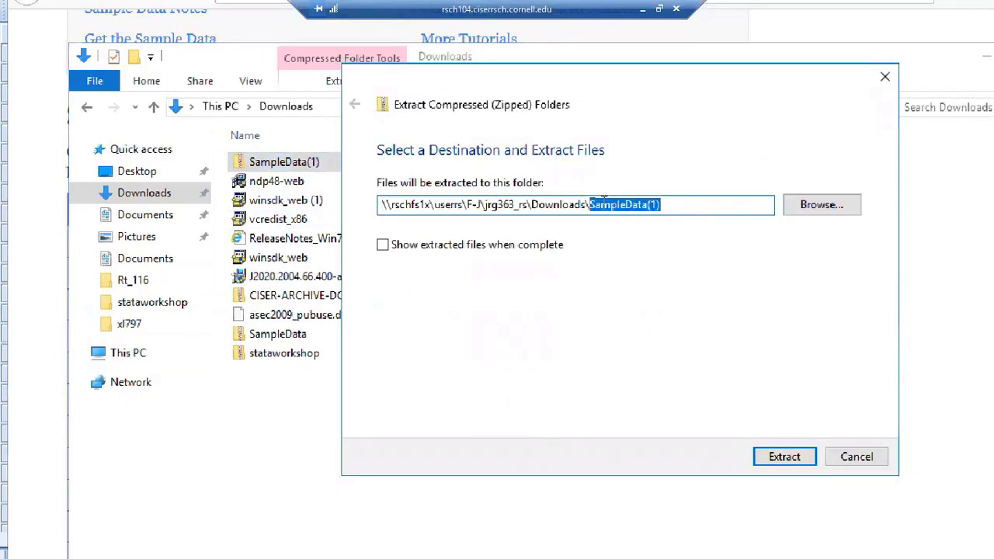
{"action": "type", "text": "SPSS"}
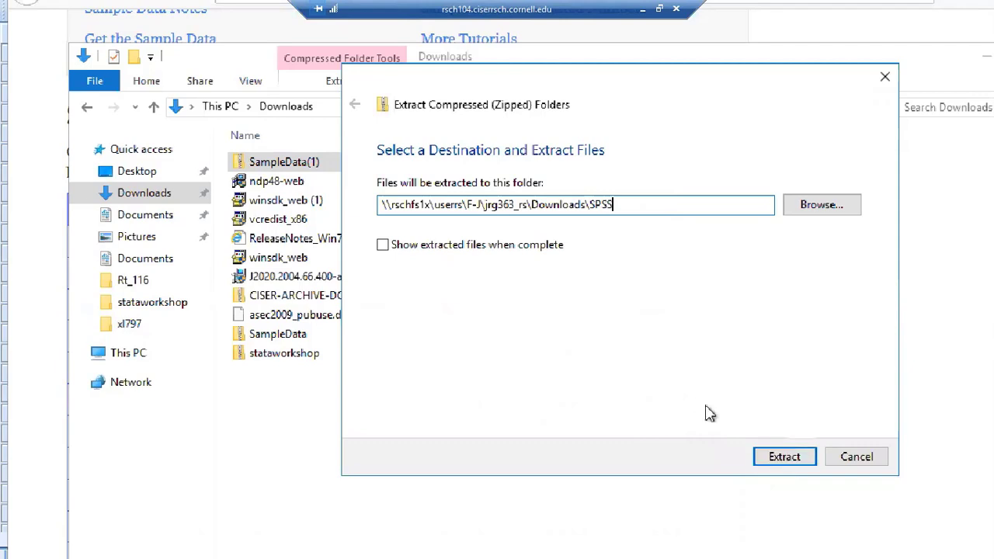
{"action": "left_click", "coordinate": [793, 461]}
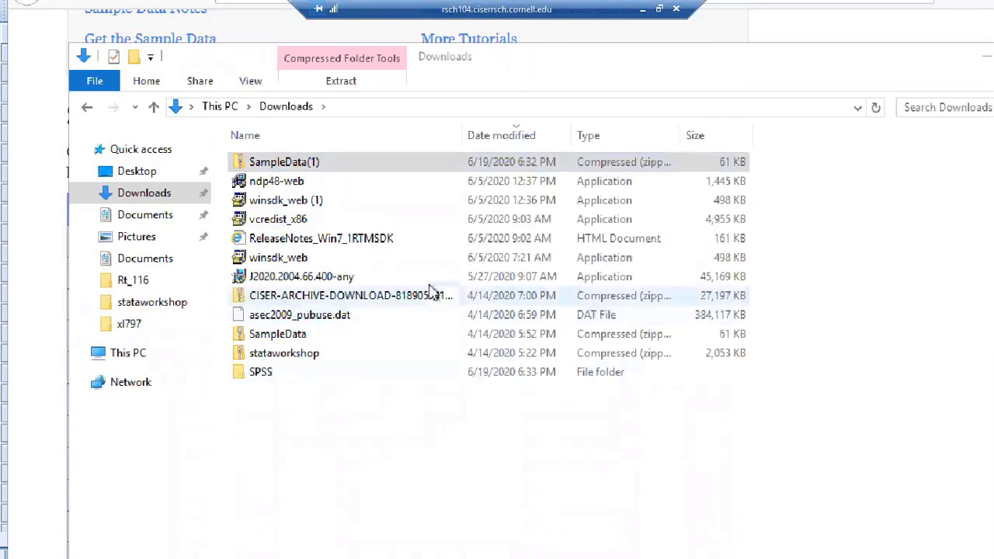
- Open the SampleData workbook from the extracted SPSS folder in Excel
{"action": "double_click", "coordinate": [280, 373]}
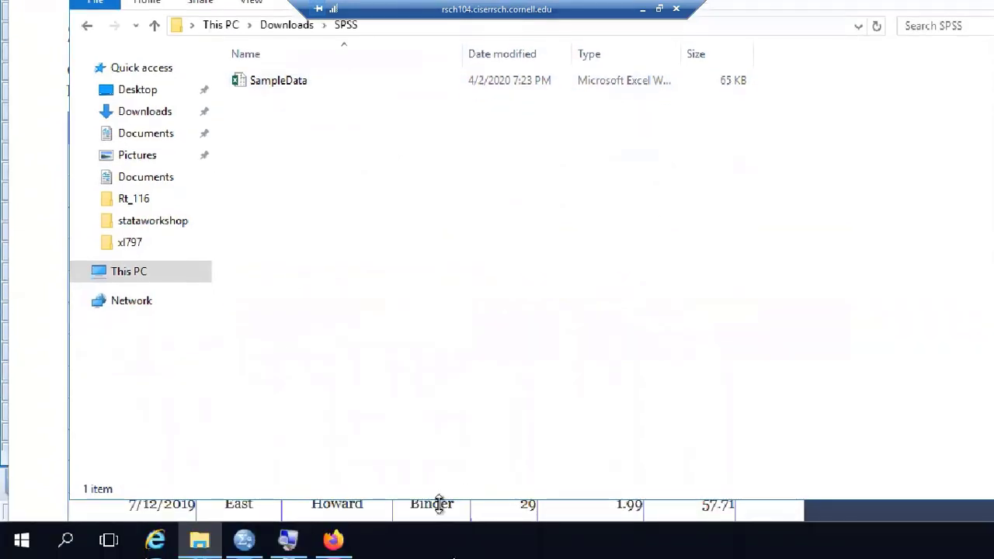
{"action": "mouse_move", "coordinate": [249, 545]}
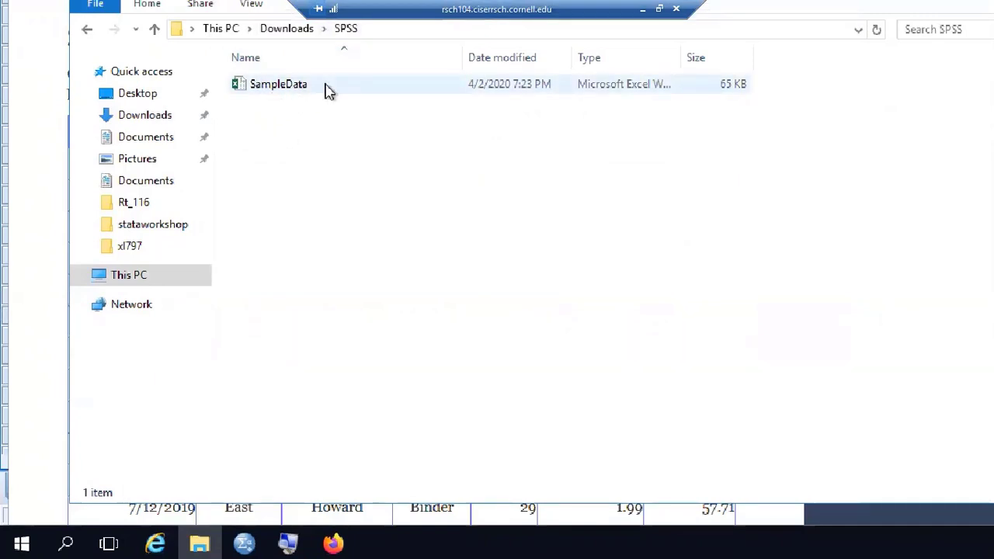
{"action": "left_click", "coordinate": [324, 94]}
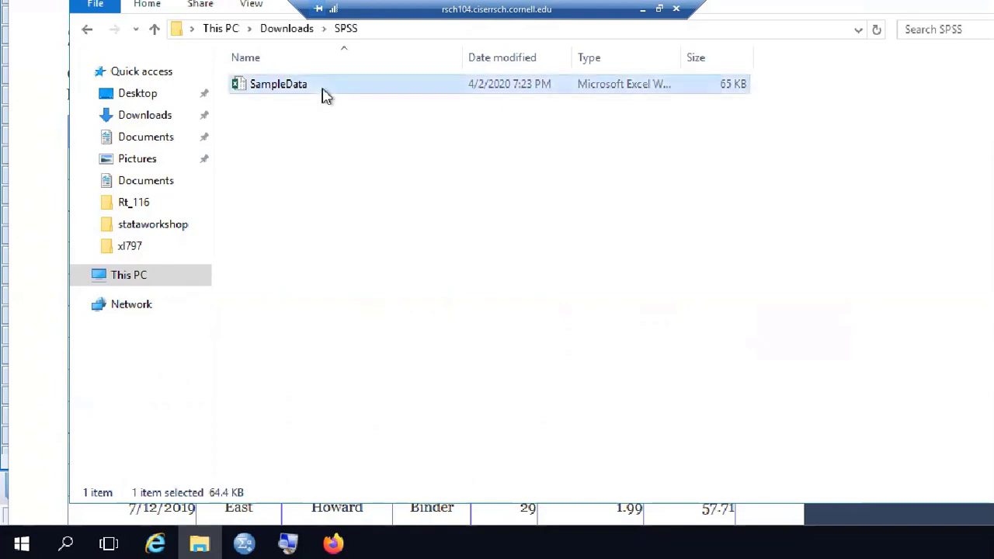
{"action": "double_click", "coordinate": [324, 95]}
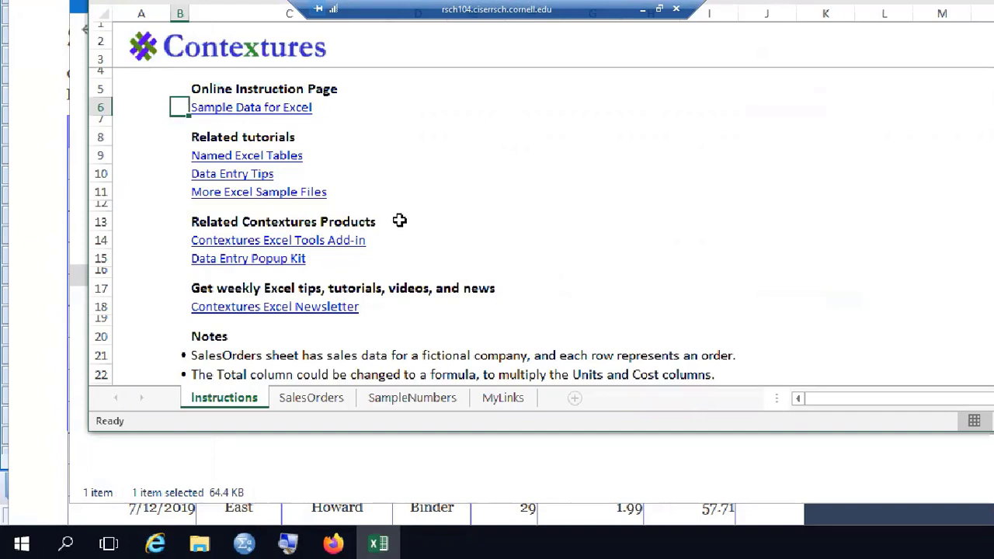
- View the orders on the workbook's SalesOrders sheet and return to the sample data page in Firefox
{"action": "left_click", "coordinate": [315, 403]}
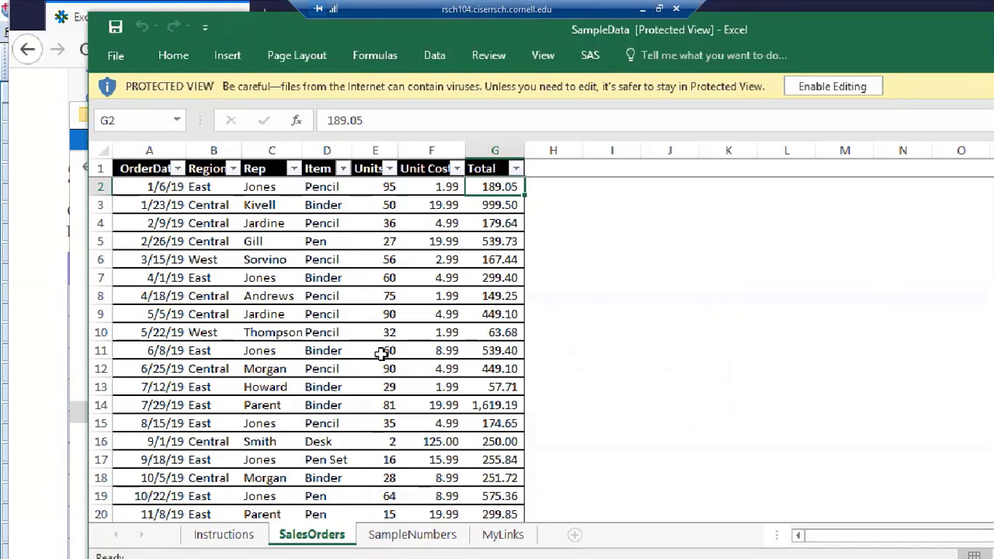
{"action": "scroll", "coordinate": [382, 353], "scroll_direction": "down", "scroll_amount": 1}
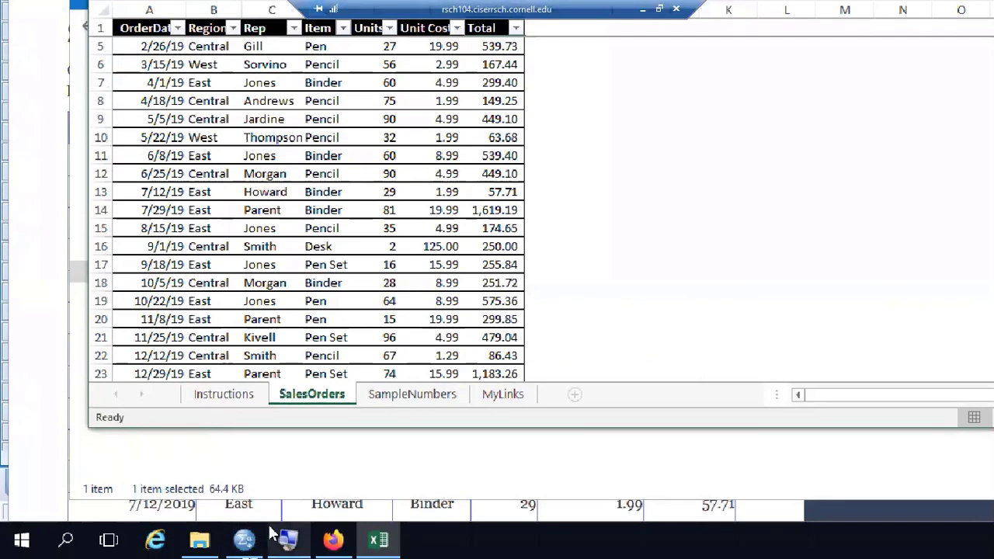
{"action": "left_click", "coordinate": [334, 542]}
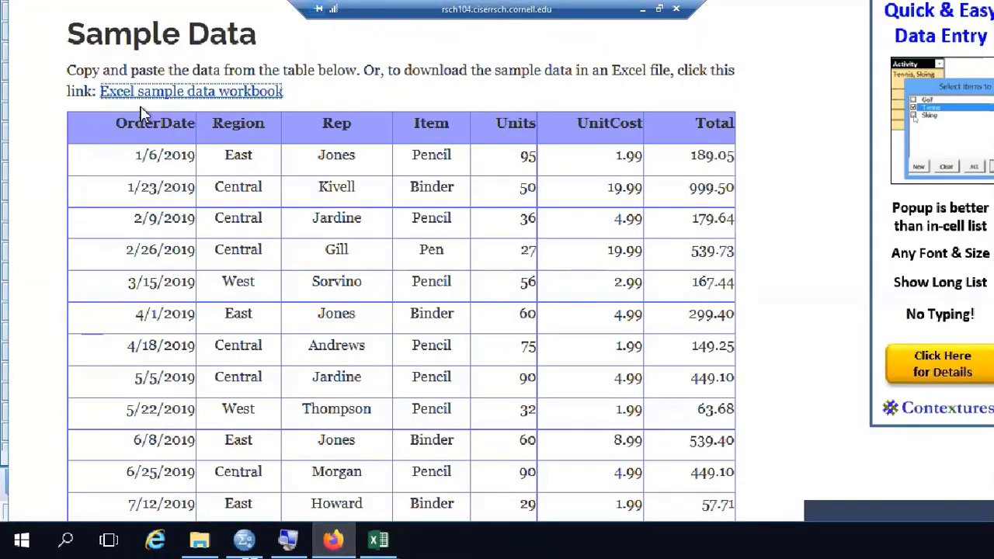
- Return to the SampleData workbook in Excel, look over its Instructions and SalesOrders sheets, and close the workbook
{"action": "left_click", "coordinate": [375, 539]}
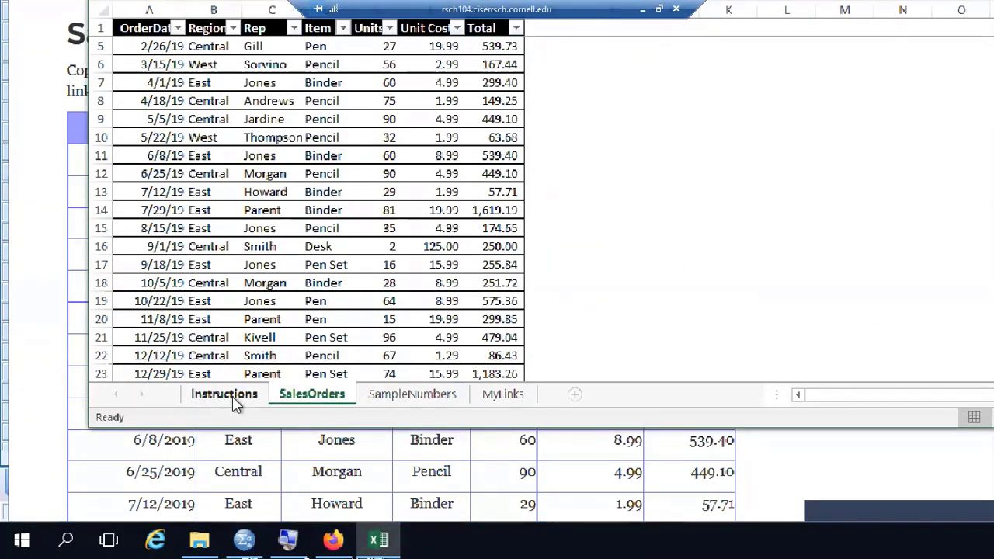
{"action": "left_click", "coordinate": [227, 405]}
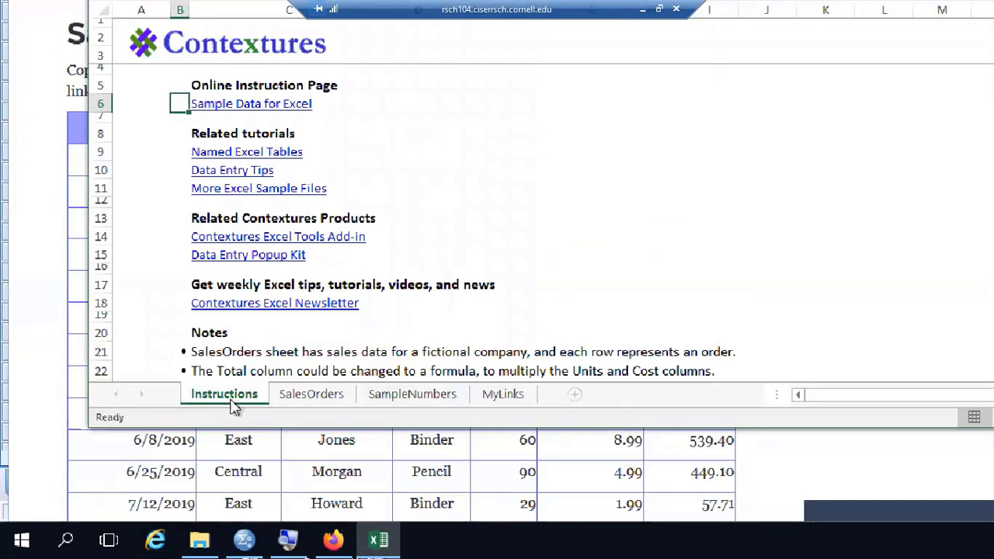
{"action": "left_click", "coordinate": [304, 399]}
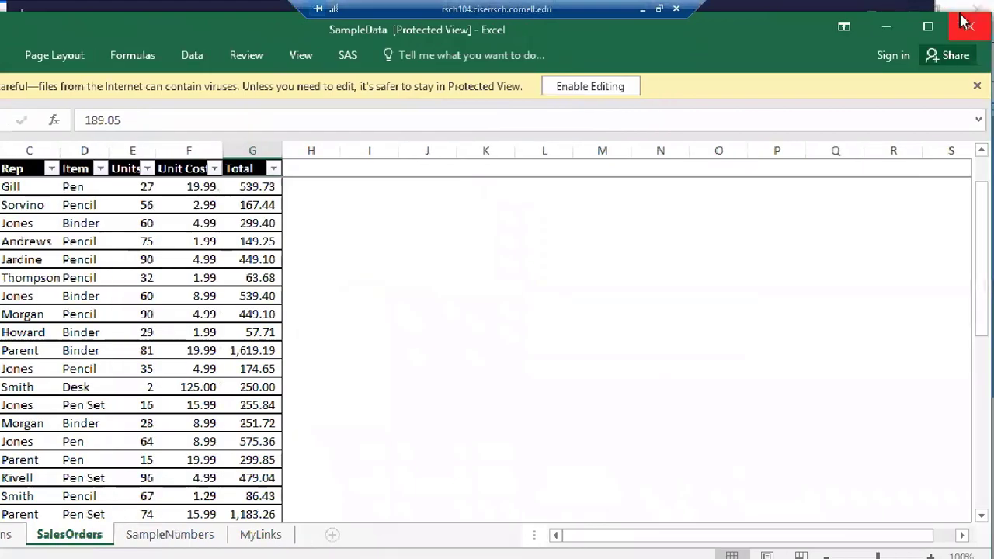
{"action": "left_click", "coordinate": [990, 26]}
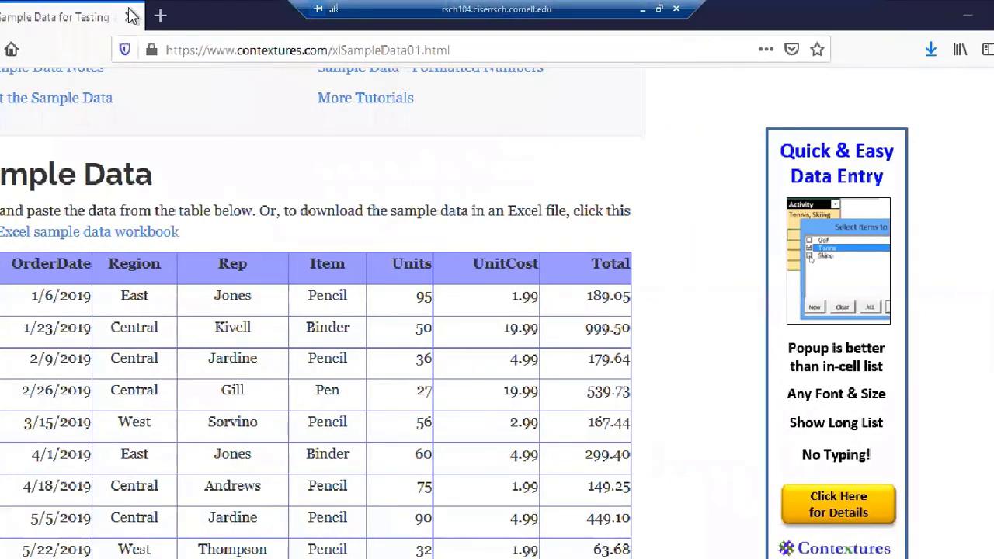
- Open the Google home page in a new Firefox tab
{"action": "left_click", "coordinate": [160, 17]}
{"action": "type", "text": "google.com/"}
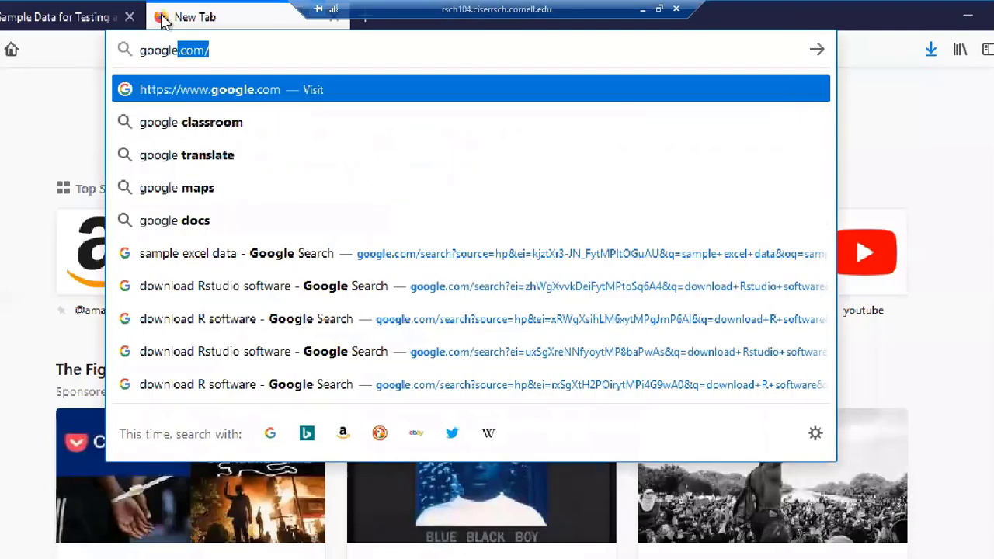
{"action": "key", "text": "Return"}
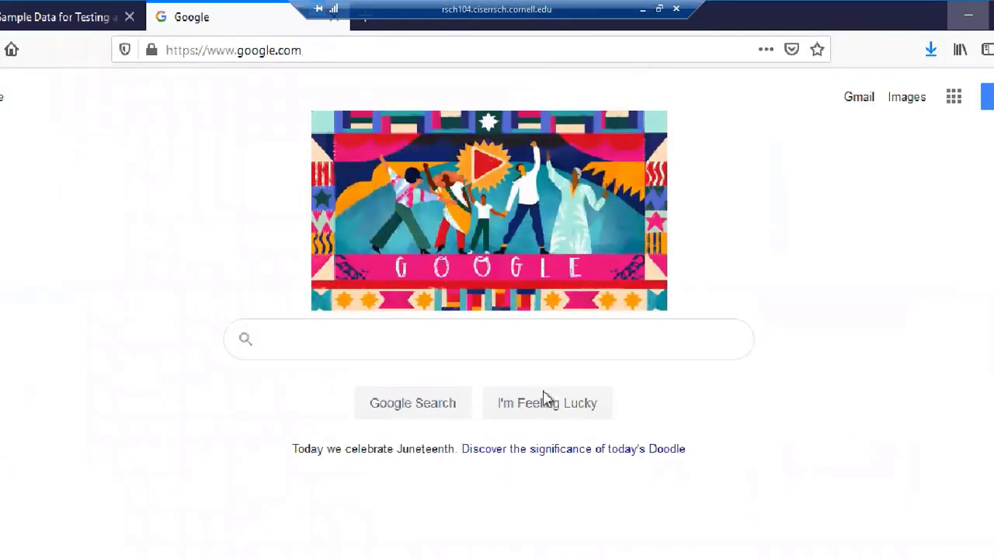
- Switch to the maximized SPSS Data Editor and start importing data from an Excel file
{"action": "left_click", "coordinate": [969, 16]}
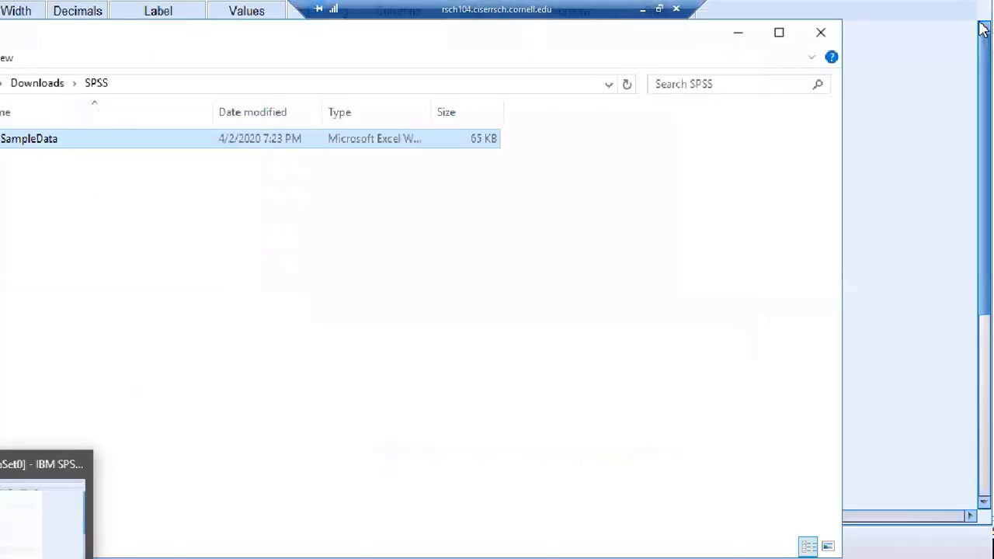
{"action": "left_click", "coordinate": [983, 29]}
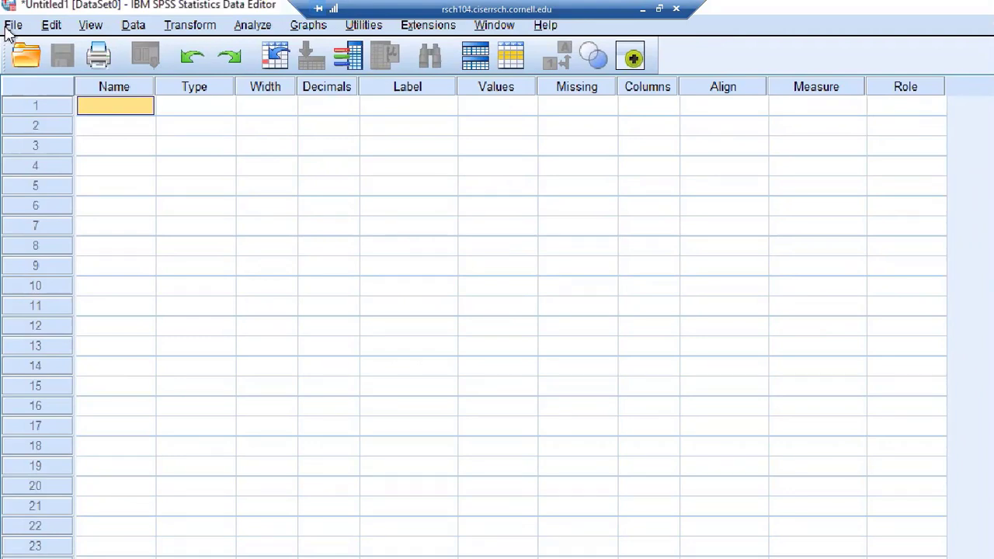
{"action": "left_click", "coordinate": [10, 26]}
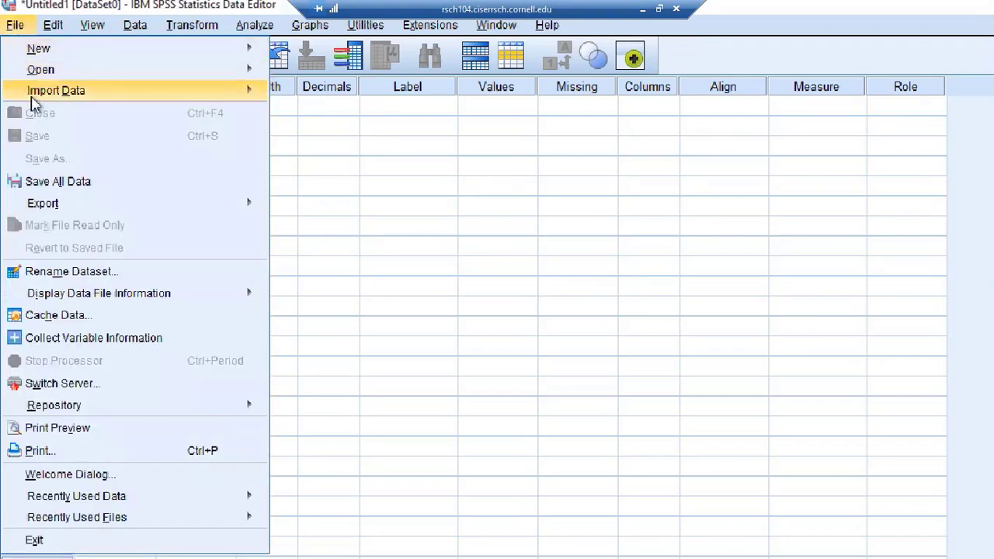
{"action": "mouse_move", "coordinate": [32, 95]}
{"action": "mouse_move", "coordinate": [265, 92]}
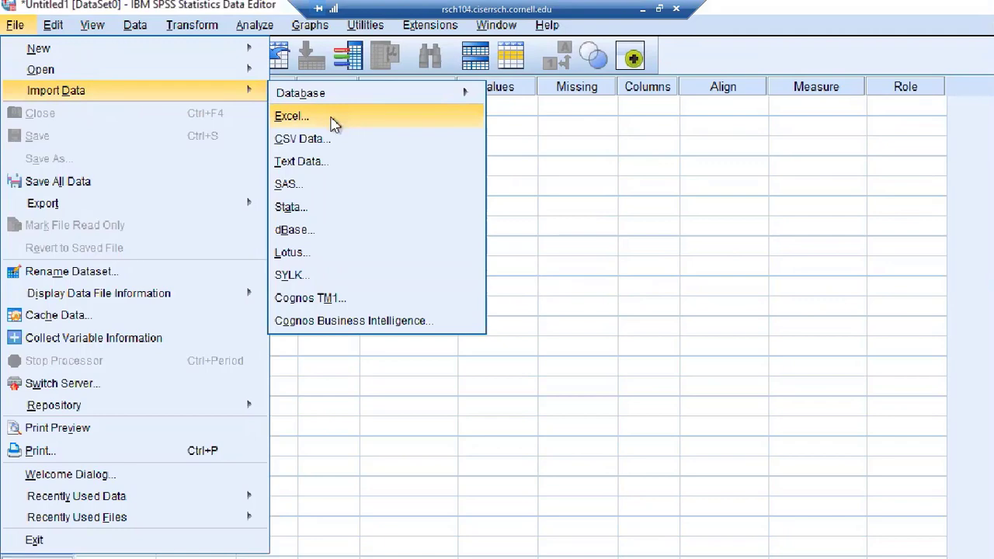
{"action": "left_click", "coordinate": [292, 124]}
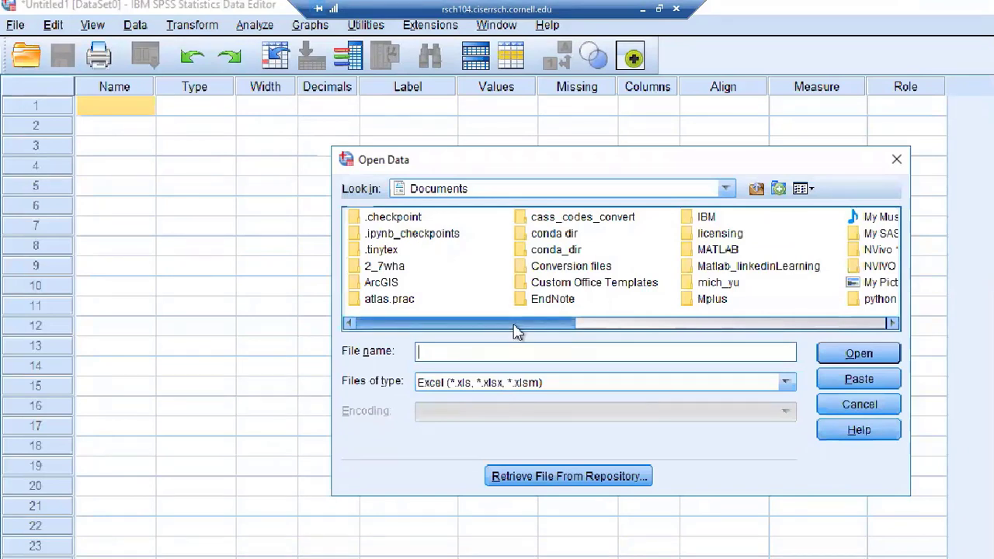
- Browse to the SPSS folder in Downloads and open SampleData.xlsx for import
{"action": "left_click", "coordinate": [641, 193]}
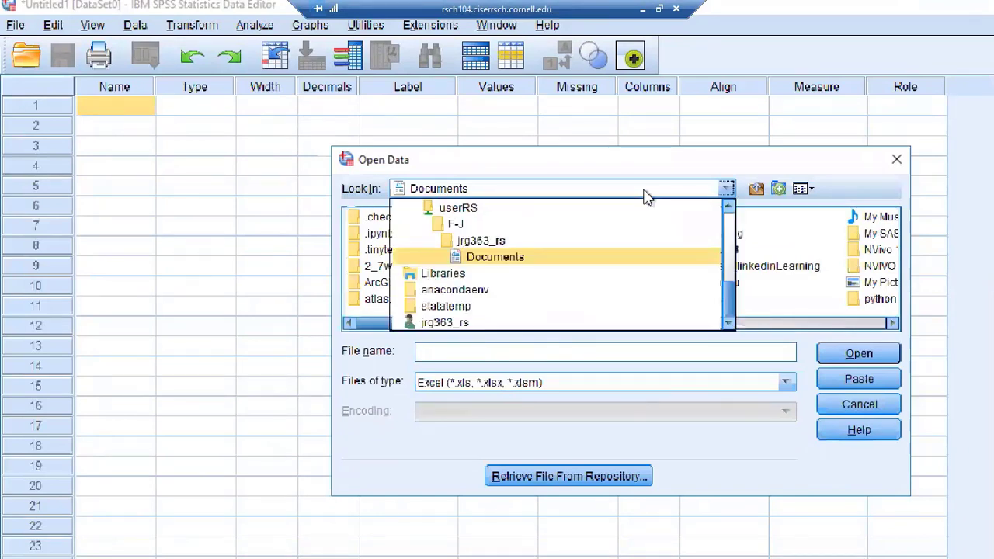
{"action": "scroll", "coordinate": [549, 254], "scroll_direction": "up", "scroll_amount": 3}
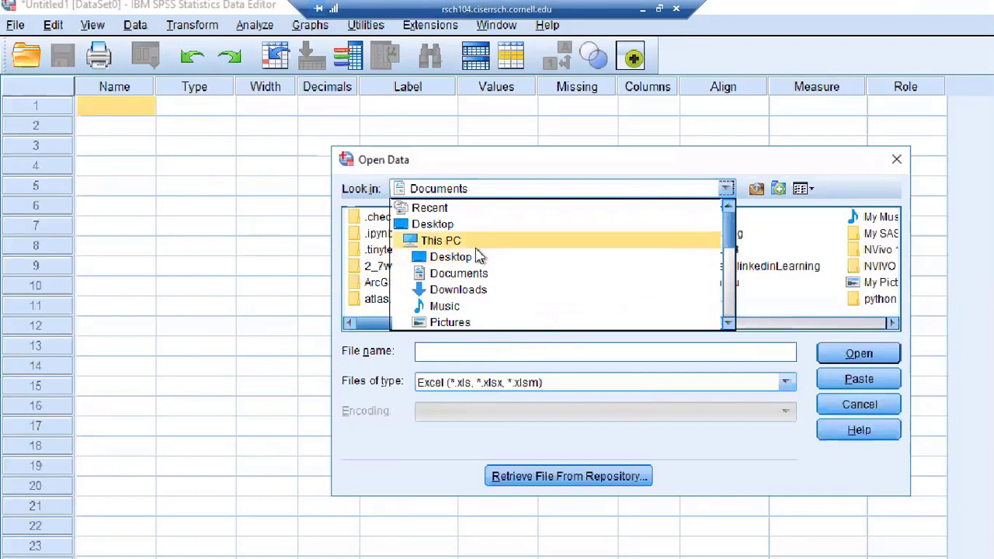
{"action": "left_click", "coordinate": [475, 293]}
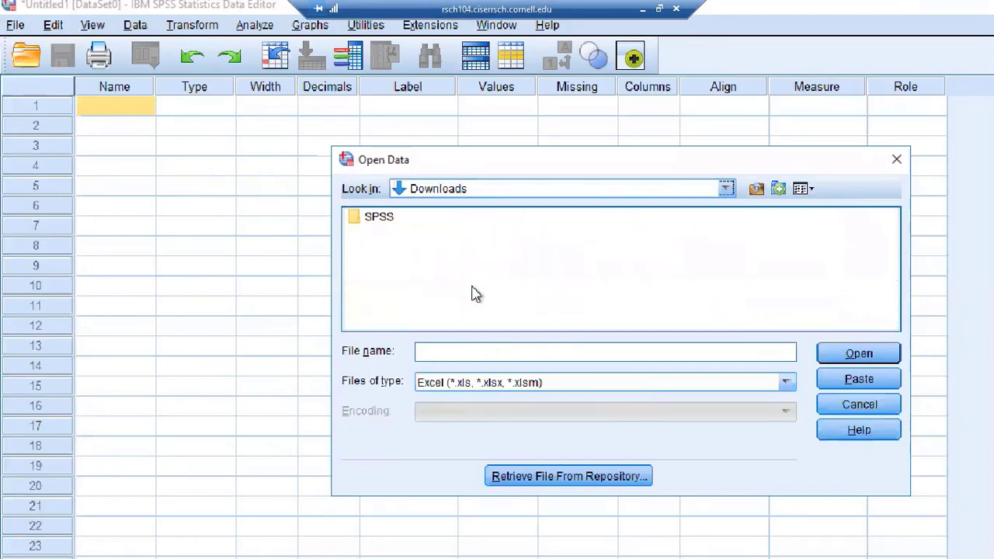
{"action": "double_click", "coordinate": [380, 218]}
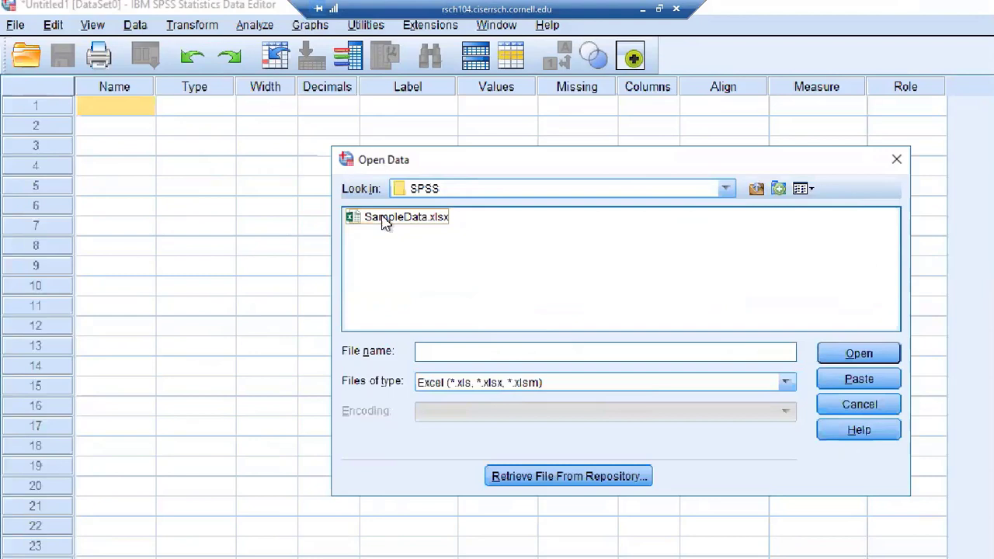
{"action": "left_click", "coordinate": [384, 220]}
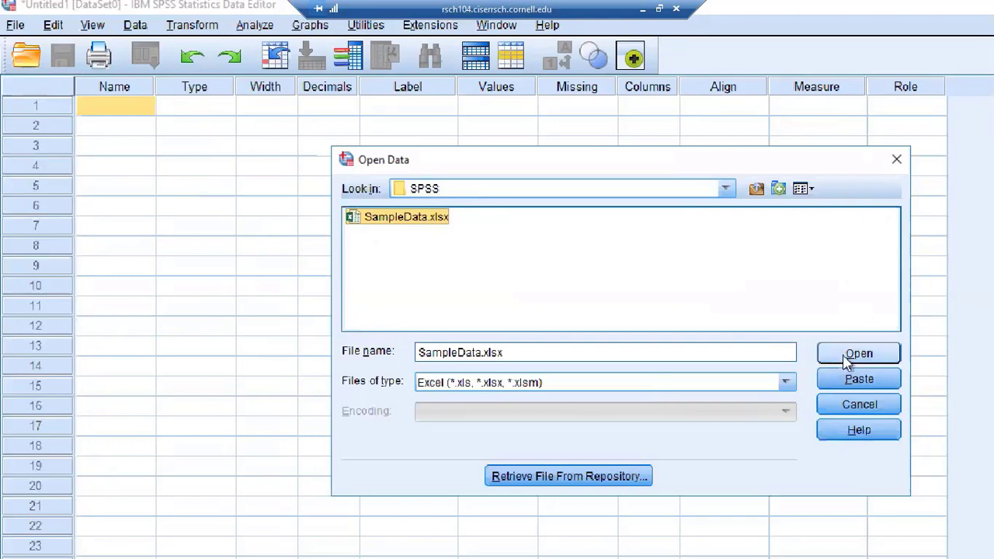
{"action": "left_click", "coordinate": [846, 355]}
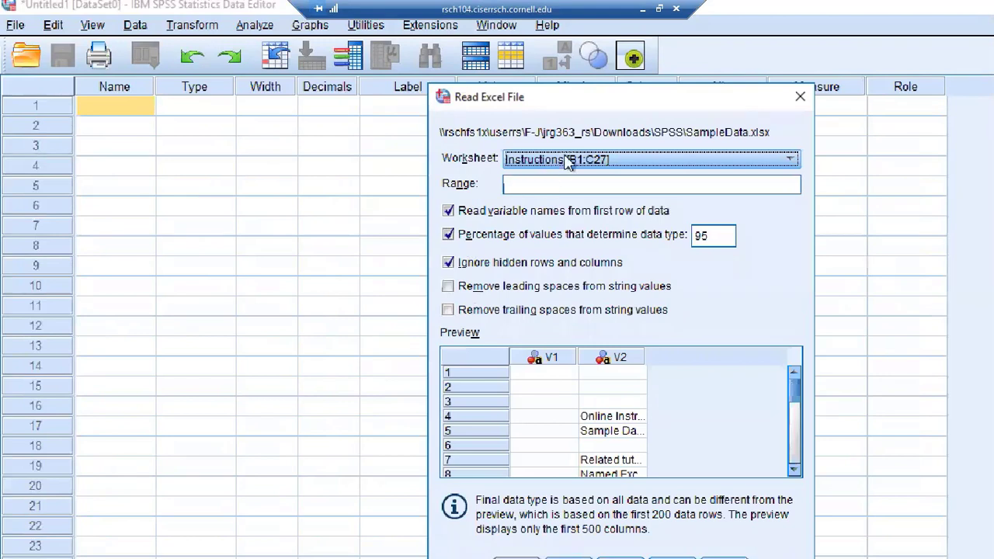
- Choose the SalesOrders [A1:G44] worksheet to read, leaving the range empty
{"action": "left_click", "coordinate": [565, 166]}
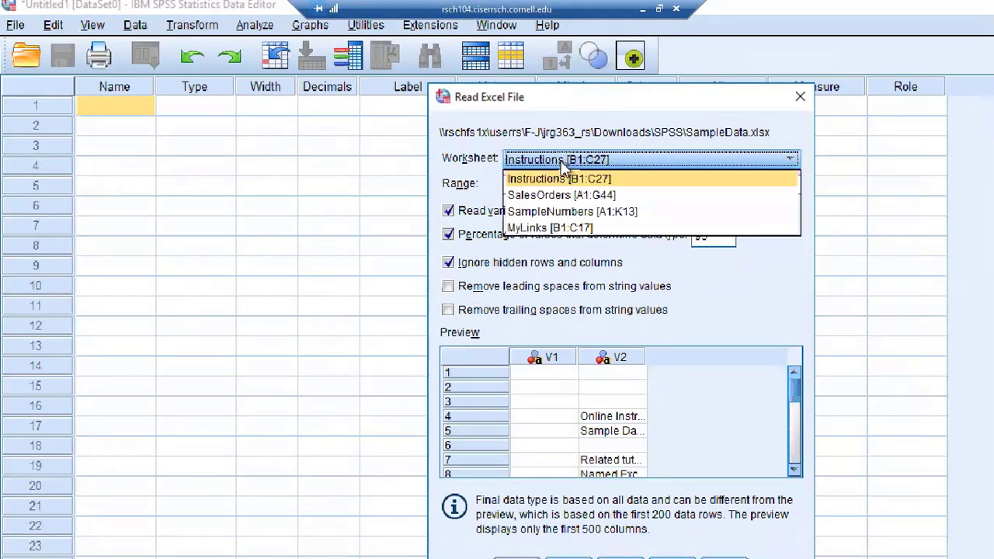
{"action": "left_click", "coordinate": [565, 196]}
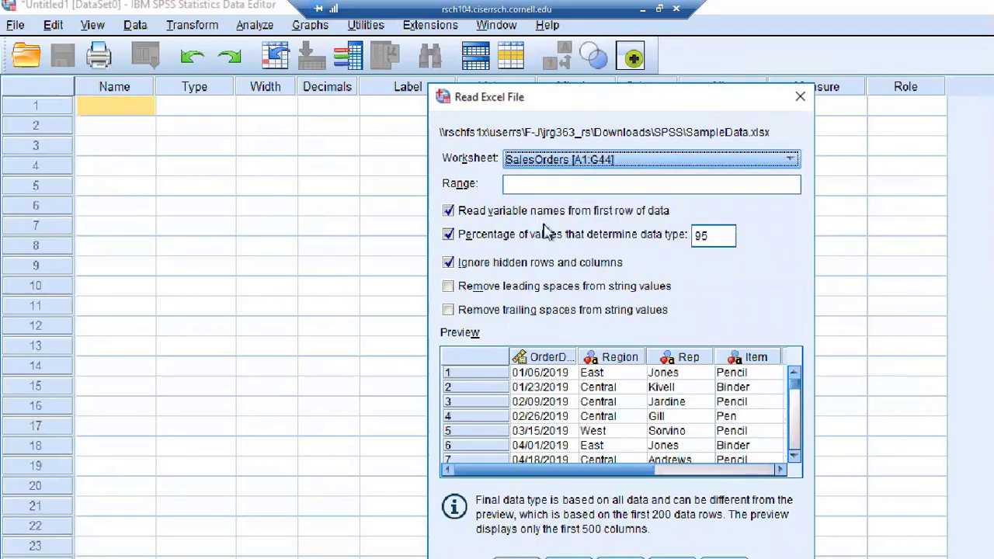
{"action": "left_click", "coordinate": [517, 187]}
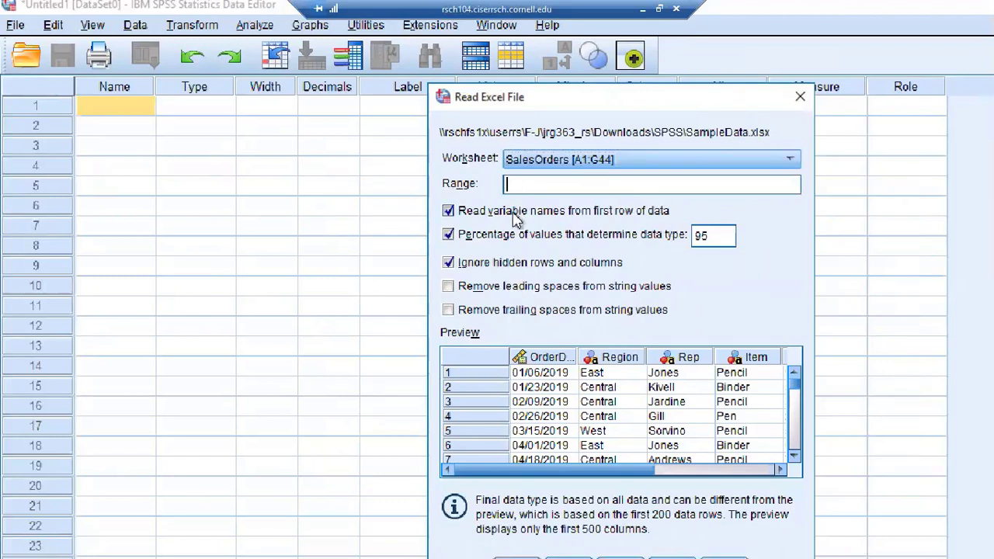
- Turn reading variable names from the first row off and back on to compare the data preview
{"action": "left_click", "coordinate": [449, 214]}
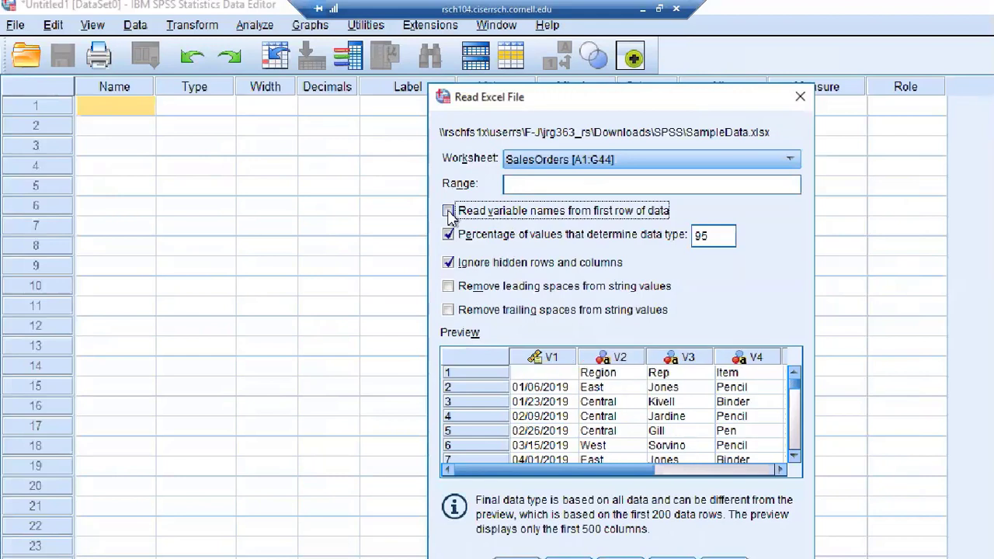
{"action": "left_click", "coordinate": [449, 211]}
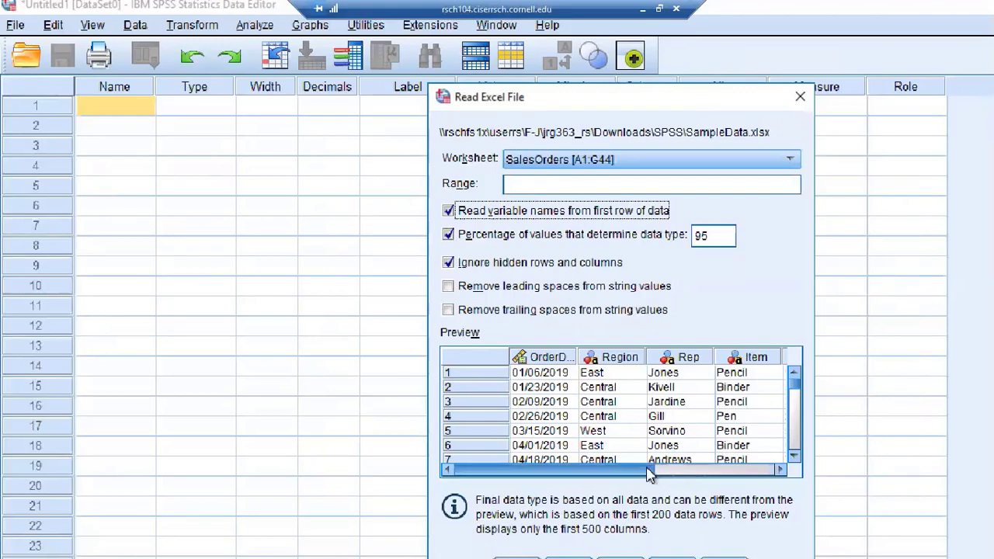
{"action": "left_click_drag", "start_coordinate": [652, 471], "coordinate": [561, 409]}
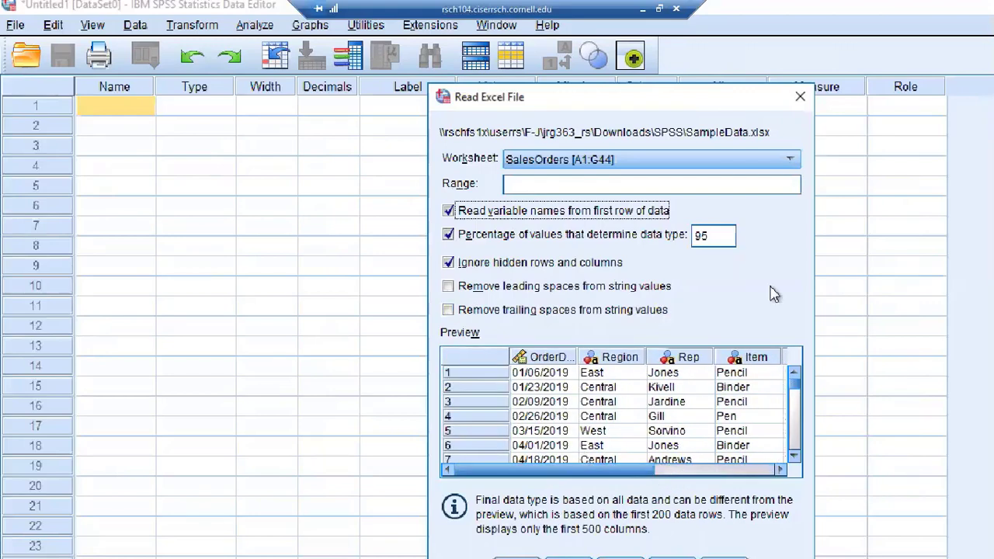
- Import the worksheet with the current read options and maximize the new dataset's window
{"action": "left_click_drag", "start_coordinate": [651, 104], "coordinate": [645, 50]}
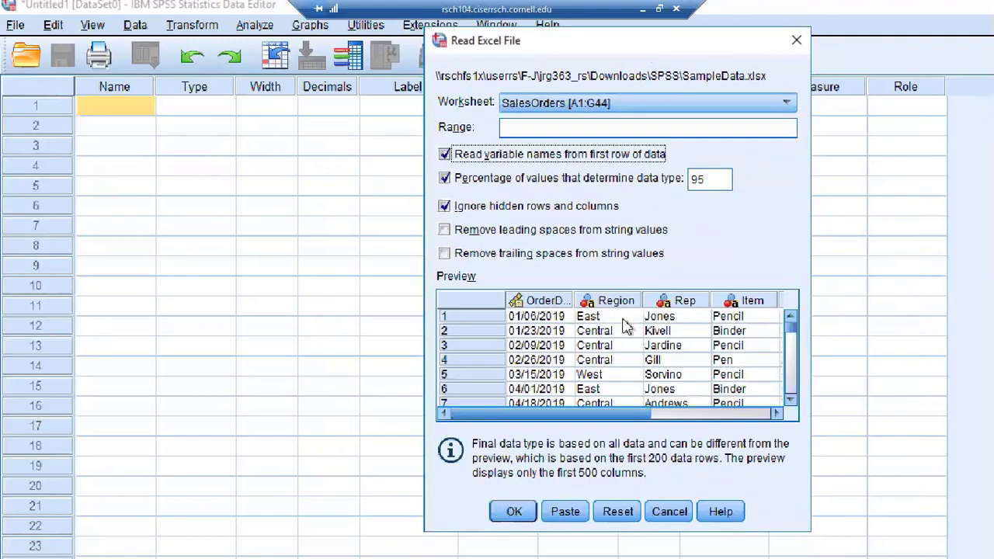
{"action": "left_click", "coordinate": [513, 511]}
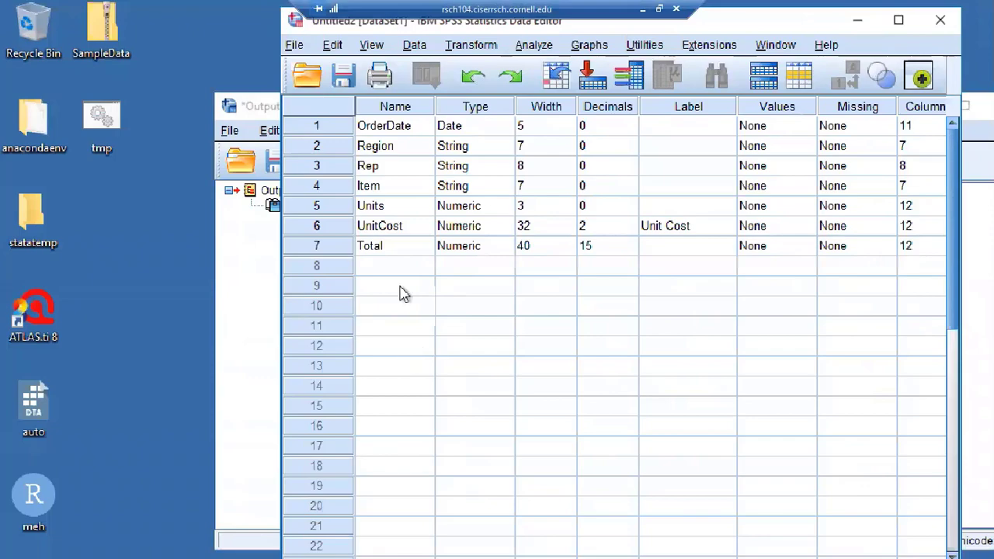
{"action": "left_click_drag", "start_coordinate": [790, 32], "coordinate": [773, 1]}
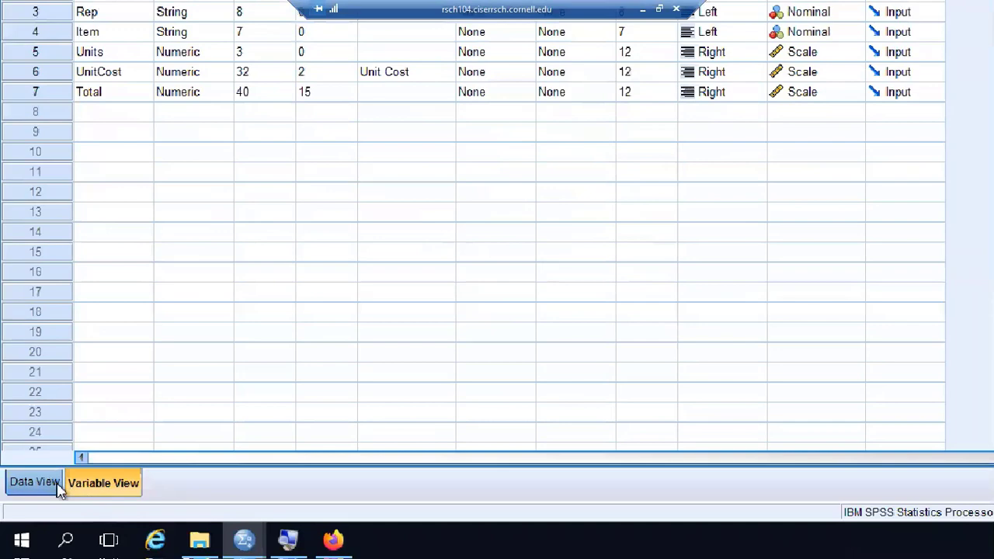
- Examine the imported orders in Data View, from the order dates and the Region and Rep columns to the numeric Units, UnitCost and Total values
{"action": "left_click", "coordinate": [52, 486]}
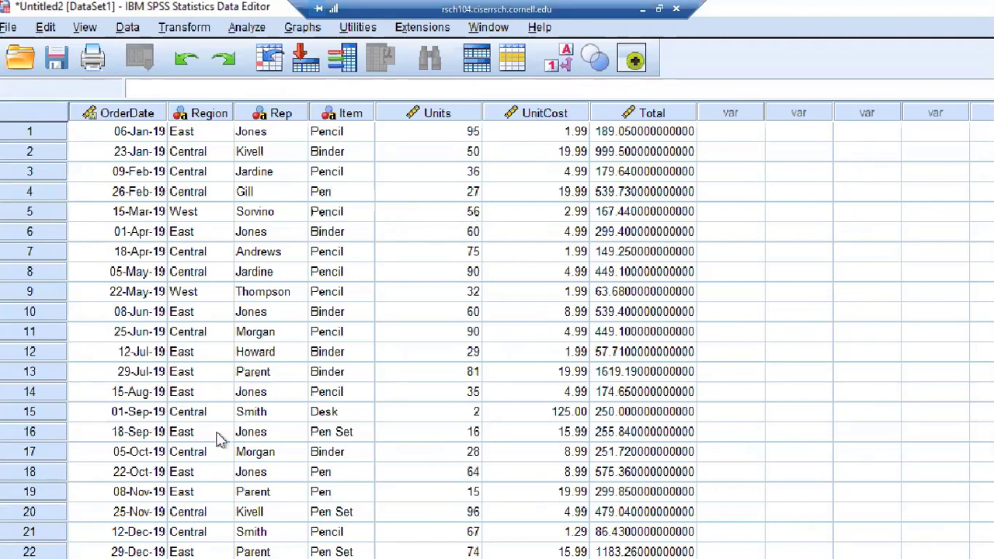
{"action": "left_click", "coordinate": [128, 138]}
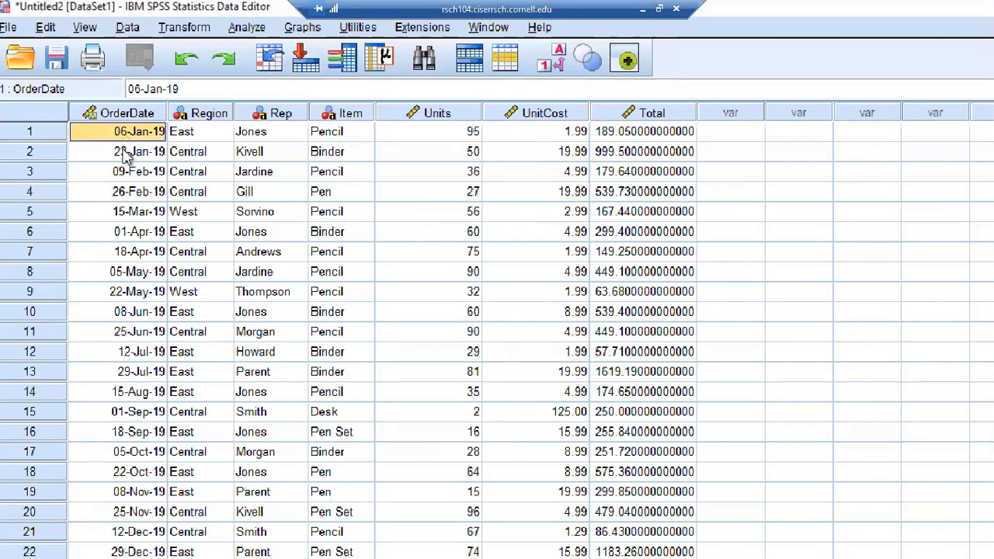
{"action": "left_click", "coordinate": [124, 153]}
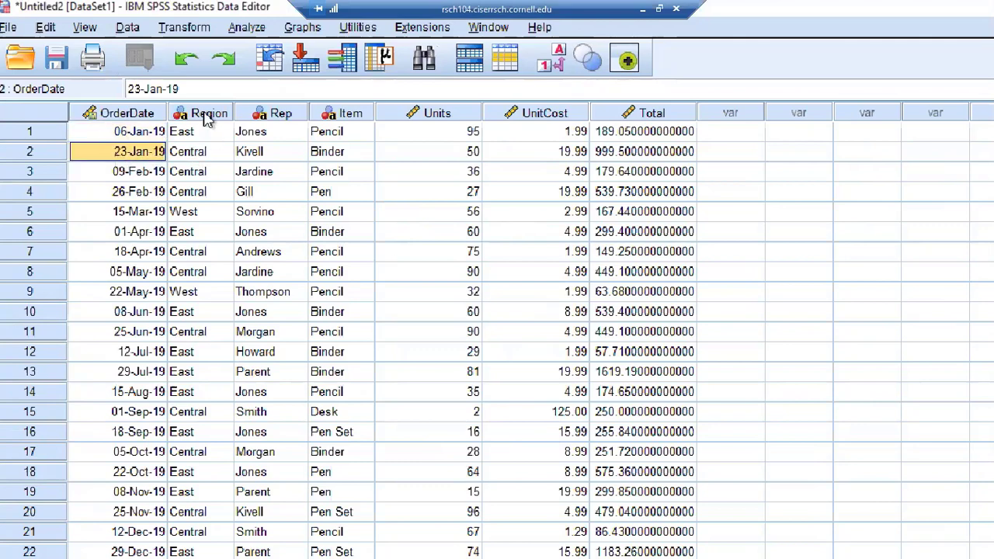
{"action": "left_click_drag", "start_coordinate": [207, 117], "coordinate": [273, 116]}
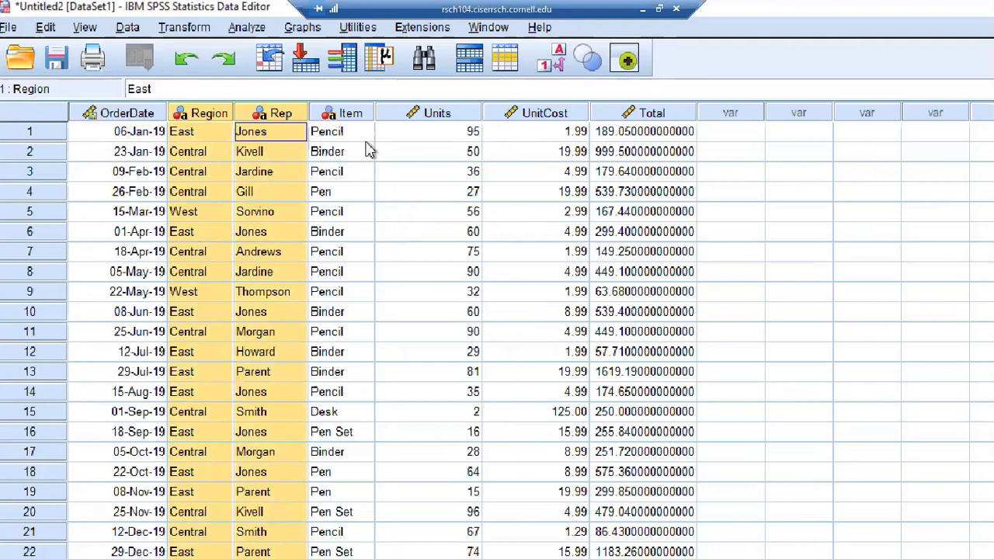
{"action": "left_click_drag", "start_coordinate": [429, 133], "coordinate": [595, 135]}
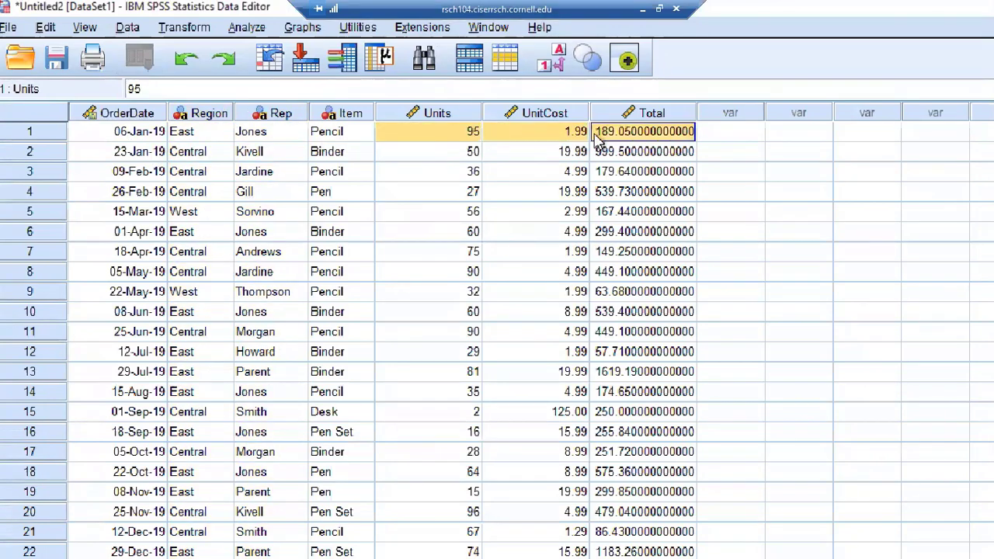
{"action": "left_click", "coordinate": [515, 156]}
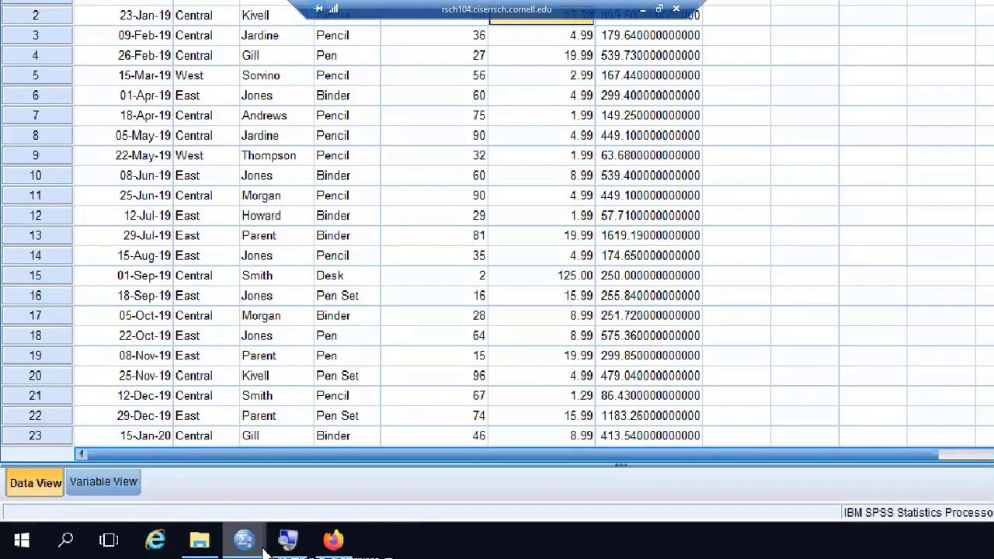
- Bring up the Output1 viewer window maximized and examine the logged GET DATA import syntax
{"action": "mouse_move", "coordinate": [255, 551]}
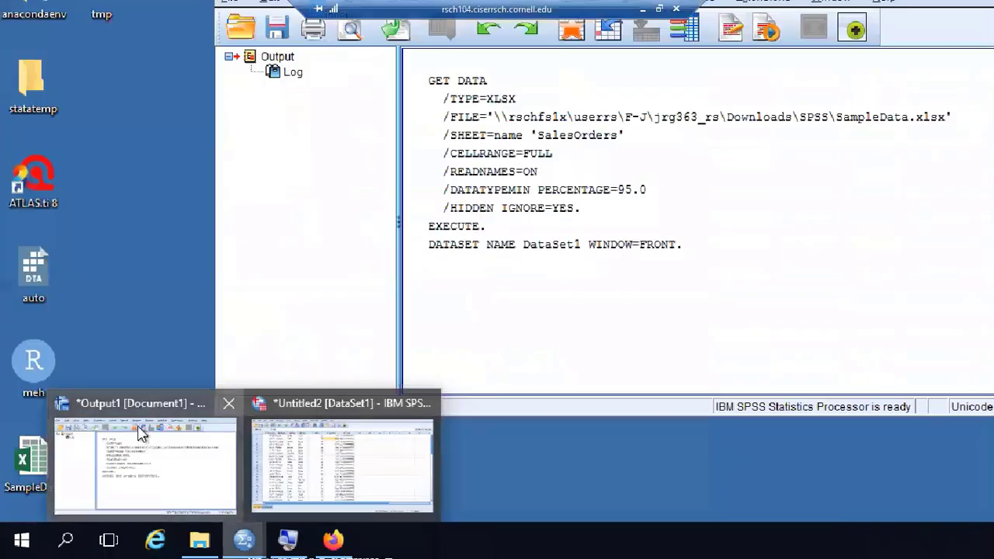
{"action": "left_click", "coordinate": [140, 434]}
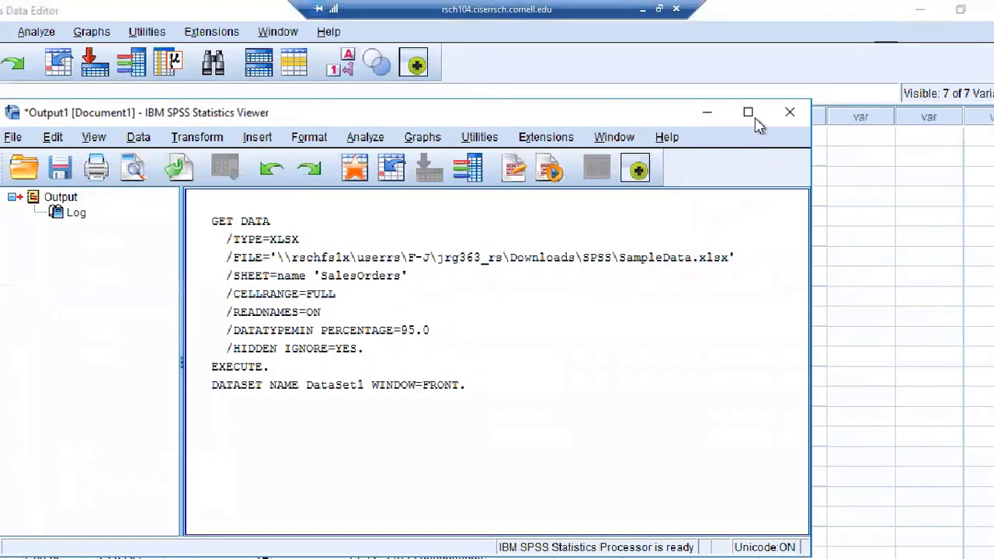
{"action": "left_click", "coordinate": [749, 114]}
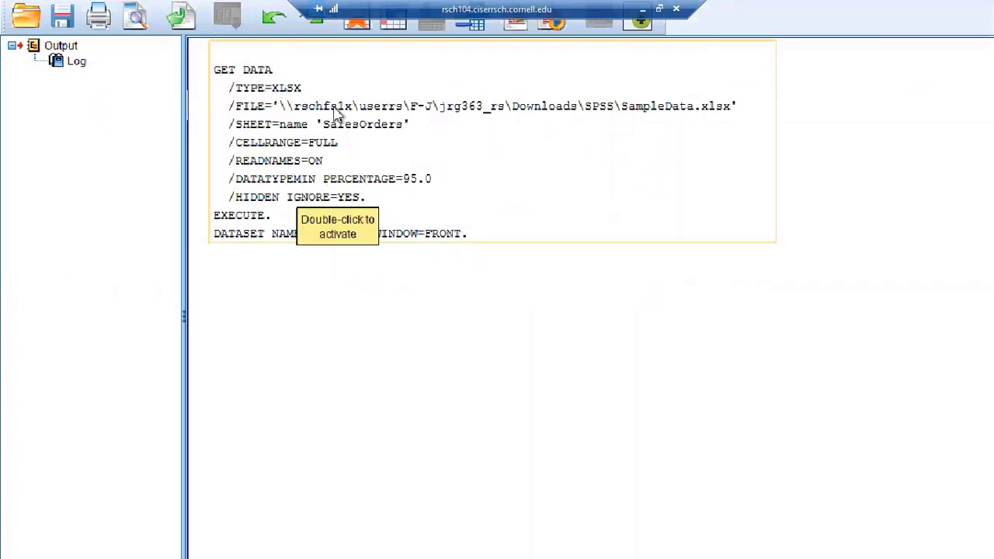
- Activate the log block in the output and copy all of its GET DATA import syntax
{"action": "double_click", "coordinate": [512, 198]}
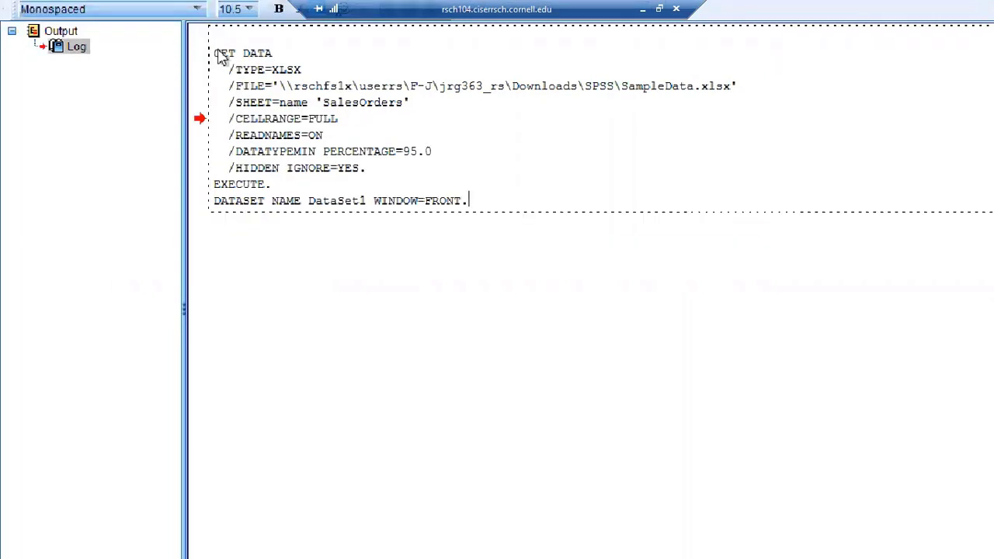
{"action": "left_click_drag", "start_coordinate": [479, 206], "coordinate": [199, 59]}
{"action": "right_click", "coordinate": [233, 107]}
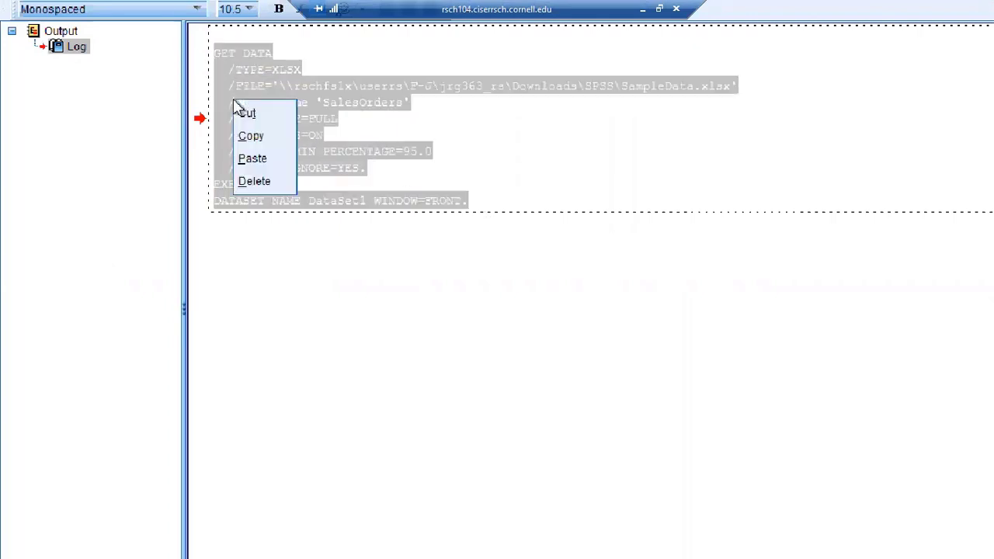
{"action": "left_click", "coordinate": [253, 136]}
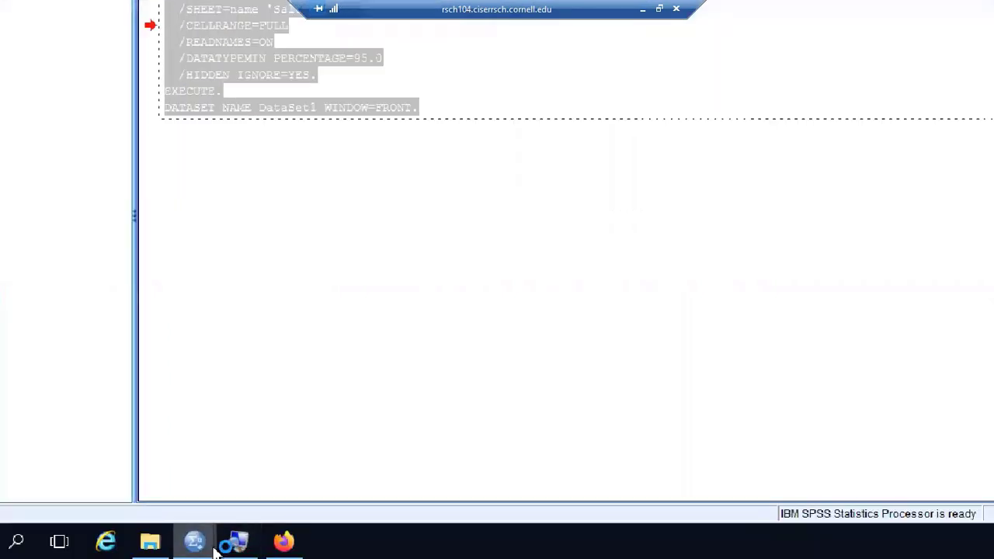
- Create a new syntax file from the DataSet1 window, maximize it and paste the copied import syntax into it
{"action": "mouse_move", "coordinate": [208, 541]}
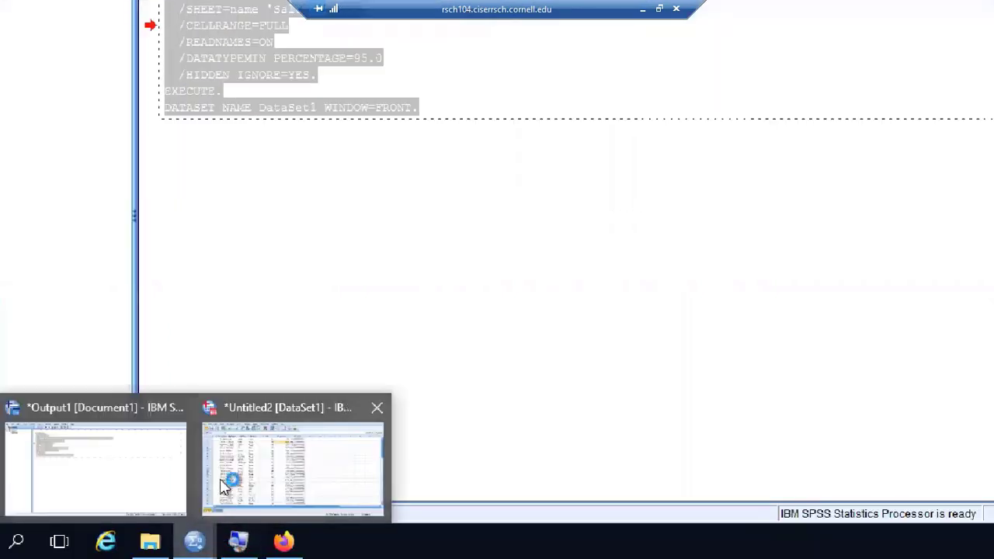
{"action": "left_click", "coordinate": [252, 446]}
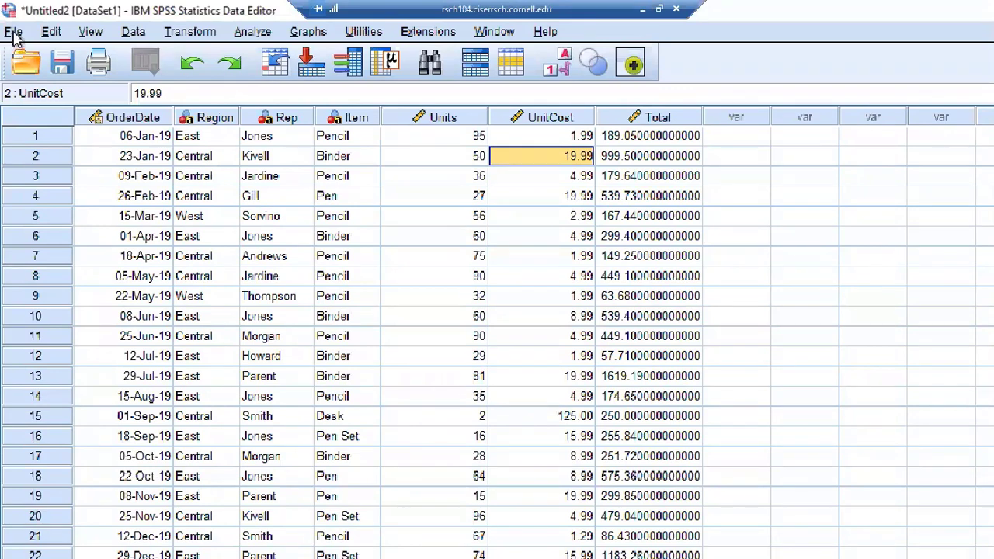
{"action": "left_click", "coordinate": [13, 34]}
{"action": "mouse_move", "coordinate": [107, 58]}
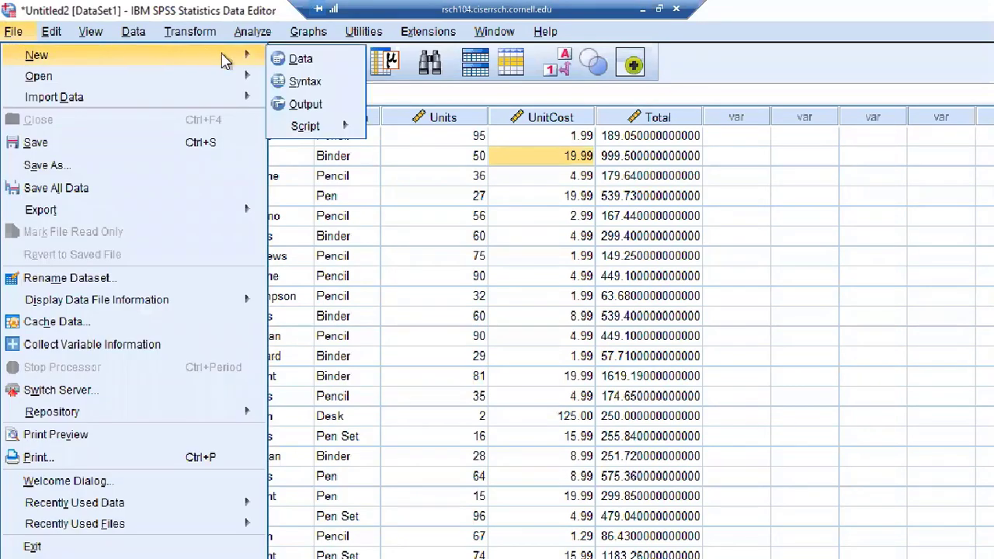
{"action": "left_click", "coordinate": [346, 87]}
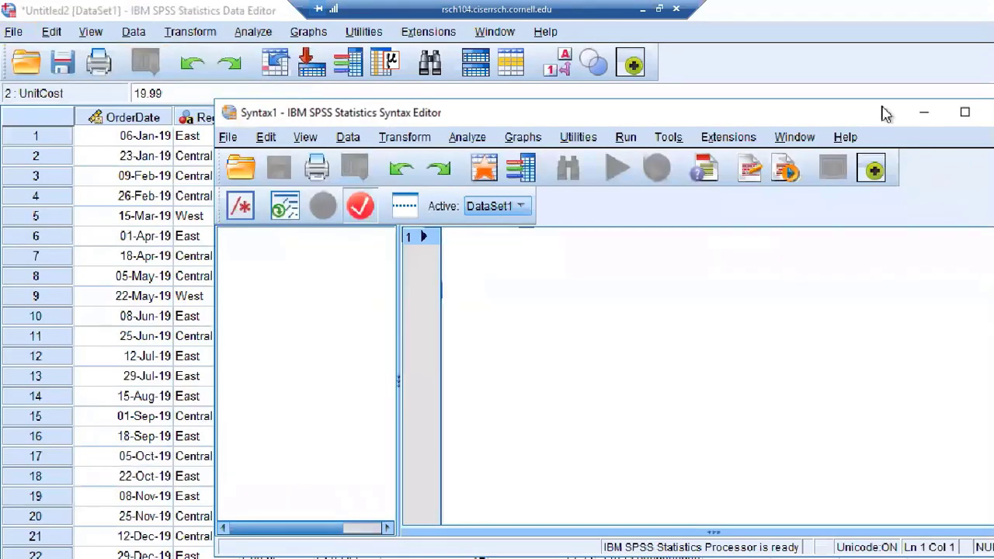
{"action": "left_click", "coordinate": [965, 112]}
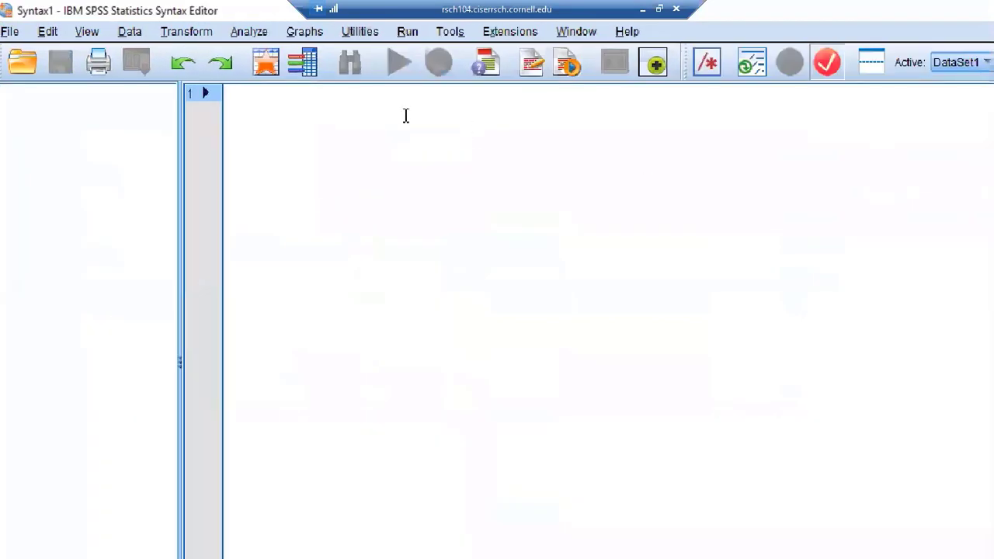
{"action": "right_click", "coordinate": [340, 104]}
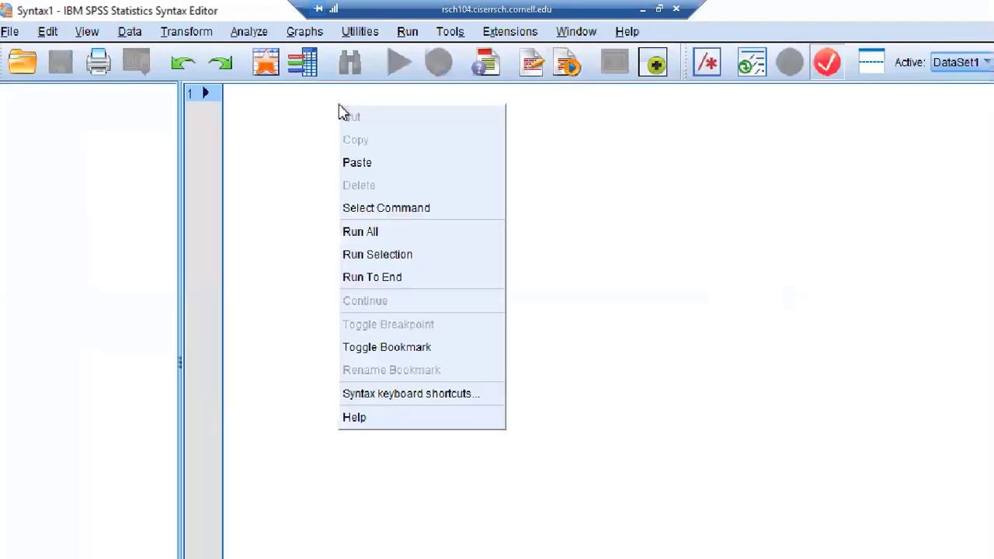
{"action": "left_click", "coordinate": [359, 162]}
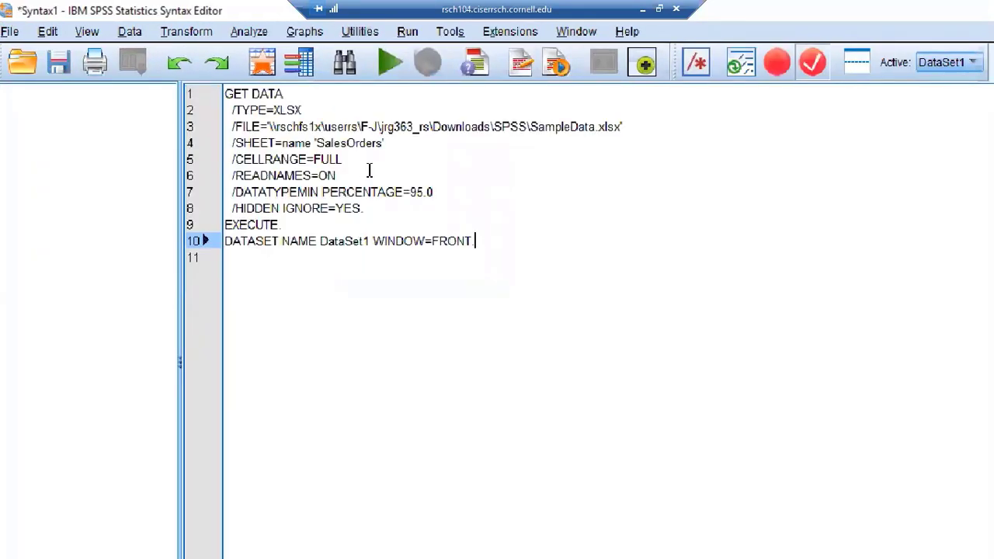
- Examine the GET DATA command name on the first line and its TYPE and FILE subcommands below
{"action": "left_click", "coordinate": [227, 94]}
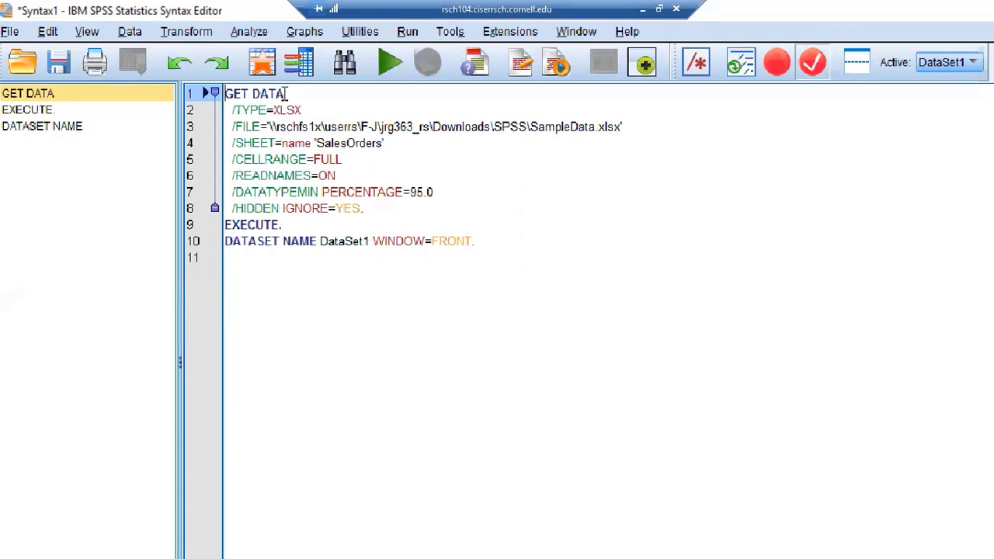
{"action": "left_click_drag", "start_coordinate": [284, 94], "coordinate": [224, 94]}
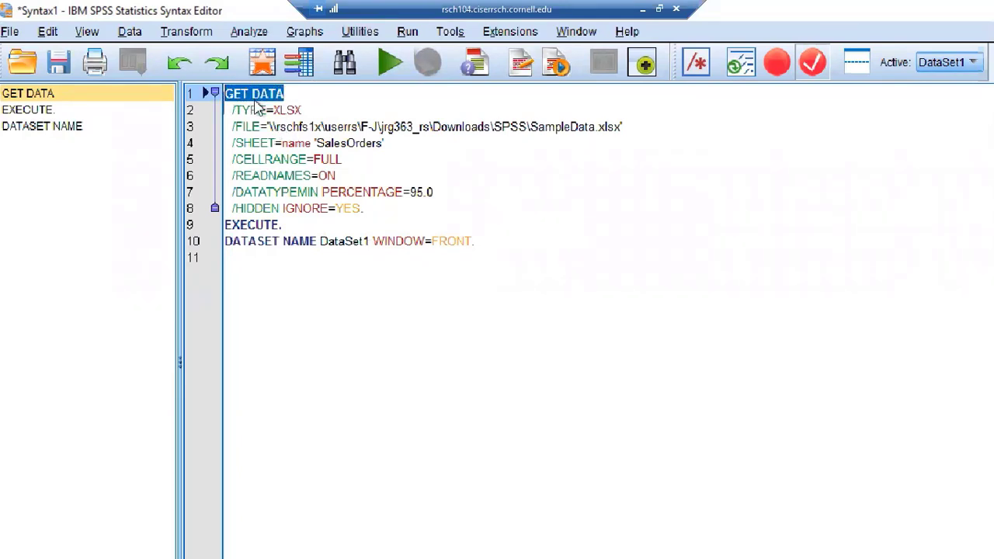
{"action": "left_click", "coordinate": [284, 94]}
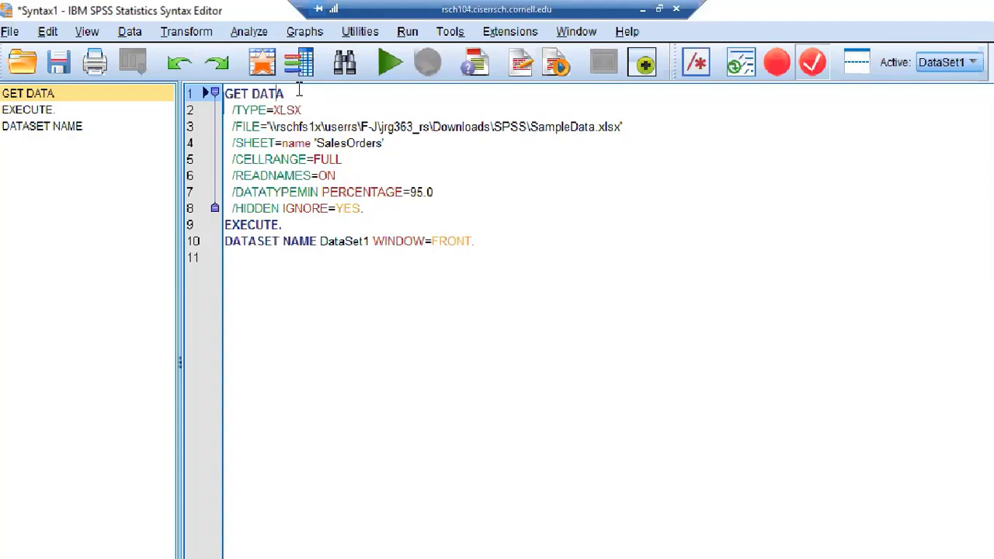
{"action": "left_click_drag", "start_coordinate": [288, 94], "coordinate": [223, 95]}
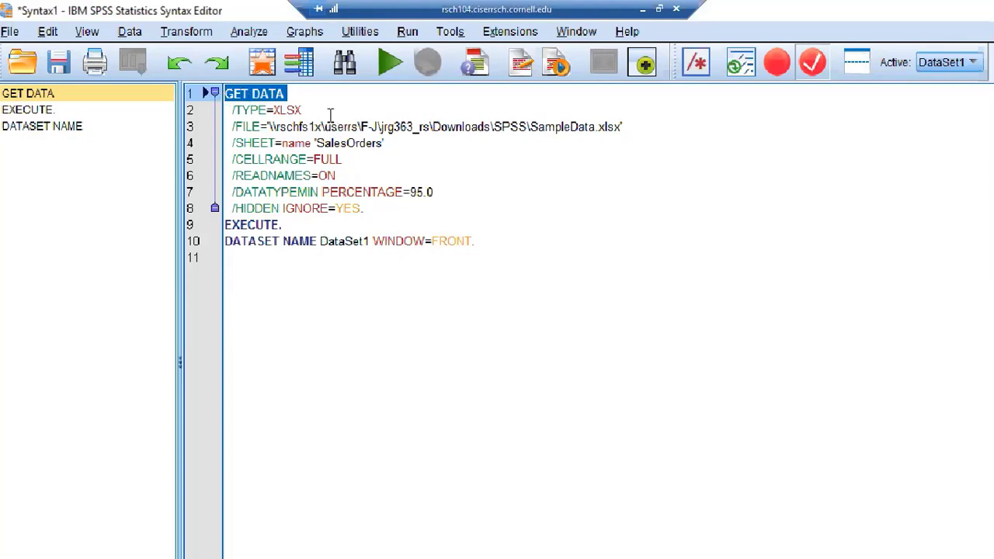
{"action": "left_click", "coordinate": [289, 100]}
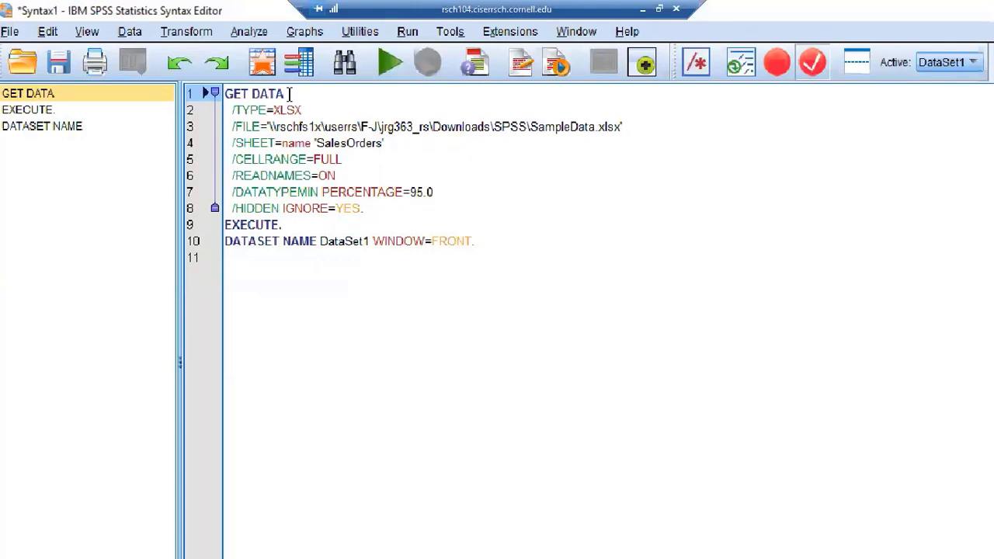
{"action": "mouse_move", "coordinate": [289, 93]}
{"action": "left_mouse_down"}
{"action": "mouse_move", "coordinate": [238, 93]}
{"action": "mouse_move", "coordinate": [270, 94]}
{"action": "left_mouse_up"}
{"action": "left_click", "coordinate": [251, 110]}
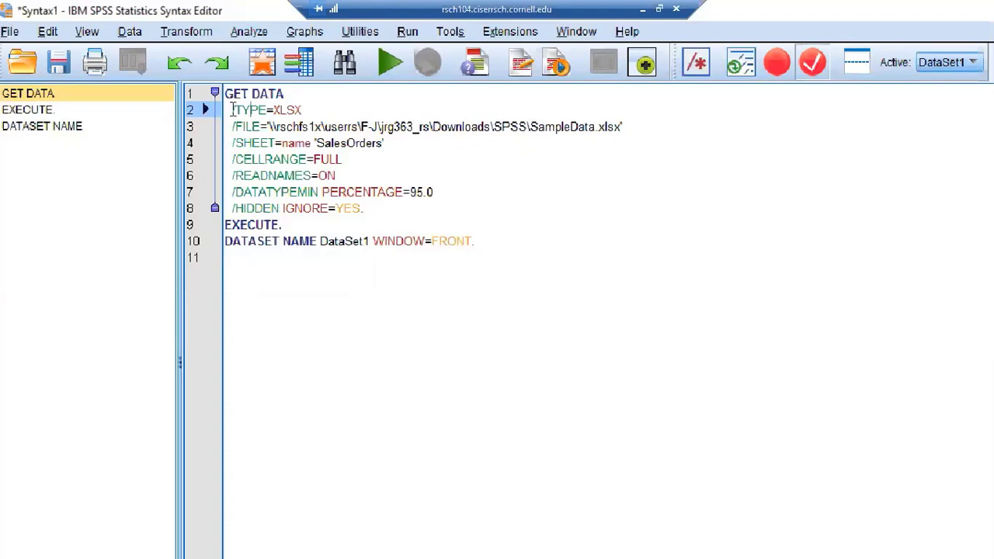
{"action": "left_click_drag", "start_coordinate": [229, 110], "coordinate": [263, 110]}
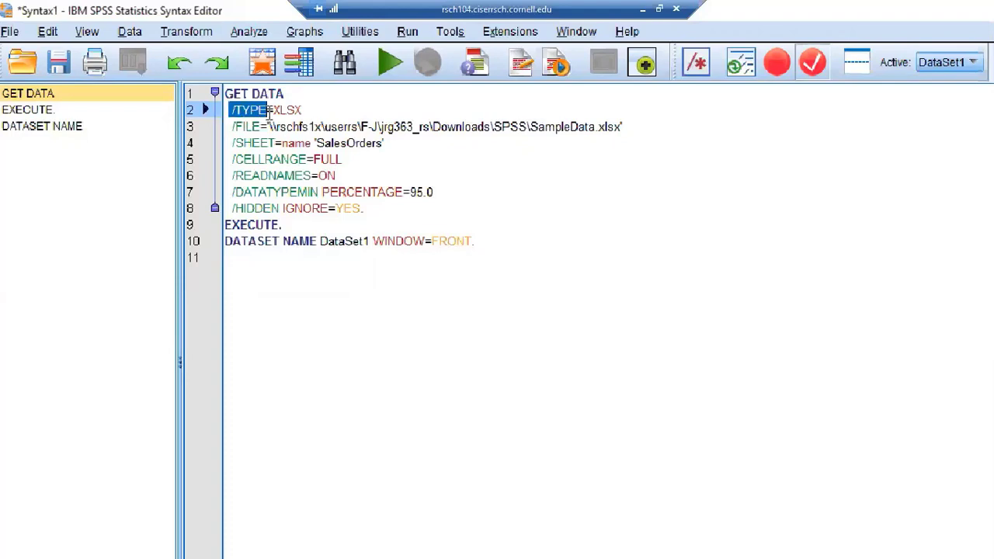
{"action": "left_click", "coordinate": [274, 110]}
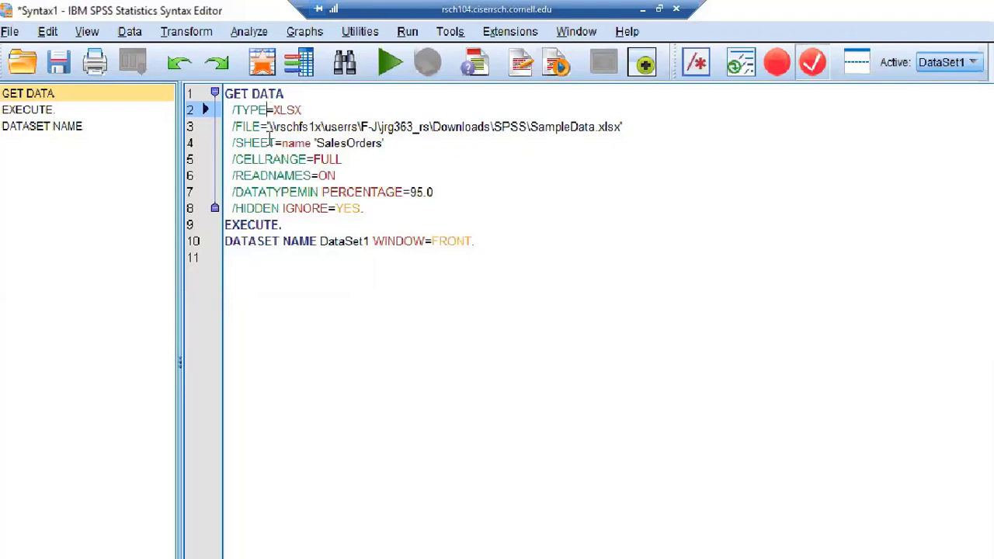
{"action": "left_click", "coordinate": [260, 123]}
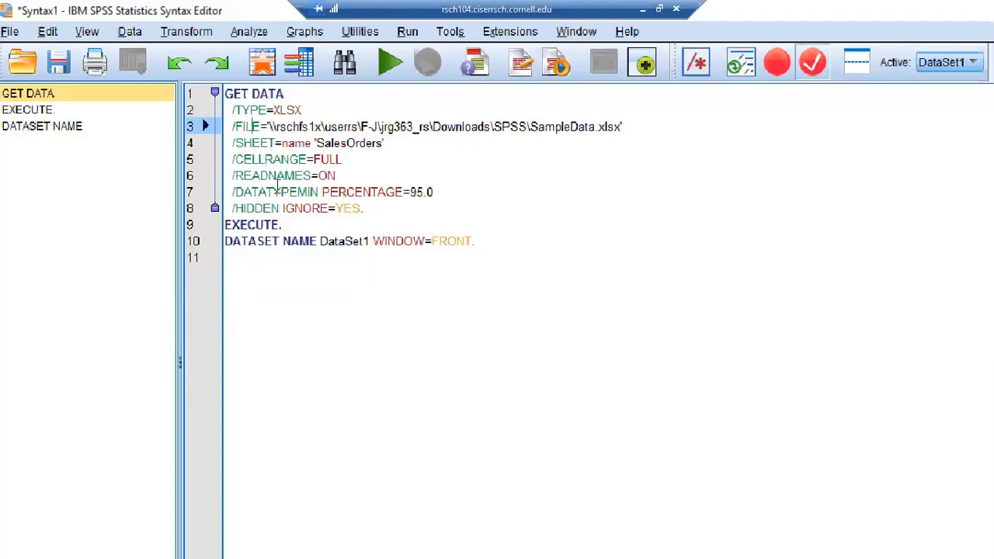
- Examine how the GET DATA command runs from its first line to the closing period and is followed by EXECUTE
{"action": "left_click", "coordinate": [366, 208]}
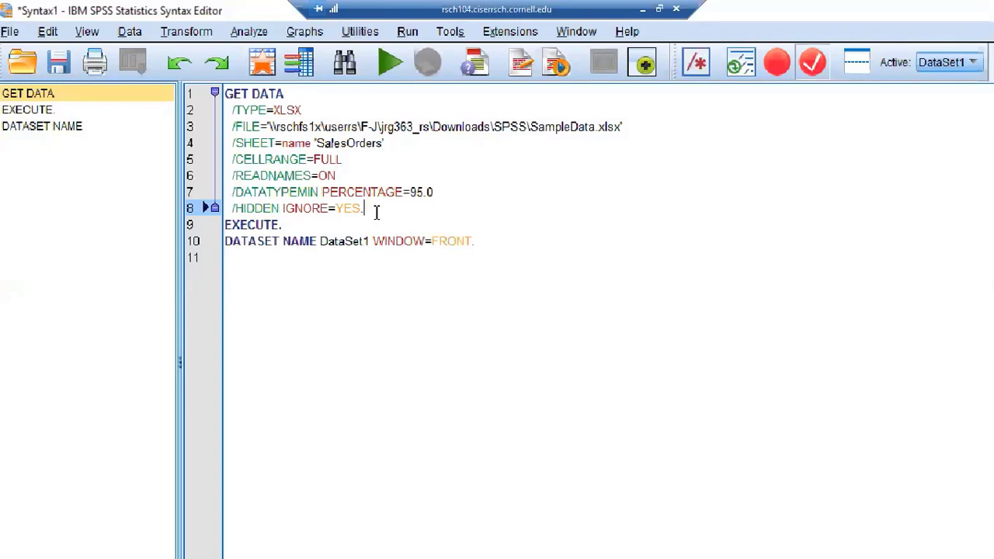
{"action": "left_click", "coordinate": [226, 93]}
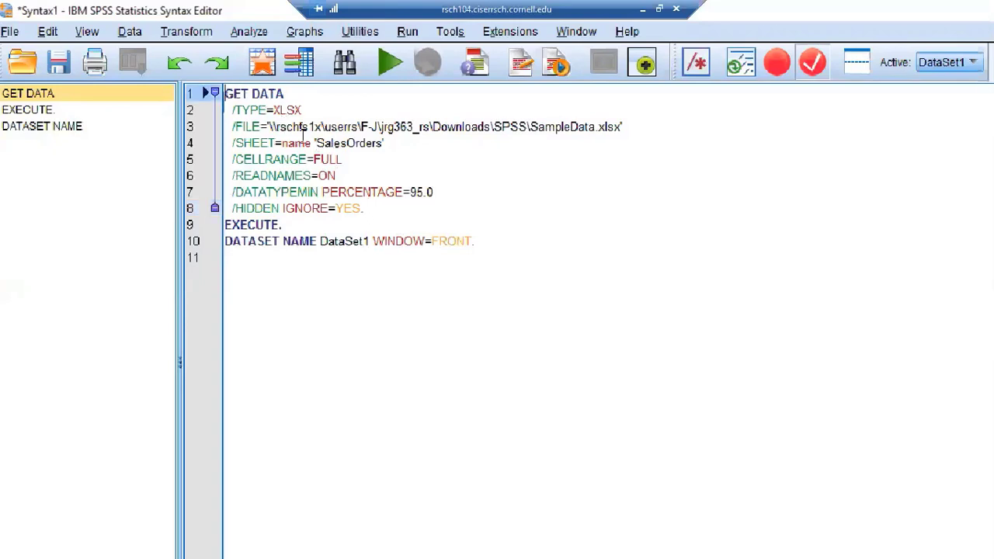
{"action": "left_click", "coordinate": [373, 207]}
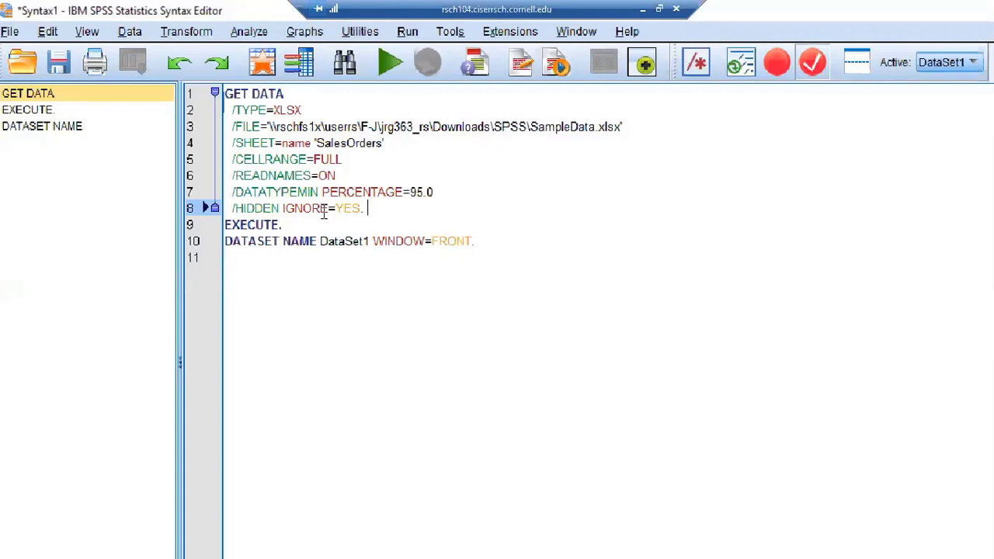
{"action": "left_click", "coordinate": [298, 225]}
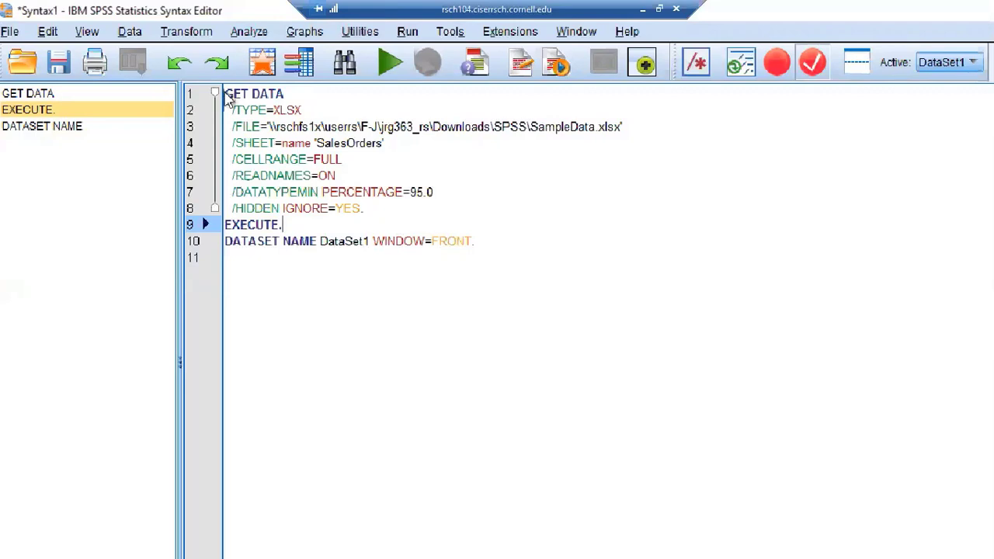
{"action": "left_click_drag", "start_coordinate": [226, 94], "coordinate": [396, 218]}
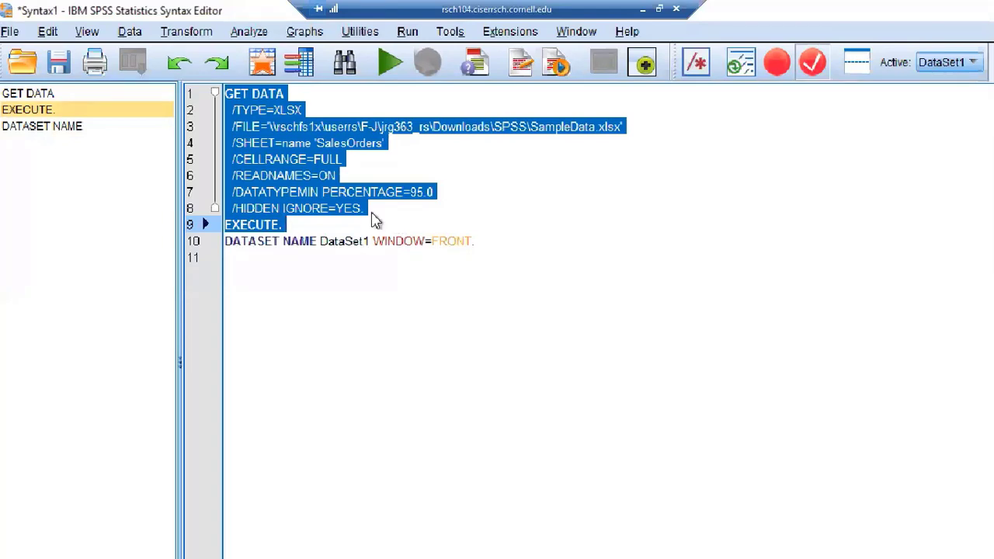
- Insert a line containing only an asterisk above GET DATA and examine how far the comment extends
{"action": "left_click", "coordinate": [226, 94]}
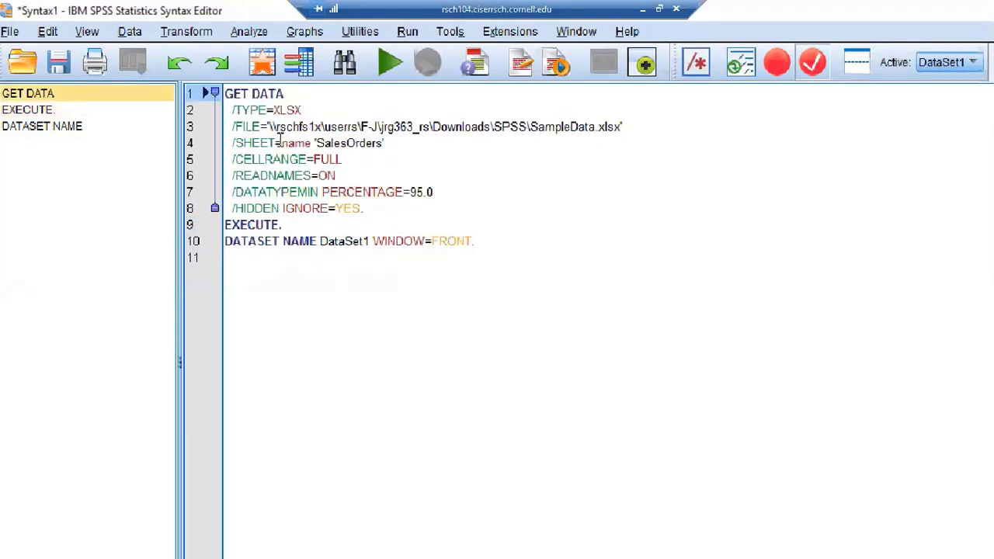
{"action": "key", "text": "Return"}
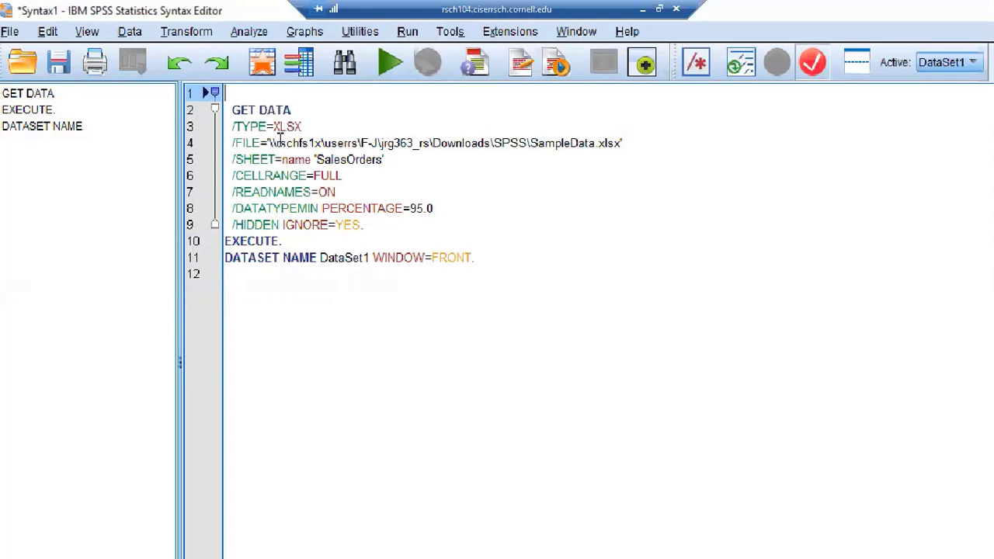
{"action": "type", "text": "*"}
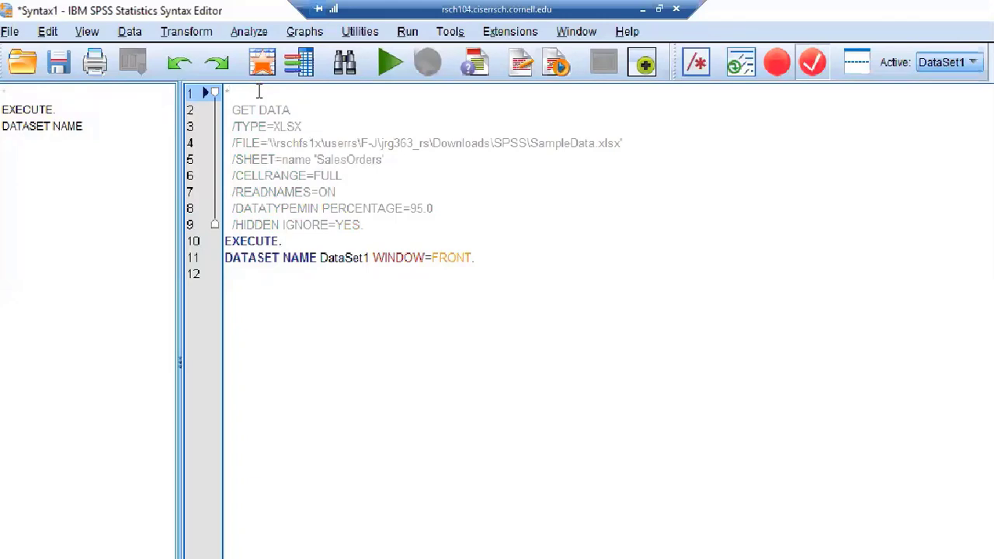
{"action": "left_click_drag", "start_coordinate": [231, 109], "coordinate": [351, 211]}
{"action": "left_click", "coordinate": [370, 225]}
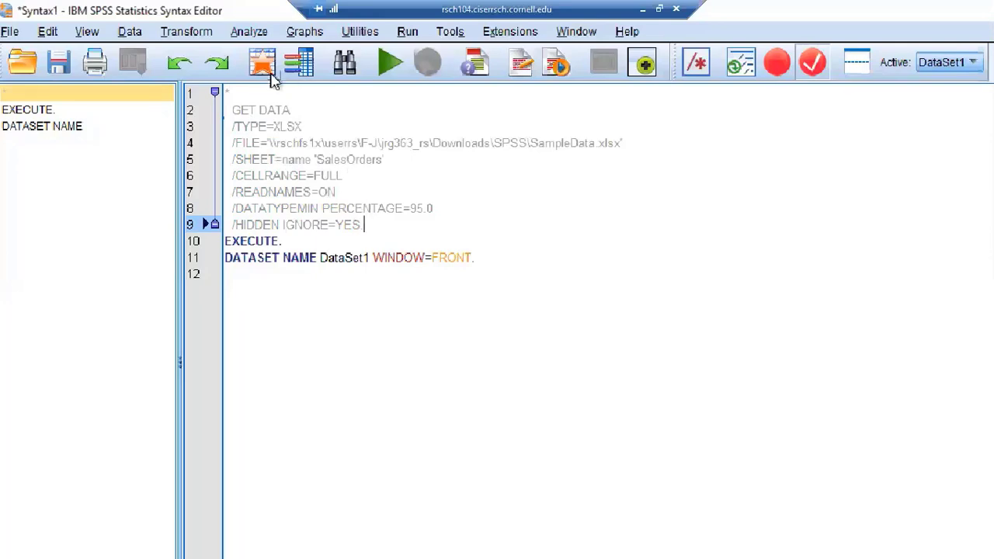
- Complete the first line as the period-terminated comment "*Import data." above the GET DATA command
{"action": "left_click", "coordinate": [247, 93]}
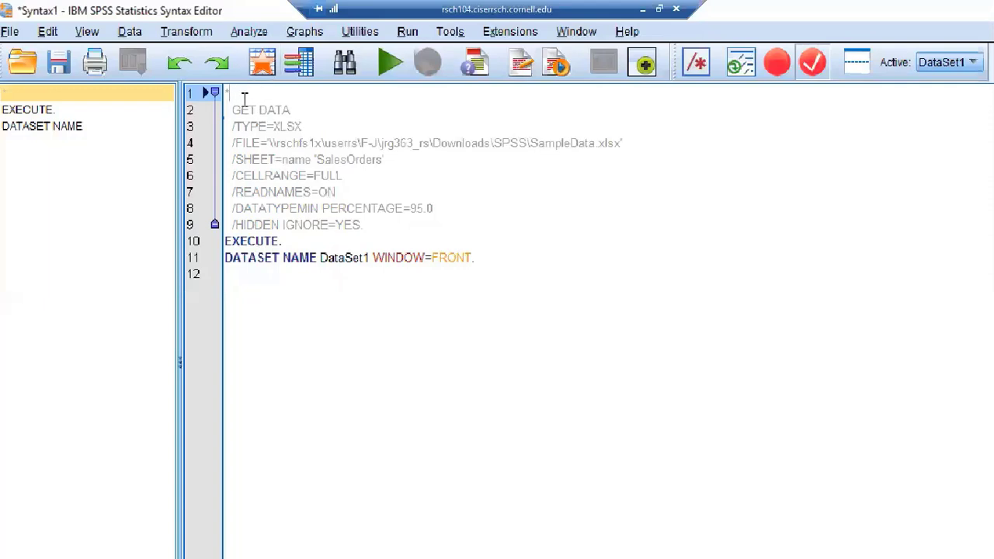
{"action": "left_click_drag", "start_coordinate": [231, 109], "coordinate": [279, 175]}
{"action": "left_click", "coordinate": [251, 92]}
{"action": "type", "text": "*Import"}
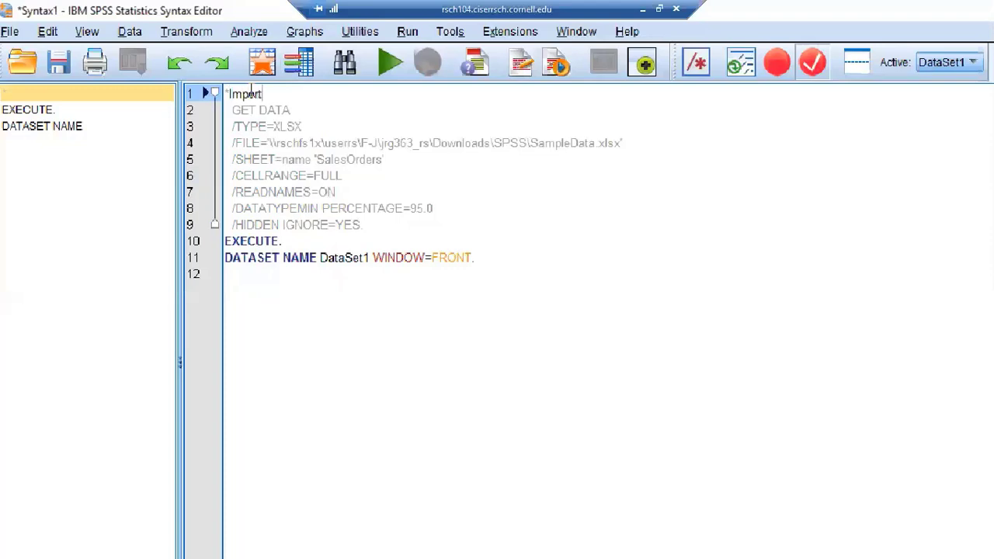
{"action": "type", "text": " data."}
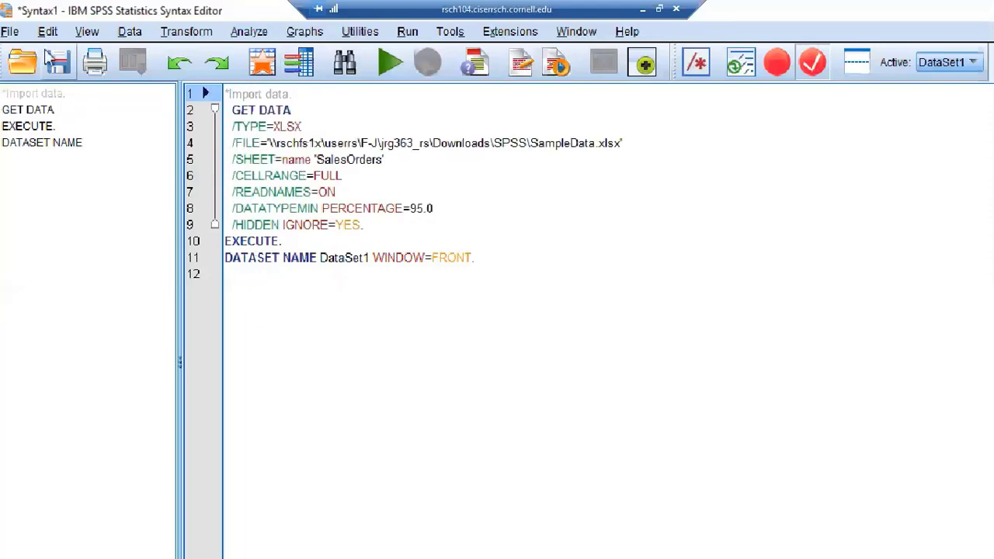
- Save the syntax file as work_codes in the SPSS folder inside Downloads
{"action": "left_click", "coordinate": [10, 34]}
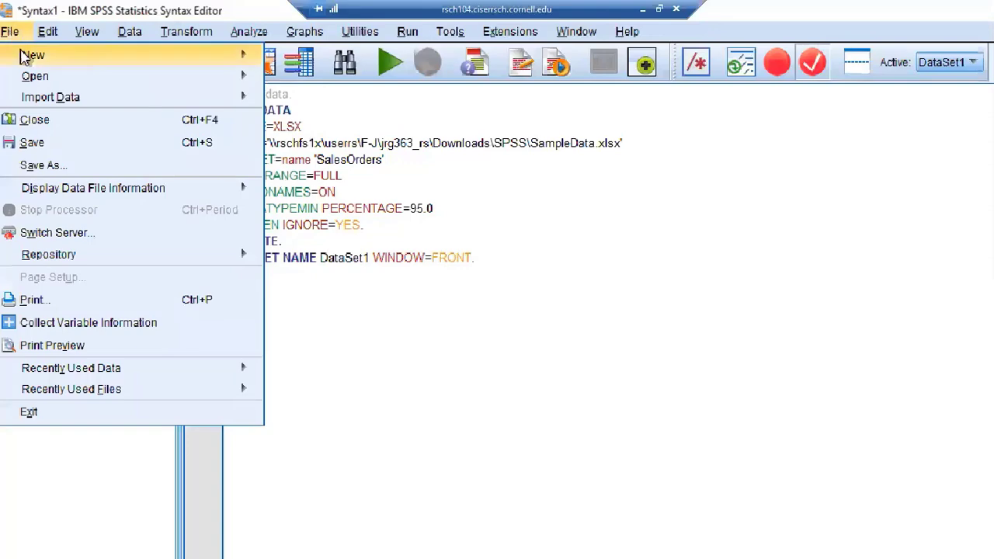
{"action": "left_click", "coordinate": [55, 166]}
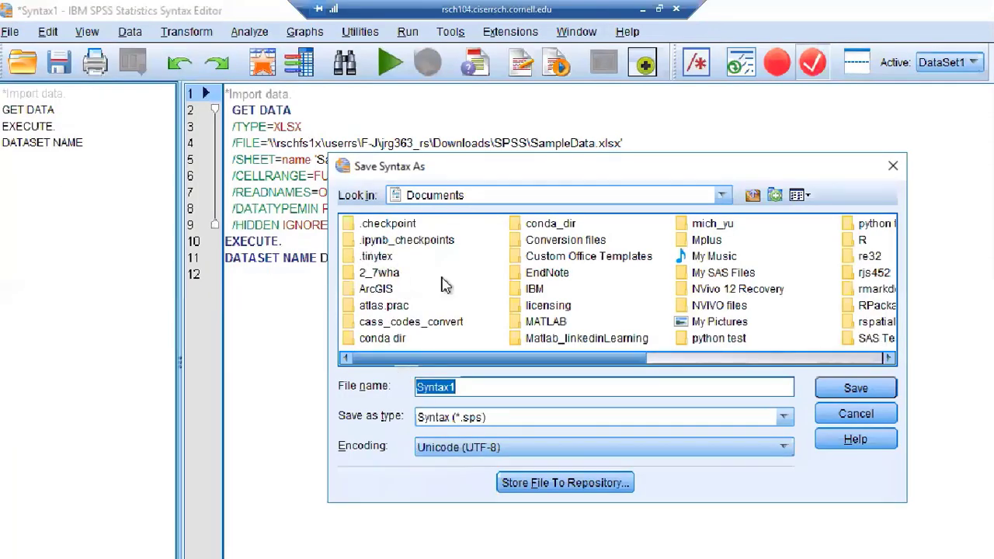
{"action": "left_click", "coordinate": [535, 194]}
{"action": "scroll", "coordinate": [469, 264], "scroll_direction": "up", "scroll_amount": 5}
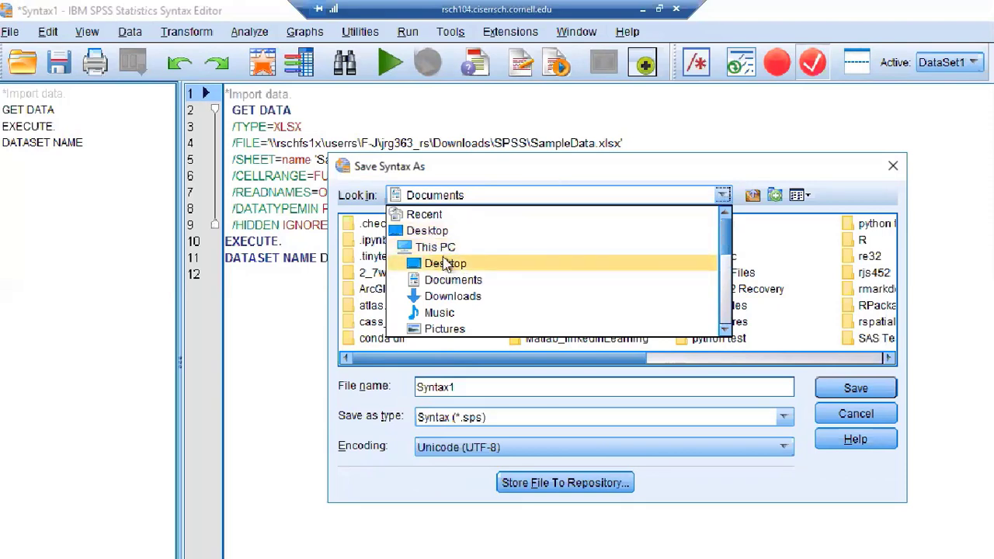
{"action": "left_click", "coordinate": [447, 296]}
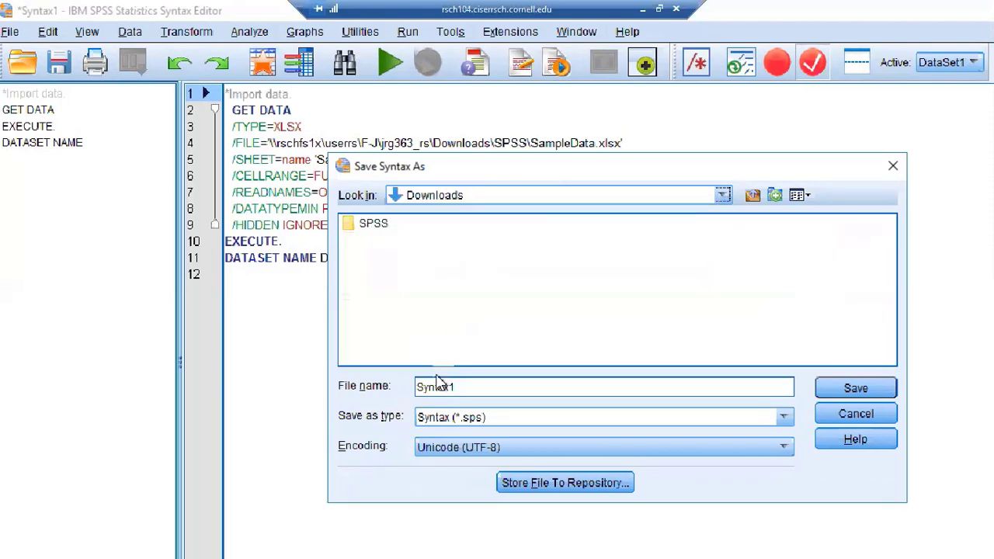
{"action": "double_click", "coordinate": [365, 227]}
{"action": "left_click", "coordinate": [470, 384]}
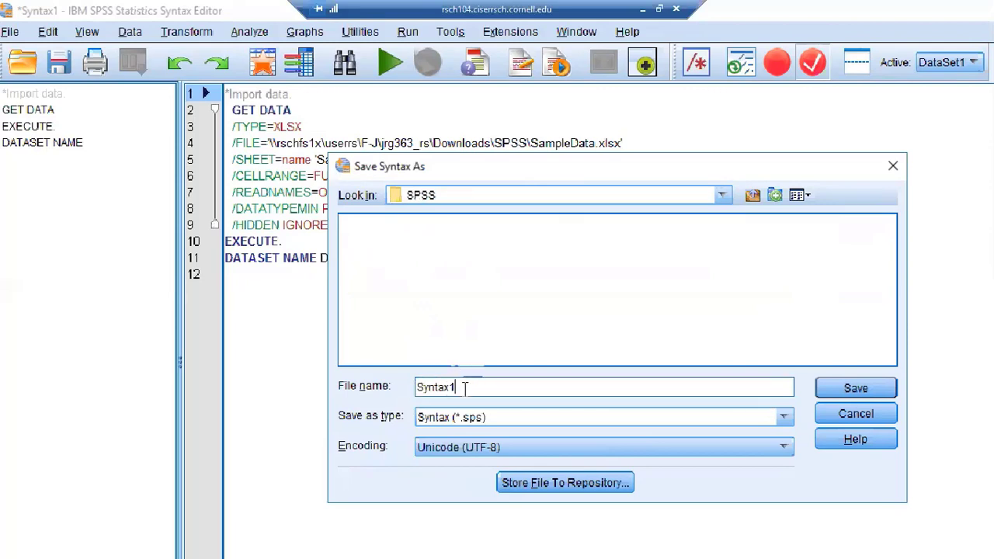
{"action": "left_click_drag", "start_coordinate": [461, 387], "coordinate": [400, 388]}
{"action": "type", "text": "work"}
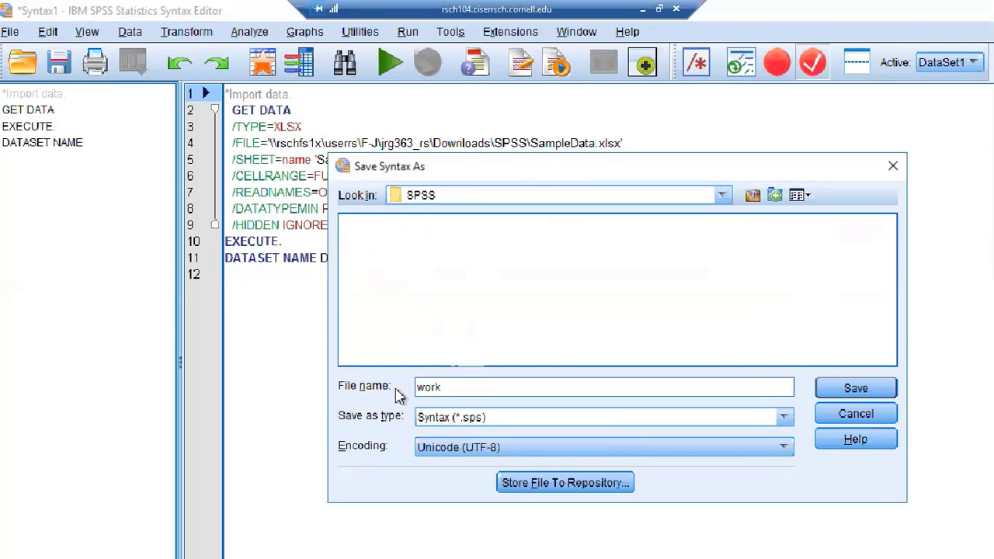
{"action": "type", "text": "_codes"}
{"action": "key", "text": "Return"}
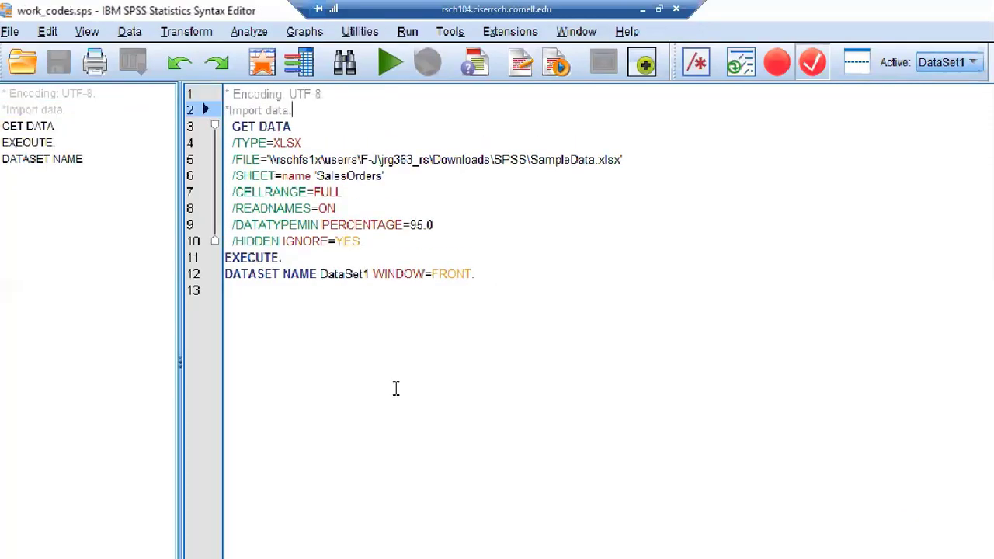
- Switch to the DataSet1 data window and examine the Region and Item columns as categorical variables
{"action": "mouse_move", "coordinate": [243, 539]}
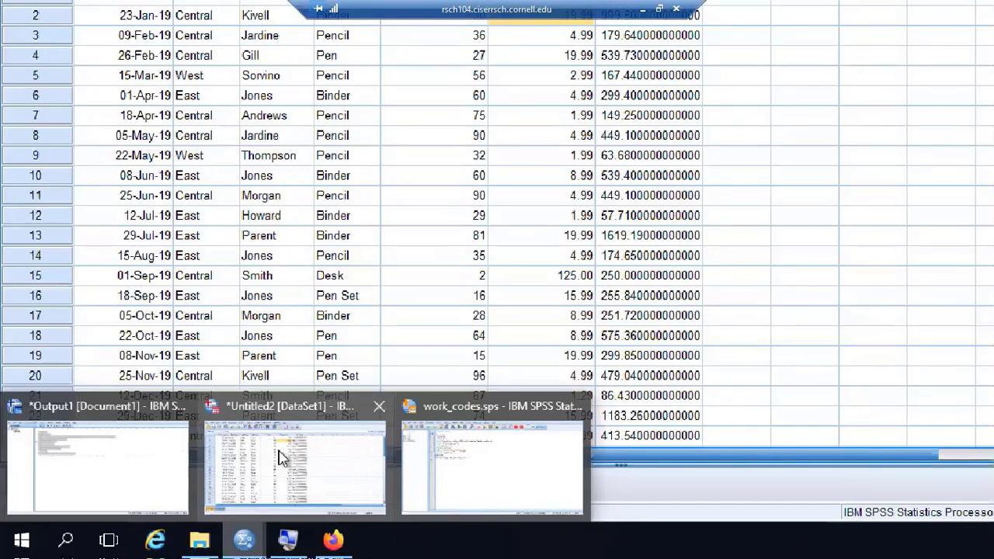
{"action": "left_click", "coordinate": [281, 456]}
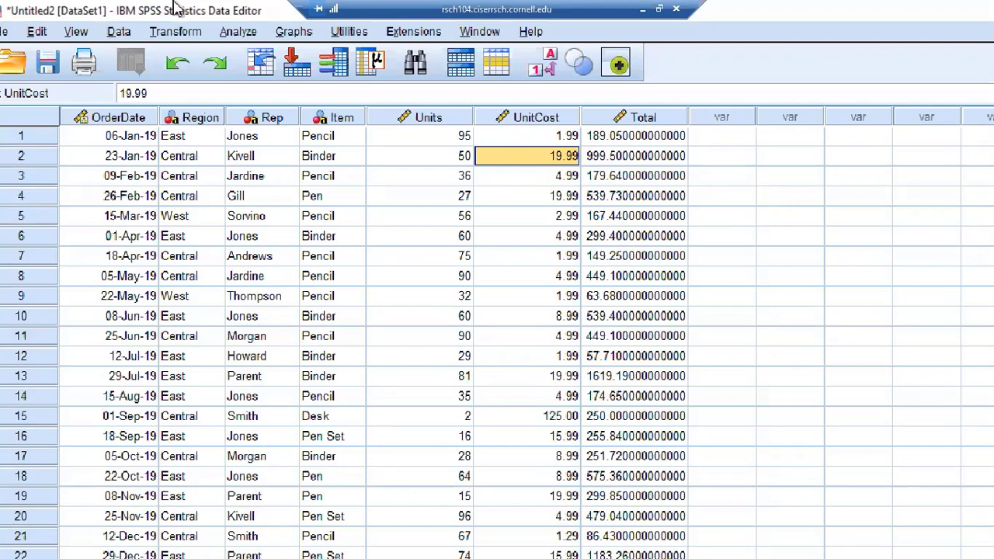
{"action": "left_click", "coordinate": [200, 123]}
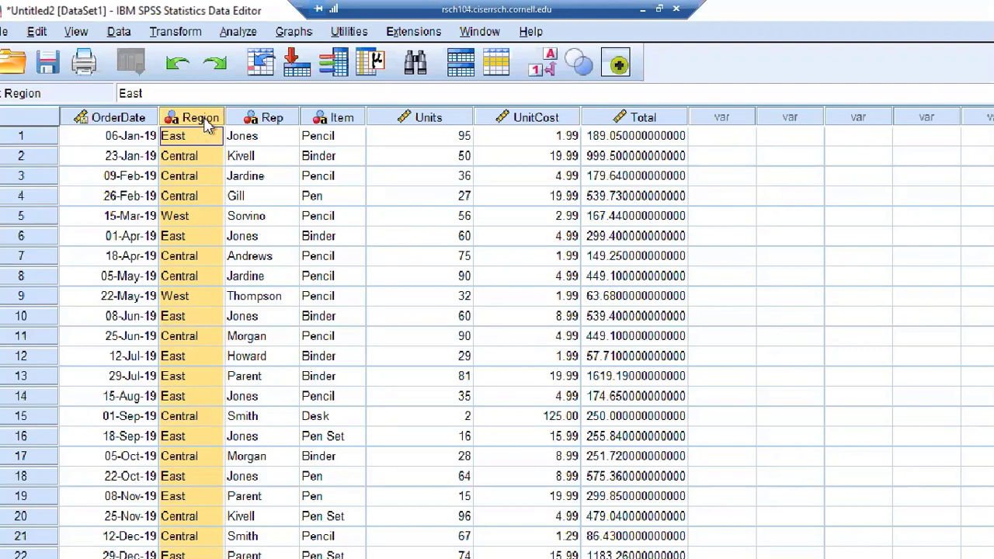
{"action": "left_click", "coordinate": [335, 120], "text": "ctrl"}
{"action": "left_click", "coordinate": [335, 201]}
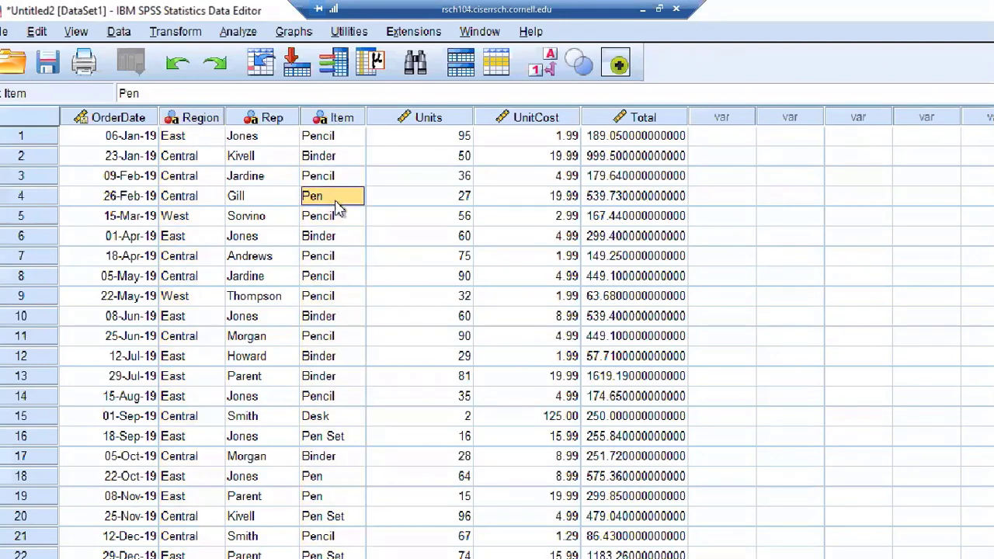
- Start a Frequencies analysis from the descriptive statistics and add Region and Item as its variables
{"action": "left_click", "coordinate": [235, 32]}
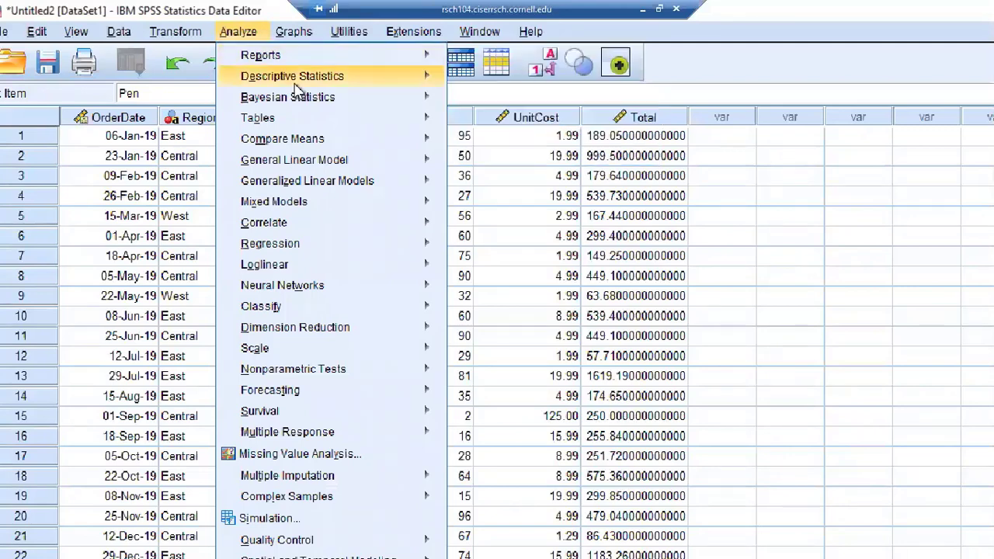
{"action": "mouse_move", "coordinate": [296, 94]}
{"action": "mouse_move", "coordinate": [309, 78]}
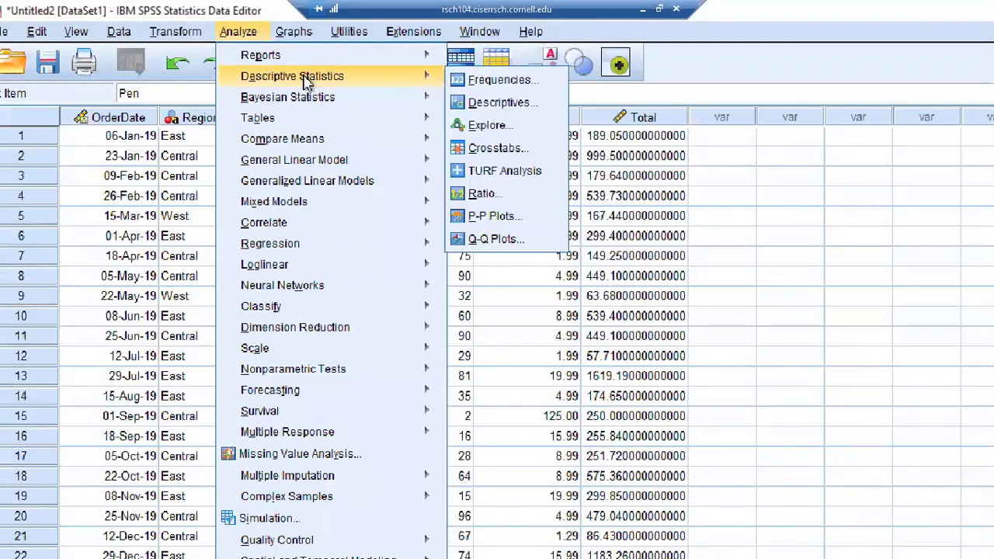
{"action": "left_click", "coordinate": [494, 82]}
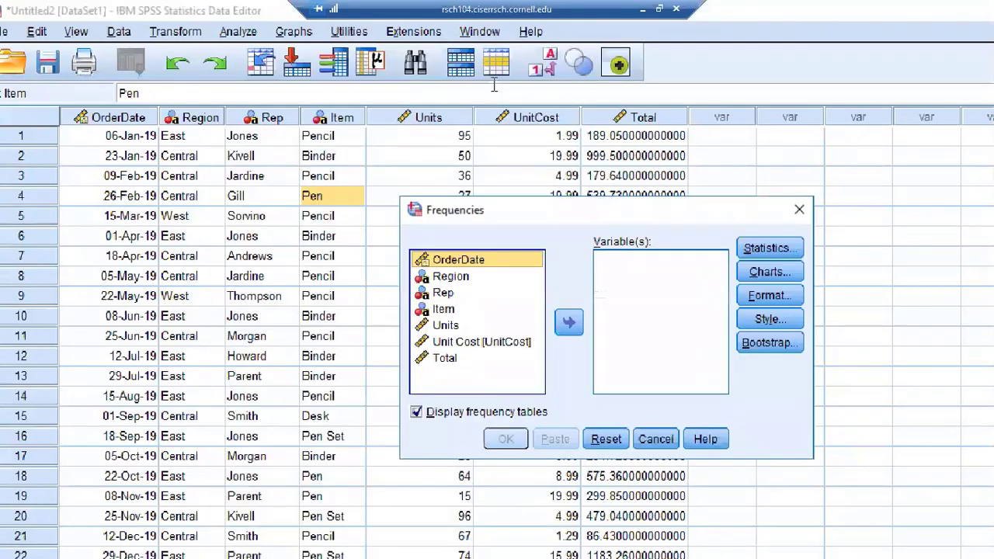
{"action": "left_click", "coordinate": [463, 281]}
{"action": "left_click", "coordinate": [446, 311], "text": "ctrl"}
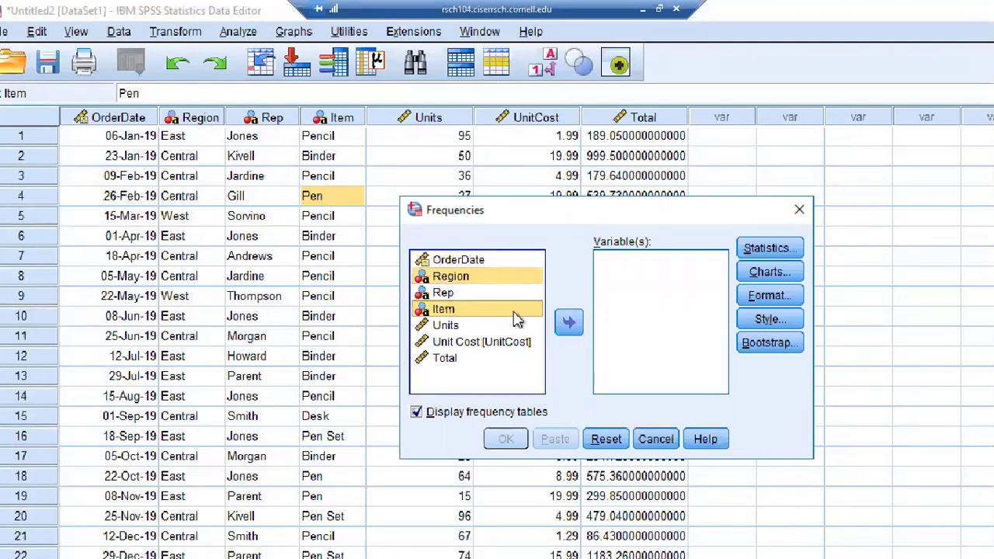
{"action": "left_click", "coordinate": [568, 322]}
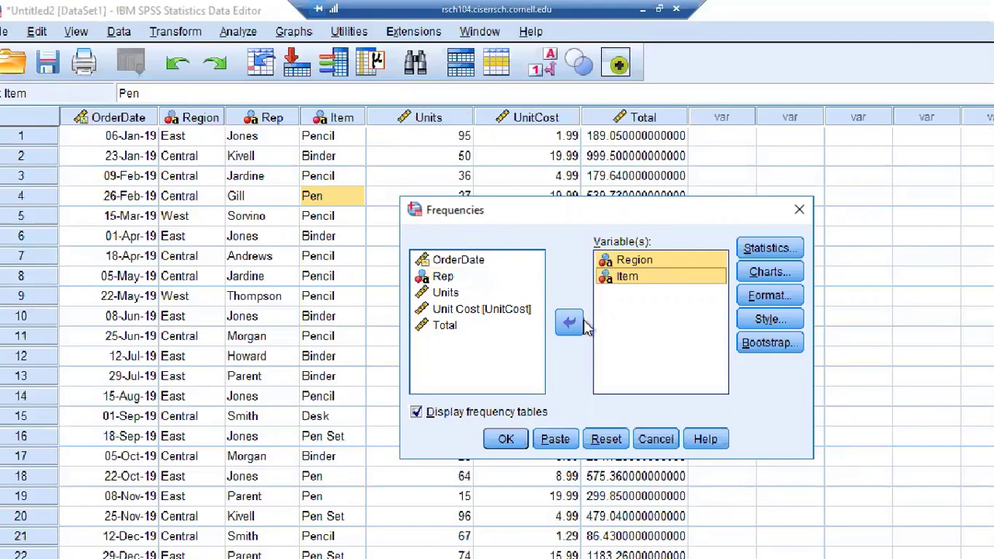
- Review the optional Frequencies statistics without selecting any, and set the chart type to pie charts
{"action": "left_click", "coordinate": [776, 250]}
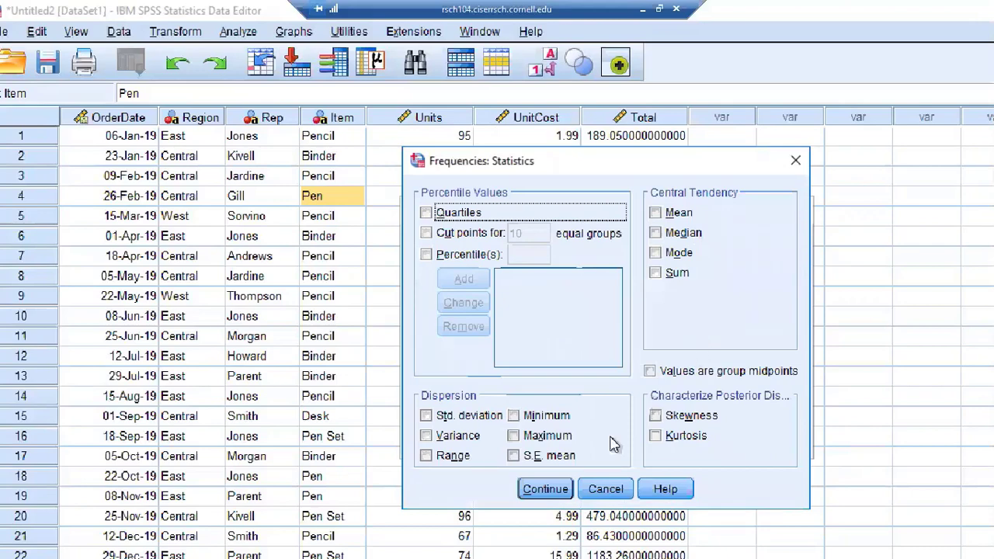
{"action": "left_click", "coordinate": [543, 489]}
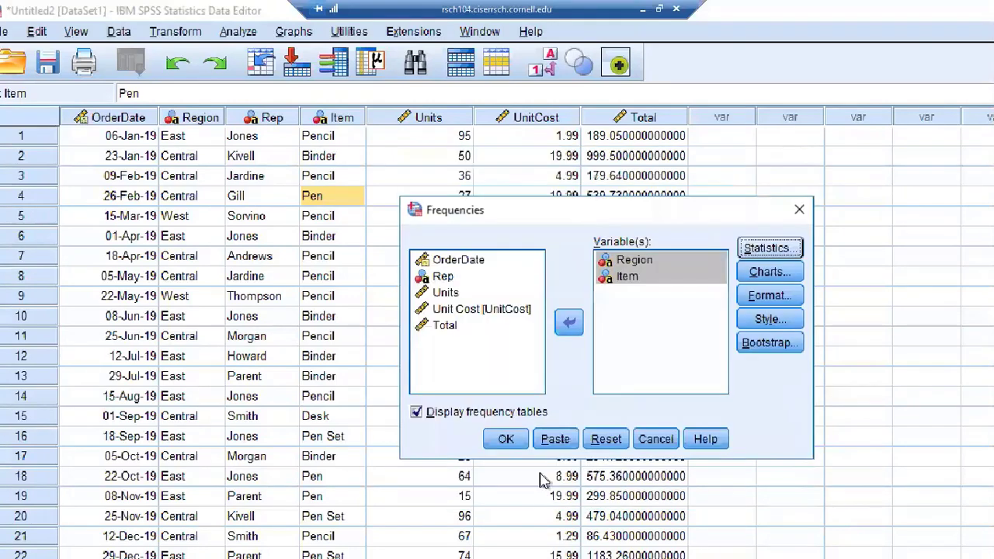
{"action": "left_click", "coordinate": [768, 276]}
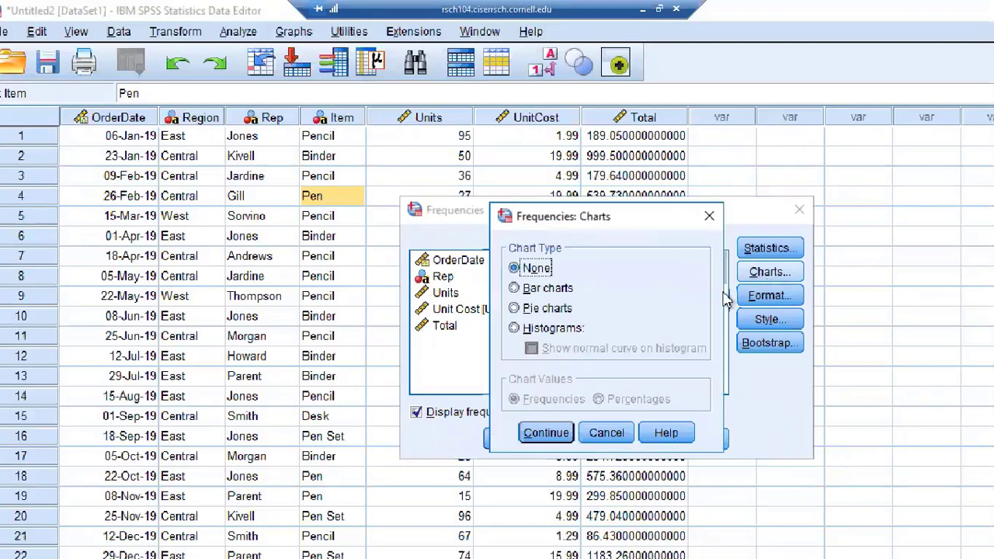
{"action": "left_click", "coordinate": [534, 309]}
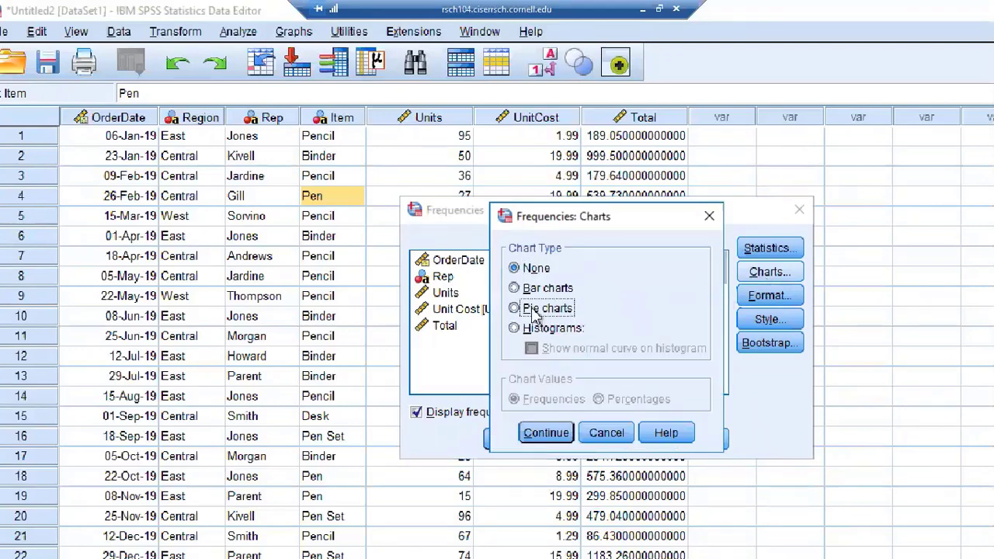
{"action": "left_click", "coordinate": [547, 435]}
- Review the Format, Style and Bootstrap options of the Frequencies analysis without changing their settings
{"action": "left_click", "coordinate": [800, 296]}
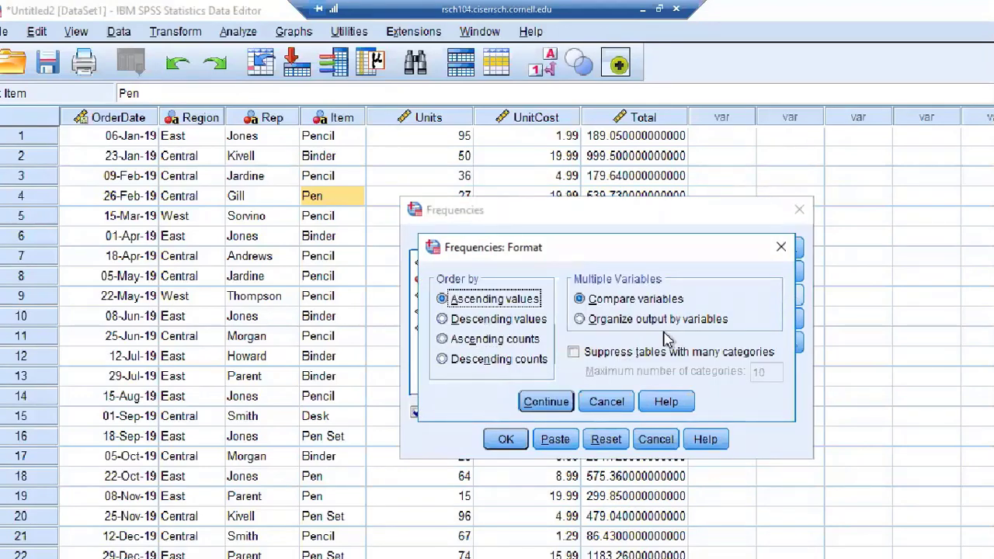
{"action": "left_click", "coordinate": [562, 402]}
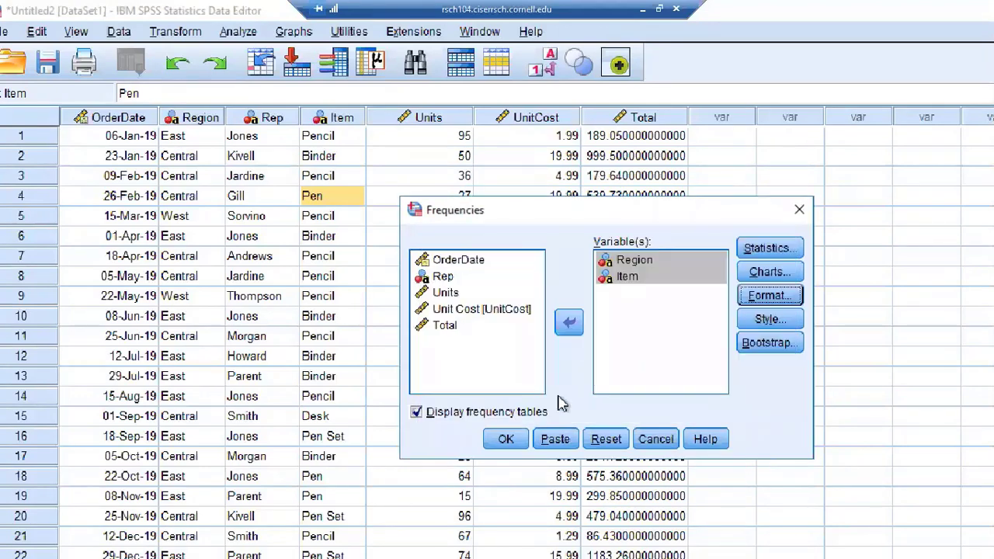
{"action": "left_click", "coordinate": [751, 320]}
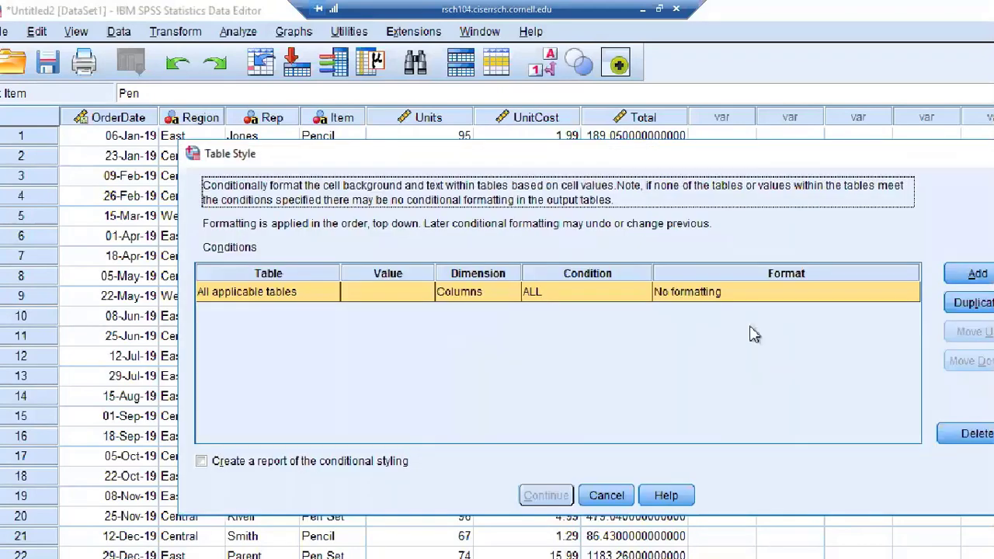
{"action": "left_click", "coordinate": [606, 495]}
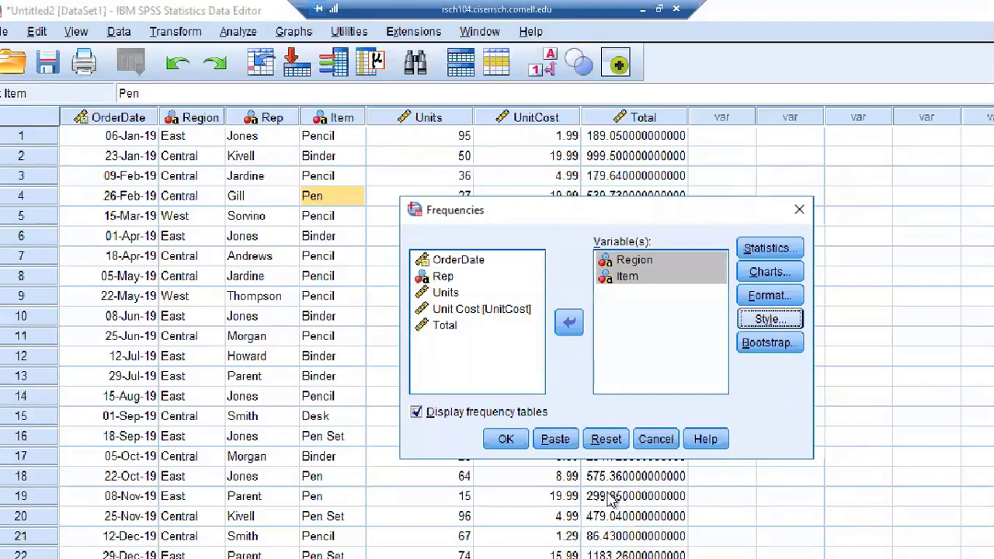
{"action": "left_click", "coordinate": [767, 345]}
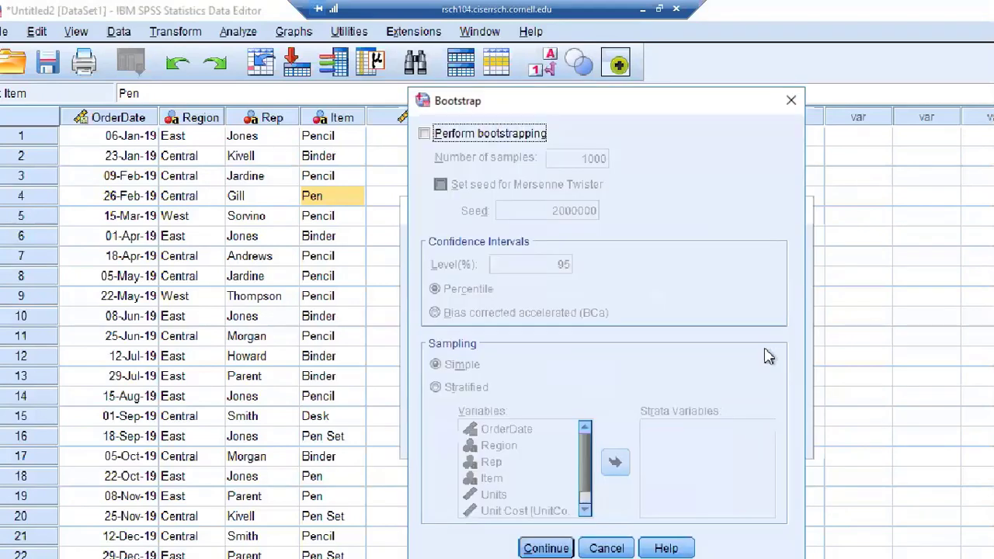
{"action": "left_click", "coordinate": [790, 101]}
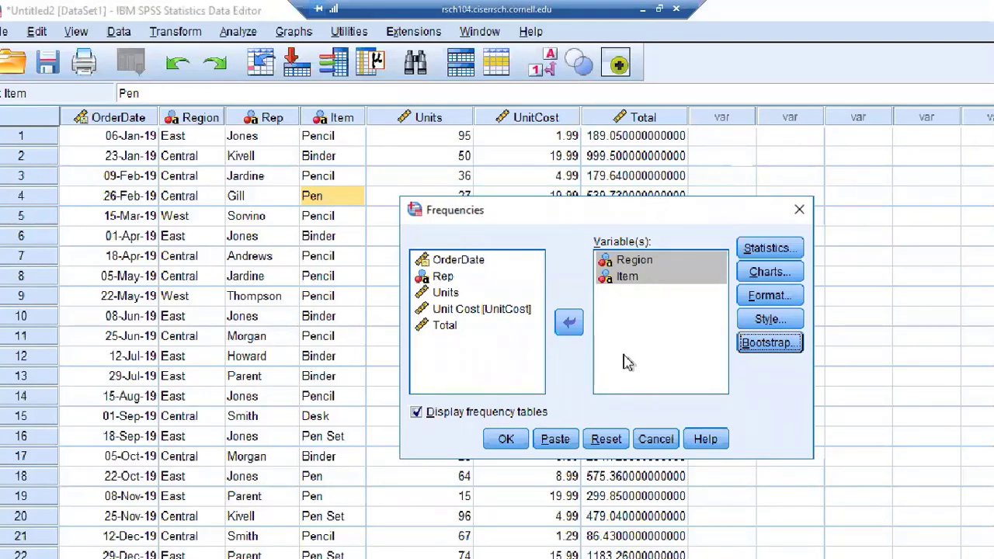
- Run the Frequencies analysis and examine the frequency tables and pie charts for Region and Item
{"action": "left_click", "coordinate": [507, 440]}
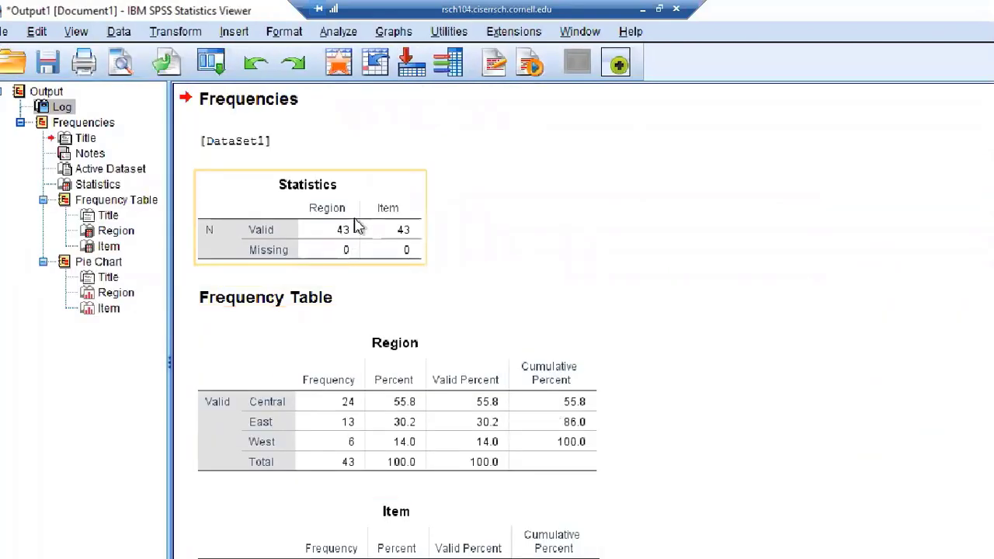
{"action": "scroll", "coordinate": [404, 279], "scroll_direction": "down", "scroll_amount": 5}
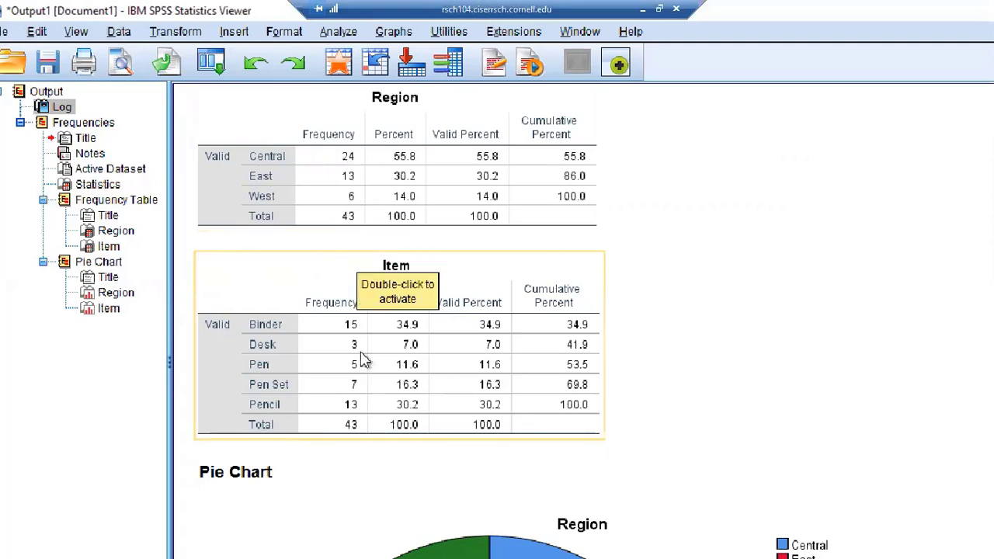
{"action": "scroll", "coordinate": [351, 339], "scroll_direction": "down", "scroll_amount": 10}
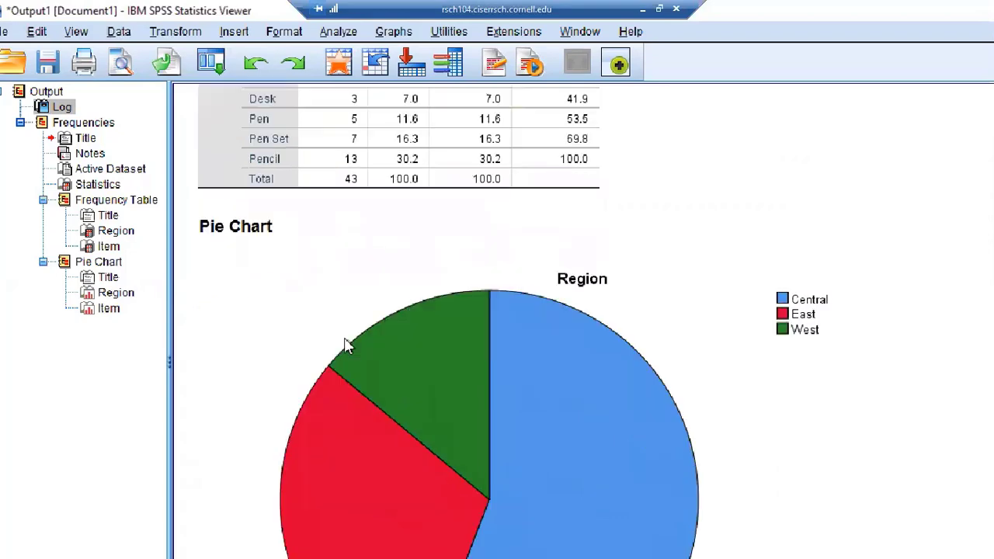
{"action": "scroll", "coordinate": [374, 310], "scroll_direction": "up", "scroll_amount": 3}
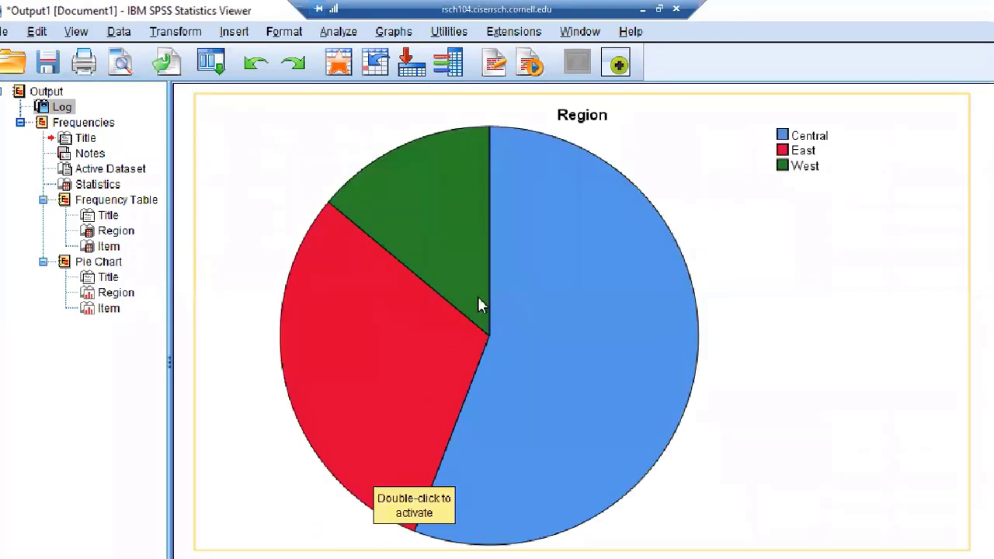
{"action": "scroll", "coordinate": [483, 303], "scroll_direction": "down", "scroll_amount": 8}
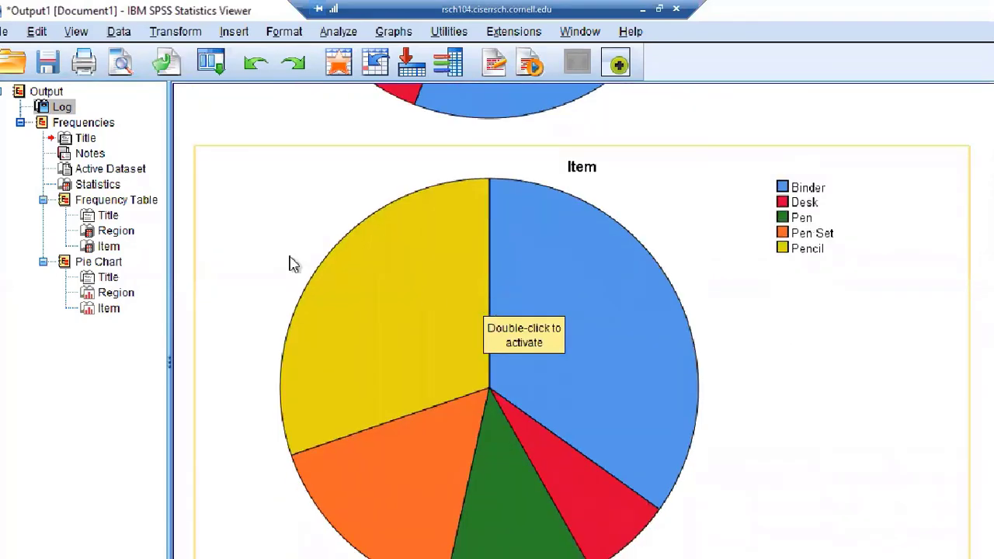
- Reopen the Frequencies analysis for Region and Item, switch to bar charts with percentages as chart values, and paste the command as syntax
{"action": "left_click", "coordinate": [339, 36]}
{"action": "mouse_move", "coordinate": [359, 76]}
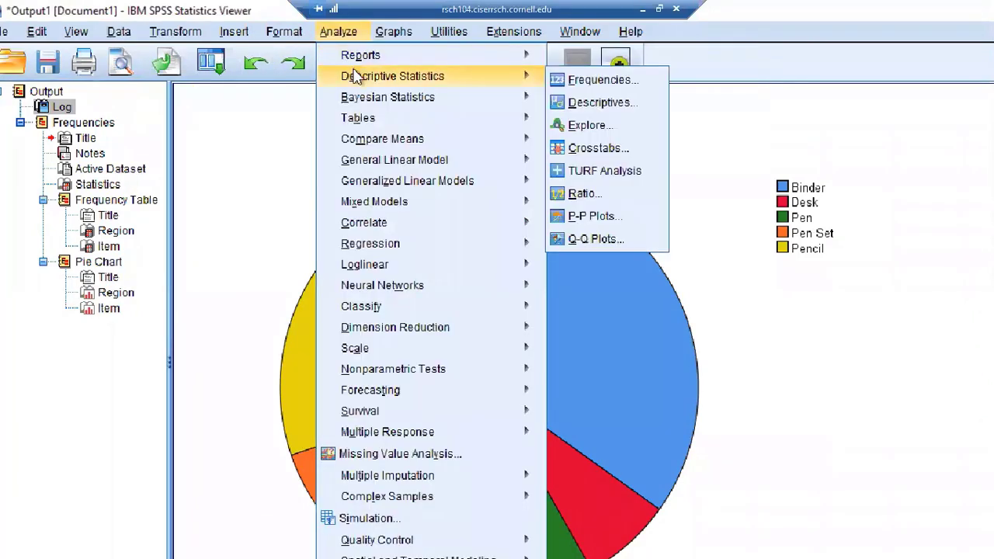
{"action": "left_click", "coordinate": [576, 80]}
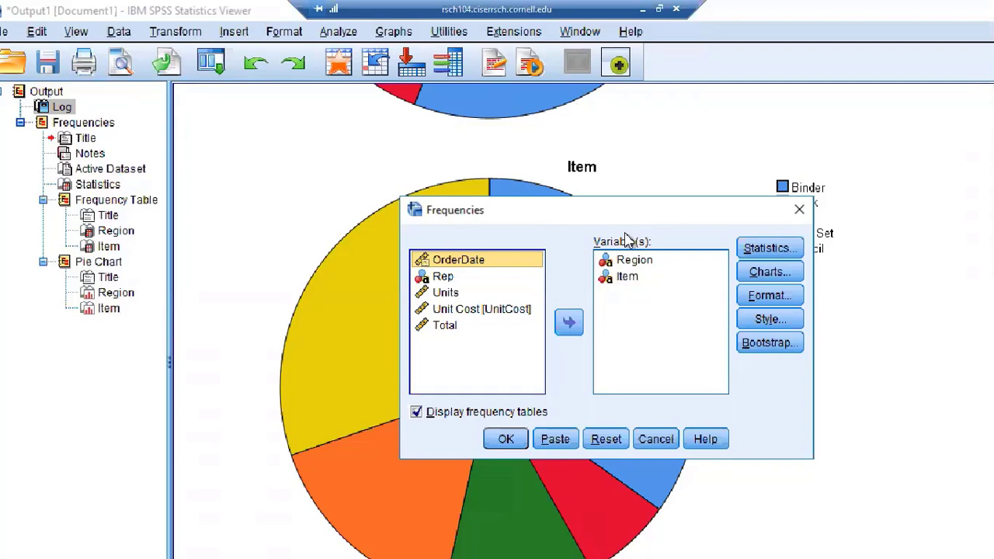
{"action": "left_click", "coordinate": [767, 270]}
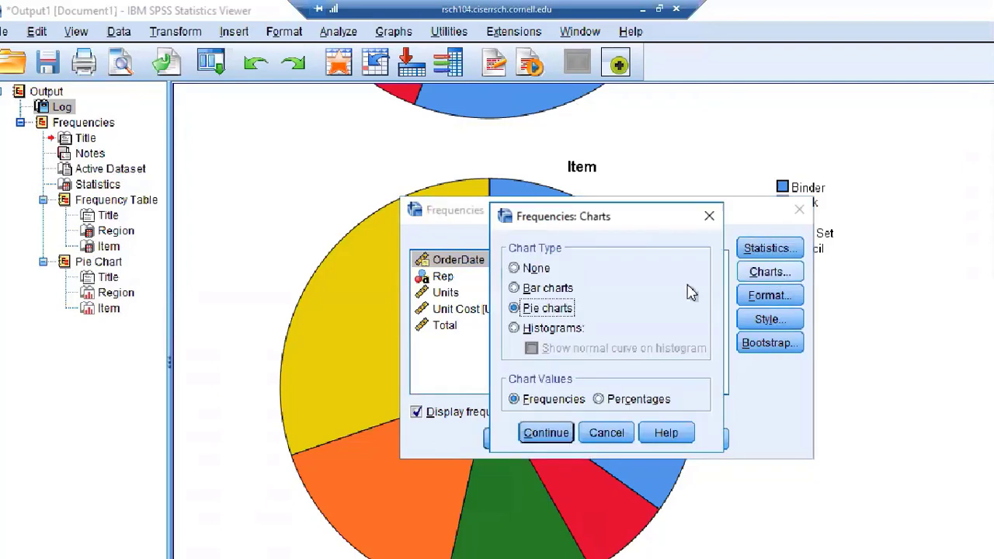
{"action": "left_click", "coordinate": [514, 288]}
{"action": "left_click", "coordinate": [598, 399]}
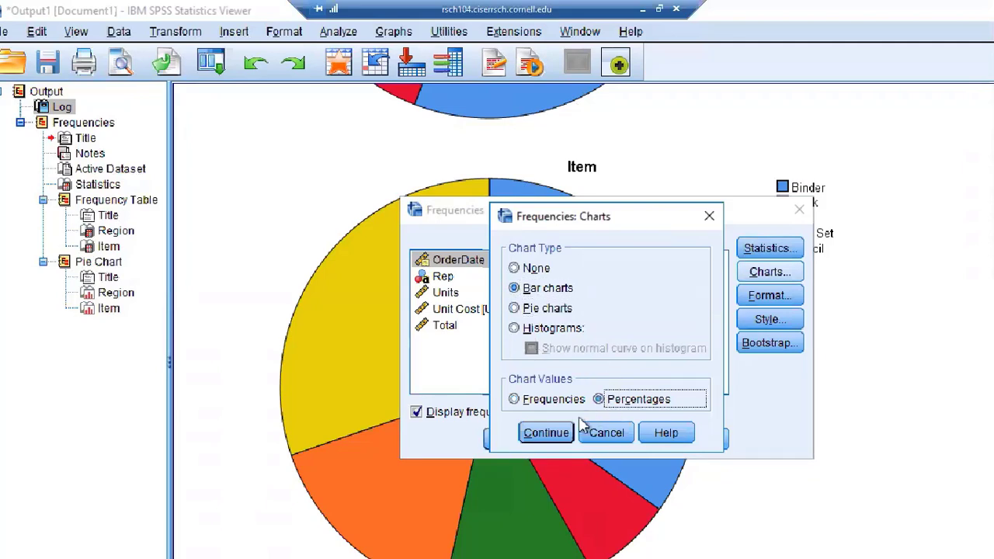
{"action": "left_click", "coordinate": [546, 433]}
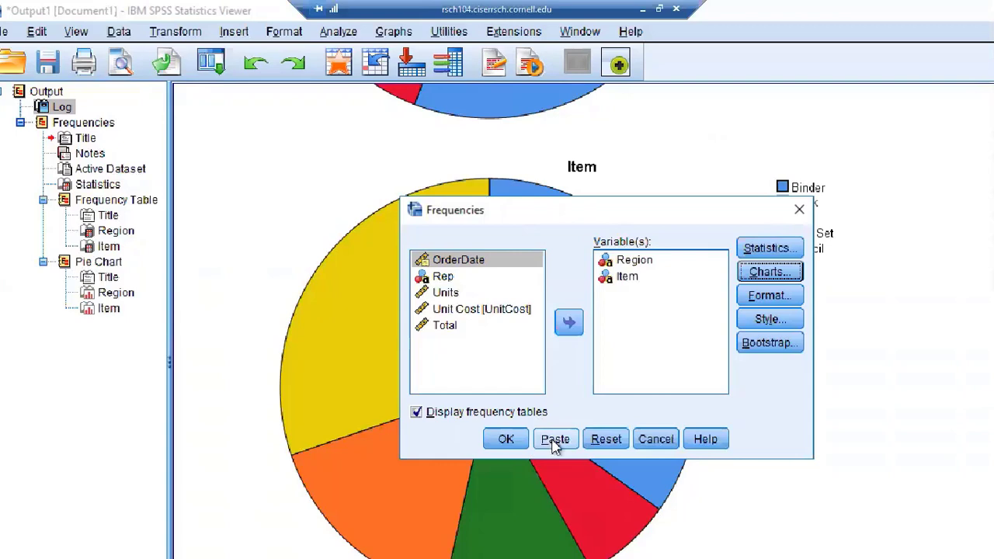
{"action": "left_click", "coordinate": [555, 439]}
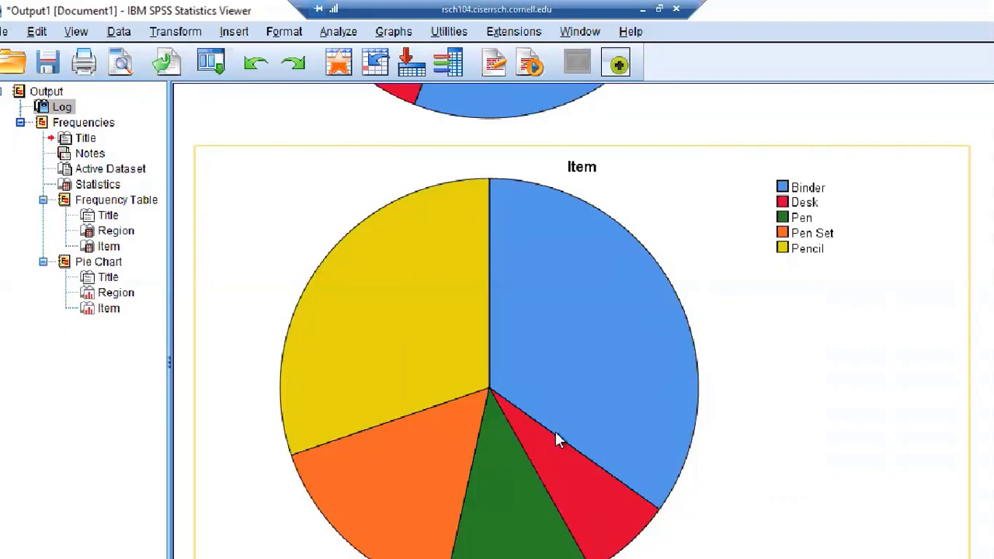
- Examine the output log's syntax, highlighting the DATASET NAME and FREQUENCIES commands with the pie chart option
{"action": "scroll", "coordinate": [638, 332], "scroll_direction": "up", "scroll_amount": 8}
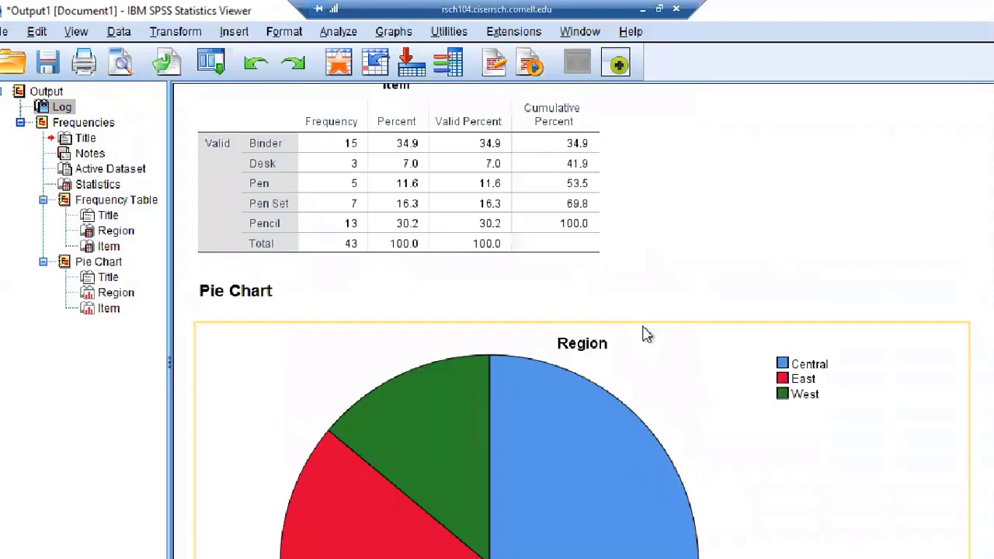
{"action": "scroll", "coordinate": [646, 333], "scroll_direction": "up", "scroll_amount": 10}
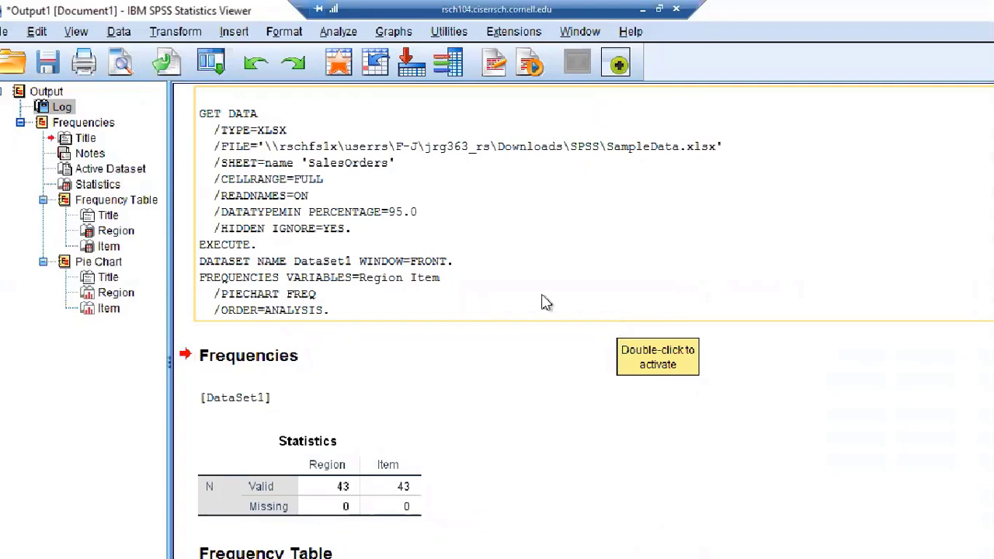
{"action": "double_click", "coordinate": [396, 309]}
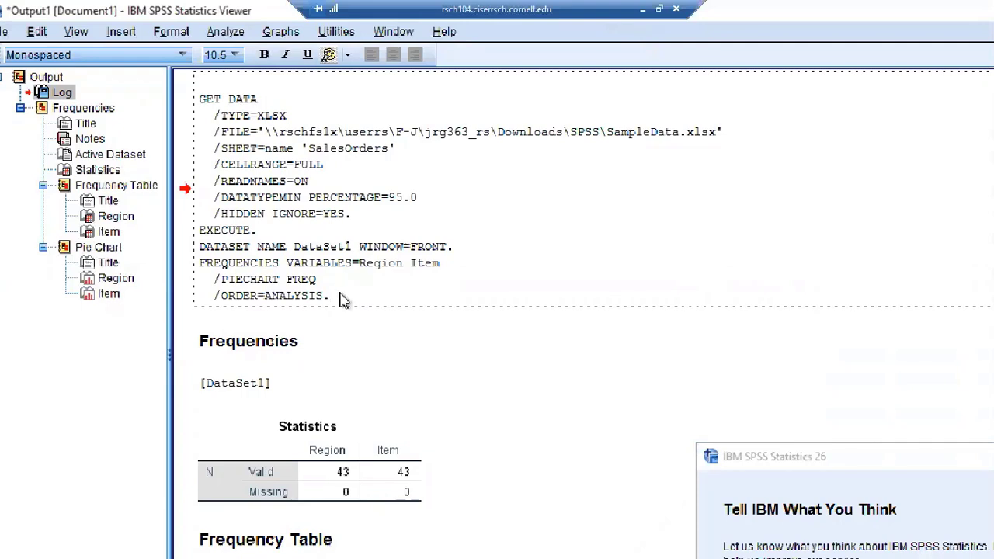
{"action": "left_click_drag", "start_coordinate": [342, 296], "coordinate": [191, 248]}
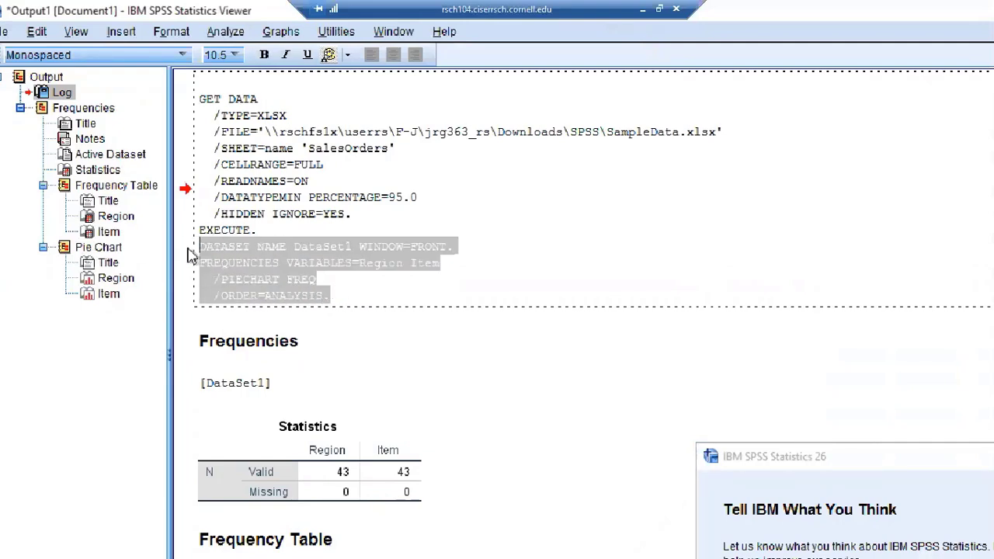
{"action": "left_click", "coordinate": [333, 334]}
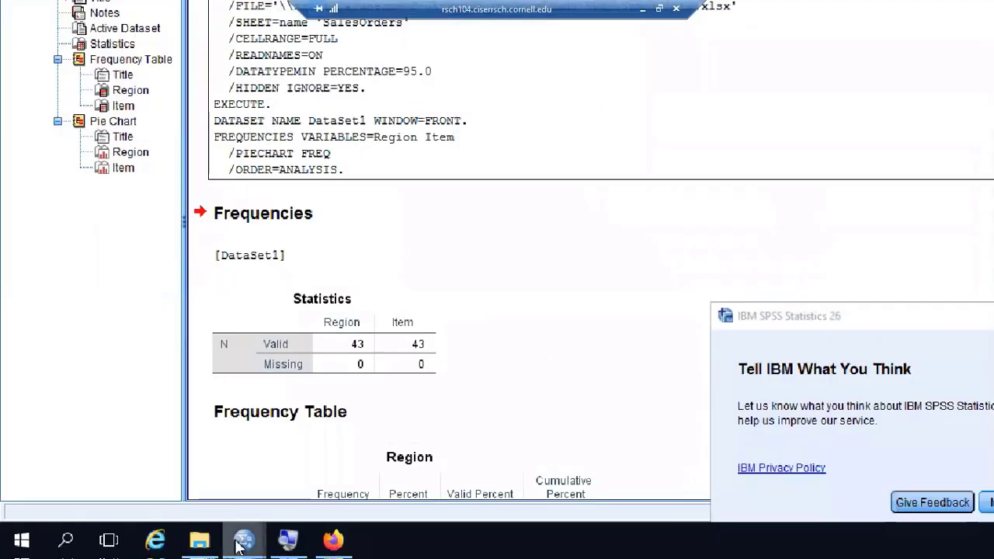
- Switch to the work_codes.sps syntax file and examine the pasted DATASET ACTIVATE and FREQUENCIES commands
{"action": "mouse_move", "coordinate": [243, 544]}
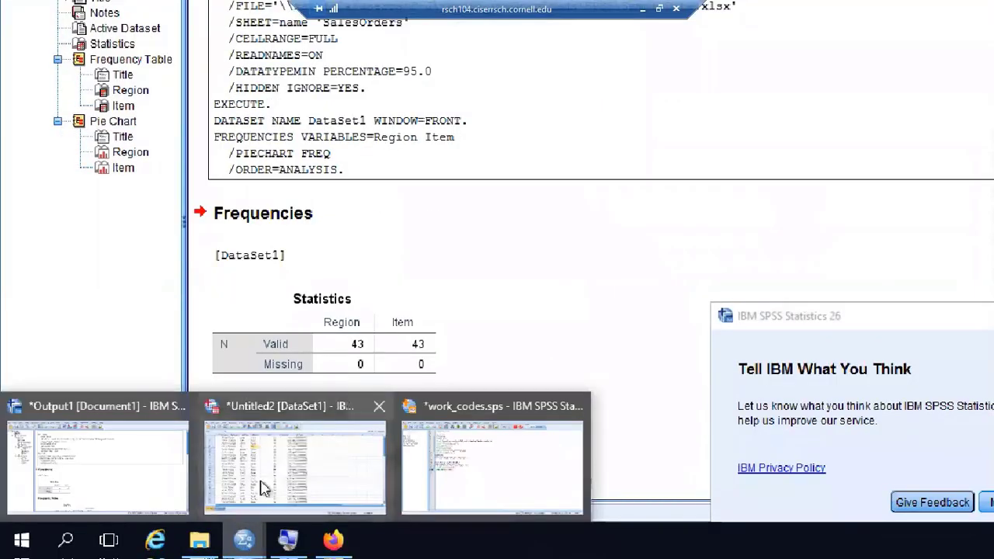
{"action": "left_click", "coordinate": [478, 460]}
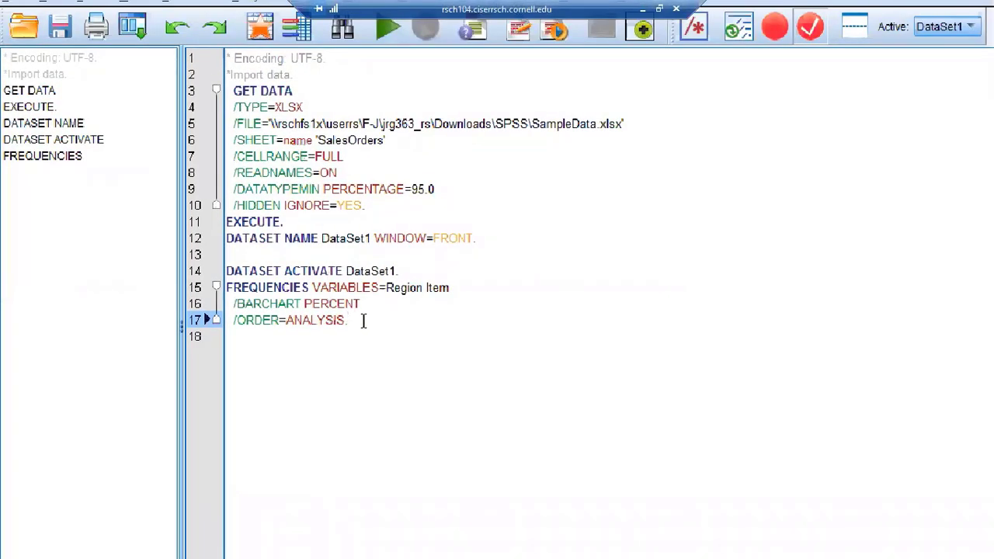
{"action": "left_click_drag", "start_coordinate": [357, 321], "coordinate": [224, 272]}
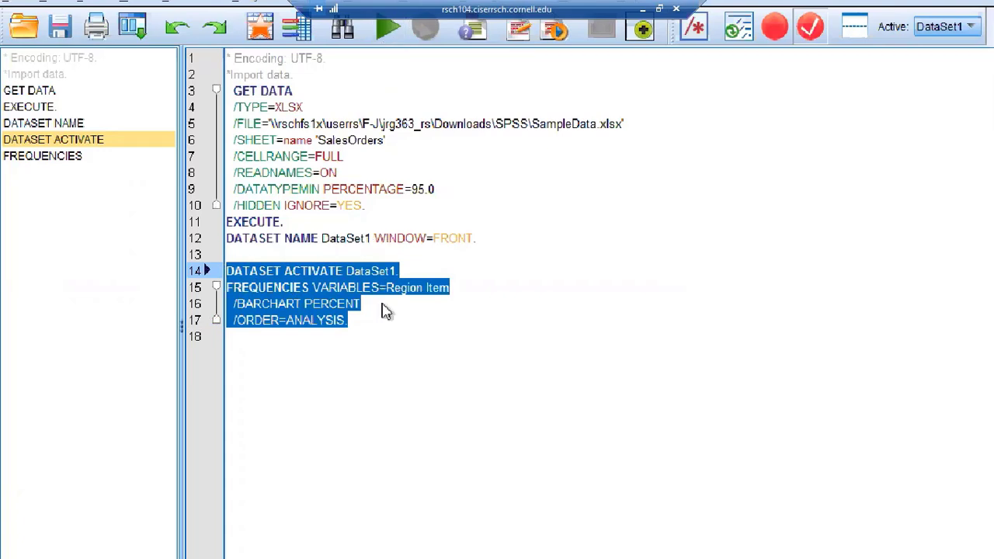
{"action": "left_click", "coordinate": [386, 332]}
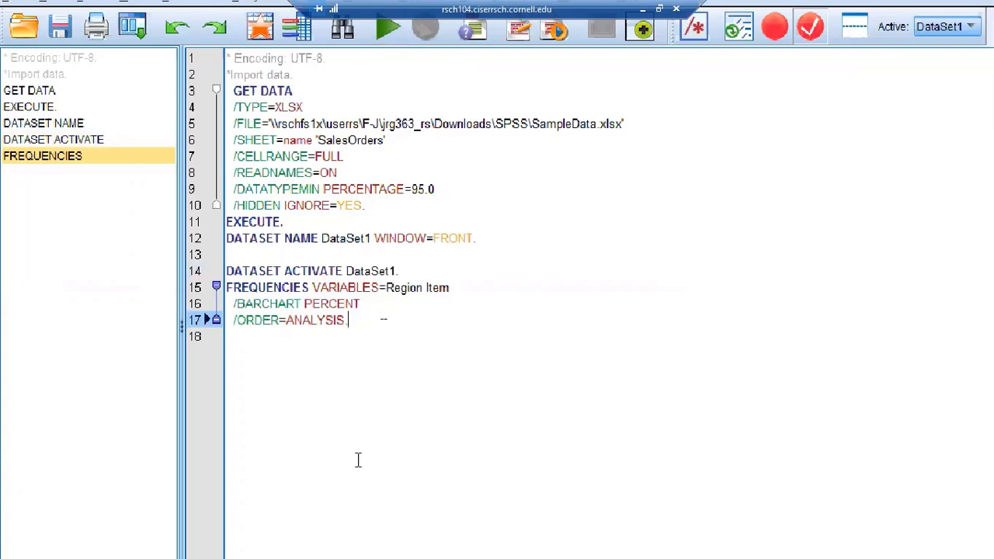
- Return to the output document and check the existing frequency tables and pie charts for Region and Item
{"action": "mouse_move", "coordinate": [244, 540]}
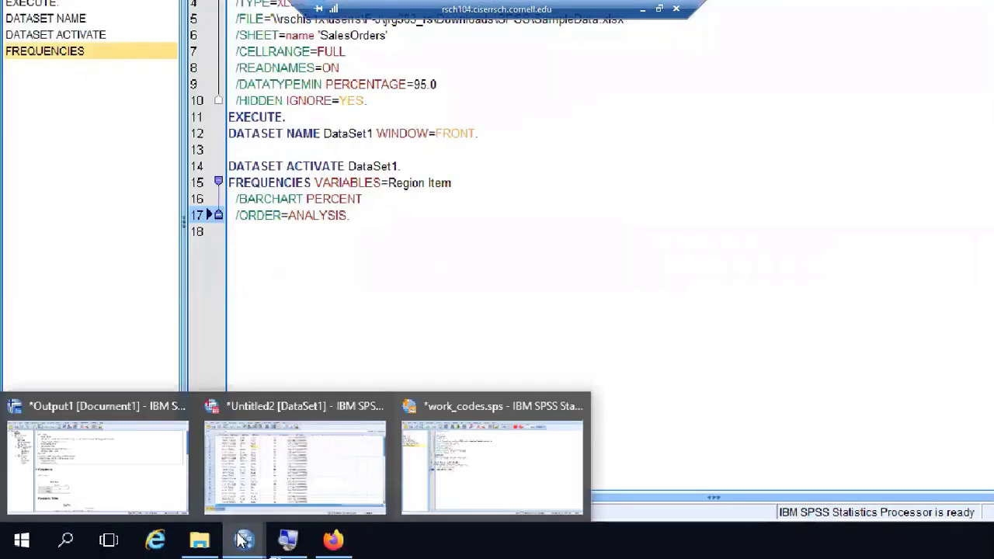
{"action": "left_click", "coordinate": [97, 466]}
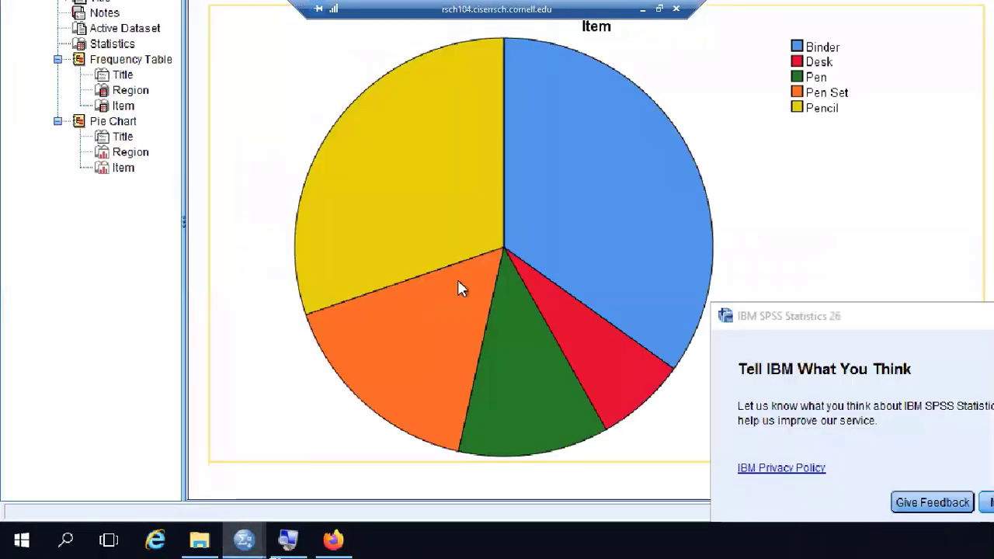
{"action": "scroll", "coordinate": [484, 274], "scroll_direction": "up", "scroll_amount": 10}
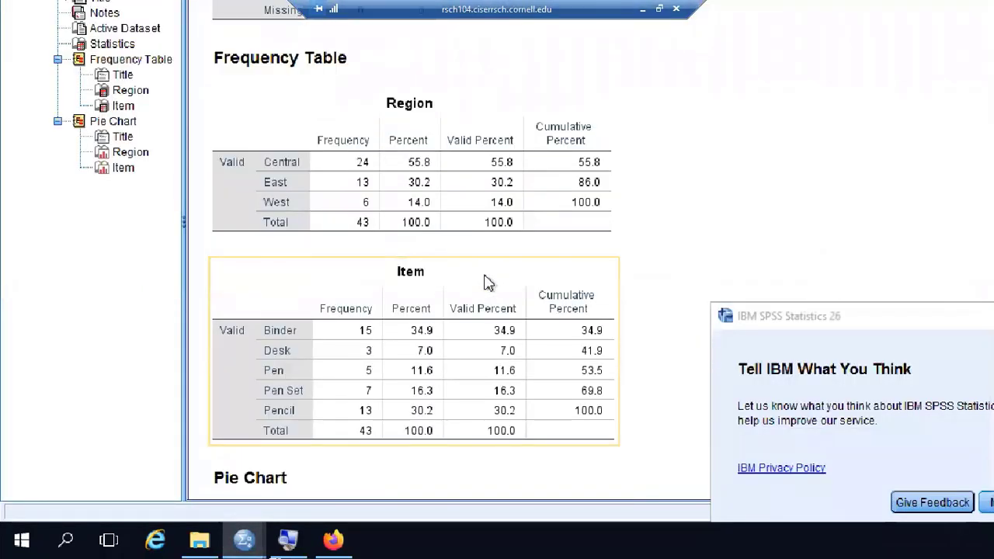
{"action": "scroll", "coordinate": [484, 276], "scroll_direction": "down", "scroll_amount": 5}
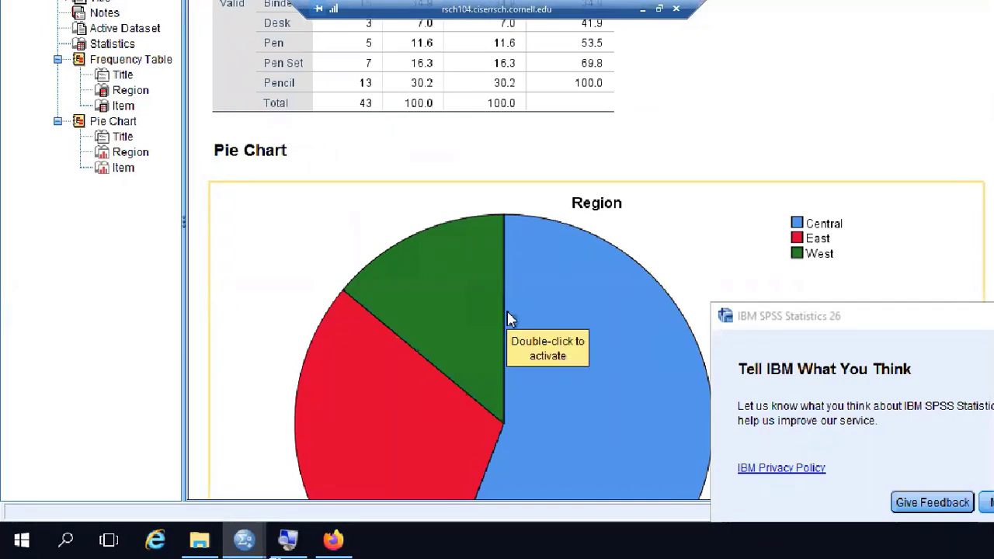
{"action": "scroll", "coordinate": [508, 318], "scroll_direction": "down", "scroll_amount": 8}
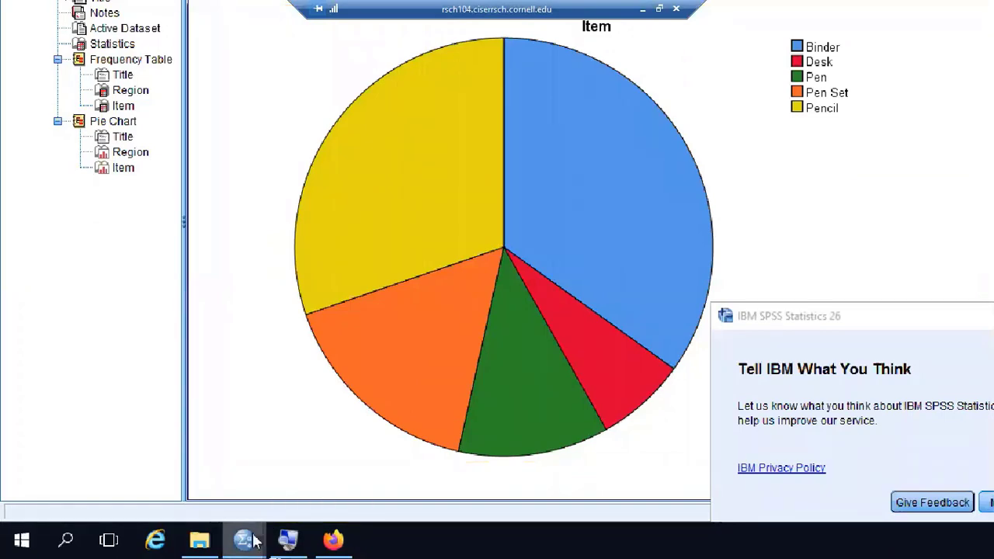
- Run only the DATASET ACTIVATE and FREQUENCIES commands from the work_codes.sps syntax file
{"action": "mouse_move", "coordinate": [247, 538]}
{"action": "left_click", "coordinate": [469, 454]}
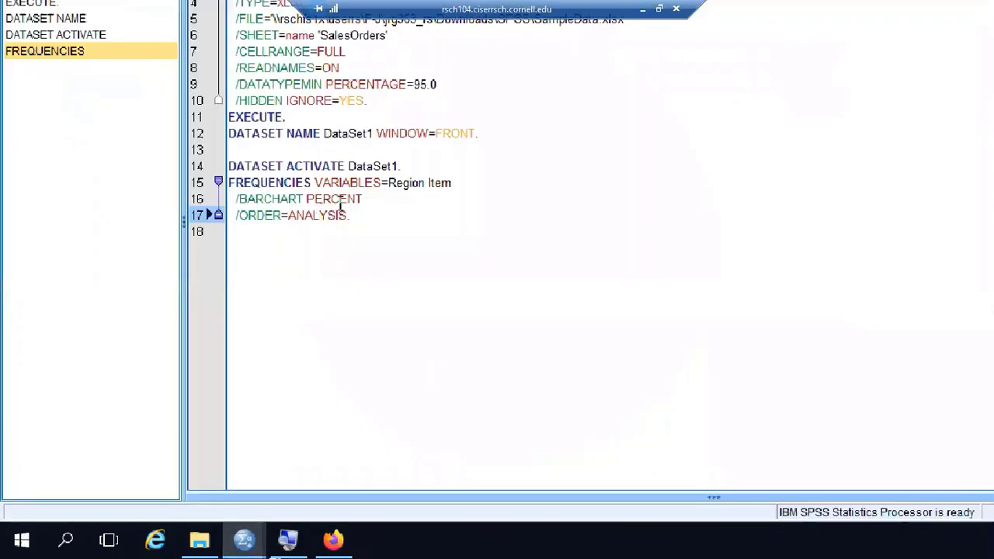
{"action": "left_click_drag", "start_coordinate": [366, 215], "coordinate": [228, 166]}
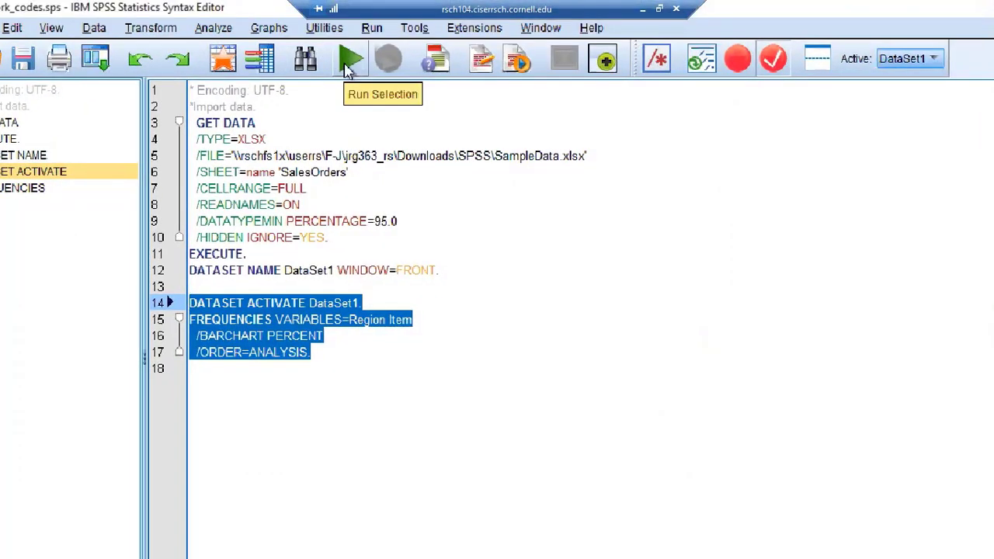
{"action": "left_click", "coordinate": [351, 60]}
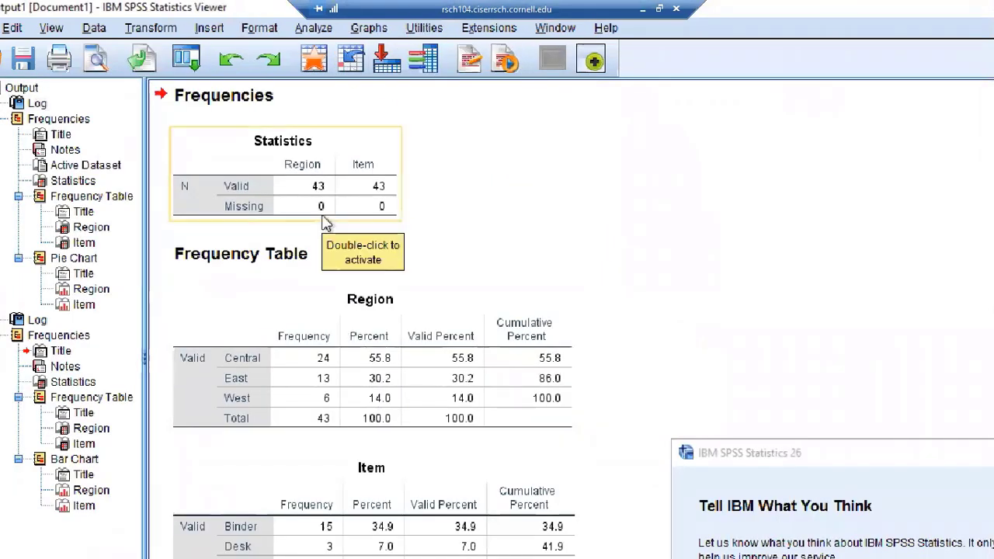
- Examine the percentage bar charts for Region and Item, then review the output back up to the first log
{"action": "scroll", "coordinate": [361, 233], "scroll_direction": "down", "scroll_amount": 10}
{"action": "scroll", "coordinate": [366, 339], "scroll_direction": "down", "scroll_amount": 5}
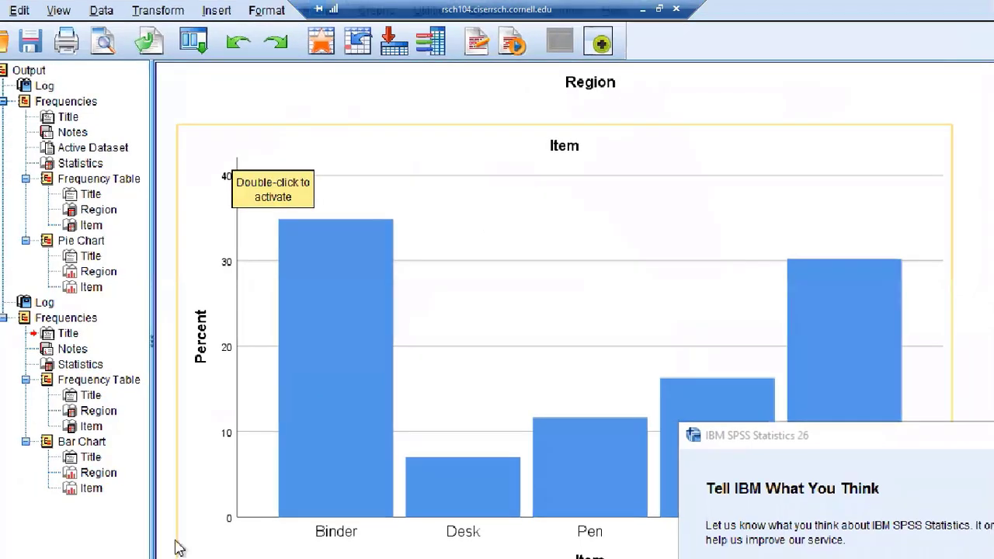
{"action": "mouse_move", "coordinate": [260, 540]}
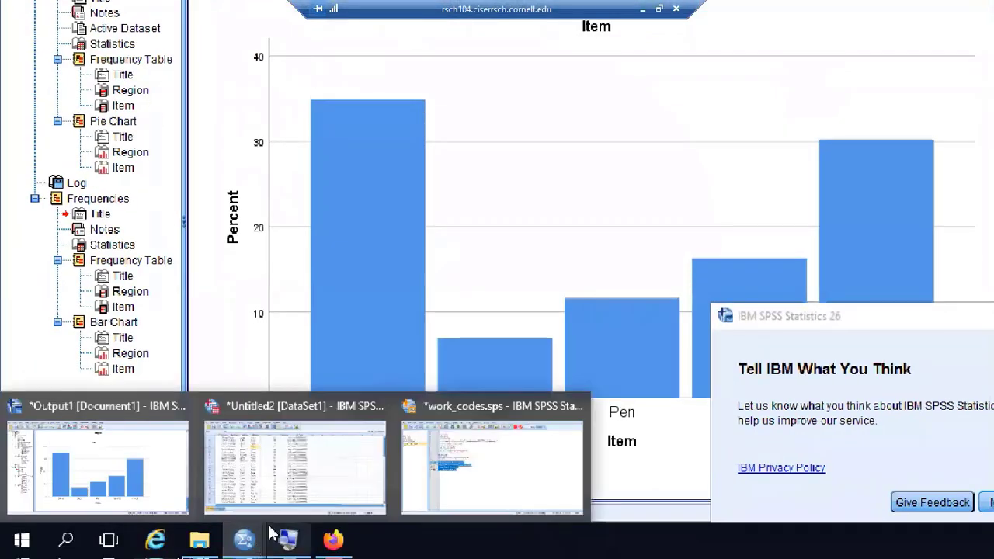
{"action": "scroll", "coordinate": [262, 132], "scroll_direction": "up", "scroll_amount": 5}
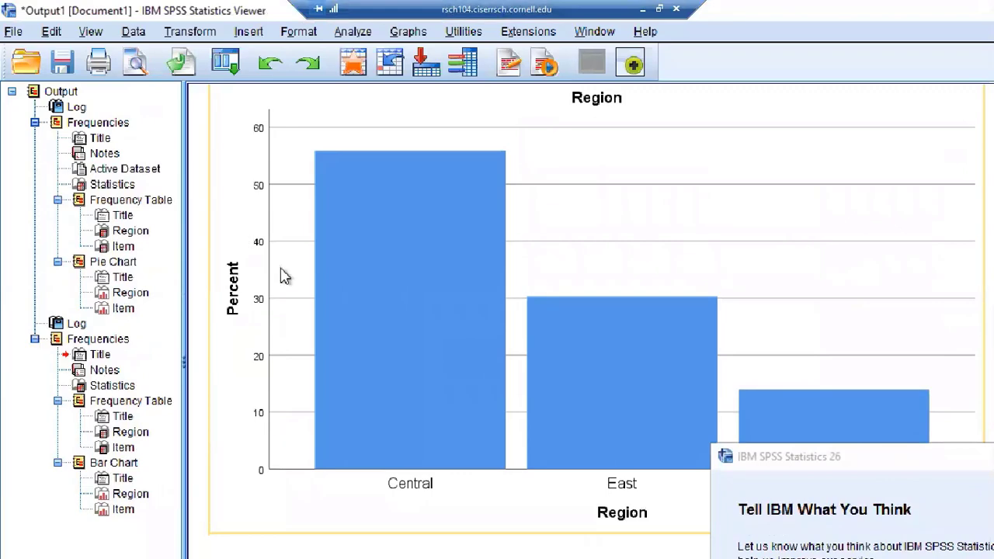
{"action": "scroll", "coordinate": [285, 279], "scroll_direction": "up", "scroll_amount": 15}
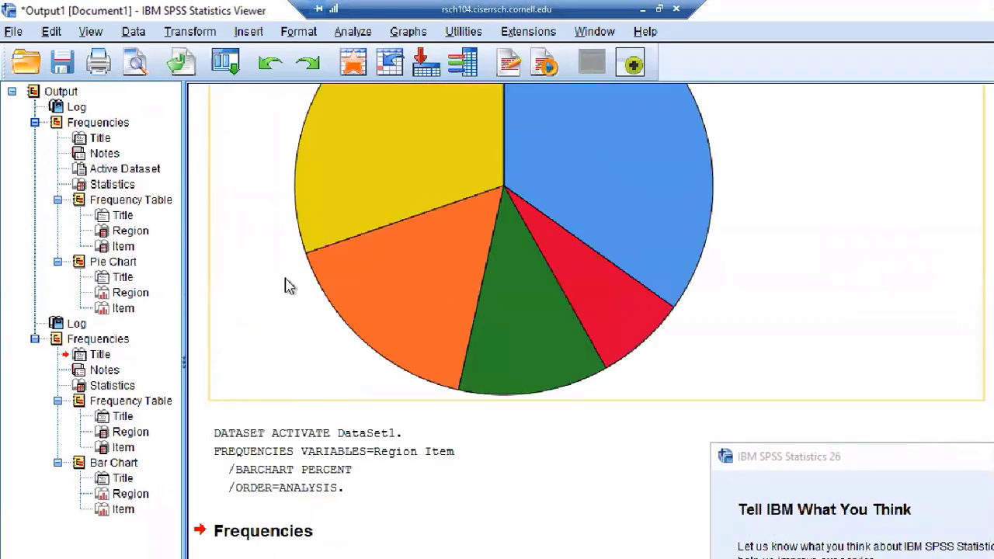
{"action": "scroll", "coordinate": [296, 275], "scroll_direction": "up", "scroll_amount": 10}
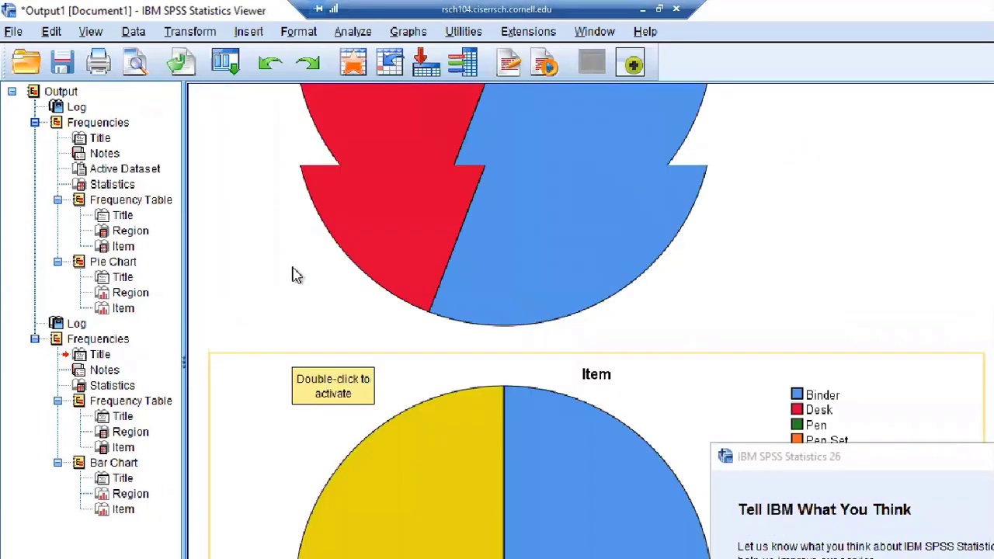
{"action": "scroll", "coordinate": [296, 275], "scroll_direction": "up", "scroll_amount": 6}
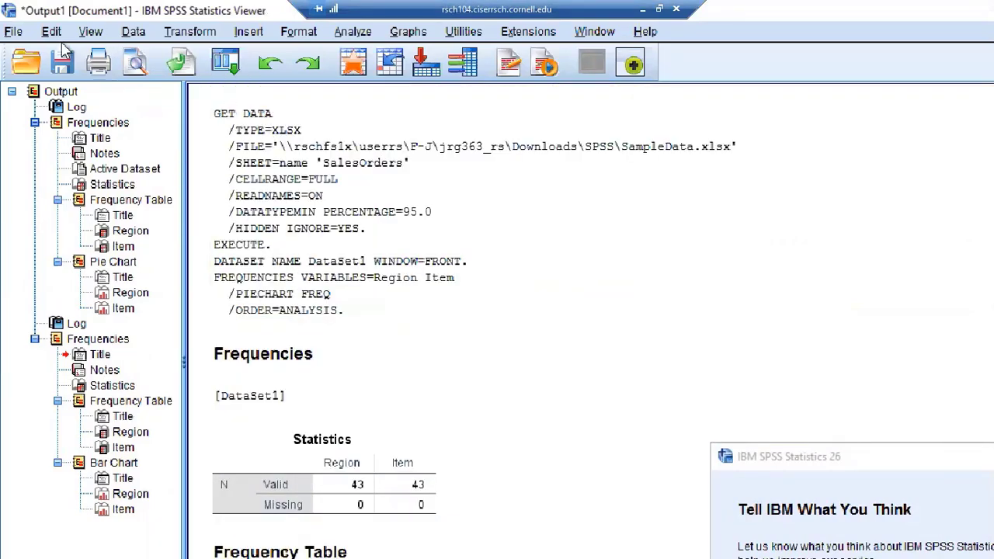
- Export all output as a Word/RTF document named OUTPUTbeg.doc in the Downloads SPSS folder
{"action": "left_click", "coordinate": [14, 32]}
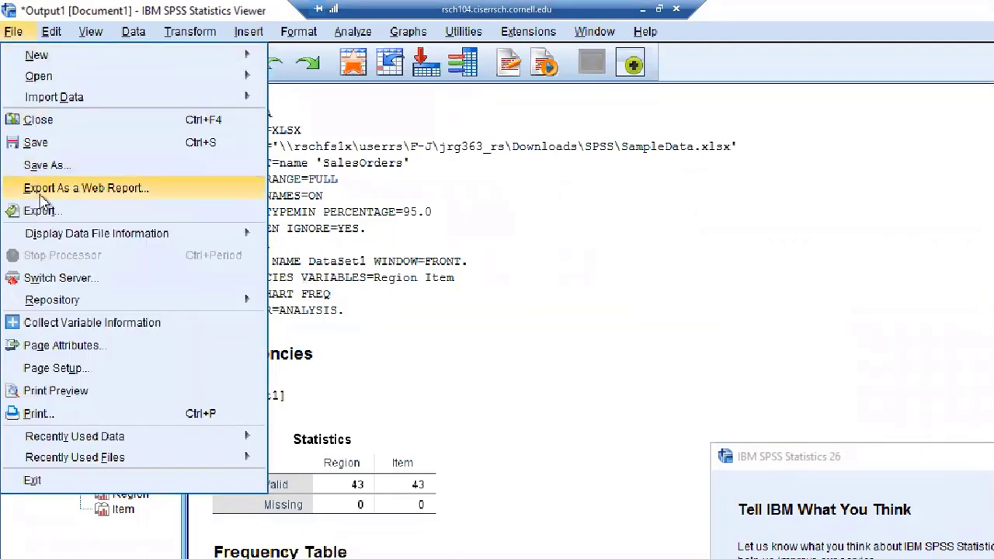
{"action": "left_click", "coordinate": [262, 210]}
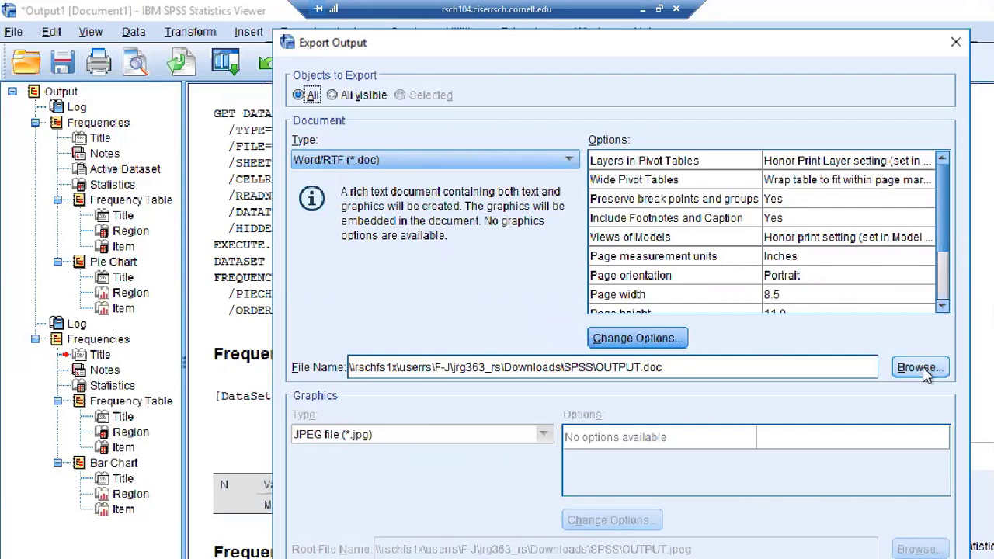
{"action": "left_click", "coordinate": [641, 368]}
{"action": "left_click", "coordinate": [640, 368]}
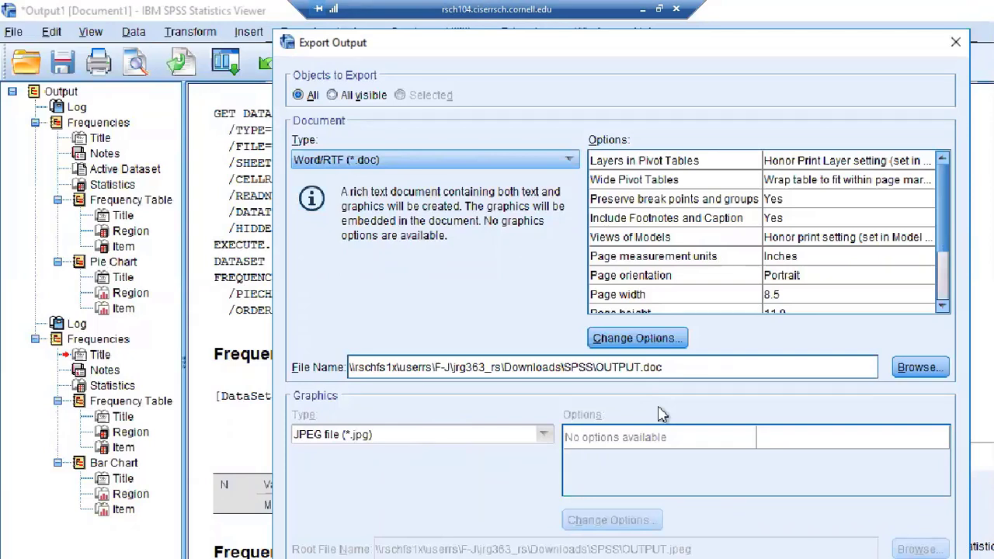
{"action": "type", "text": "be"}
{"action": "type", "text": "gginin"}
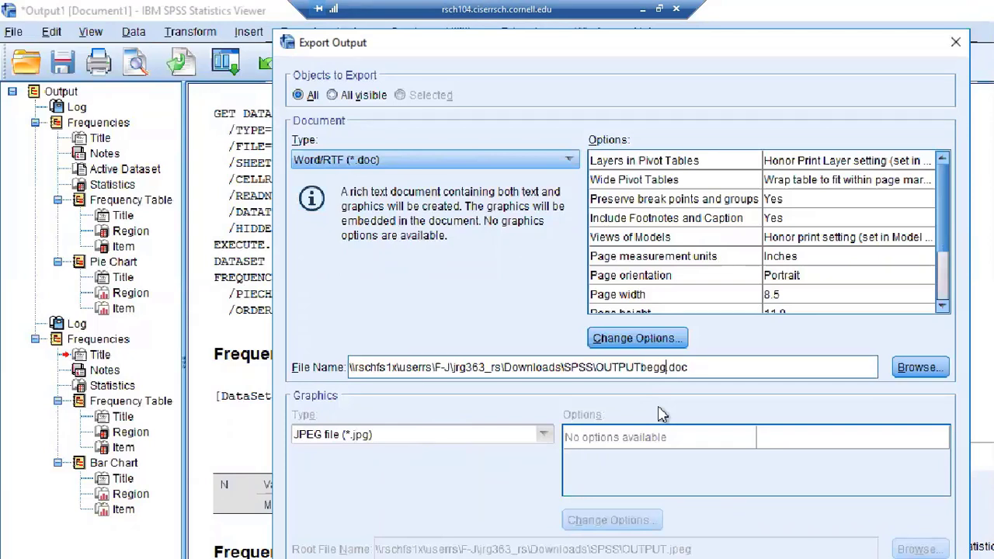
{"action": "key", "text": "BackSpace"}
{"action": "key", "text": "BackSpace"}
{"action": "key", "text": "BackSpace"}
{"action": "key", "text": "BackSpace"}
{"action": "key", "text": "BackSpace"}
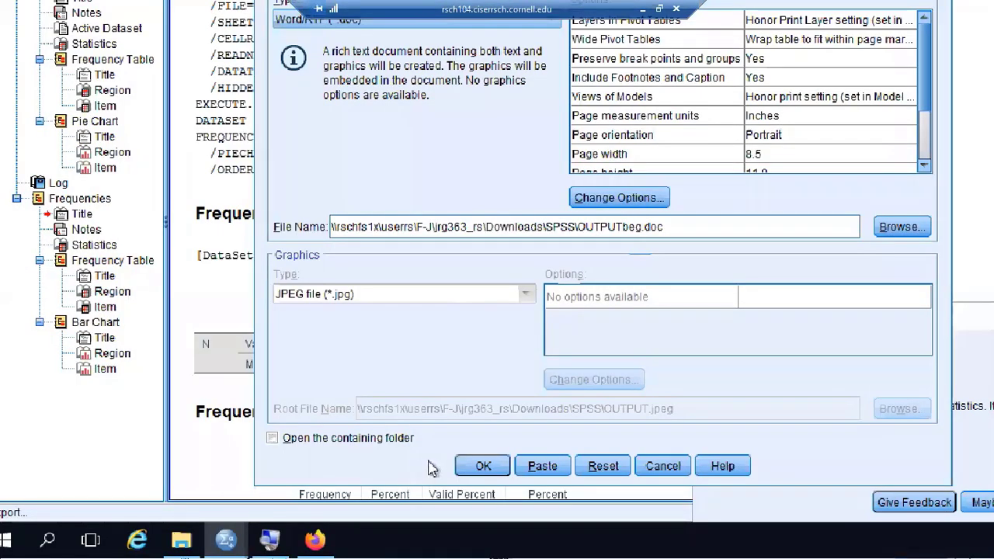
{"action": "left_click", "coordinate": [485, 470]}
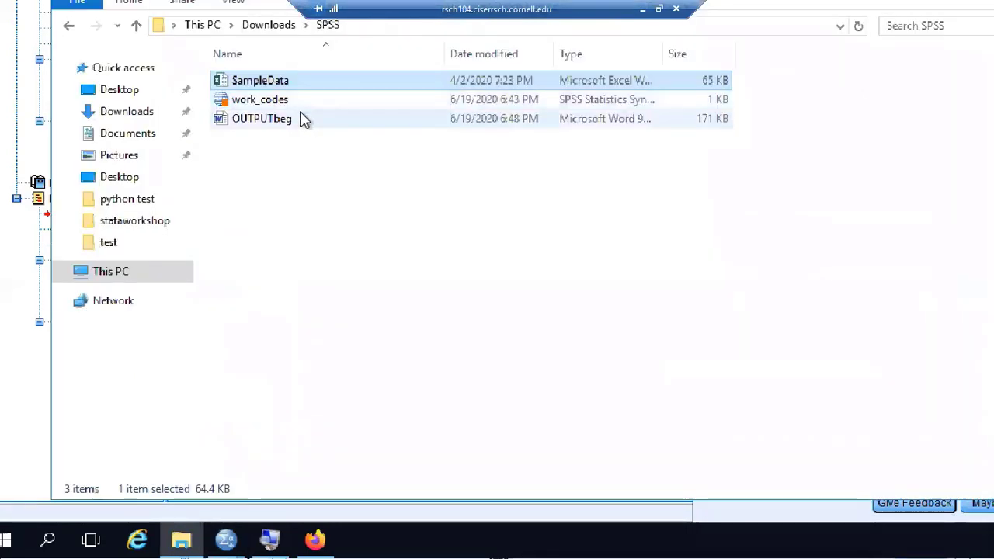
- Open the exported OUTPUTbeg document in Word, review its syntax log, notes and frequency tables, then close it and minimise the SPSS folder
{"action": "double_click", "coordinate": [303, 121]}
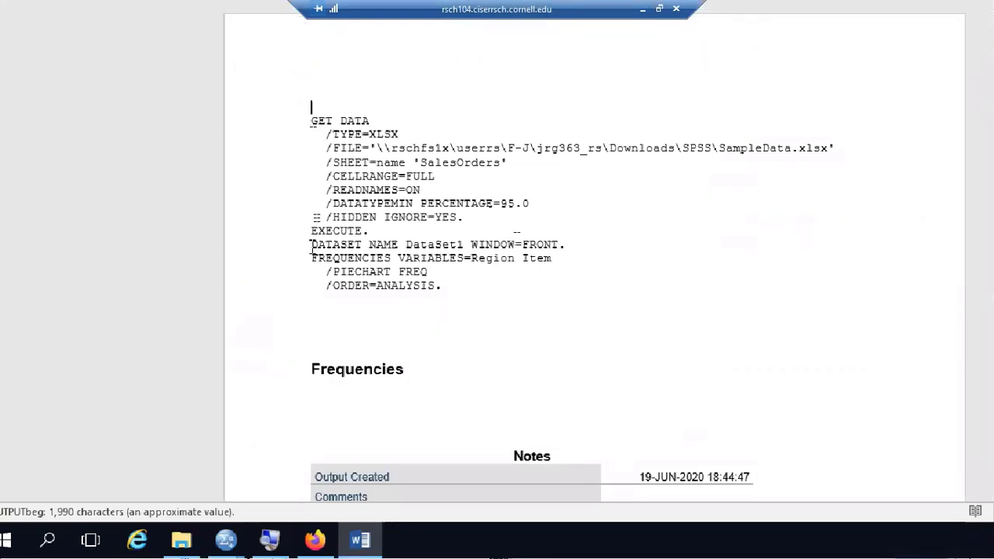
{"action": "left_click_drag", "start_coordinate": [311, 245], "coordinate": [451, 295]}
{"action": "left_click", "coordinate": [463, 308]}
{"action": "scroll", "coordinate": [478, 334], "scroll_direction": "down", "scroll_amount": 6}
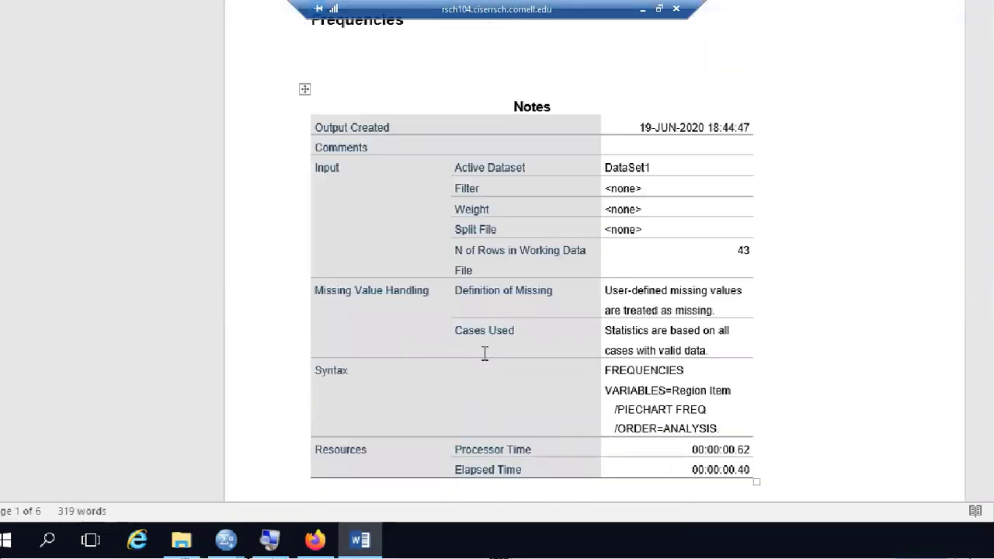
{"action": "scroll", "coordinate": [485, 353], "scroll_direction": "down", "scroll_amount": 15}
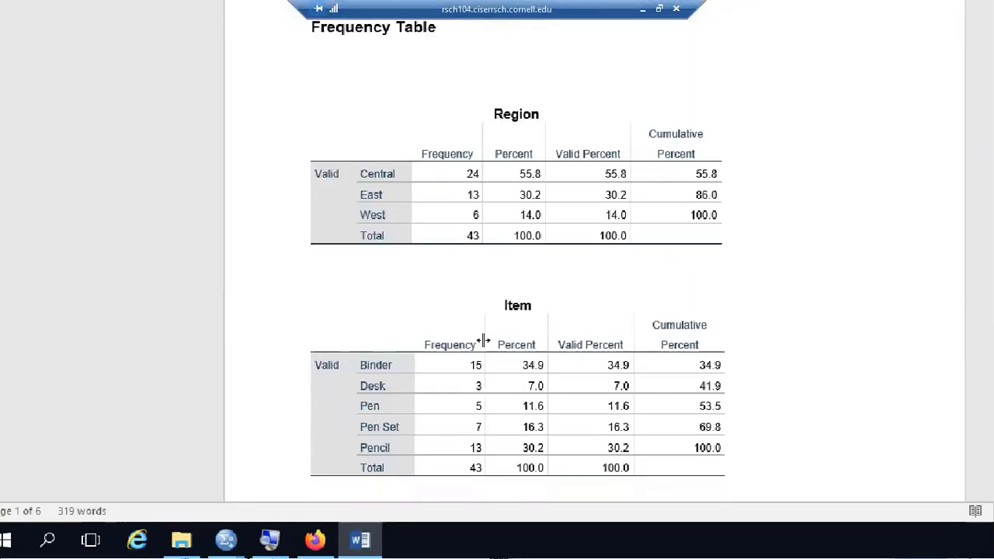
{"action": "scroll", "coordinate": [483, 340], "scroll_direction": "down", "scroll_amount": 15}
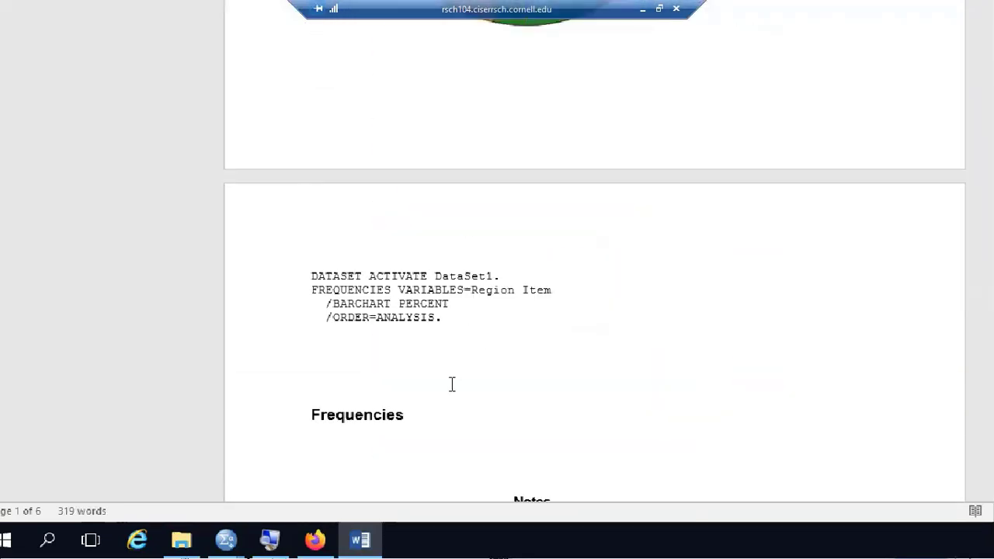
{"action": "scroll", "coordinate": [452, 383], "scroll_direction": "down", "scroll_amount": 15}
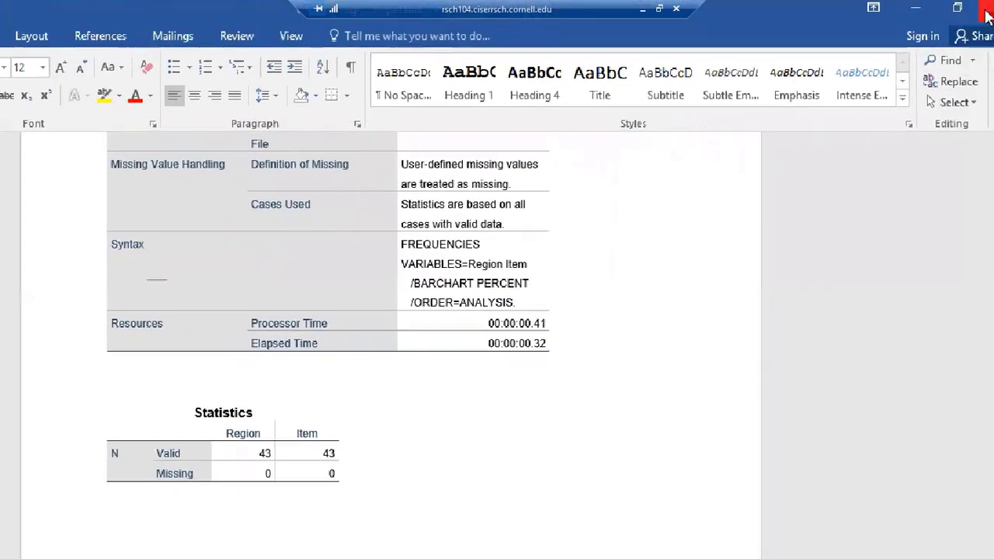
{"action": "left_click", "coordinate": [985, 15]}
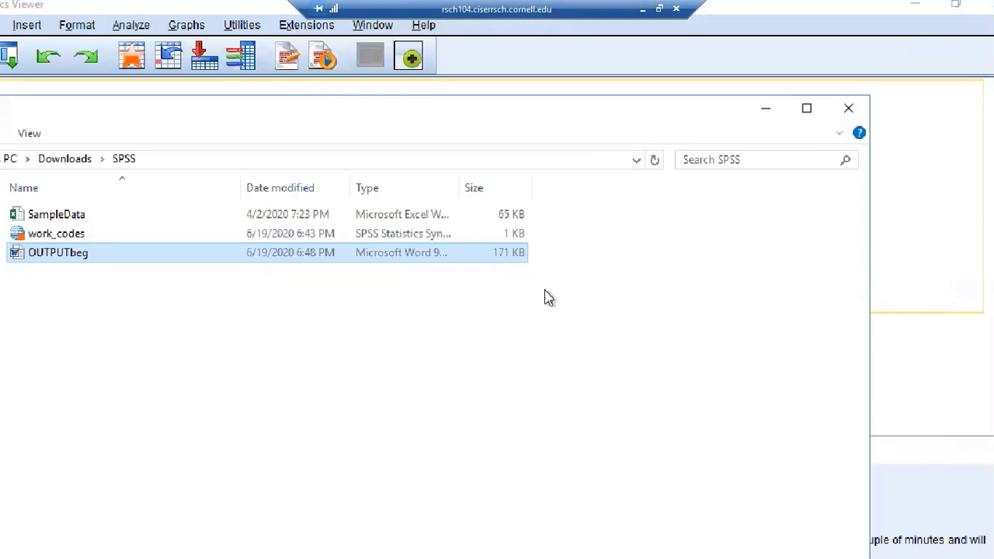
{"action": "left_click", "coordinate": [765, 109]}
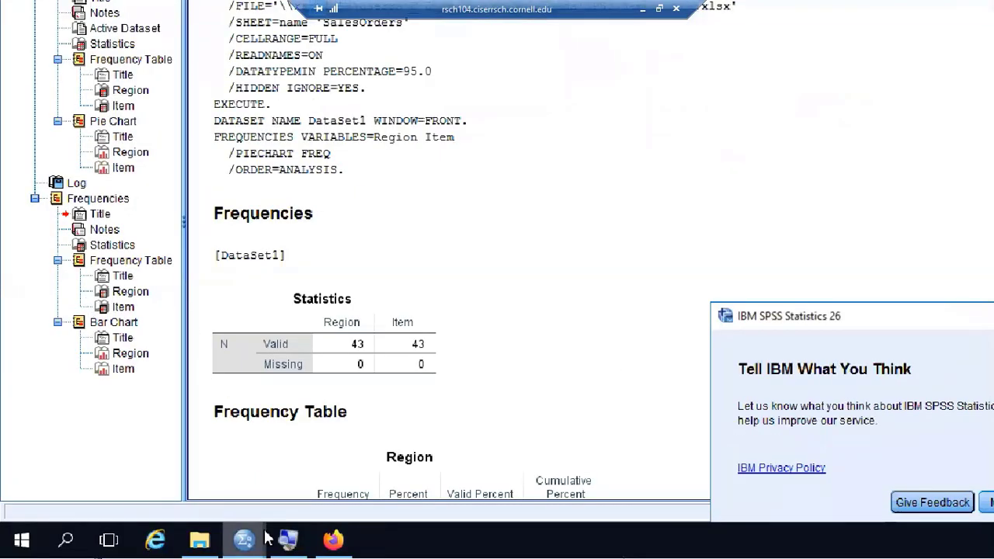
- Switch to the SPSS data editor for DataSet1 and examine the categorical Region and numeric Units and UnitCost columns
{"action": "mouse_move", "coordinate": [247, 540]}
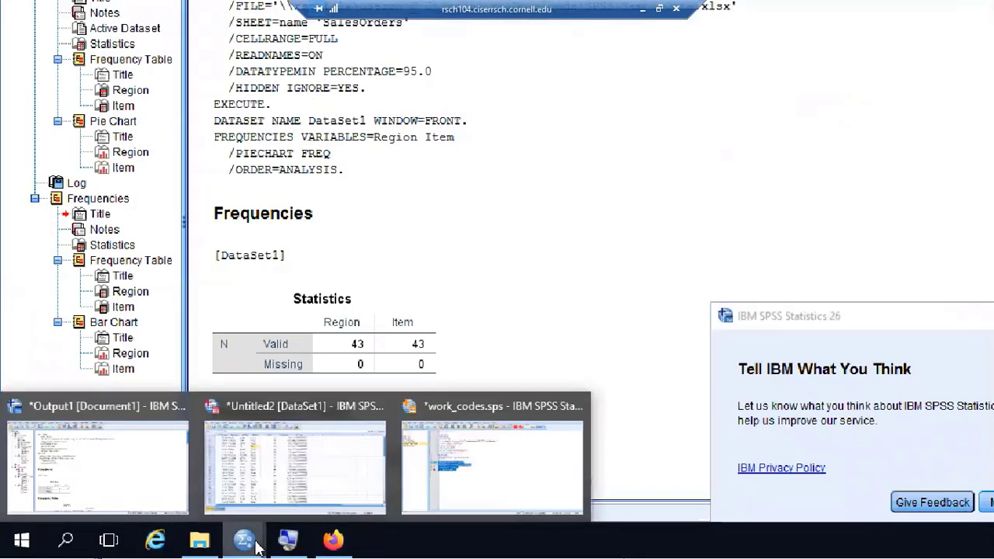
{"action": "left_click", "coordinate": [463, 464]}
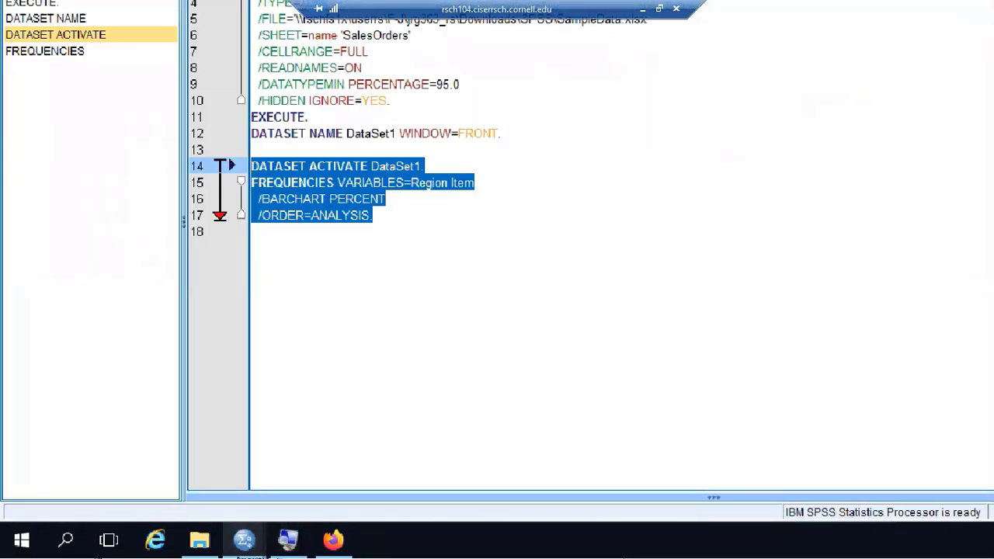
{"action": "mouse_move", "coordinate": [244, 541]}
{"action": "left_click", "coordinate": [240, 466]}
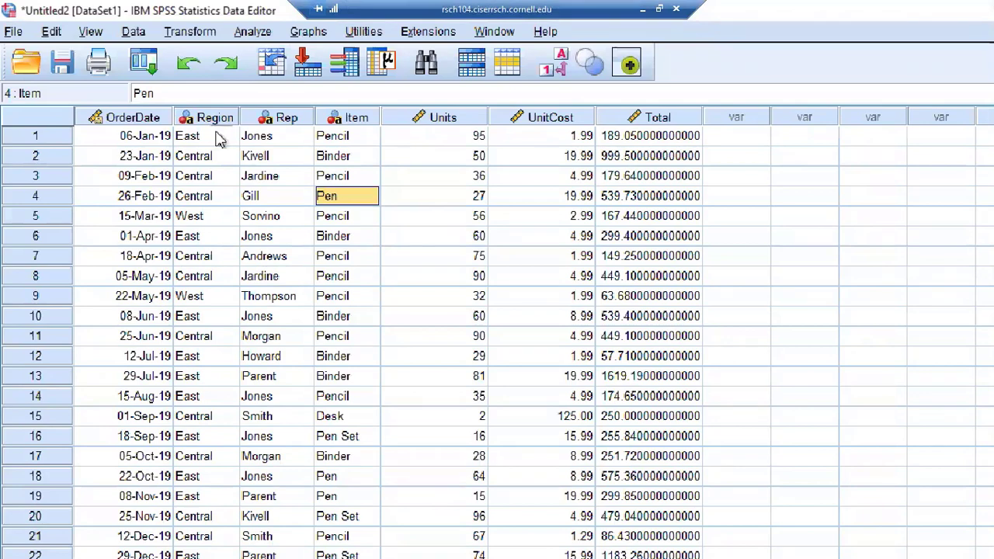
{"action": "left_click", "coordinate": [219, 140]}
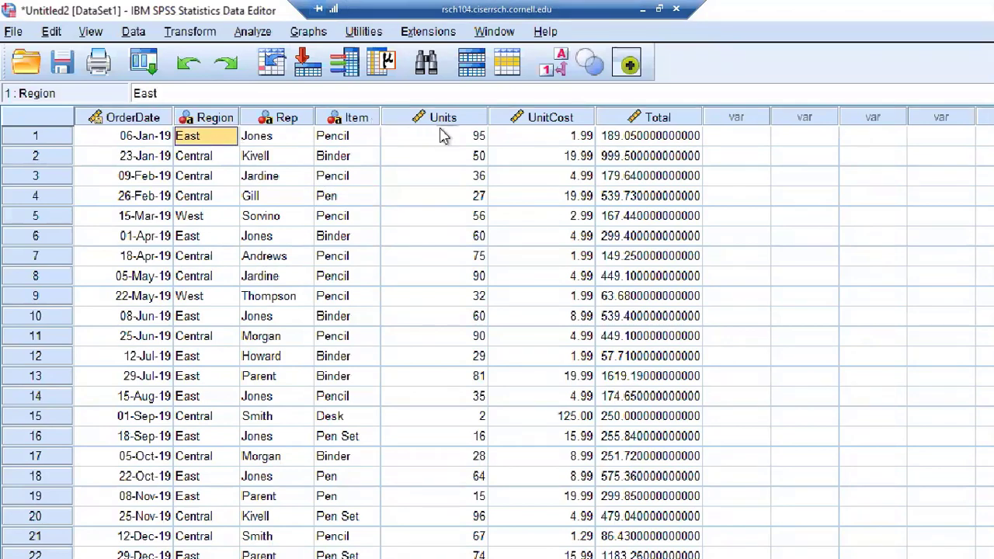
{"action": "left_click_drag", "start_coordinate": [445, 139], "coordinate": [559, 142]}
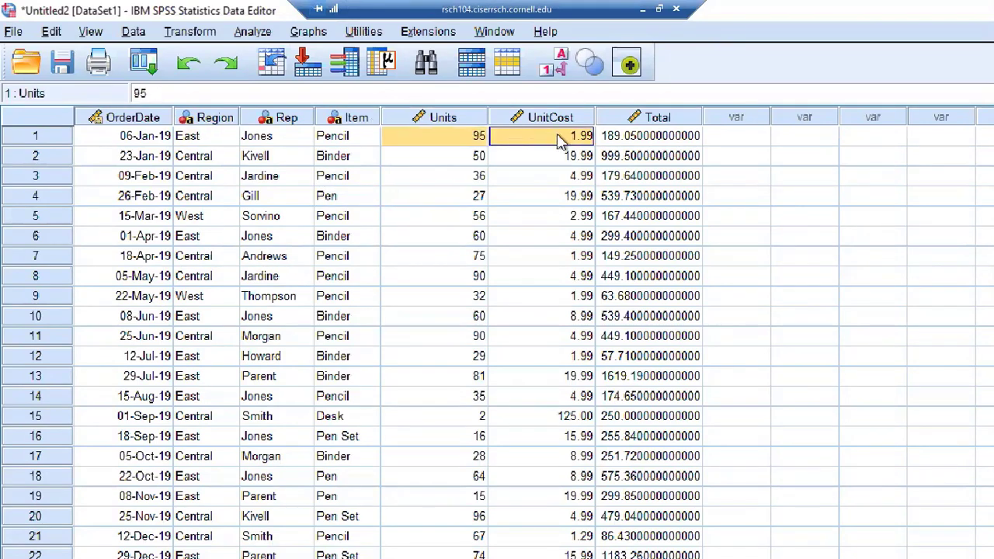
- Start a Descriptives analysis and add Units, Unit Cost and Total as its variables
{"action": "left_click", "coordinate": [254, 35]}
{"action": "mouse_move", "coordinate": [279, 79]}
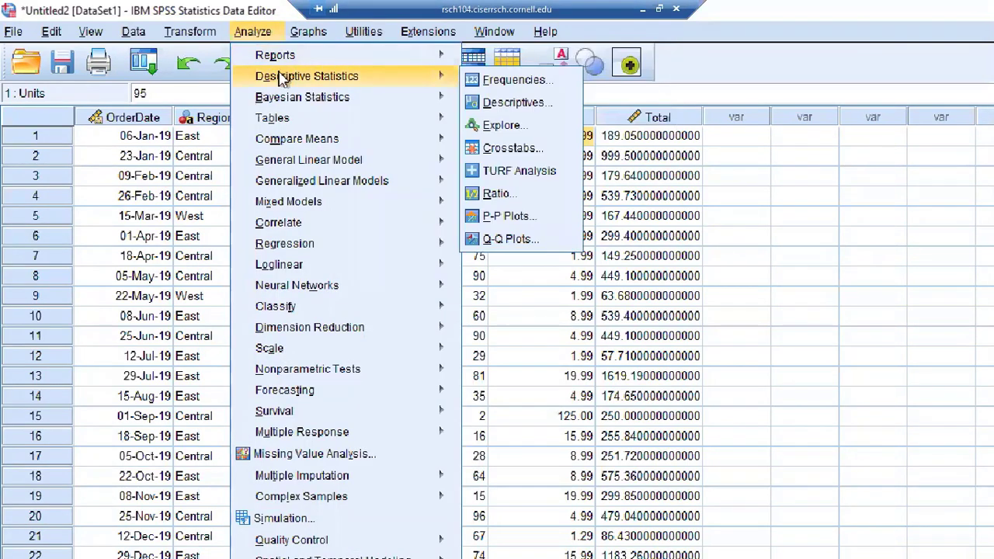
{"action": "left_click", "coordinate": [517, 102]}
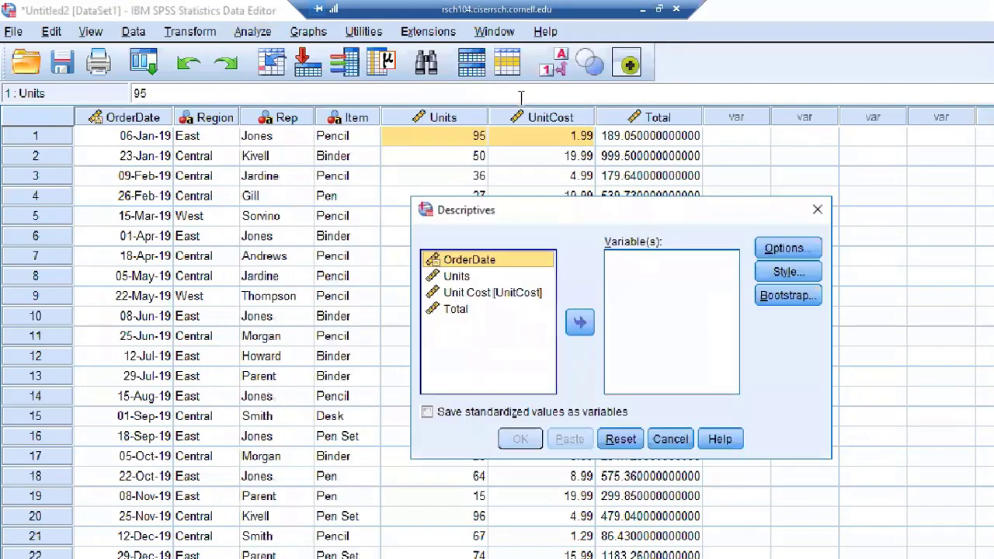
{"action": "left_click", "coordinate": [466, 276]}
{"action": "left_click", "coordinate": [470, 294], "text": "shift"}
{"action": "left_click", "coordinate": [468, 308], "text": "shift"}
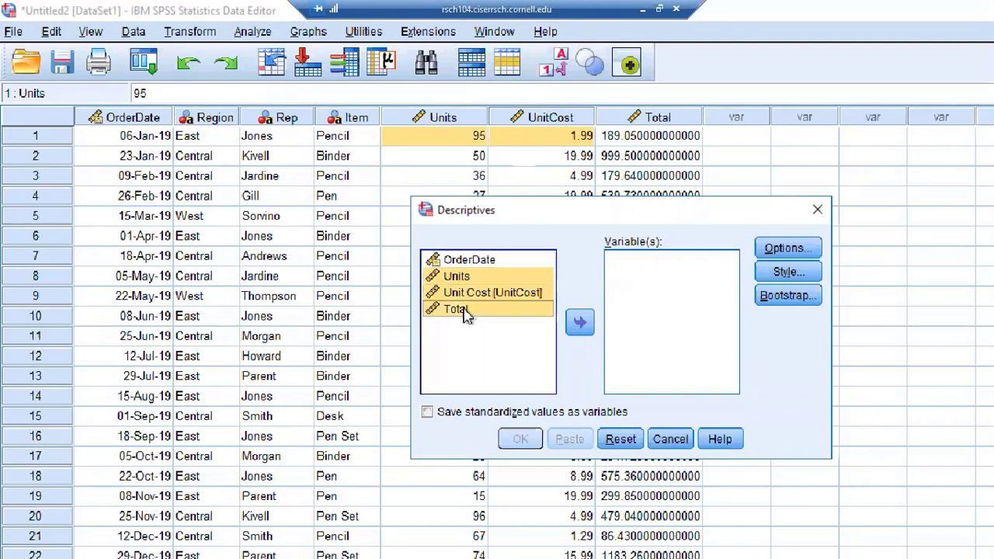
{"action": "left_click", "coordinate": [580, 323]}
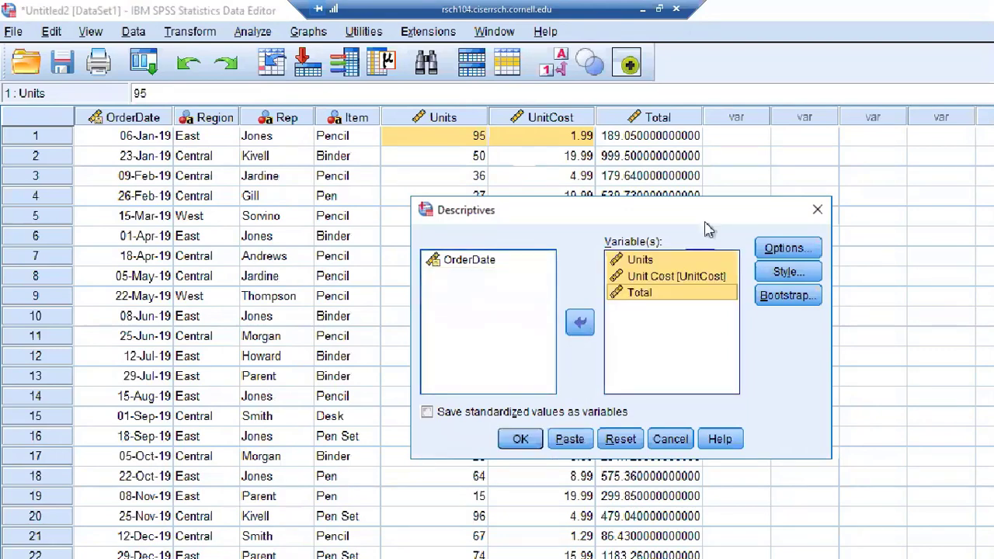
- Add Variance to the mean, standard deviation, minimum and maximum statistics and run the Descriptives analysis
{"action": "left_click", "coordinate": [761, 253]}
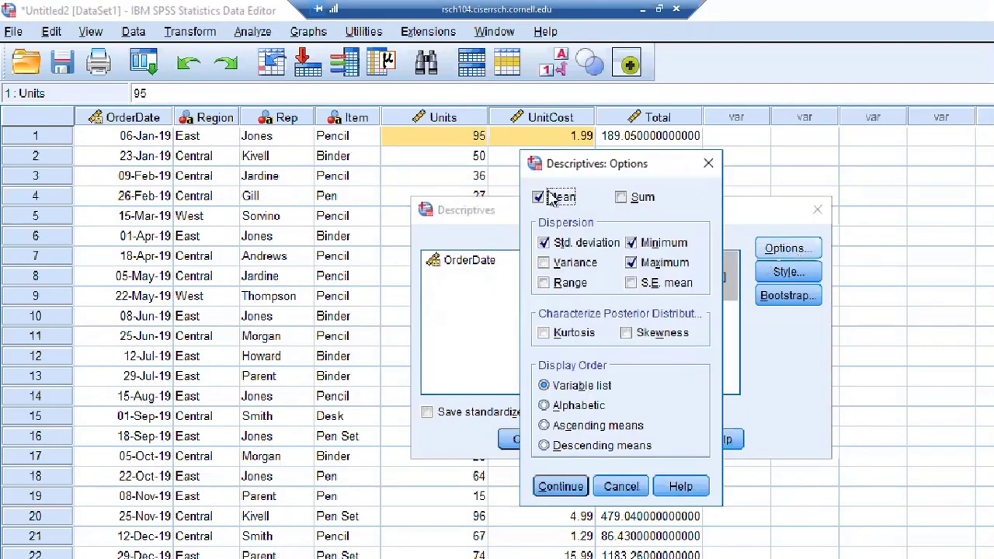
{"action": "left_click", "coordinate": [570, 265]}
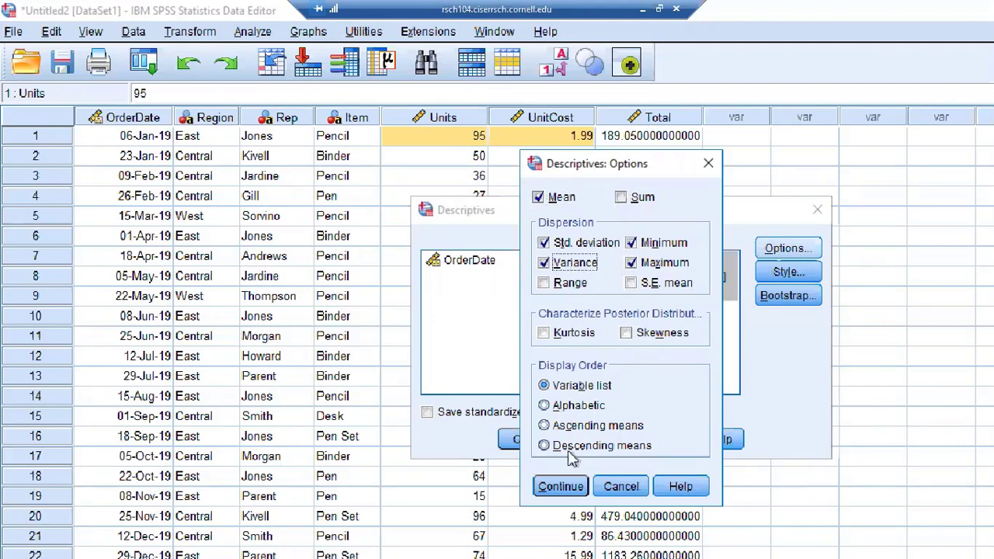
{"action": "left_click", "coordinate": [571, 485]}
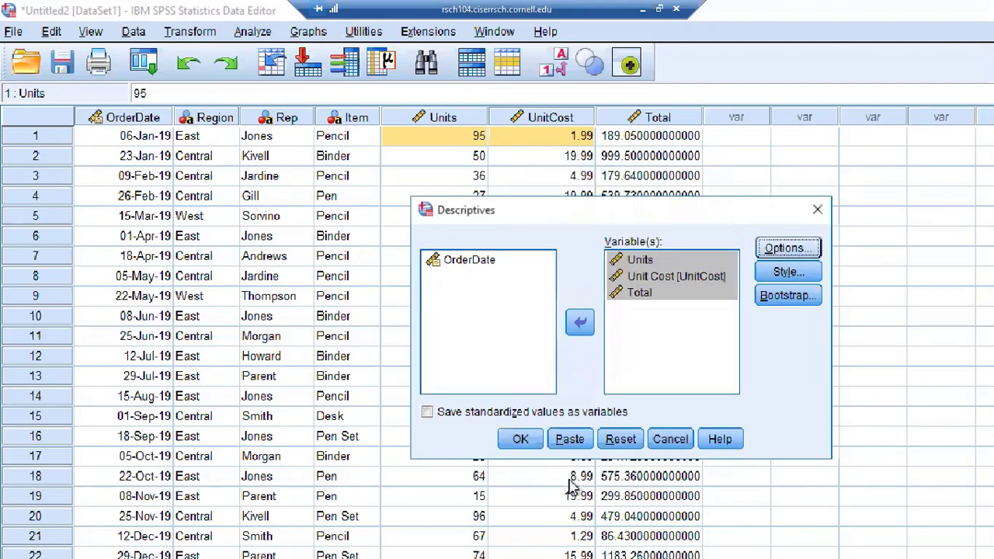
{"action": "left_click", "coordinate": [531, 442]}
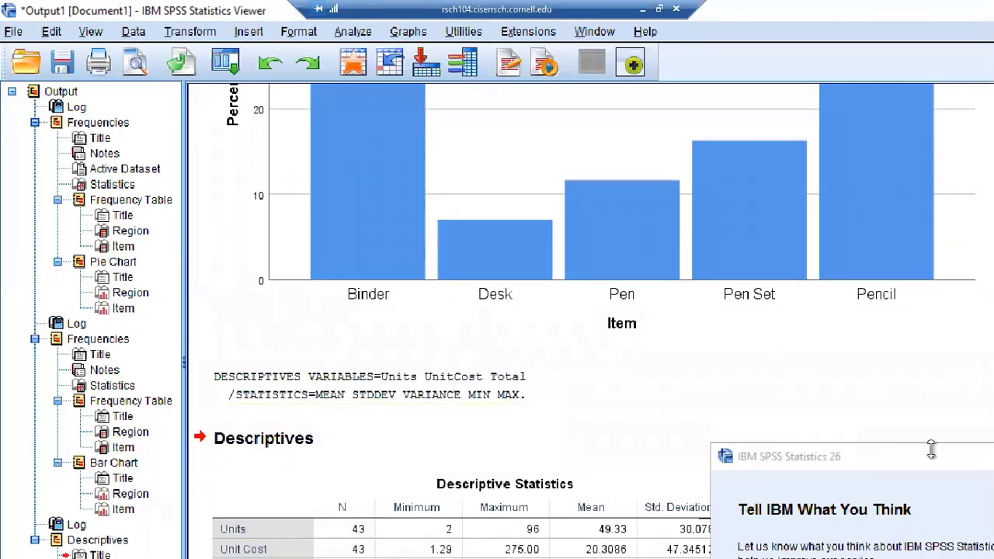
- Dismiss the IBM feedback request covering the output and check the Descriptive Statistics table
{"action": "left_click_drag", "start_coordinate": [904, 461], "coordinate": [633, 139]}
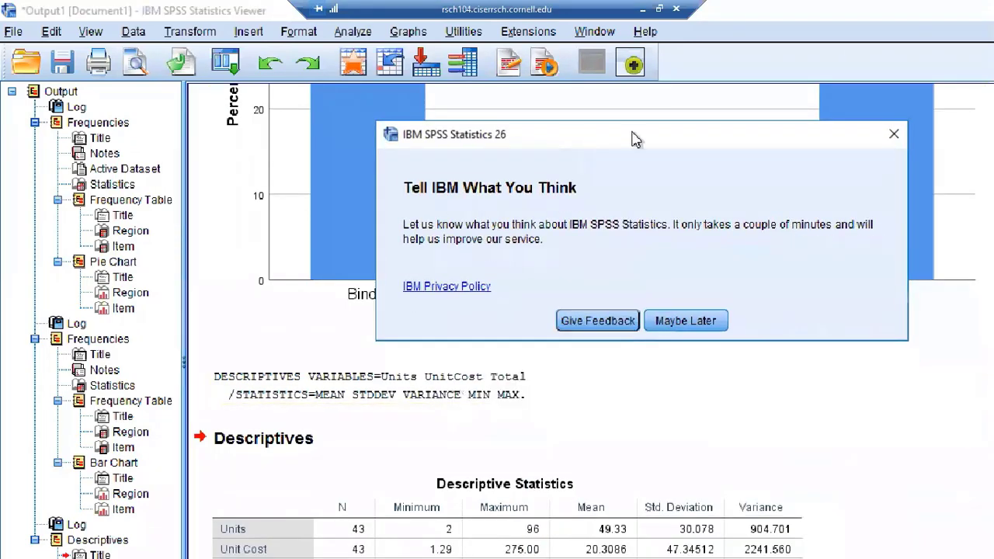
{"action": "left_click", "coordinate": [893, 137]}
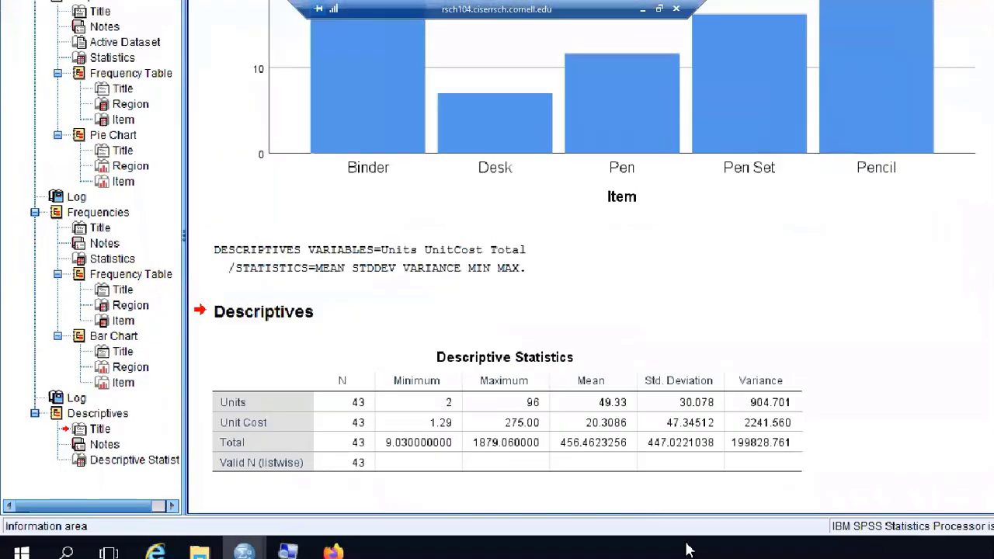
{"action": "left_click", "coordinate": [617, 420]}
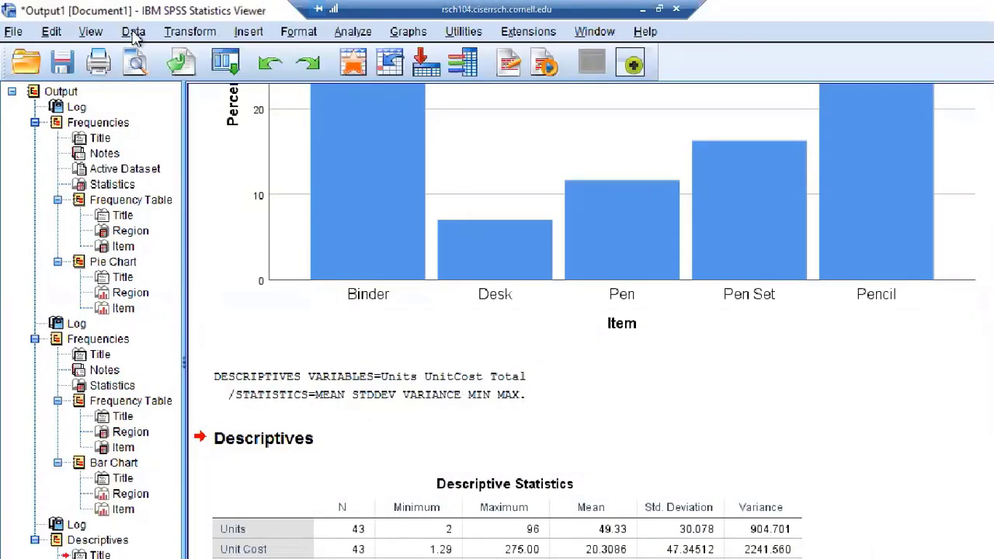
- Reopen the Descriptives analysis for Units, Unit Cost and Total and paste its command into the work_codes.sps syntax
{"action": "left_click", "coordinate": [350, 34]}
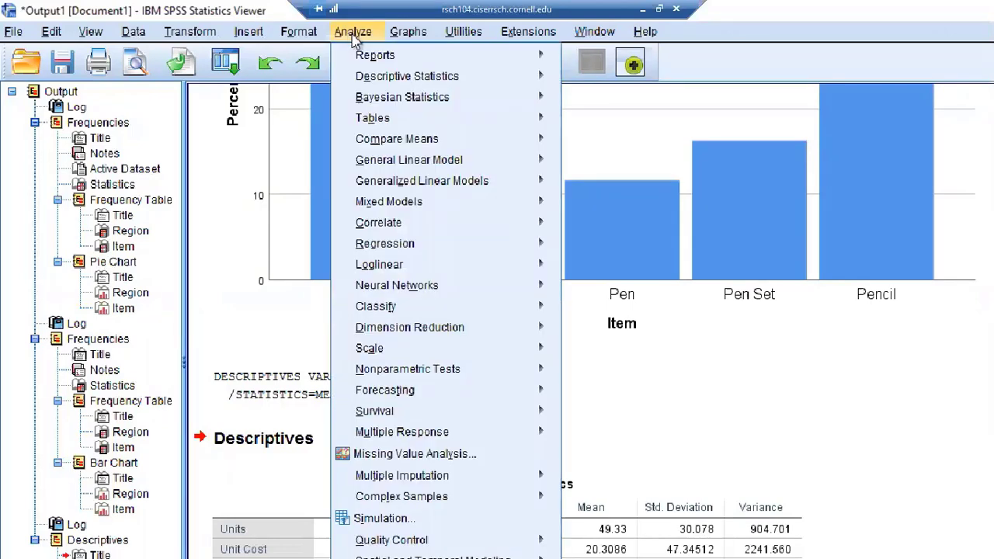
{"action": "mouse_move", "coordinate": [396, 83]}
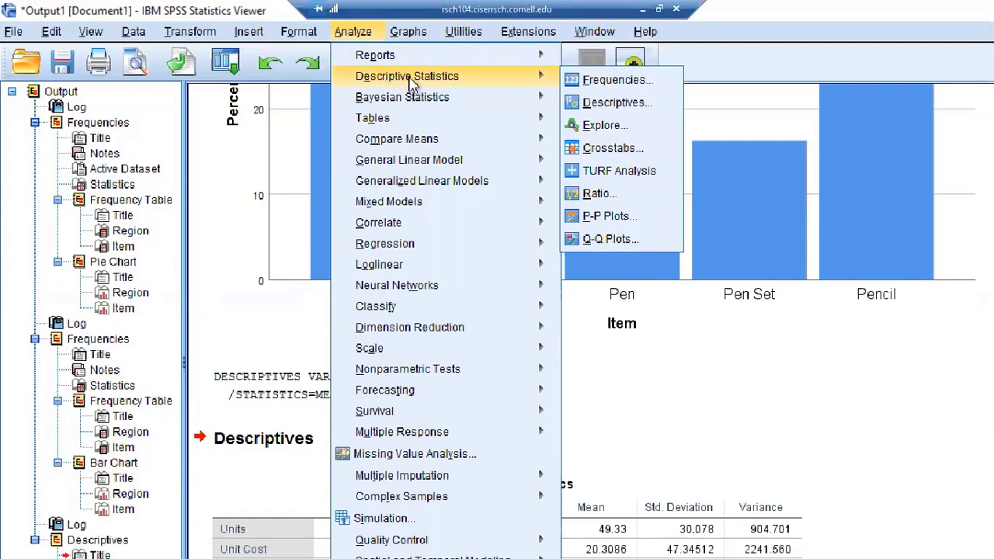
{"action": "left_click", "coordinate": [616, 104]}
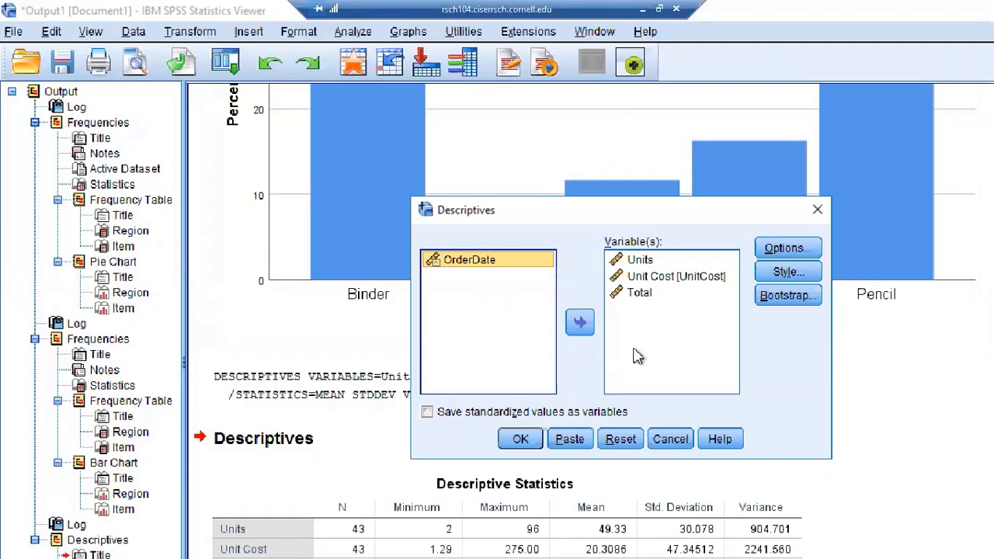
{"action": "left_click", "coordinate": [578, 441]}
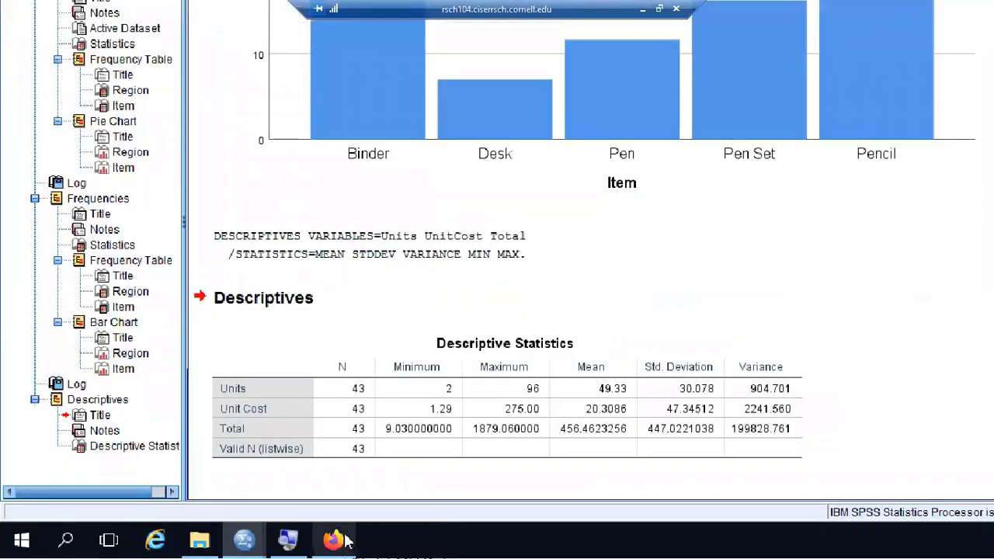
- In work_codes.sps, insert the comment "*Frequency counts sumary statistics." on its own line above the DATASET ACTIVATE command
{"action": "mouse_move", "coordinate": [244, 540]}
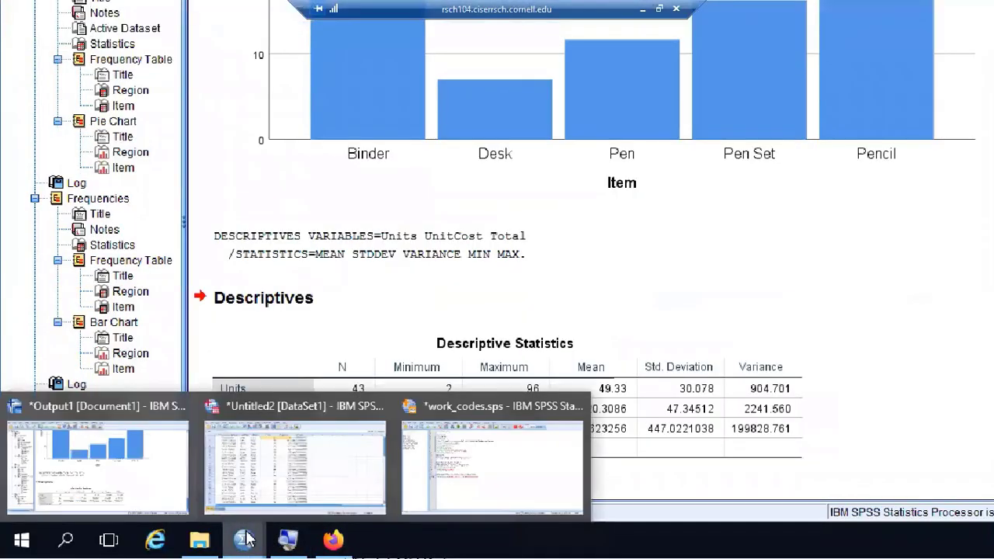
{"action": "left_click", "coordinate": [466, 454]}
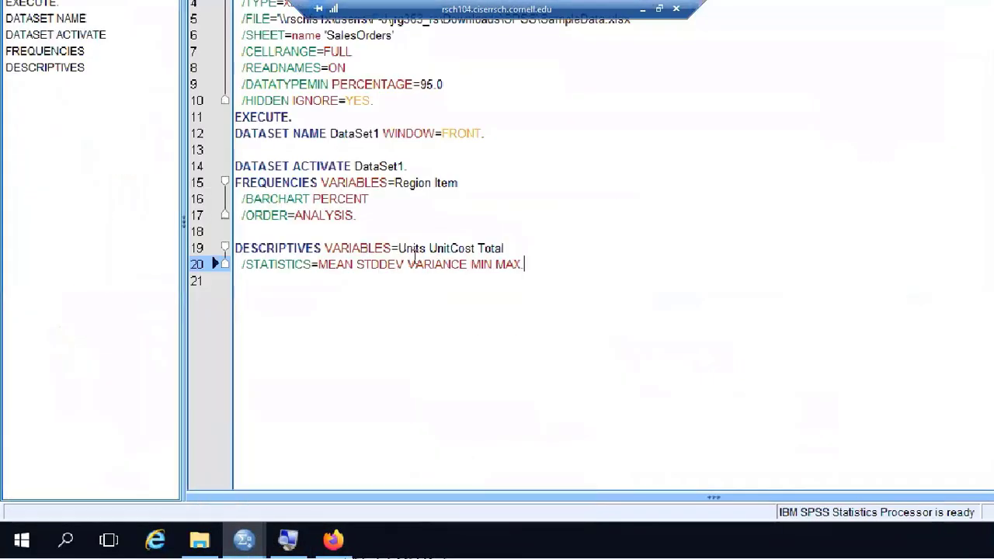
{"action": "left_click", "coordinate": [300, 150]}
{"action": "key", "text": "Return"}
{"action": "type", "text": "*"}
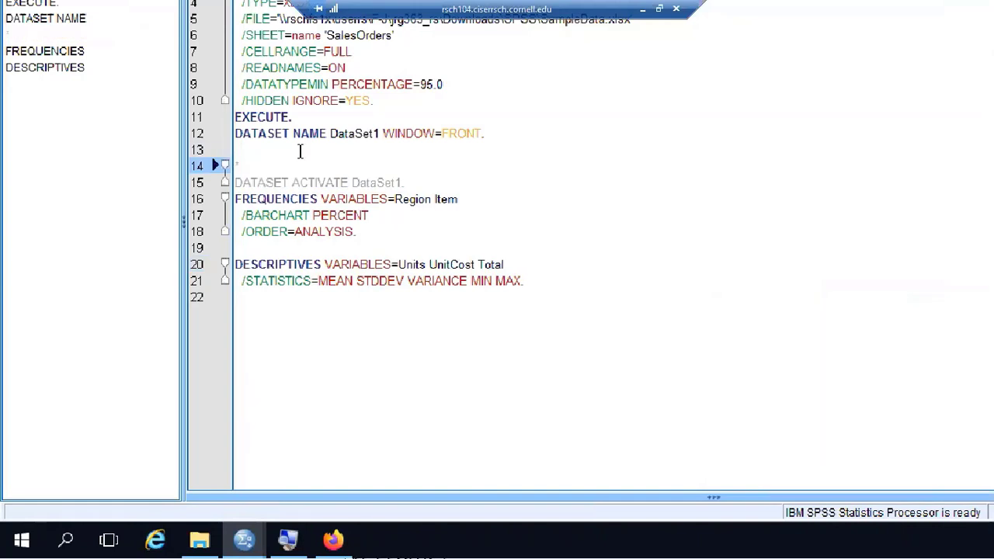
{"action": "type", "text": "Frequency "}
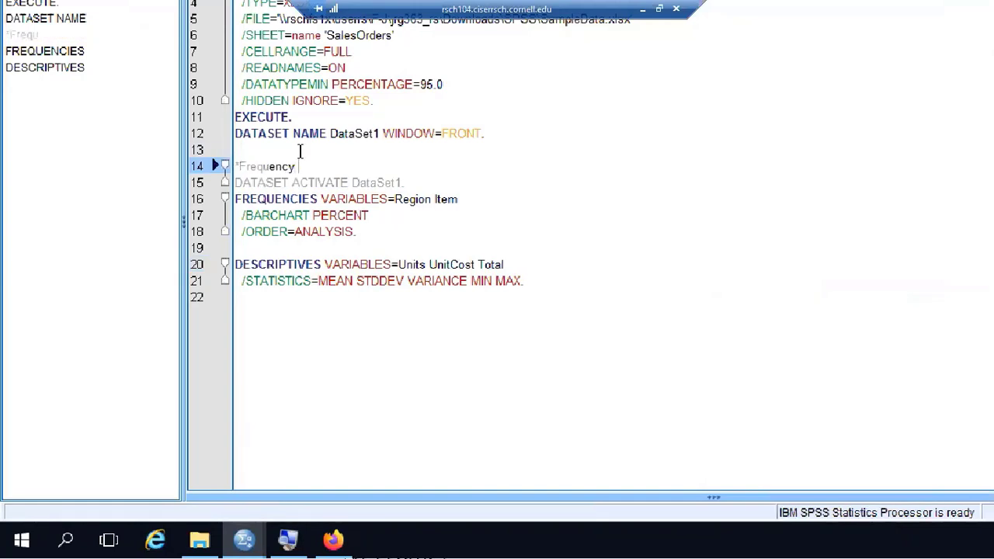
{"action": "type", "text": "counts. sumary"}
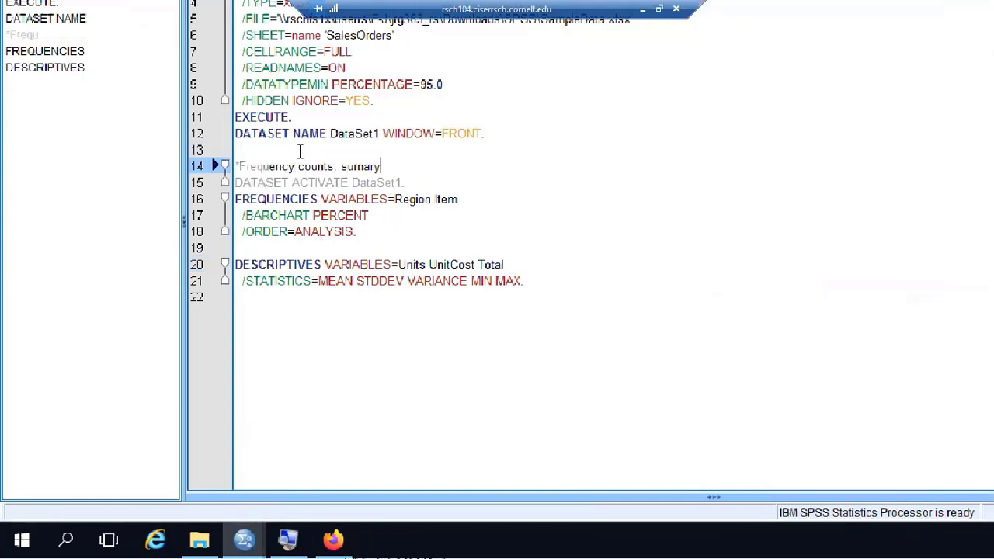
{"action": "type", "text": " statistics."}
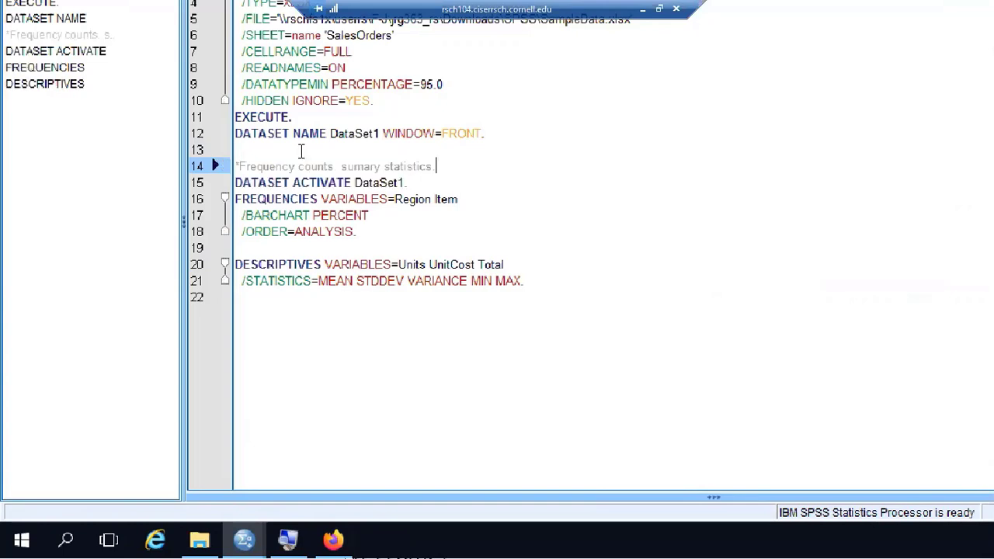
- Add blank lines after the DESCRIPTIVES command and remove the stray backslash from the end of its STATISTICS line
{"action": "left_click", "coordinate": [535, 281]}
{"action": "type", "text": "\\"}
{"action": "key", "text": "Return"}
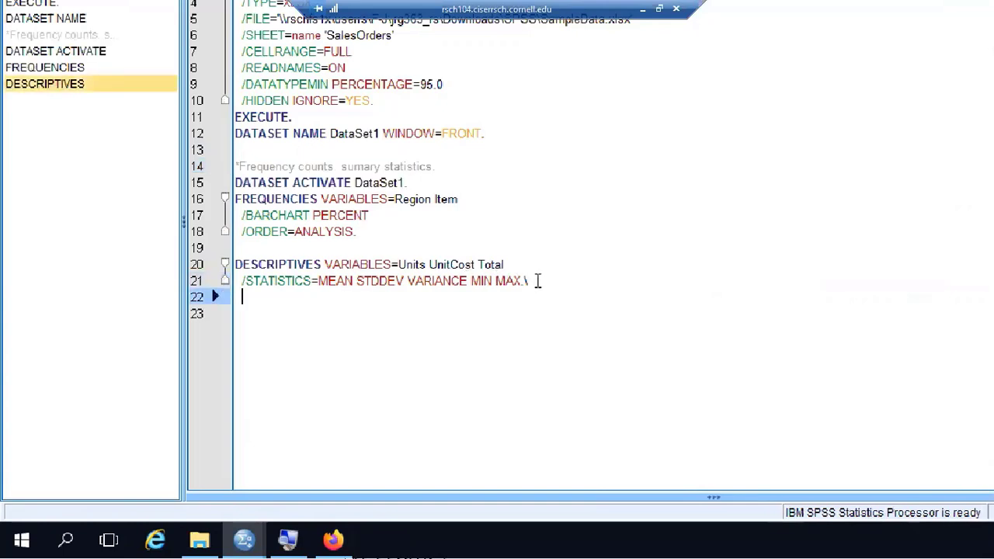
{"action": "left_click", "coordinate": [538, 281]}
{"action": "key", "text": "BackSpace"}
{"action": "key", "text": "Return"}
{"action": "key", "text": "Return"}
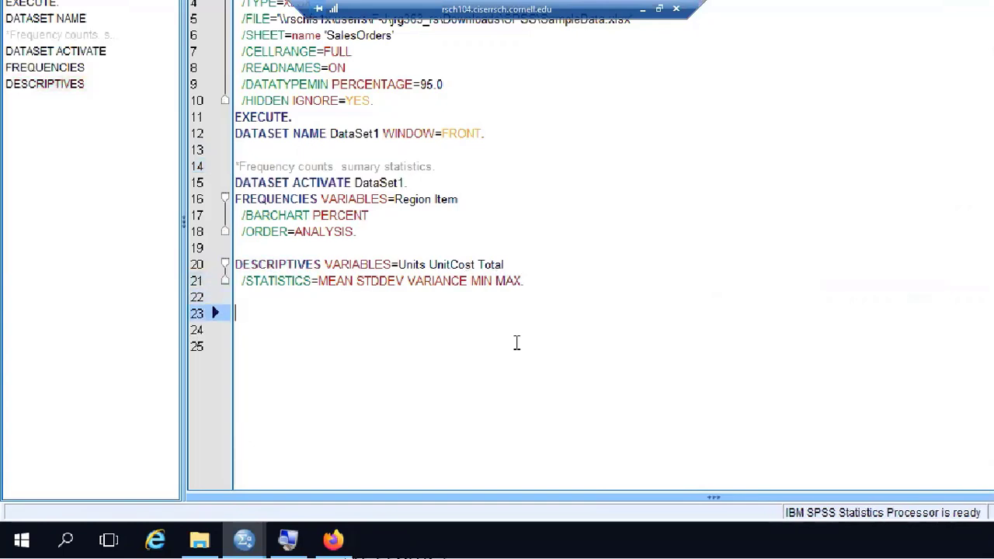
- Switch to the DataSet1 data and examine the UnitCost values alongside the East, Central and West categories in Region
{"action": "mouse_move", "coordinate": [244, 539]}
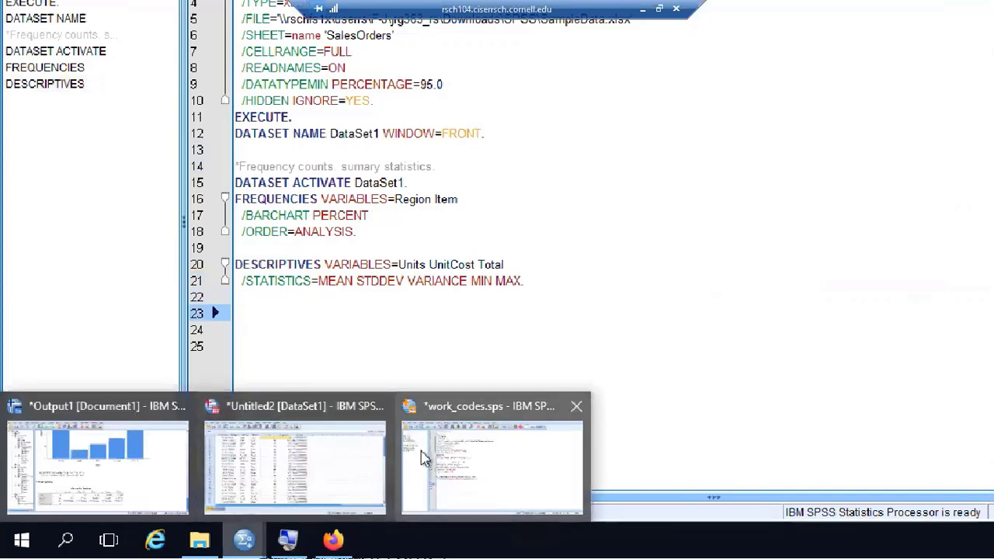
{"action": "left_click", "coordinate": [296, 466]}
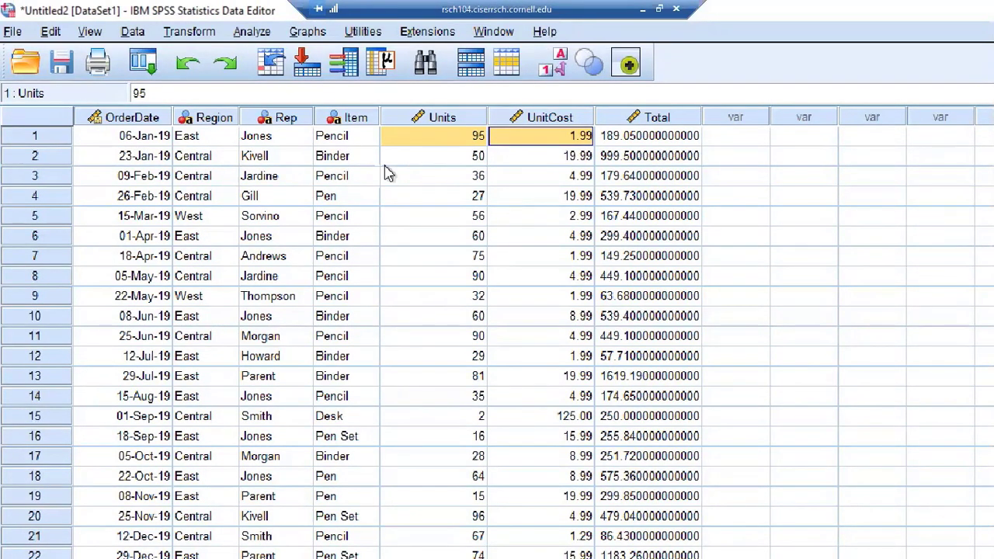
{"action": "left_click", "coordinate": [546, 119]}
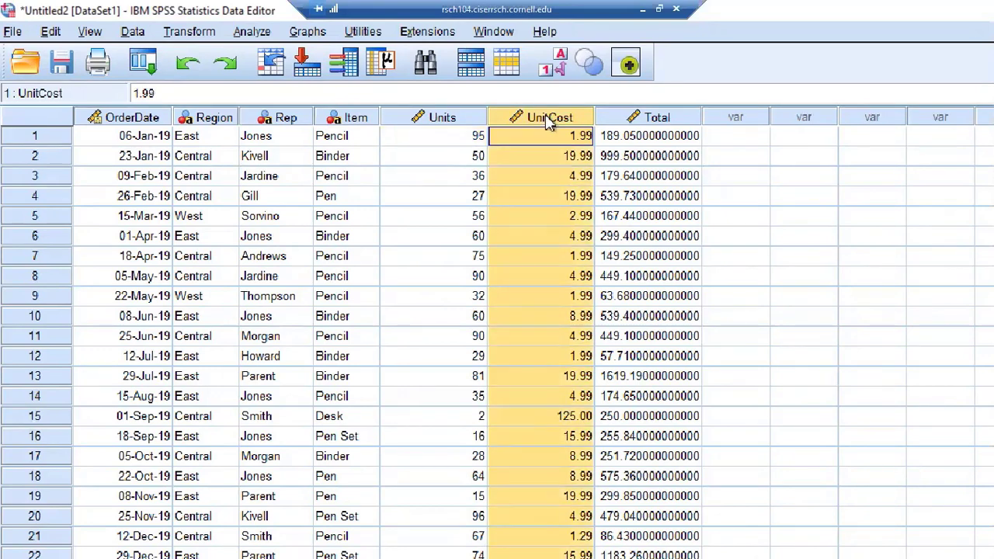
{"action": "left_click", "coordinate": [187, 118]}
{"action": "left_click", "coordinate": [276, 138]}
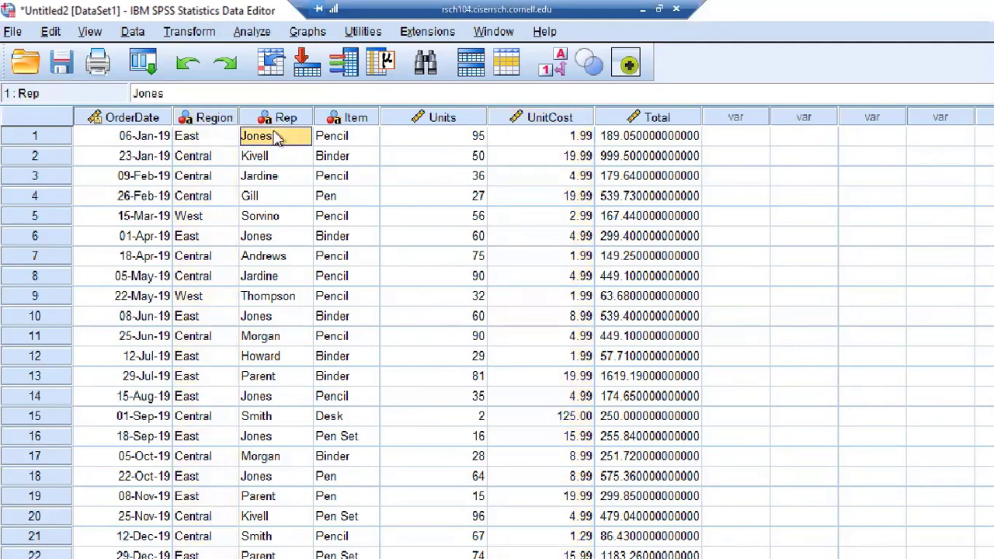
{"action": "left_click", "coordinate": [203, 141]}
{"action": "left_click", "coordinate": [216, 159]}
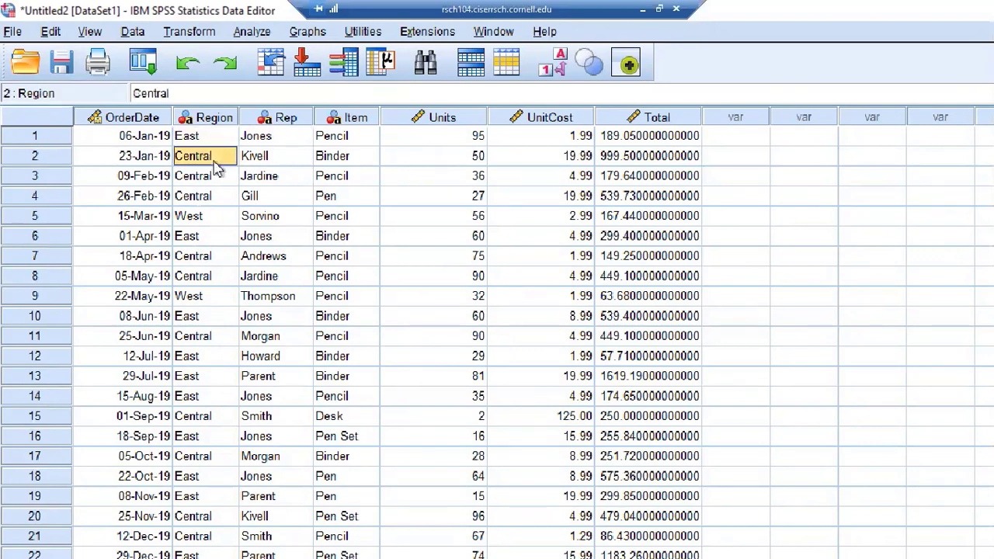
{"action": "left_click", "coordinate": [214, 221]}
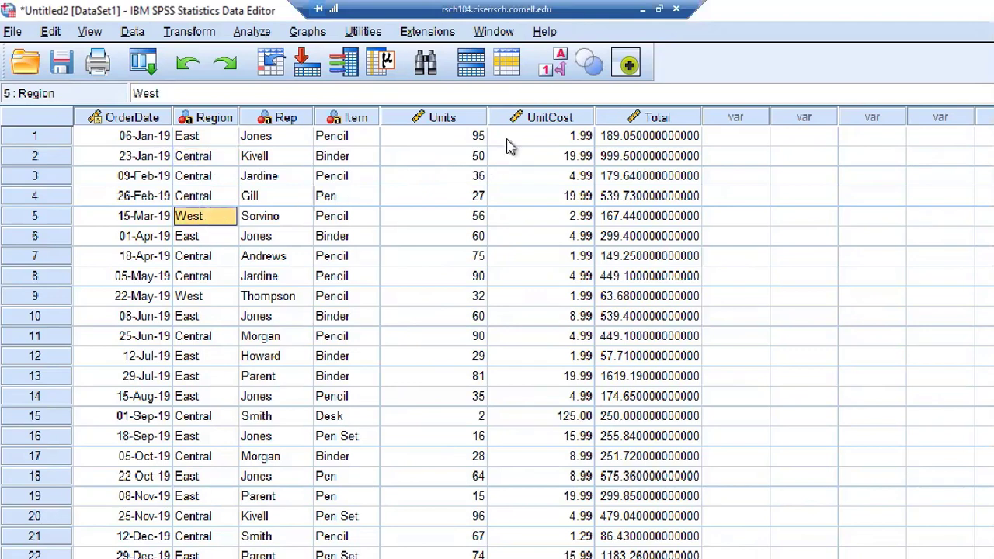
{"action": "left_click", "coordinate": [538, 140]}
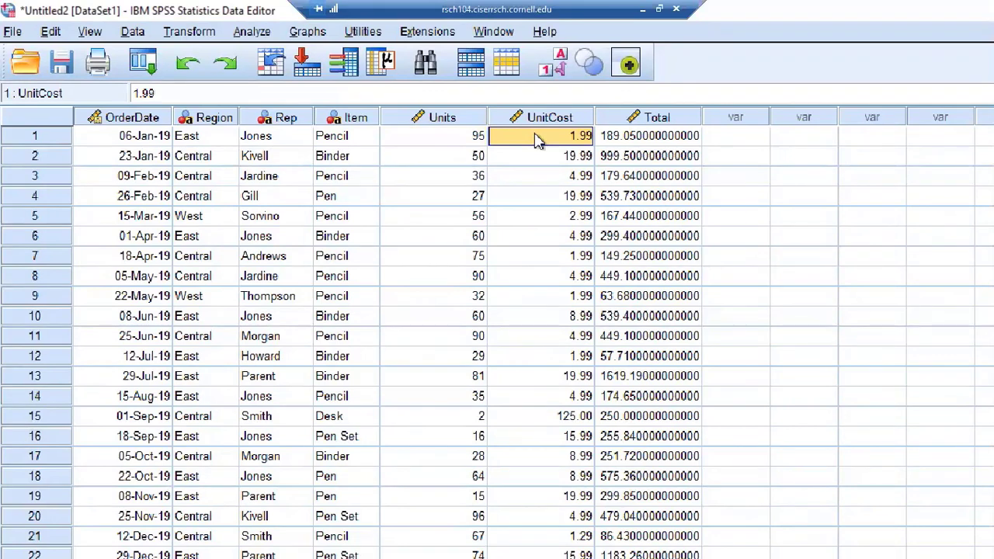
{"action": "left_click", "coordinate": [209, 142]}
{"action": "left_click", "coordinate": [214, 157]}
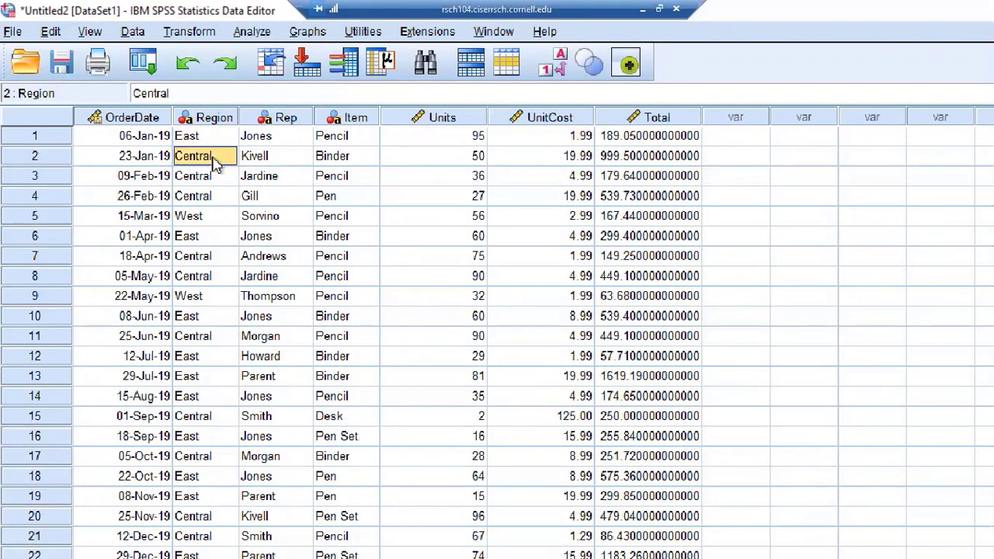
- Start a Compare Means analysis with Unit Cost as the dependent variable and Region as the independent variable
{"action": "left_click", "coordinate": [250, 33]}
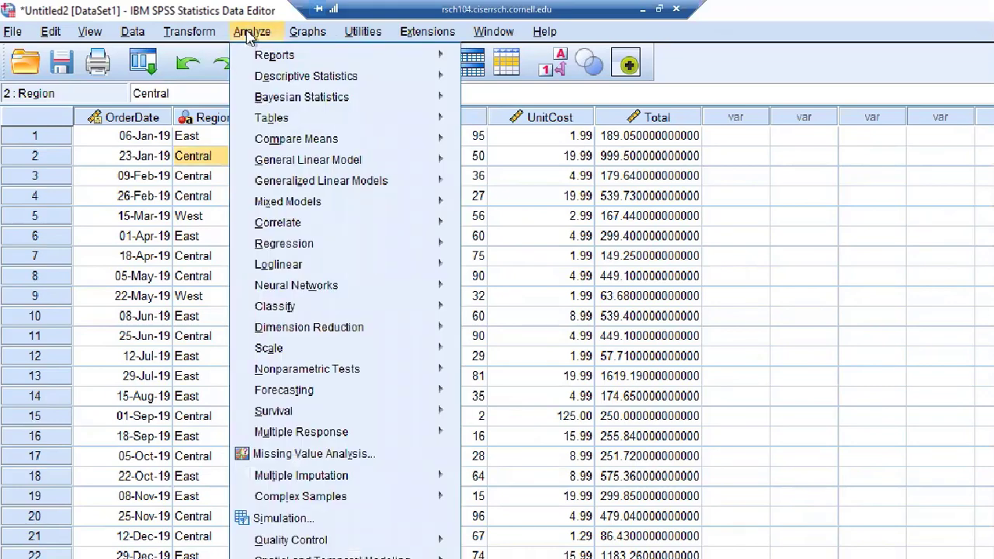
{"action": "mouse_move", "coordinate": [313, 139]}
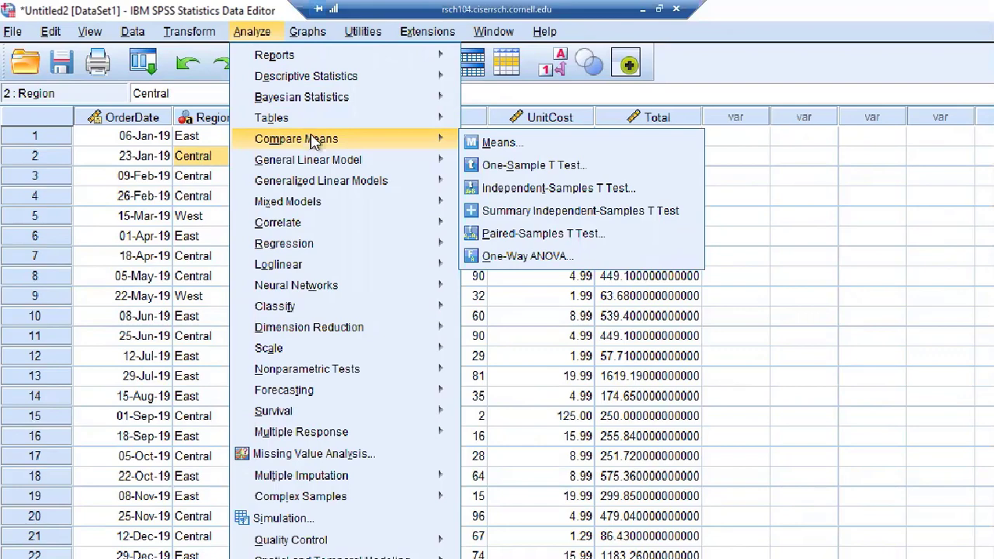
{"action": "left_click", "coordinate": [546, 152]}
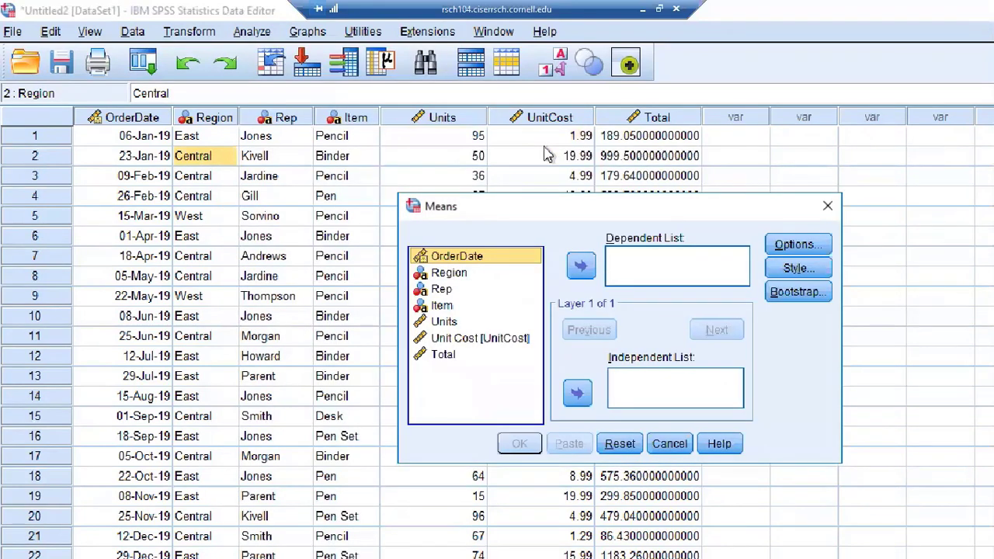
{"action": "left_click", "coordinate": [463, 341]}
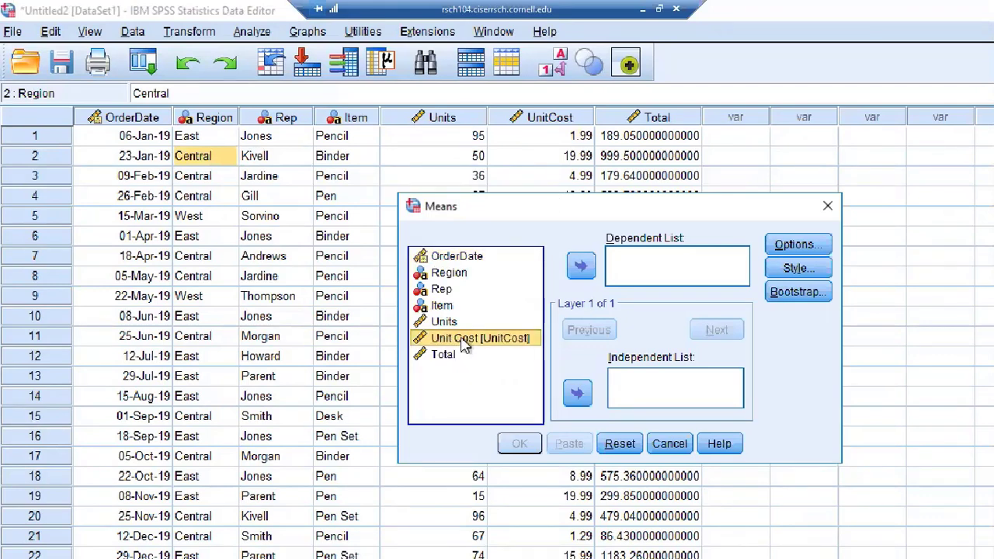
{"action": "left_click", "coordinate": [584, 267]}
{"action": "left_click", "coordinate": [450, 275]}
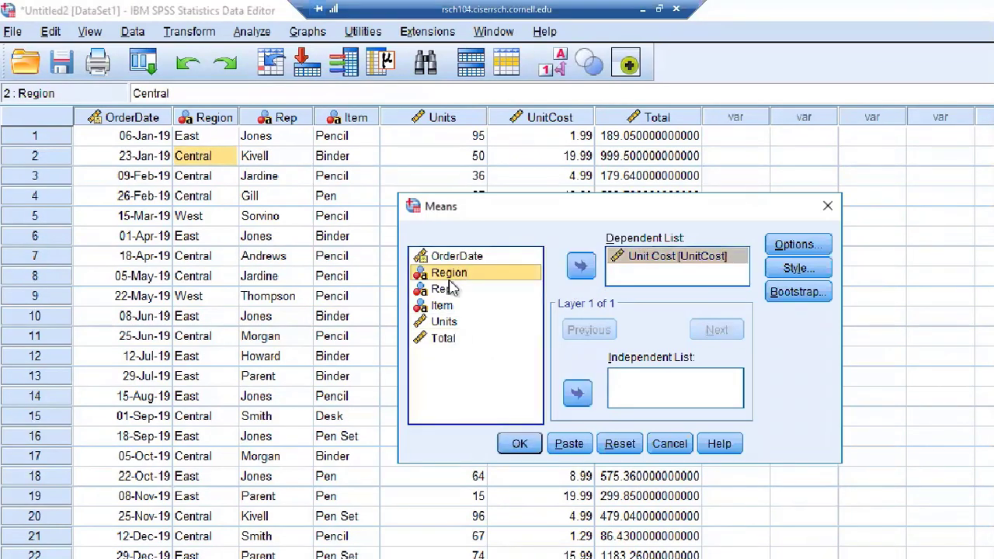
{"action": "left_click", "coordinate": [577, 394]}
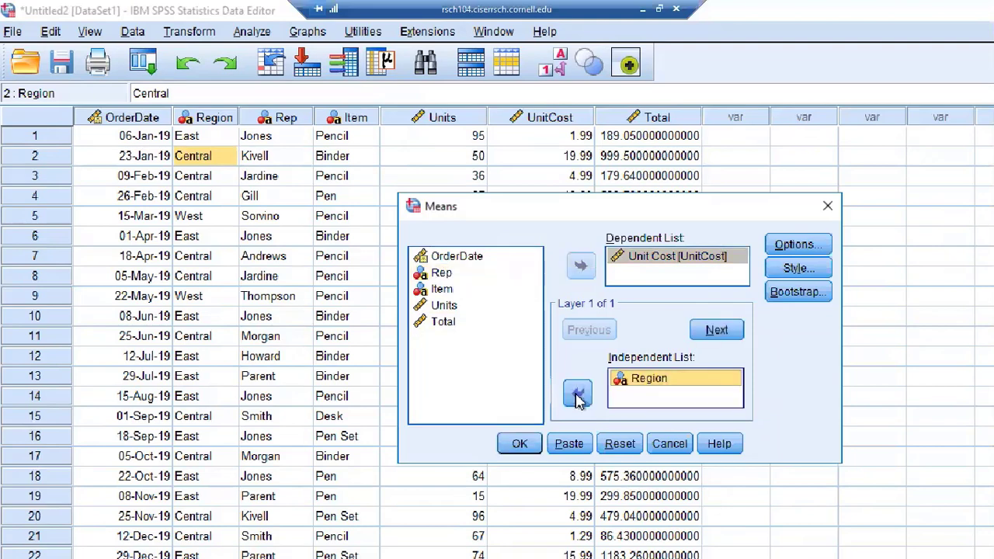
- In the Means options, review the default cell statistics and add Minimum and Maximum to them
{"action": "left_click", "coordinate": [783, 245]}
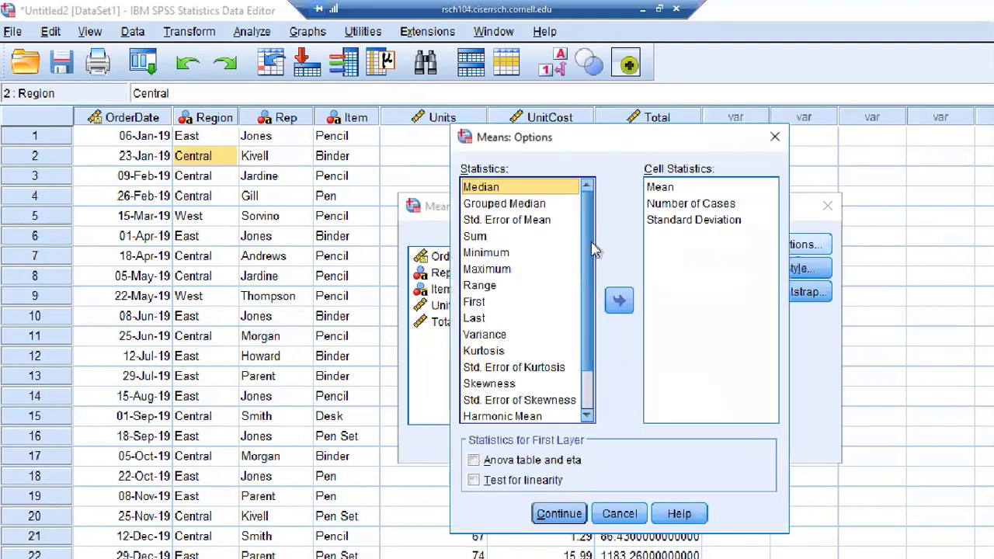
{"action": "left_click", "coordinate": [665, 188]}
{"action": "left_click", "coordinate": [669, 206]}
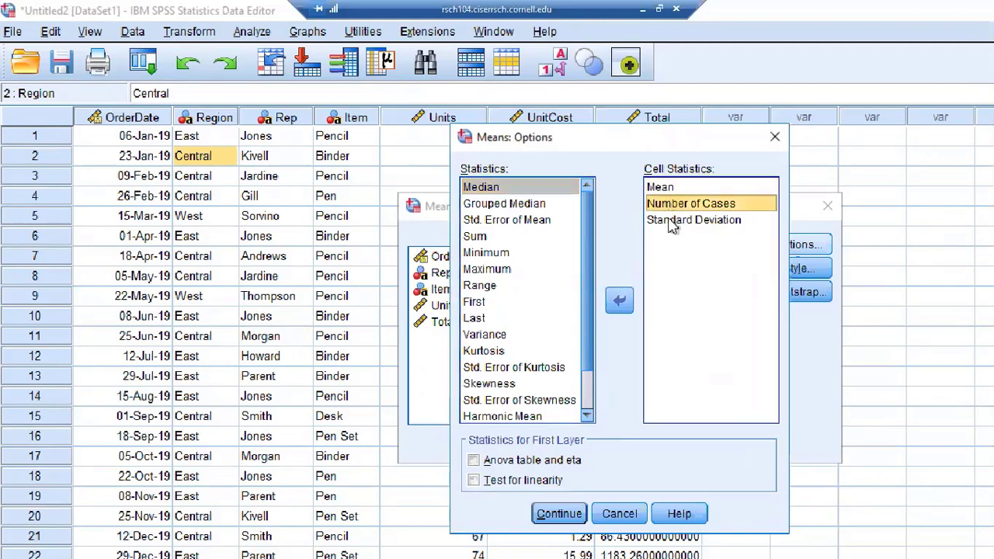
{"action": "left_click", "coordinate": [672, 221]}
{"action": "scroll", "coordinate": [588, 264], "scroll_direction": "down", "scroll_amount": 1}
{"action": "scroll", "coordinate": [588, 264], "scroll_direction": "down", "scroll_amount": 2}
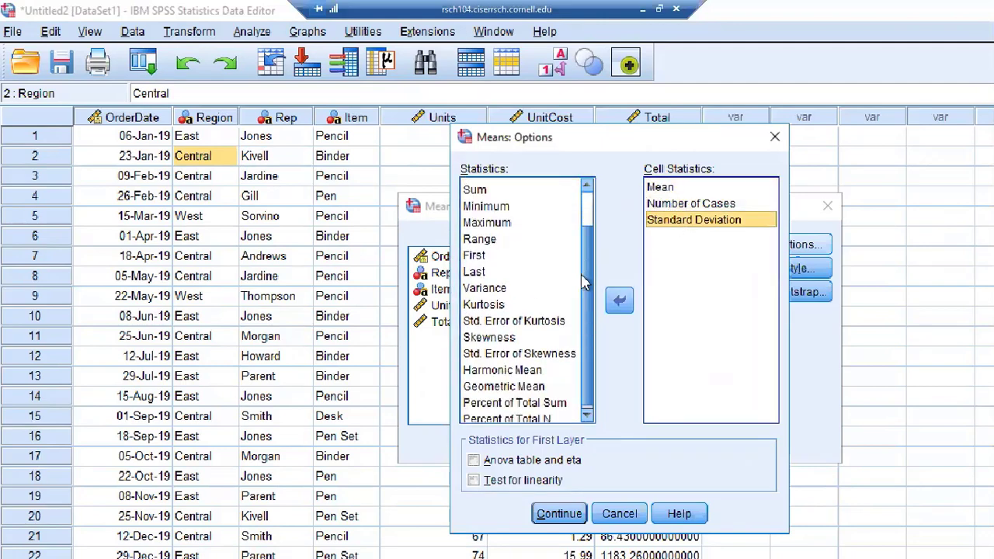
{"action": "scroll", "coordinate": [588, 264], "scroll_direction": "up", "scroll_amount": 4}
{"action": "left_click", "coordinate": [496, 255]}
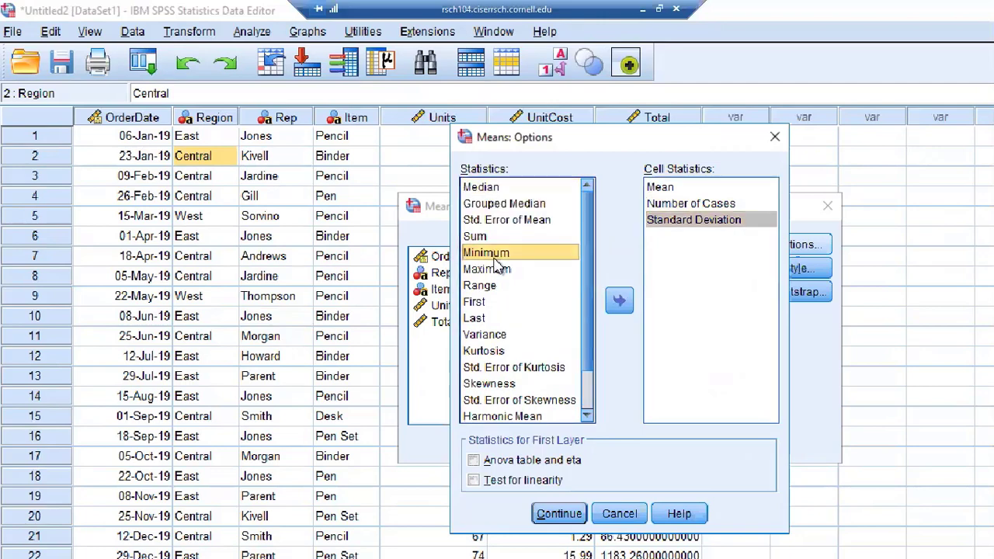
{"action": "left_click", "coordinate": [498, 272], "text": "ctrl"}
{"action": "left_click", "coordinate": [618, 301]}
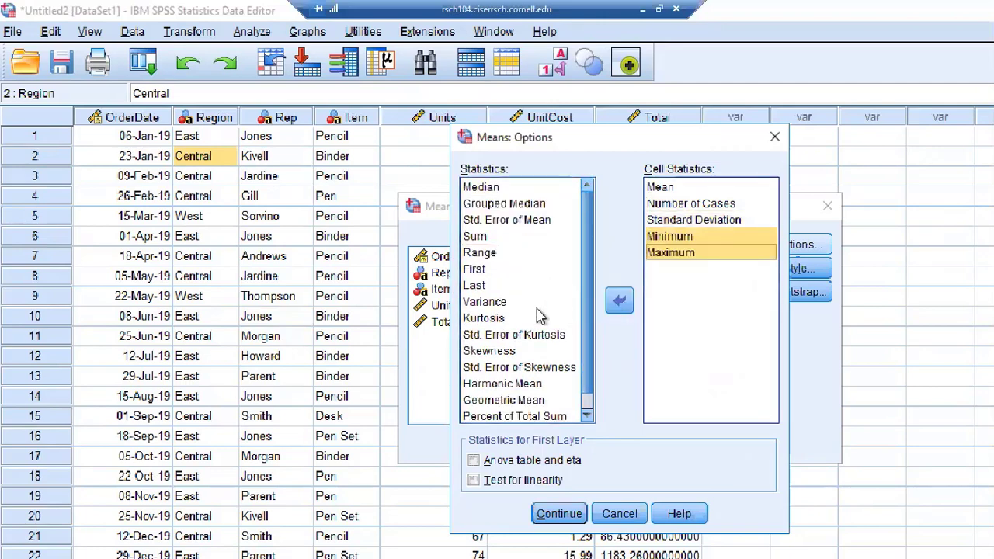
- Add Variance and Skewness to the cell statistics and run the Means analysis
{"action": "scroll", "coordinate": [544, 326], "scroll_direction": "down", "scroll_amount": 1}
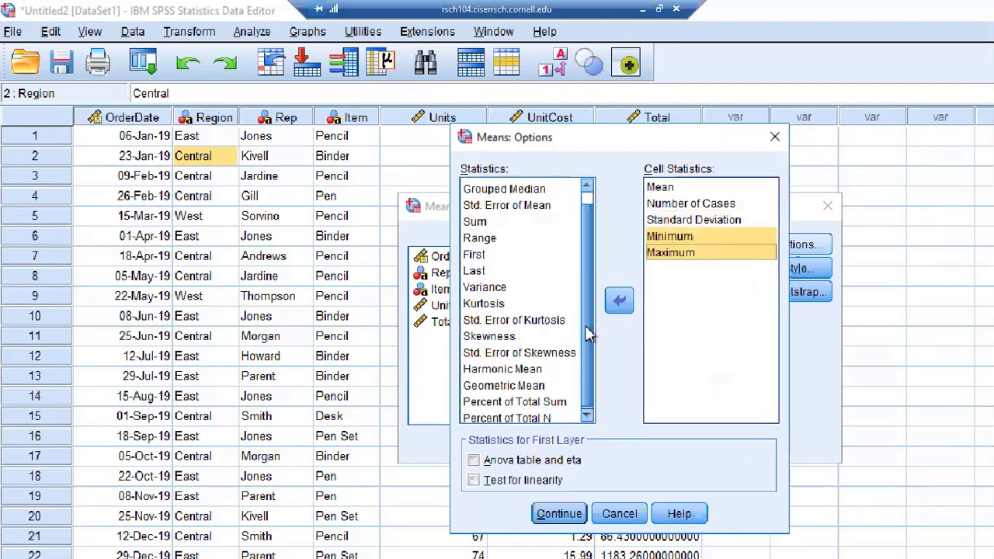
{"action": "left_click", "coordinate": [495, 284]}
{"action": "left_click", "coordinate": [497, 333], "text": "ctrl"}
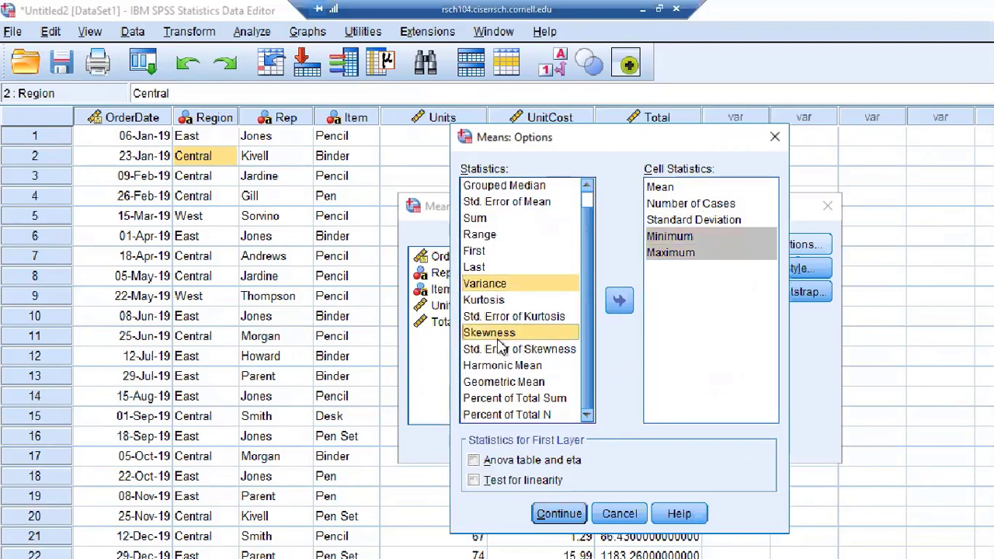
{"action": "left_click", "coordinate": [619, 302]}
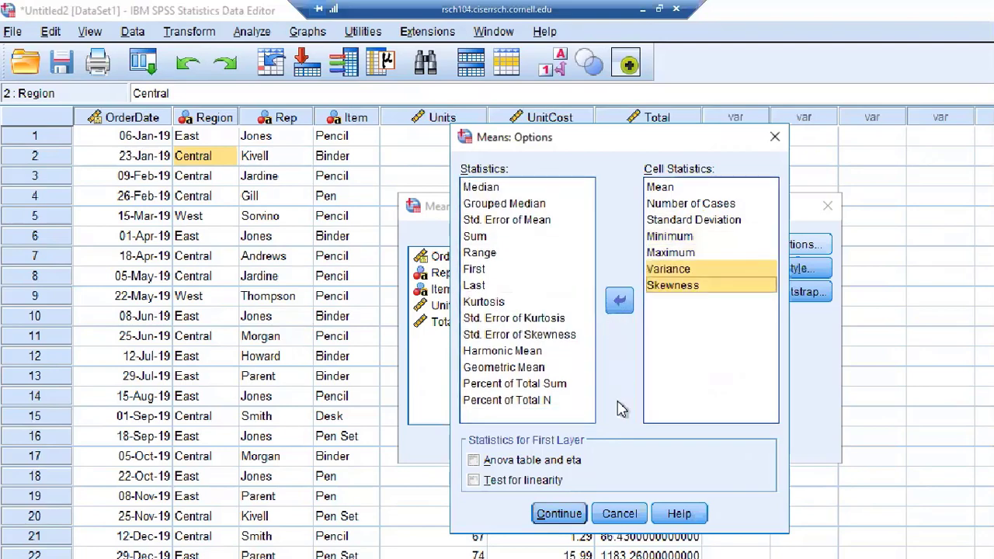
{"action": "left_click", "coordinate": [564, 514]}
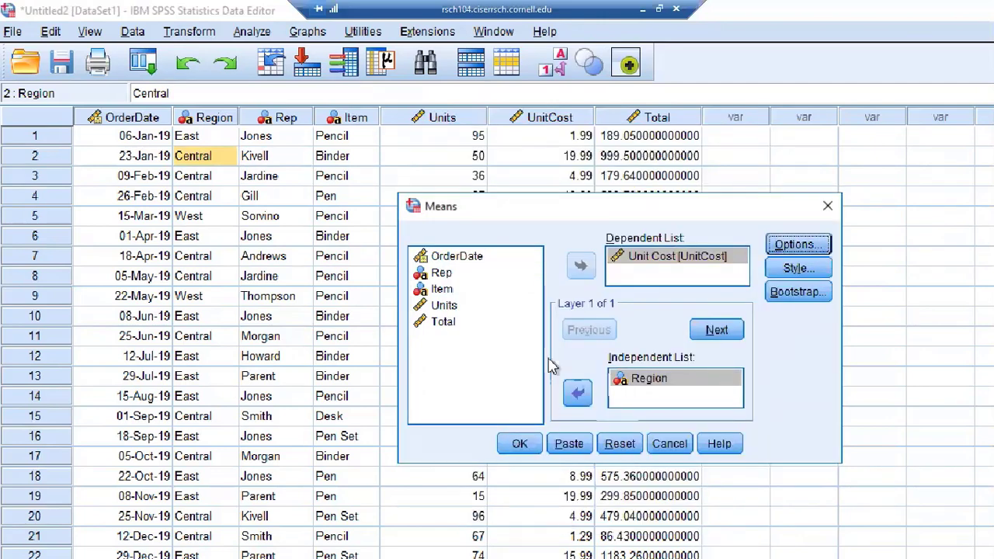
{"action": "left_click", "coordinate": [520, 444]}
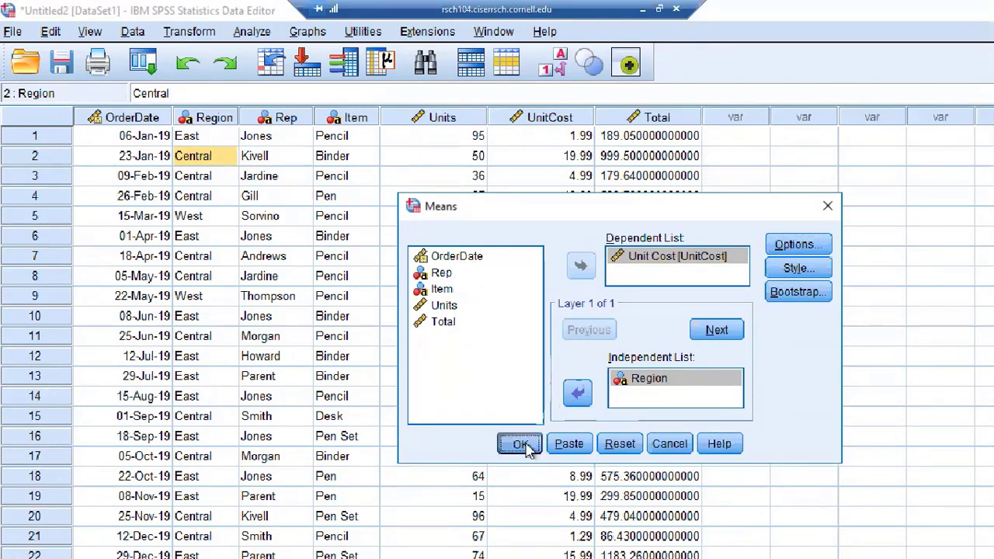
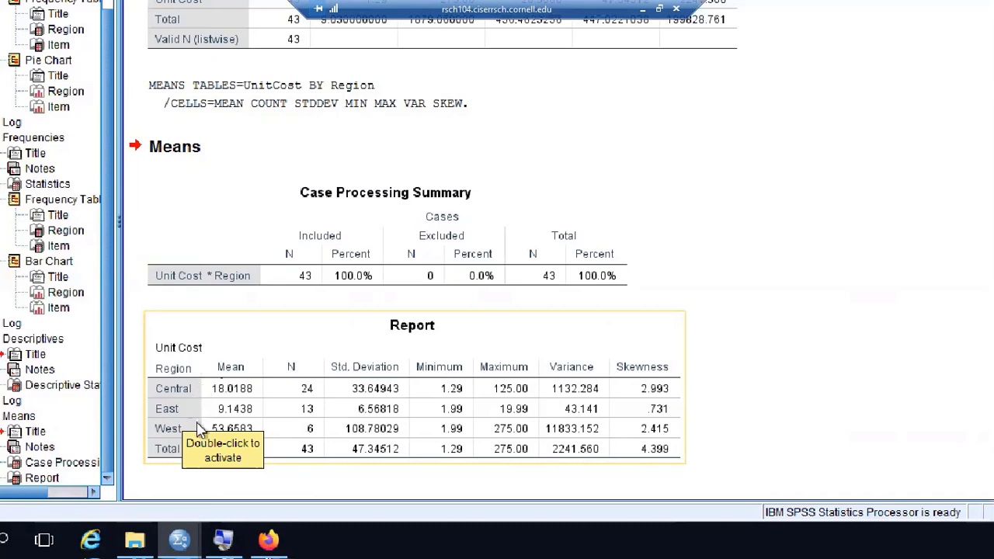
- Examine the Means Report table, comparing the Unit Cost statistics across the Central, East and West regions
{"action": "left_click", "coordinate": [147, 428]}
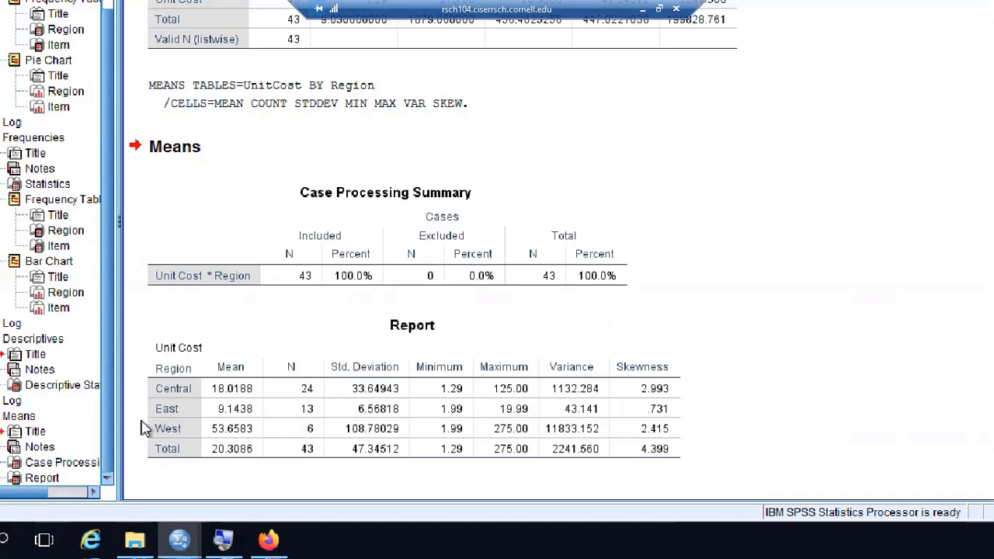
{"action": "left_click", "coordinate": [155, 424]}
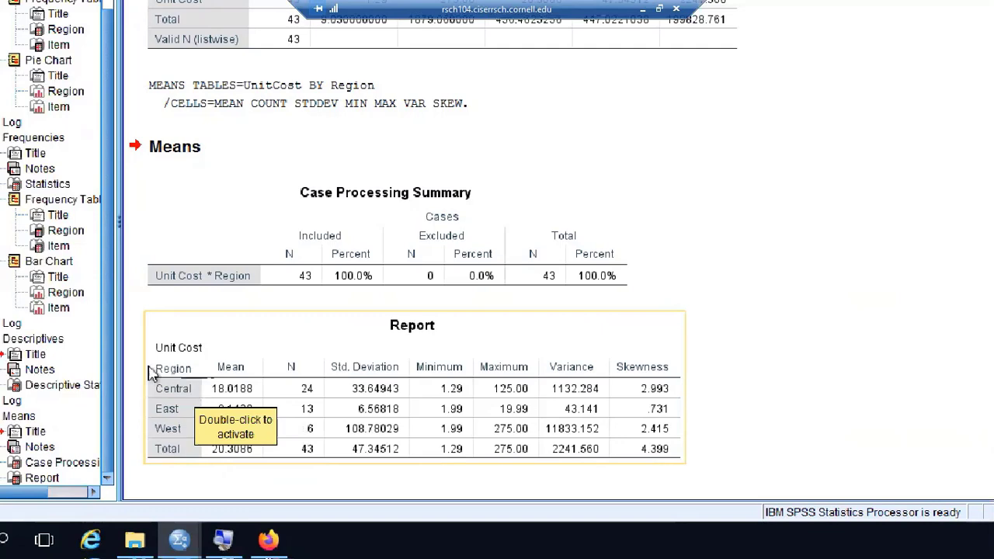
{"action": "left_click", "coordinate": [128, 383]}
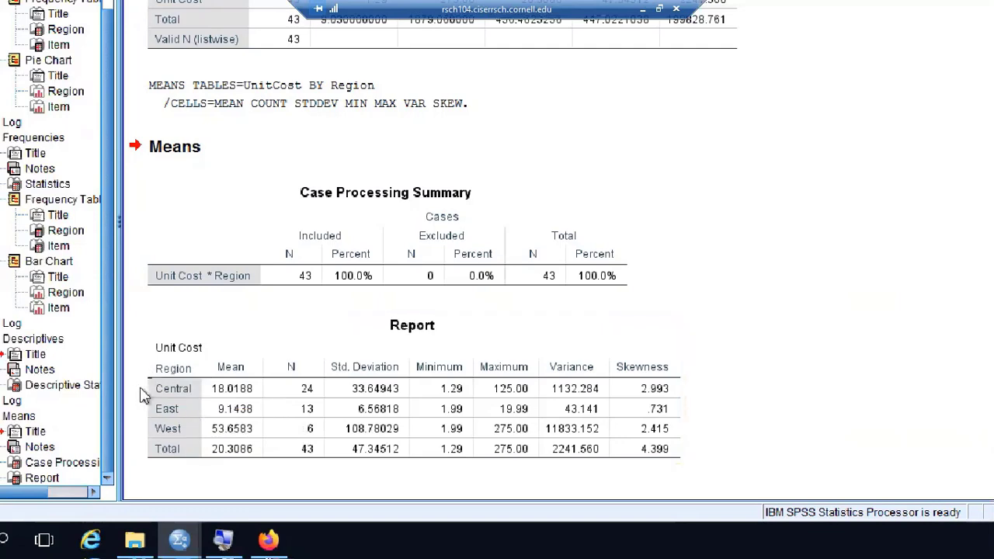
{"action": "left_click", "coordinate": [152, 400]}
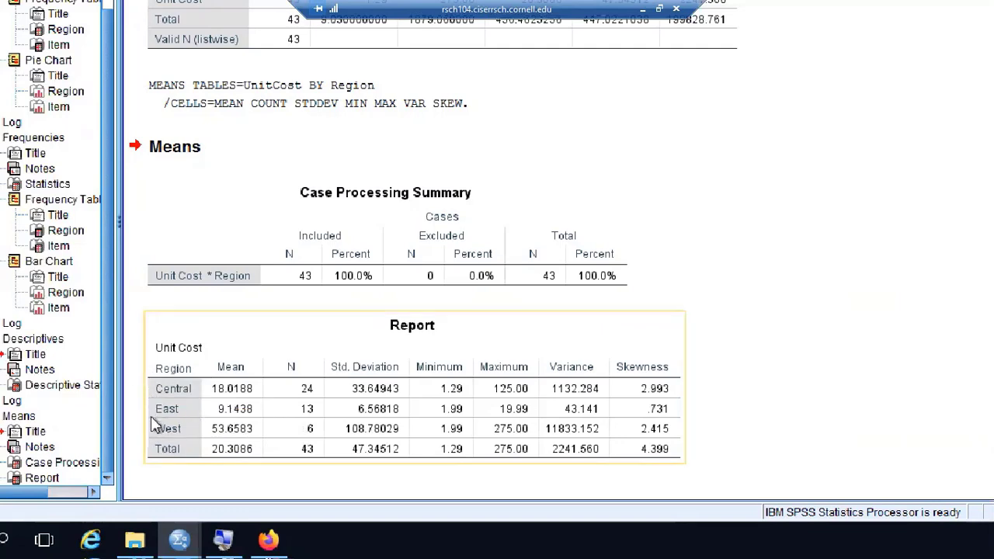
{"action": "left_click", "coordinate": [128, 400]}
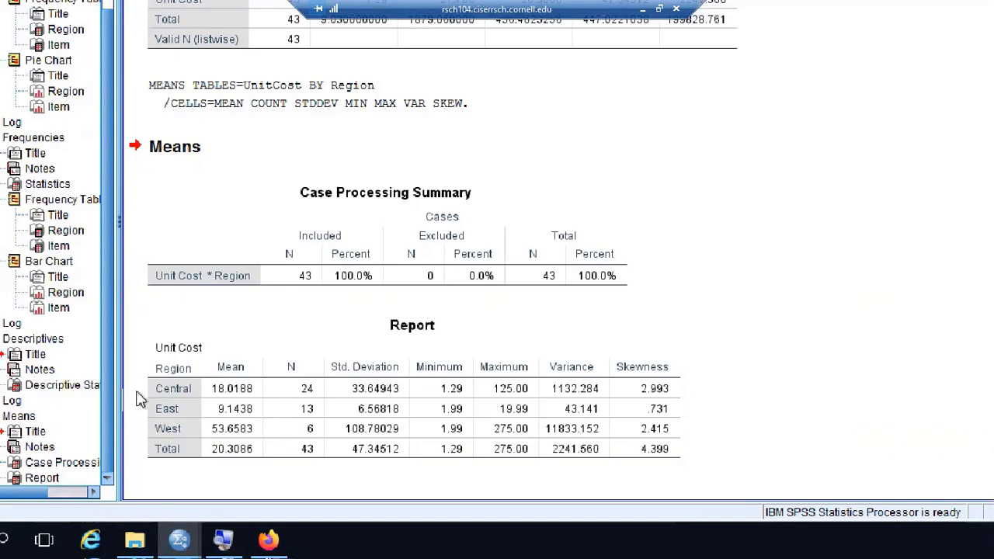
{"action": "left_click", "coordinate": [148, 394]}
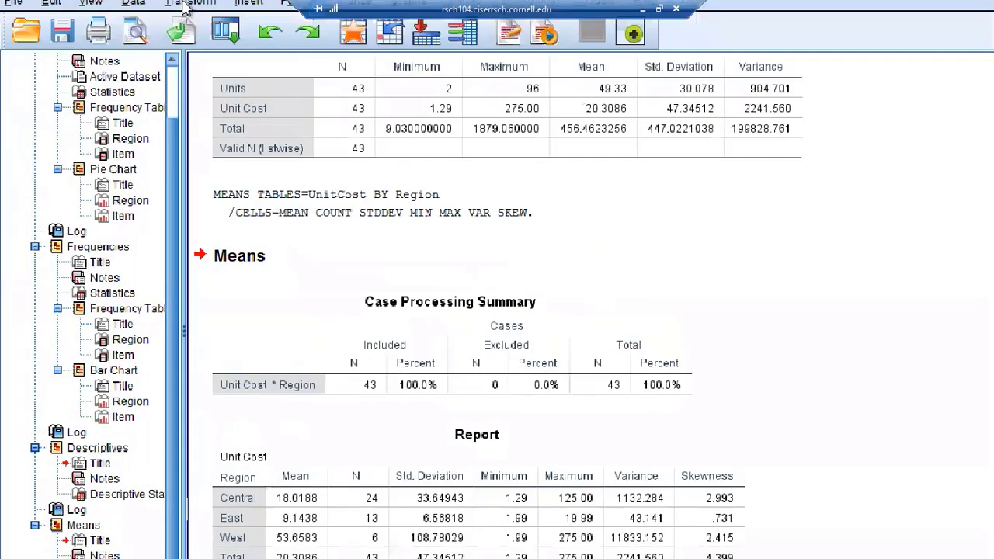
- Switch from the output viewer to the Untitled2 [DataSet1] data editor
{"action": "mouse_move", "coordinate": [219, 540]}
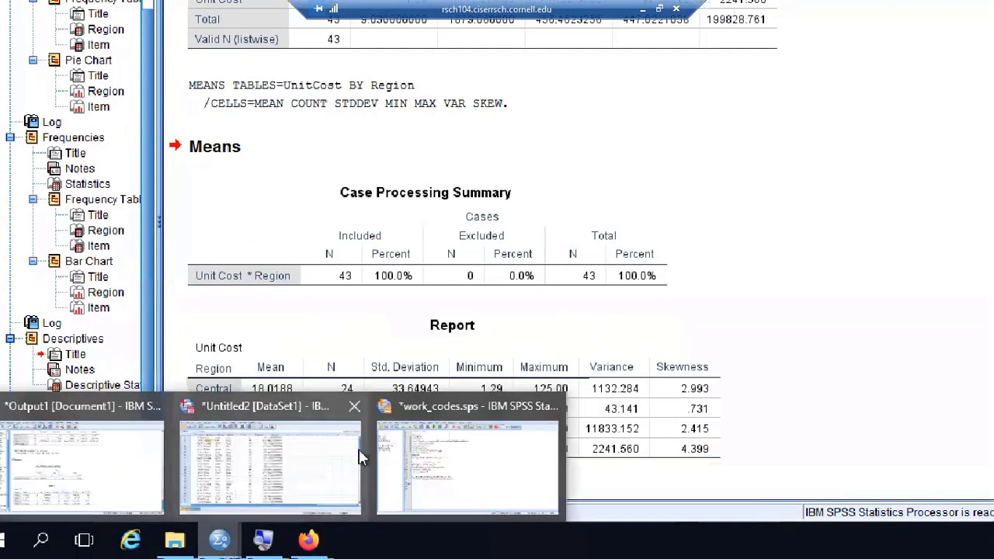
{"action": "left_click", "coordinate": [311, 455]}
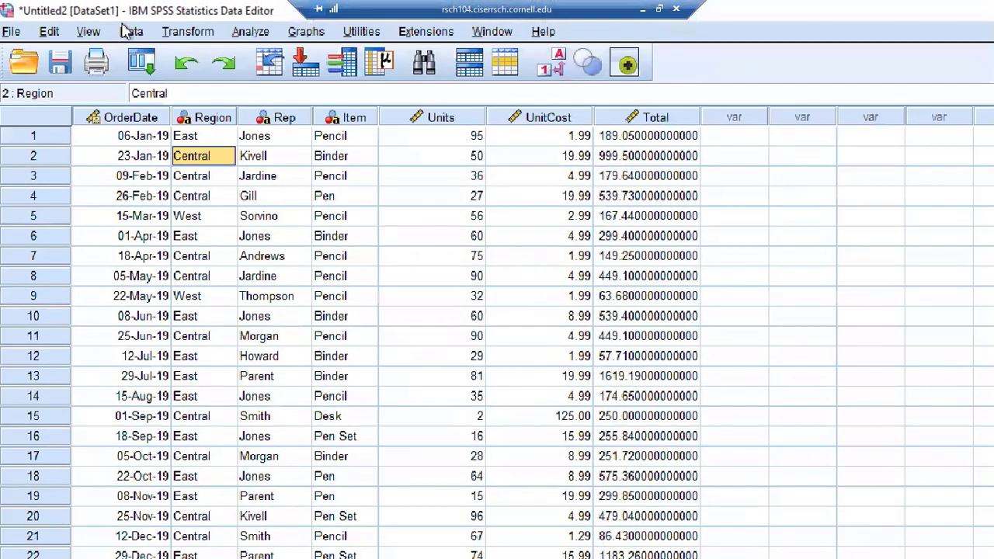
{"action": "left_click", "coordinate": [260, 35]}
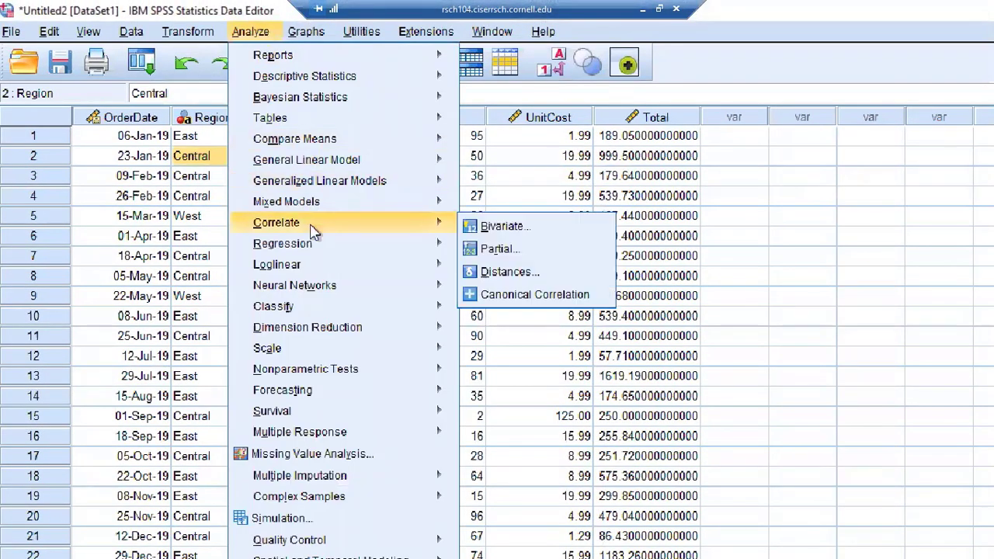
{"action": "mouse_move", "coordinate": [308, 145]}
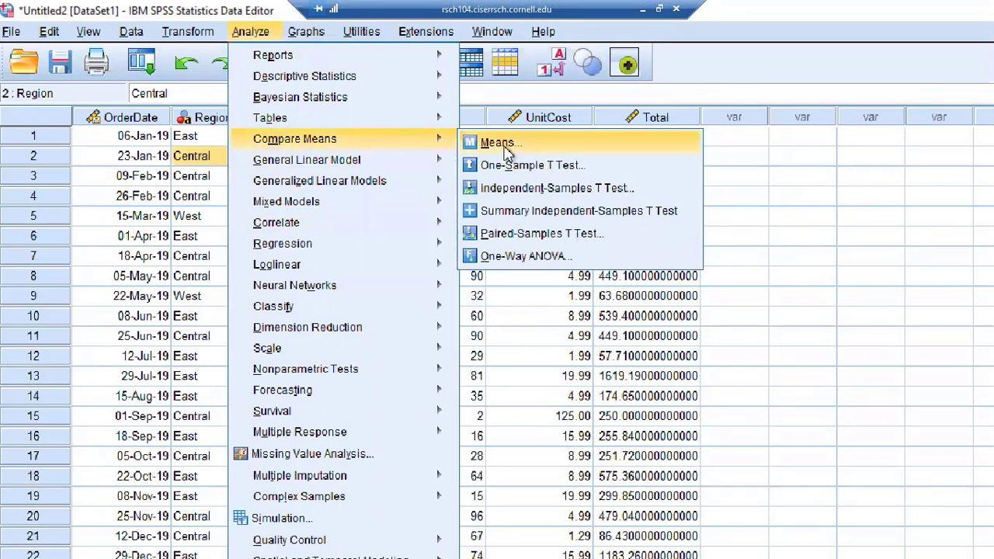
{"action": "left_click", "coordinate": [583, 264]}
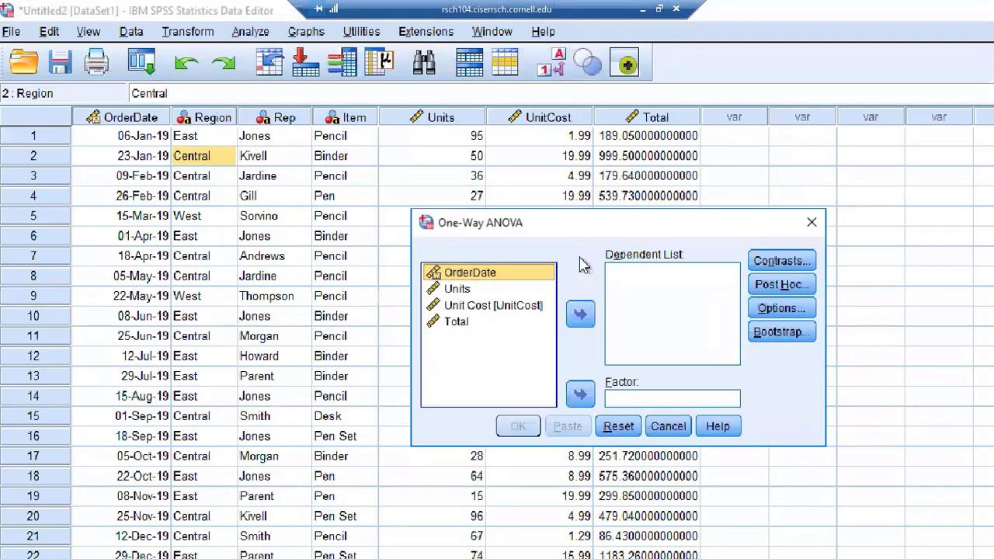
{"action": "left_click", "coordinate": [494, 307]}
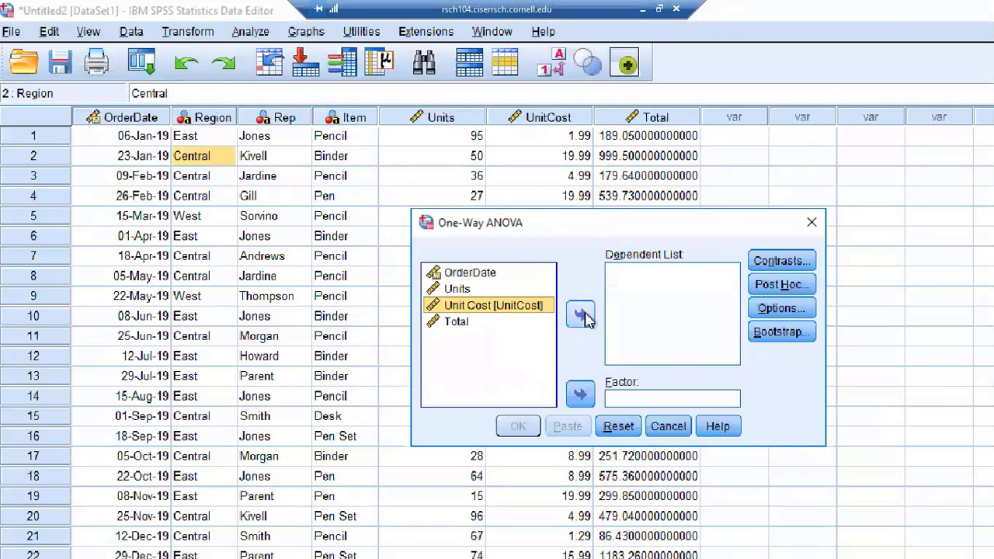
{"action": "left_click", "coordinate": [581, 315]}
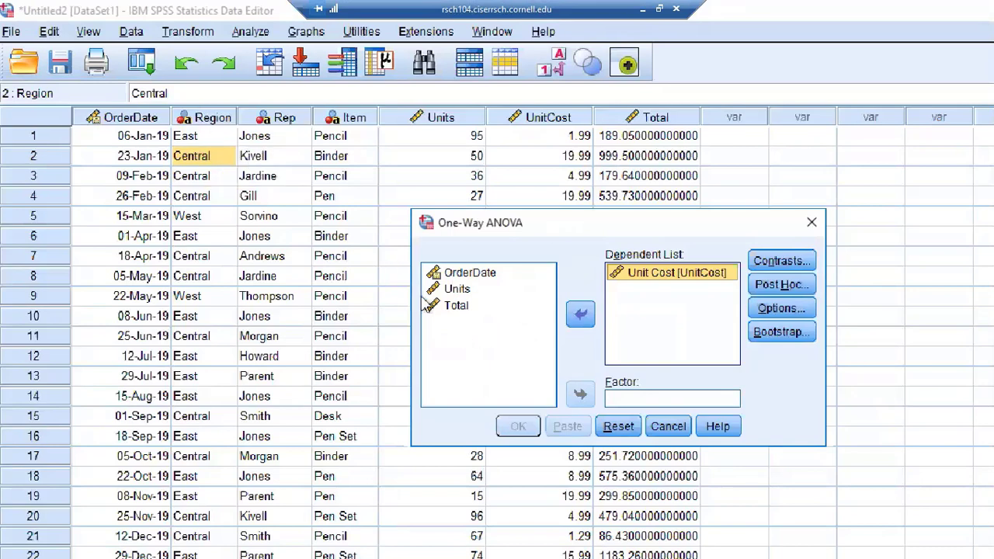
{"action": "left_click", "coordinate": [672, 401]}
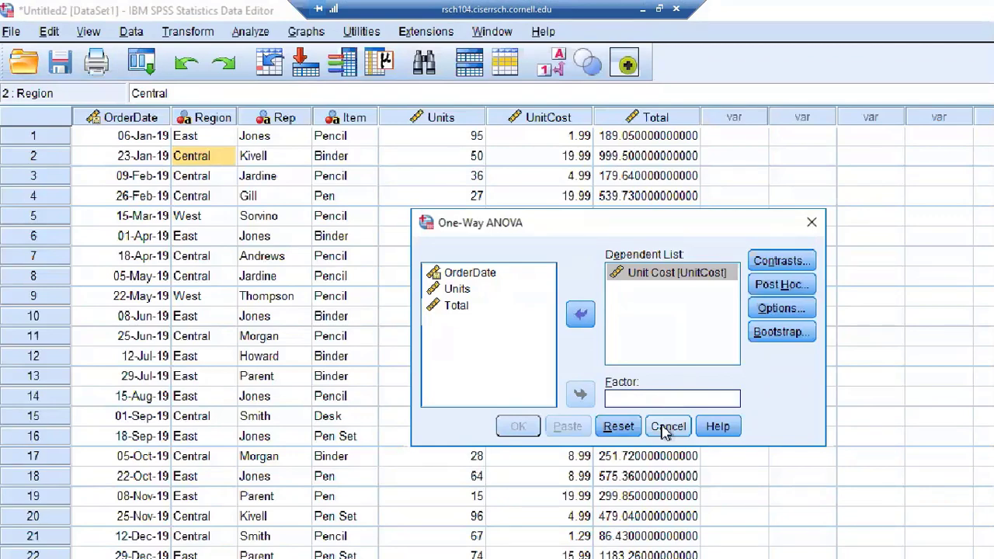
{"action": "left_click", "coordinate": [668, 426]}
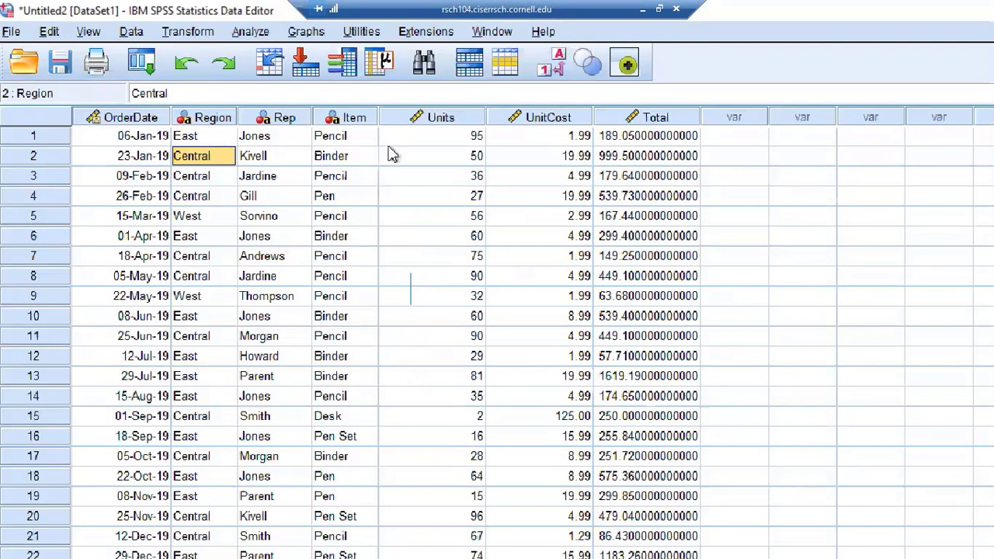
{"action": "left_click", "coordinate": [250, 31]}
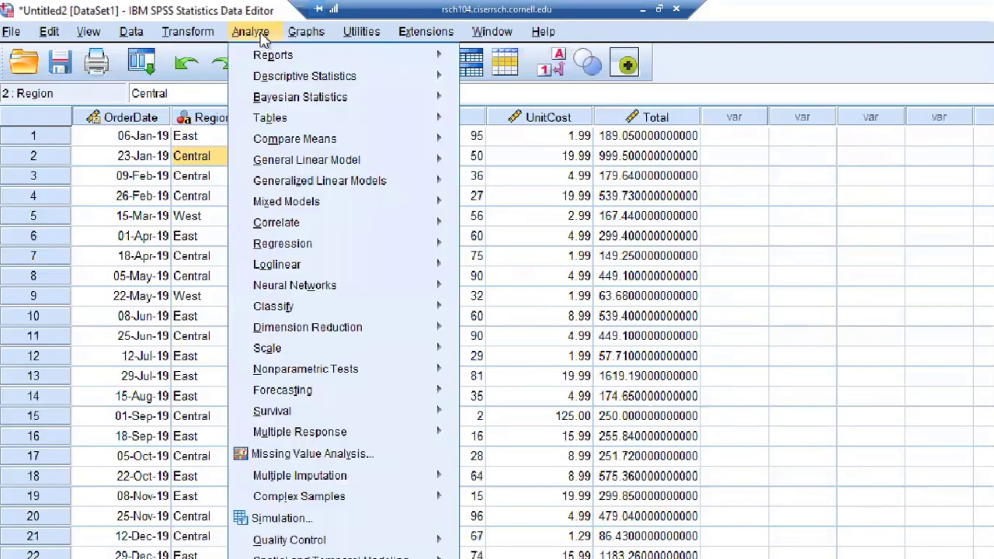
{"action": "mouse_move", "coordinate": [404, 143]}
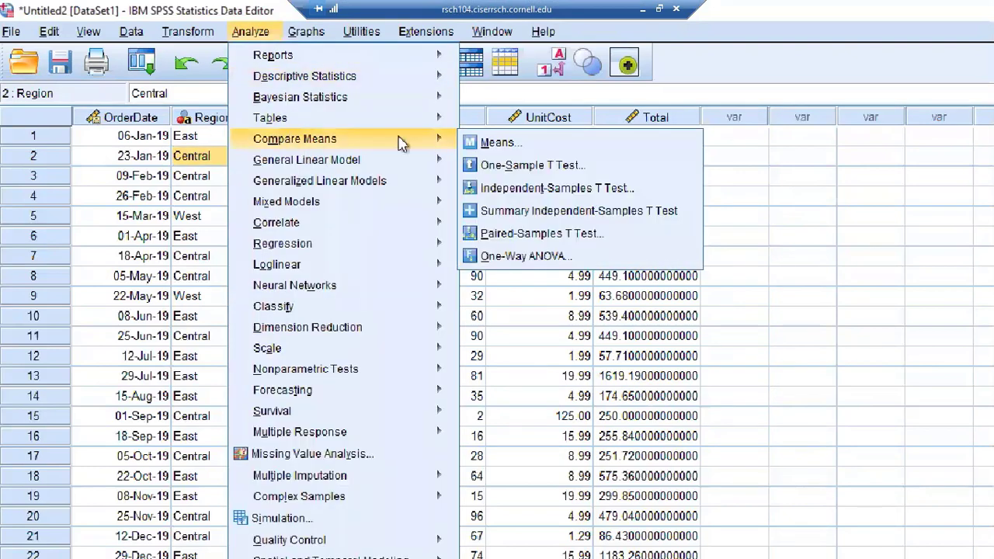
{"action": "left_click", "coordinate": [541, 255]}
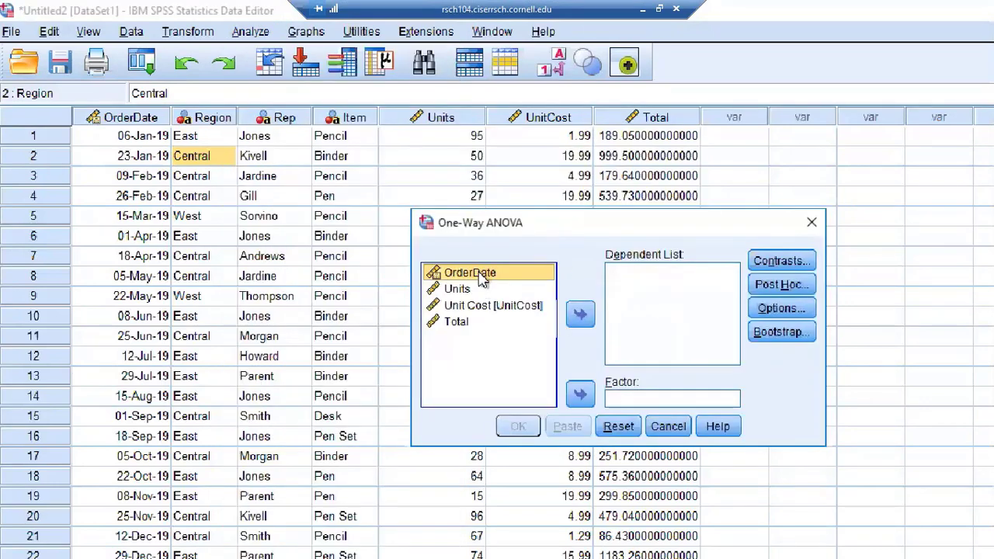
{"action": "left_click_drag", "start_coordinate": [477, 276], "coordinate": [478, 311]}
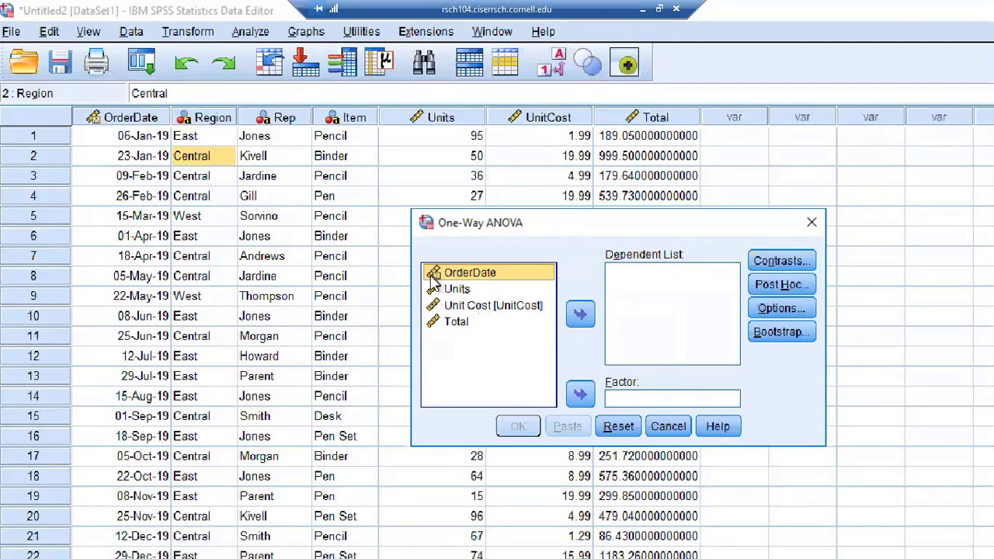
{"action": "left_click", "coordinate": [811, 226]}
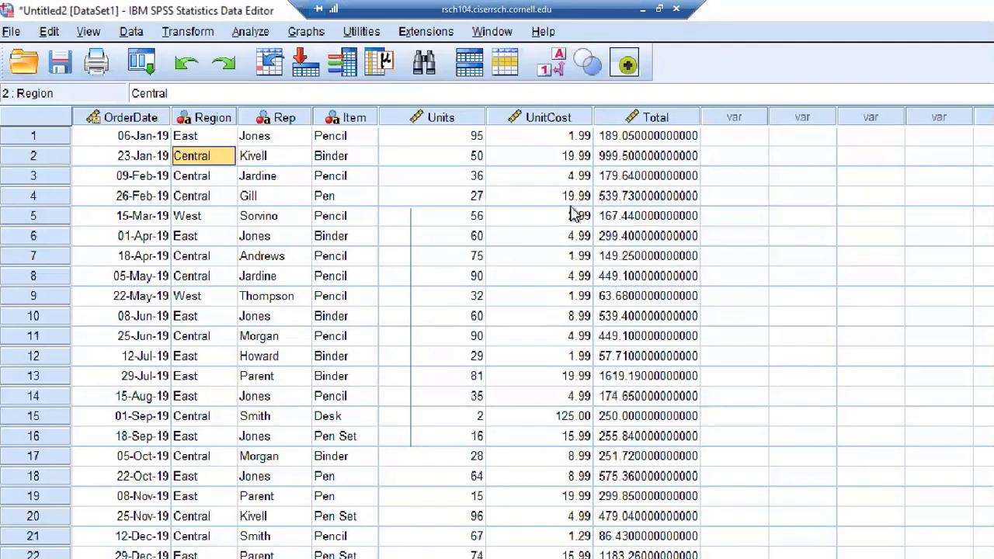
- Examine the text values in the Region and Item columns and the empty column after Total
{"action": "left_click", "coordinate": [434, 136]}
{"action": "left_click", "coordinate": [221, 139]}
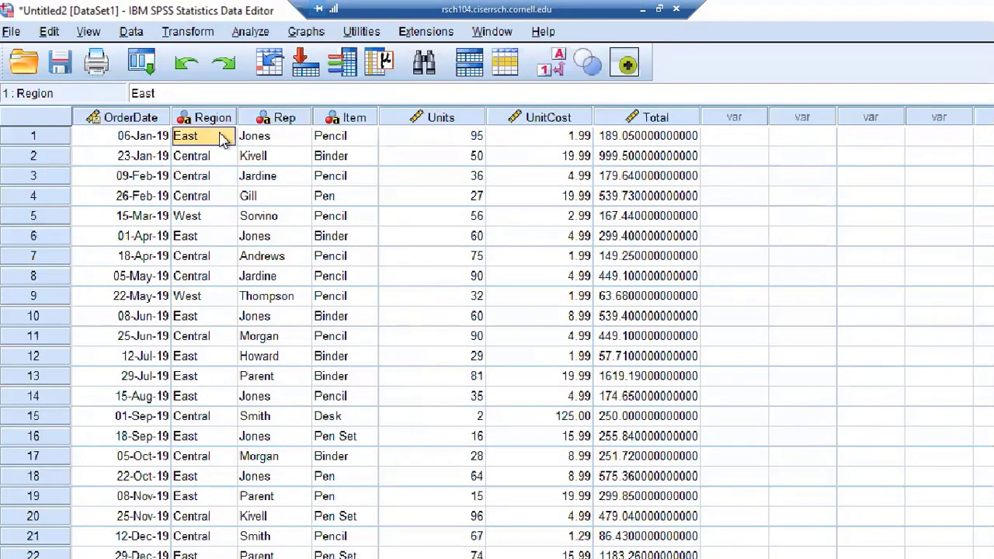
{"action": "left_click", "coordinate": [338, 141]}
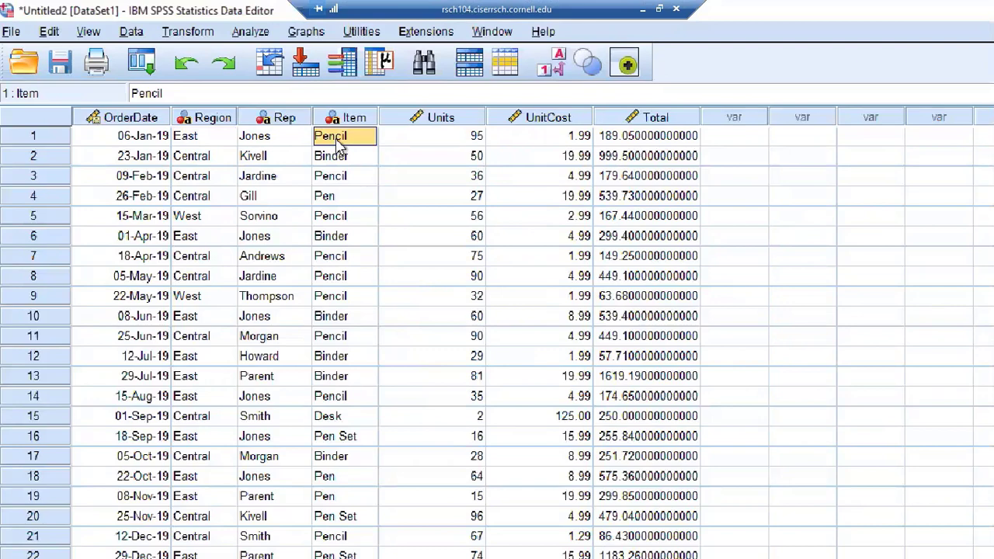
{"action": "left_click", "coordinate": [229, 141]}
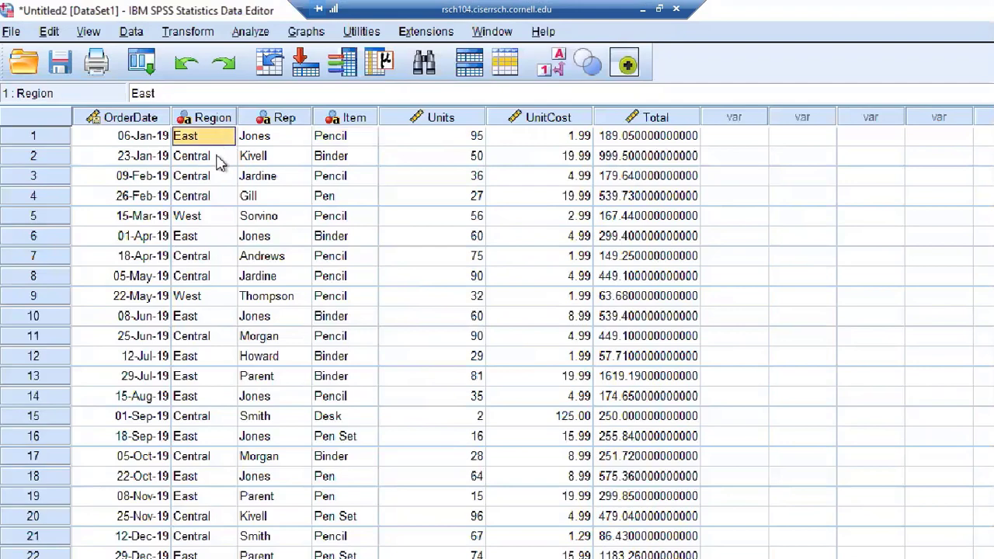
{"action": "left_click", "coordinate": [219, 159]}
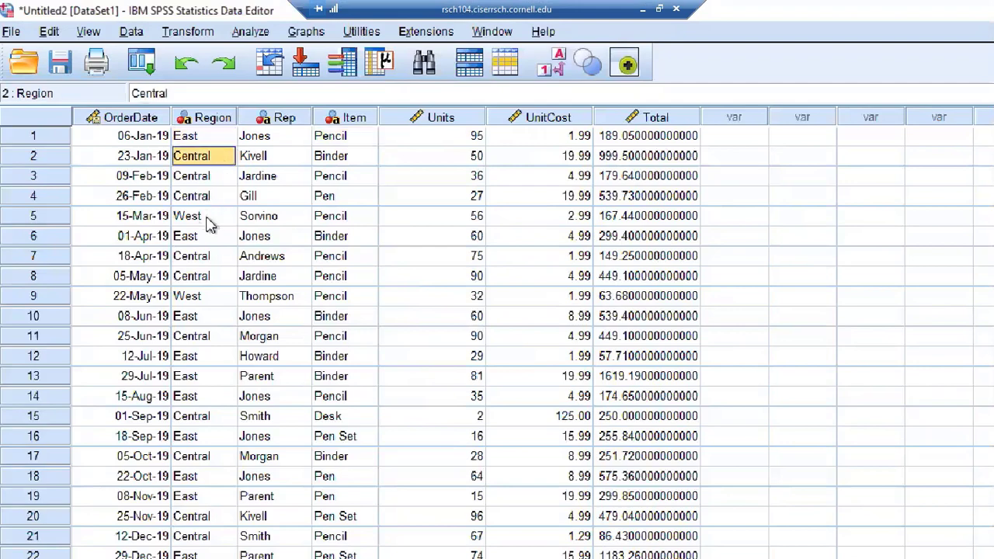
{"action": "left_click", "coordinate": [210, 222]}
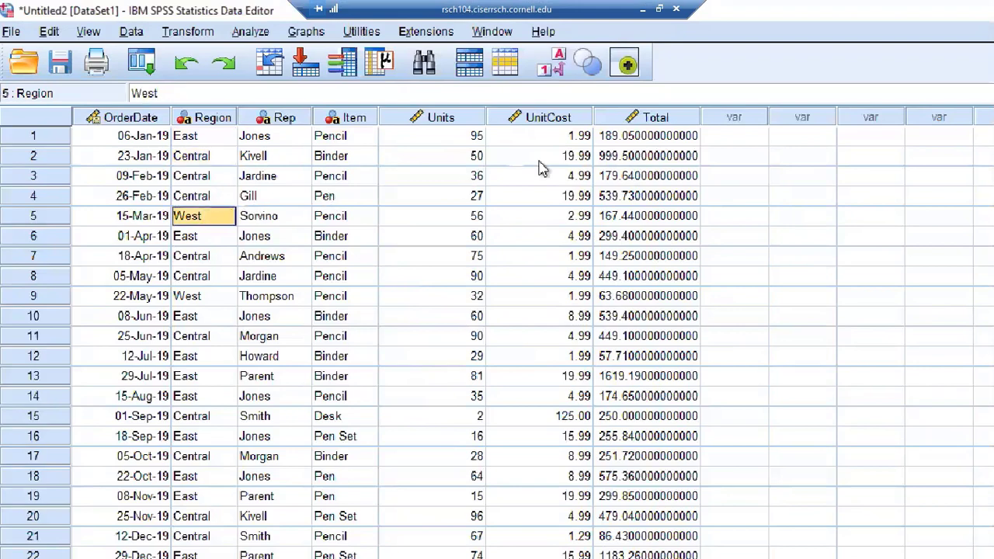
{"action": "left_click", "coordinate": [726, 139]}
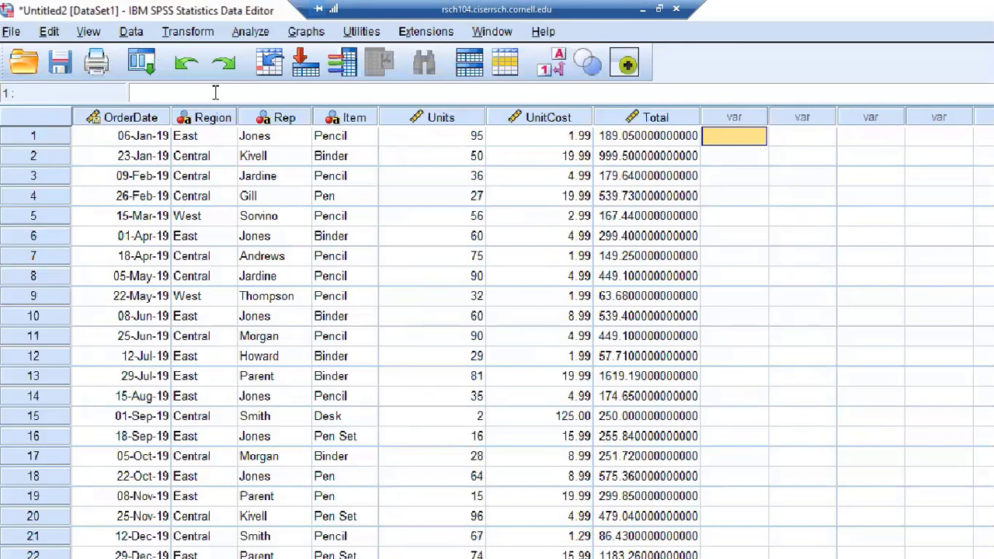
{"action": "left_click", "coordinate": [216, 157]}
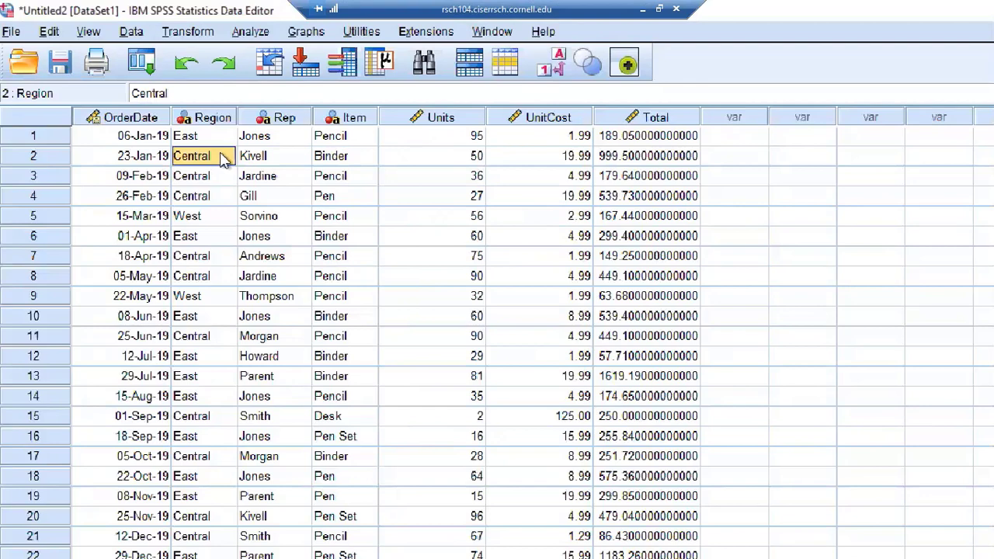
{"action": "left_click", "coordinate": [215, 223]}
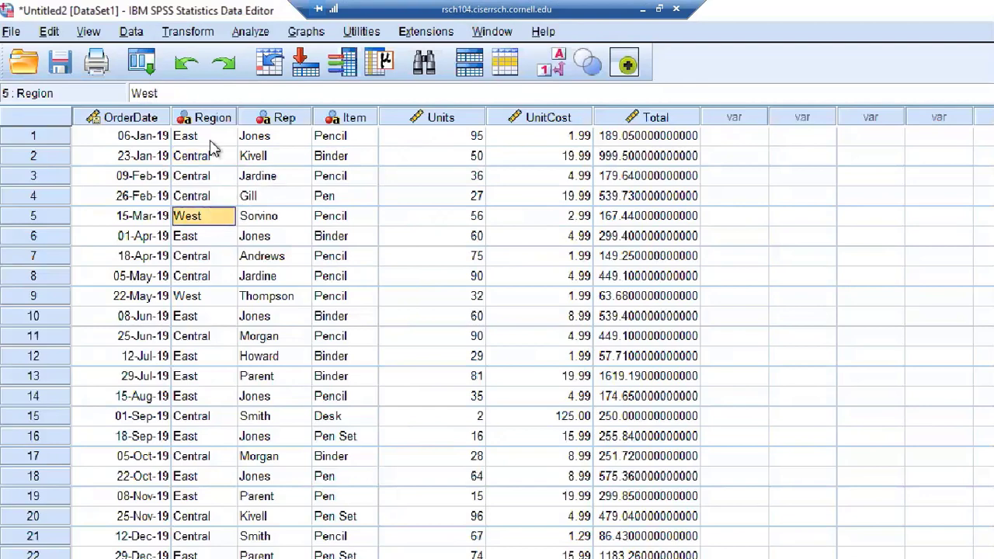
- Start a Recode into Different Variables transformation with Region as the input variable
{"action": "left_click", "coordinate": [191, 36]}
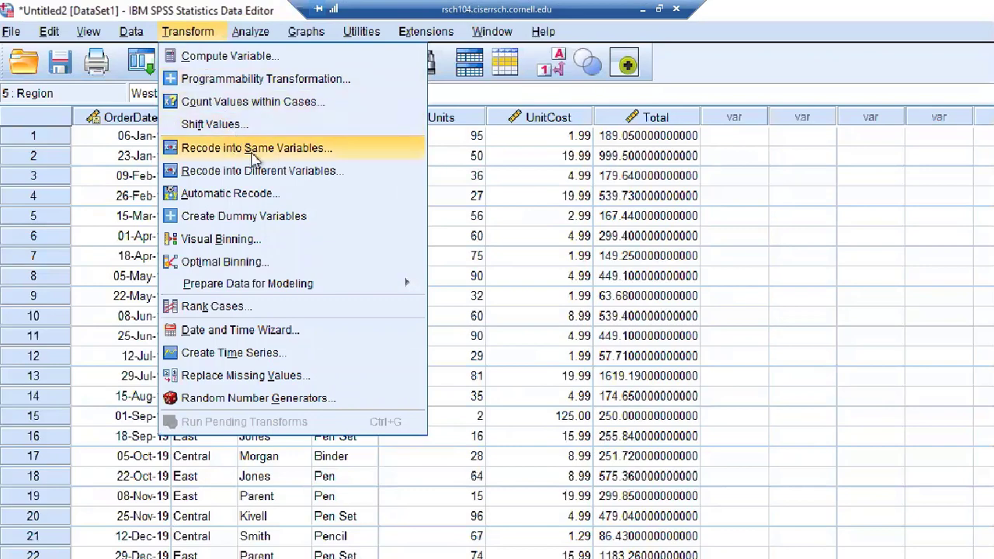
{"action": "left_click", "coordinate": [359, 178]}
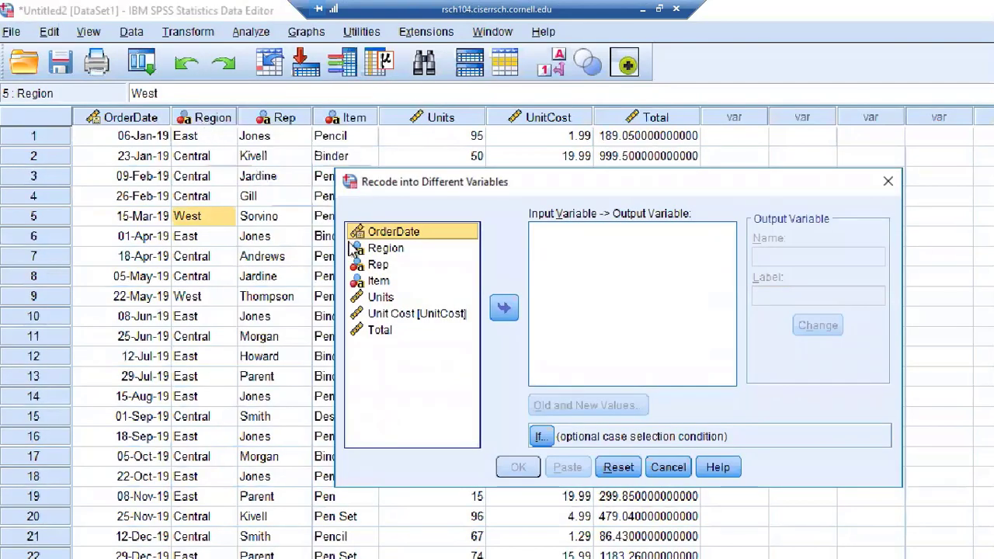
{"action": "left_click", "coordinate": [386, 249]}
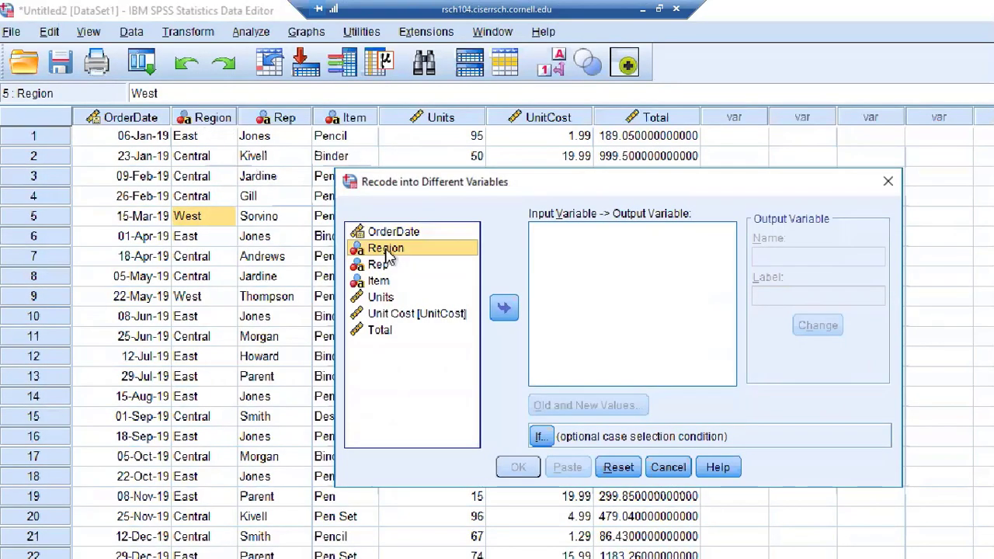
{"action": "left_click", "coordinate": [504, 309]}
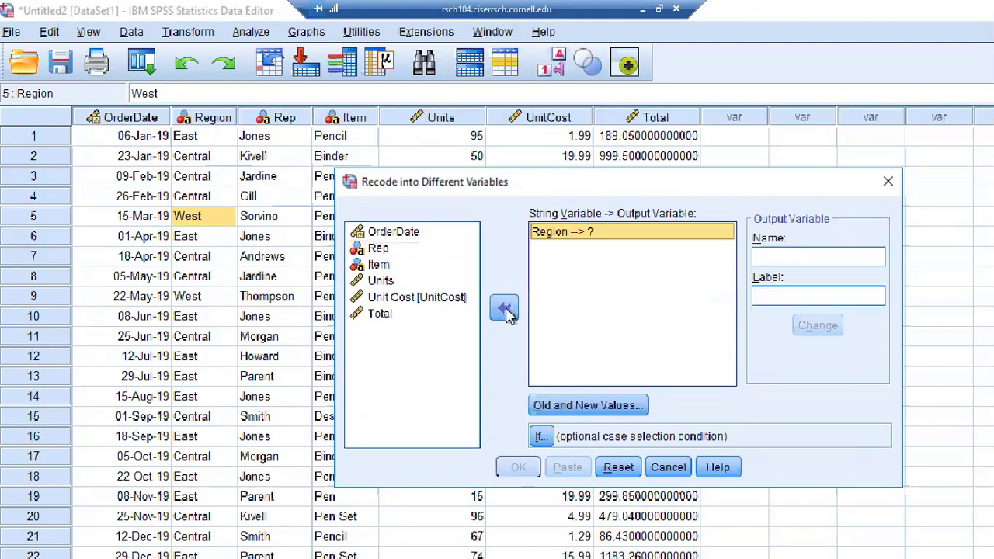
- Name the output variable Region_N with the label Numeric Region and apply it to the Region recode
{"action": "left_click", "coordinate": [793, 258]}
{"action": "type", "text": "Re"}
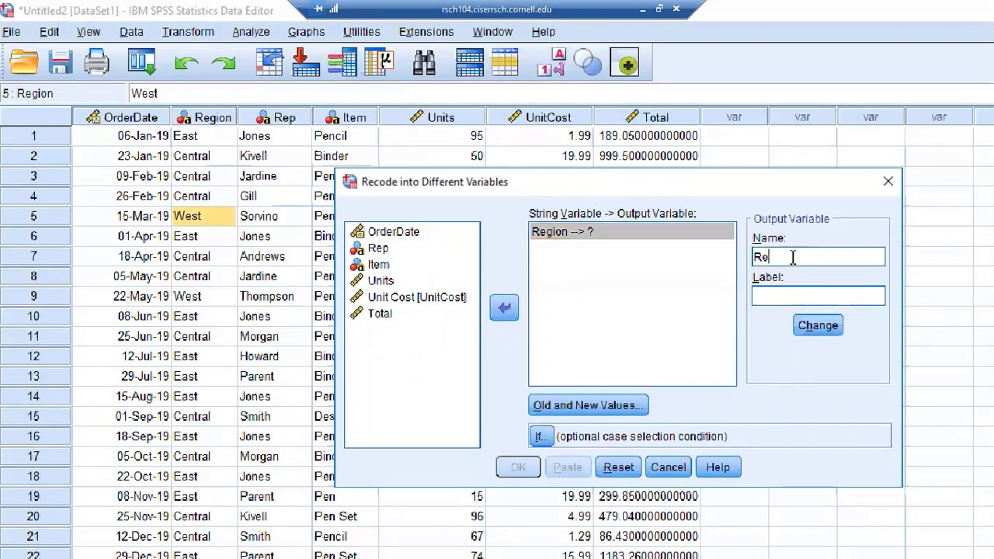
{"action": "type", "text": "gion_N"}
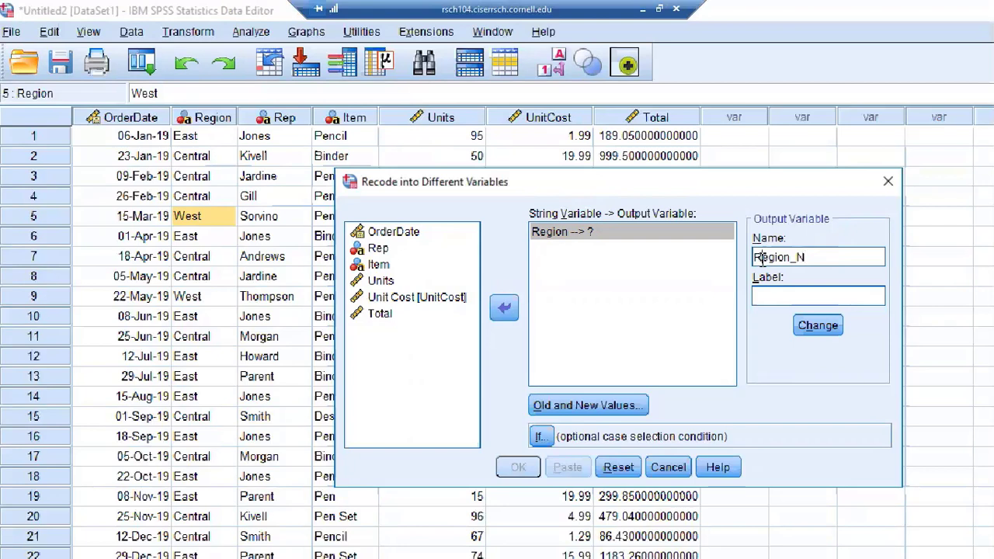
{"action": "left_click", "coordinate": [794, 257]}
{"action": "left_click", "coordinate": [798, 295]}
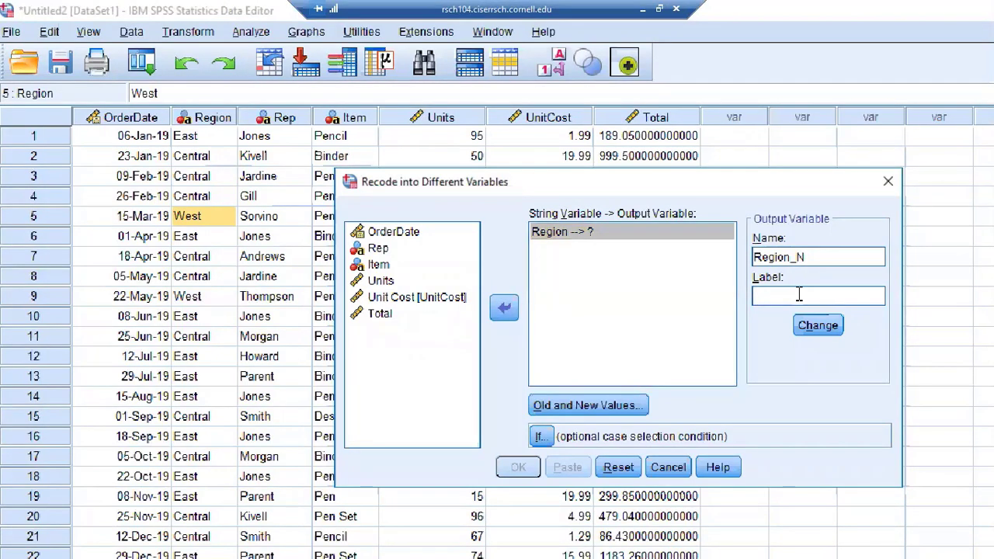
{"action": "type", "text": "Numeric_Region"}
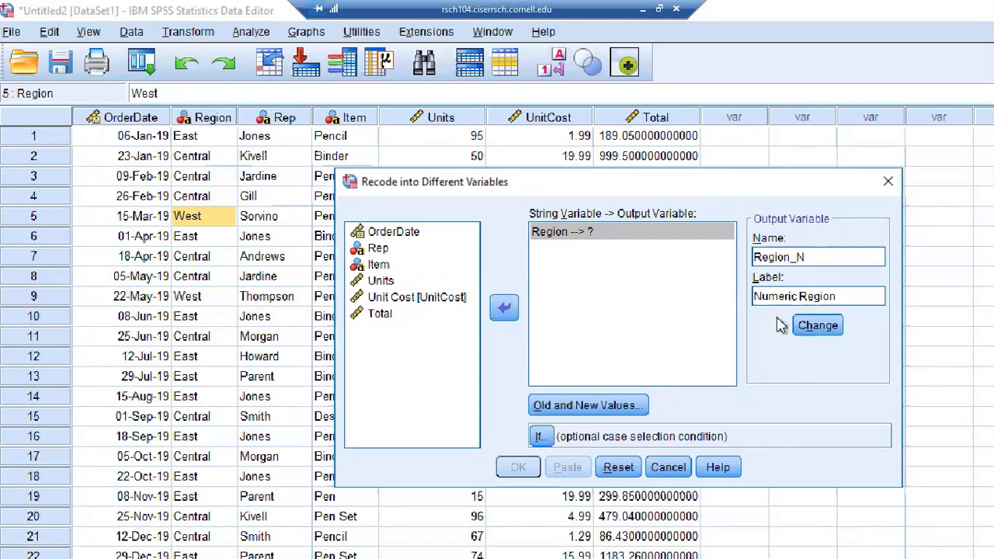
{"action": "left_click", "coordinate": [803, 330]}
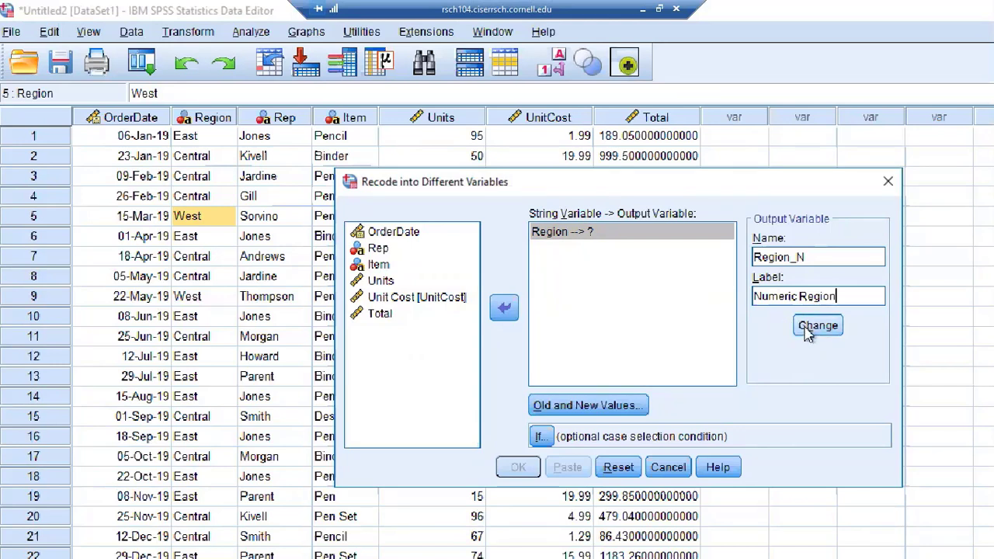
{"action": "left_click", "coordinate": [803, 329]}
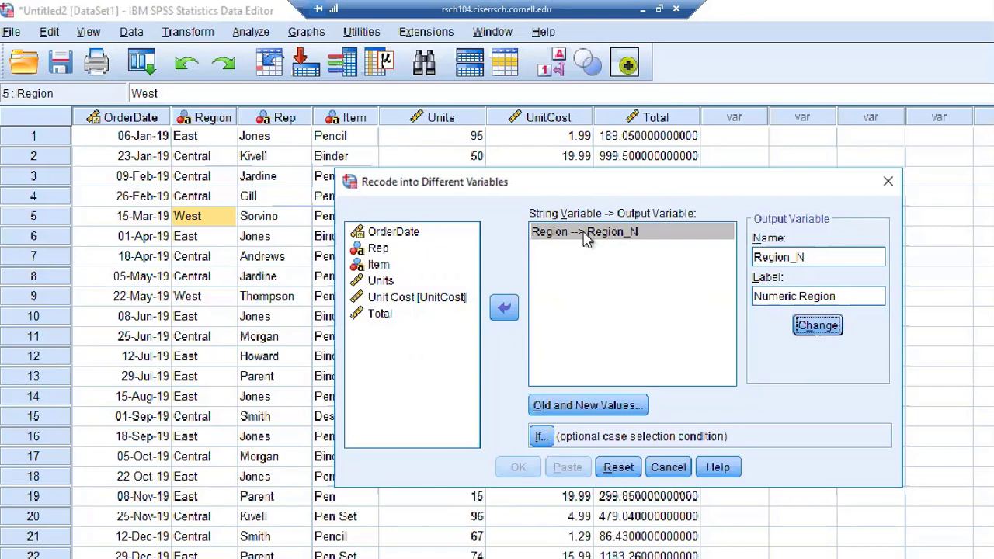
{"action": "left_click", "coordinate": [628, 238]}
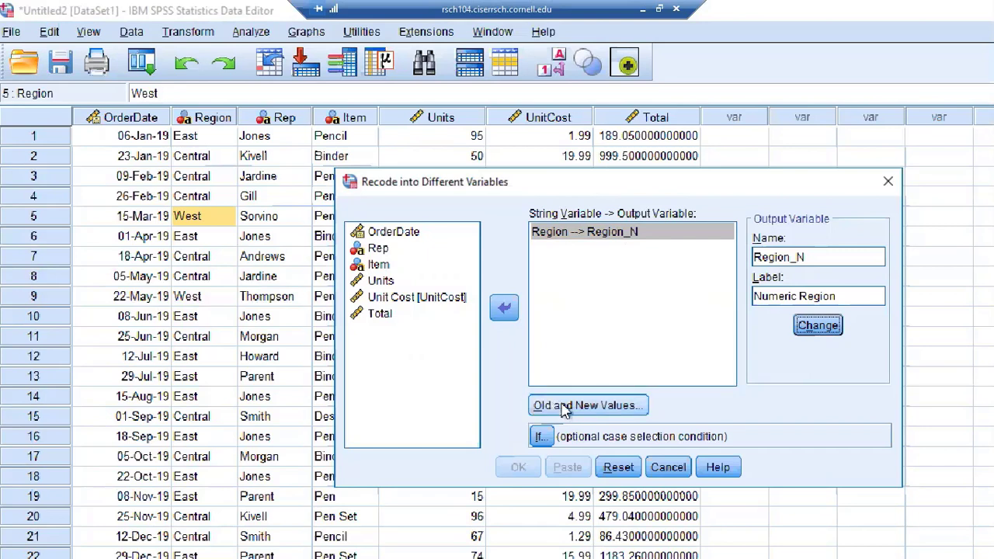
- Open the old and new values for the Region recode and map East to 1
{"action": "left_click", "coordinate": [602, 405]}
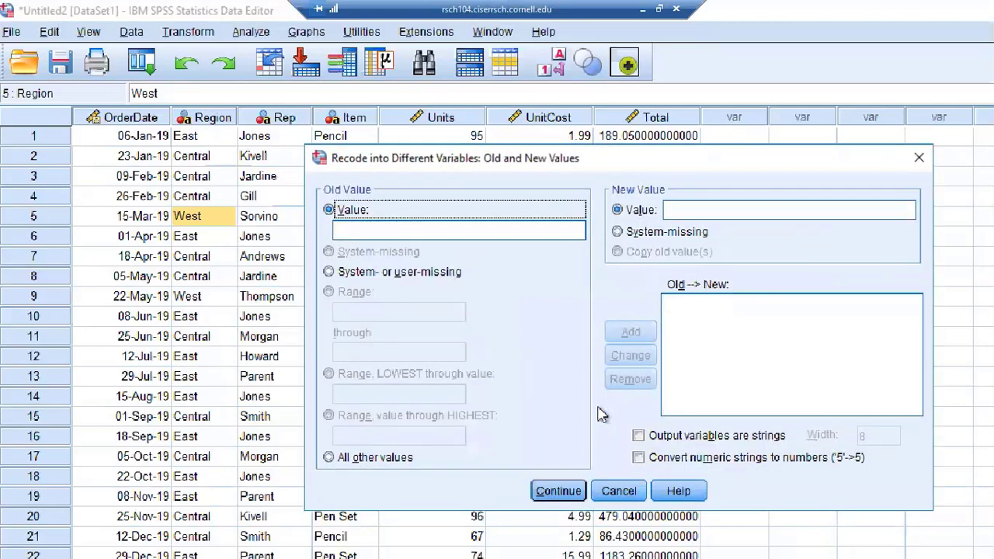
{"action": "left_click", "coordinate": [409, 229]}
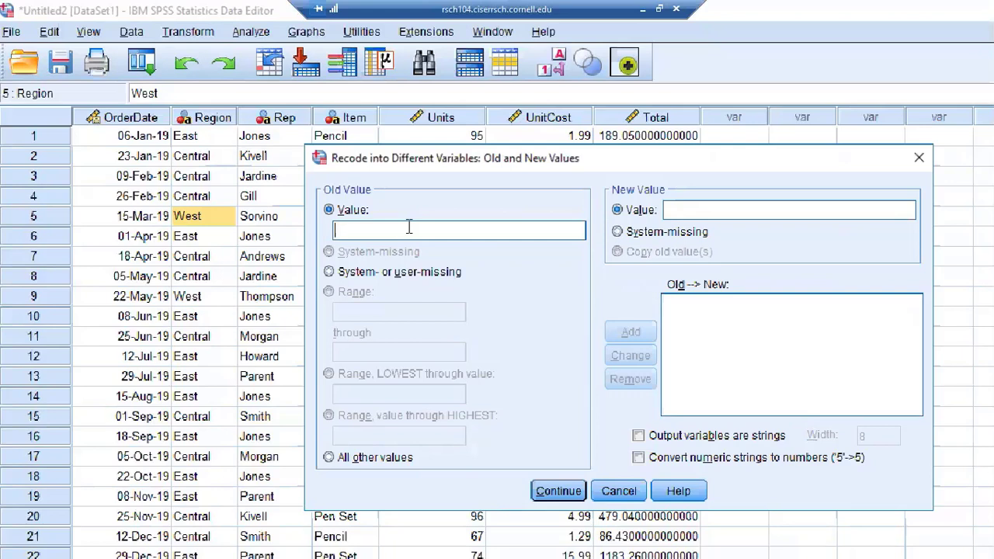
{"action": "type", "text": "East"}
{"action": "left_click", "coordinate": [688, 210]}
{"action": "type", "text": "1"}
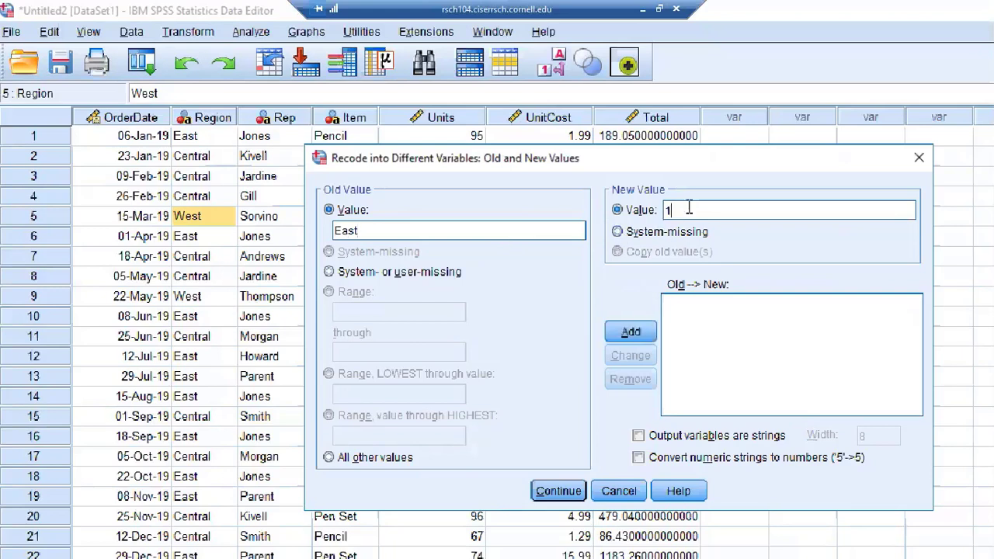
{"action": "left_click", "coordinate": [631, 332]}
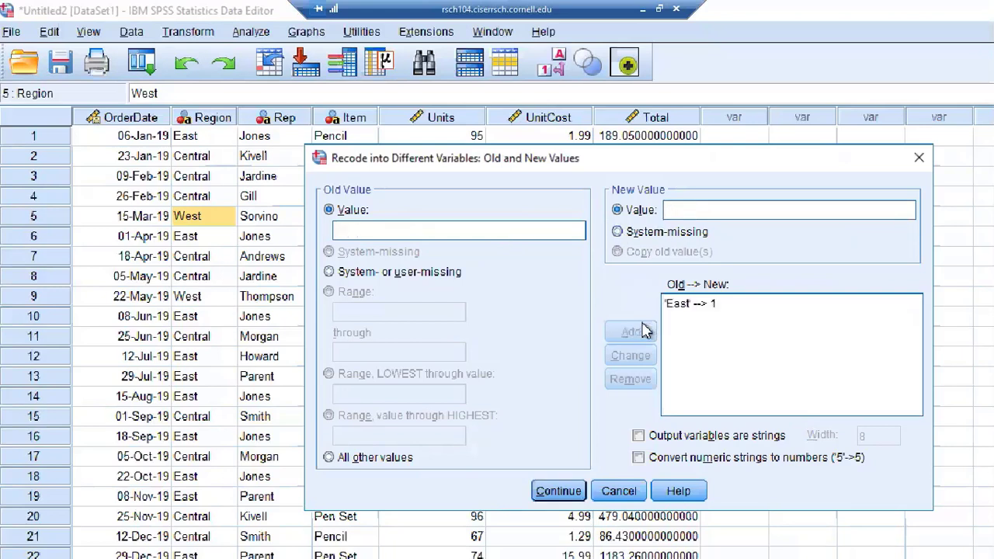
- Map the old value Central to the new value 2 in the Region recode
{"action": "left_click", "coordinate": [514, 233]}
{"action": "type", "text": "Central"}
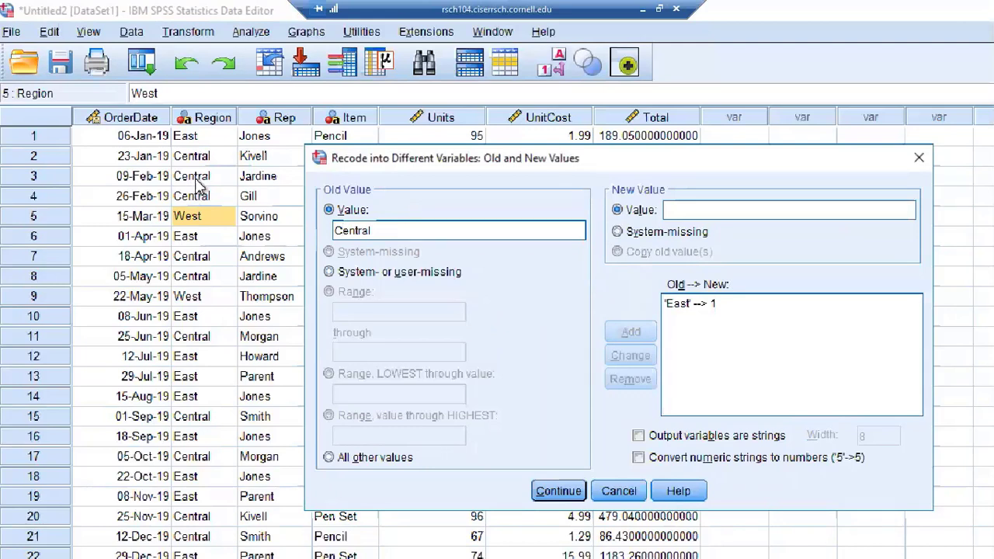
{"action": "left_click", "coordinate": [710, 210]}
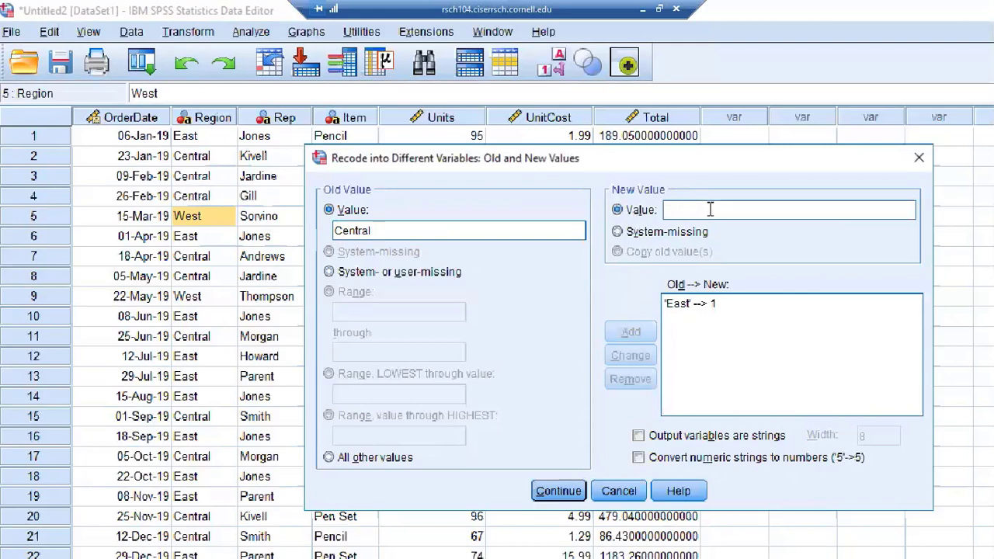
{"action": "type", "text": "2"}
{"action": "left_click", "coordinate": [631, 332]}
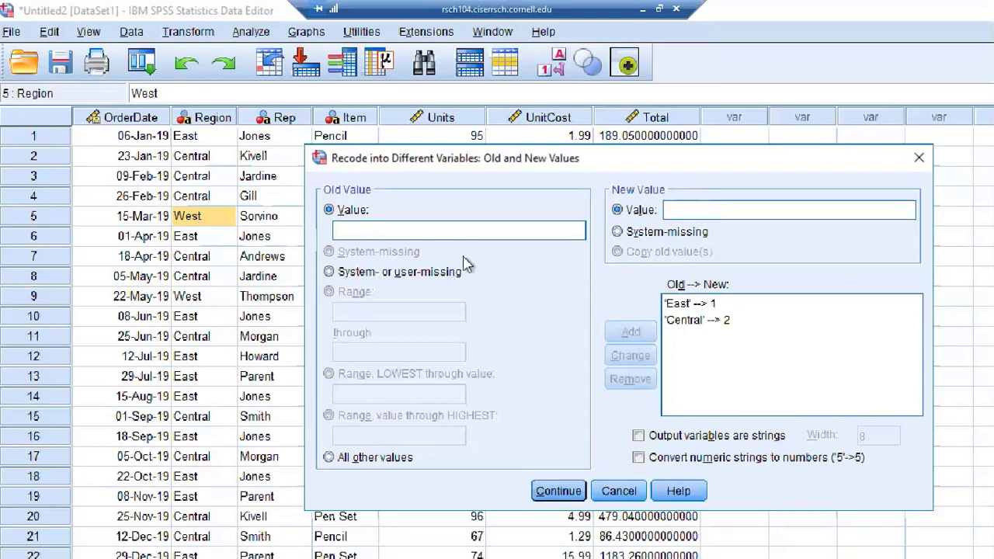
- Map the old value West to 3, accept the value mappings and run the recode into Region_N
{"action": "left_click", "coordinate": [420, 234]}
{"action": "type", "text": "West"}
{"action": "left_click", "coordinate": [688, 211]}
{"action": "type", "text": "3"}
{"action": "right_click", "coordinate": [592, 292]}
{"action": "left_click", "coordinate": [648, 334]}
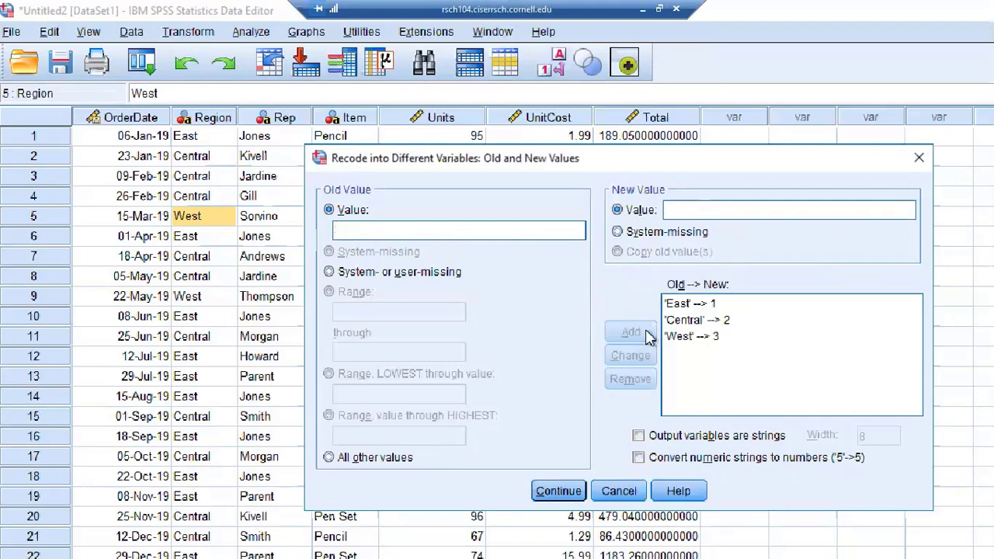
{"action": "left_click", "coordinate": [578, 492]}
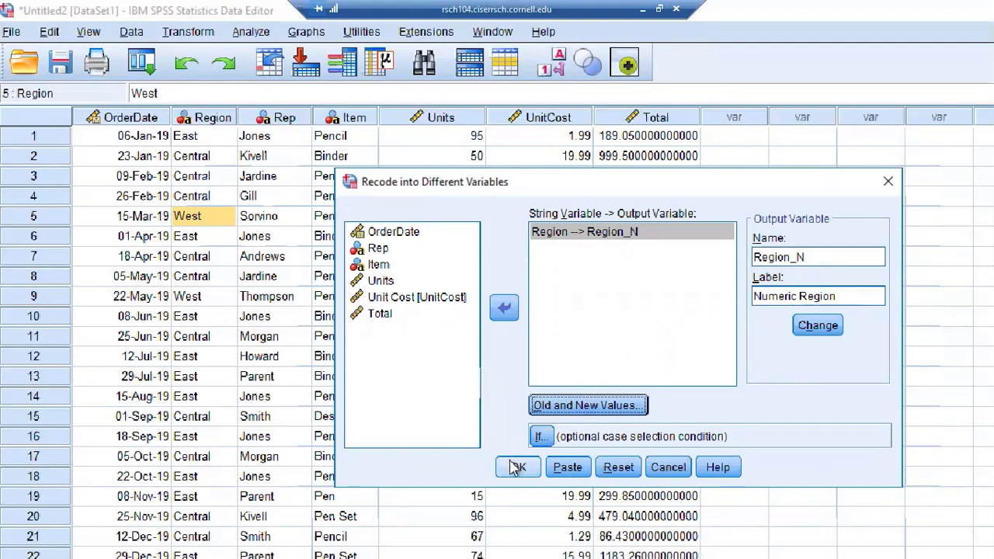
{"action": "left_click", "coordinate": [516, 467]}
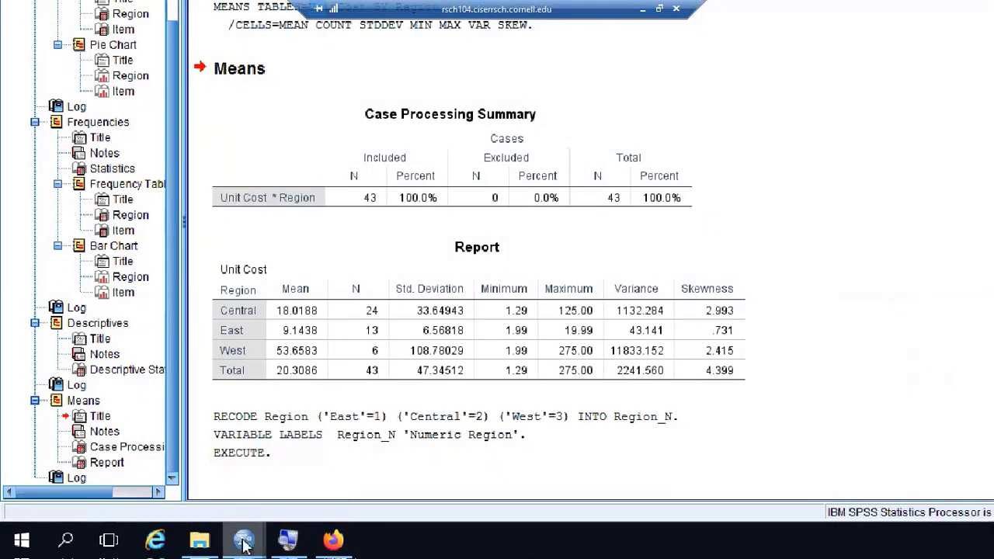
- Return to the Untitled2 [DataSet1] data editor and compare Region with Region_N in rows 1, 2 and 5
{"action": "mouse_move", "coordinate": [241, 536]}
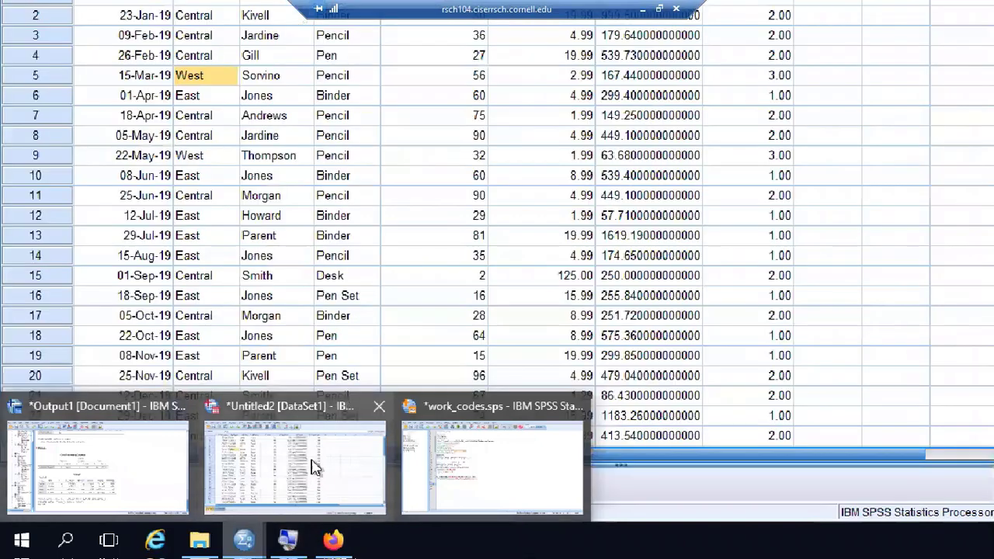
{"action": "left_click", "coordinate": [315, 469]}
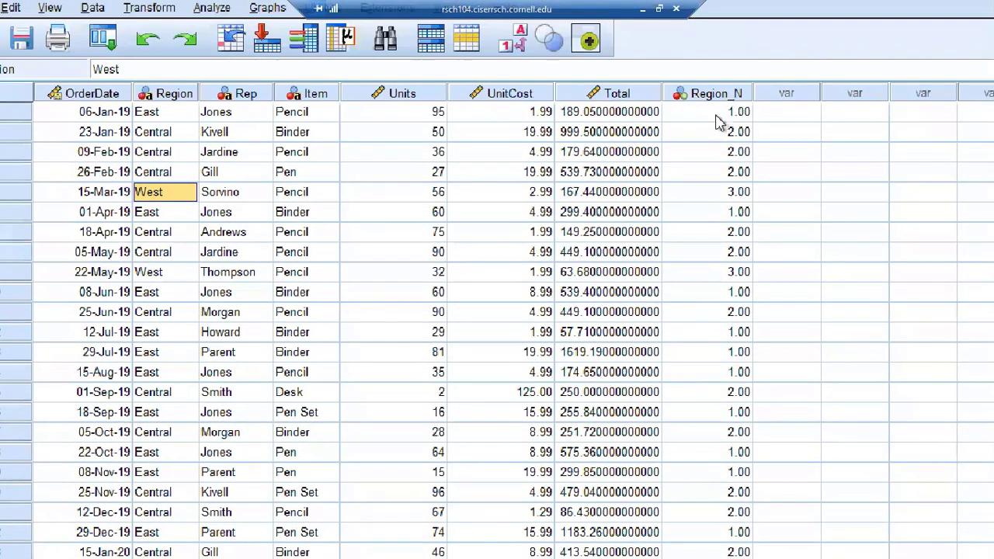
{"action": "left_click", "coordinate": [145, 115]}
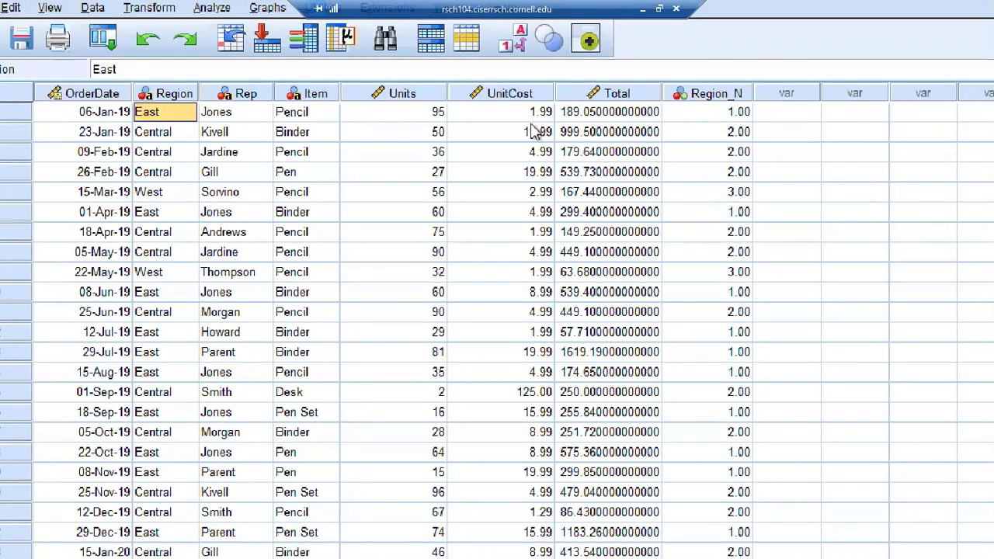
{"action": "left_click", "coordinate": [682, 114]}
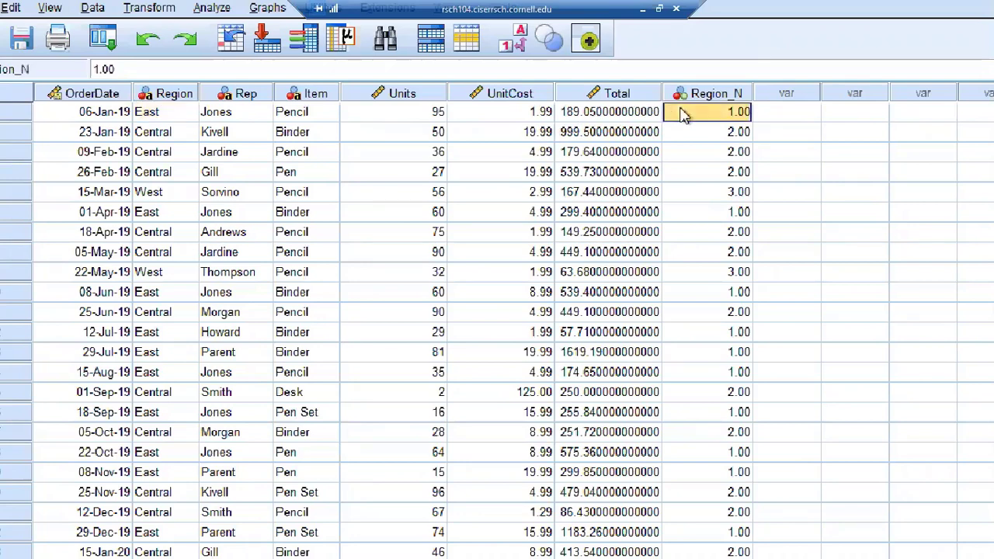
{"action": "left_click", "coordinate": [156, 133]}
{"action": "left_click", "coordinate": [697, 138]}
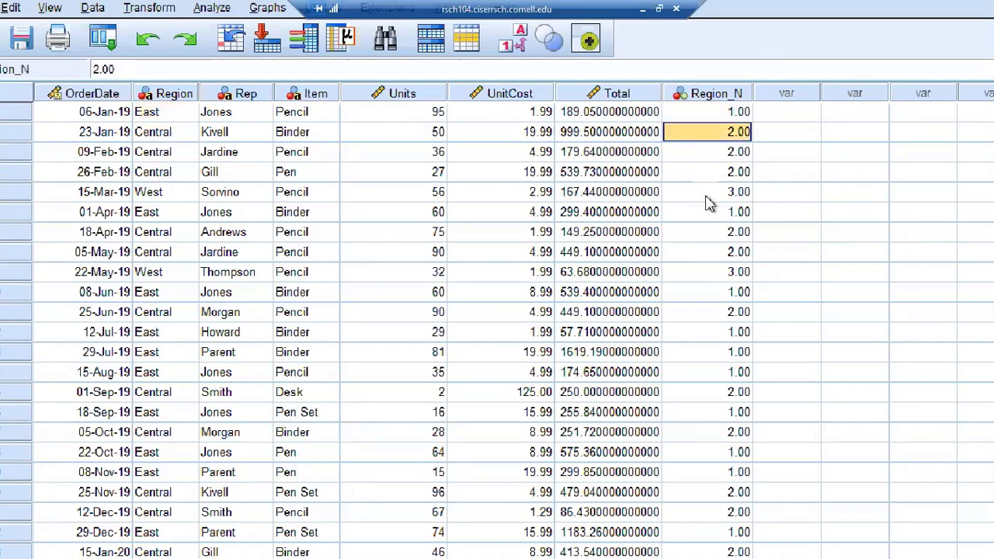
{"action": "left_click", "coordinate": [703, 193]}
{"action": "left_click", "coordinate": [148, 194]}
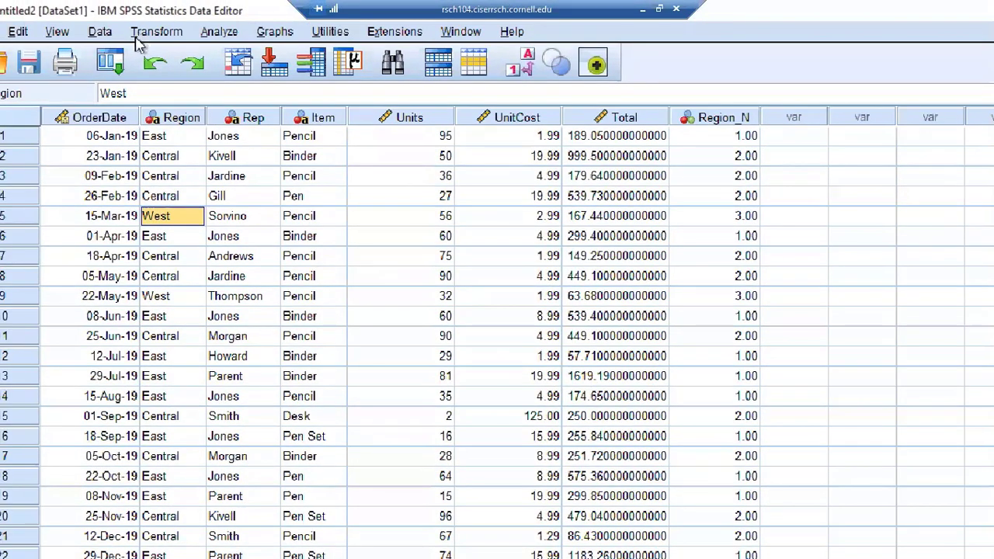
- Reopen the Region into Region_N recode and paste its commands into the work_codes.sps syntax file
{"action": "left_click", "coordinate": [146, 10]}
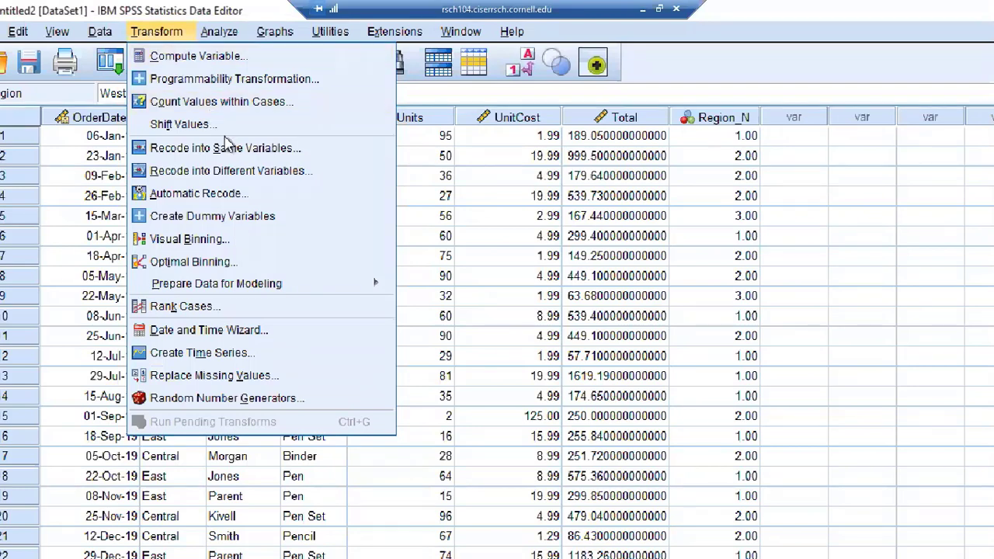
{"action": "left_click", "coordinate": [241, 171]}
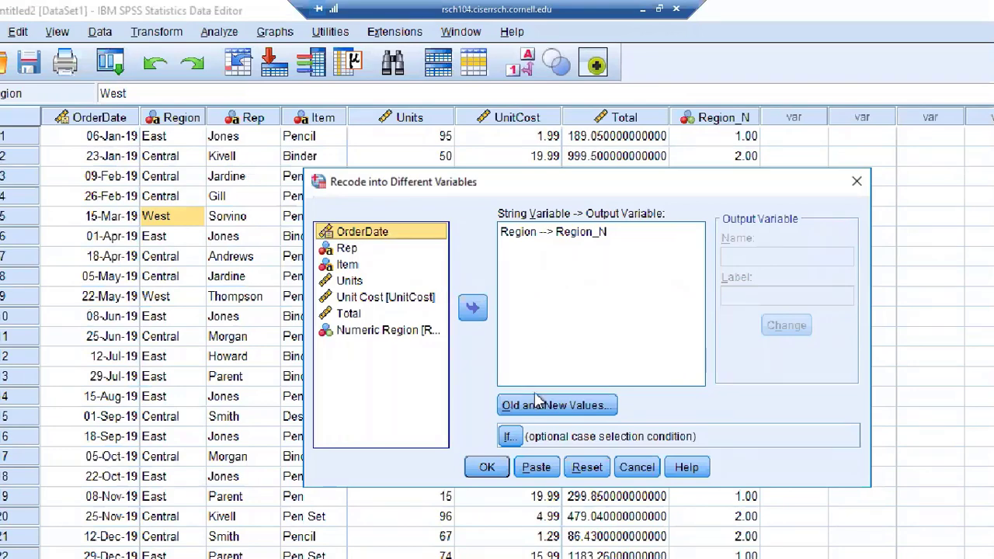
{"action": "left_click", "coordinate": [537, 469]}
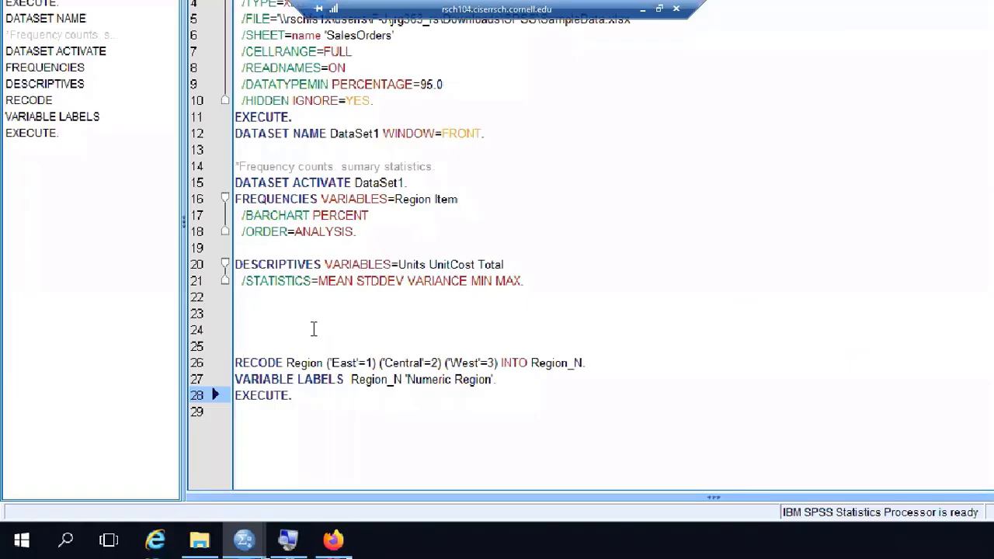
- Add the comment "*Convert region into numeric variable." above the RECODE command in the syntax file
{"action": "left_click", "coordinate": [309, 335]}
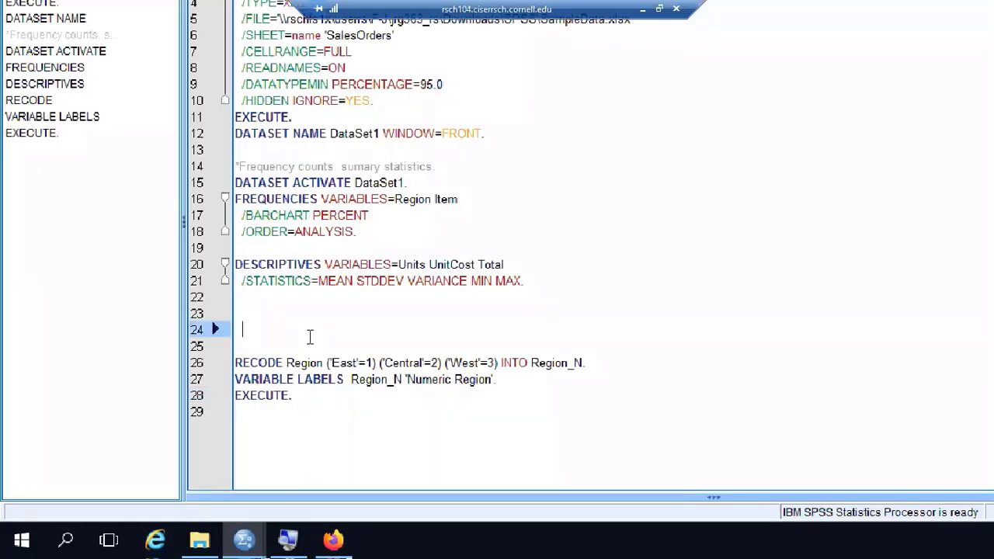
{"action": "key", "text": "Return"}
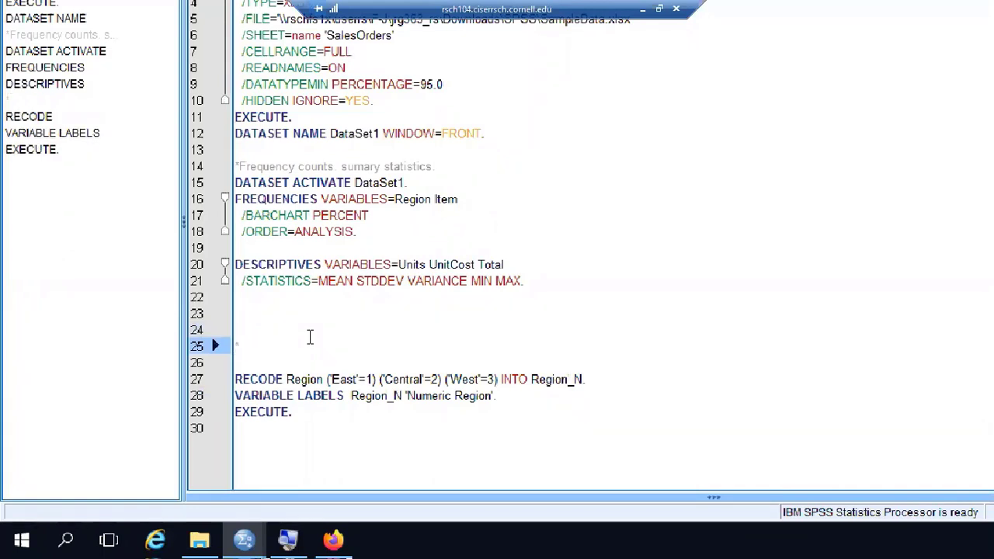
{"action": "type", "text": "Convert region in"}
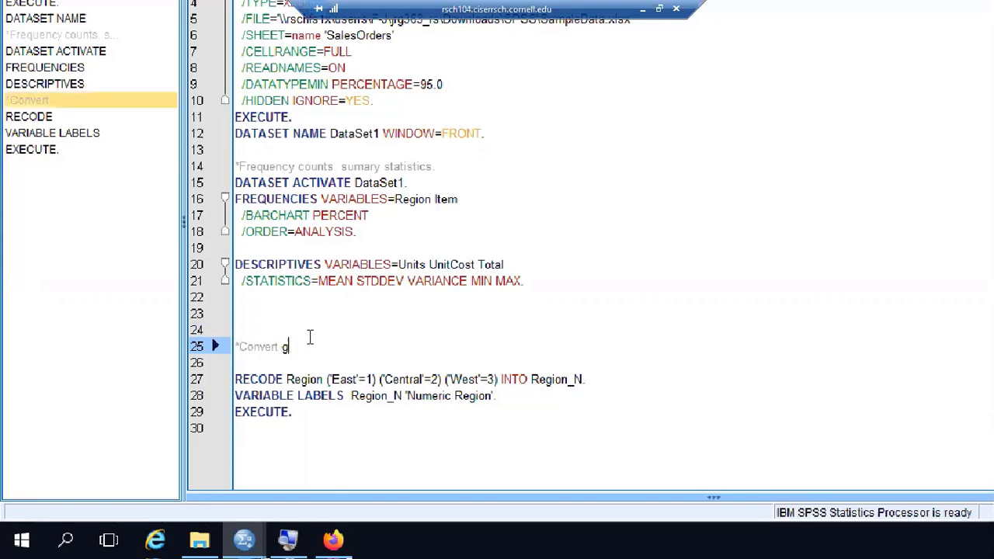
{"action": "type", "text": "to numeric"}
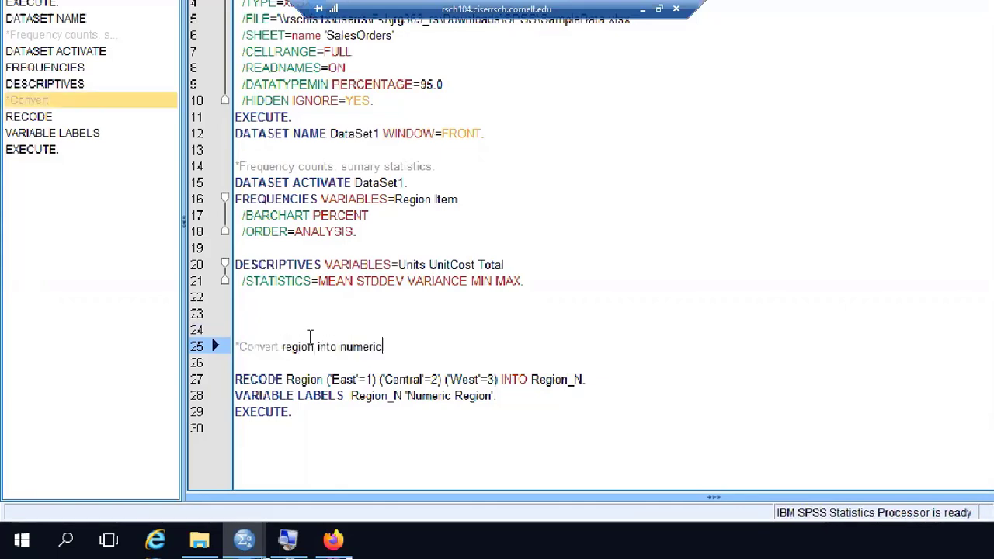
{"action": "type", "text": " variable."}
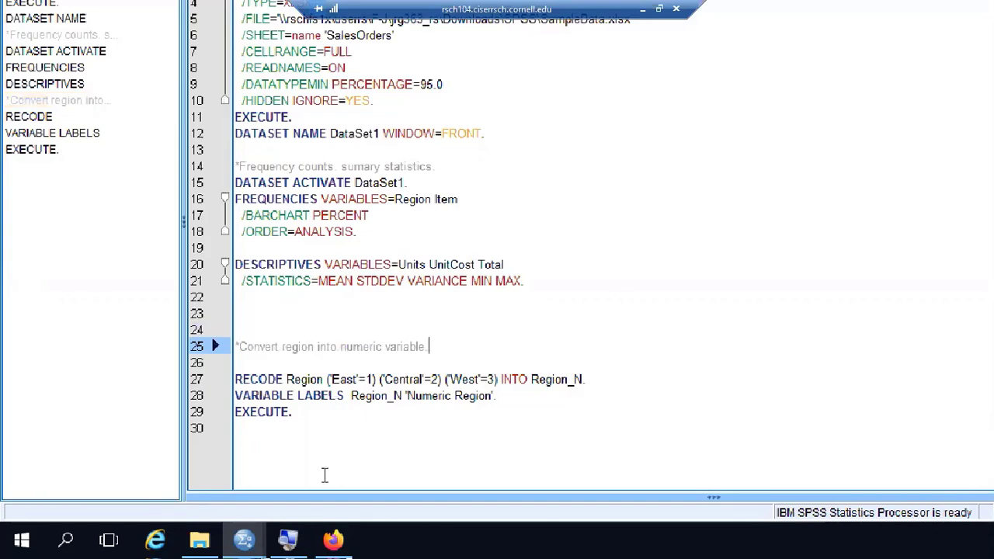
- Switch back to the Untitled2 [DataSet1] data editor and start a One-Way ANOVA
{"action": "mouse_move", "coordinate": [244, 540]}
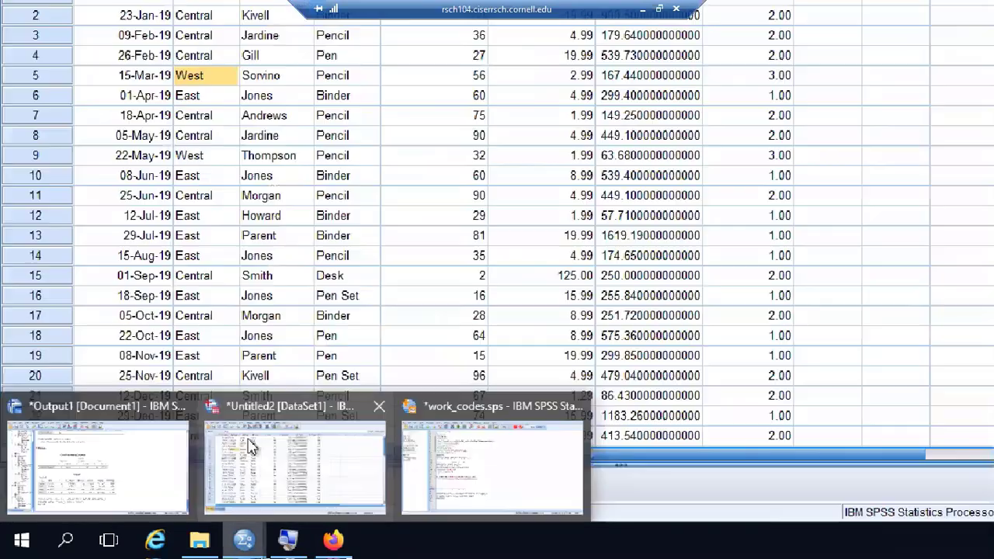
{"action": "left_click", "coordinate": [252, 444]}
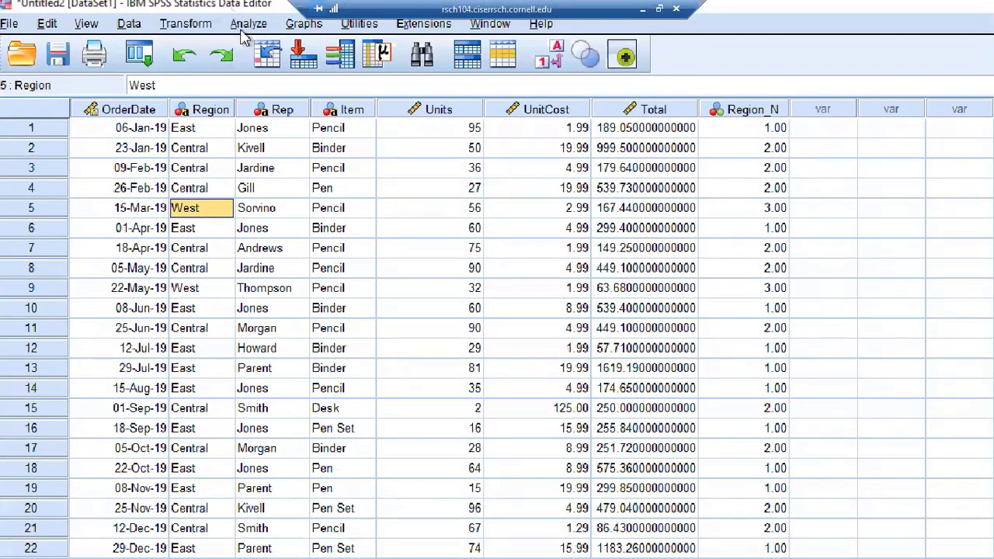
{"action": "left_click", "coordinate": [248, 23]}
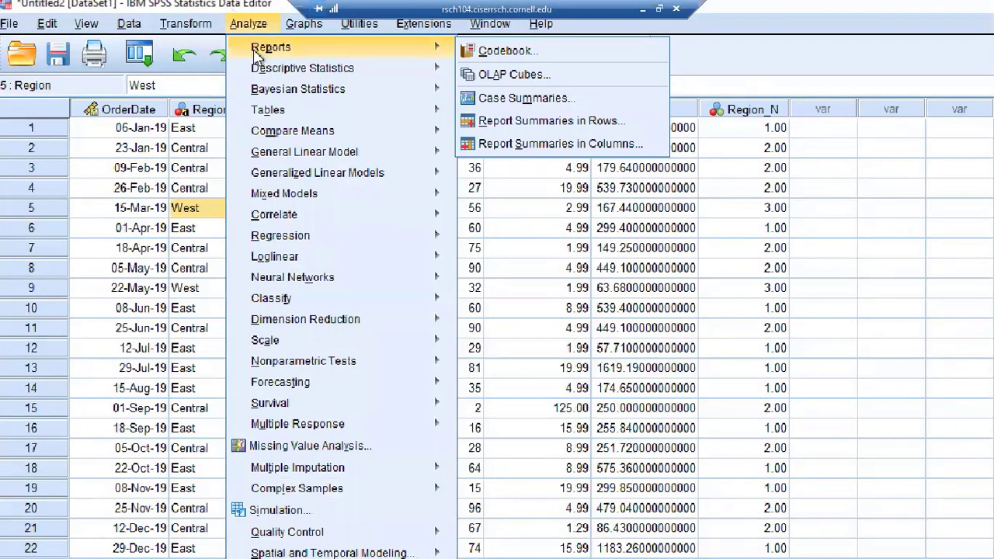
{"action": "mouse_move", "coordinate": [299, 217]}
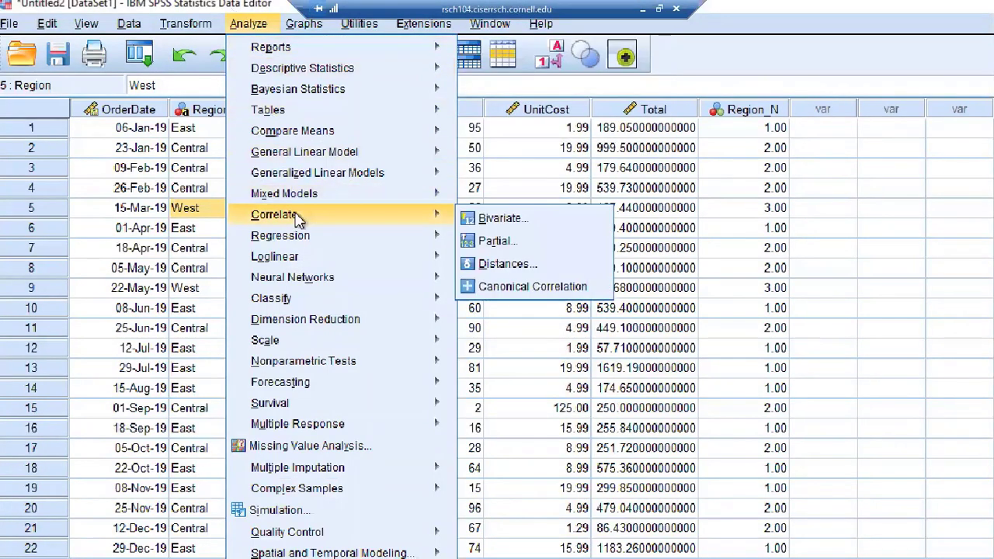
{"action": "mouse_move", "coordinate": [310, 132]}
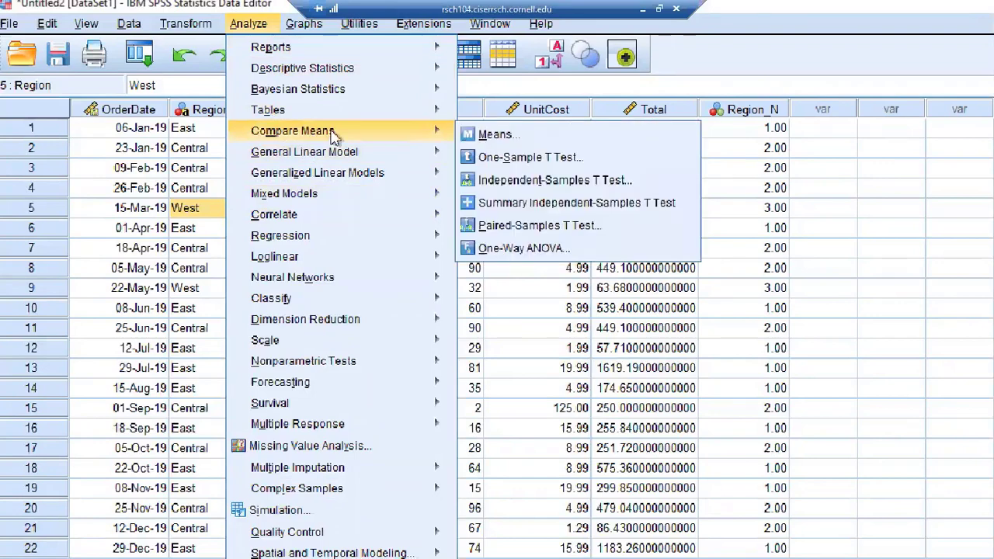
{"action": "left_click", "coordinate": [563, 250]}
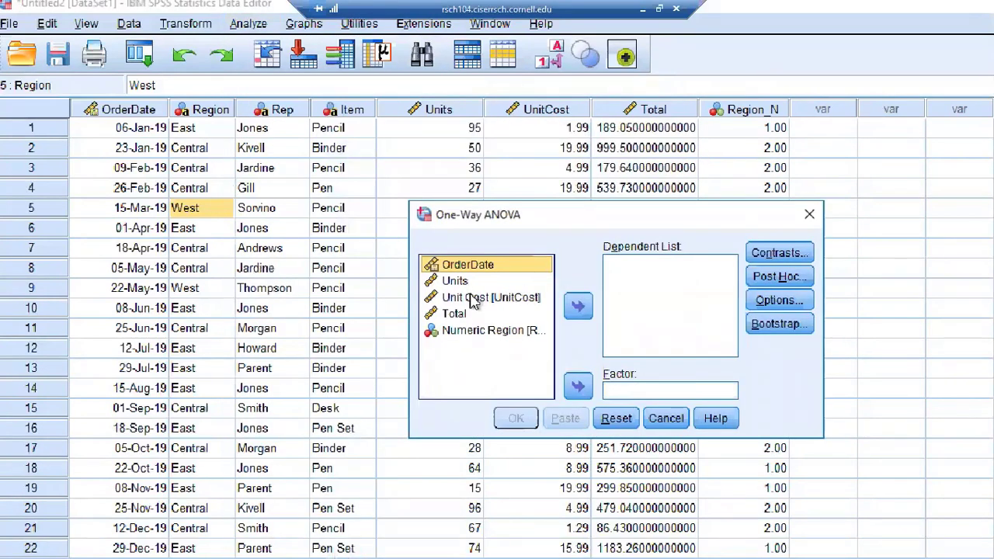
- Set Unit Cost as the dependent variable and Numeric Region as the factor, and review the contrast options without changing them
{"action": "left_click", "coordinate": [504, 298]}
{"action": "left_click", "coordinate": [578, 308]}
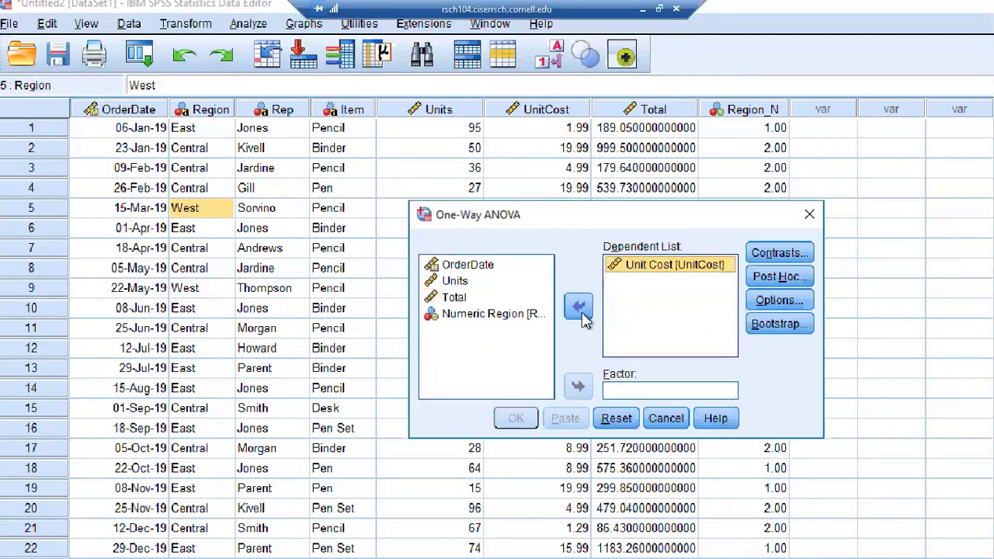
{"action": "left_click", "coordinate": [470, 317]}
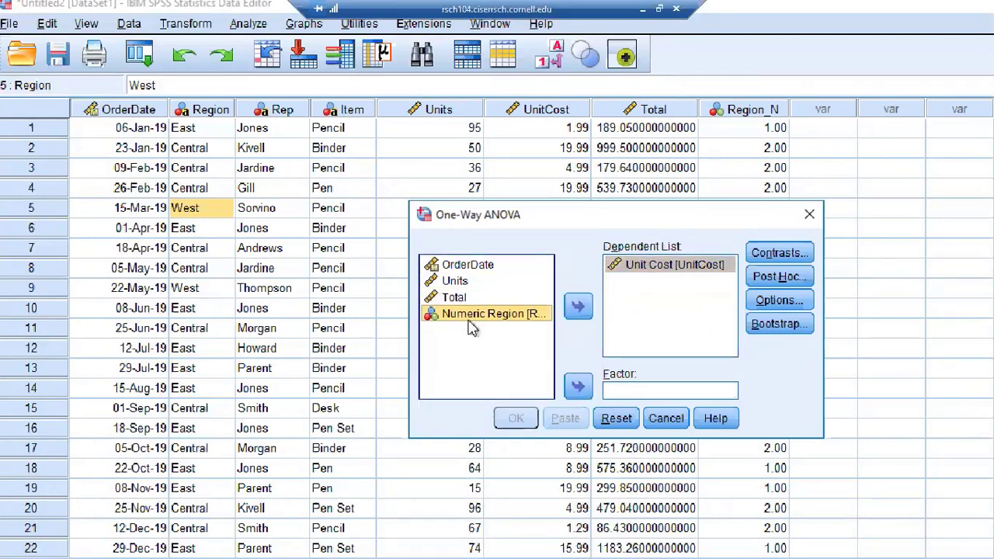
{"action": "left_click", "coordinate": [580, 388]}
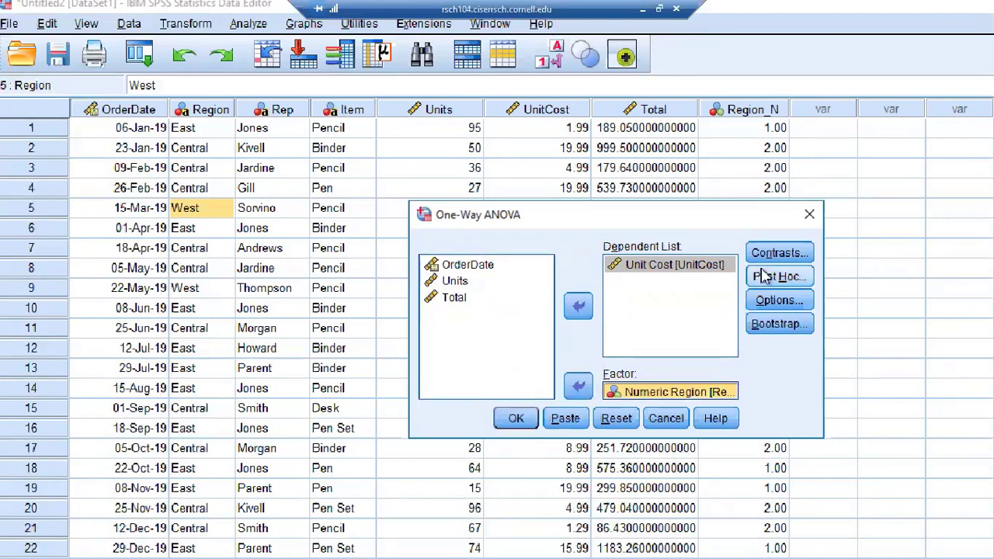
{"action": "left_click", "coordinate": [779, 252]}
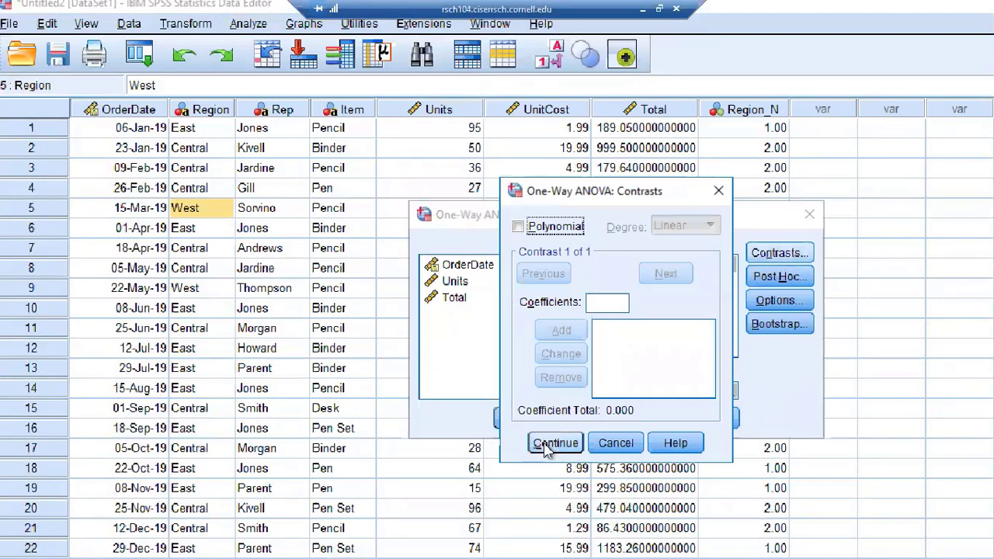
{"action": "left_click", "coordinate": [553, 442]}
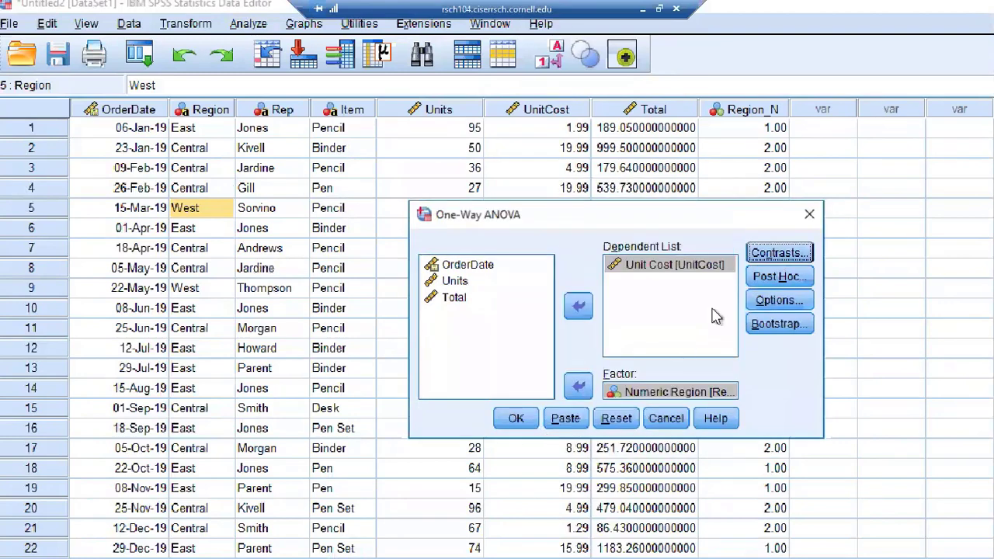
- Set the post hoc comparisons to Tukey with a significance level of 0.20 for the One-Way ANOVA
{"action": "left_click", "coordinate": [779, 278]}
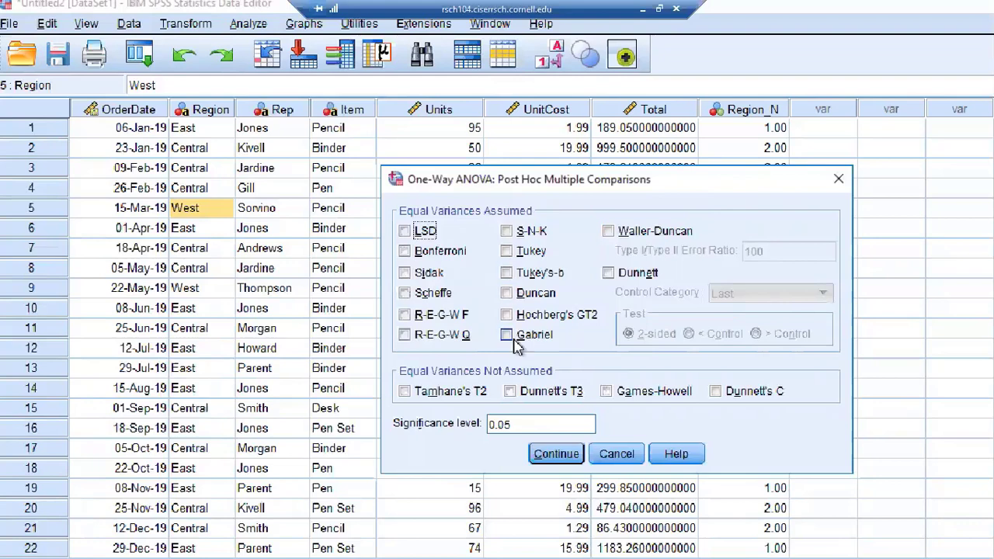
{"action": "left_click", "coordinate": [512, 425]}
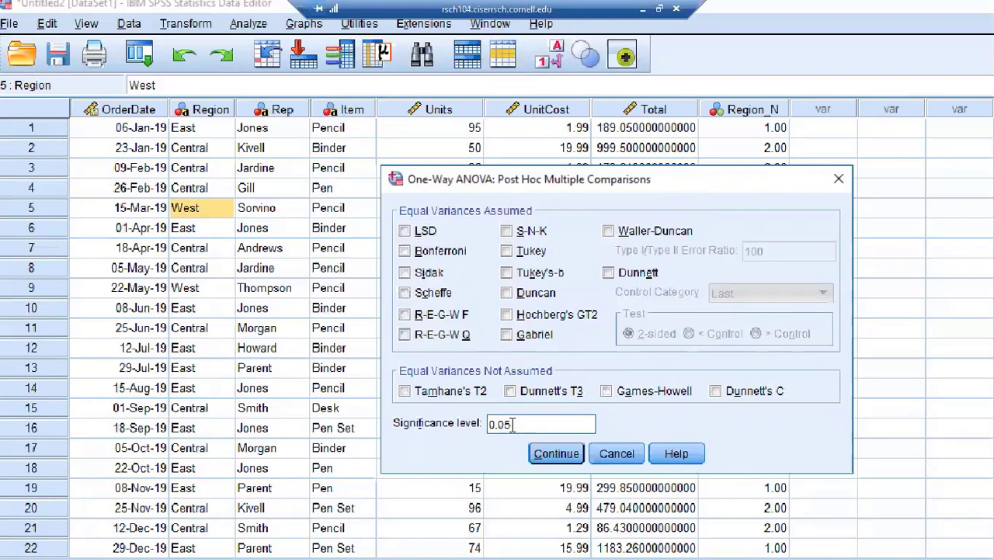
{"action": "key", "text": "BackSpace"}
{"action": "key", "text": "BackSpace"}
{"action": "type", "text": "20"}
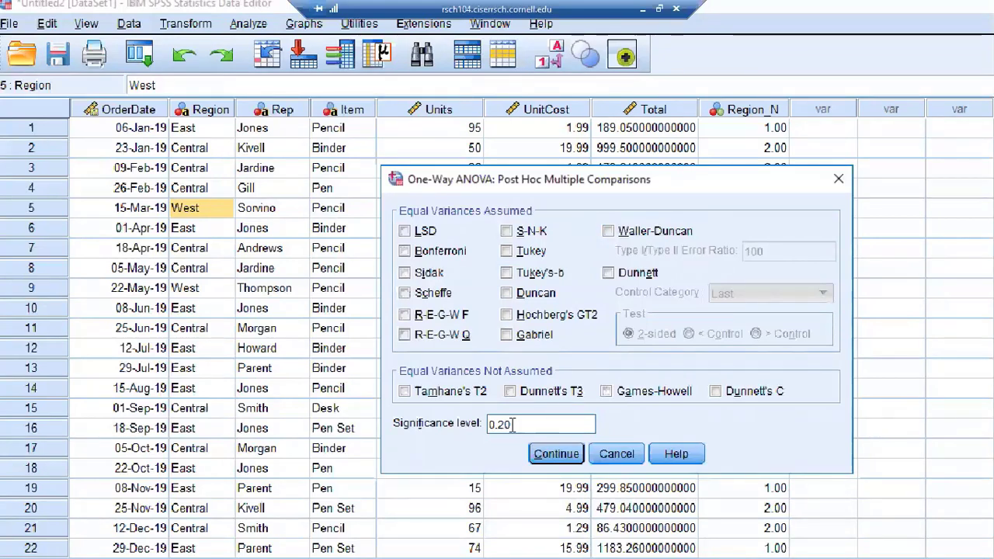
{"action": "left_click", "coordinate": [506, 251]}
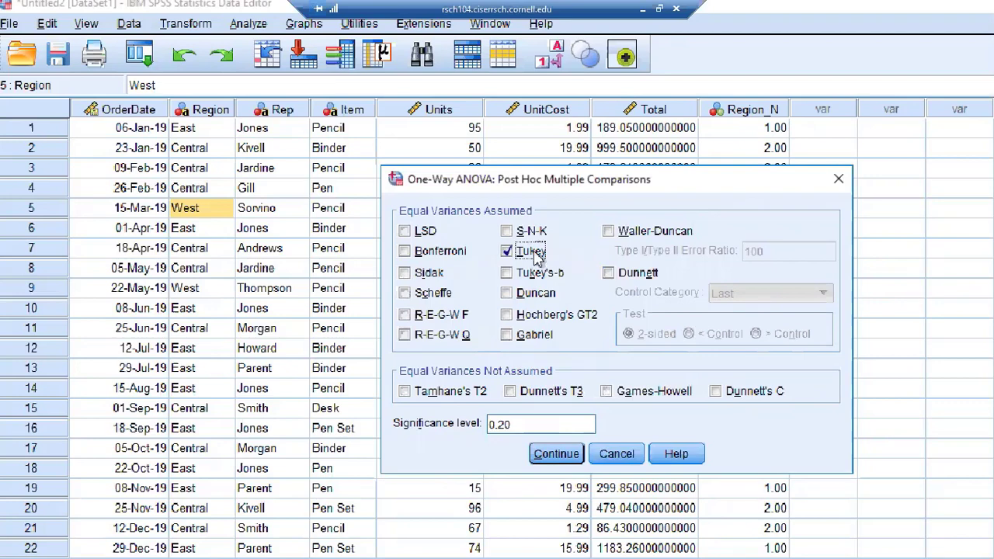
{"action": "left_click", "coordinate": [556, 455]}
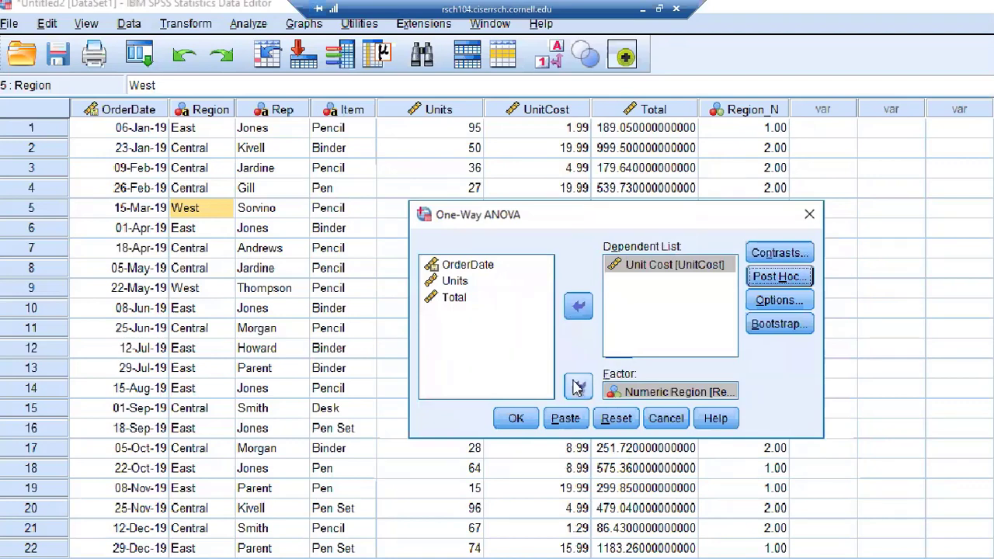
- Include descriptive statistics in the One-Way ANOVA options and run the analysis
{"action": "left_click", "coordinate": [774, 302]}
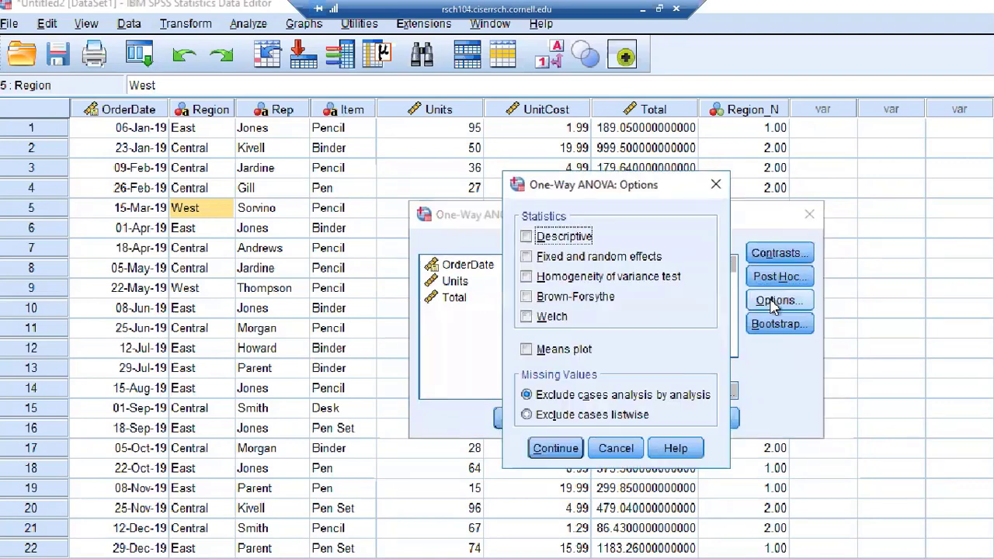
{"action": "left_click", "coordinate": [527, 236]}
{"action": "left_click", "coordinate": [553, 448]}
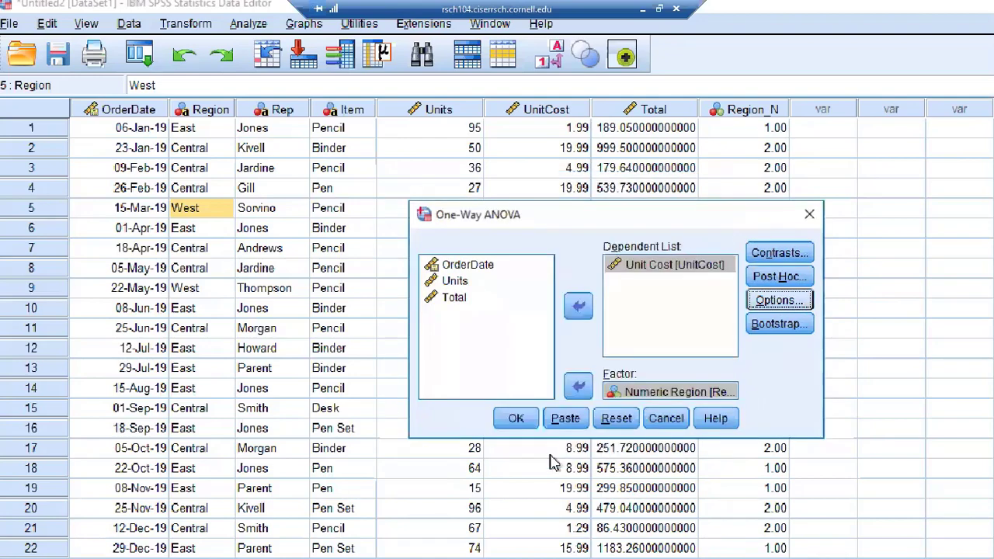
{"action": "left_click", "coordinate": [510, 427]}
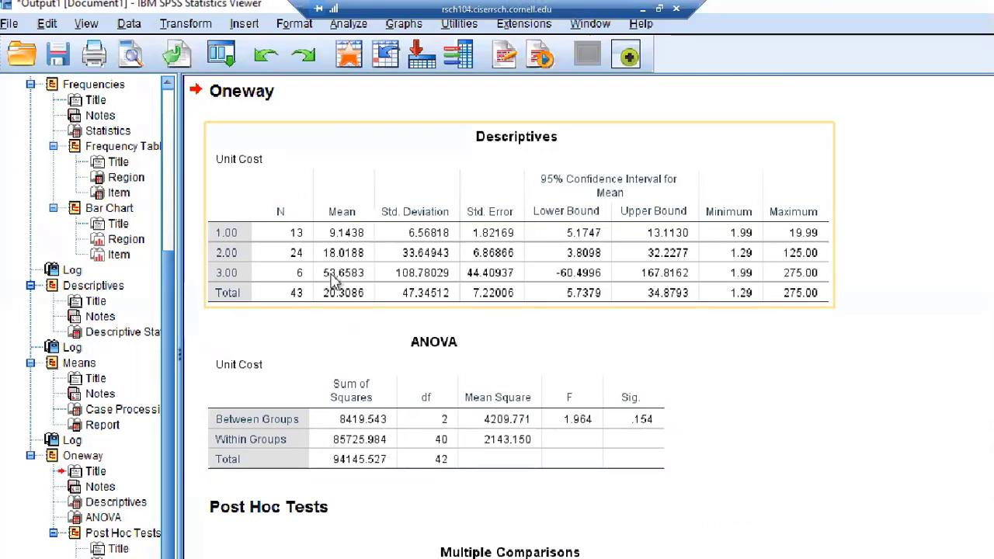
- Examine the Oneway output, comparing the ANOVA significance, the Tukey multiple comparisons between regions and the homogeneous subsets
{"action": "scroll", "coordinate": [362, 325], "scroll_direction": "down", "scroll_amount": 5}
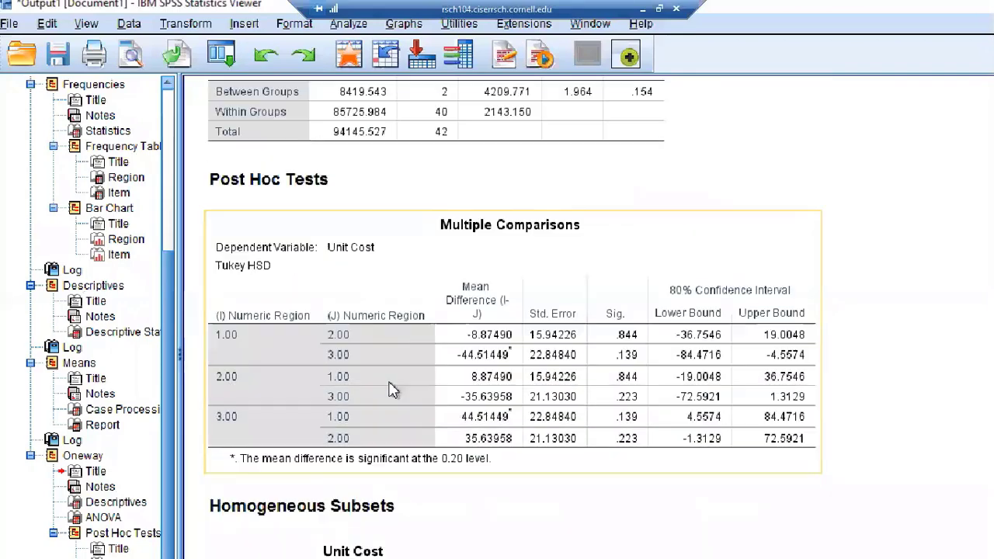
{"action": "scroll", "coordinate": [373, 281], "scroll_direction": "up", "scroll_amount": 2}
{"action": "scroll", "coordinate": [370, 285], "scroll_direction": "up", "scroll_amount": 1}
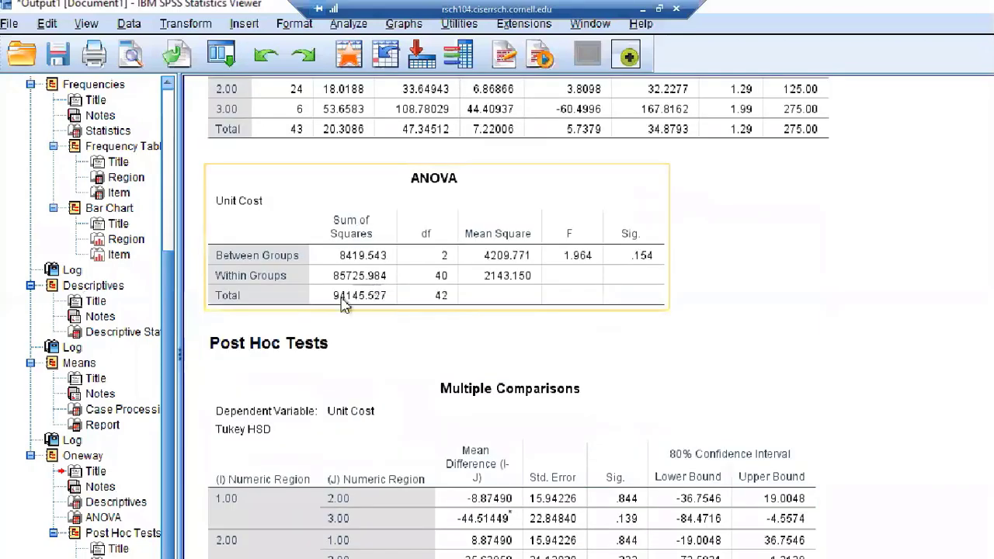
{"action": "scroll", "coordinate": [363, 291], "scroll_direction": "up", "scroll_amount": 1}
{"action": "scroll", "coordinate": [370, 324], "scroll_direction": "down", "scroll_amount": 1}
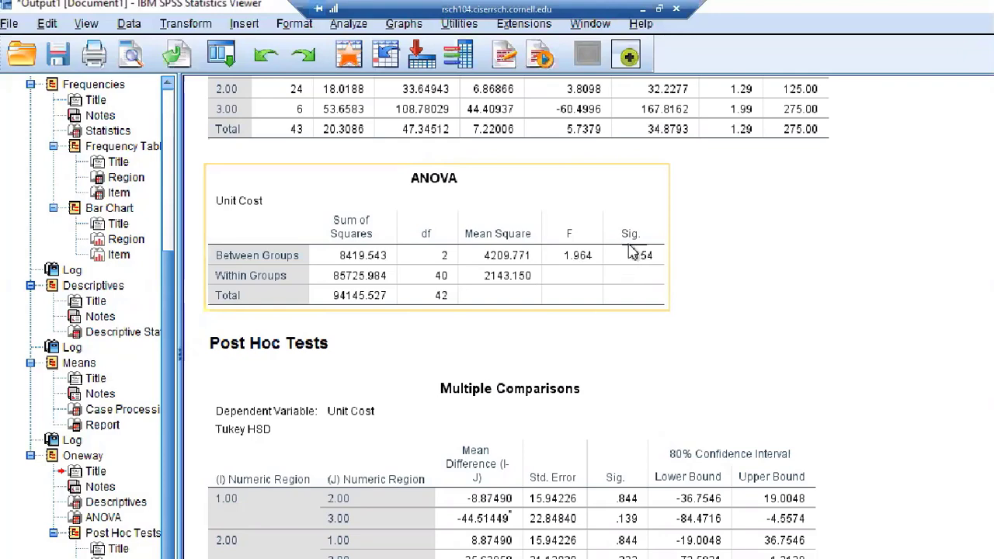
{"action": "scroll", "coordinate": [610, 290], "scroll_direction": "down", "scroll_amount": 2}
{"action": "scroll", "coordinate": [606, 284], "scroll_direction": "down", "scroll_amount": 7}
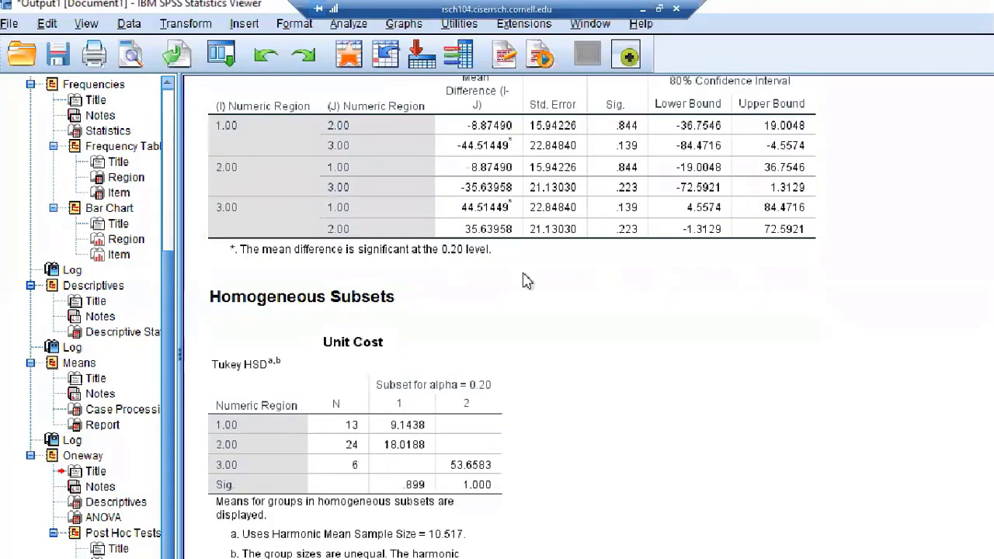
{"action": "scroll", "coordinate": [431, 233], "scroll_direction": "up", "scroll_amount": 6}
{"action": "scroll", "coordinate": [331, 363], "scroll_direction": "down", "scroll_amount": 2}
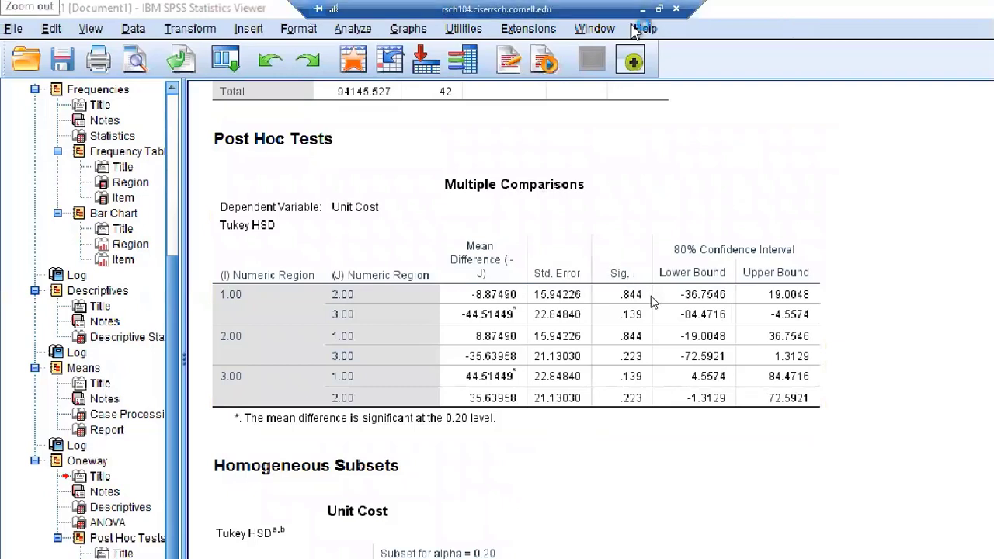
{"action": "left_click", "coordinate": [652, 296]}
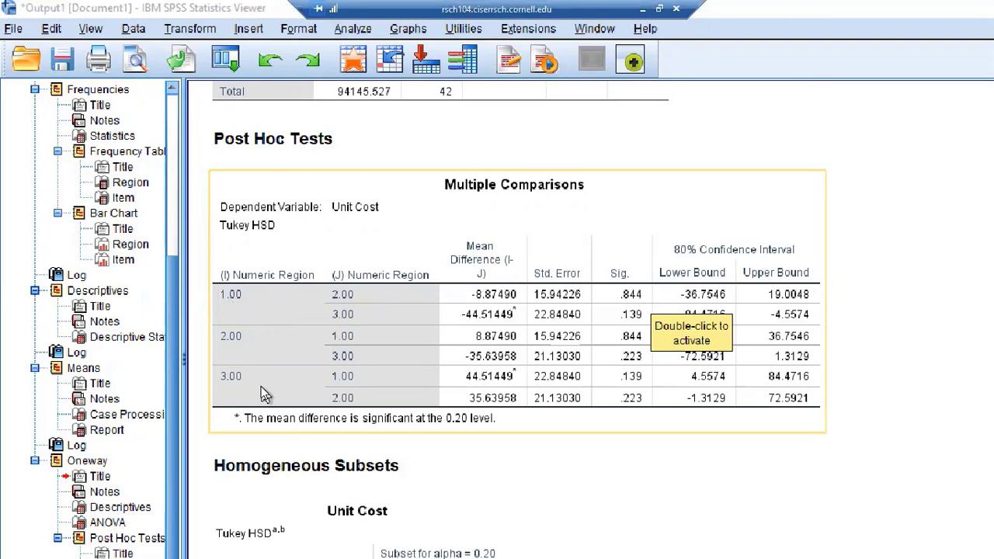
{"action": "scroll", "coordinate": [258, 334], "scroll_direction": "down", "scroll_amount": 3}
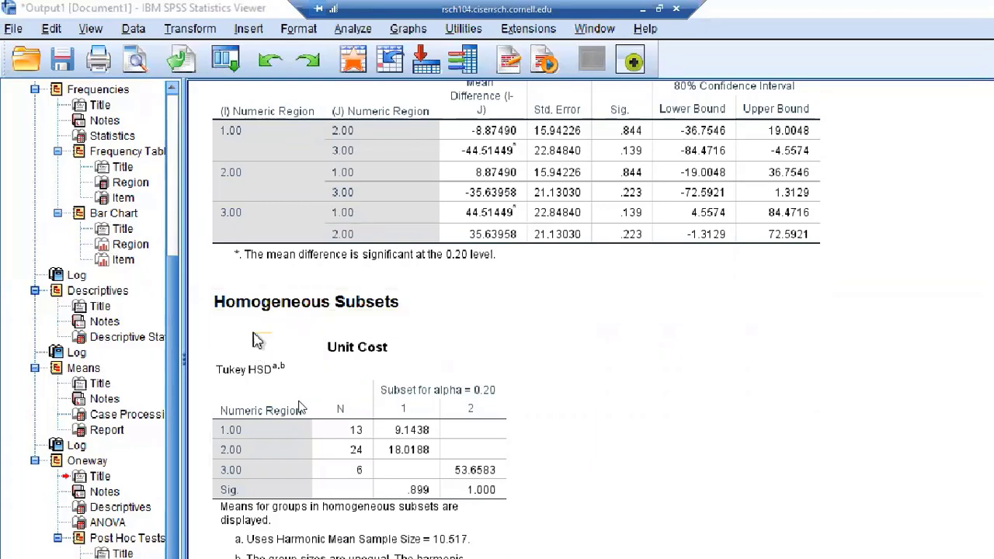
{"action": "mouse_move", "coordinate": [241, 543]}
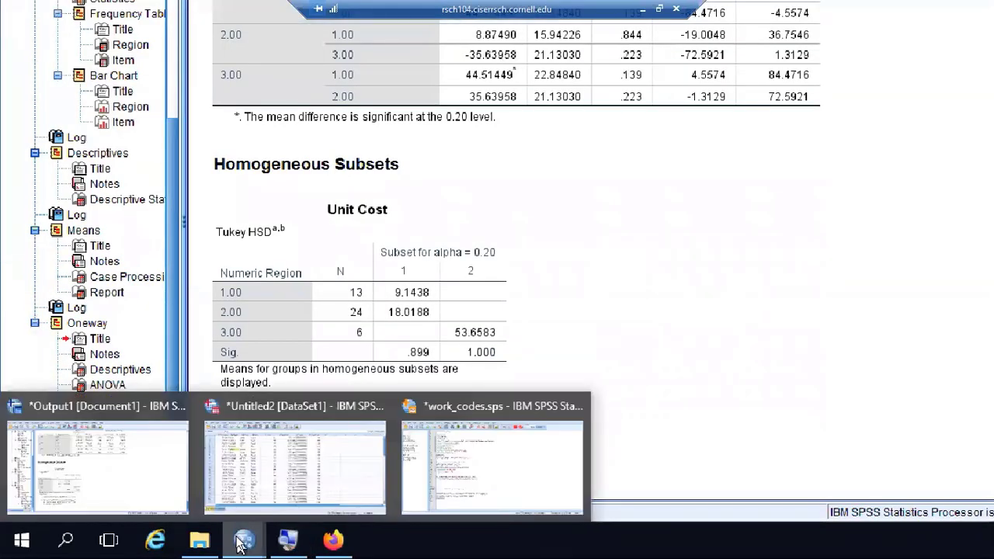
{"action": "left_click", "coordinate": [295, 466]}
{"action": "left_click", "coordinate": [236, 31]}
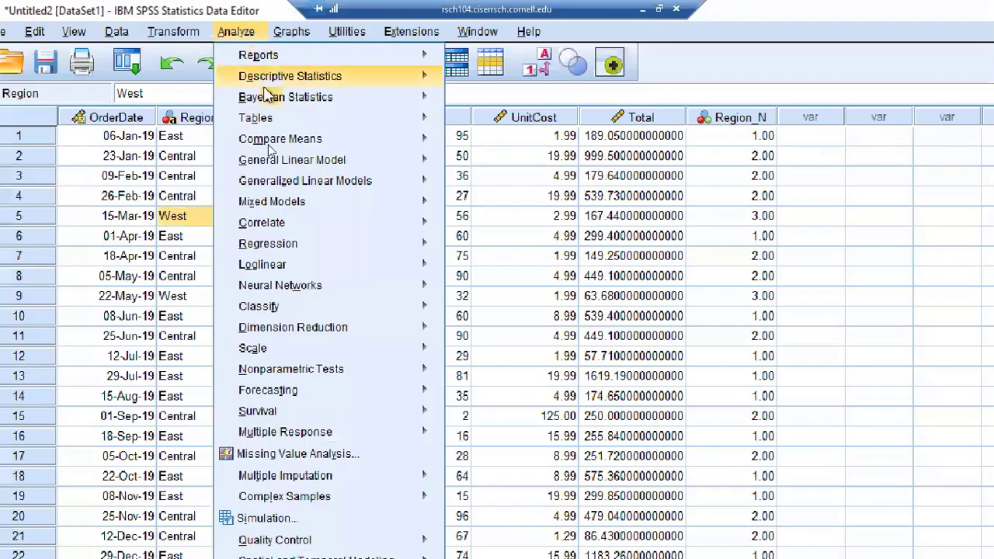
{"action": "mouse_move", "coordinate": [414, 148]}
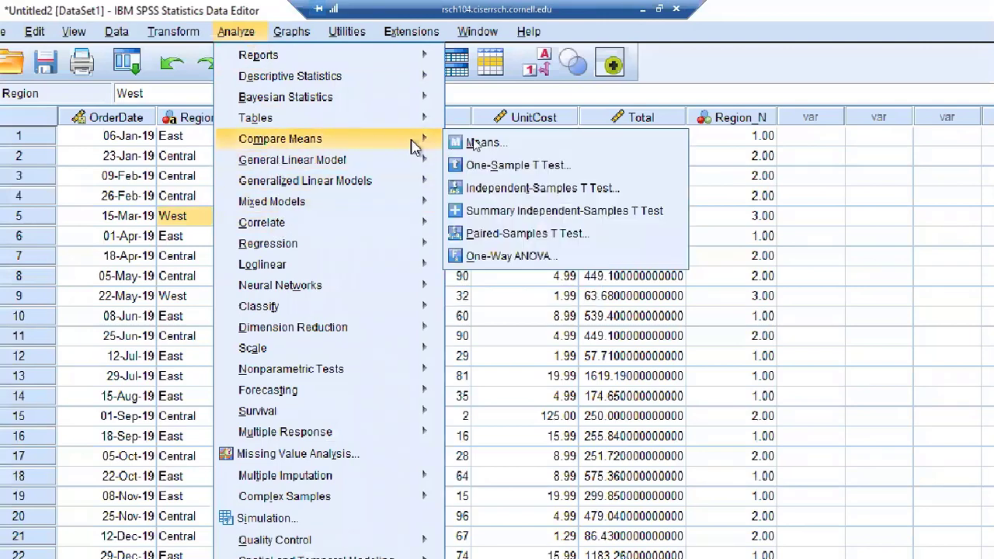
{"action": "left_click", "coordinate": [513, 256]}
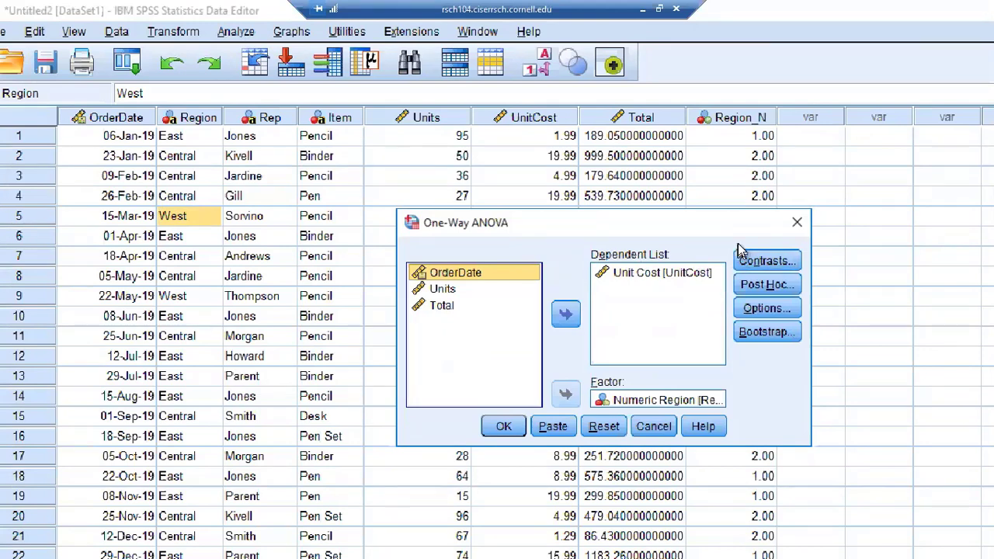
{"action": "left_click", "coordinate": [797, 222]}
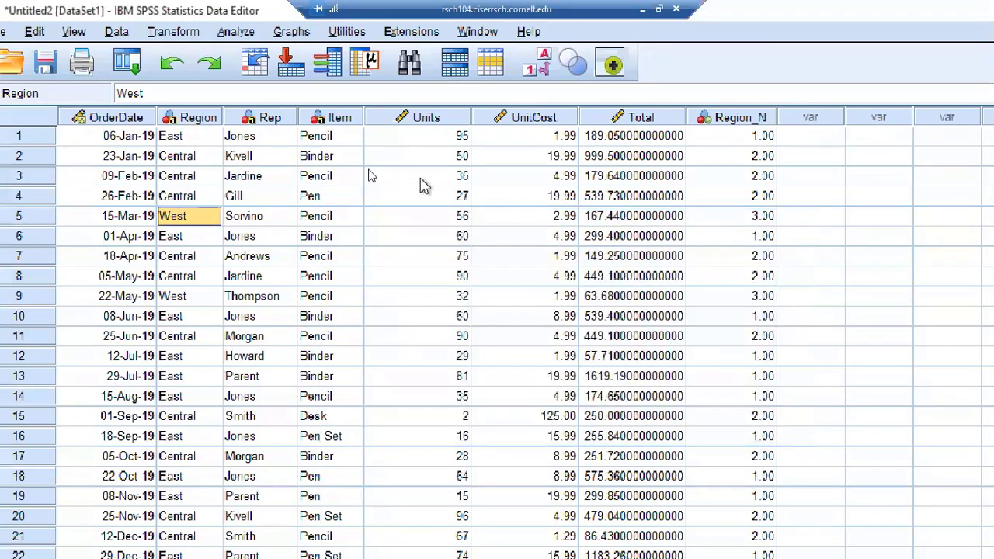
- Bring up the work_codes.sps syntax file to view the saved commands, and switch to the Google page in Firefox
{"action": "left_click", "coordinate": [738, 138]}
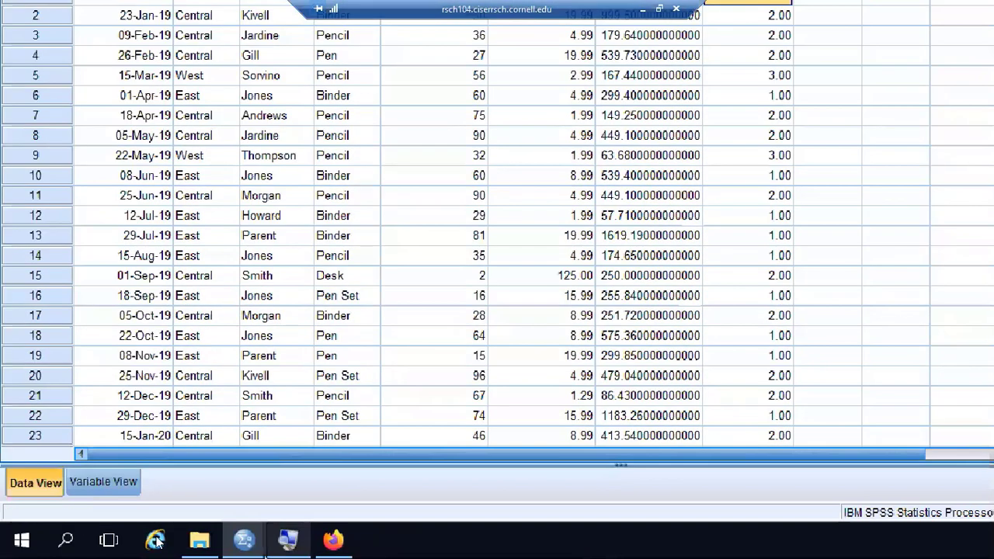
{"action": "mouse_move", "coordinate": [244, 540]}
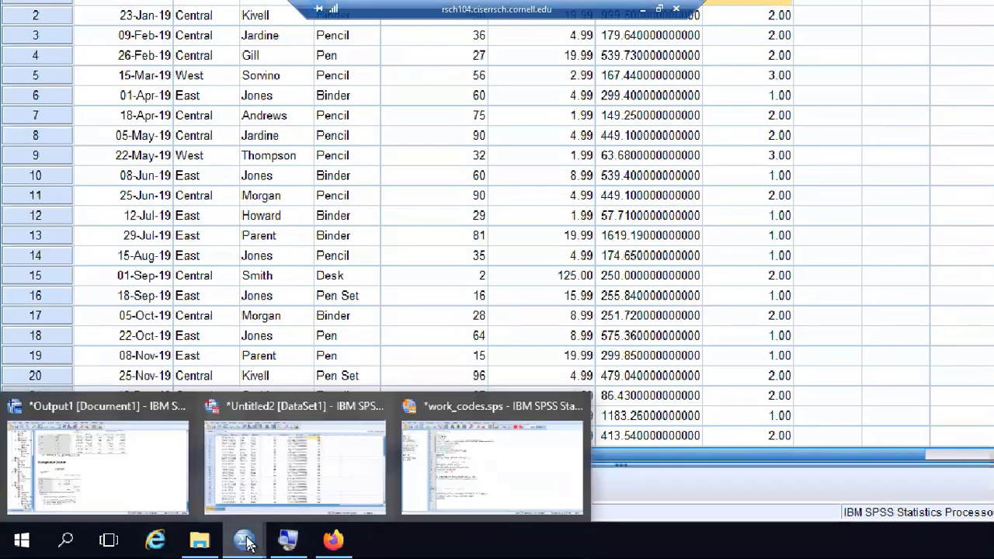
{"action": "left_click", "coordinate": [462, 441]}
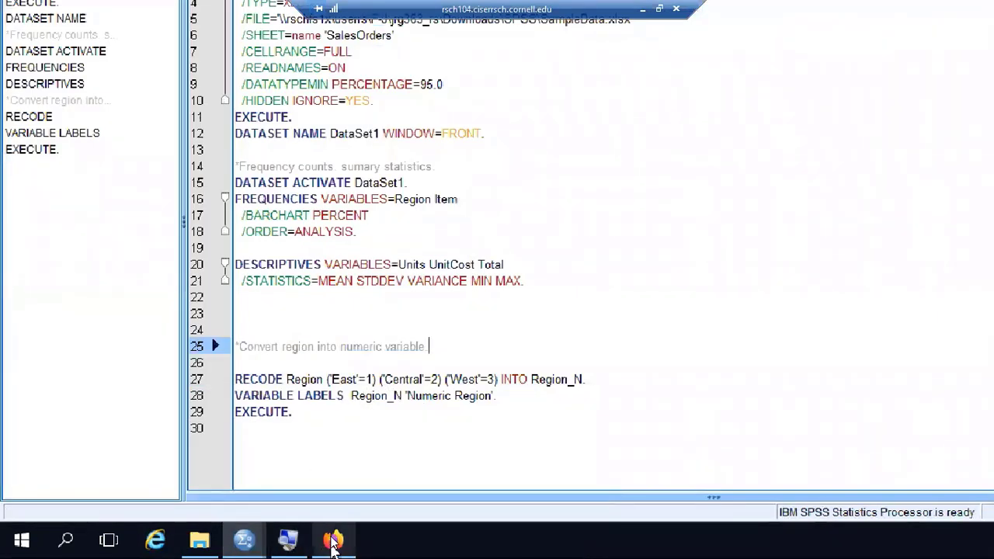
{"action": "left_click", "coordinate": [333, 541]}
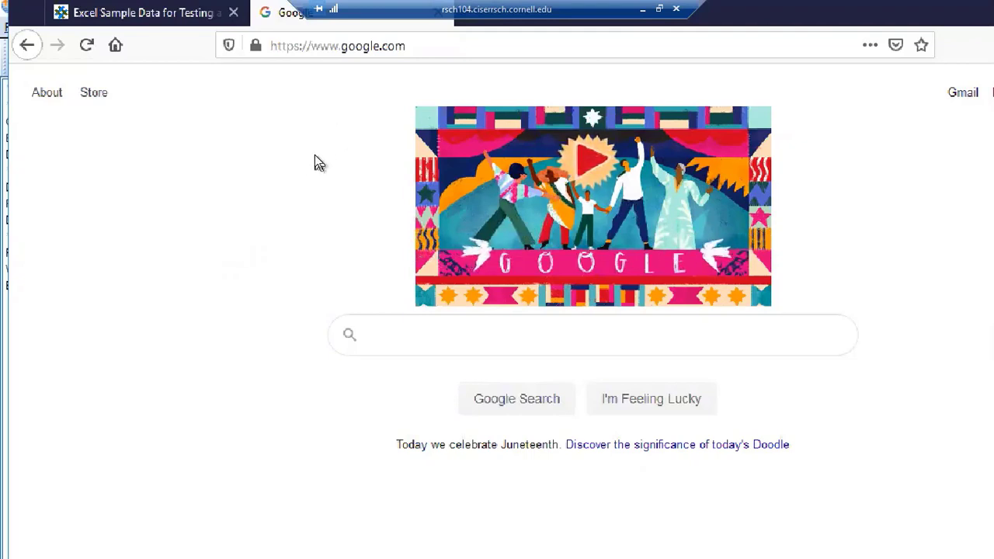
- Search Google for "SPSS value labels" and refine the query to "SPSS value labels syntax"
{"action": "type", "text": "SPSSS"}
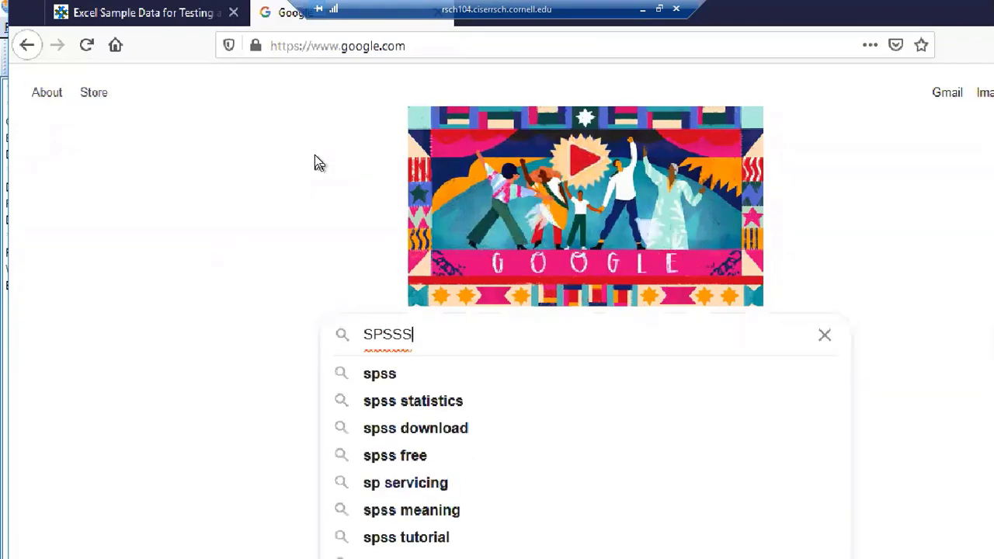
{"action": "key", "text": "BackSpace"}
{"action": "type", "text": "value labels"}
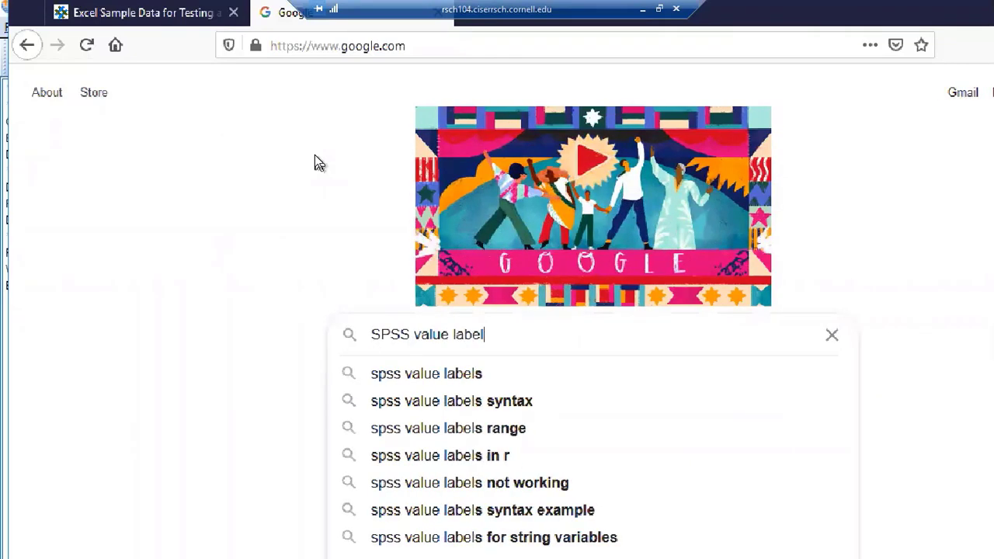
{"action": "key", "text": "Return"}
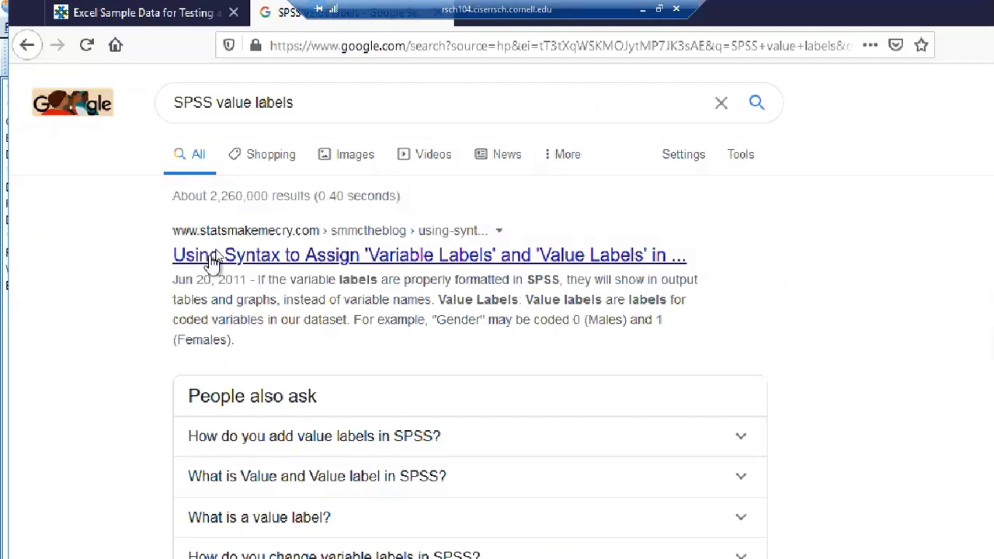
{"action": "left_click", "coordinate": [307, 108]}
{"action": "type", "text": "syntax"}
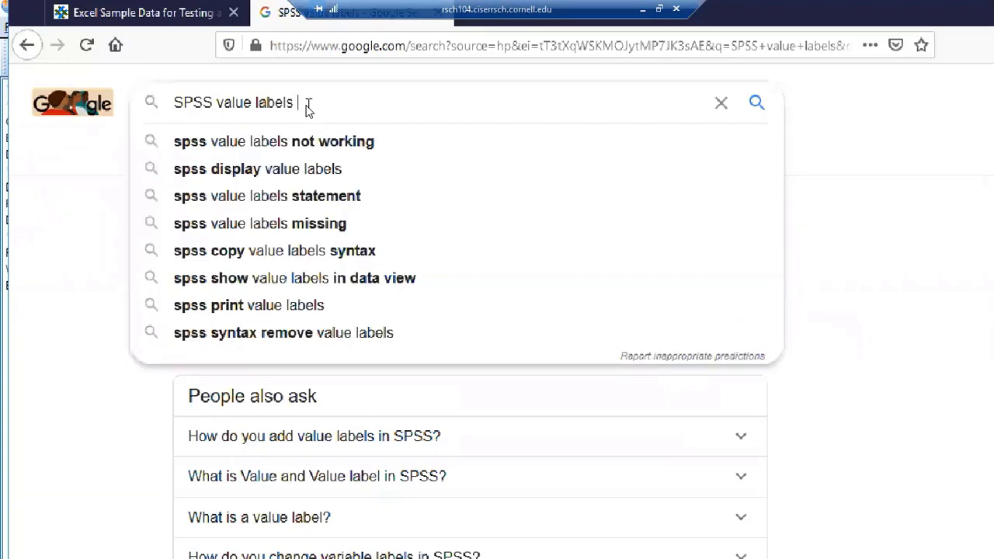
{"action": "key", "text": "Return"}
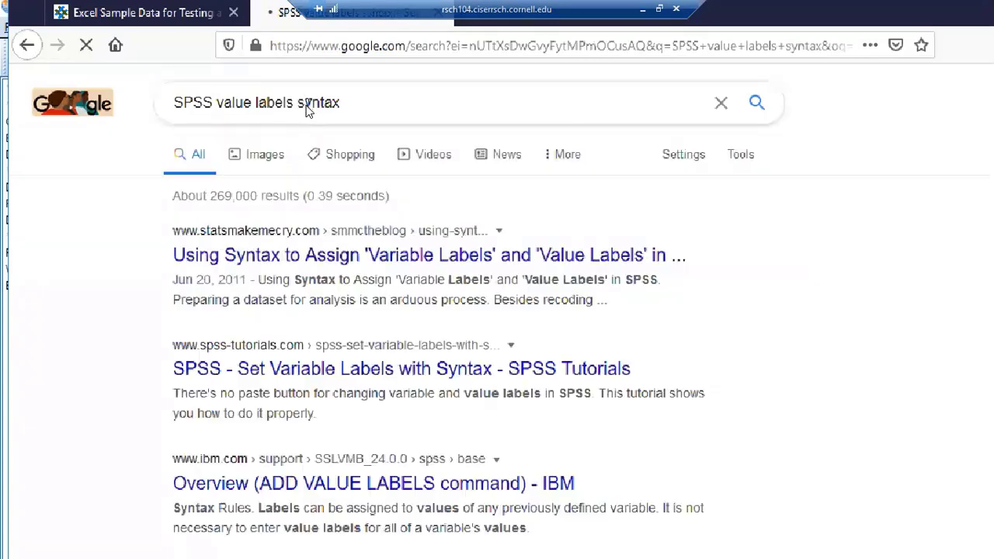
- Open the statsmakemecry.com article on assigning variable and value labels with syntax, dismiss the tracking notice, and examine its VALUE LABELS example
{"action": "left_click", "coordinate": [326, 257]}
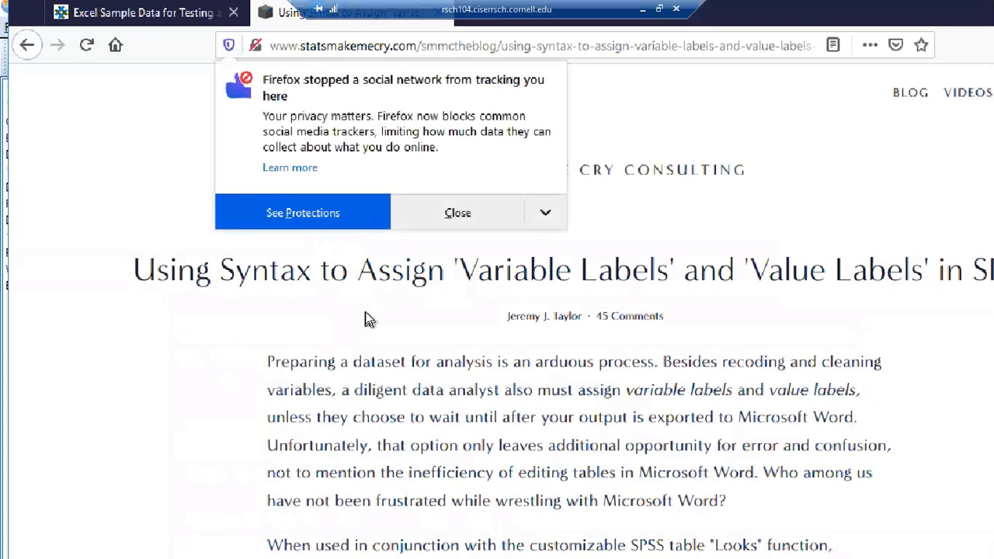
{"action": "left_click", "coordinate": [458, 214]}
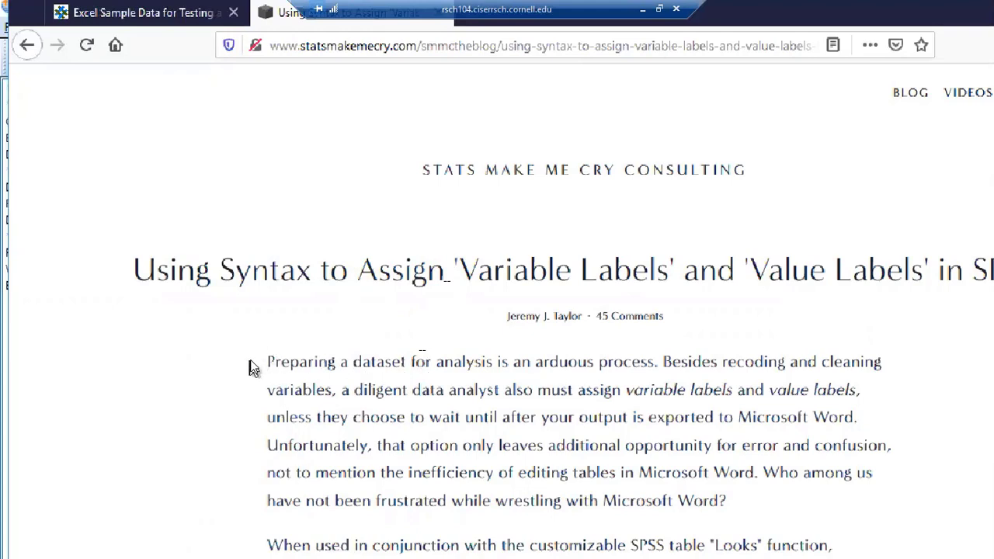
{"action": "scroll", "coordinate": [247, 365], "scroll_direction": "down", "scroll_amount": 5}
{"action": "scroll", "coordinate": [300, 373], "scroll_direction": "down", "scroll_amount": 12}
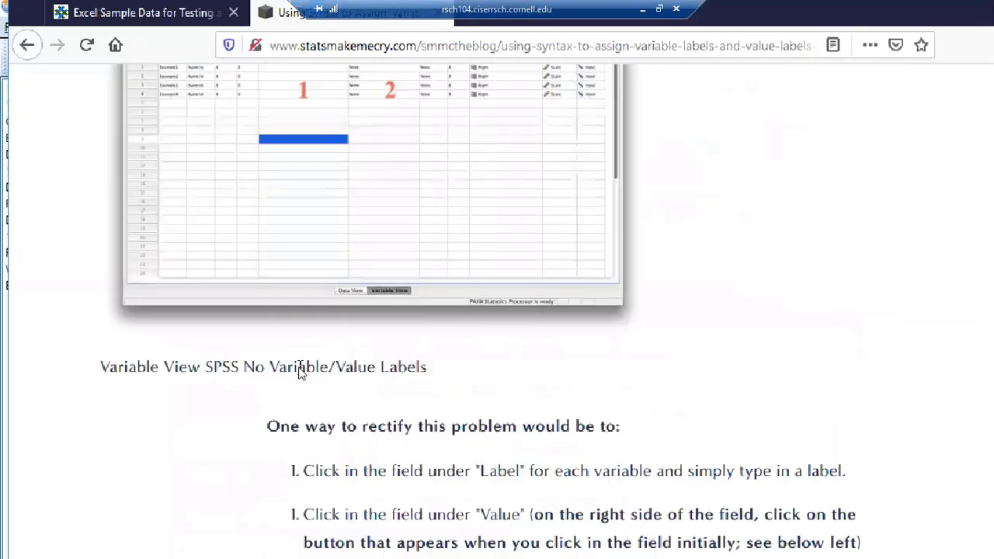
{"action": "scroll", "coordinate": [303, 376], "scroll_direction": "down", "scroll_amount": 10}
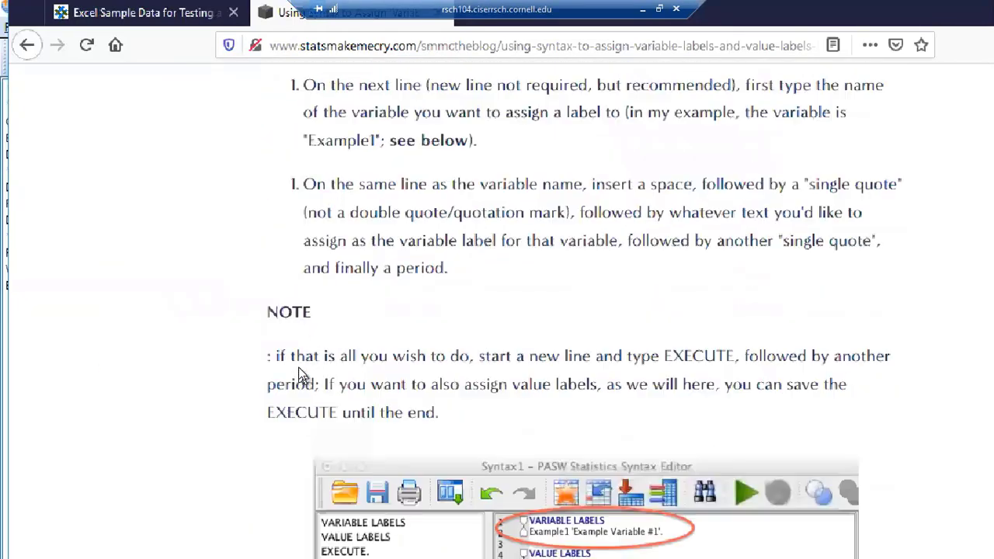
{"action": "scroll", "coordinate": [301, 377], "scroll_direction": "down", "scroll_amount": 2}
{"action": "scroll", "coordinate": [302, 375], "scroll_direction": "up", "scroll_amount": 1}
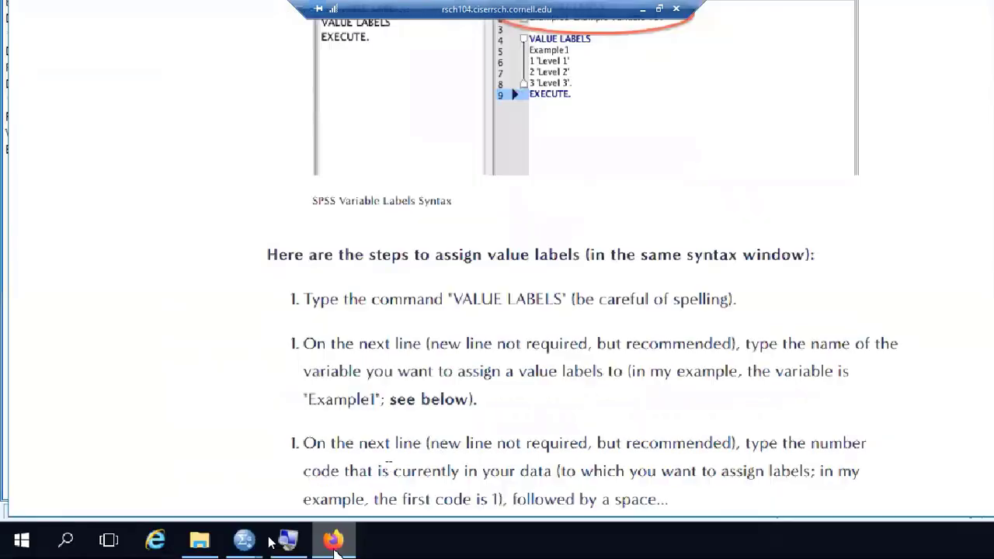
- Switch to the work_codes.sps syntax file in SPSS and start a "value labels" command below the last EXECUTE line
{"action": "mouse_move", "coordinate": [267, 536]}
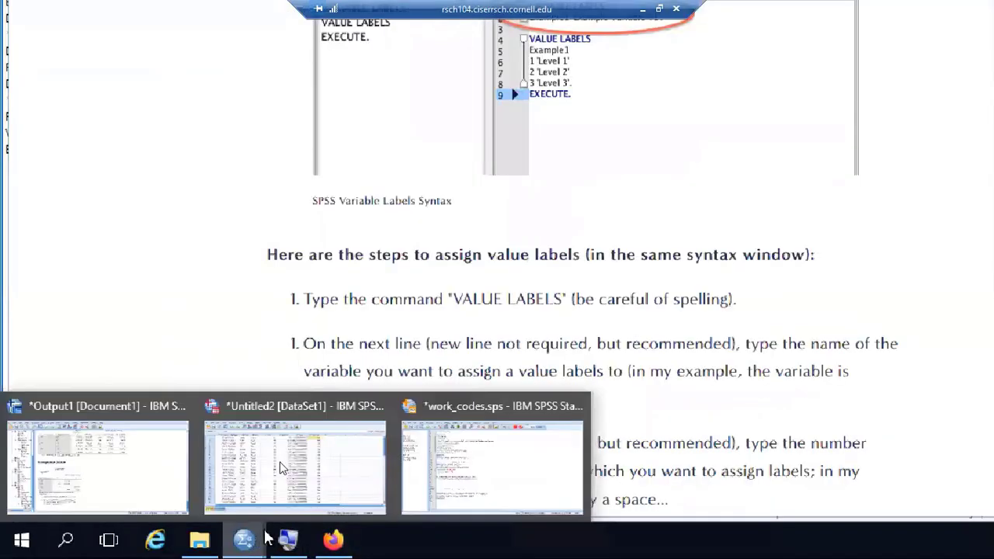
{"action": "left_click", "coordinate": [468, 443]}
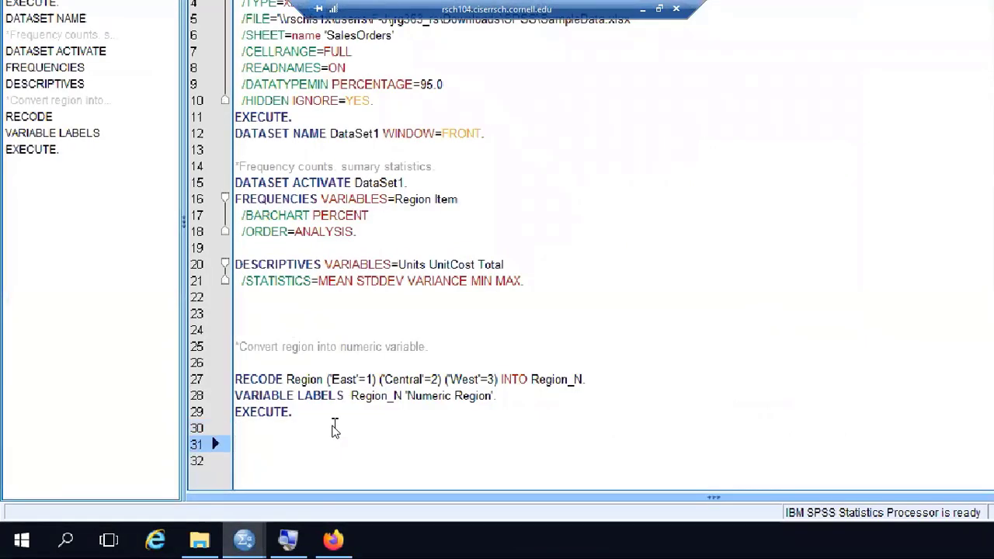
{"action": "type", "text": "value labels"}
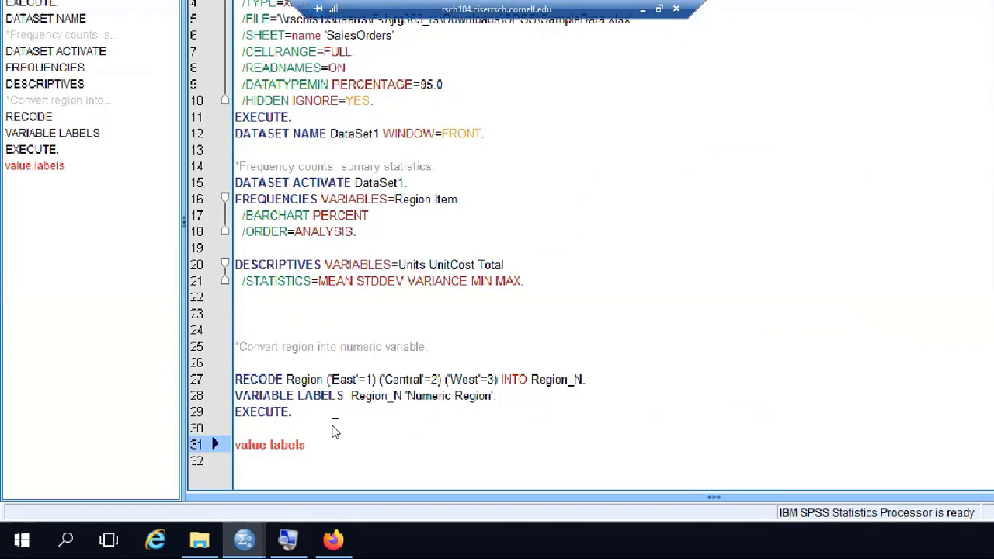
{"action": "key", "text": "Return"}
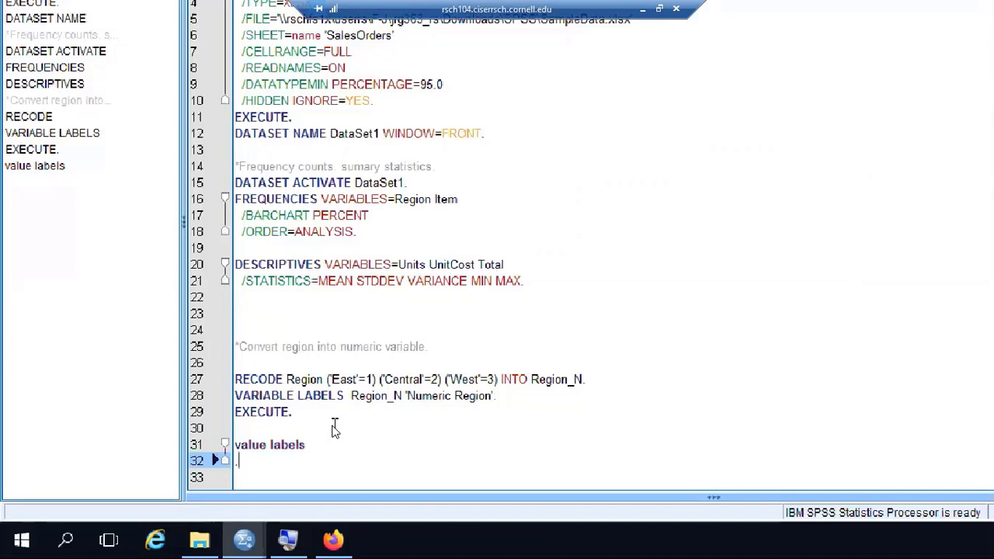
{"action": "key", "text": "BackSpace"}
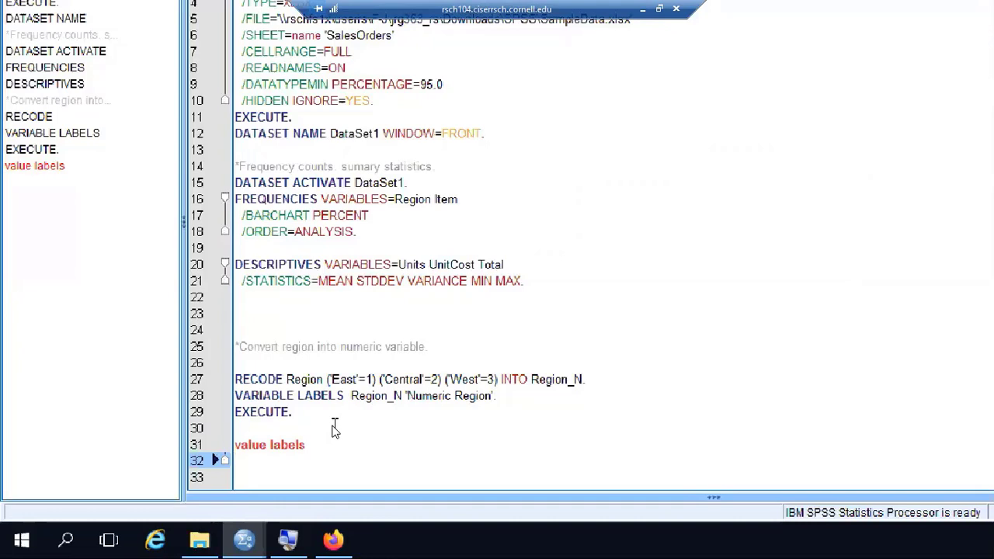
{"action": "type", "text": "Region"}
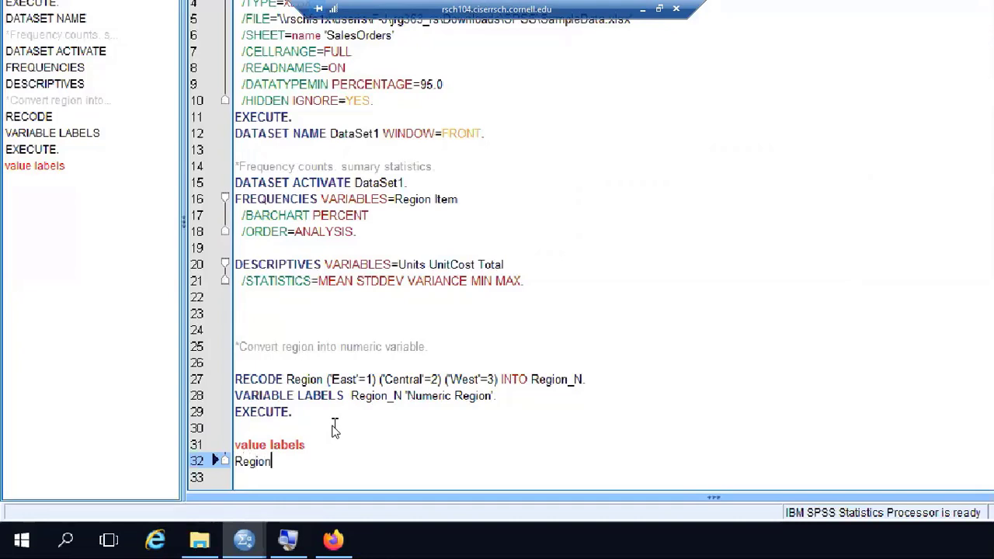
{"action": "key", "text": "BackSpace"}
{"action": "key", "text": "BackSpace"}
{"action": "key", "text": "BackSpace"}
{"action": "key", "text": "BackSpace"}
{"action": "key", "text": "BackSpace"}
{"action": "key", "text": "BackSpace"}
- Copy the variable name Region_N from the VARIABLE LABELS line onto its own line under "value labels"
{"action": "left_click_drag", "start_coordinate": [351, 398], "coordinate": [401, 402]}
{"action": "key", "text": "ctrl+c"}
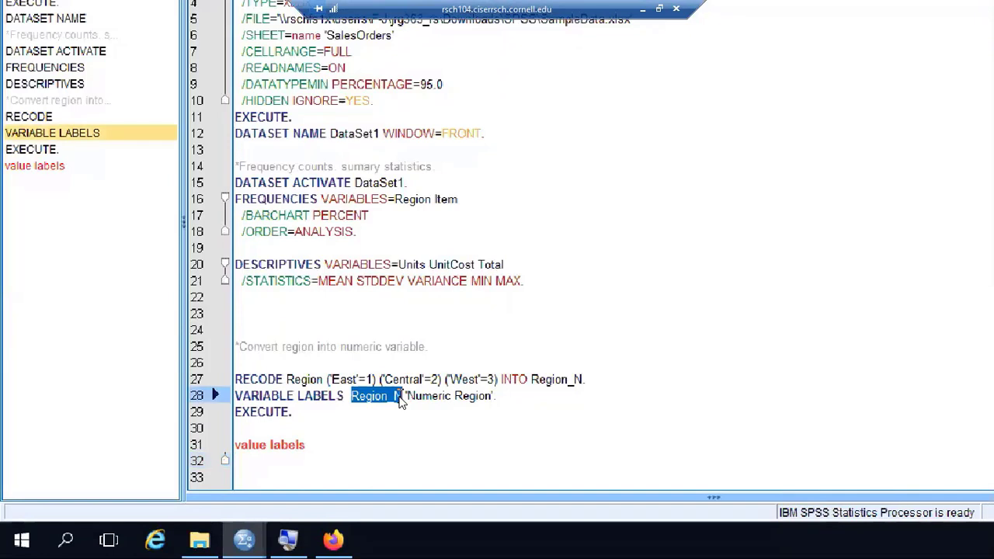
{"action": "left_click", "coordinate": [270, 456]}
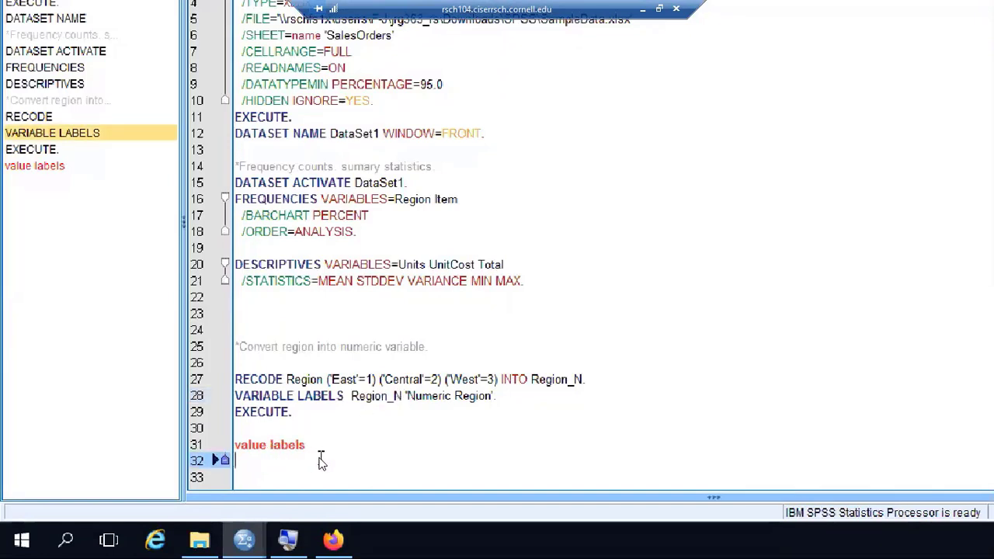
{"action": "key", "text": "ctrl+v"}
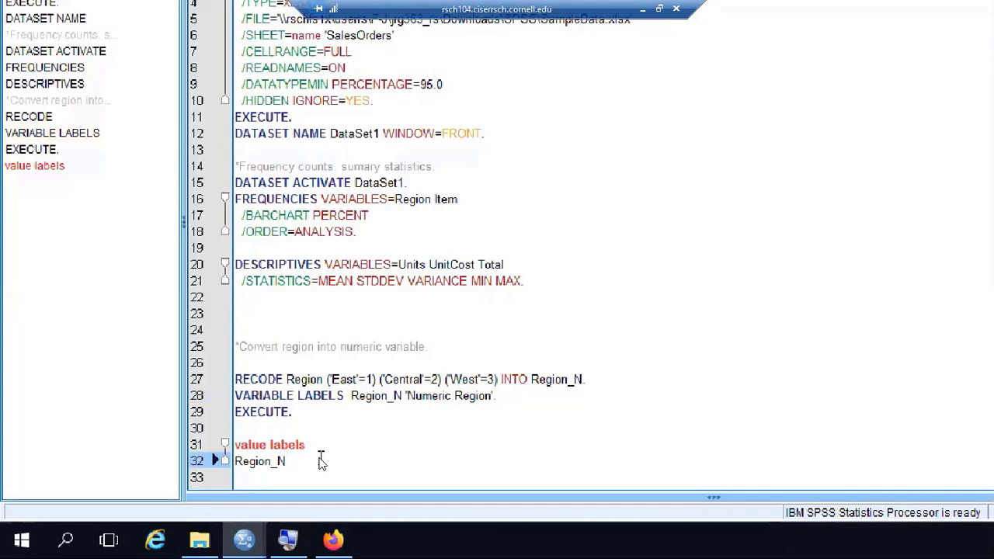
{"action": "key", "text": "Return"}
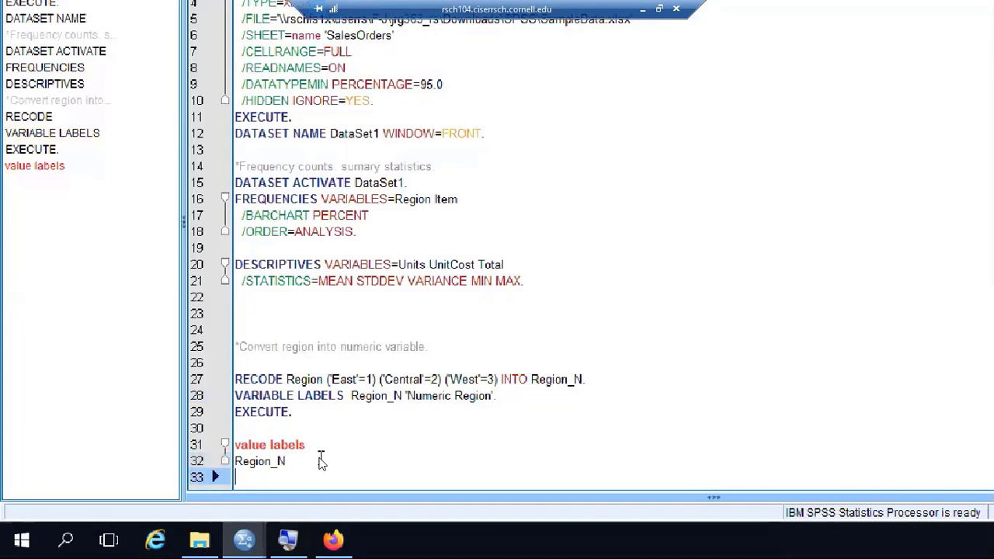
- Define the Region_N labels on separate lines as 1 'east', 2 'central' and 3 'west', ending the command with a period
{"action": "type", "text": "1 'east'"}
{"action": "key", "text": "Return"}
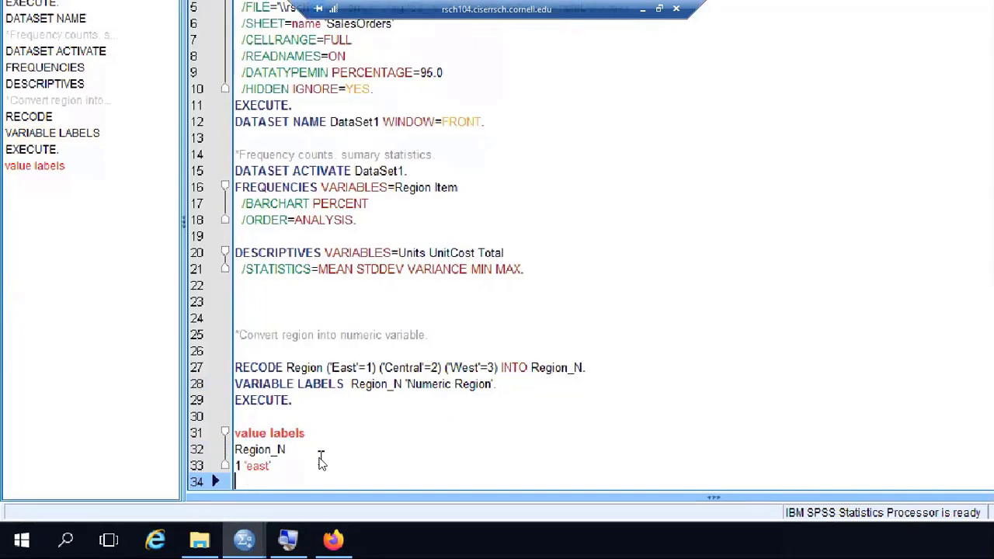
{"action": "type", "text": "2 'cent"}
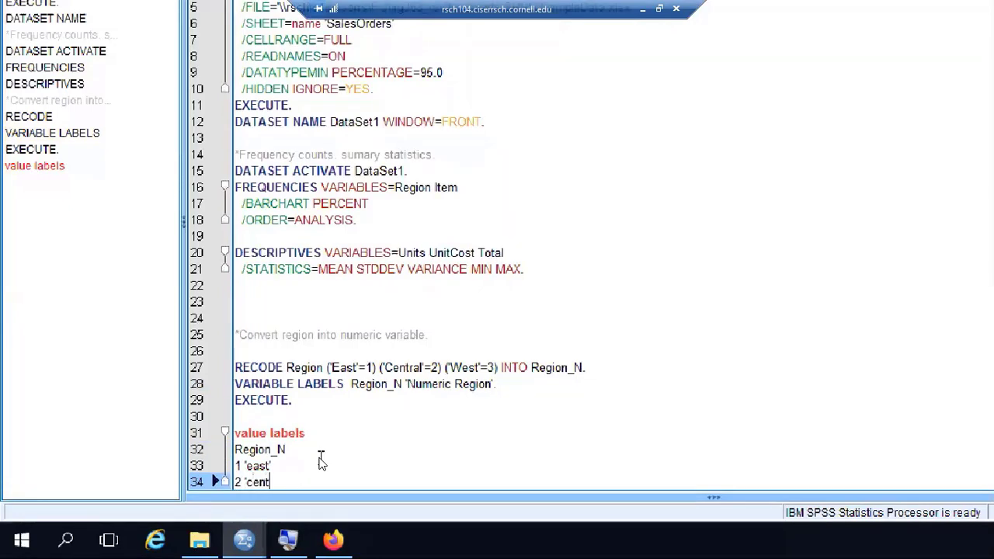
{"action": "type", "text": "ral'"}
{"action": "key", "text": "Return"}
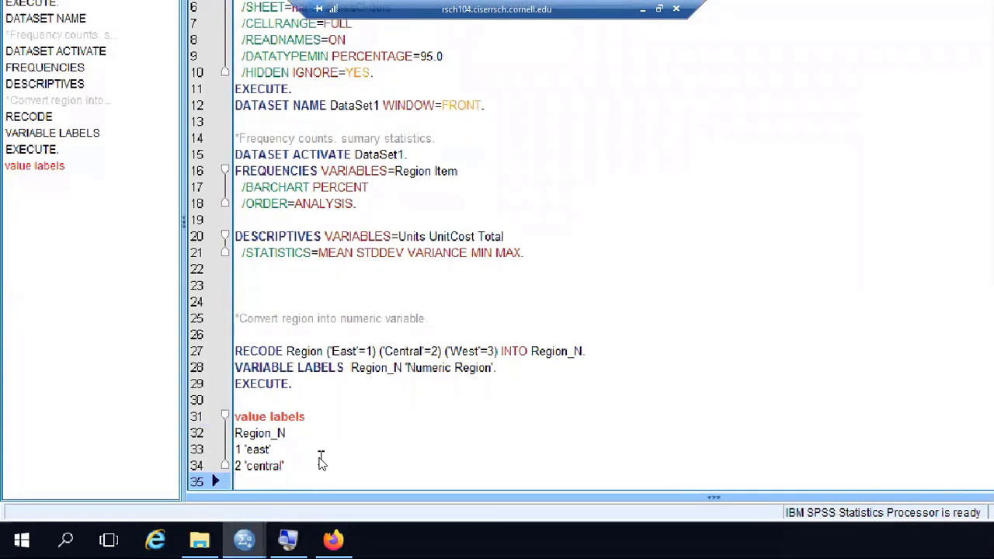
{"action": "type", "text": "3 'west'."}
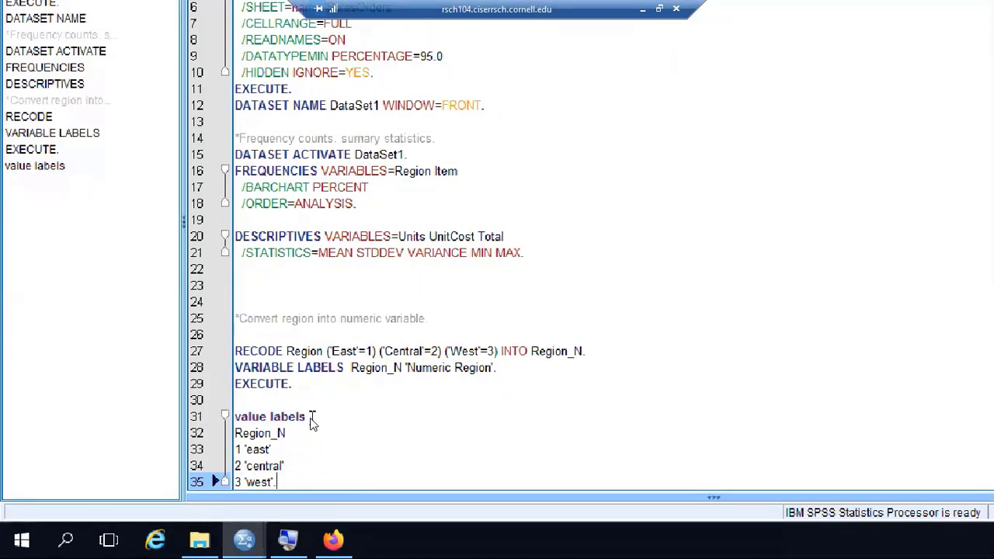
- Add "execute." below the labels and run only the new value labels block through the execute line
{"action": "key", "text": "Return"}
{"action": "type", "text": "execute."}
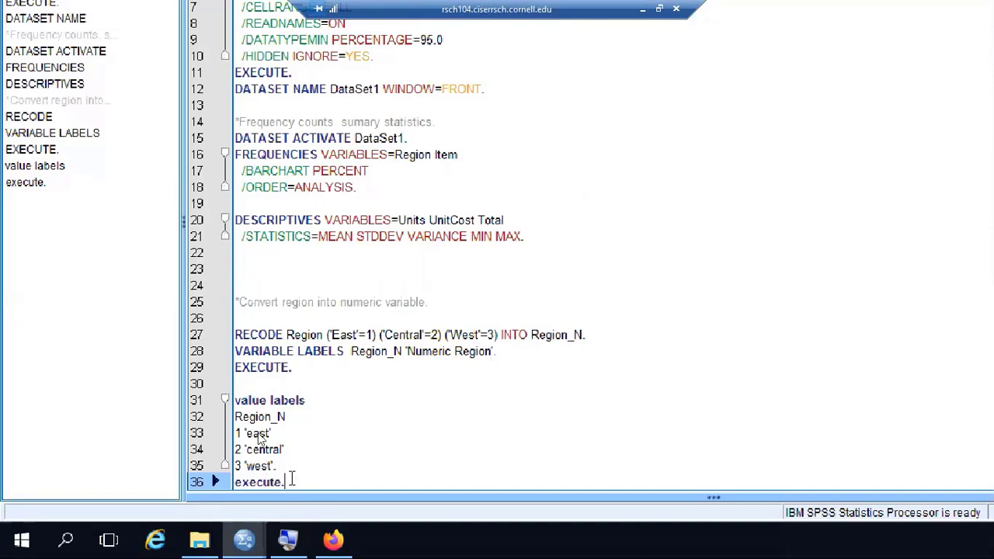
{"action": "left_click_drag", "start_coordinate": [292, 480], "coordinate": [234, 404]}
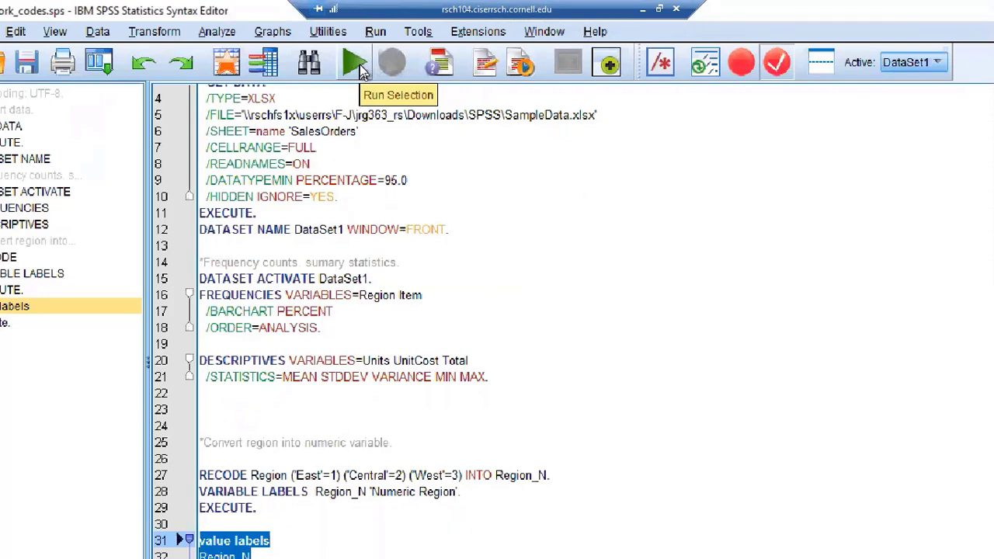
{"action": "left_click", "coordinate": [355, 65]}
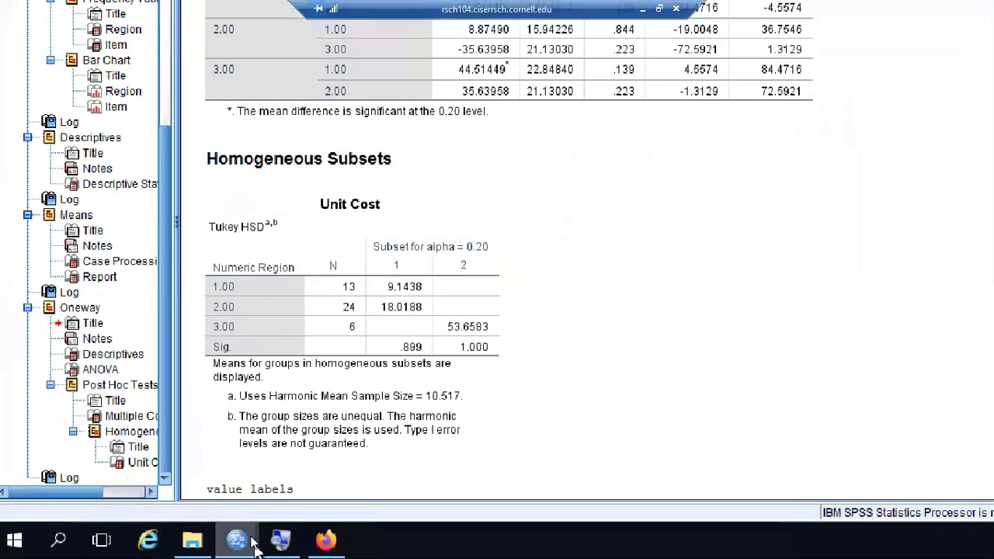
- Switch to the DataSet1 data editor and display value labels instead of numeric codes
{"action": "mouse_move", "coordinate": [254, 544]}
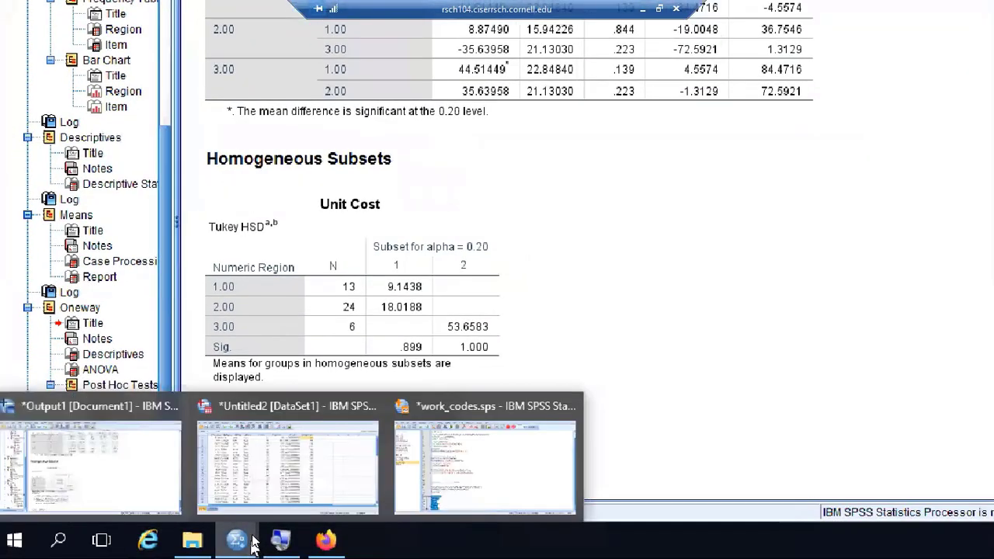
{"action": "left_click", "coordinate": [275, 458]}
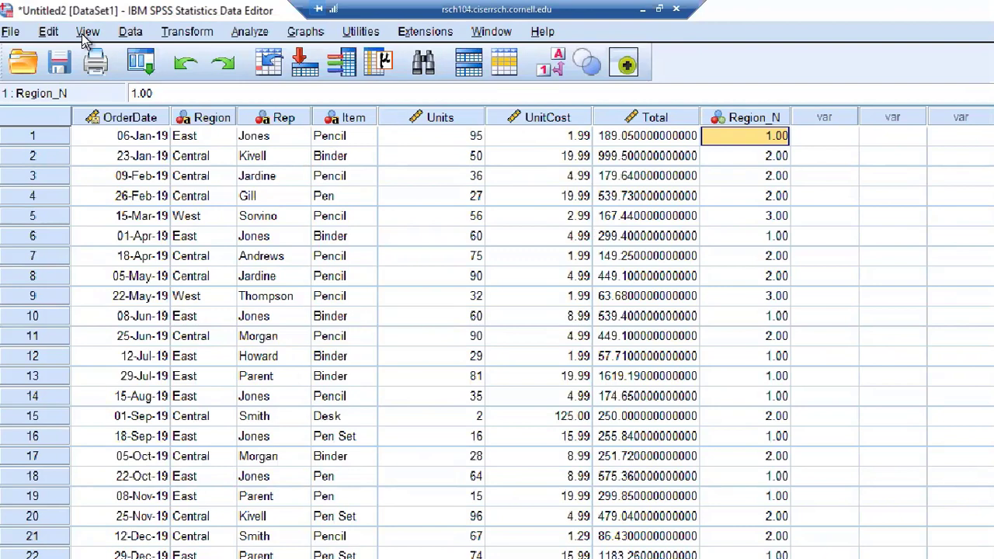
{"action": "left_click", "coordinate": [84, 34]}
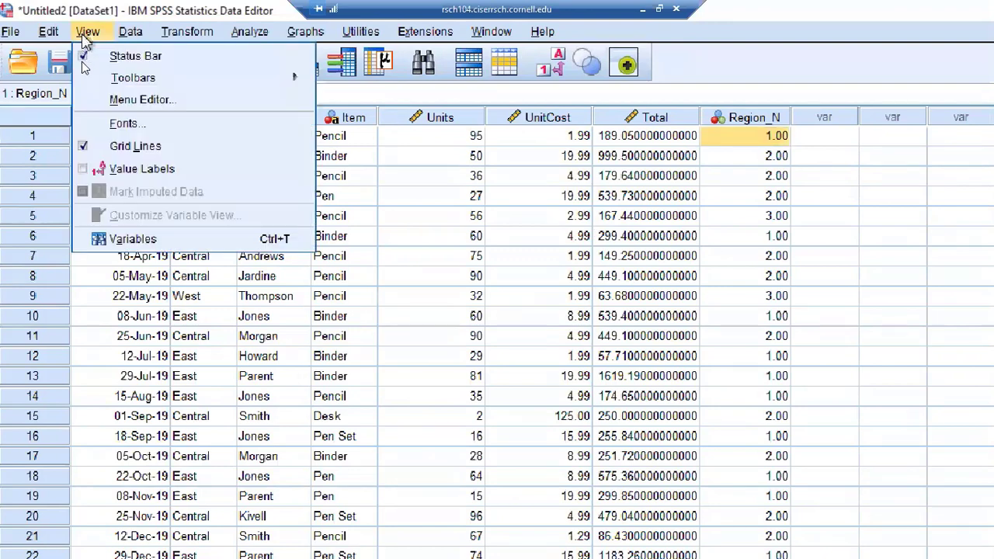
{"action": "left_click", "coordinate": [84, 172]}
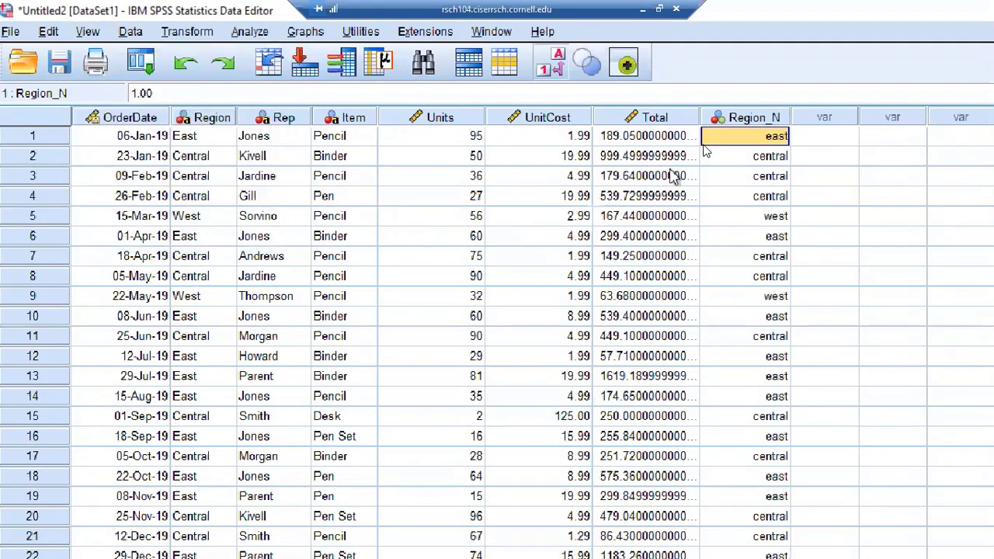
- Run the one-way ANOVA of Unit Cost by Numeric Region with Tukey post hoc tests at the 0.20 level and review the labelled output tables
{"action": "left_click", "coordinate": [251, 32]}
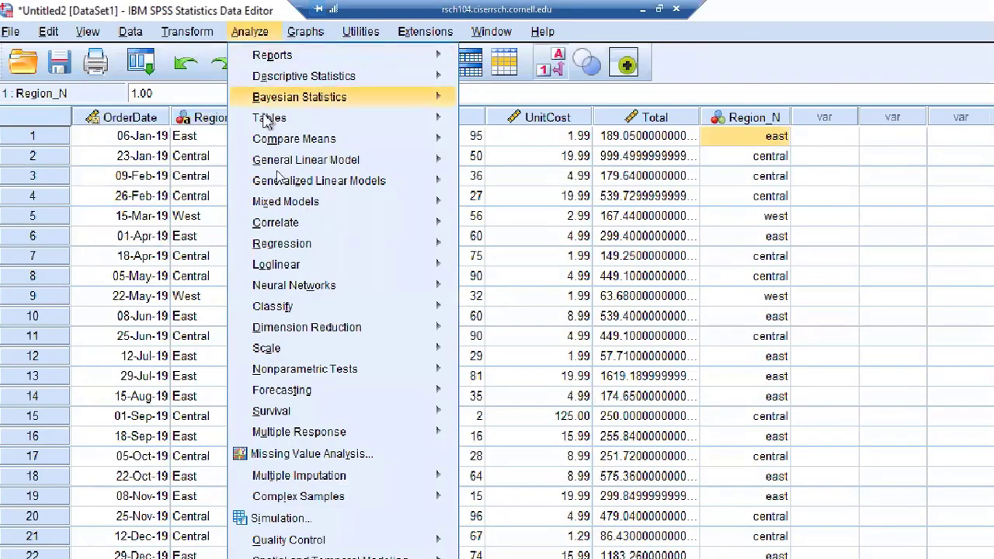
{"action": "mouse_move", "coordinate": [333, 145]}
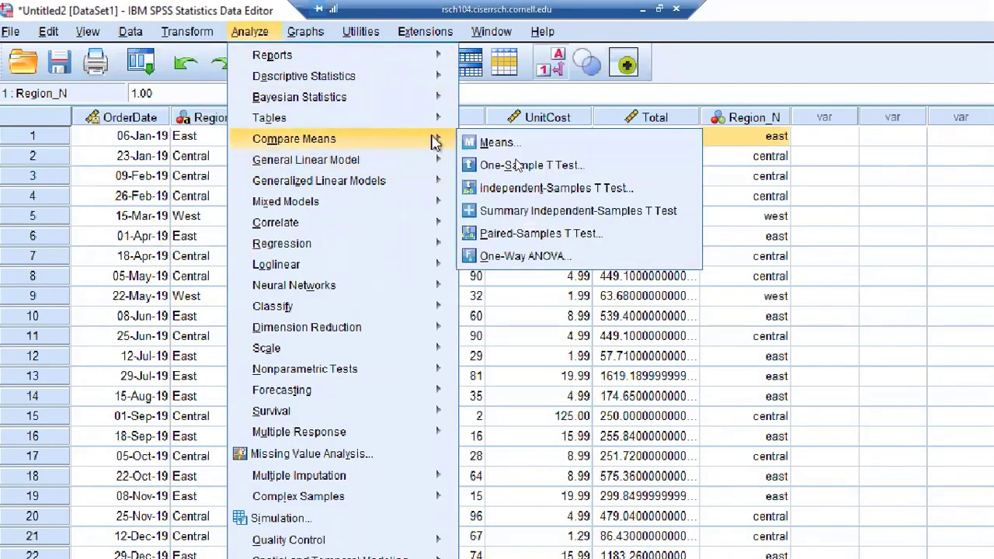
{"action": "left_click", "coordinate": [509, 256]}
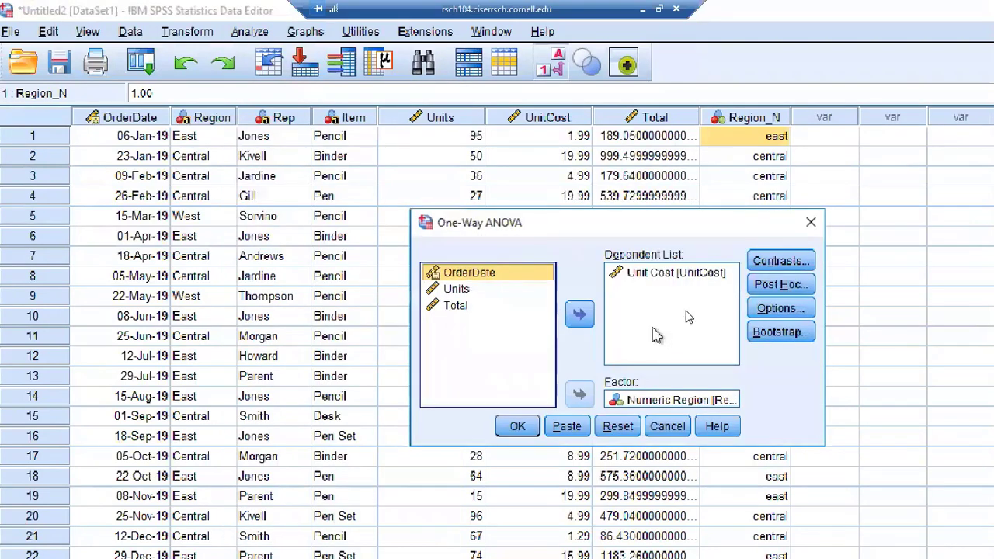
{"action": "left_click", "coordinate": [780, 262]}
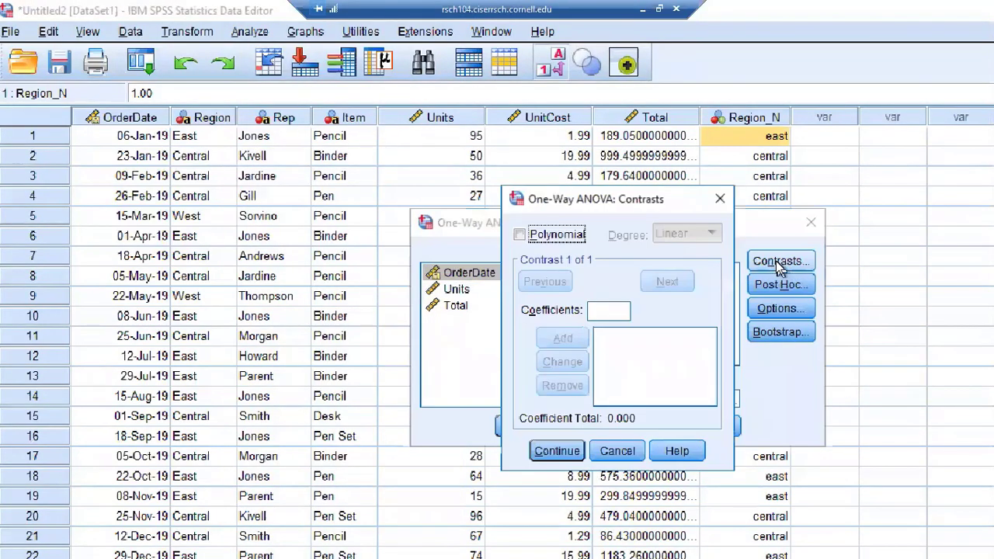
{"action": "left_click", "coordinate": [573, 452]}
{"action": "left_click", "coordinate": [781, 285]}
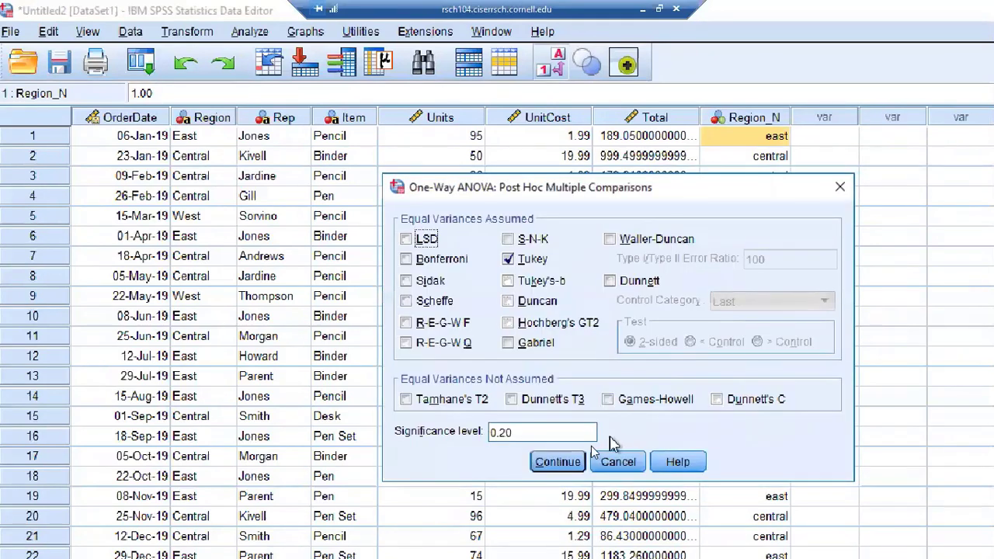
{"action": "left_click", "coordinate": [558, 463]}
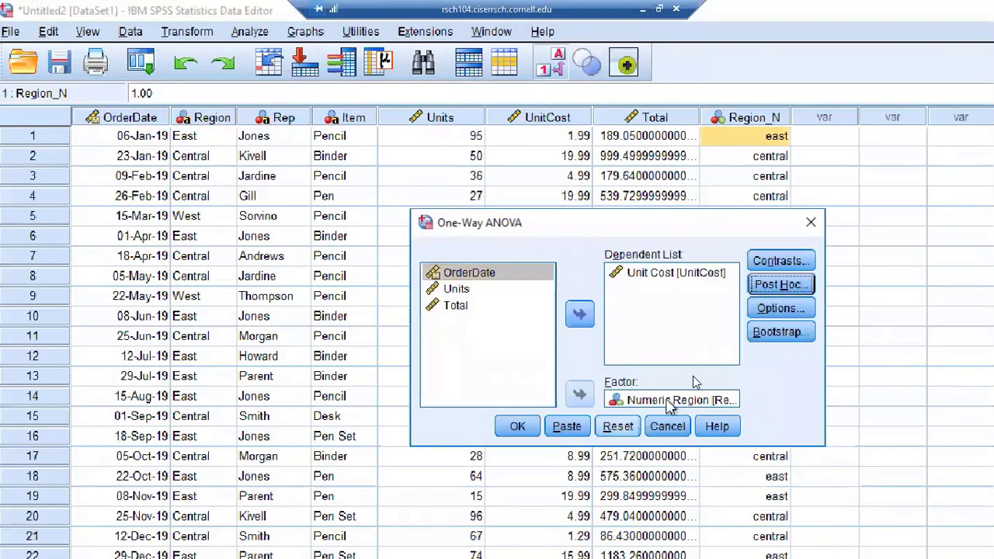
{"action": "left_click", "coordinate": [518, 430]}
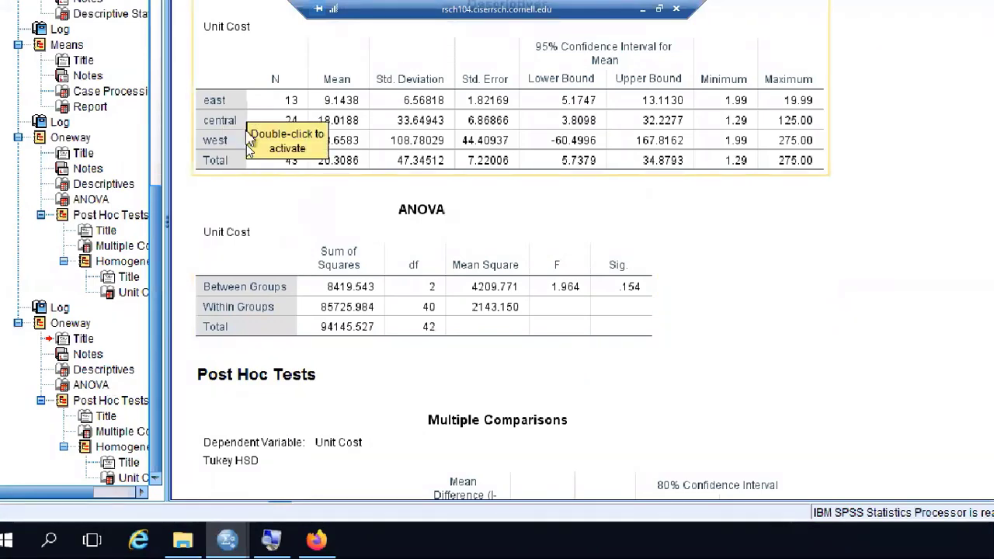
{"action": "scroll", "coordinate": [246, 147], "scroll_direction": "up", "scroll_amount": 5}
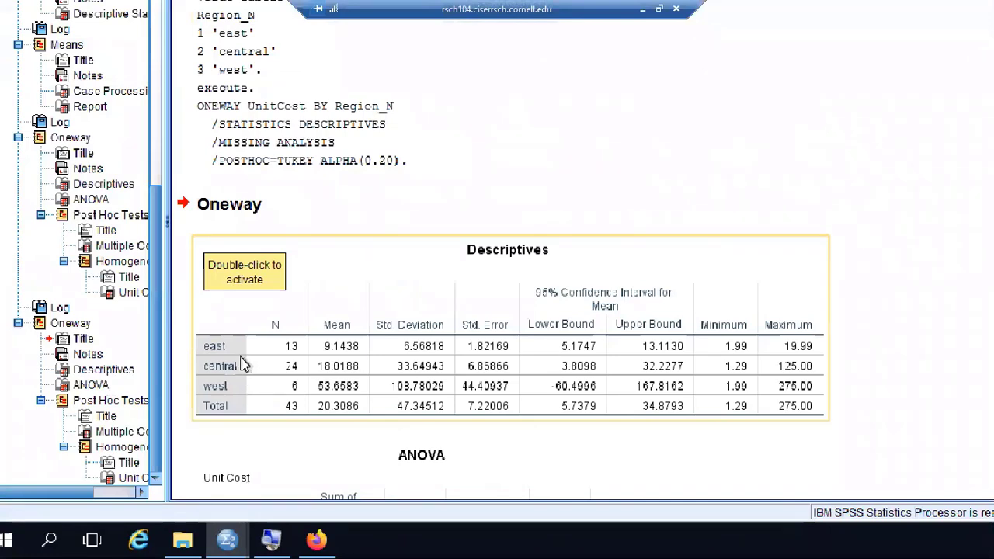
{"action": "scroll", "coordinate": [244, 368], "scroll_direction": "down", "scroll_amount": 2}
{"action": "scroll", "coordinate": [263, 312], "scroll_direction": "down", "scroll_amount": 4}
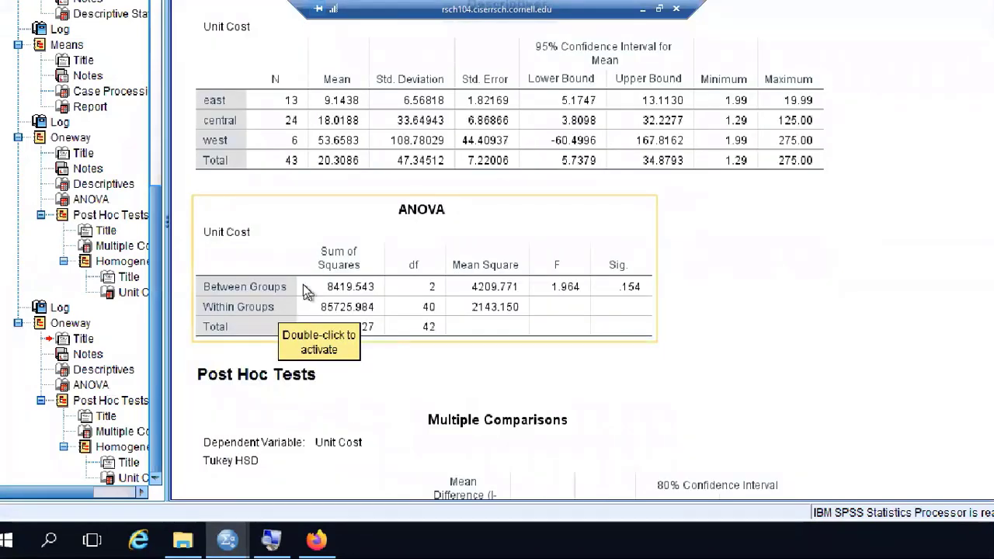
{"action": "scroll", "coordinate": [303, 285], "scroll_direction": "down", "scroll_amount": 6}
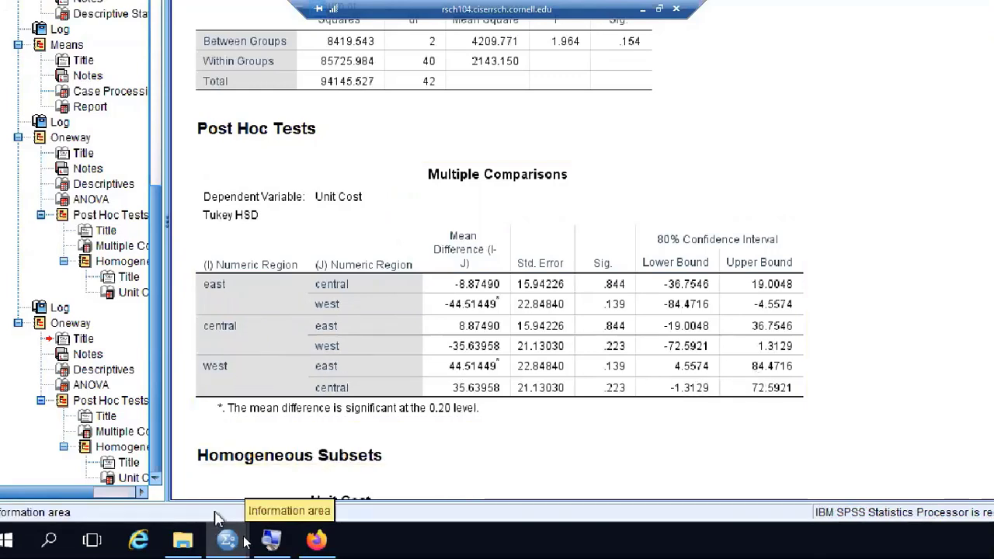
- Return to the DataSet1 data editor and paste the One-Way ANOVA of Unit Cost by Numeric Region as syntax
{"action": "mouse_move", "coordinate": [228, 540]}
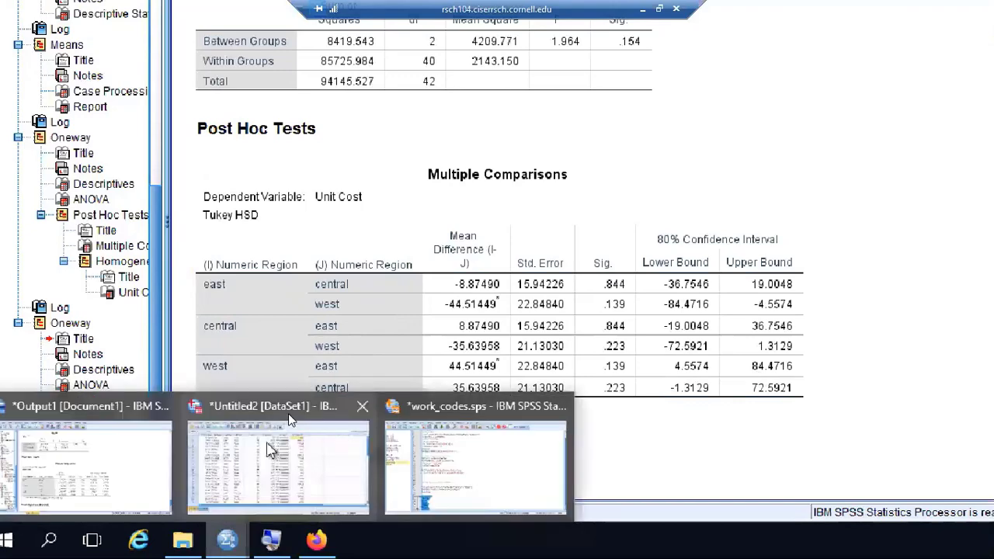
{"action": "left_click", "coordinate": [281, 442]}
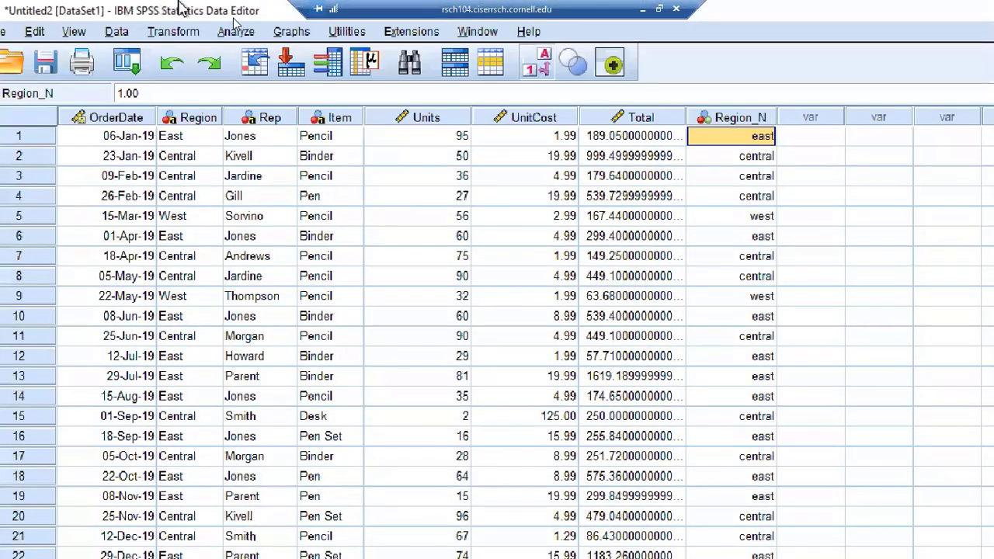
{"action": "left_click", "coordinate": [238, 31]}
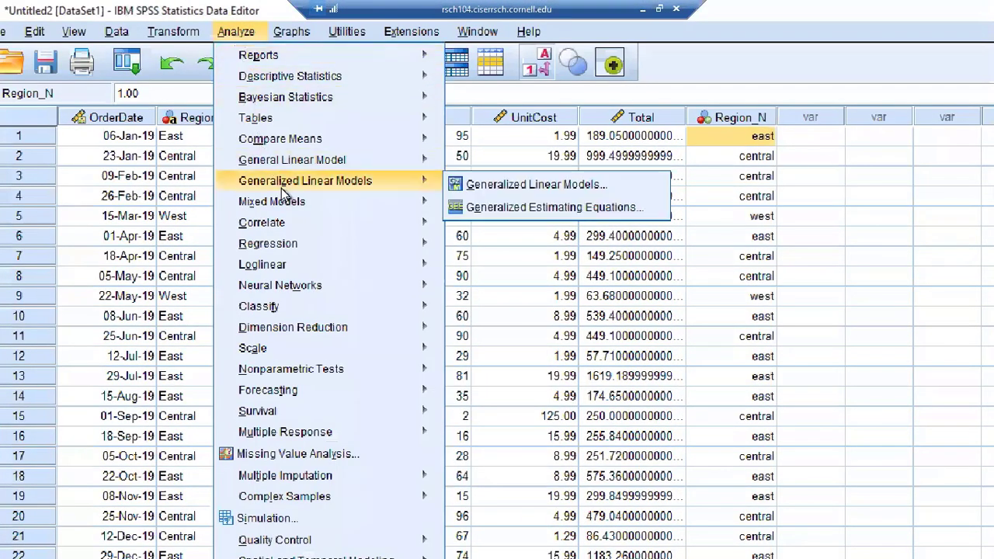
{"action": "mouse_move", "coordinate": [303, 140]}
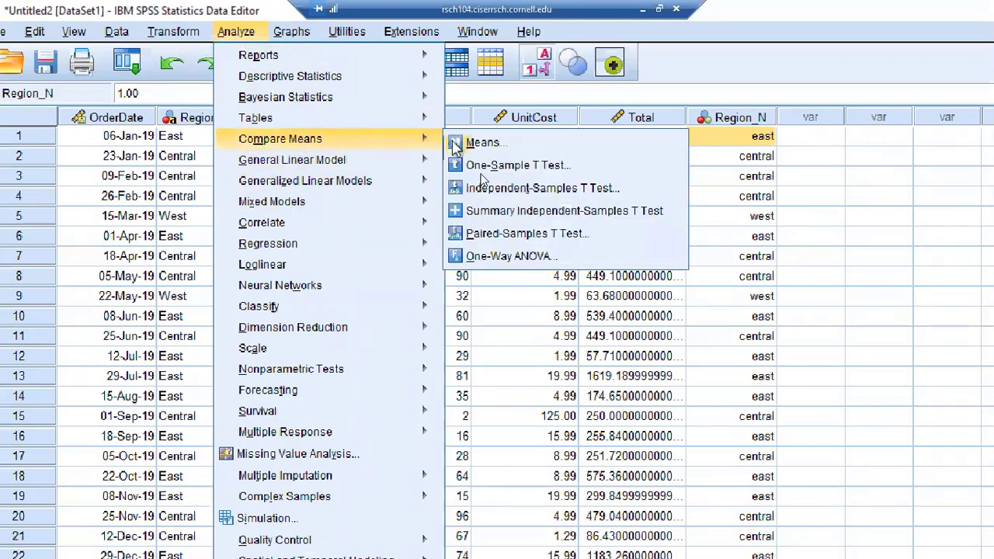
{"action": "left_click", "coordinate": [513, 256]}
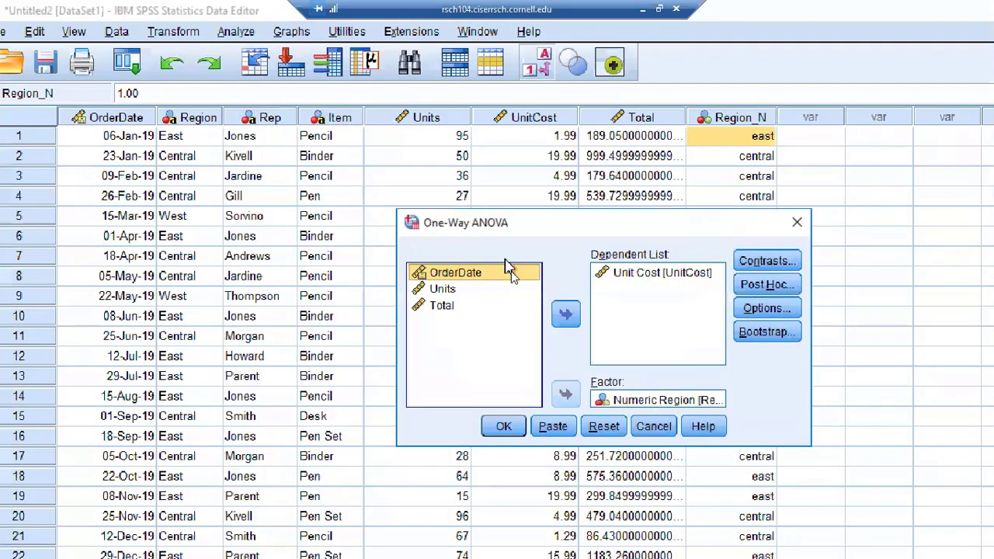
{"action": "left_click", "coordinate": [557, 429]}
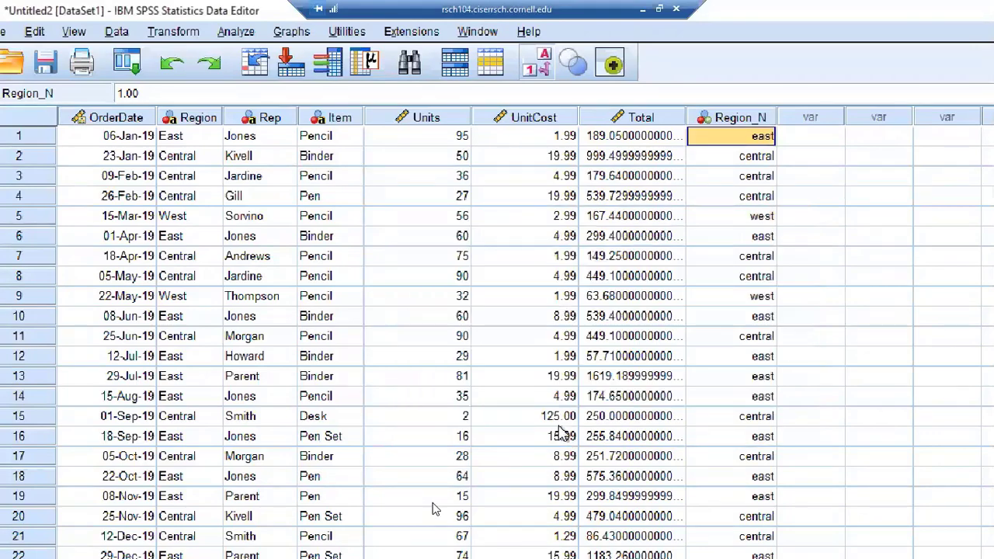
- In work_codes.sps, add the comment "*Anova test to compare unit cost by region." above the ONEWAY command and blank lines below it
{"action": "mouse_move", "coordinate": [237, 537]}
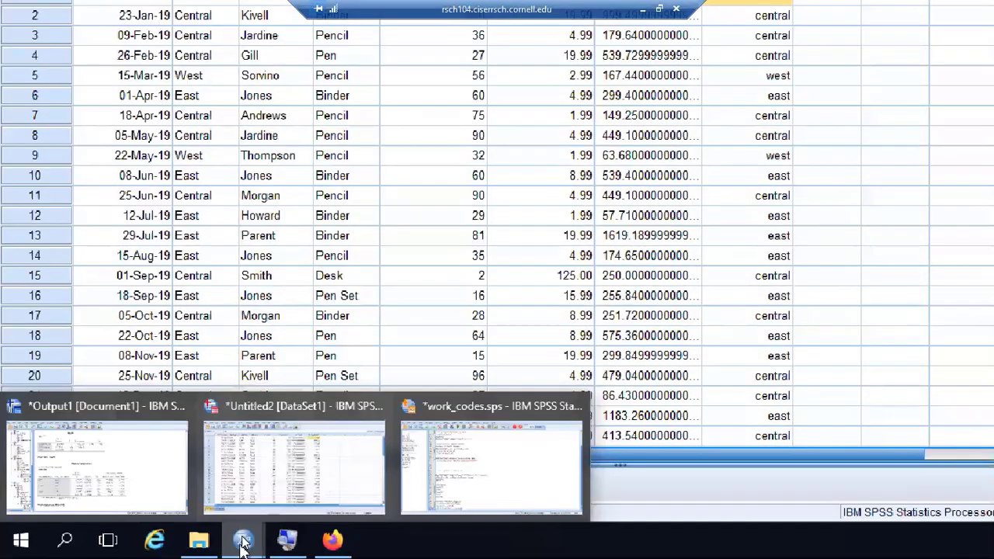
{"action": "left_click", "coordinate": [458, 453]}
{"action": "key", "text": "Return"}
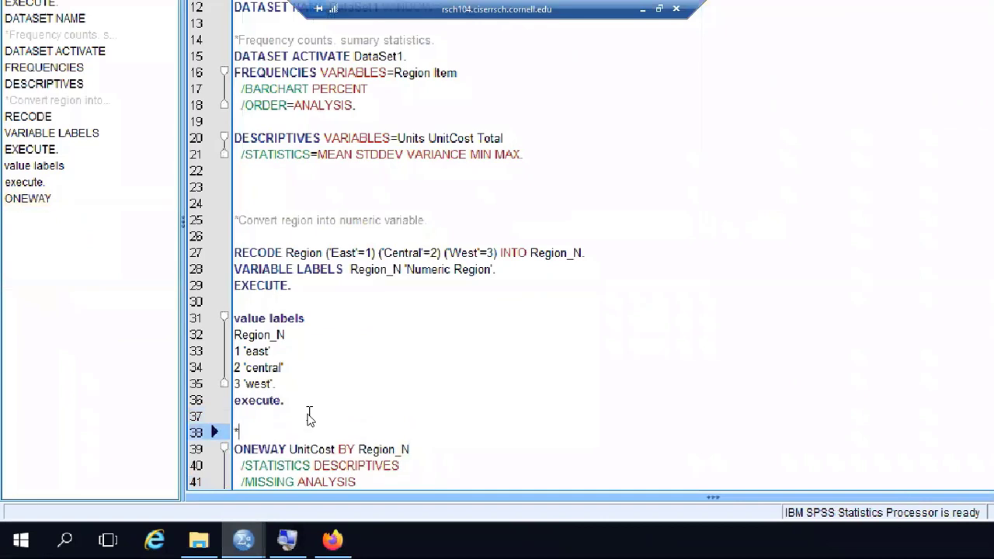
{"action": "type", "text": "*Anova te"}
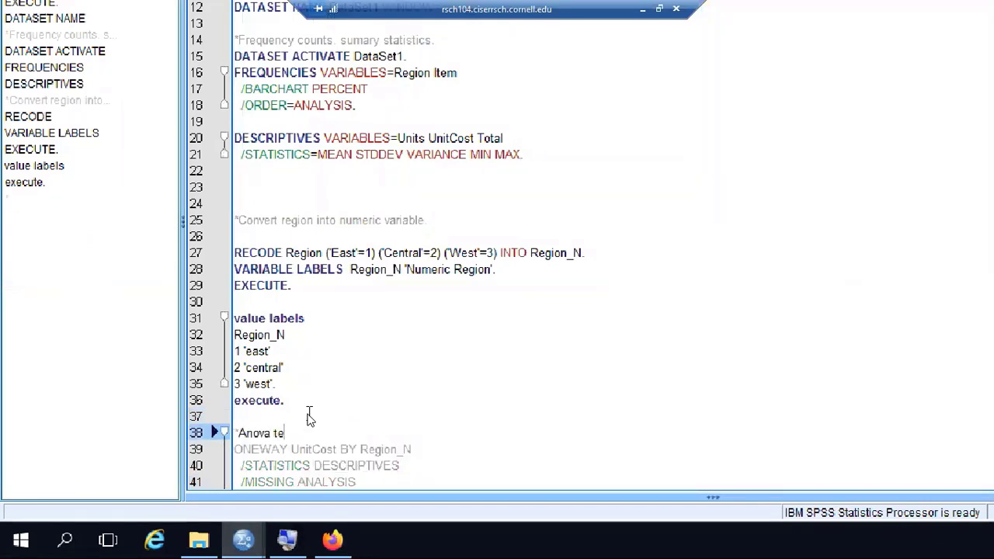
{"action": "type", "text": "st to compare "}
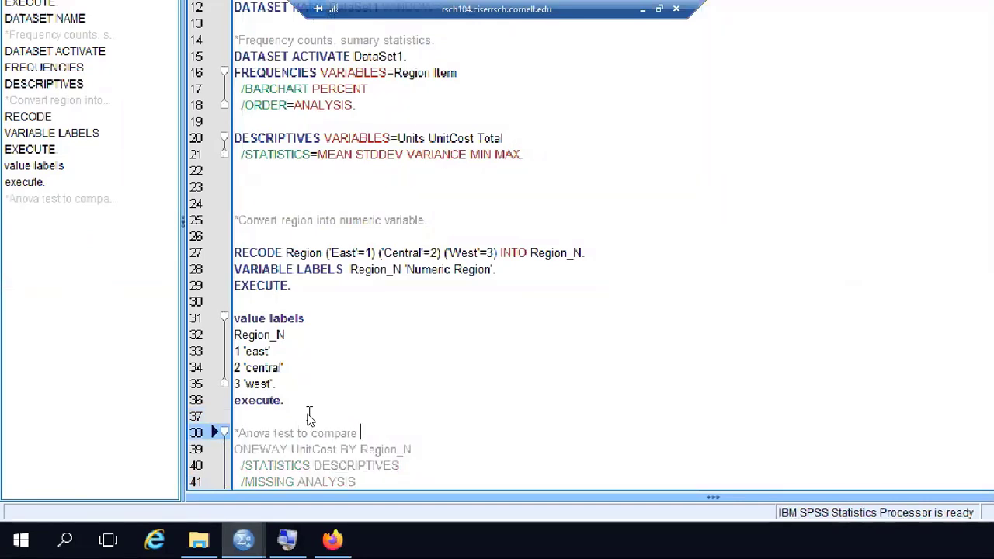
{"action": "type", "text": "unit cost by region."}
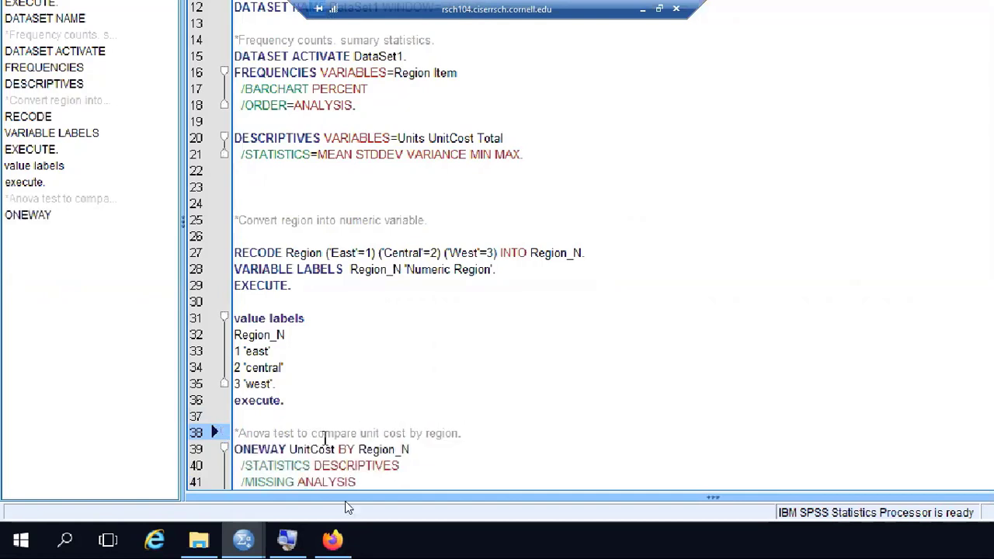
{"action": "scroll", "coordinate": [453, 466], "scroll_direction": "down", "scroll_amount": 1}
{"action": "left_click", "coordinate": [454, 466]}
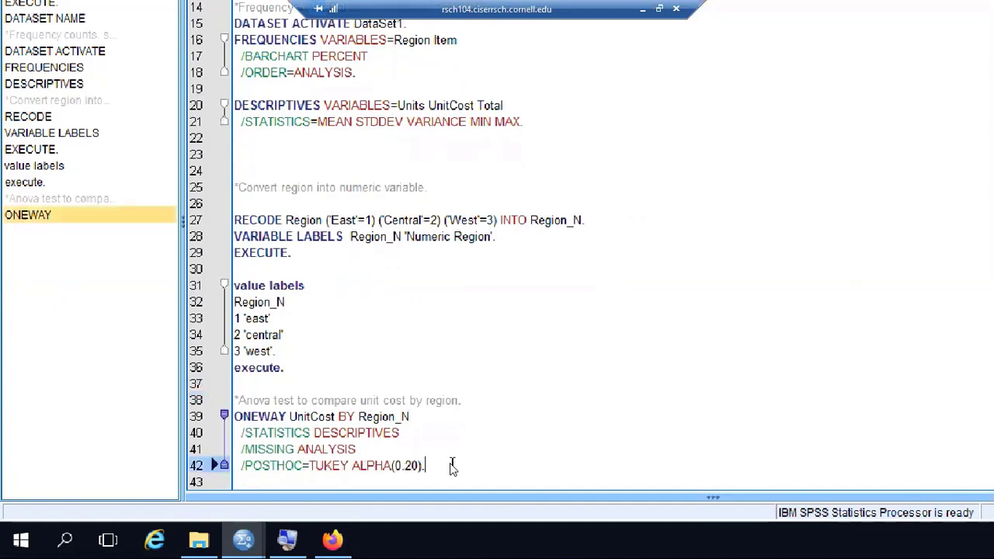
{"action": "key", "text": "Return"}
{"action": "key", "text": "Return"}
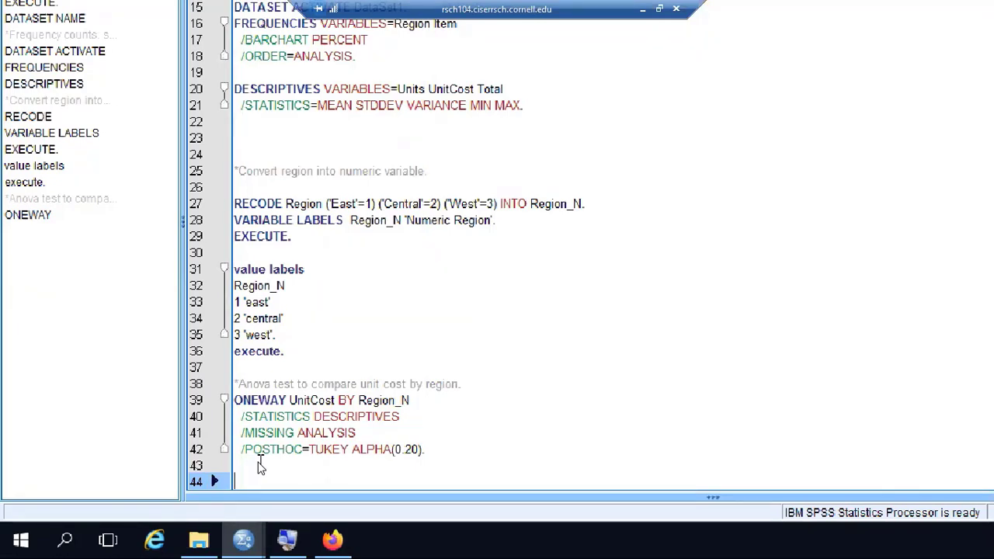
{"action": "left_click", "coordinate": [300, 238]}
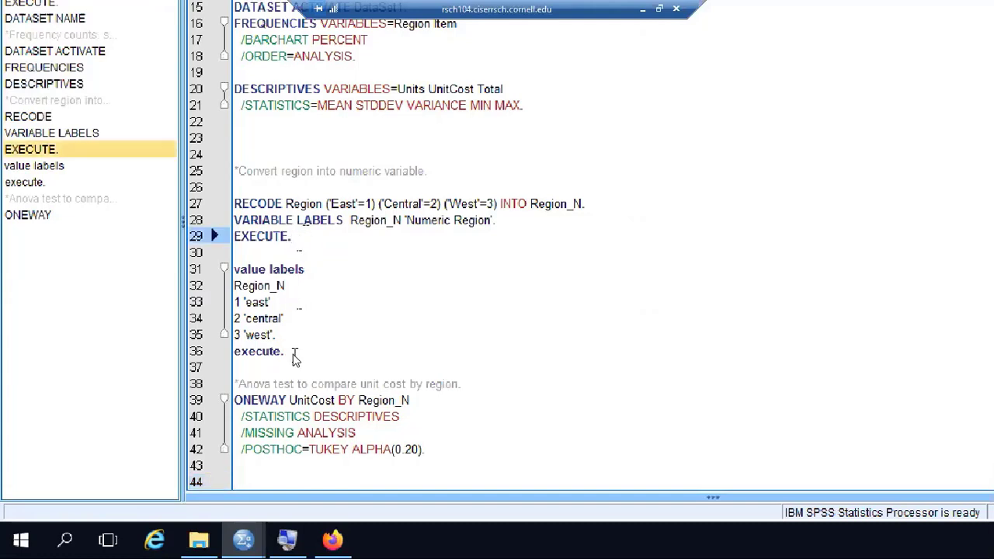
{"action": "left_click", "coordinate": [294, 356]}
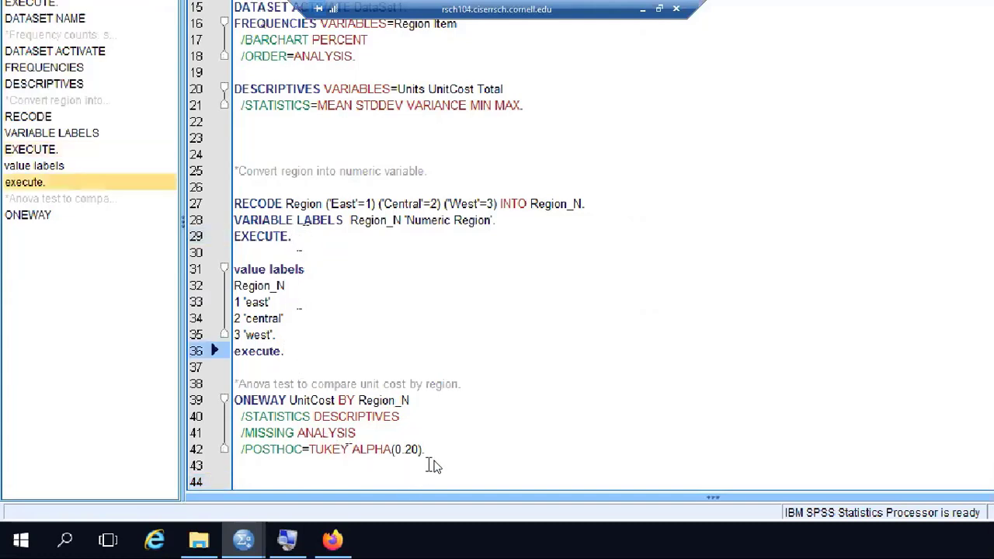
{"action": "left_click", "coordinate": [441, 453]}
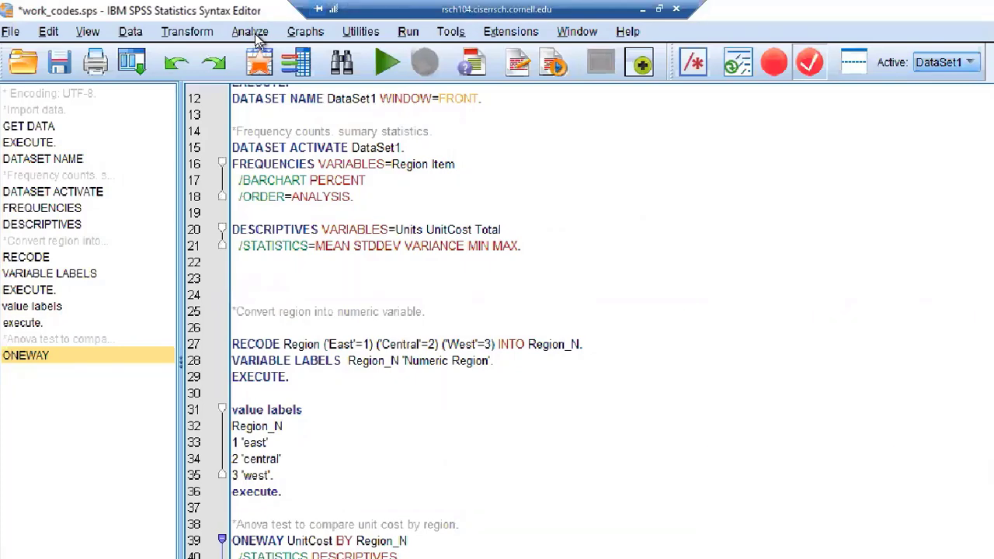
- Run the Means procedure for Unit Cost by Region with the Anova table and eta statistics included
{"action": "left_click", "coordinate": [257, 34]}
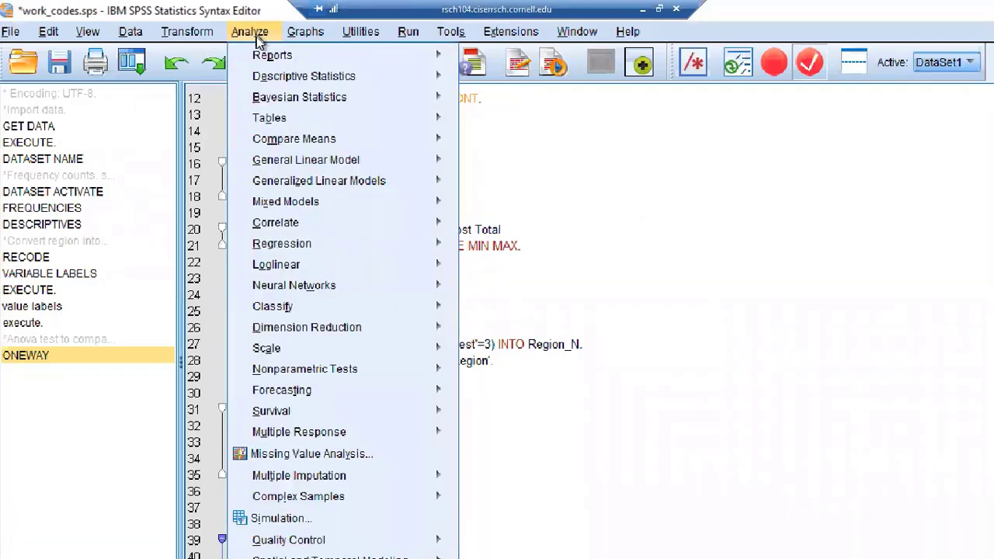
{"action": "mouse_move", "coordinate": [289, 80]}
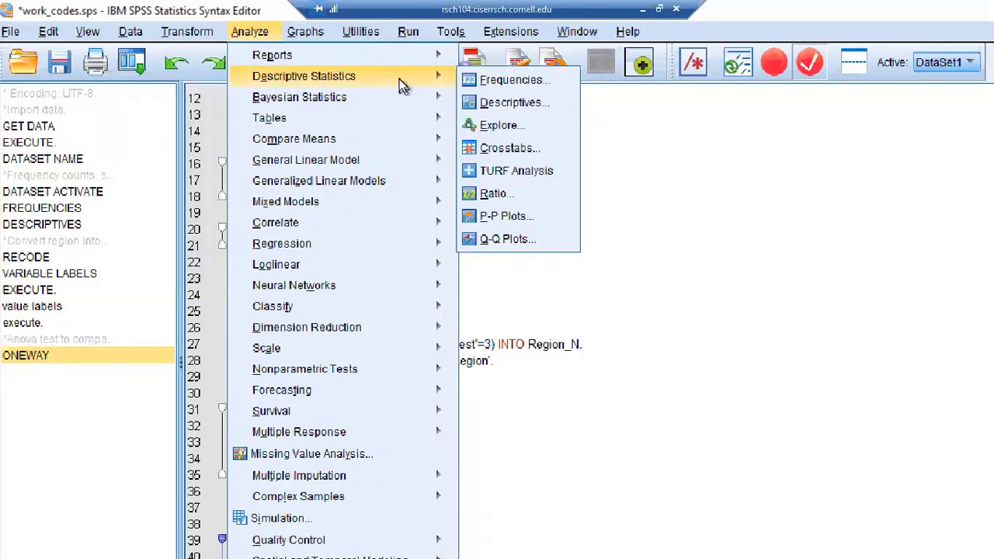
{"action": "mouse_move", "coordinate": [362, 145]}
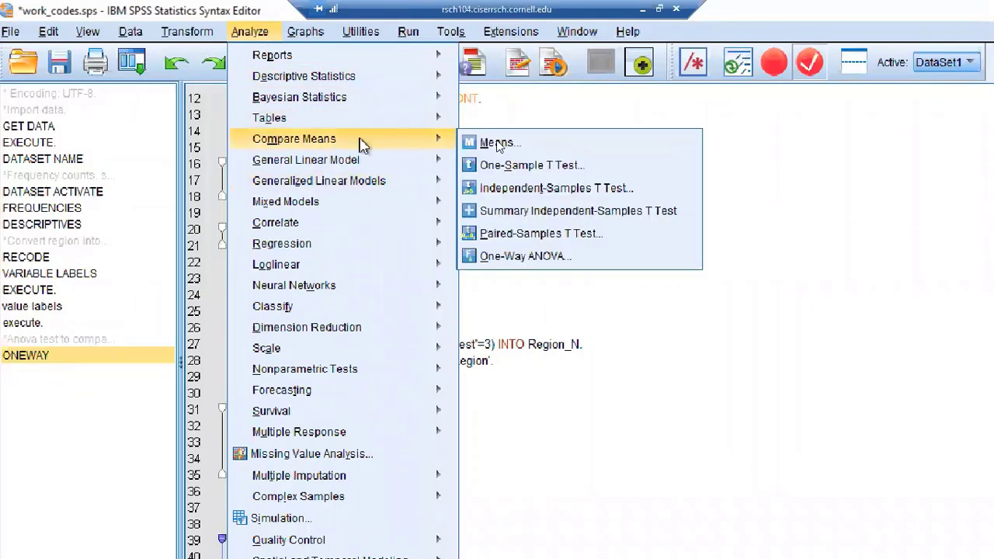
{"action": "left_click", "coordinate": [514, 143]}
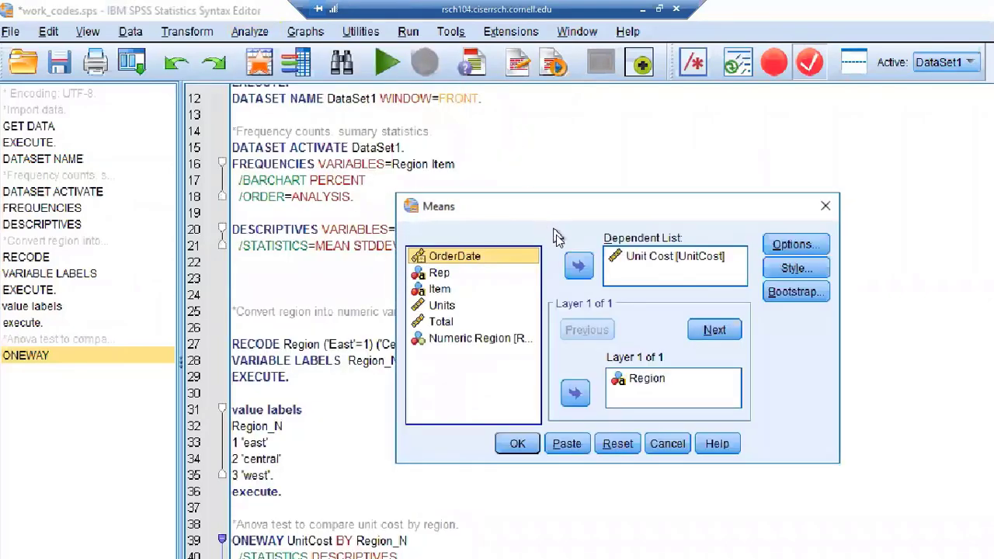
{"action": "left_click", "coordinate": [797, 245]}
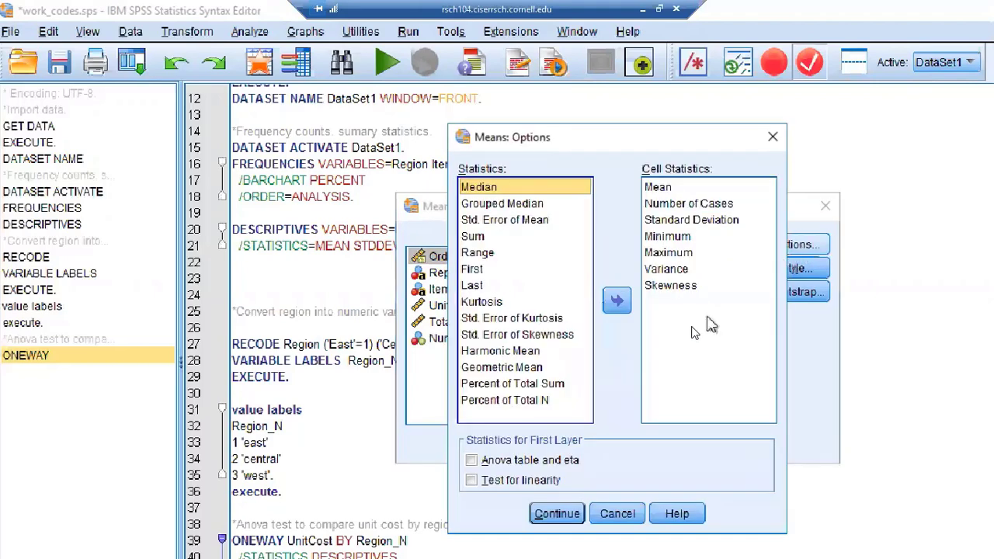
{"action": "left_click", "coordinate": [472, 461]}
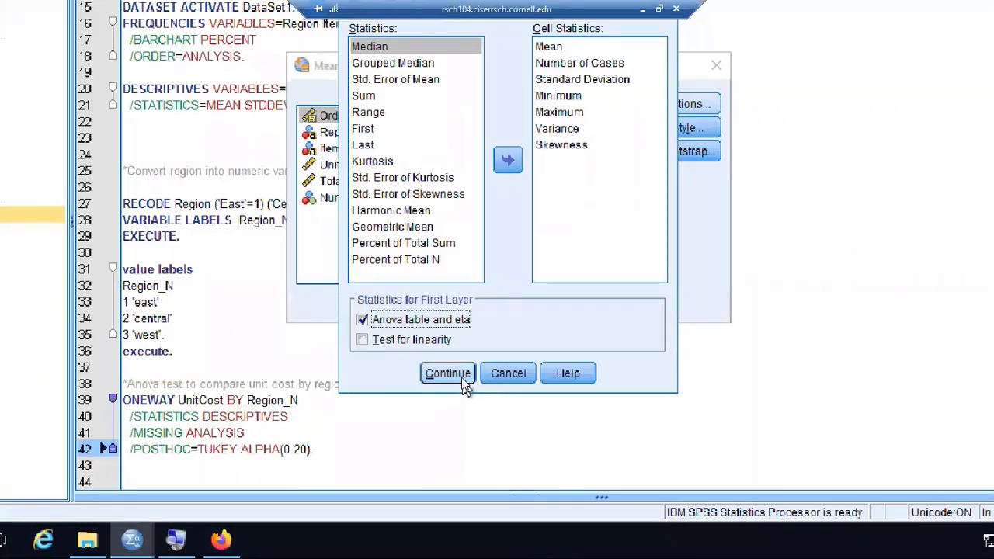
{"action": "left_click", "coordinate": [463, 383]}
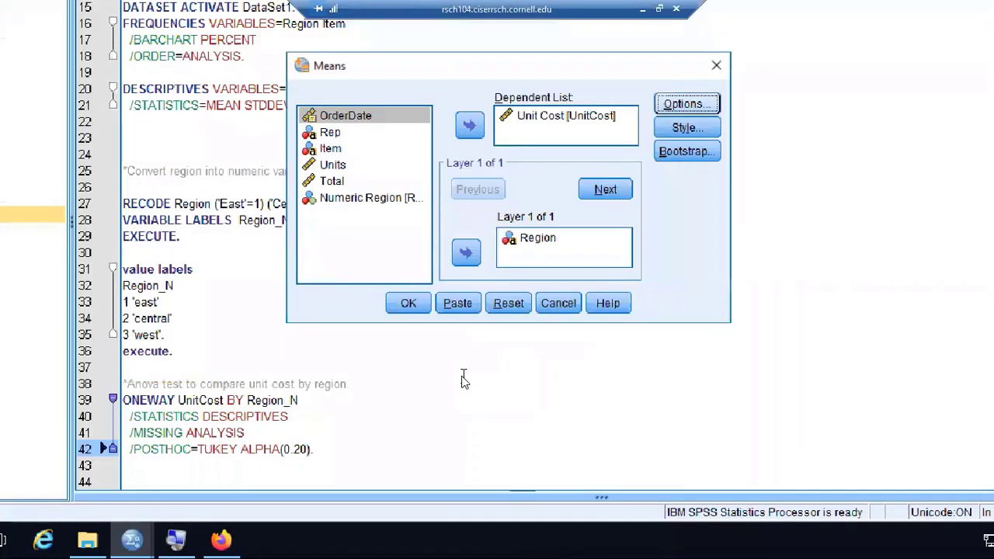
{"action": "left_click", "coordinate": [541, 247]}
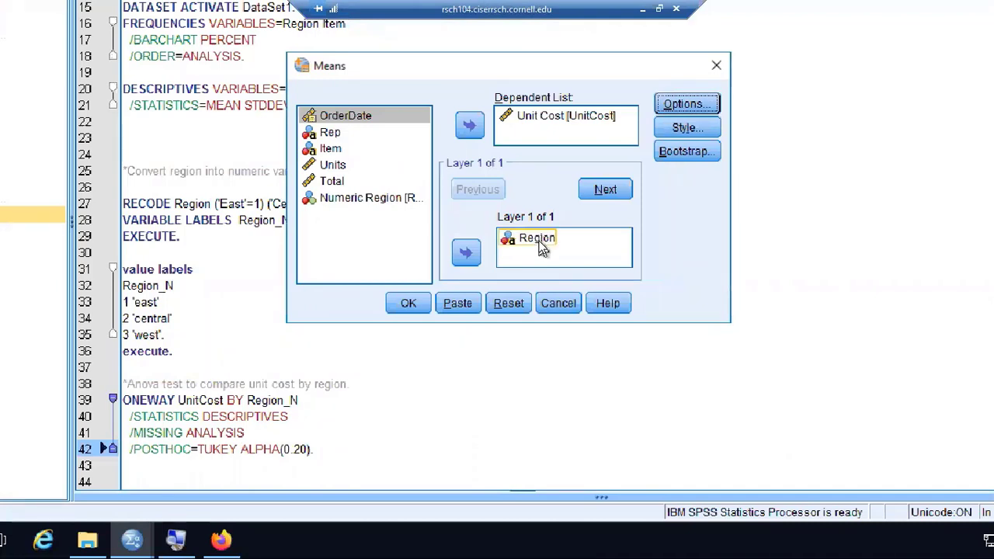
{"action": "left_click", "coordinate": [541, 248]}
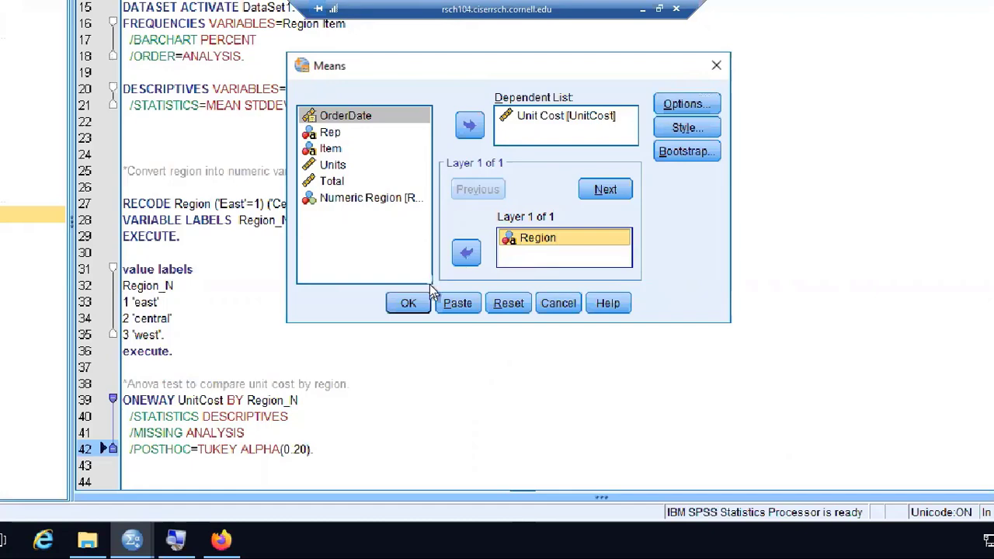
{"action": "left_click", "coordinate": [409, 303]}
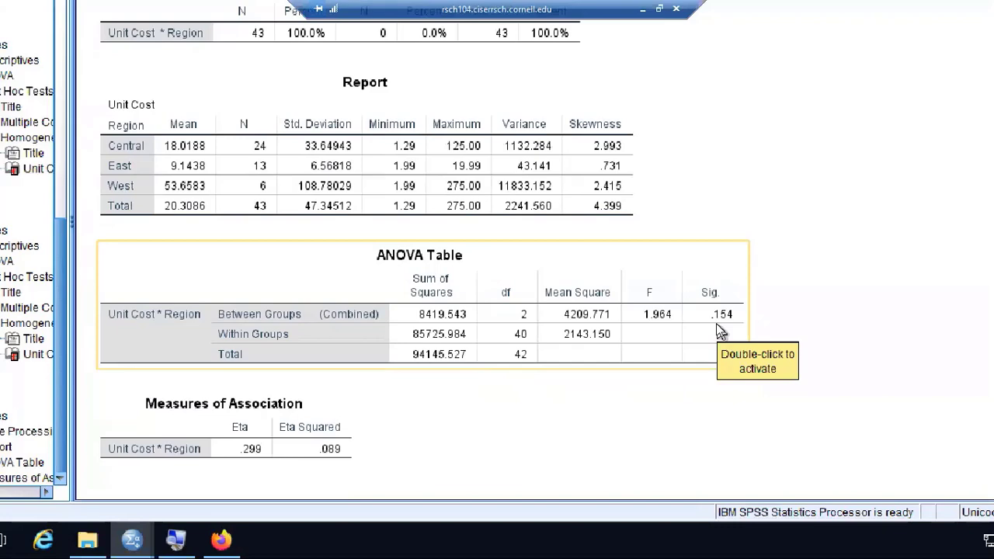
- Compare the Means ANOVA table with the earlier one-way ANOVA and Tukey post hoc output tables
{"action": "scroll", "coordinate": [658, 282], "scroll_direction": "up", "scroll_amount": 5}
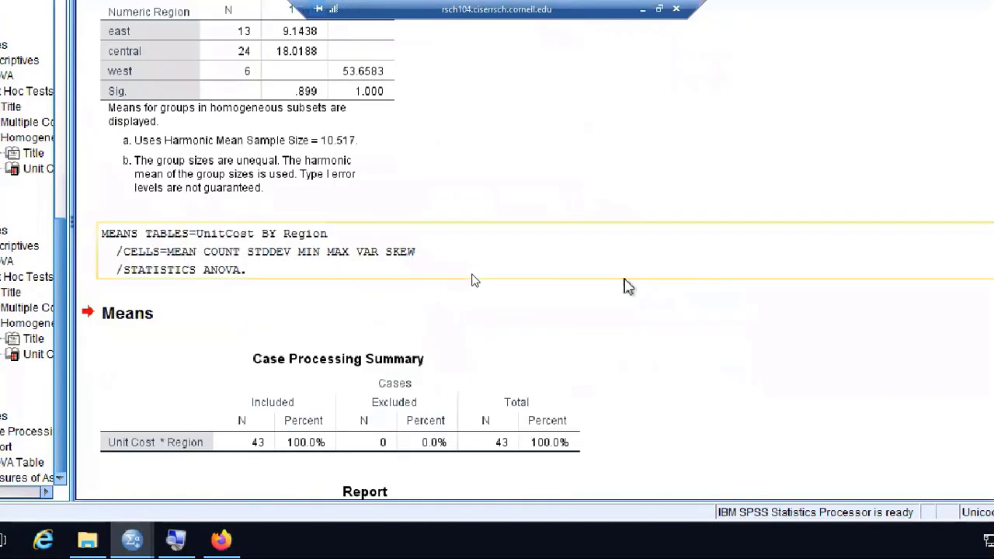
{"action": "scroll", "coordinate": [451, 281], "scroll_direction": "up", "scroll_amount": 10}
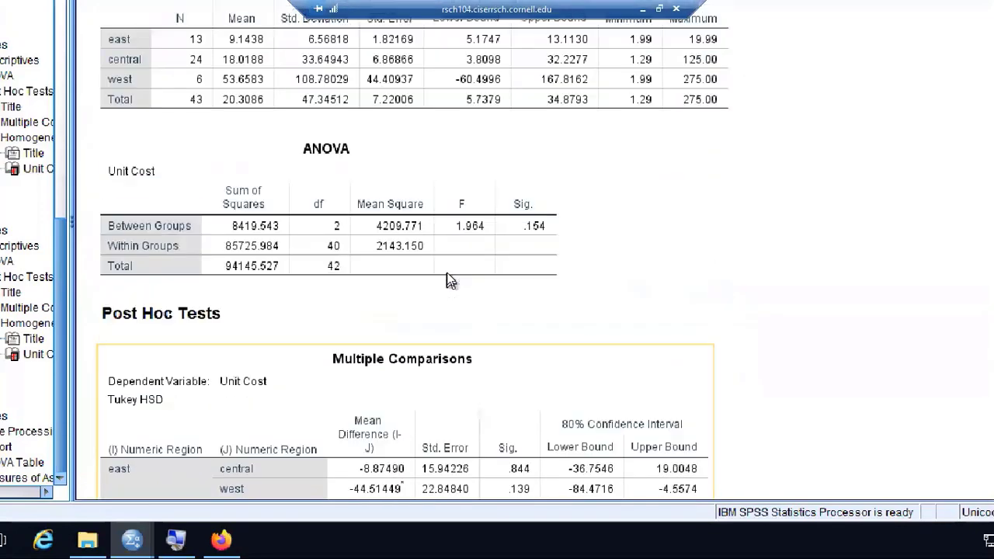
{"action": "scroll", "coordinate": [450, 282], "scroll_direction": "down", "scroll_amount": 3}
{"action": "scroll", "coordinate": [444, 284], "scroll_direction": "down", "scroll_amount": 2}
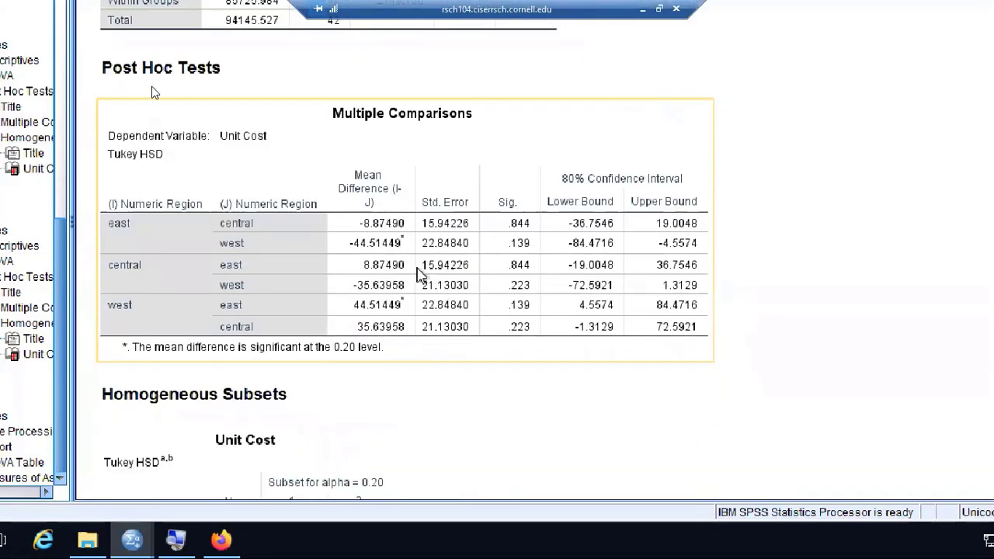
{"action": "left_click", "coordinate": [261, 97]}
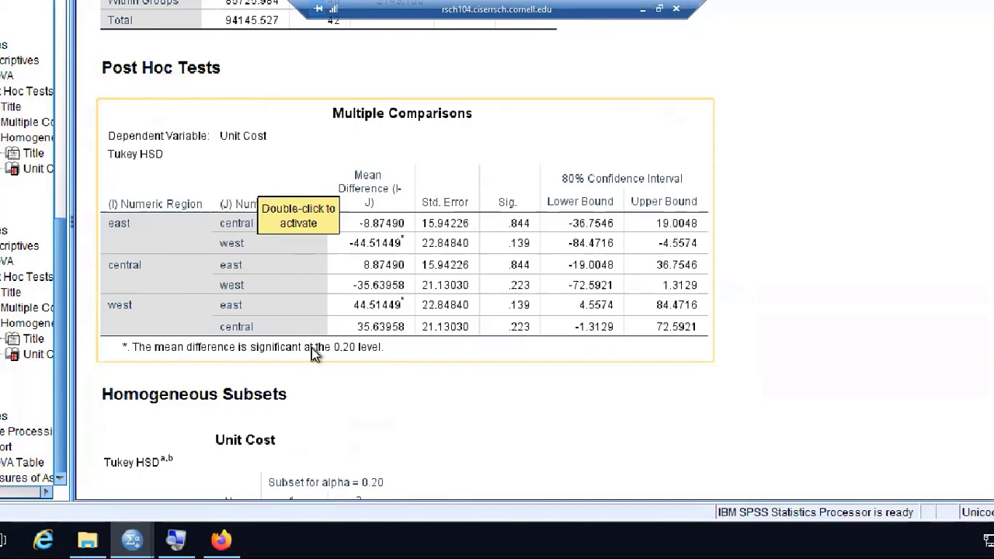
{"action": "left_click", "coordinate": [313, 376]}
{"action": "left_click", "coordinate": [317, 391]}
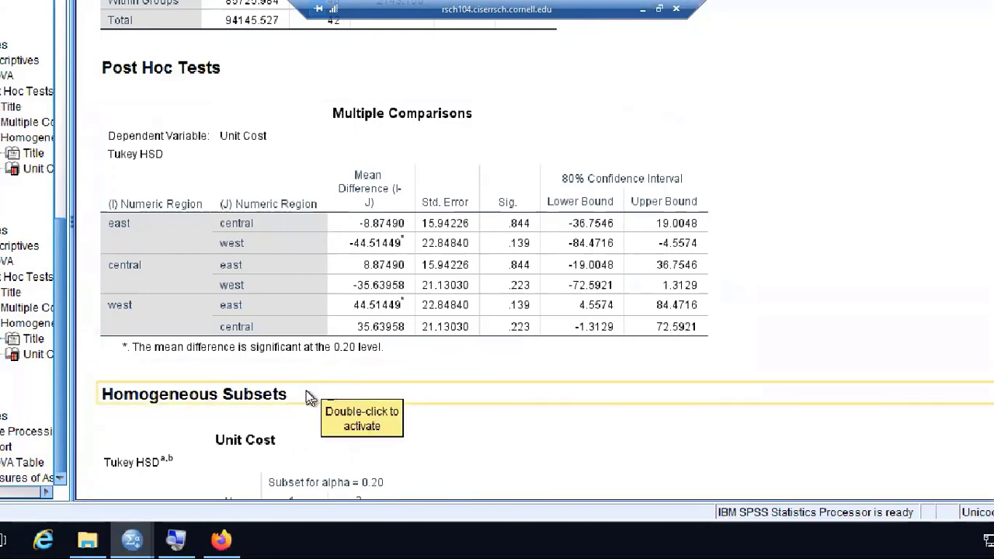
{"action": "scroll", "coordinate": [306, 391], "scroll_direction": "down", "scroll_amount": 10}
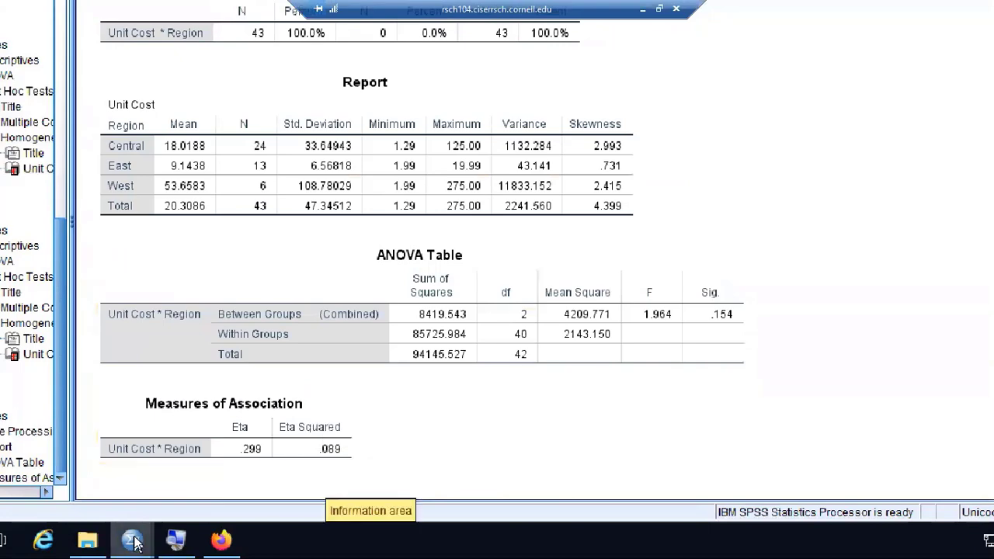
- Save the work_codes.sps syntax file and return to the Output1 viewer
{"action": "mouse_move", "coordinate": [132, 540]}
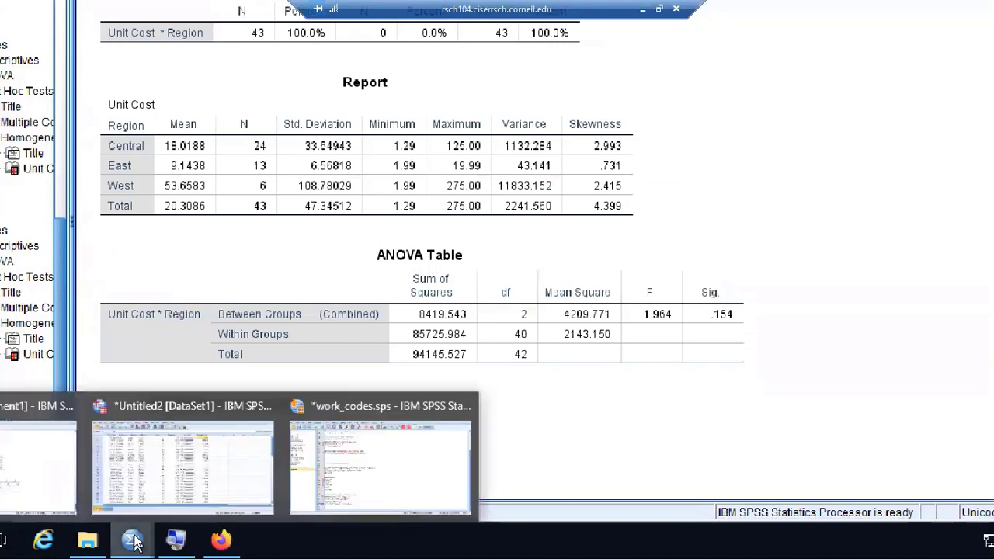
{"action": "left_click", "coordinate": [453, 440]}
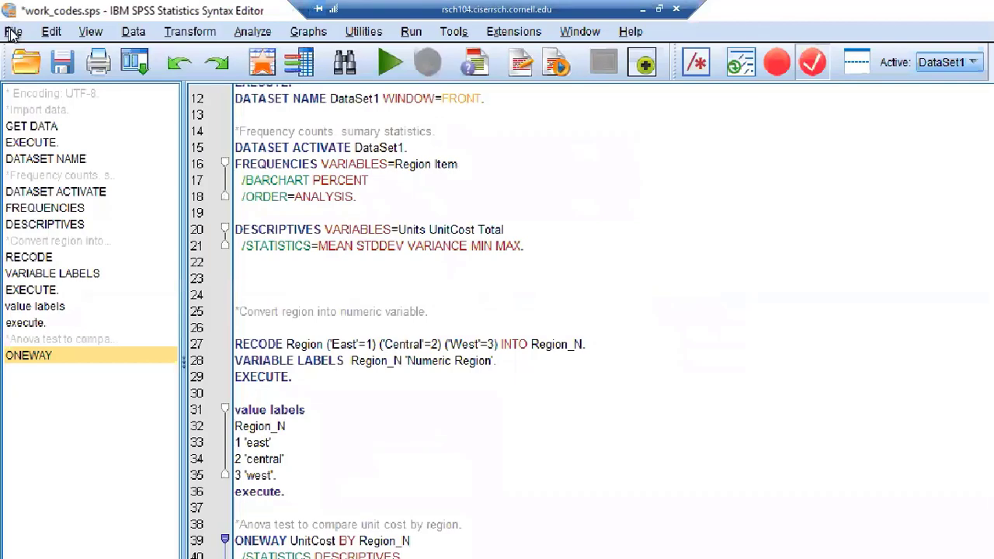
{"action": "left_click", "coordinate": [13, 31]}
{"action": "left_click", "coordinate": [37, 143]}
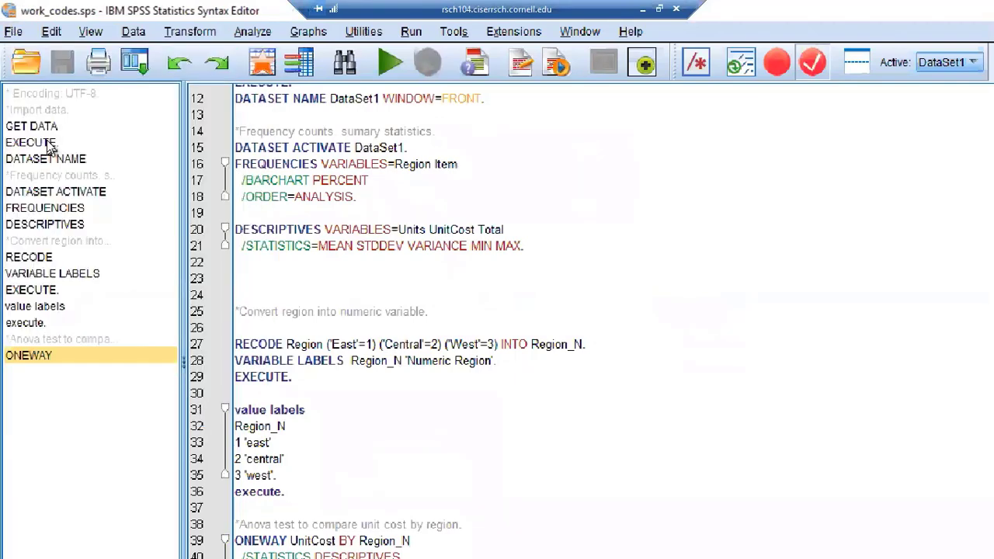
{"action": "left_click", "coordinate": [306, 419]}
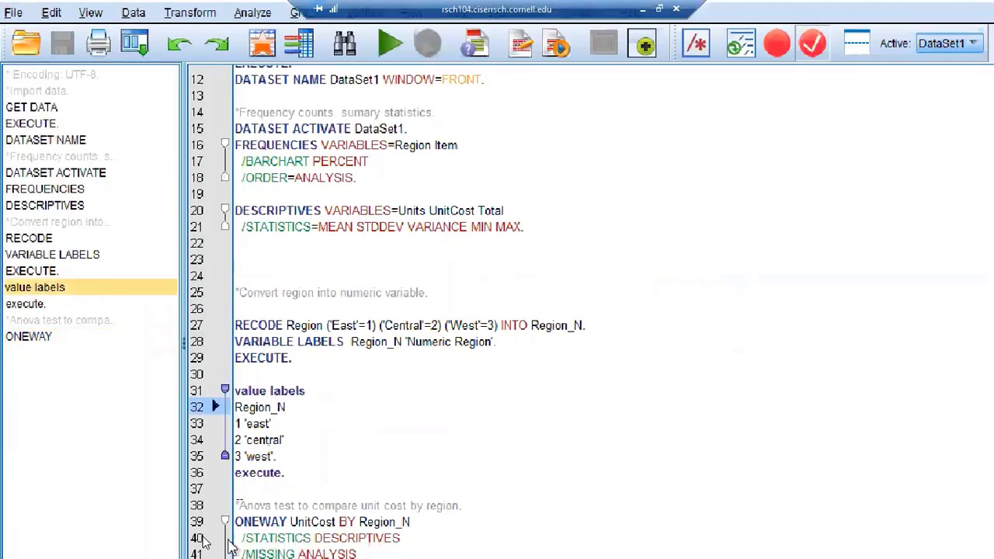
{"action": "mouse_move", "coordinate": [237, 541]}
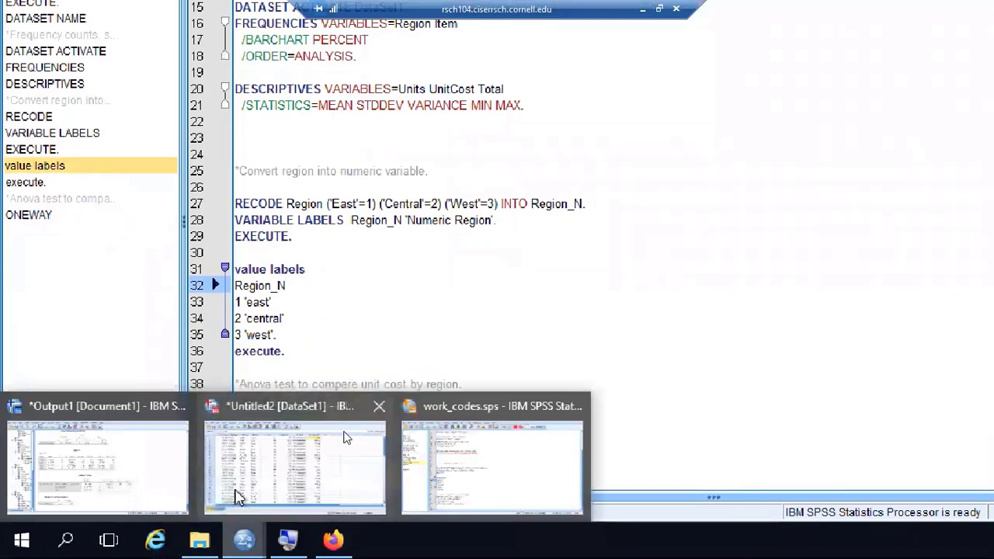
{"action": "left_click", "coordinate": [141, 458]}
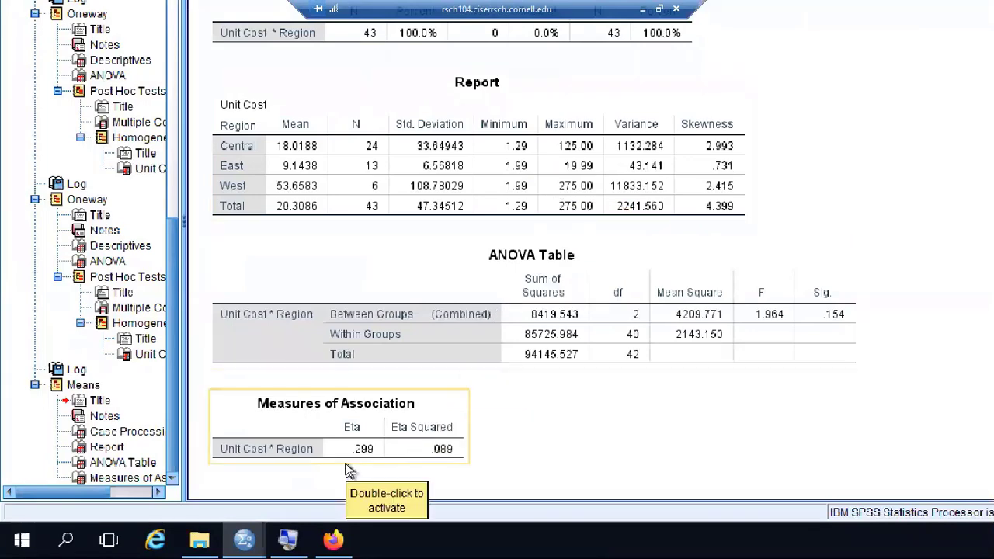
- From the DataSet1 data editor, paste syntax for saving the data as an SPSS Statistics (*.sav) file named Original
{"action": "mouse_move", "coordinate": [267, 528]}
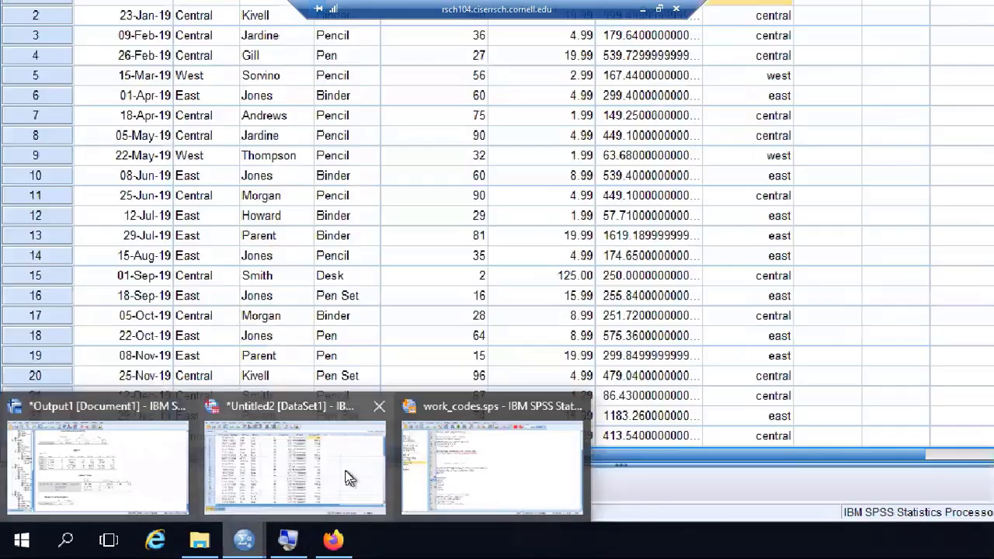
{"action": "left_click", "coordinate": [350, 478]}
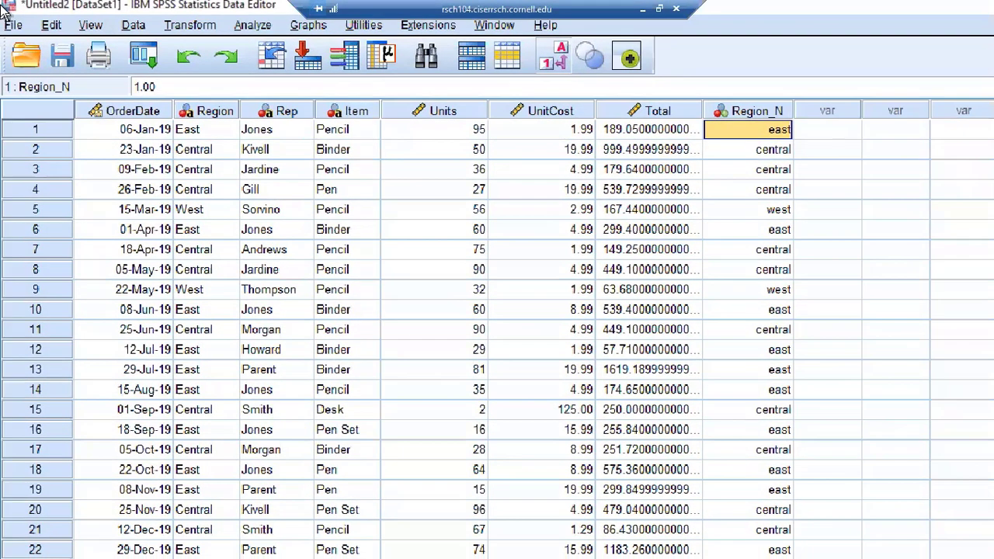
{"action": "left_click", "coordinate": [12, 25]}
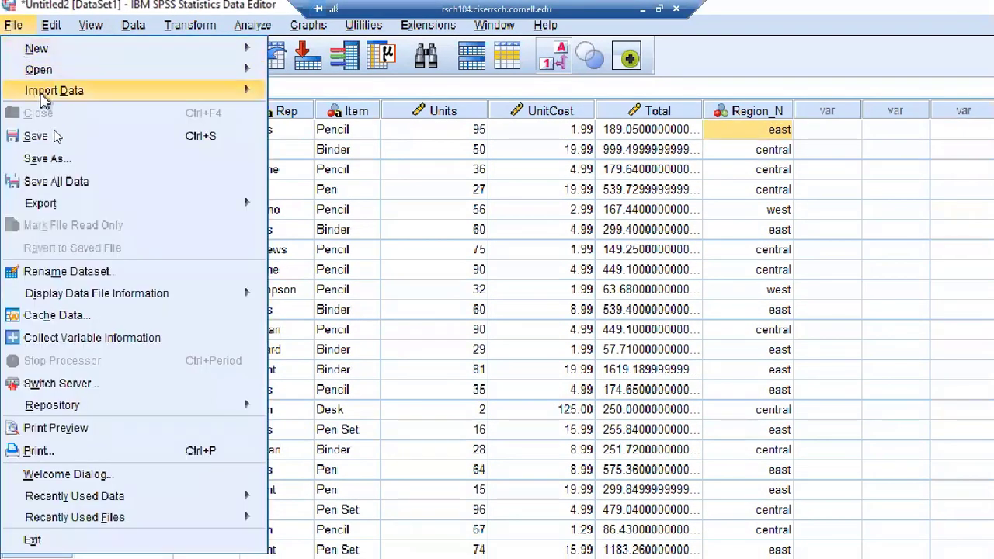
{"action": "left_click", "coordinate": [59, 161]}
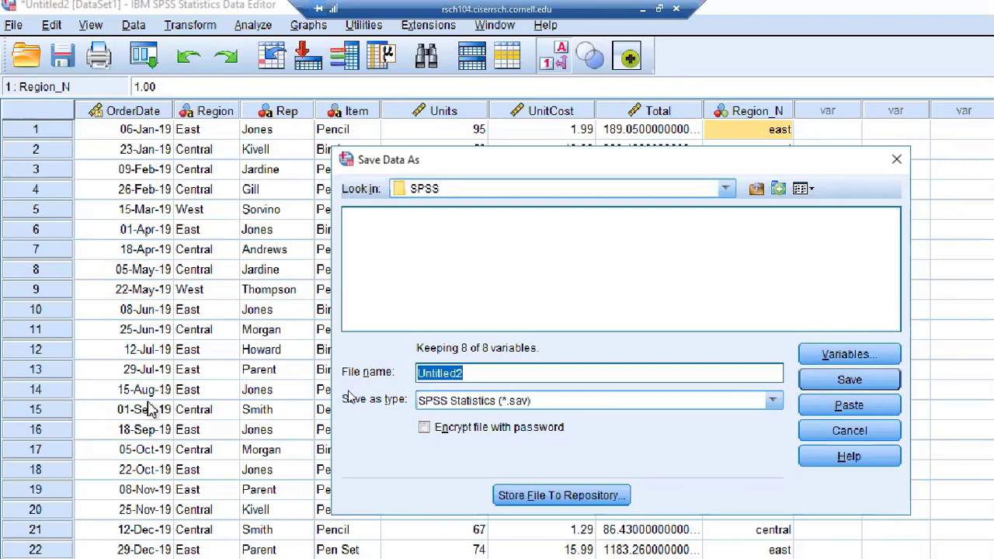
{"action": "left_click", "coordinate": [474, 376]}
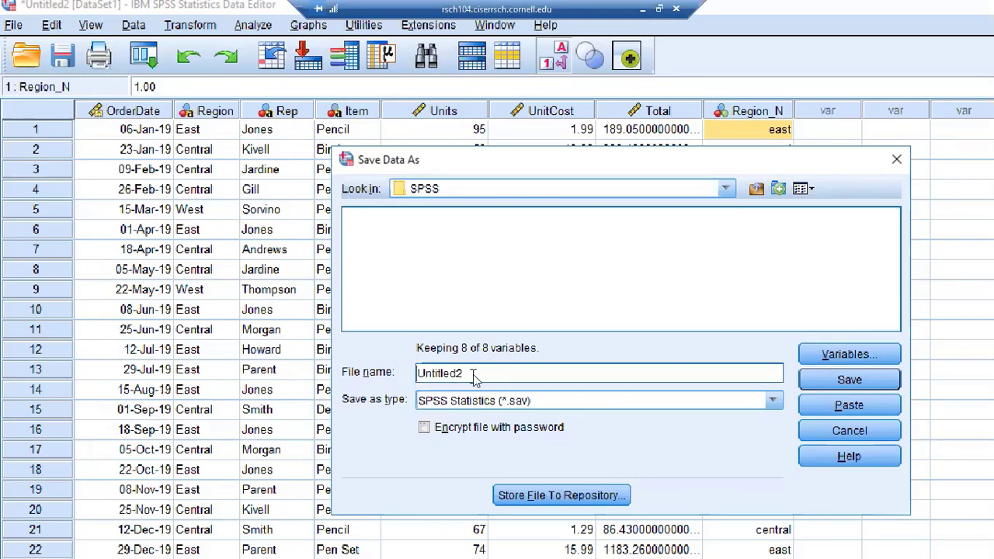
{"action": "double_click", "coordinate": [410, 377]}
{"action": "type", "text": "Original"}
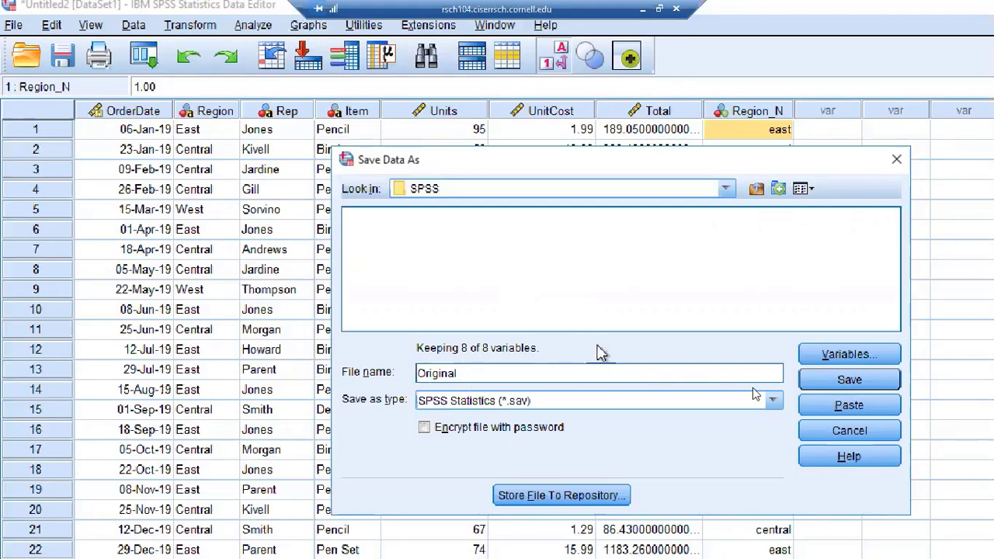
{"action": "left_click", "coordinate": [846, 407]}
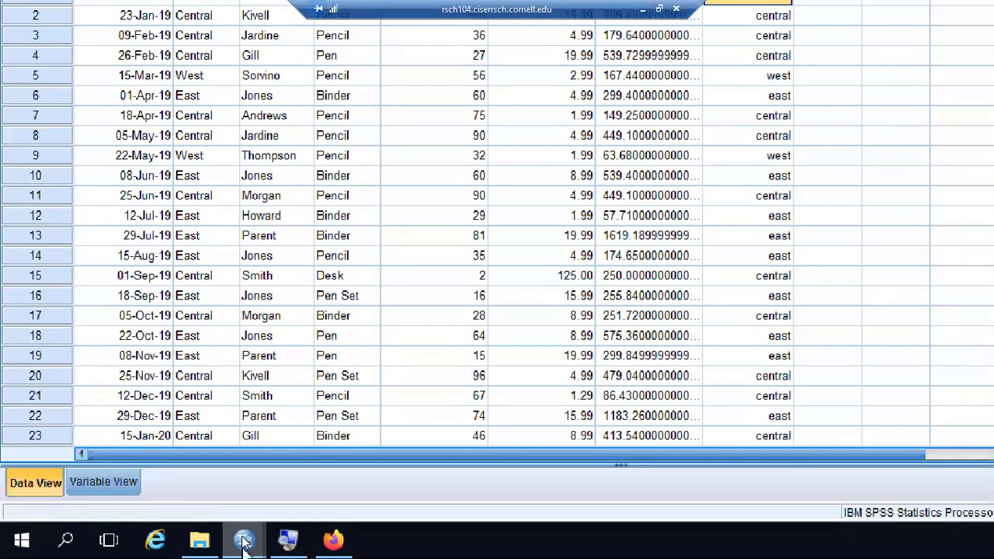
- In work_codes.sps, run only the SAVE OUTFILE command that writes Original.sav
{"action": "mouse_move", "coordinate": [243, 541]}
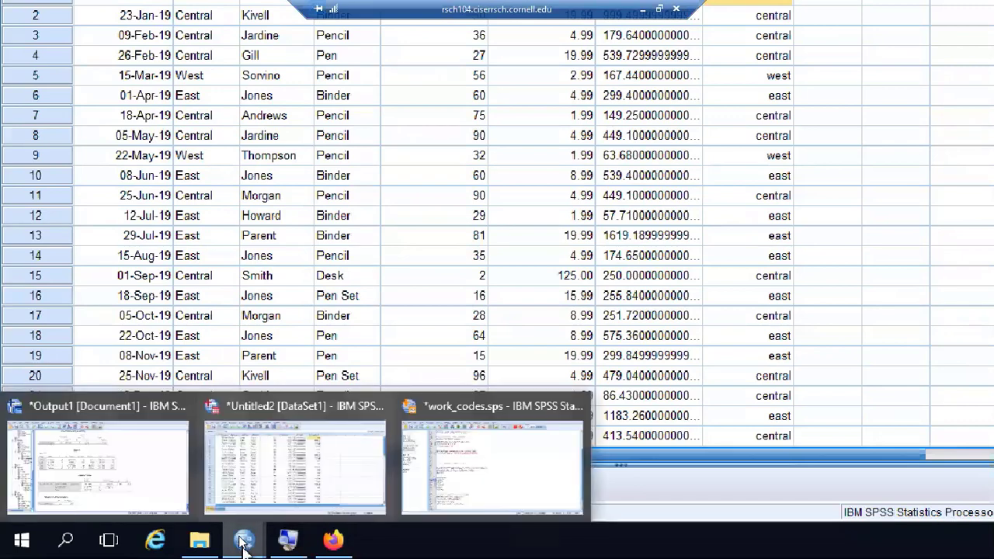
{"action": "left_click", "coordinate": [445, 466]}
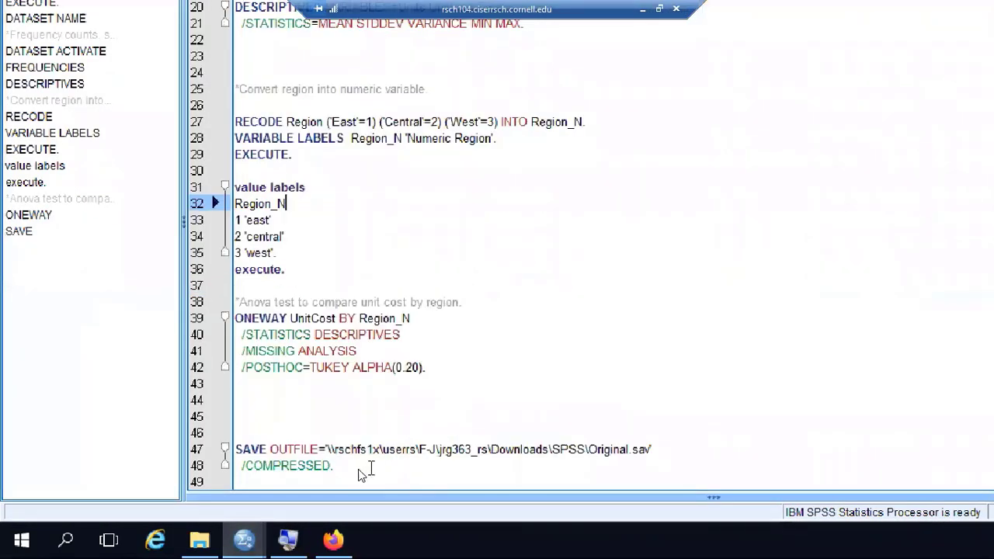
{"action": "left_click_drag", "start_coordinate": [358, 474], "coordinate": [233, 449]}
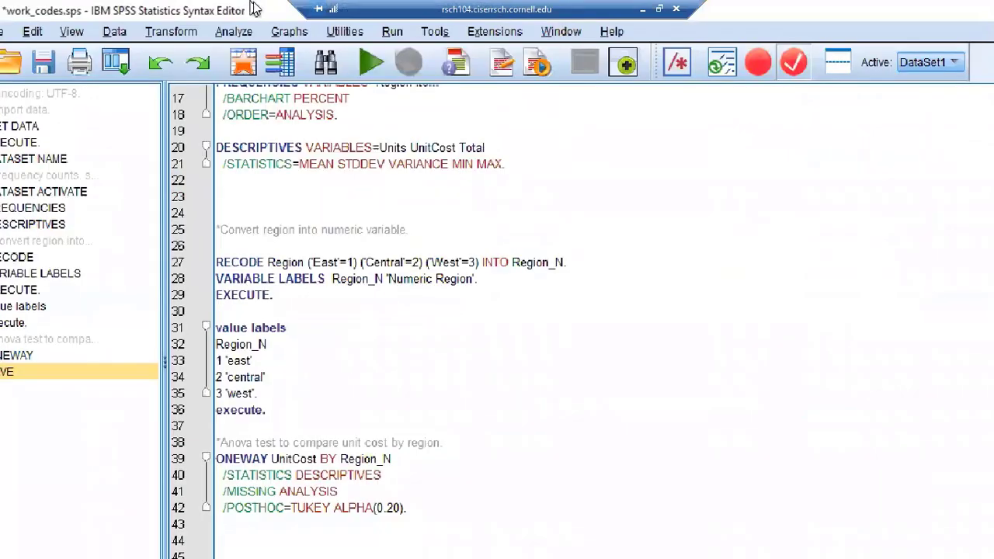
{"action": "left_click", "coordinate": [365, 62]}
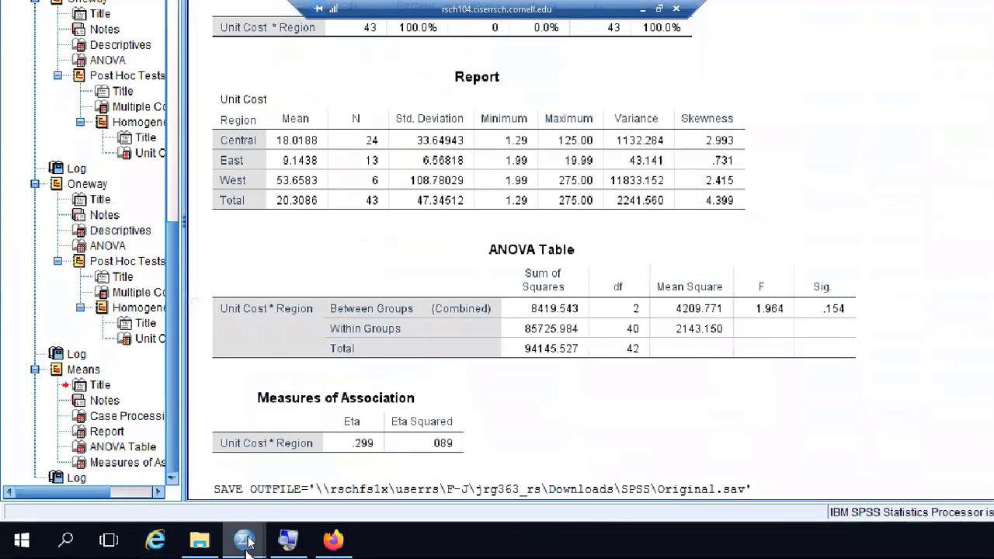
- In the Original.sav data editor, set up Select Cases with the condition UnitCost < 230
{"action": "left_click", "coordinate": [245, 541]}
{"action": "left_click", "coordinate": [222, 442]}
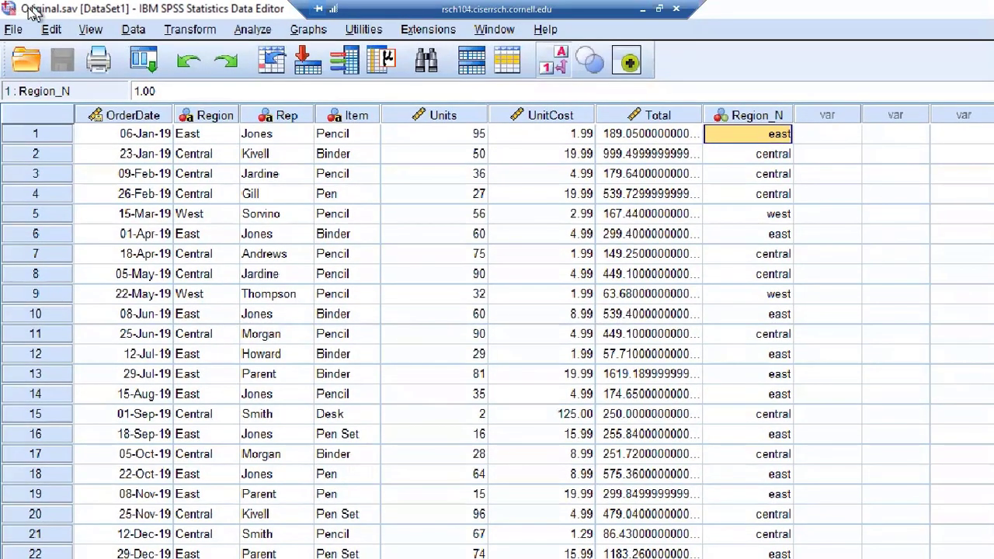
{"action": "left_click", "coordinate": [185, 29]}
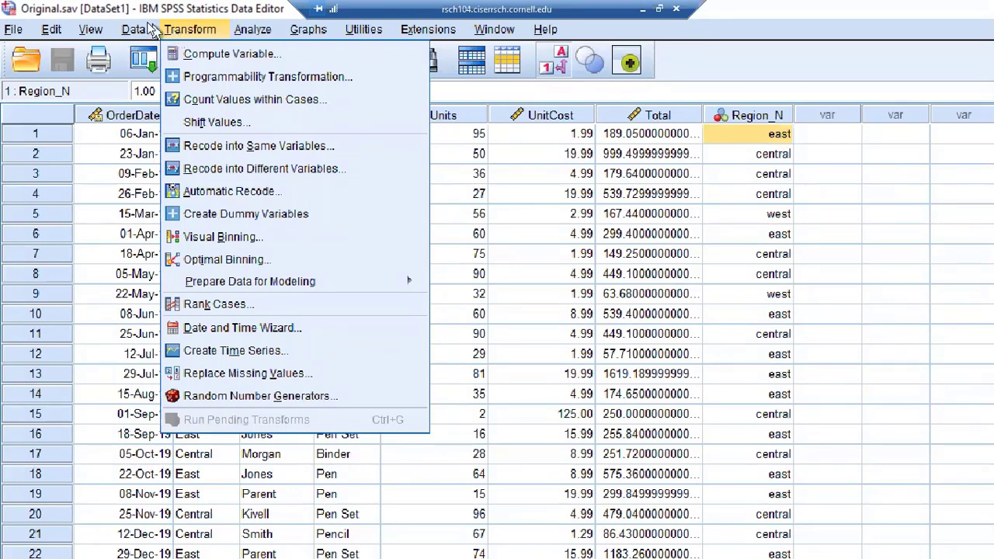
{"action": "mouse_move", "coordinate": [140, 33]}
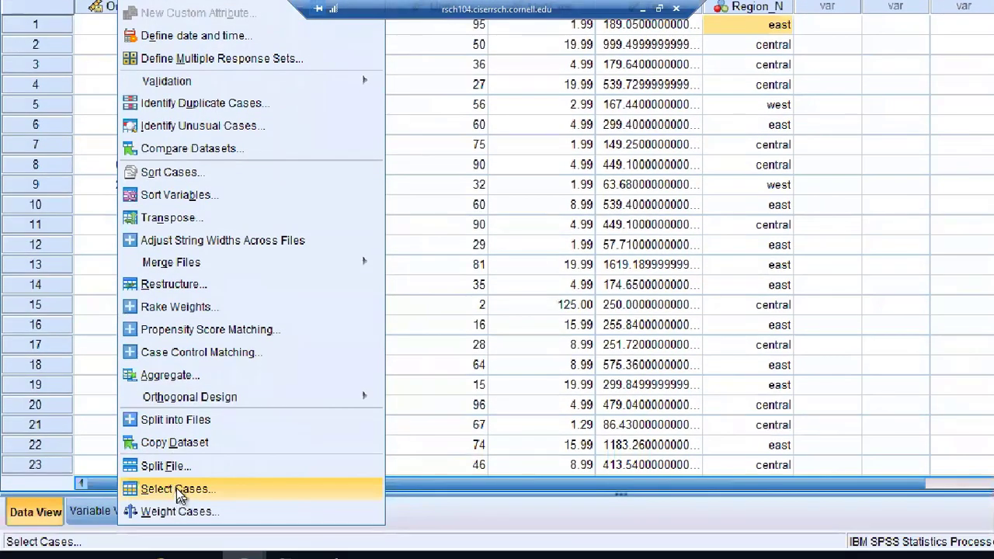
{"action": "left_click", "coordinate": [176, 487]}
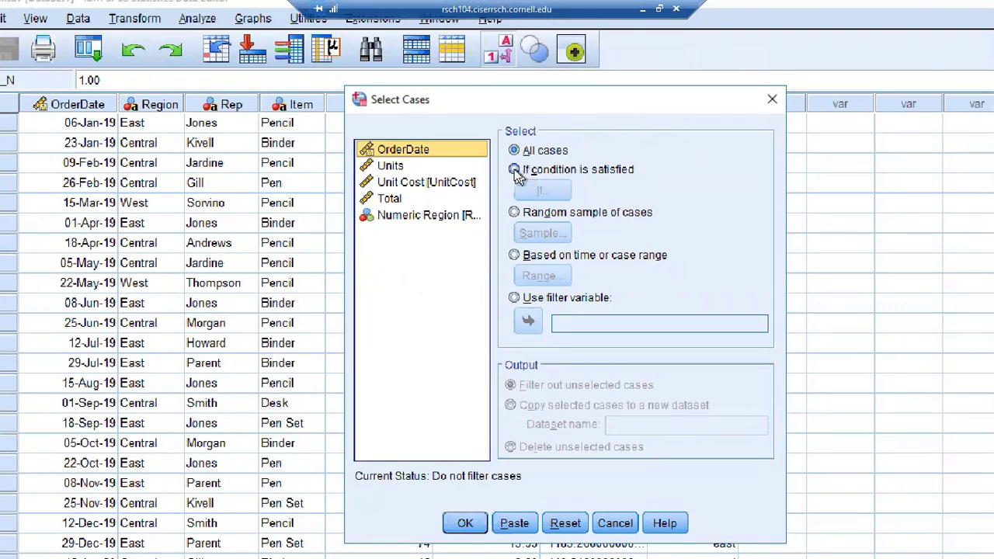
{"action": "left_click", "coordinate": [516, 170]}
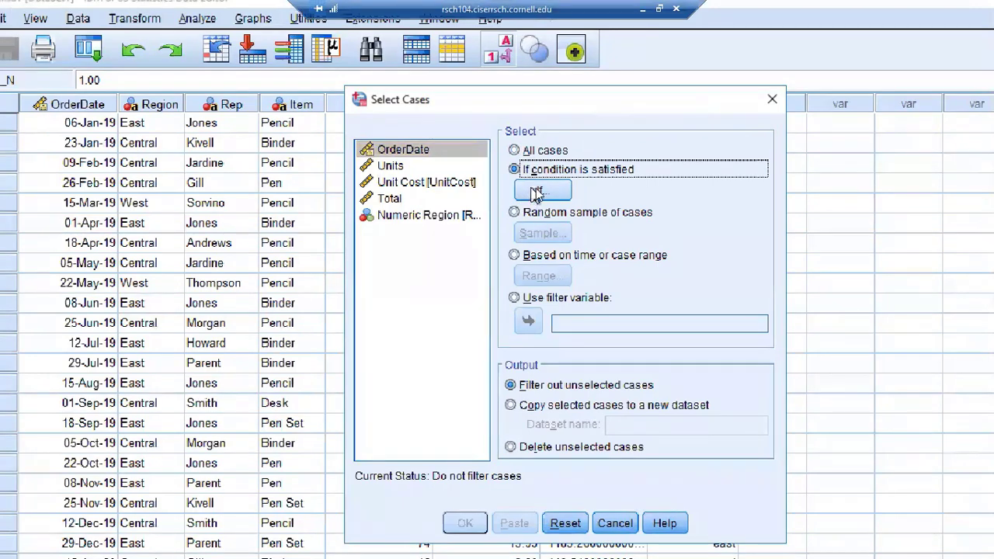
{"action": "left_click", "coordinate": [539, 193]}
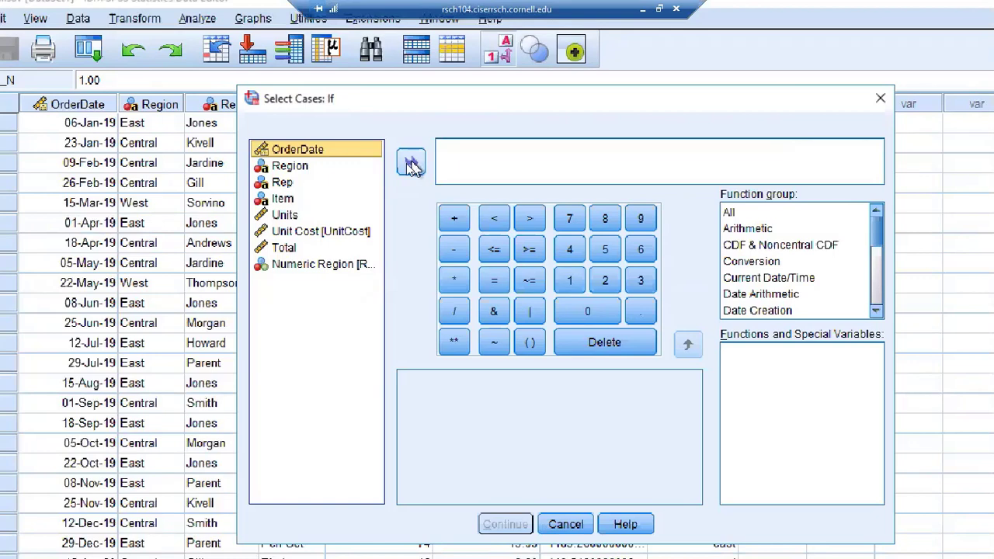
{"action": "left_click", "coordinate": [349, 235]}
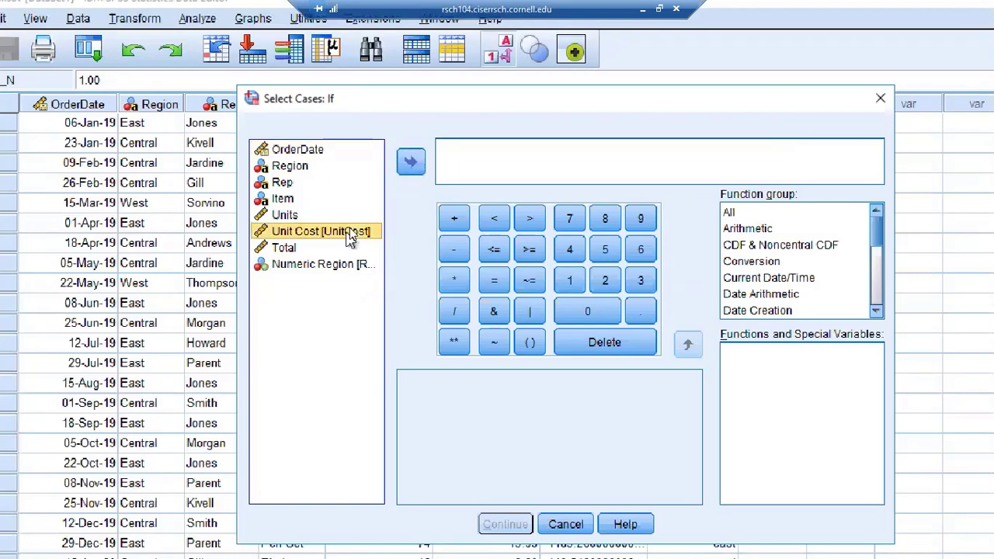
{"action": "left_click", "coordinate": [411, 165]}
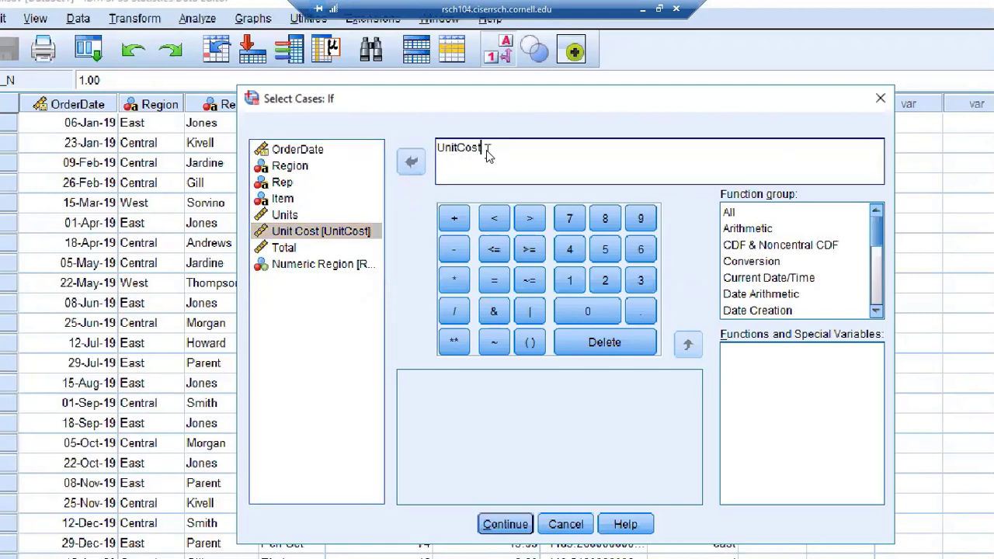
{"action": "type", "text": "="}
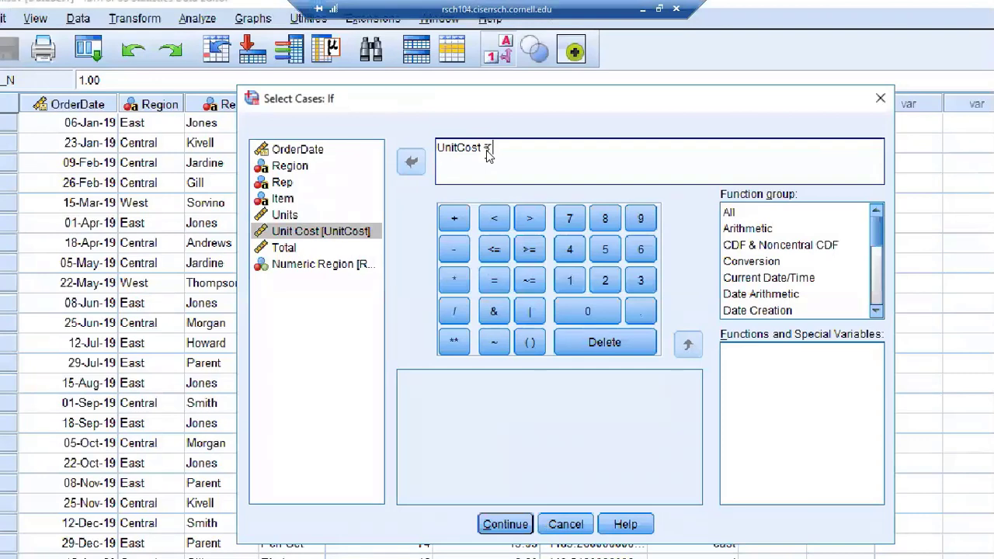
{"action": "type", "text": " 230"}
{"action": "left_click", "coordinate": [522, 516]}
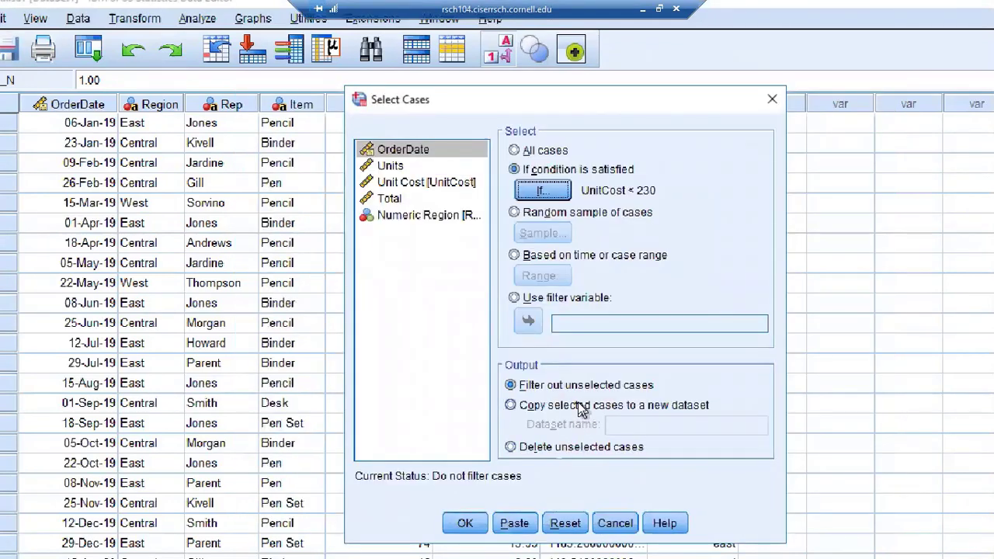
- Copy the selected cases to a new dataset named Outliers_rem and run the selection
{"action": "left_click", "coordinate": [517, 409]}
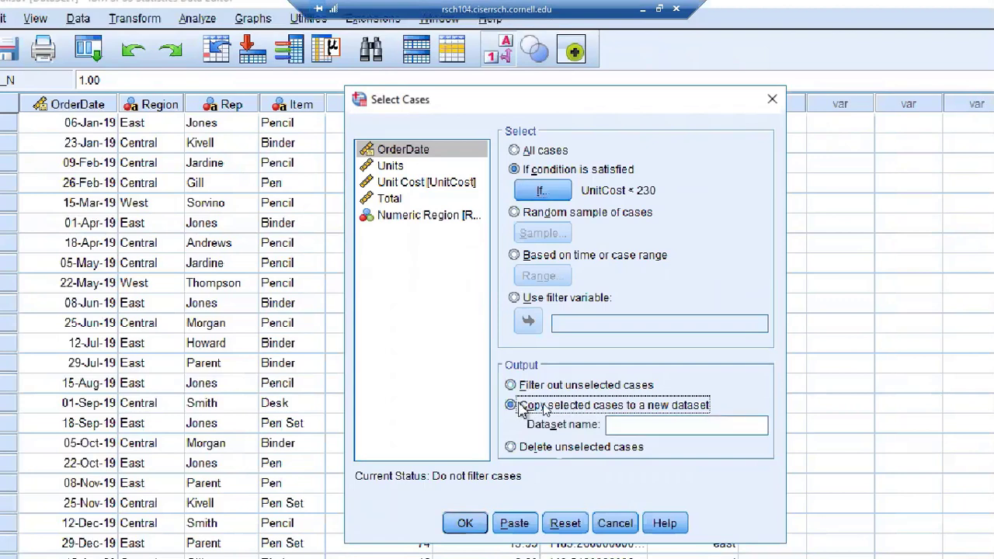
{"action": "left_click", "coordinate": [632, 428]}
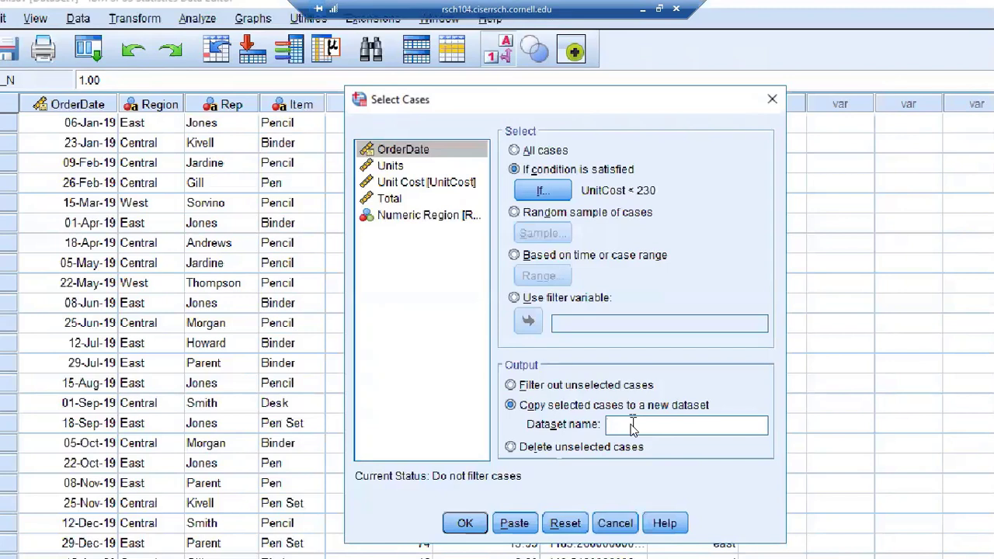
{"action": "type", "text": "Outliers_rem"}
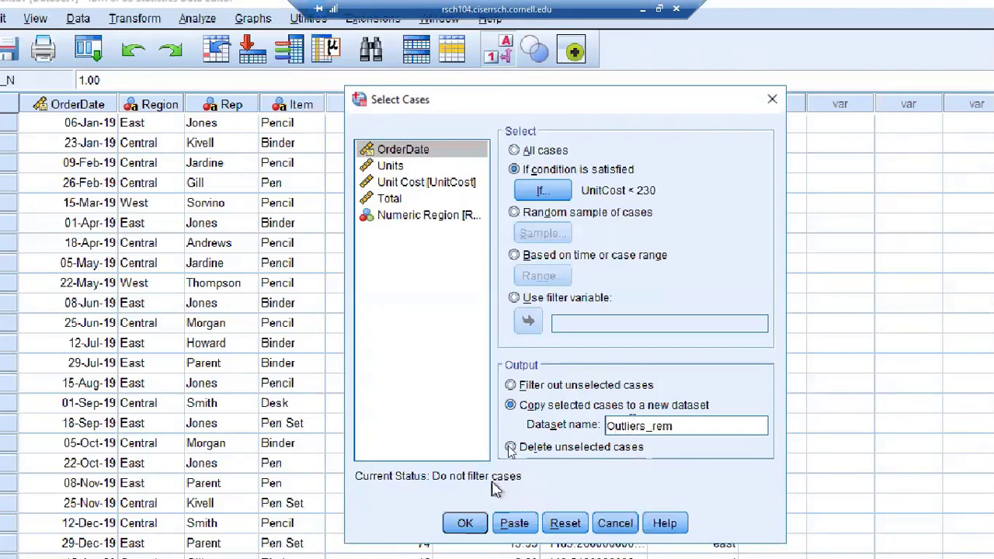
{"action": "left_click_drag", "start_coordinate": [593, 106], "coordinate": [695, 50]}
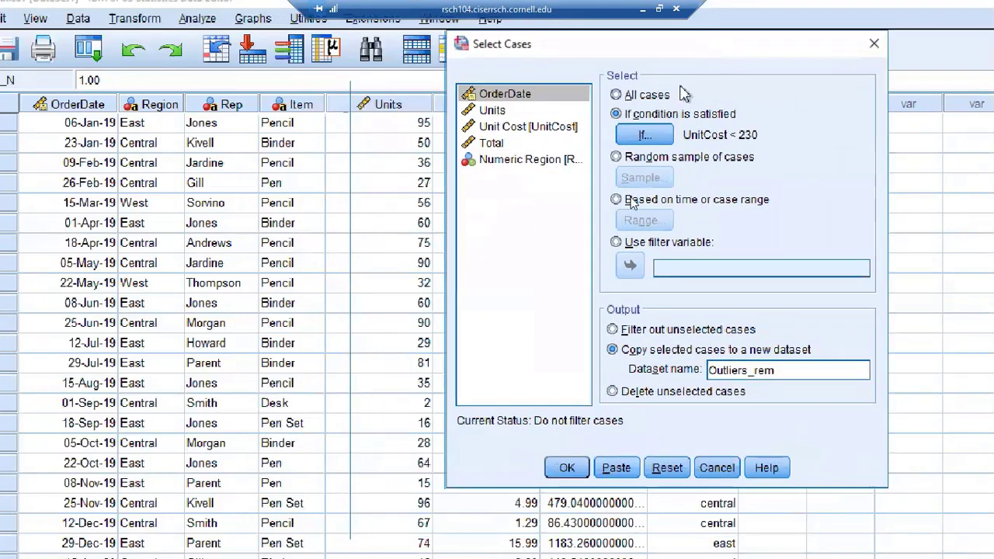
{"action": "left_click", "coordinate": [568, 469]}
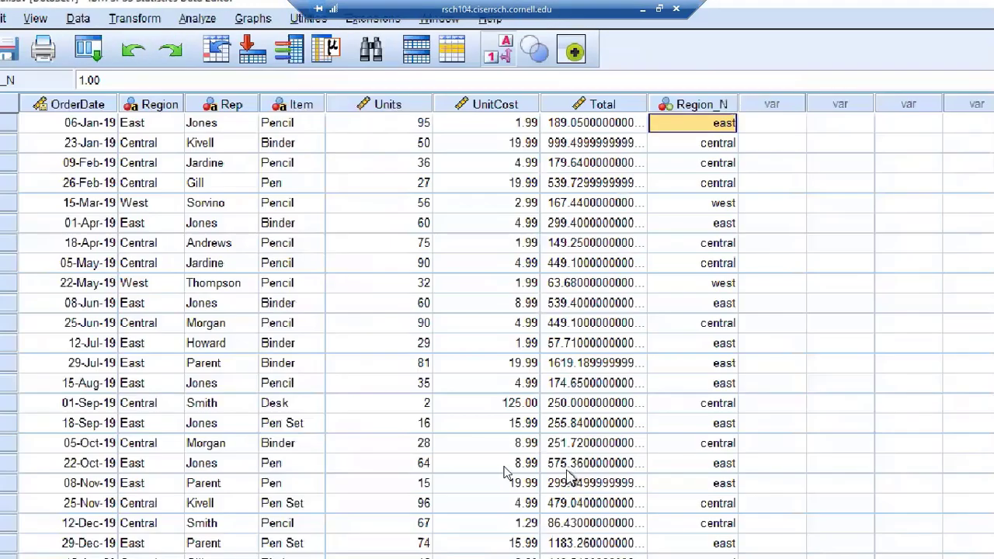
- In the Outliers_rem dataset, run Descriptives for Unit Cost with mean, standard deviation, minimum and maximum
{"action": "mouse_move", "coordinate": [244, 536]}
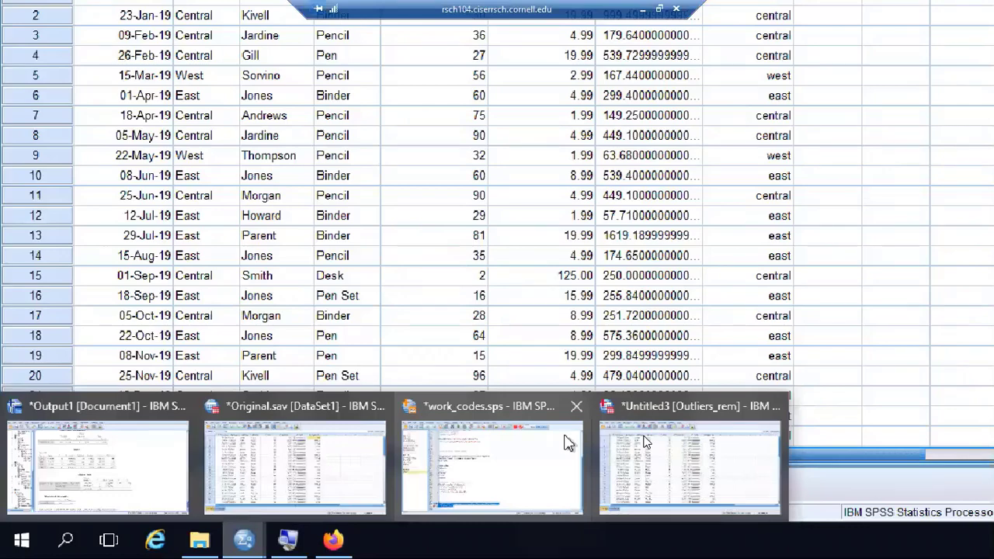
{"action": "left_click", "coordinate": [661, 437]}
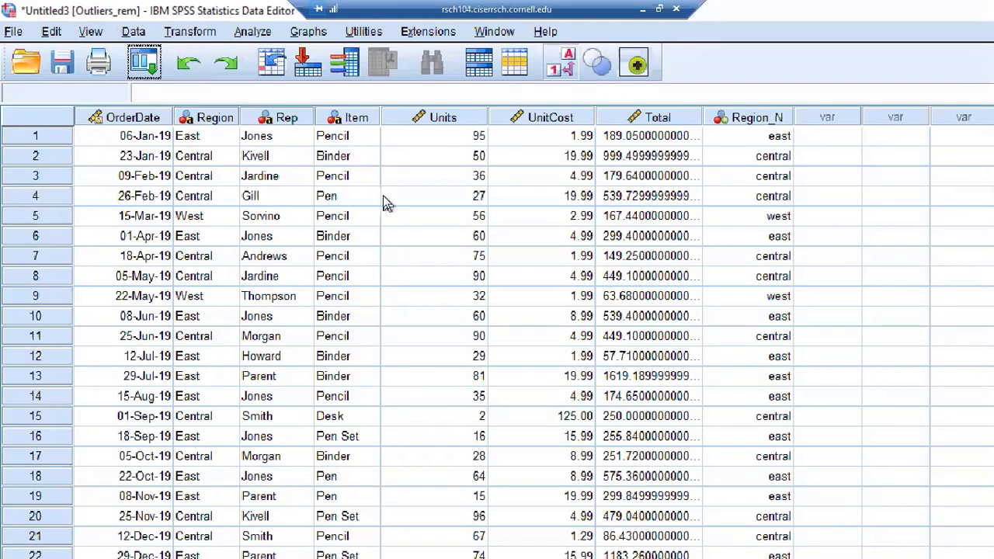
{"action": "left_click", "coordinate": [257, 32]}
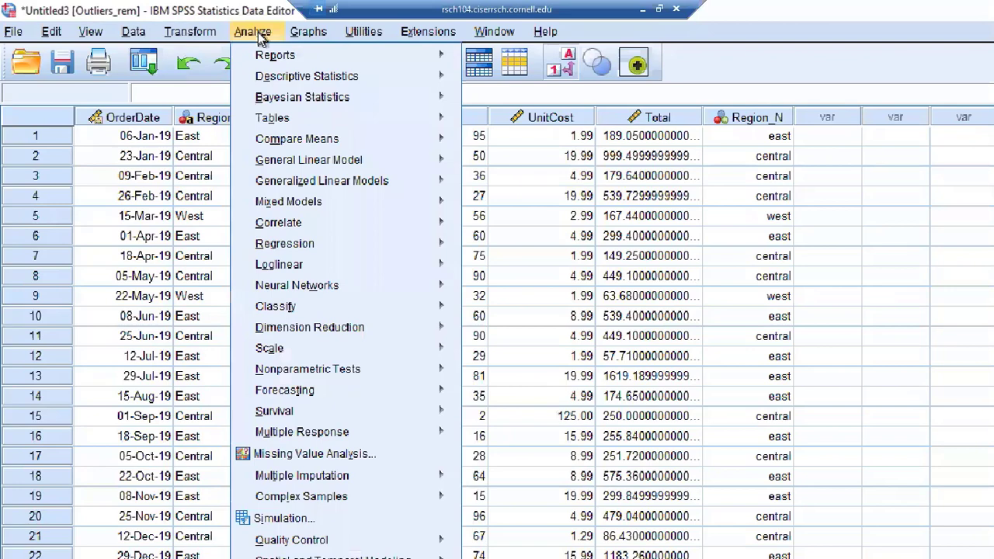
{"action": "mouse_move", "coordinate": [321, 81]}
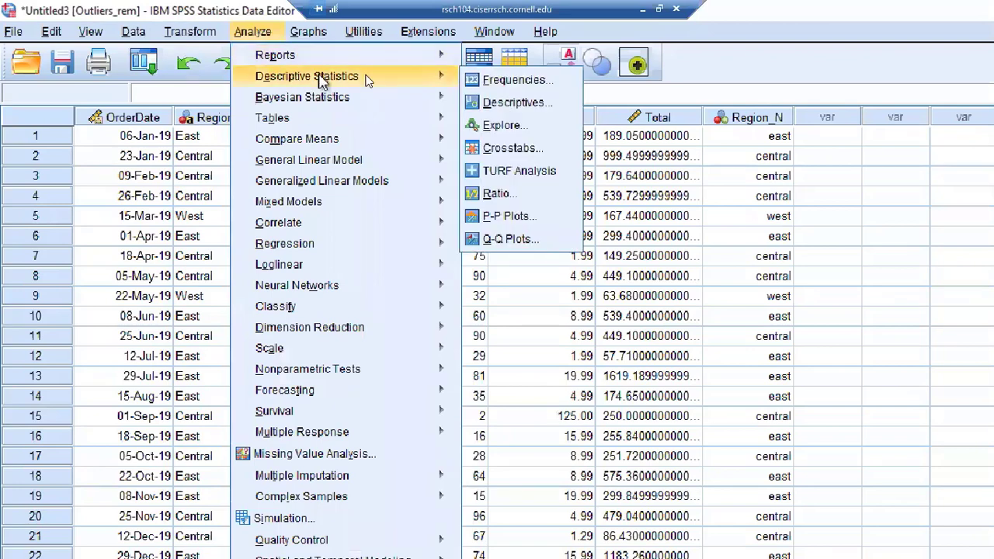
{"action": "left_click", "coordinate": [513, 102]}
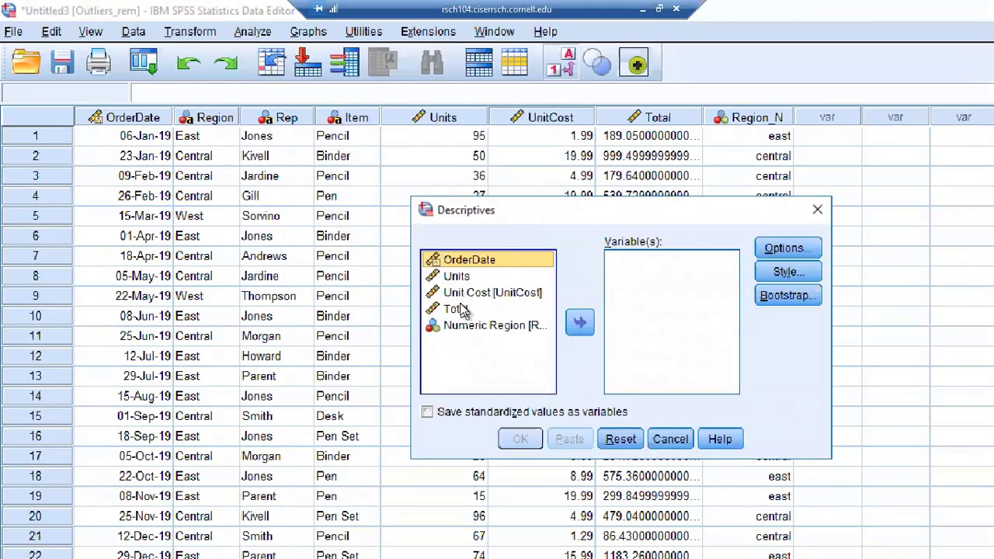
{"action": "left_click", "coordinate": [533, 295]}
{"action": "left_click", "coordinate": [582, 322]}
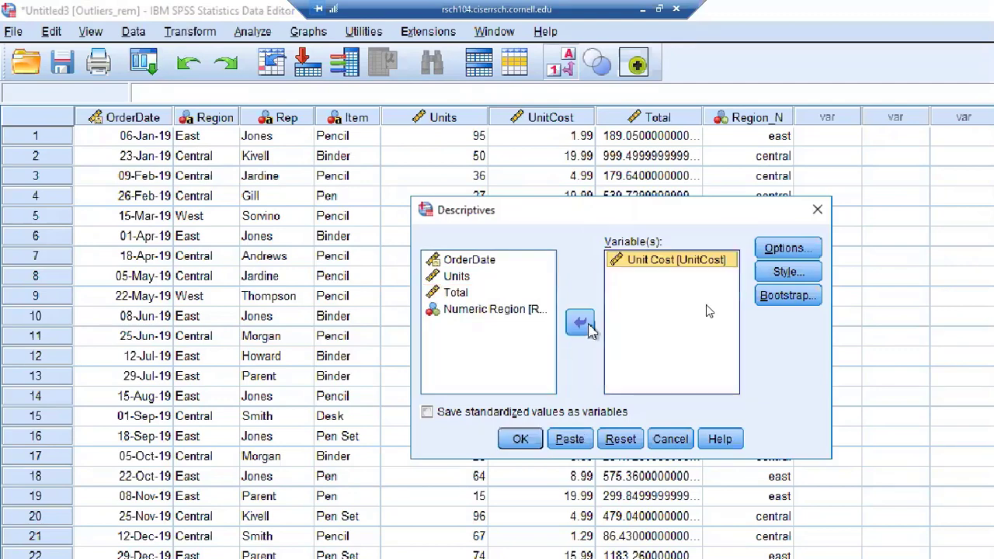
{"action": "left_click", "coordinate": [807, 252]}
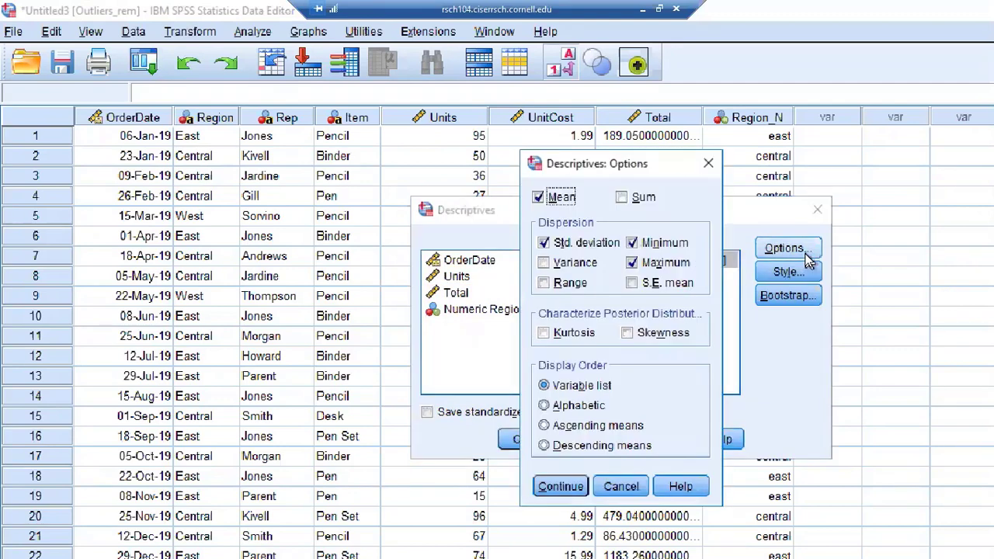
{"action": "left_click", "coordinate": [561, 487]}
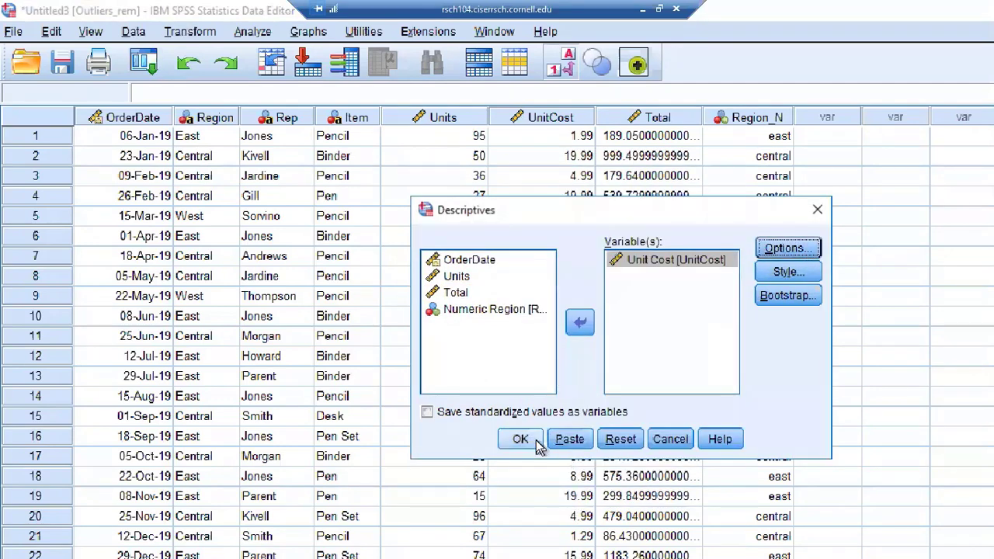
{"action": "left_click", "coordinate": [535, 441]}
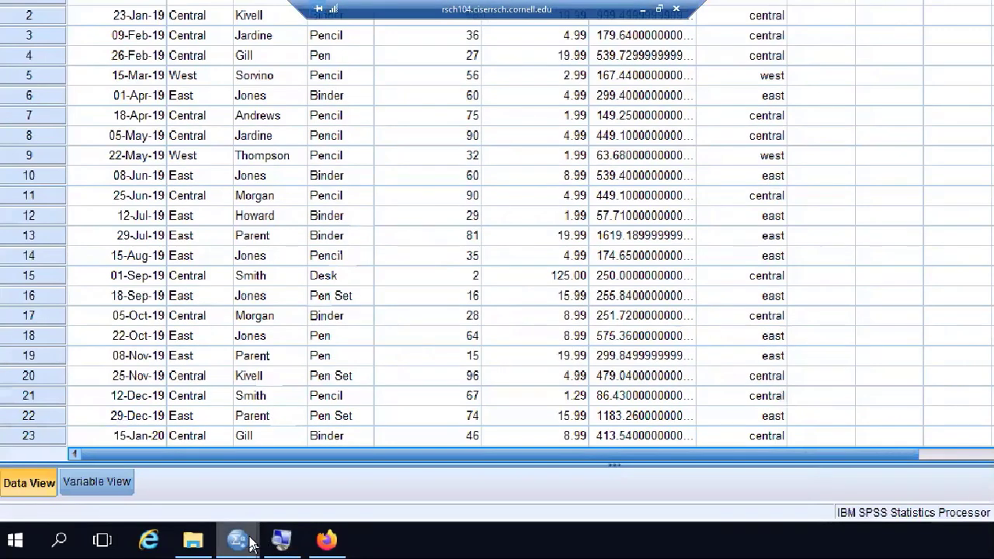
- Examine the Unit Cost descriptive statistics for Outliers_rem in the Output1 viewer
{"action": "mouse_move", "coordinate": [247, 542]}
{"action": "left_click", "coordinate": [122, 455]}
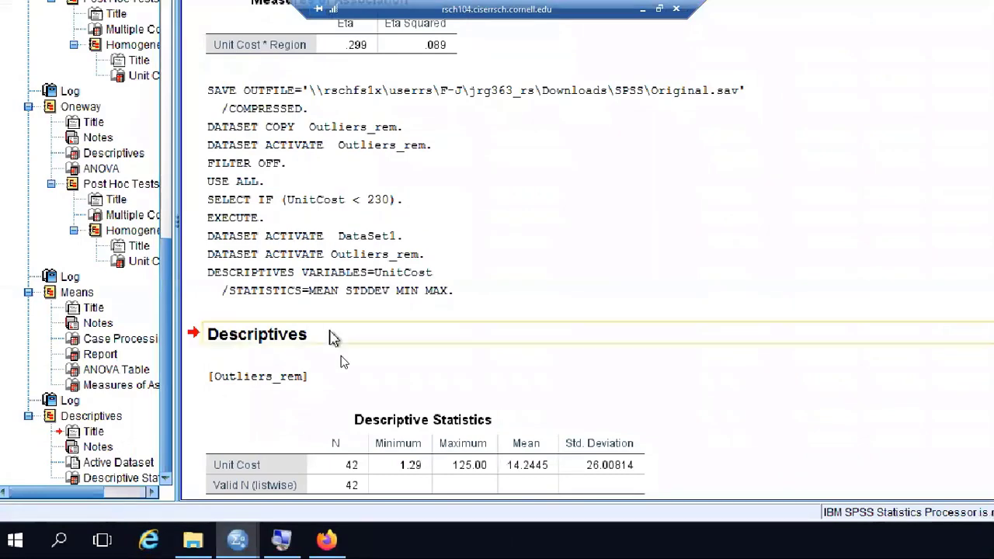
{"action": "scroll", "coordinate": [333, 342], "scroll_direction": "down", "scroll_amount": 1}
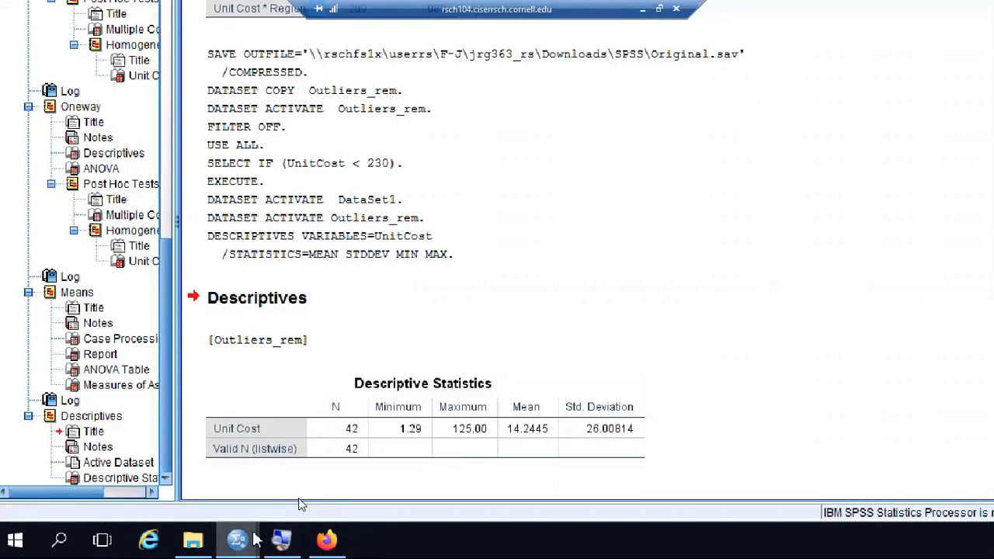
- From Original.sav, paste the Select Cases syntax for Outliers_rem, accept replacing the existing dataset, and show the code in work_codes.sps
{"action": "mouse_move", "coordinate": [254, 540]}
{"action": "mouse_move", "coordinate": [303, 466]}
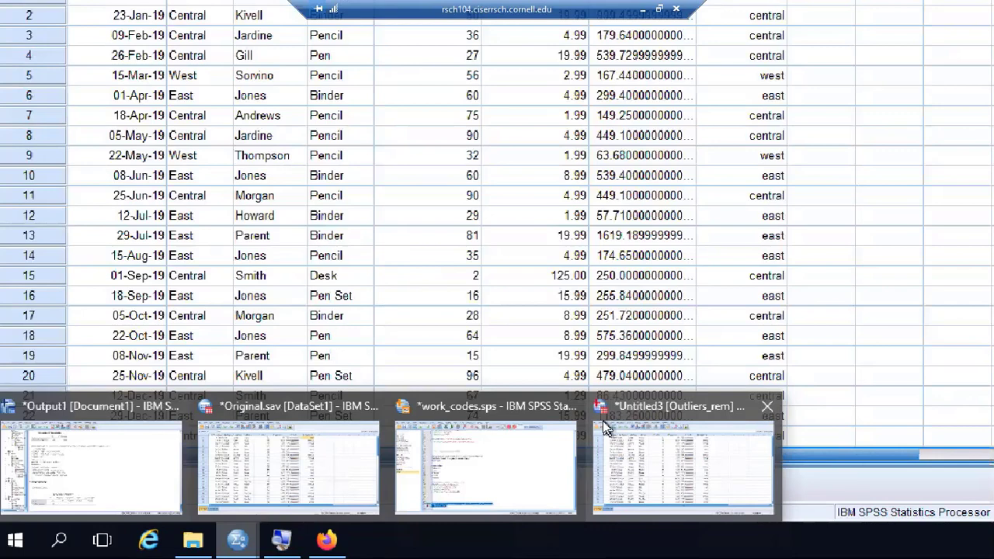
{"action": "mouse_move", "coordinate": [517, 449]}
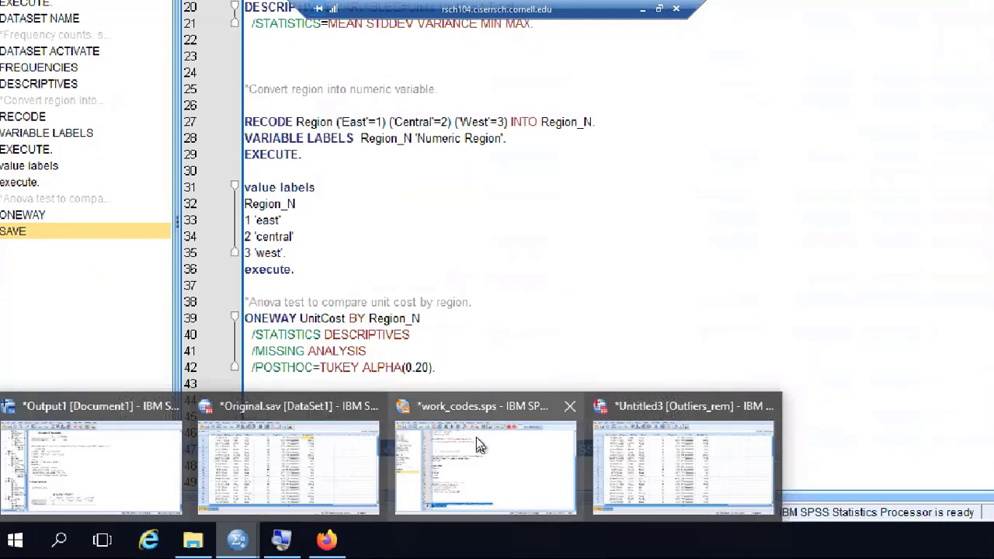
{"action": "mouse_move", "coordinate": [636, 426]}
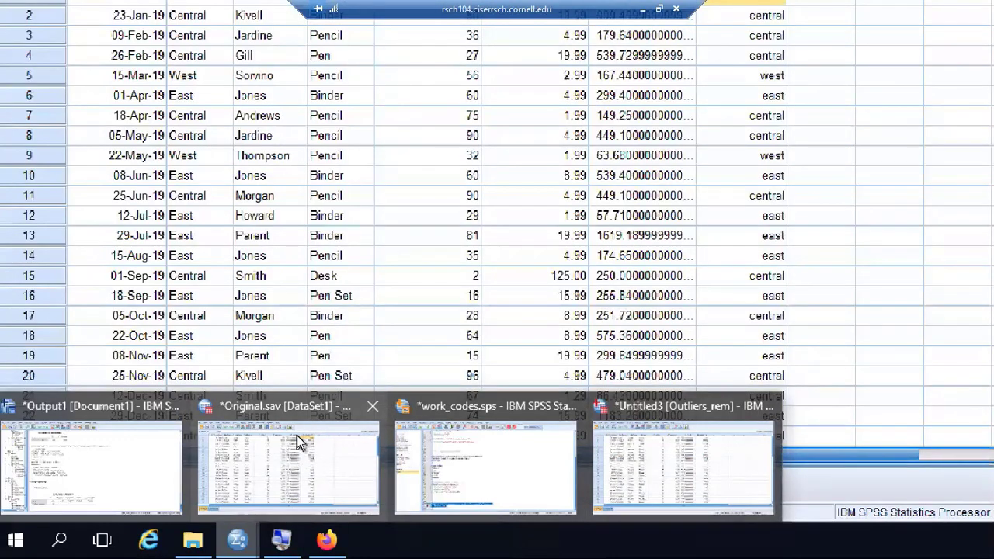
{"action": "left_click", "coordinate": [296, 435]}
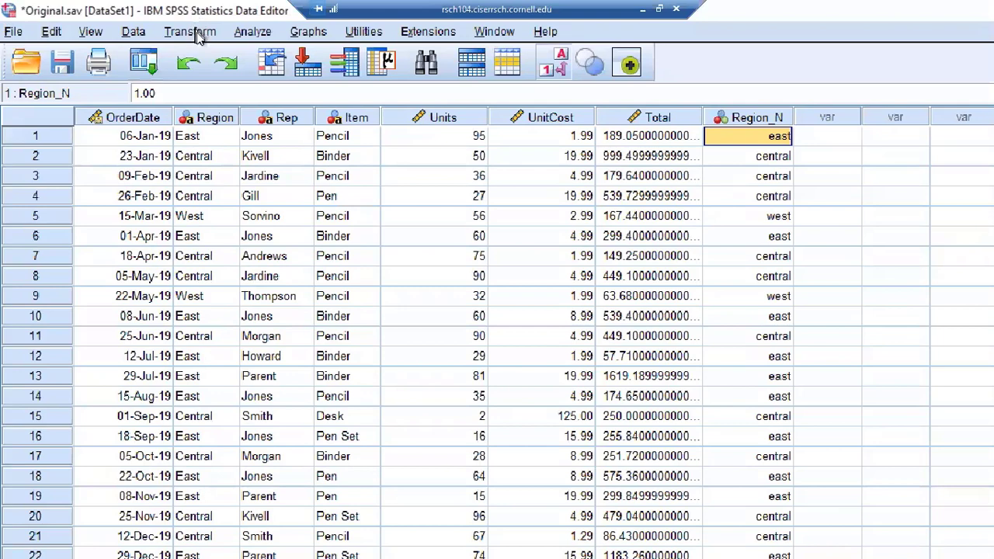
{"action": "left_click", "coordinate": [134, 32]}
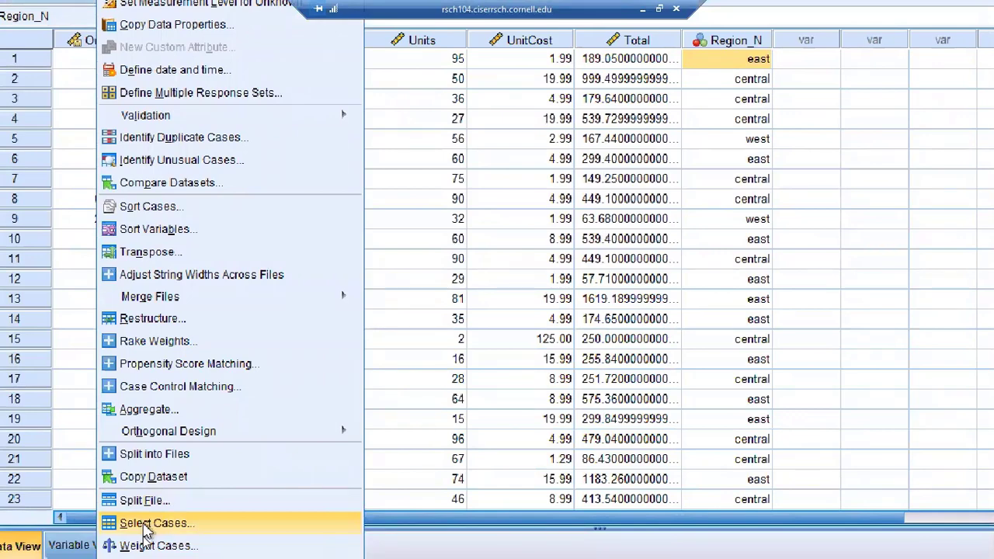
{"action": "left_click", "coordinate": [146, 528]}
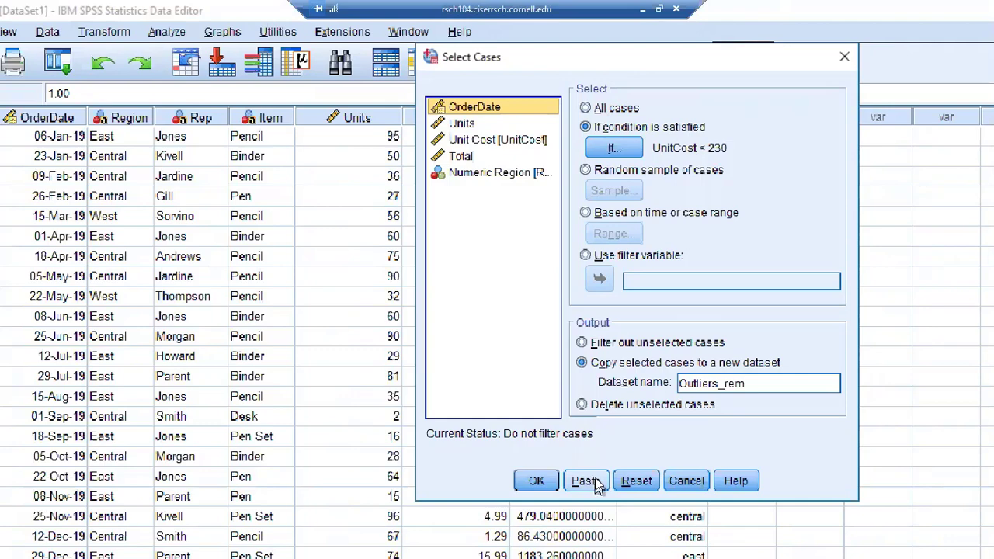
{"action": "left_click", "coordinate": [590, 485]}
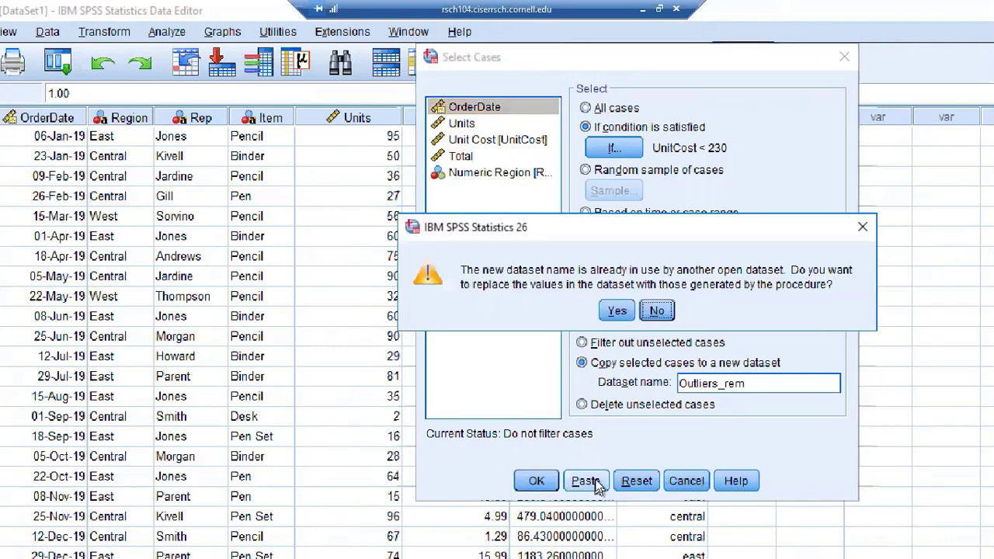
{"action": "left_click", "coordinate": [617, 311]}
{"action": "mouse_move", "coordinate": [243, 539]}
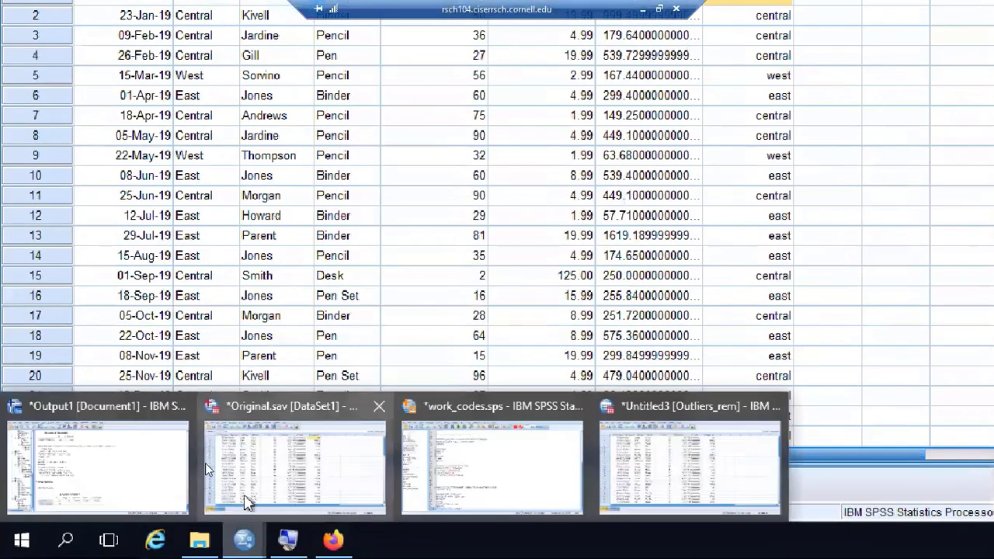
{"action": "left_click", "coordinate": [437, 444]}
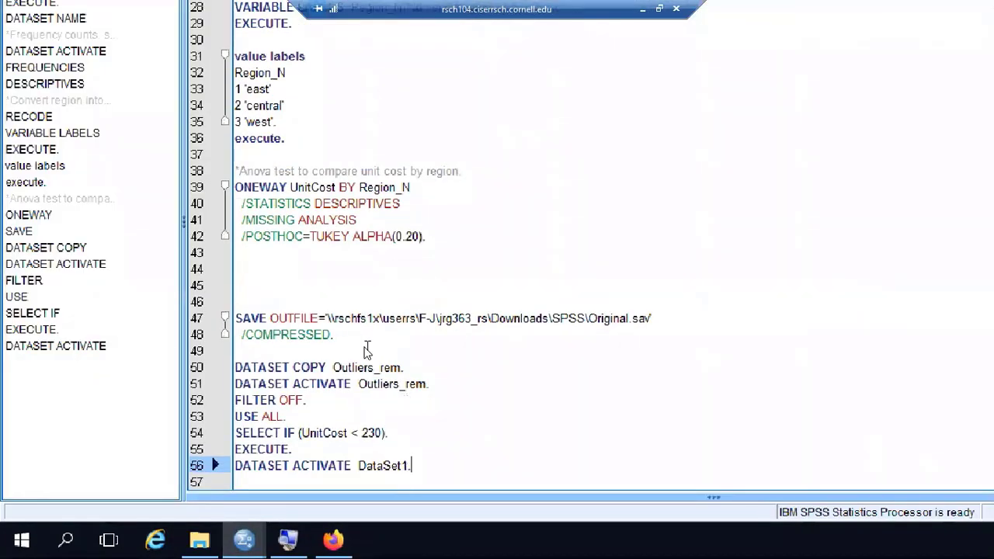
- Add the comment "*save dataset." above the SAVE OUTFILE command in work_codes.sps
{"action": "left_click", "coordinate": [298, 292]}
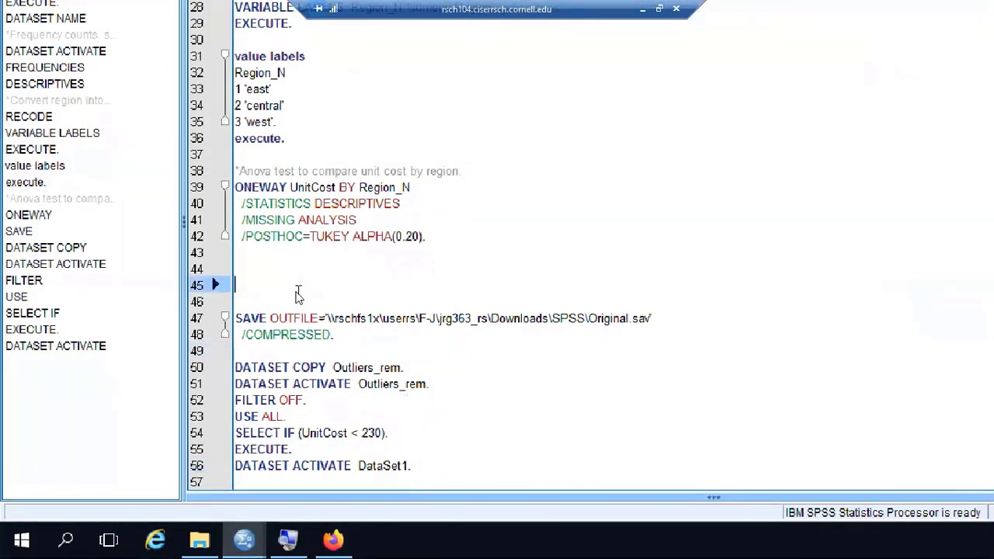
{"action": "type", "text": "*save datase"}
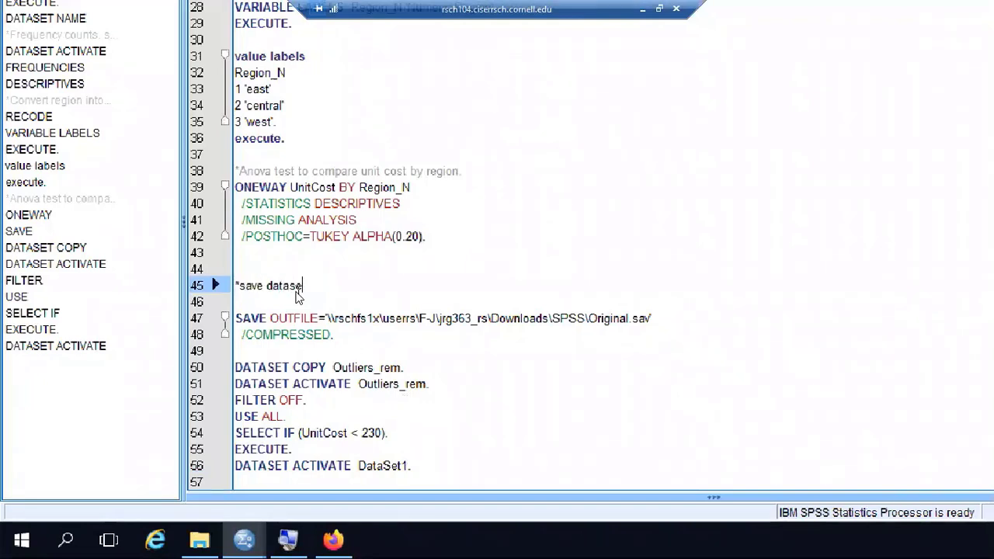
{"action": "type", "text": "t."}
- Add spacing after the SAVE command and insert the comment "*remove upper outliers." above the DATASET COPY code
{"action": "left_click", "coordinate": [351, 337]}
{"action": "key", "text": "Return"}
{"action": "key", "text": "Return"}
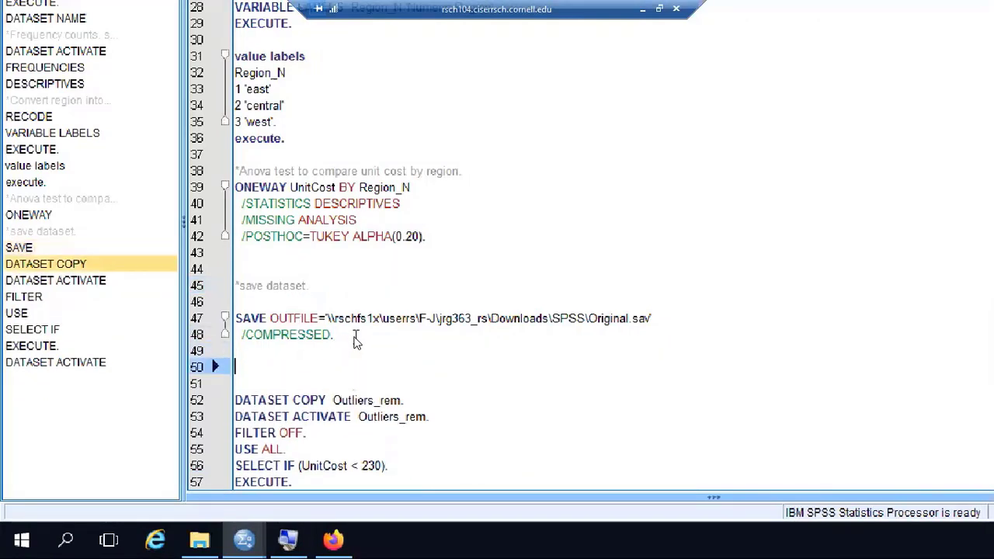
{"action": "type", "text": "*remove"}
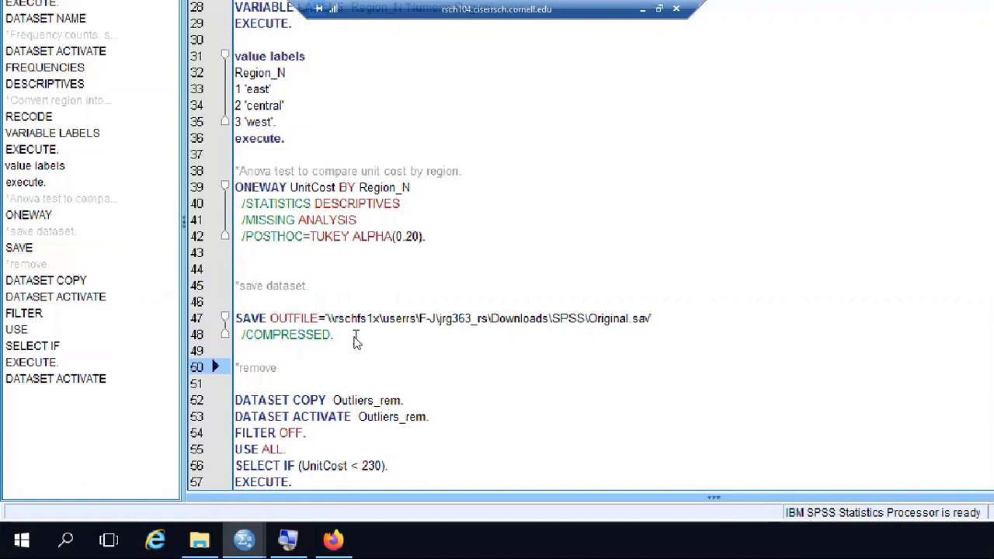
{"action": "type", "text": " upper outliers"}
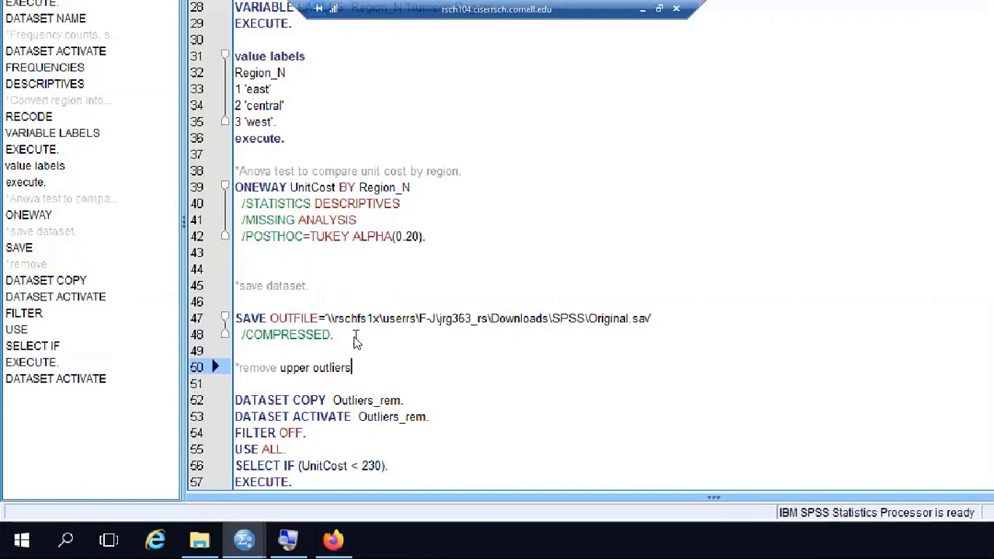
{"action": "type", "text": "."}
{"action": "scroll", "coordinate": [357, 345], "scroll_direction": "down", "scroll_amount": 1}
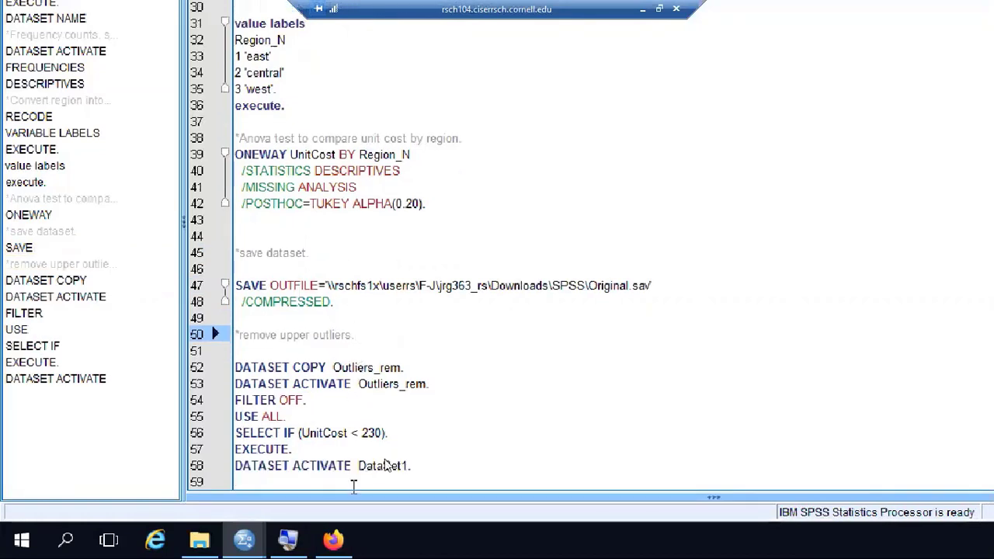
- In the Outliers_rem dataset, set up a Means comparison with Unit Cost as dependent and Region as independent variable
{"action": "left_click", "coordinate": [244, 539]}
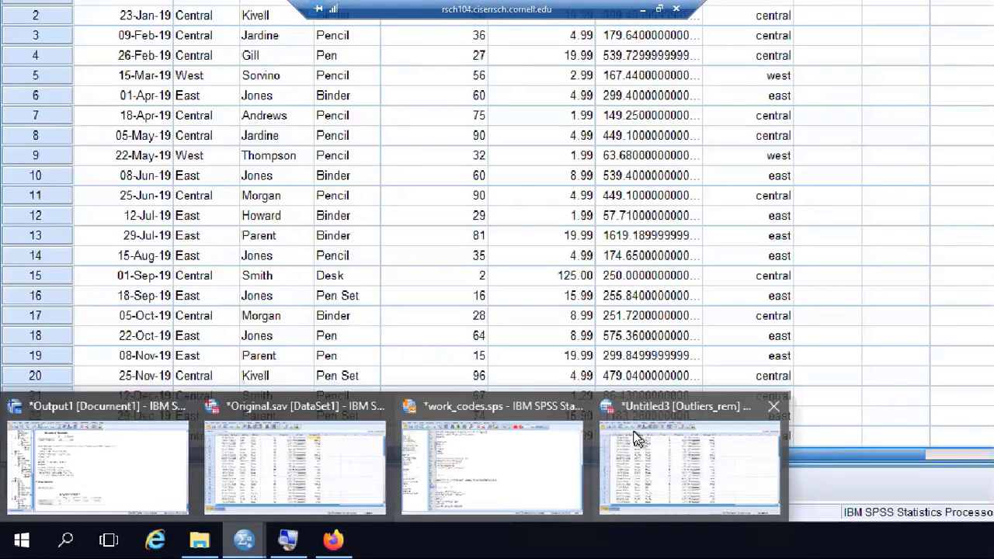
{"action": "left_click", "coordinate": [635, 431]}
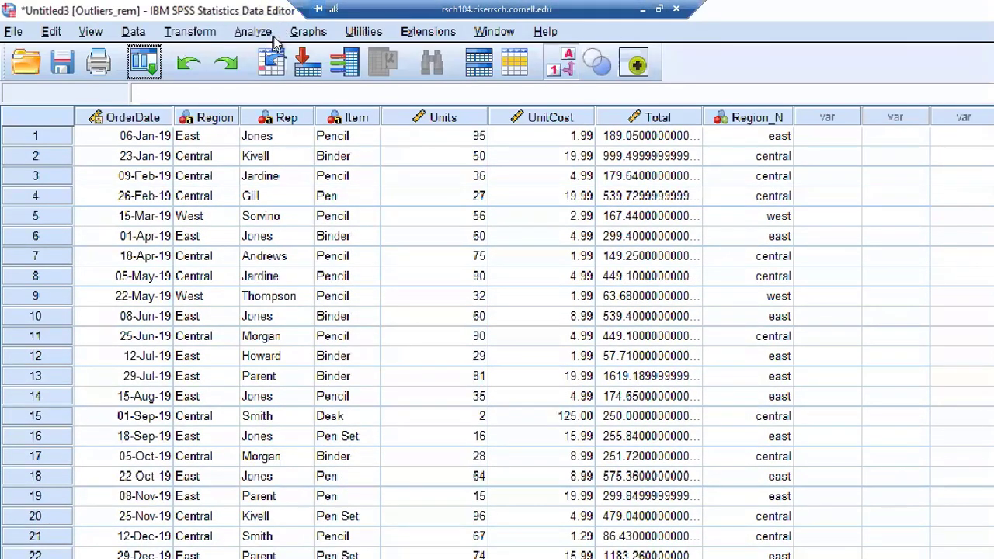
{"action": "left_click", "coordinate": [263, 32]}
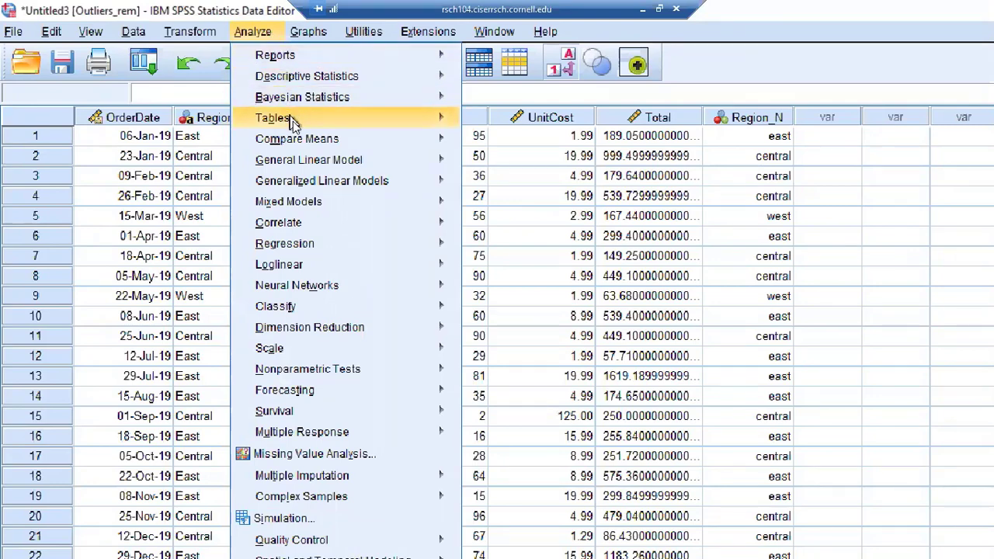
{"action": "mouse_move", "coordinate": [305, 145]}
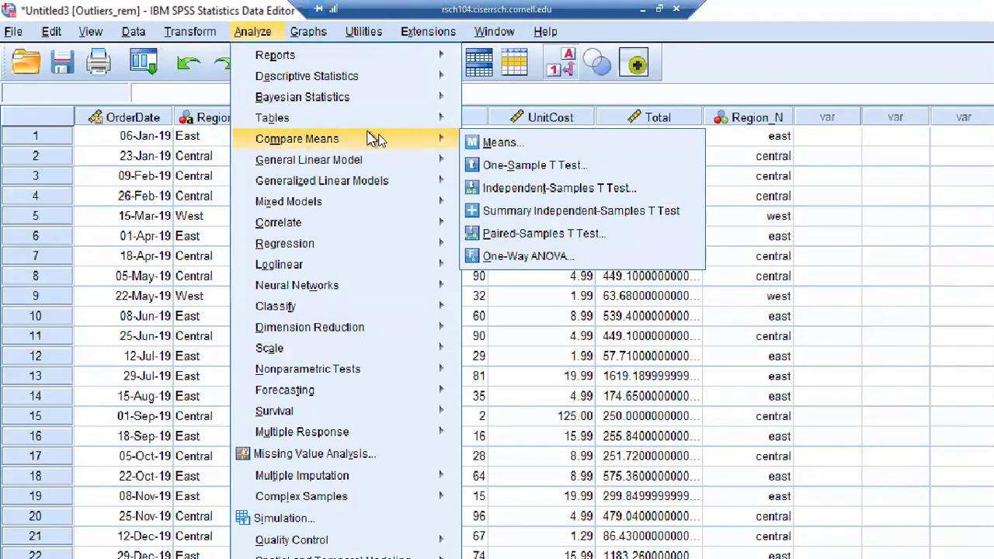
{"action": "left_click", "coordinate": [501, 144]}
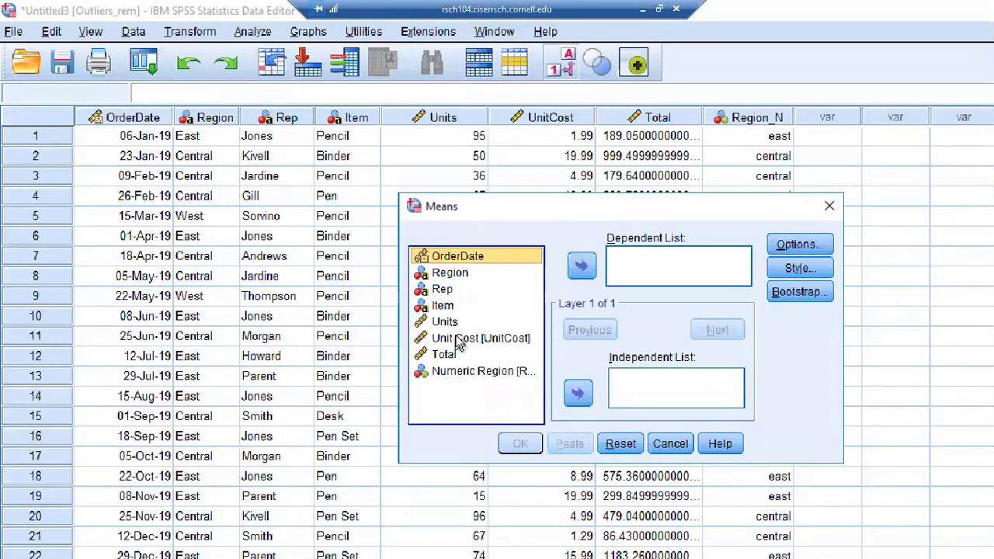
{"action": "double_click", "coordinate": [485, 337]}
{"action": "left_click", "coordinate": [513, 355]}
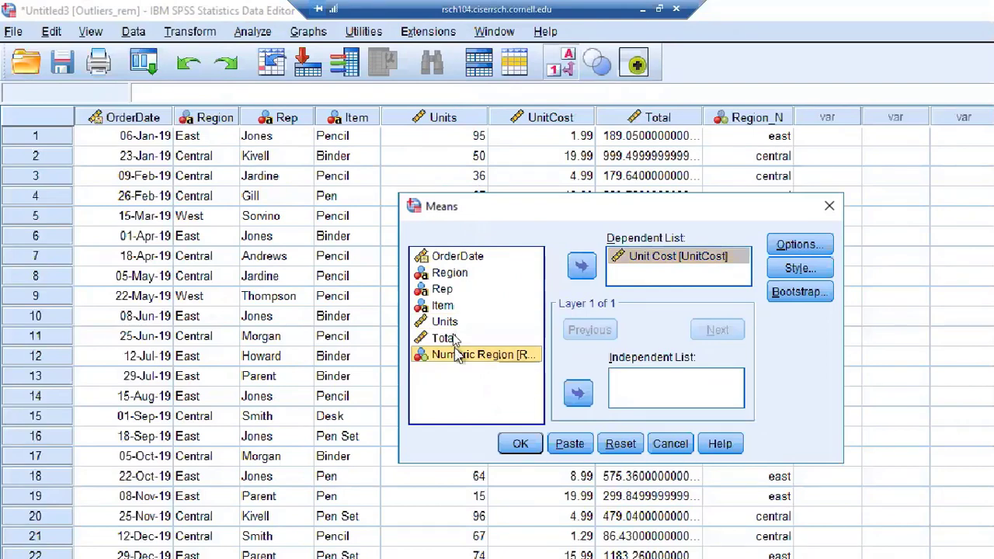
{"action": "left_click", "coordinate": [443, 289]}
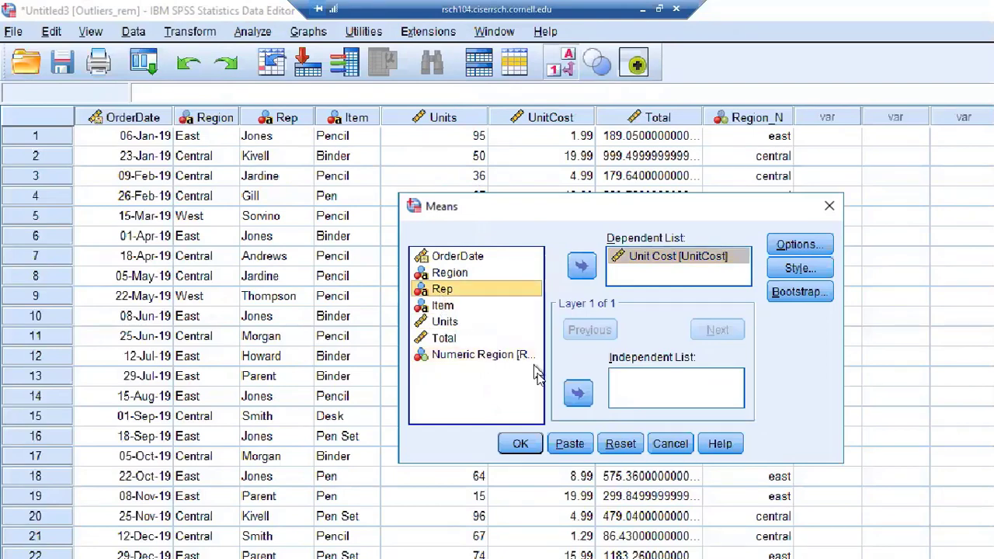
{"action": "left_click", "coordinate": [458, 273]}
{"action": "left_click", "coordinate": [578, 392]}
- Add minimum, maximum and variance to the cell statistics, include the Anova table and eta, and run the Means analysis
{"action": "left_click", "coordinate": [799, 245]}
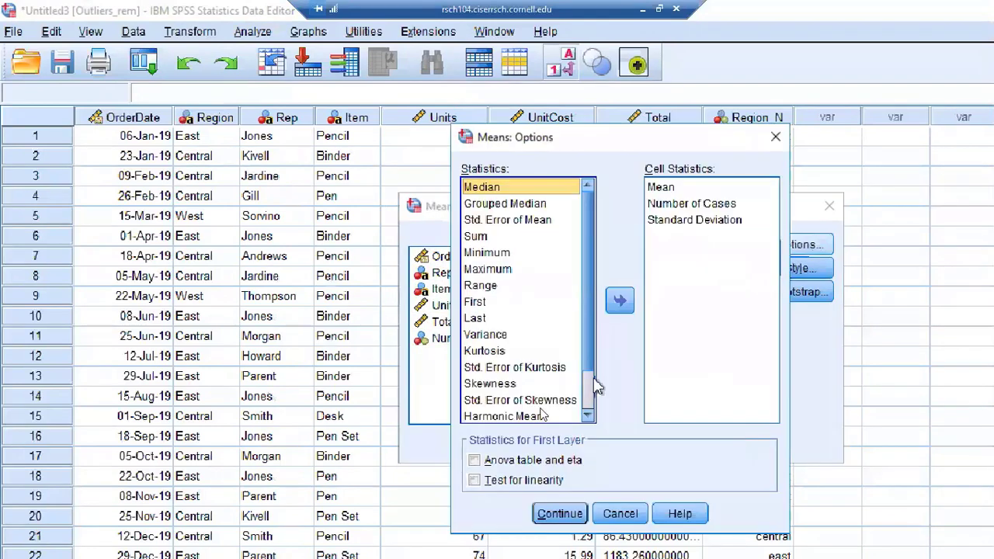
{"action": "left_click", "coordinate": [512, 464]}
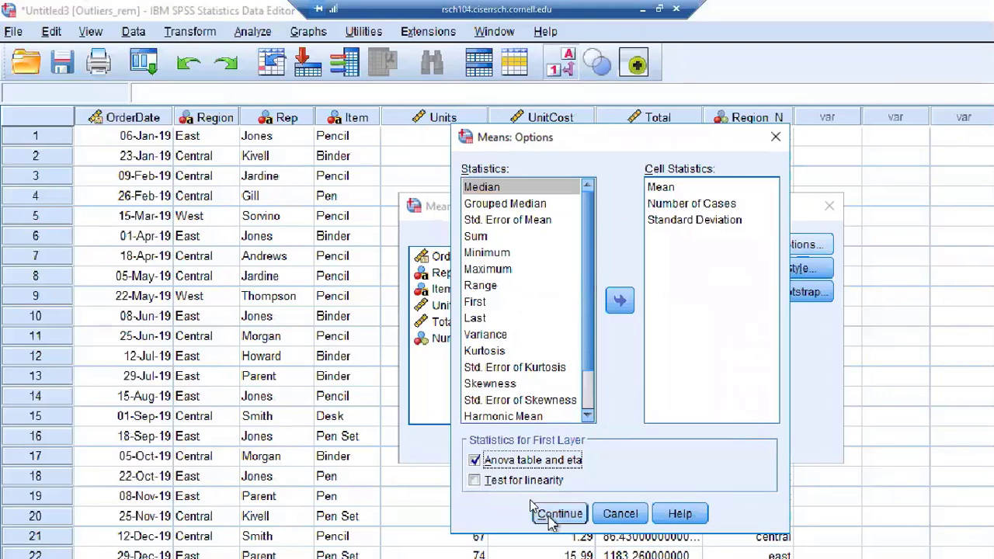
{"action": "left_click", "coordinate": [488, 253]}
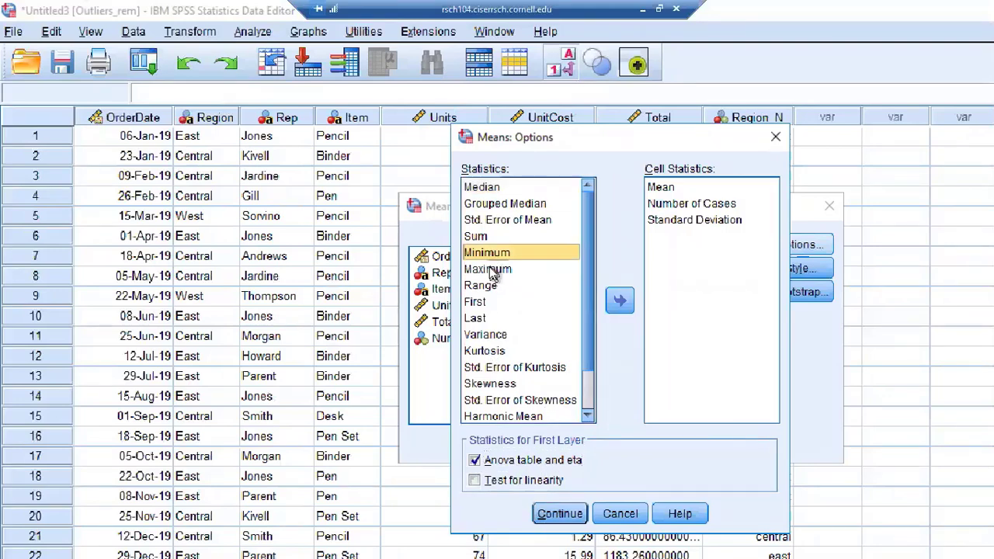
{"action": "left_click", "coordinate": [489, 270], "text": "ctrl"}
{"action": "left_click", "coordinate": [485, 335], "text": "ctrl"}
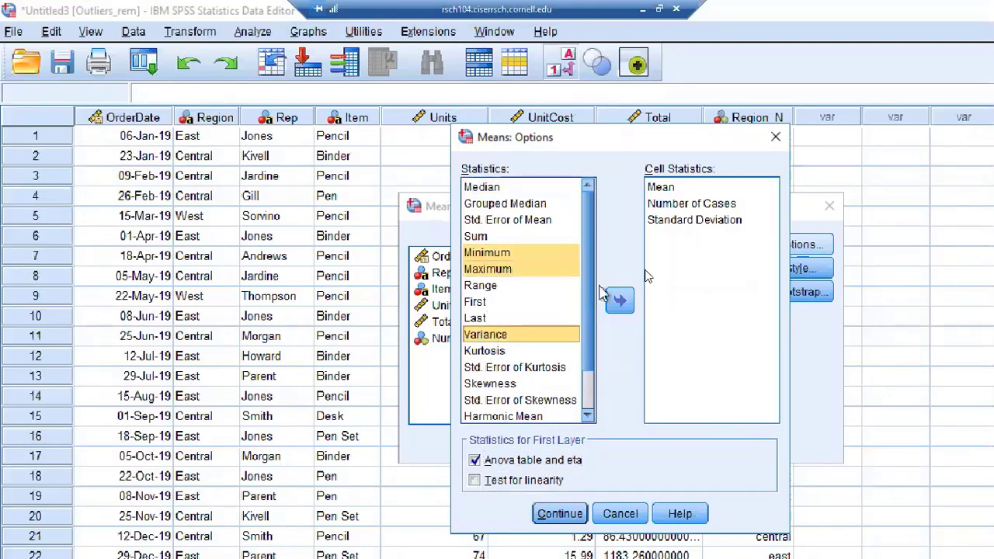
{"action": "left_click", "coordinate": [619, 300]}
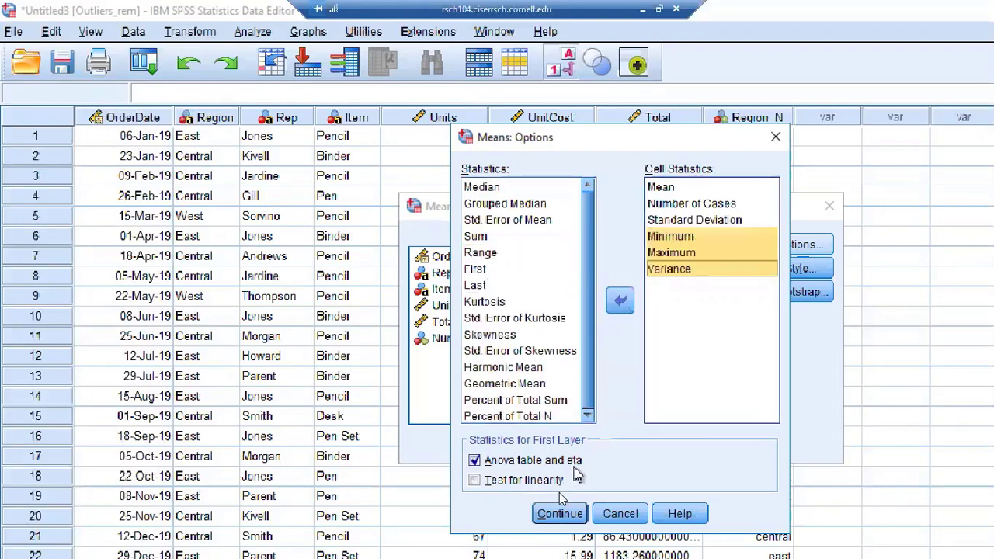
{"action": "left_click", "coordinate": [560, 513]}
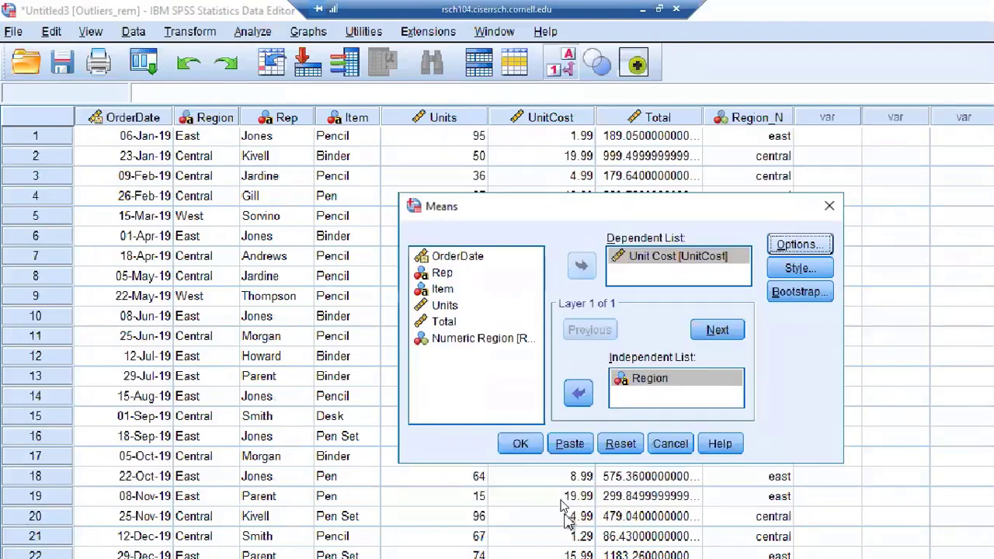
{"action": "left_click", "coordinate": [519, 448]}
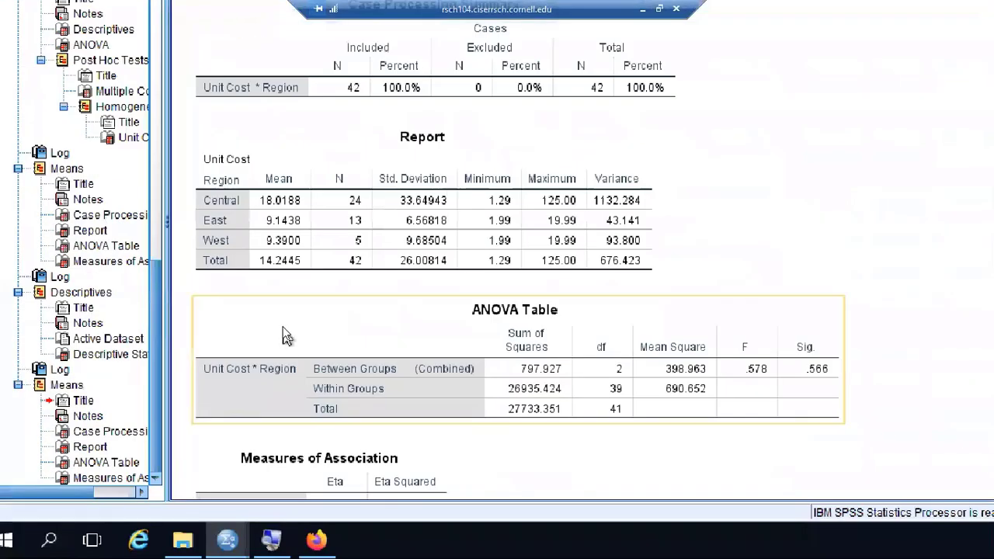
- Examine the Report, ANOVA Table and Measures of Association for Unit Cost by Region in the output
{"action": "left_click", "coordinate": [267, 271]}
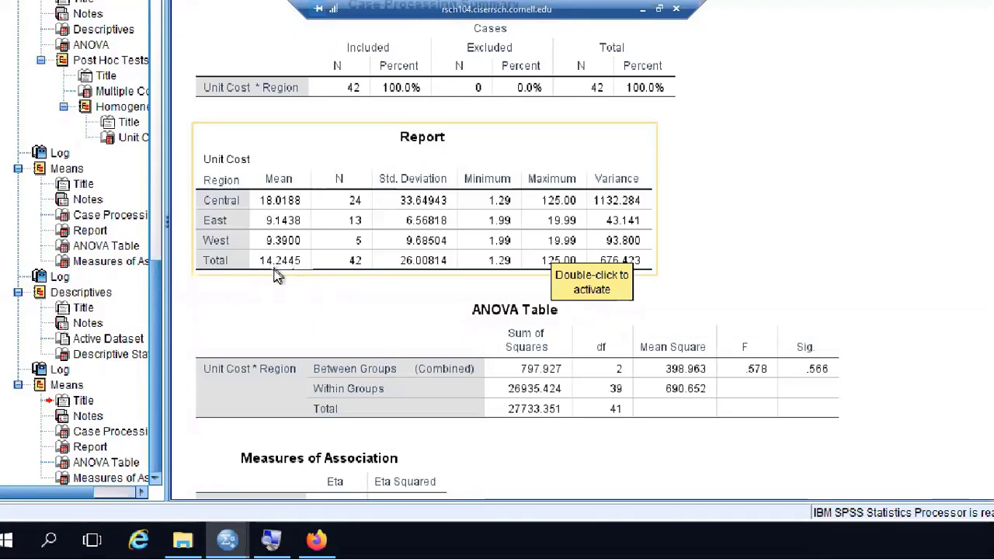
{"action": "scroll", "coordinate": [295, 284], "scroll_direction": "down", "scroll_amount": 2}
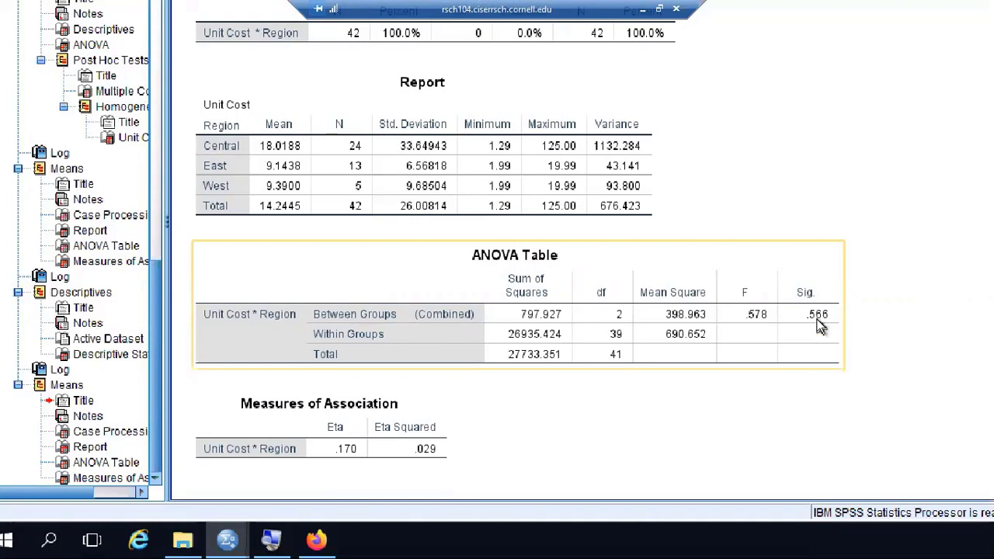
{"action": "left_click", "coordinate": [658, 407]}
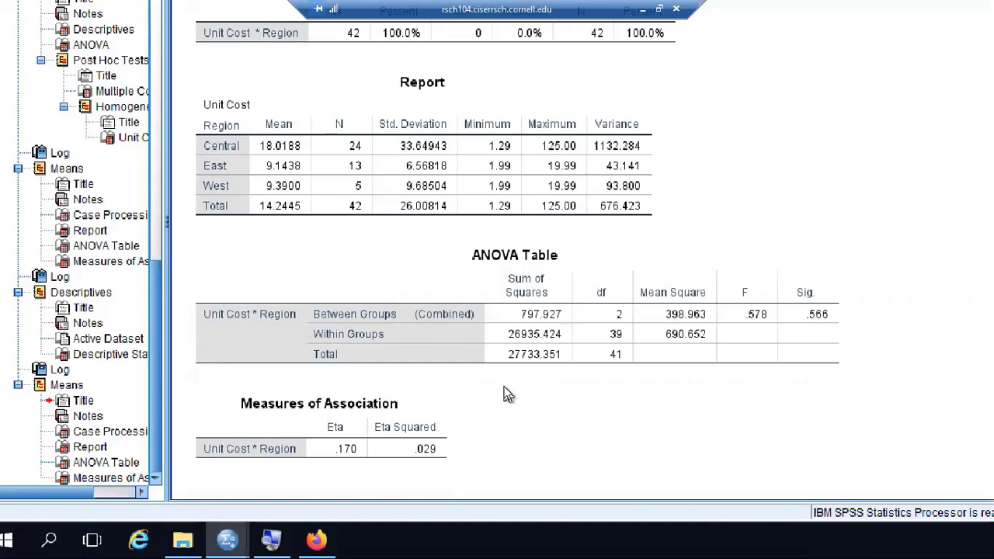
{"action": "left_click", "coordinate": [262, 456]}
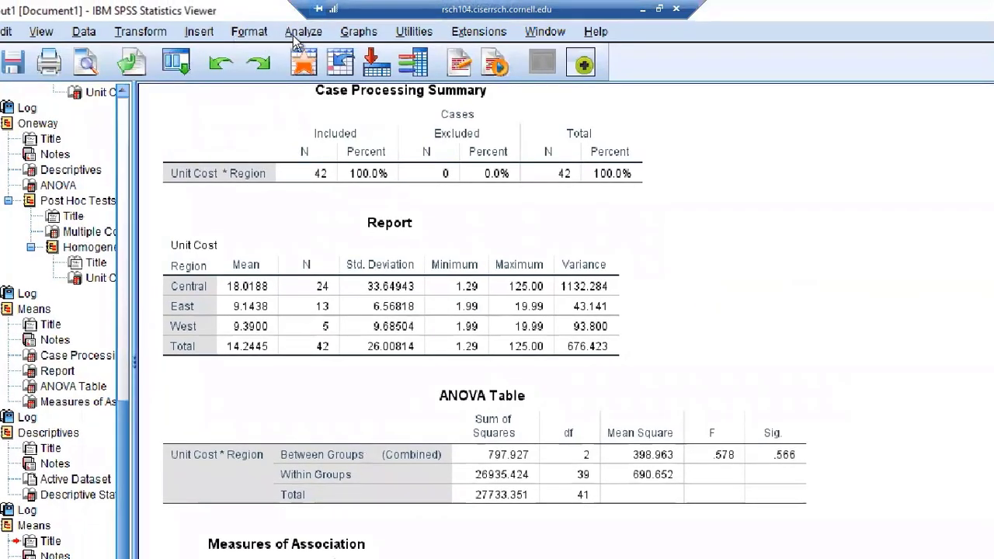
{"action": "left_click", "coordinate": [298, 34]}
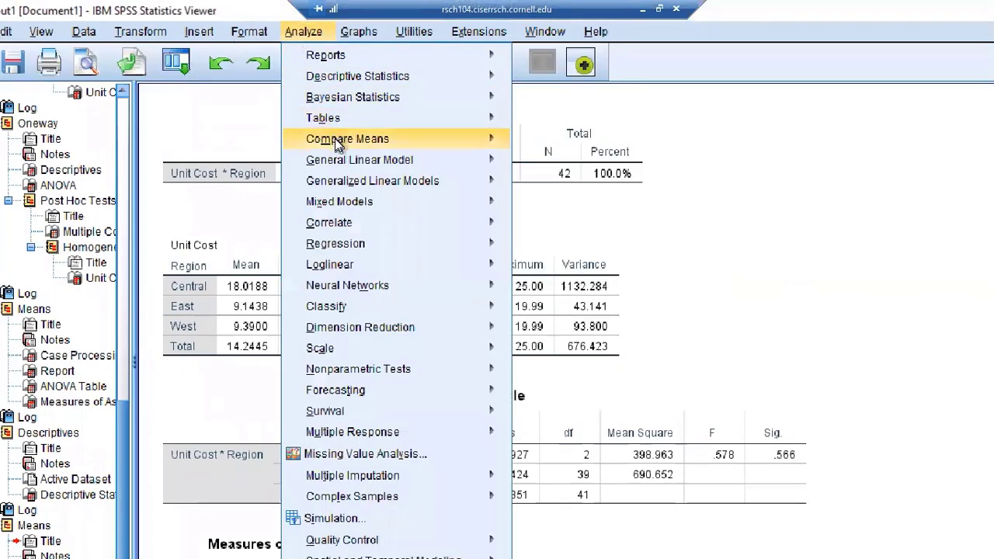
{"action": "mouse_move", "coordinate": [336, 140]}
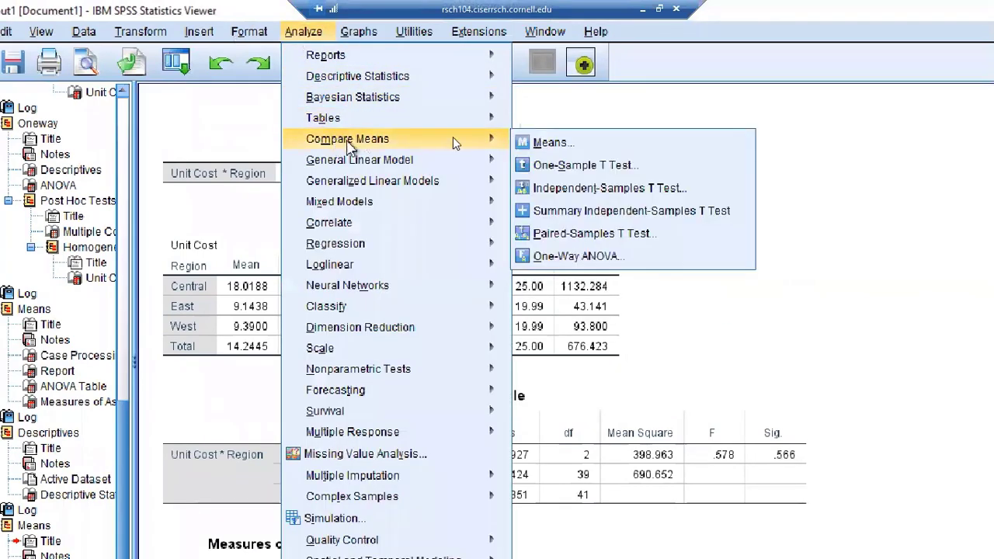
{"action": "left_click", "coordinate": [602, 260]}
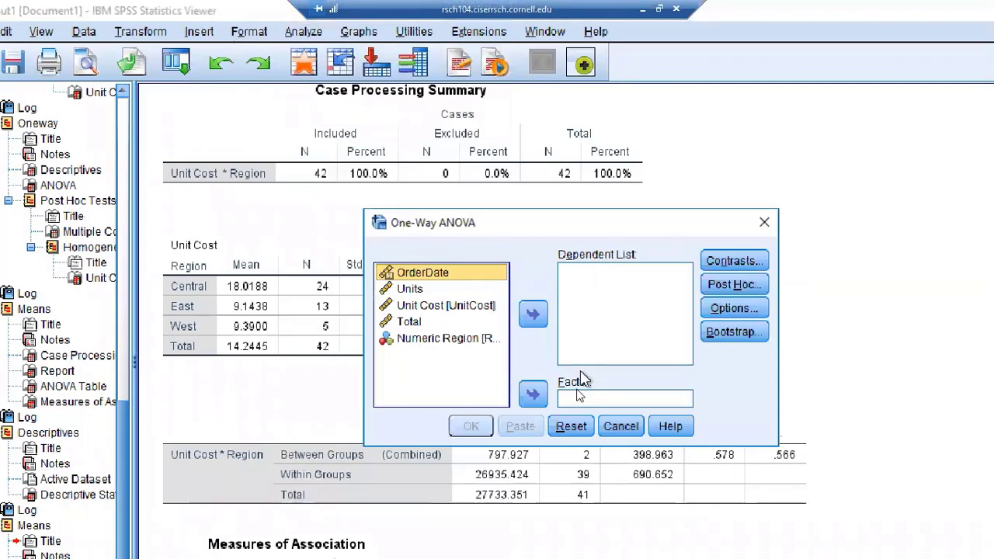
{"action": "left_click", "coordinate": [761, 224]}
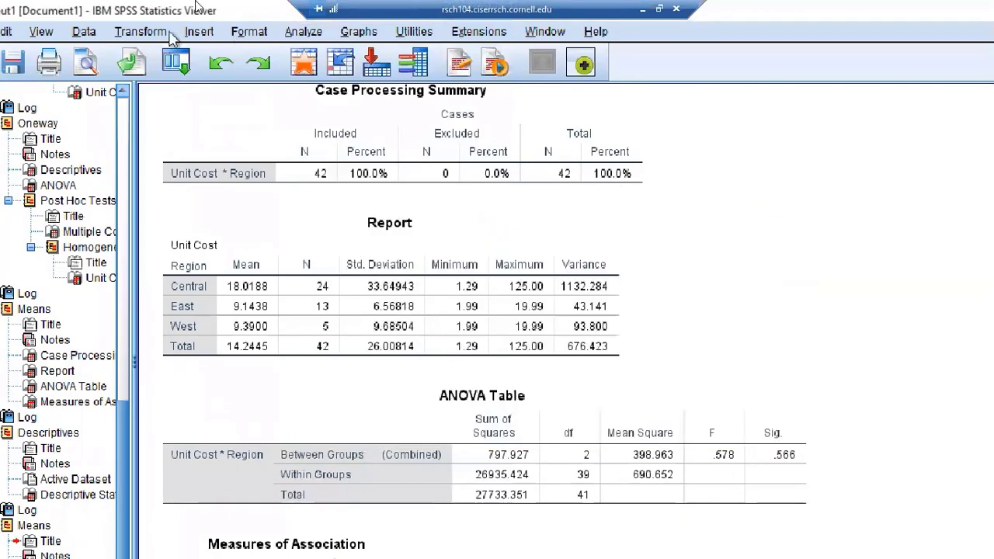
- Paste the syntax of the Unit Cost by Region Means analysis and show it in work_codes.sps
{"action": "left_click", "coordinate": [300, 33]}
{"action": "mouse_move", "coordinate": [328, 146]}
{"action": "left_click", "coordinate": [547, 142]}
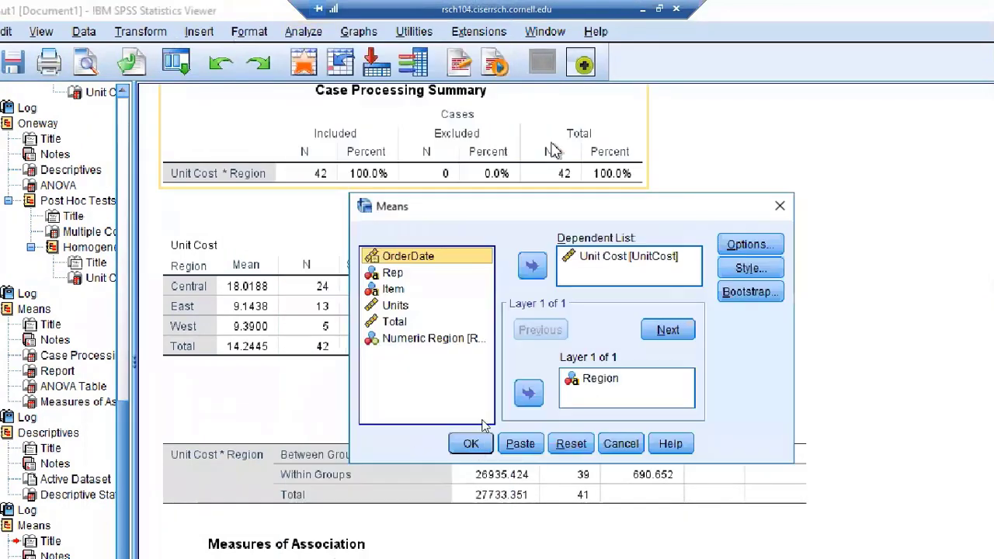
{"action": "left_click", "coordinate": [541, 450]}
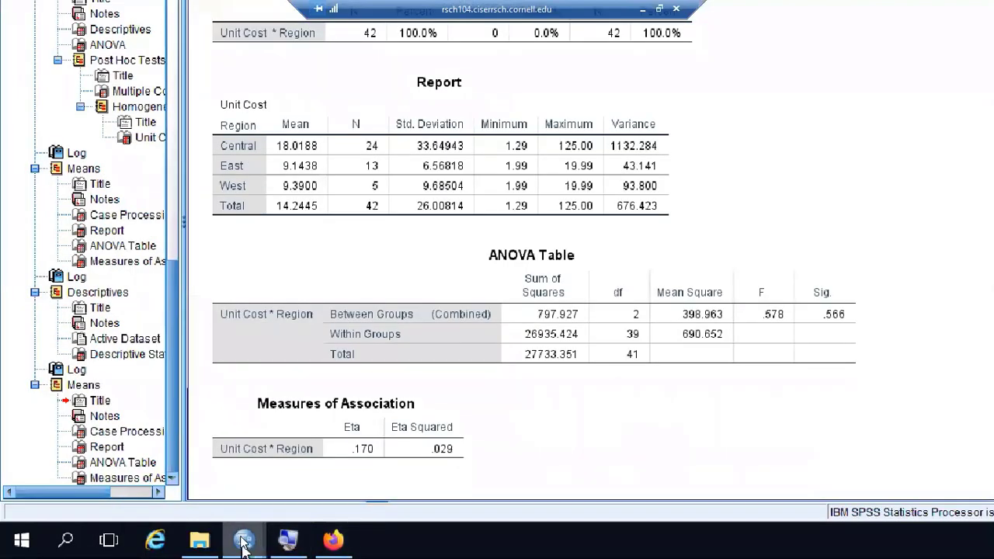
{"action": "mouse_move", "coordinate": [244, 540]}
{"action": "left_click", "coordinate": [499, 424]}
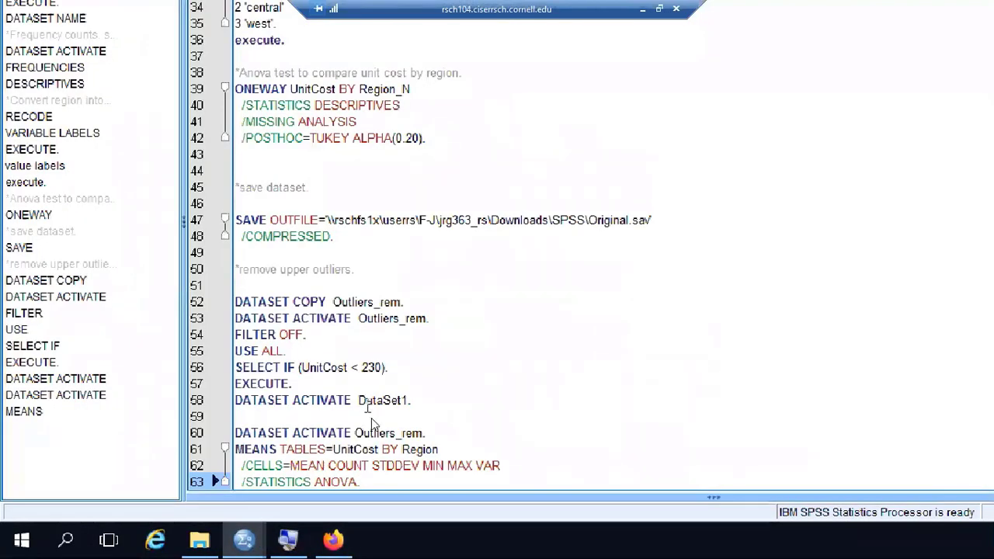
- Insert a blank line above the DATASET ACTIVATE Outliers_rem command that precedes the MEANS code, and highlight that command briefly
{"action": "left_click", "coordinate": [414, 422]}
{"action": "scroll", "coordinate": [414, 422], "scroll_direction": "down", "scroll_amount": 1}
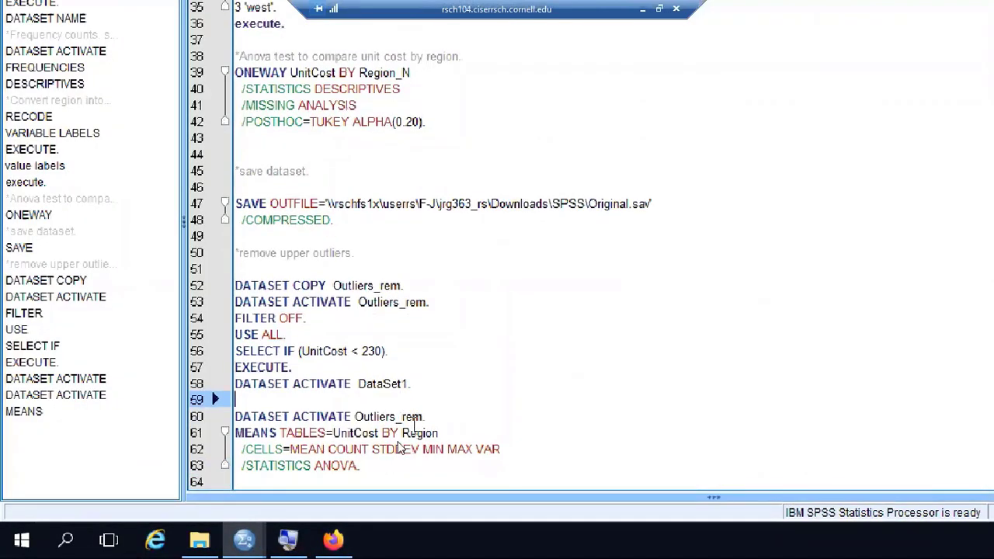
{"action": "key", "text": "Return"}
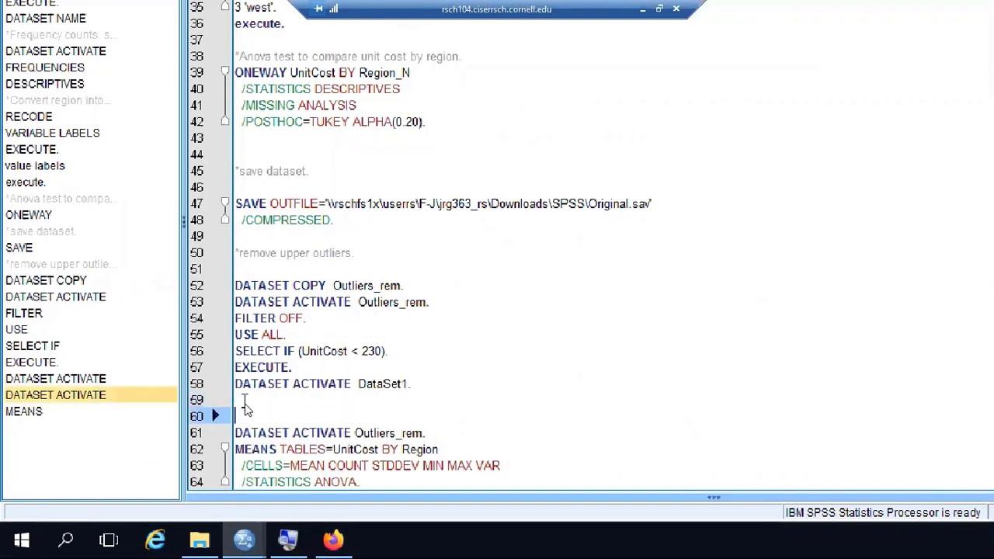
{"action": "left_click_drag", "start_coordinate": [428, 437], "coordinate": [236, 434]}
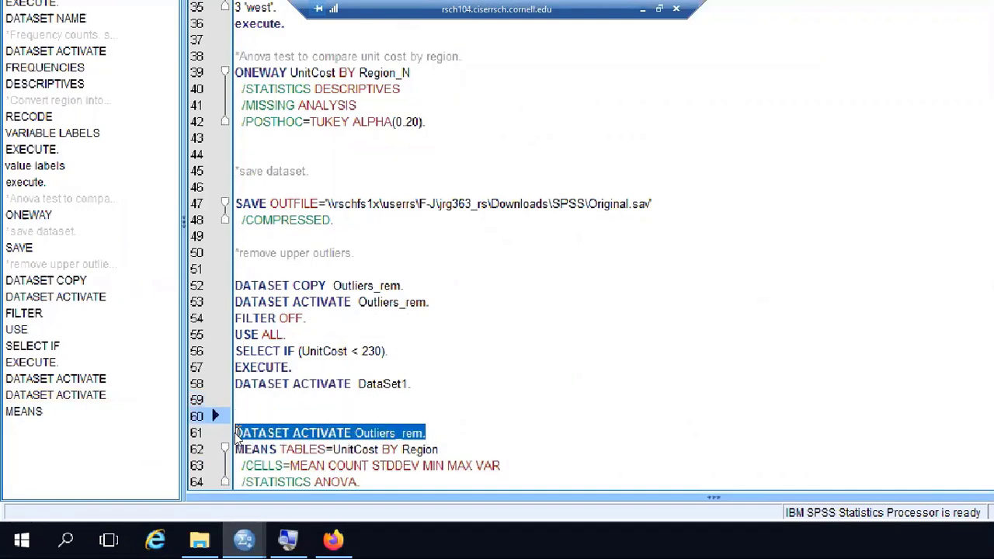
{"action": "left_click", "coordinate": [440, 432]}
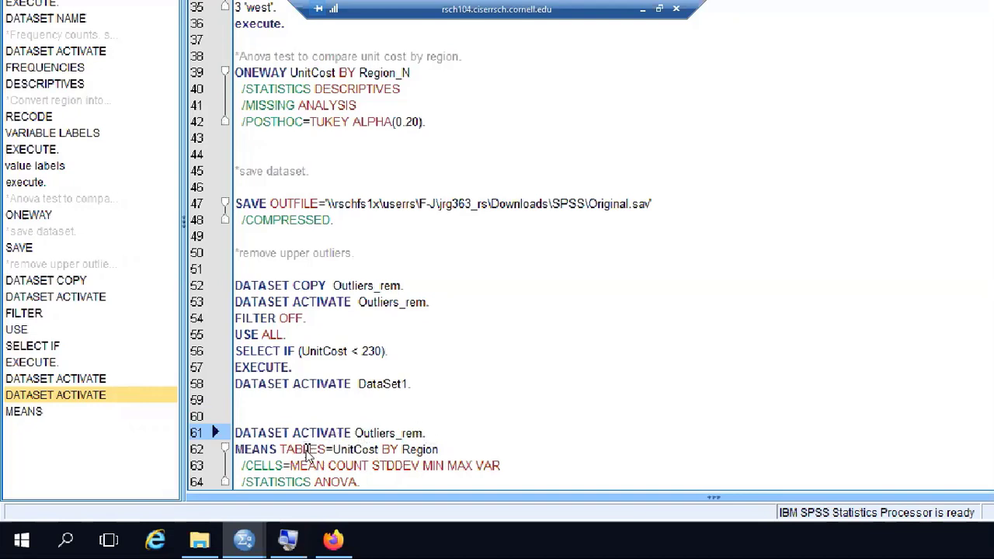
- Add two new lines after the /STATISTICS ANOVA line that ends the MEANS command in work_codes.sps
{"action": "scroll", "coordinate": [310, 454], "scroll_direction": "down", "scroll_amount": 1}
{"action": "left_click", "coordinate": [383, 466]}
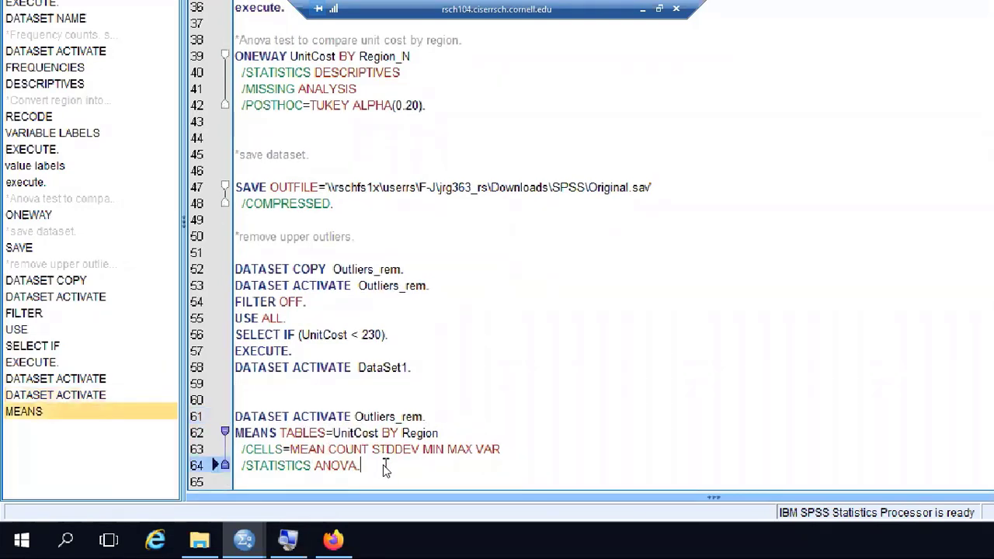
{"action": "key", "text": "Return"}
{"action": "key", "text": "Return"}
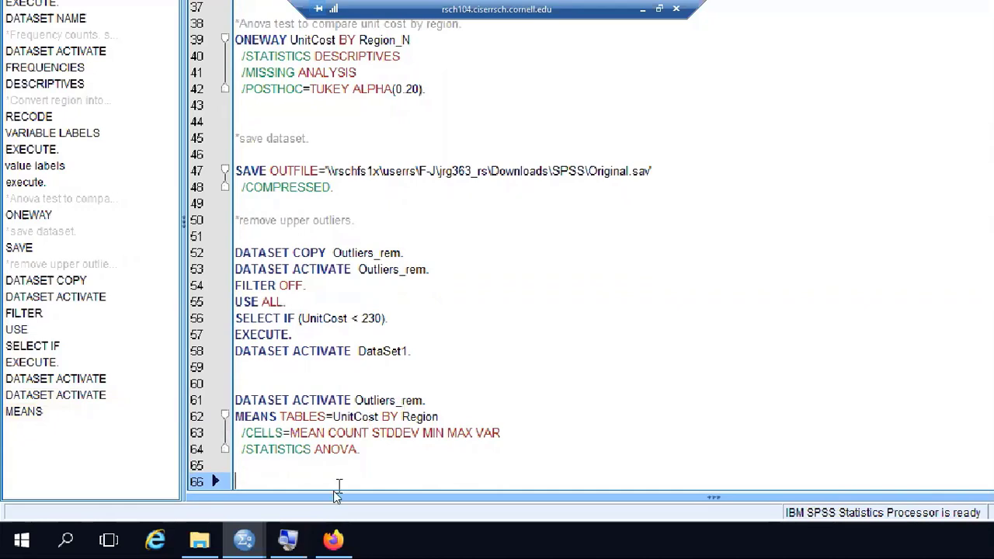
- Switch to the Original.sav dataset and look at the Total and UnitCost values in its first rows
{"action": "left_click", "coordinate": [244, 539]}
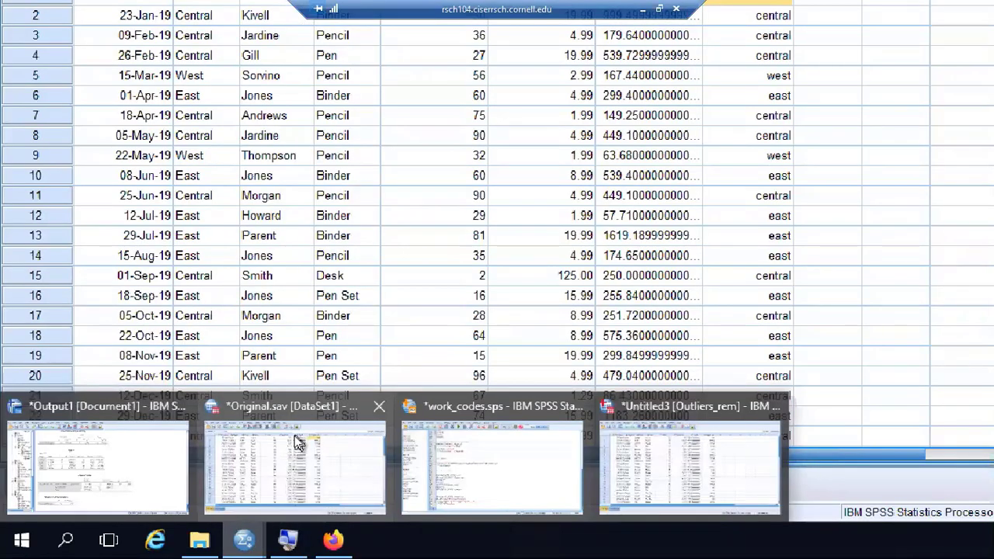
{"action": "left_click", "coordinate": [299, 442]}
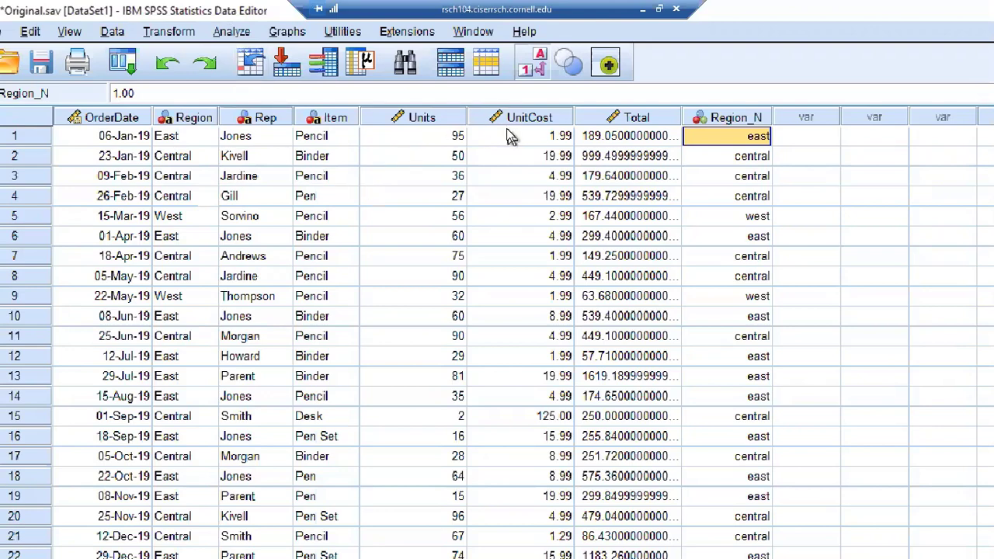
{"action": "left_click", "coordinate": [613, 139]}
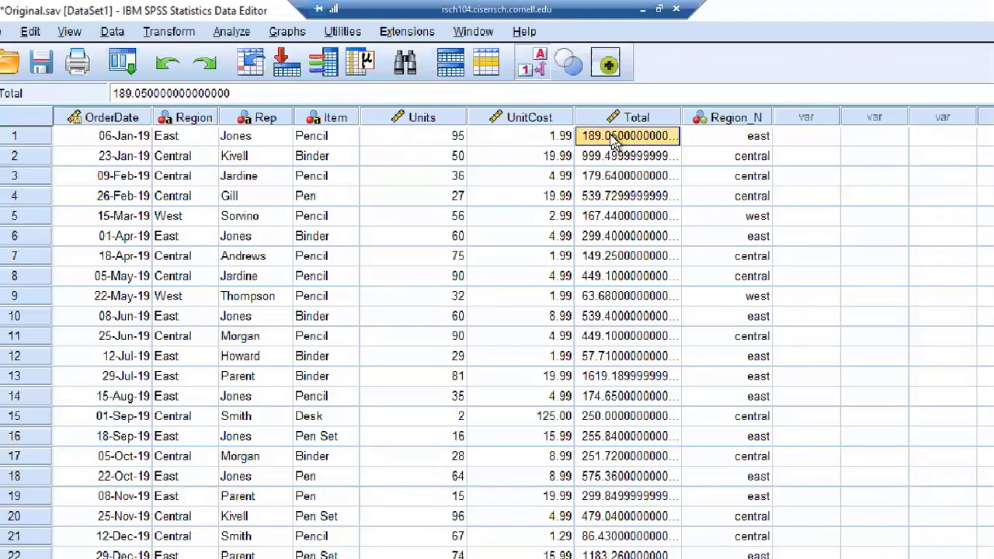
{"action": "left_click", "coordinate": [519, 138]}
{"action": "left_click", "coordinate": [514, 157]}
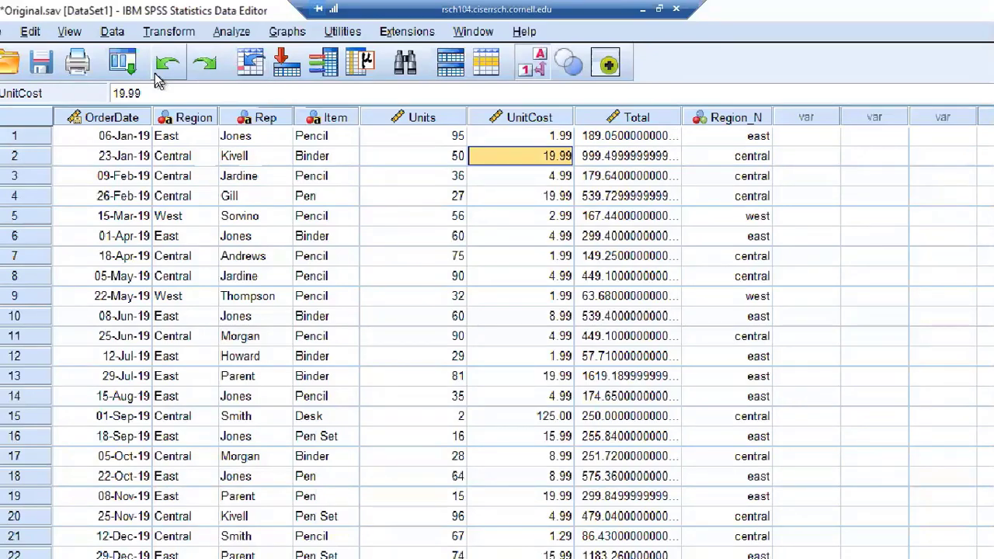
{"action": "left_click", "coordinate": [280, 32]}
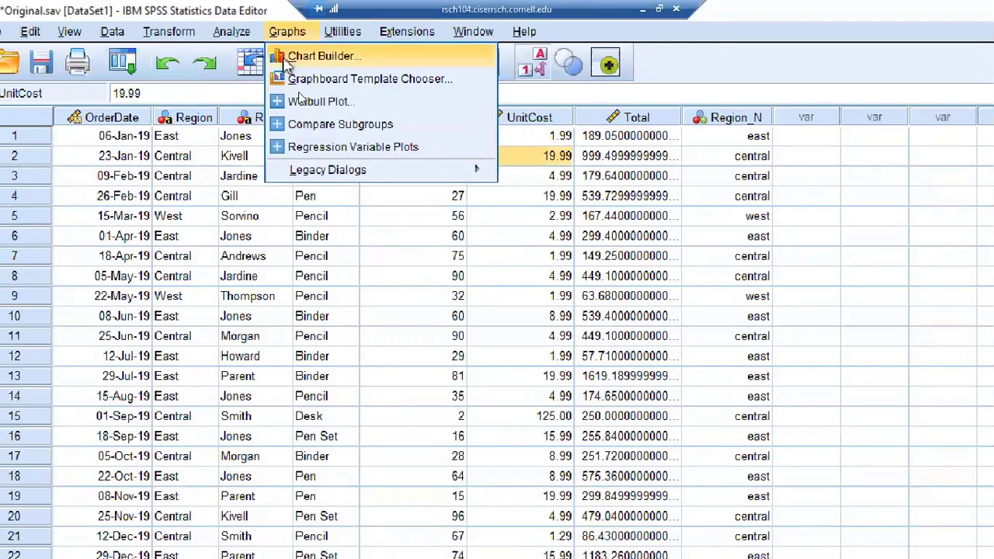
{"action": "mouse_move", "coordinate": [335, 173]}
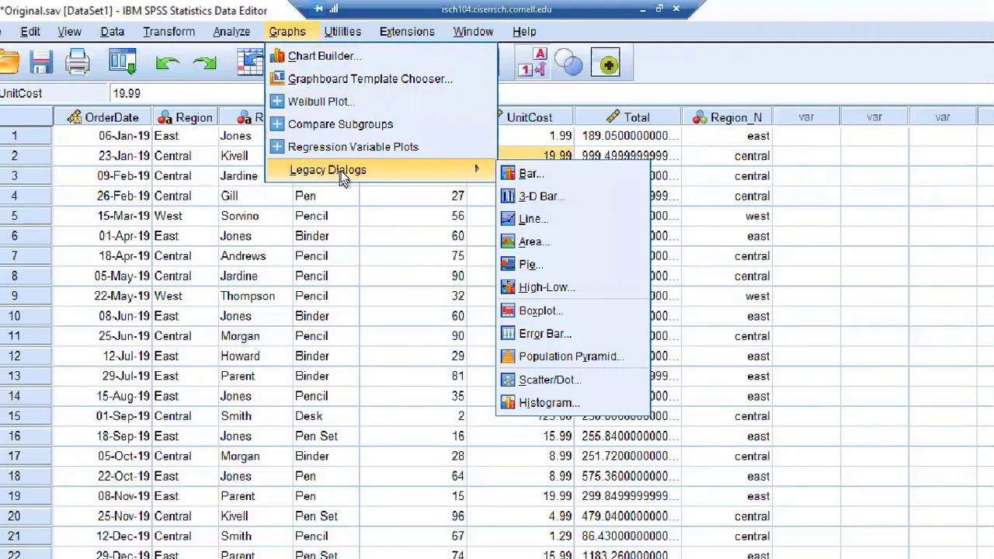
{"action": "left_click", "coordinate": [568, 365]}
{"action": "left_click", "coordinate": [852, 115]}
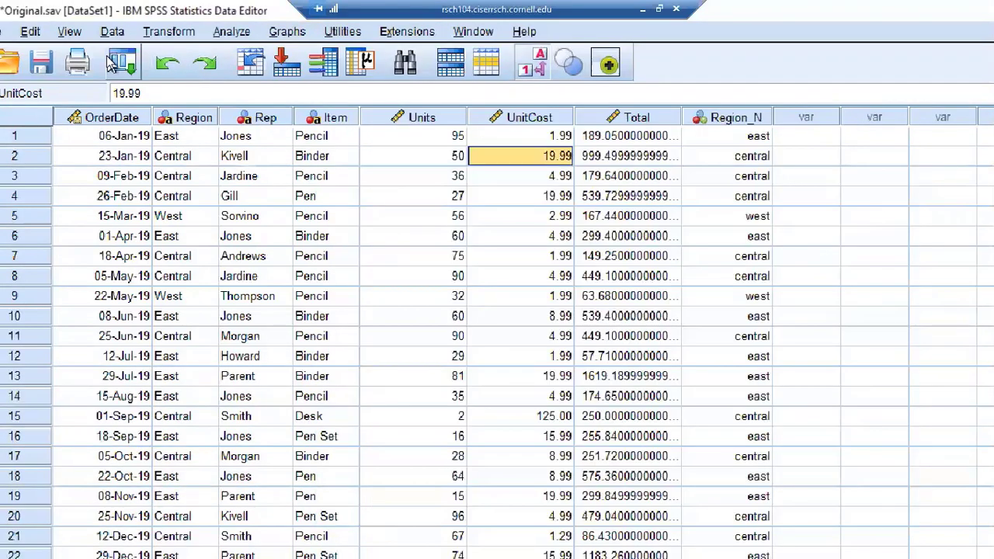
- Create a simple scatterplot from Original.sav with Total on the Y axis and Unit Cost on the X axis
{"action": "left_click", "coordinate": [287, 31]}
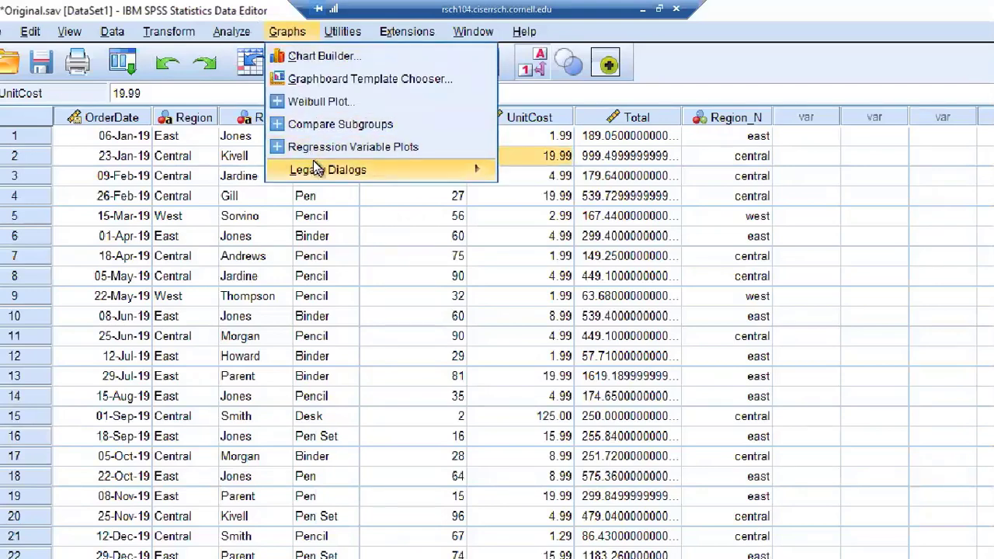
{"action": "mouse_move", "coordinate": [381, 169]}
{"action": "left_click", "coordinate": [557, 383]}
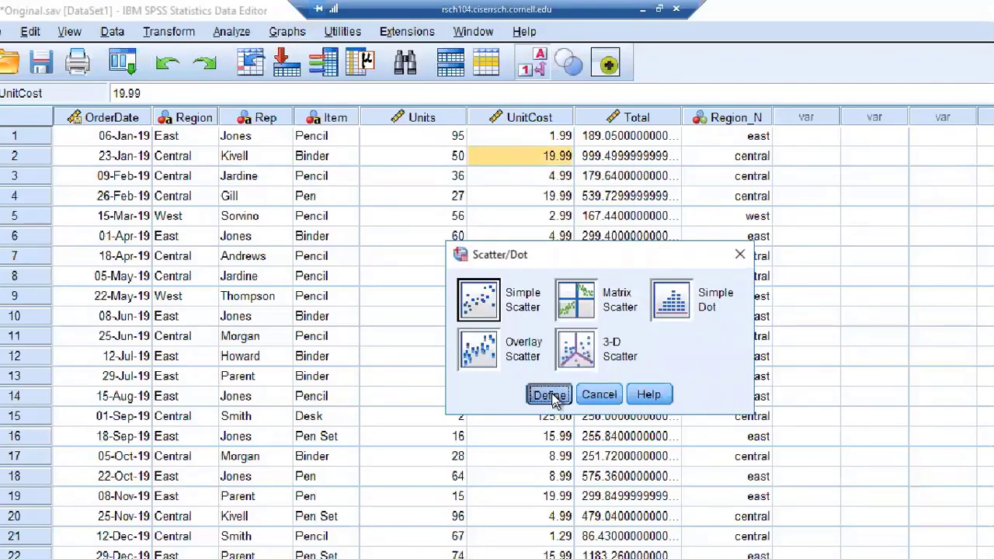
{"action": "left_click", "coordinate": [548, 396]}
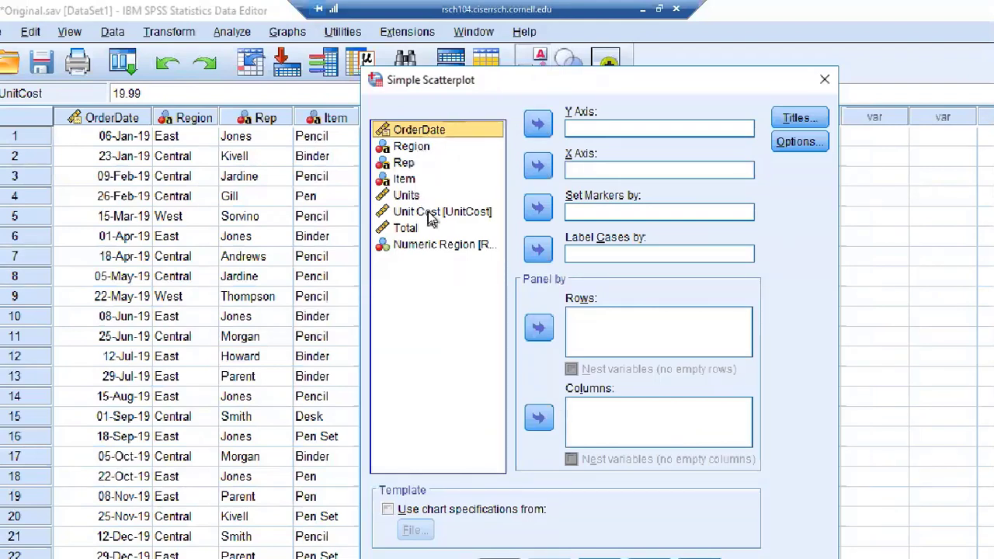
{"action": "left_click", "coordinate": [406, 227]}
{"action": "left_click", "coordinate": [537, 124]}
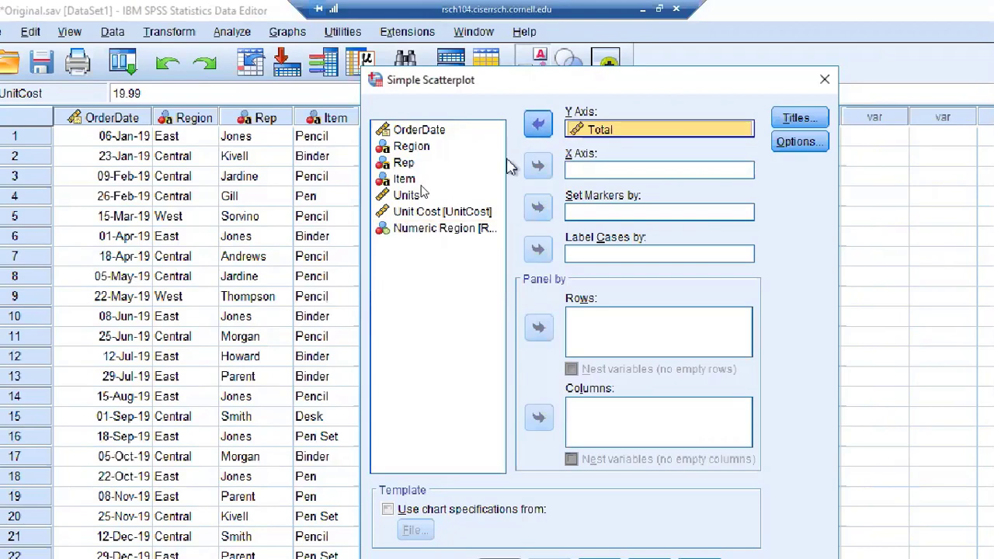
{"action": "left_click", "coordinate": [424, 211]}
{"action": "left_click", "coordinate": [538, 167]}
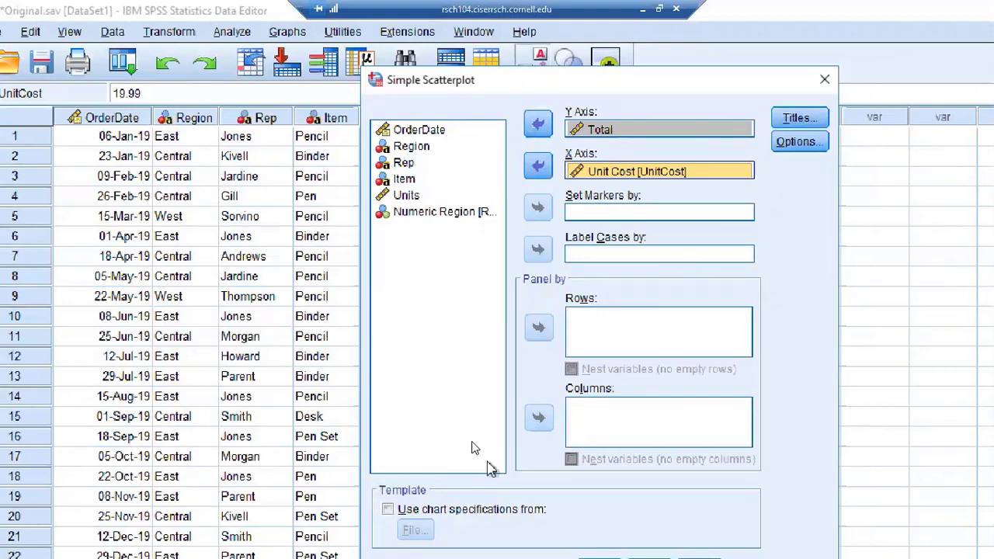
{"action": "left_click_drag", "start_coordinate": [540, 71], "coordinate": [580, 19]}
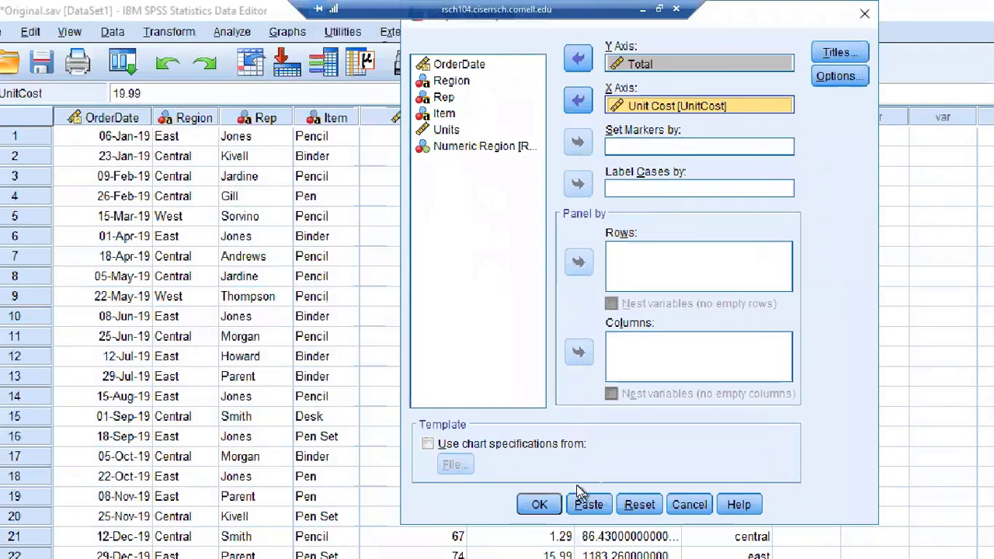
{"action": "left_click", "coordinate": [546, 505]}
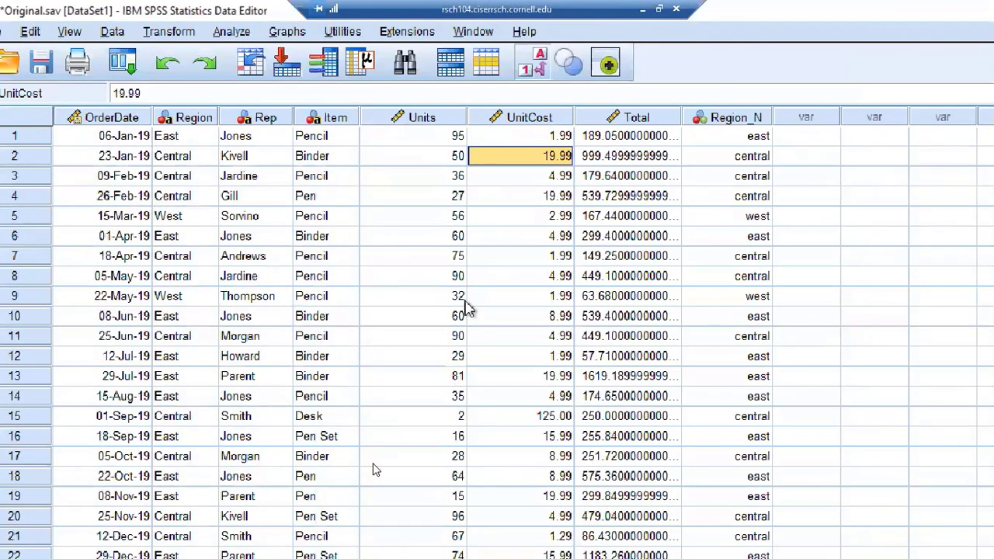
- Examine the scatterplot of Total against Unit Cost in the output
{"action": "mouse_move", "coordinate": [244, 538]}
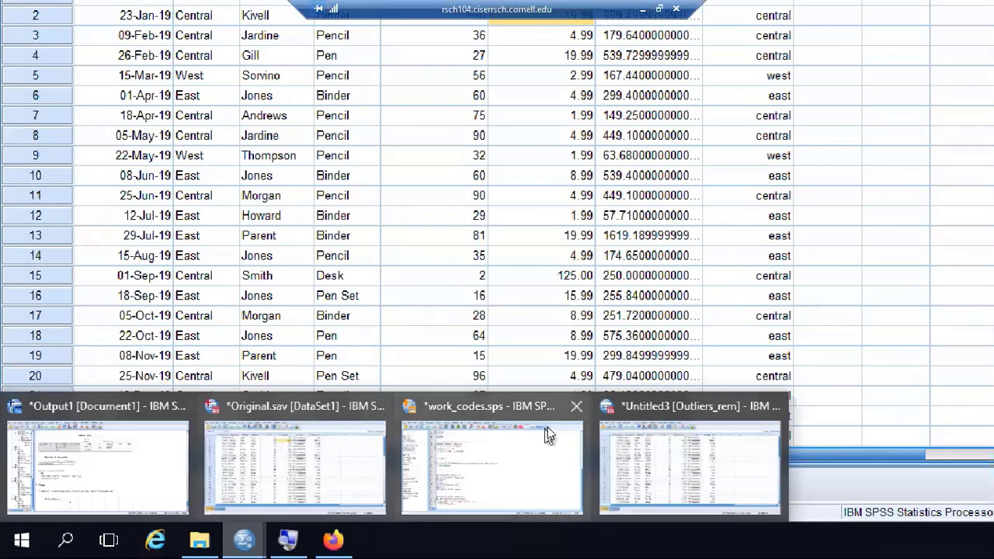
{"action": "scroll", "coordinate": [526, 381], "scroll_direction": "up", "scroll_amount": 3}
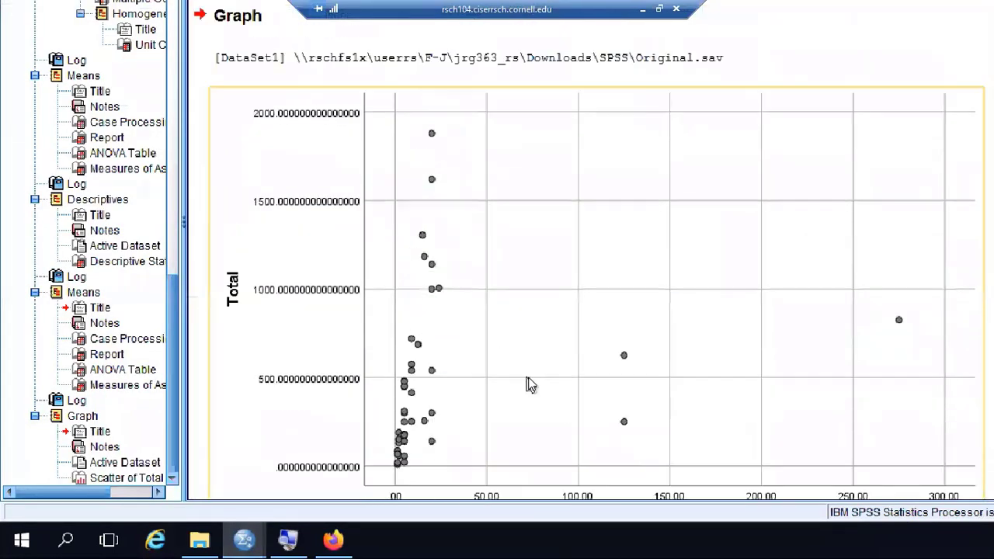
{"action": "scroll", "coordinate": [534, 386], "scroll_direction": "down", "scroll_amount": 3}
{"action": "scroll", "coordinate": [539, 378], "scroll_direction": "up", "scroll_amount": 1}
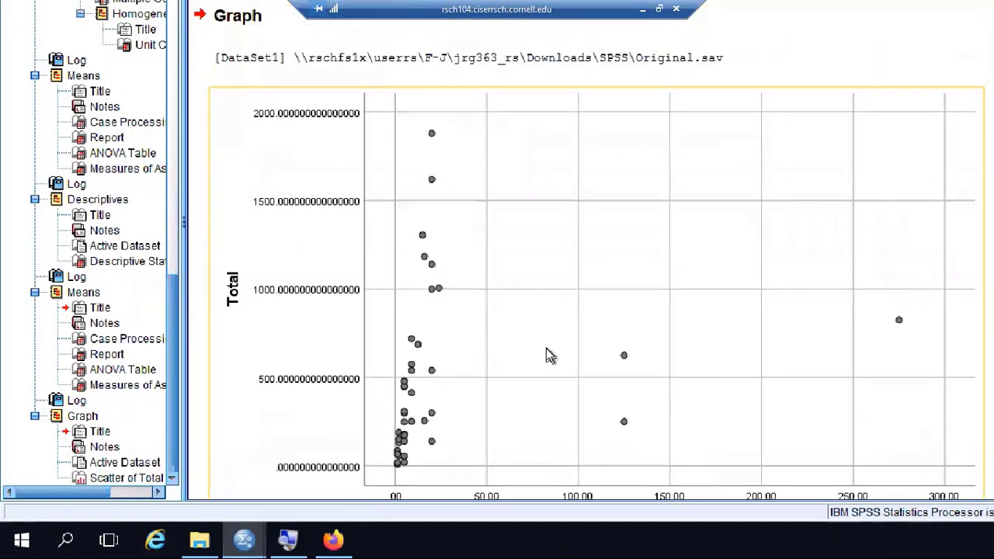
{"action": "scroll", "coordinate": [550, 355], "scroll_direction": "down", "scroll_amount": 1}
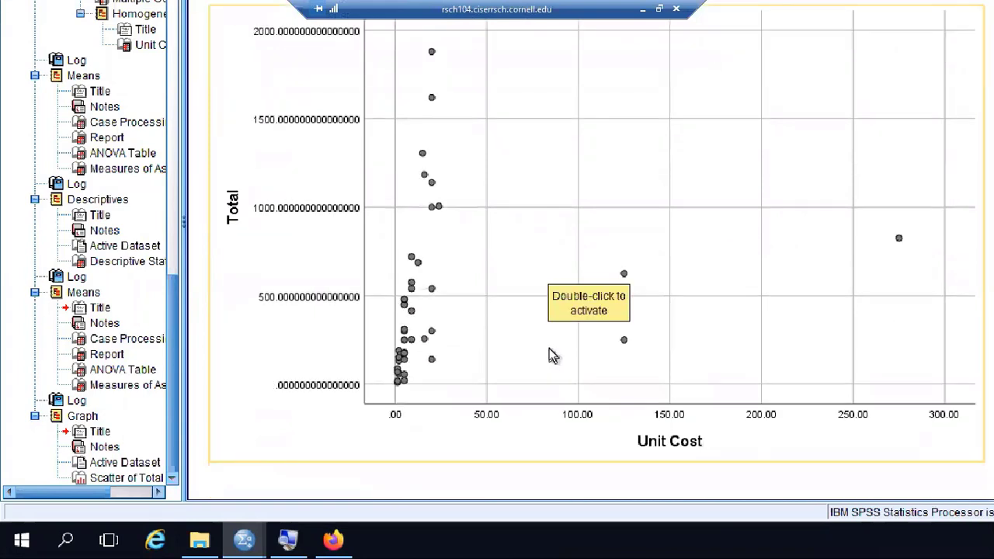
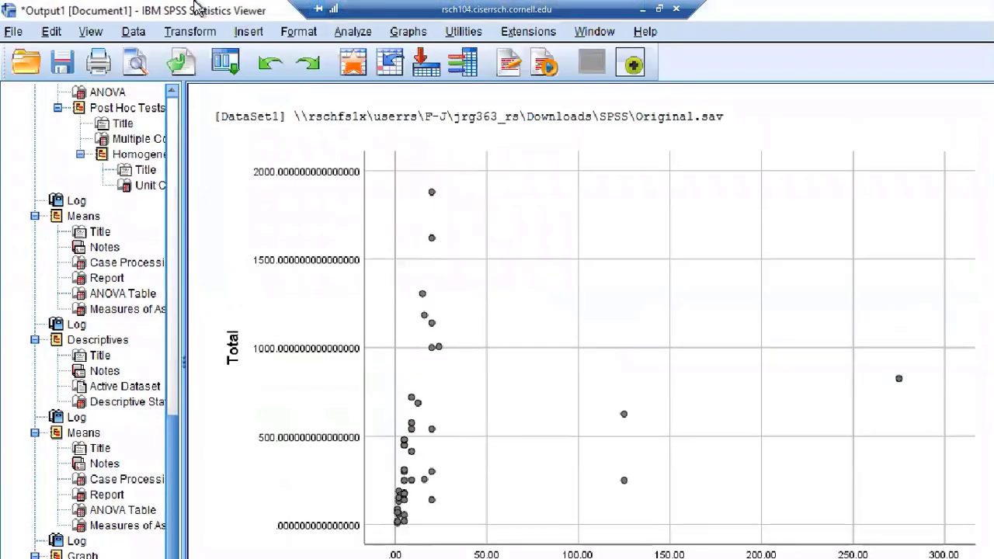
- Run a two-tailed Pearson bivariate correlation of Unit Cost and Total with significant correlations flagged and missing cases excluded pairwise
{"action": "left_click", "coordinate": [352, 32]}
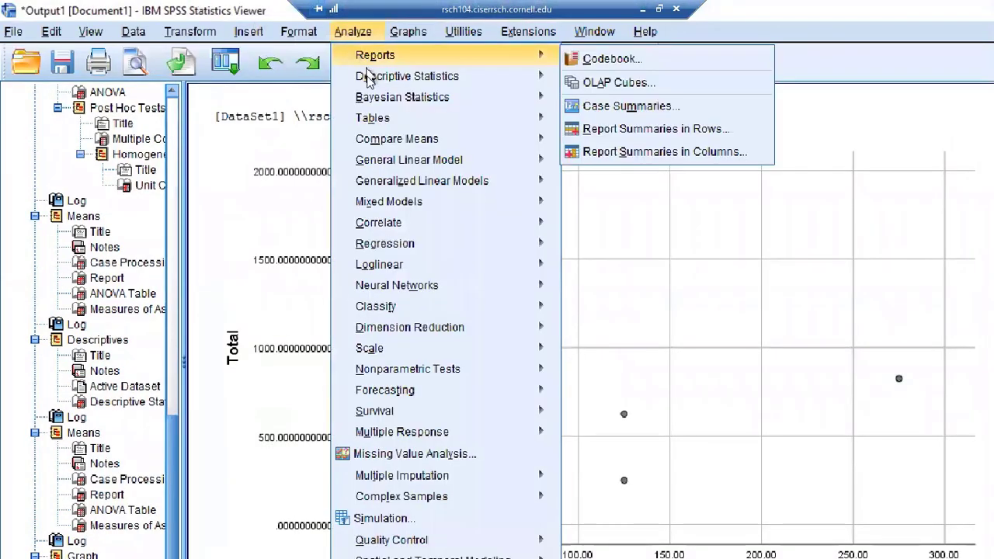
{"action": "mouse_move", "coordinate": [437, 223]}
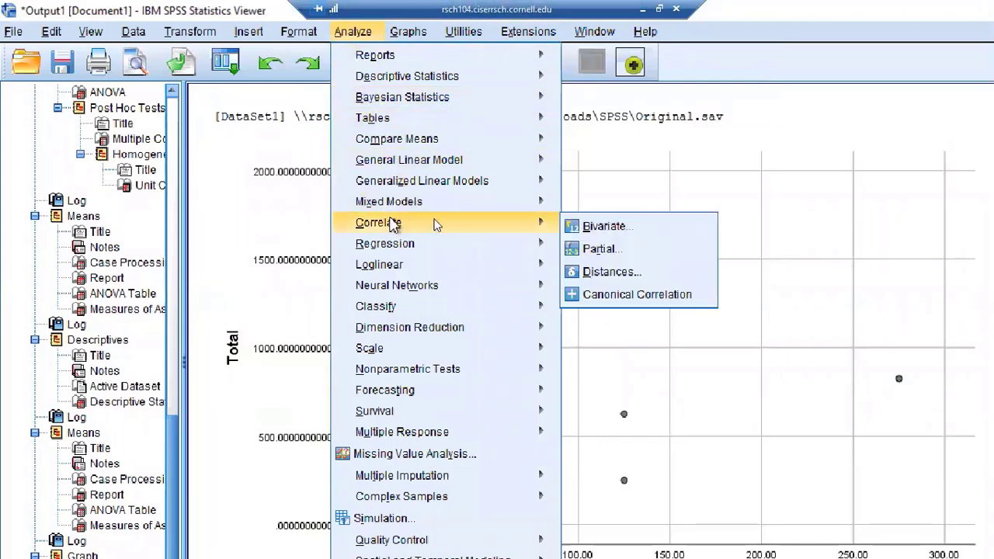
{"action": "left_click", "coordinate": [614, 227]}
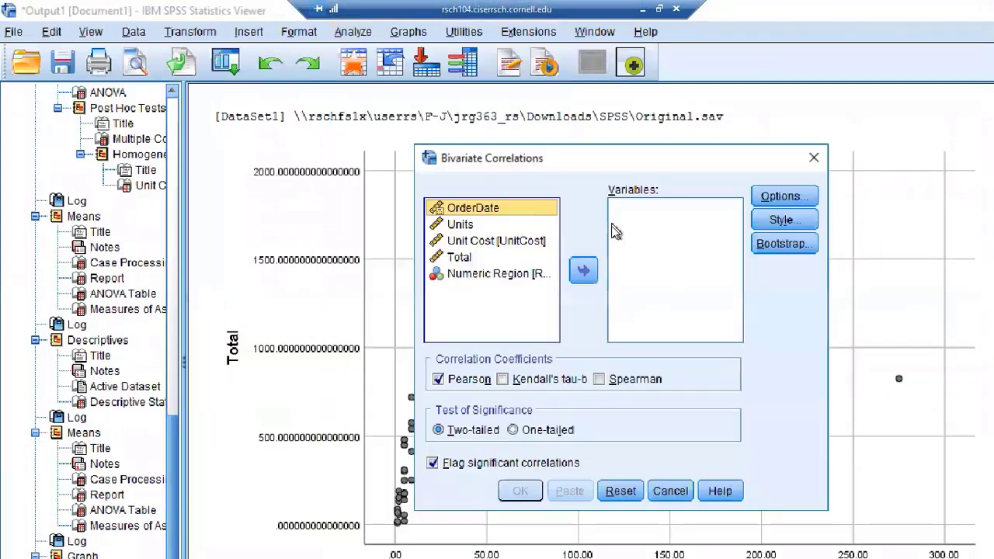
{"action": "left_click", "coordinate": [482, 241]}
{"action": "left_click", "coordinate": [458, 257], "text": "shift"}
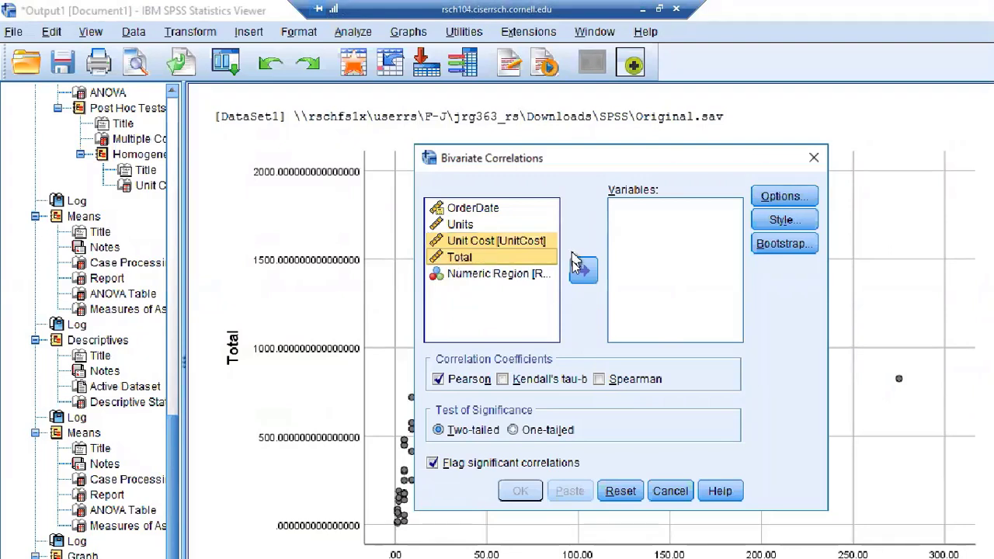
{"action": "left_click", "coordinate": [583, 270]}
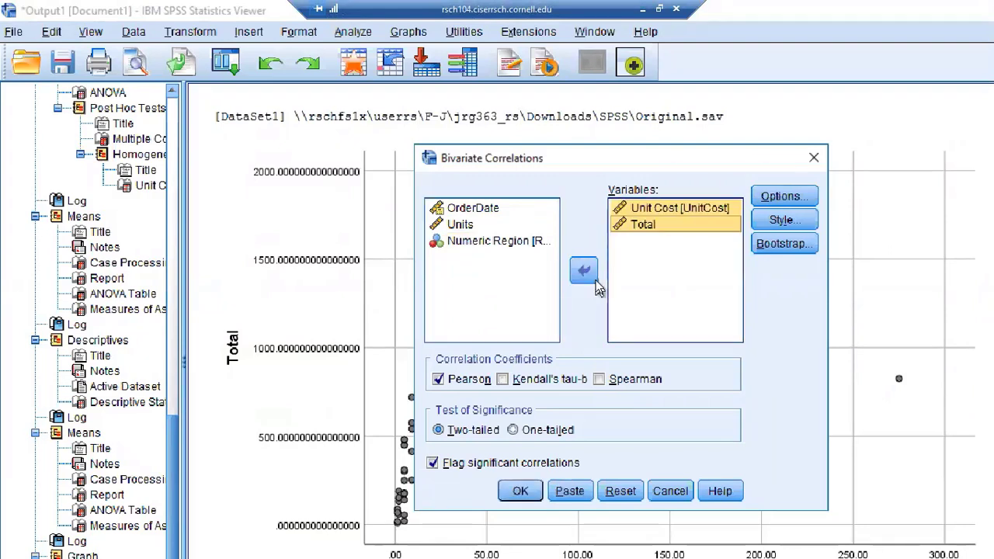
{"action": "left_click", "coordinate": [777, 199]}
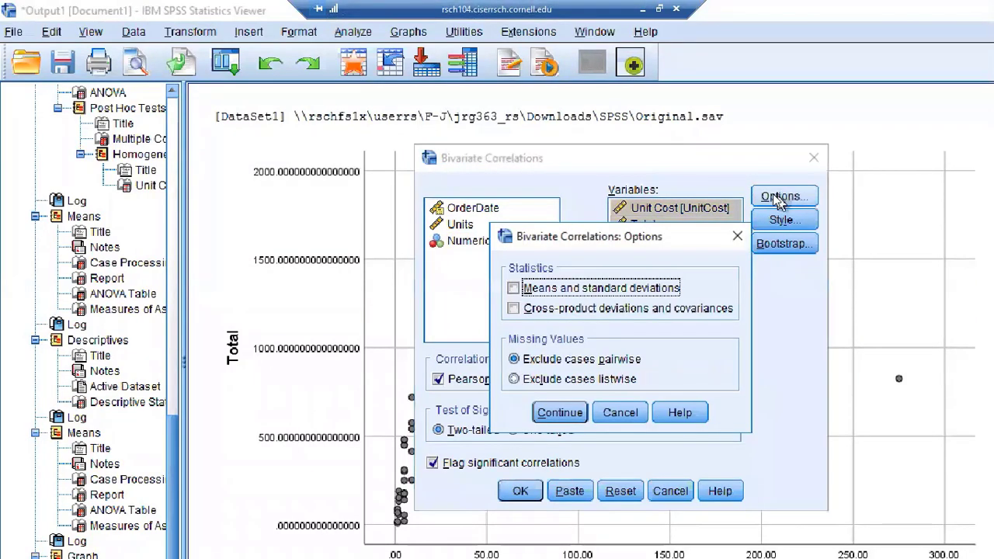
{"action": "left_click", "coordinate": [561, 412]}
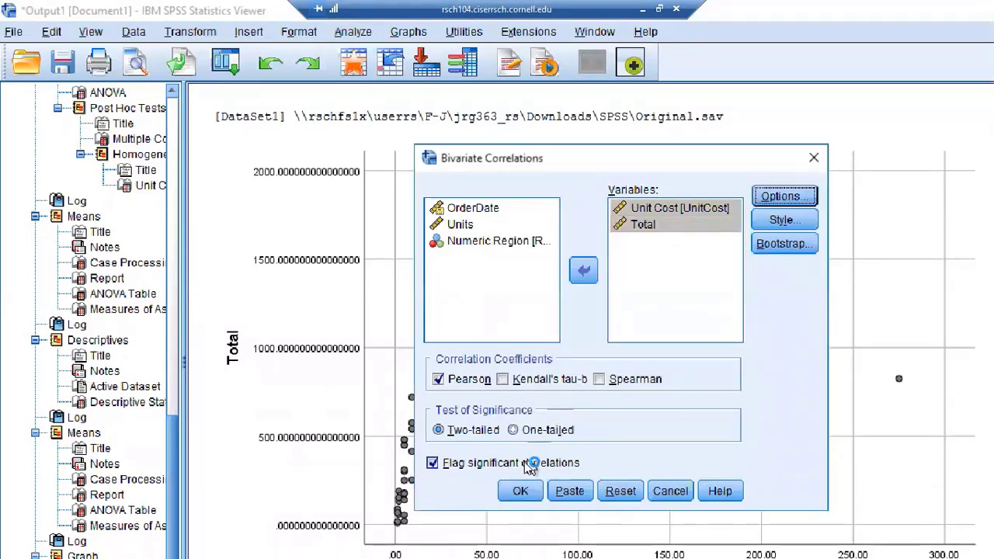
{"action": "left_click", "coordinate": [520, 491]}
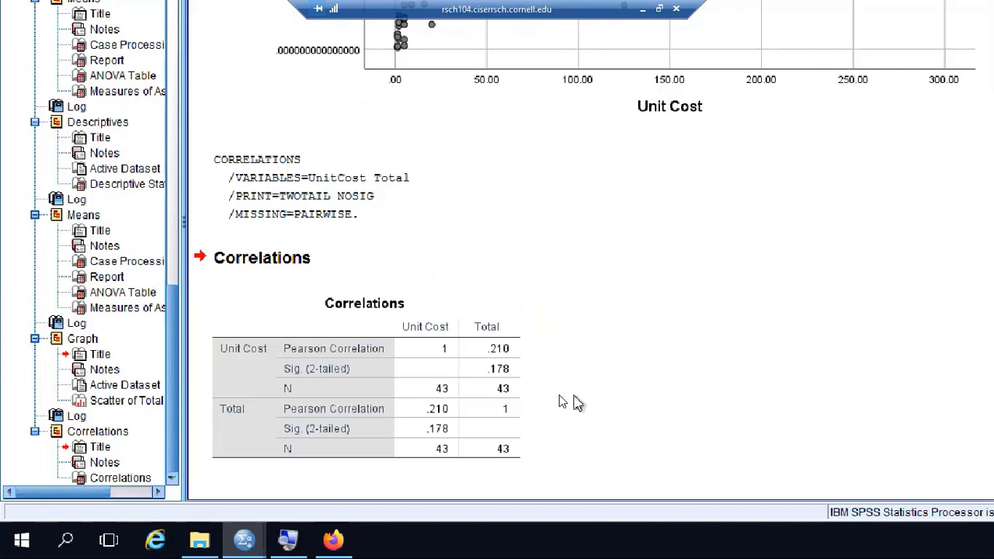
- Examine the Correlations table for Unit Cost and Total and compare it with the scatterplot above it
{"action": "left_click", "coordinate": [493, 404]}
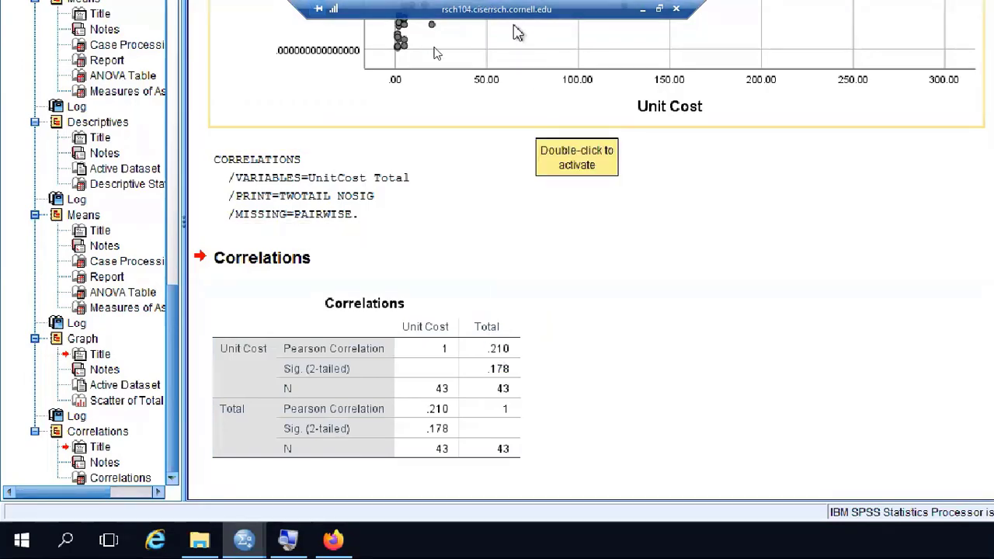
{"action": "scroll", "coordinate": [455, 171], "scroll_direction": "up", "scroll_amount": 3}
{"action": "scroll", "coordinate": [433, 277], "scroll_direction": "up", "scroll_amount": 3}
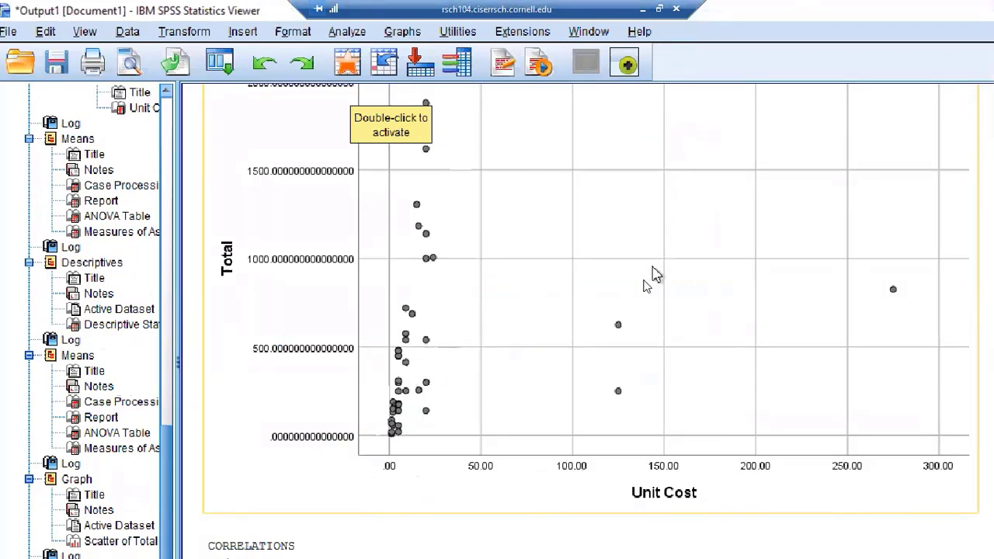
{"action": "scroll", "coordinate": [598, 368], "scroll_direction": "down", "scroll_amount": 3}
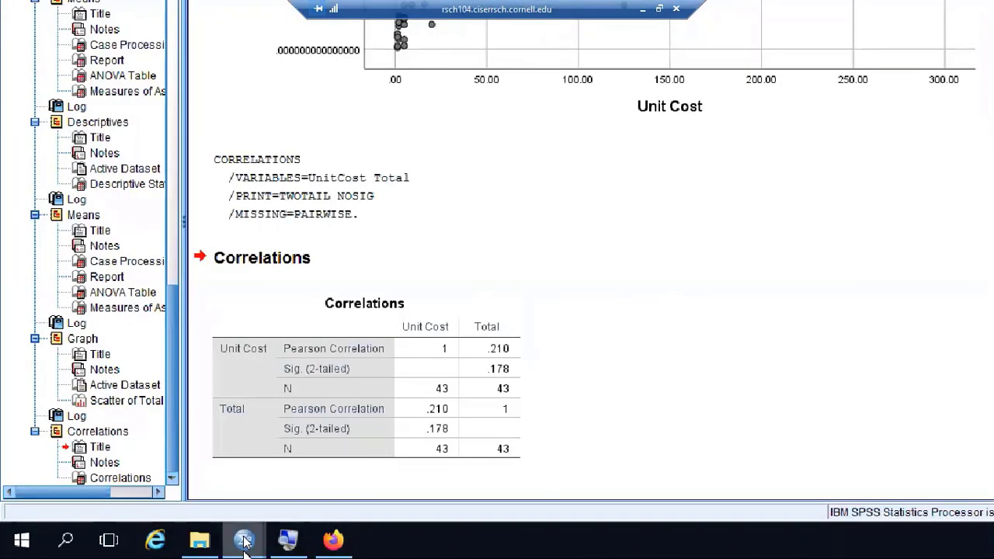
- Set the Select Cases condition for Original.sav to UnitCost < 100
{"action": "mouse_move", "coordinate": [245, 541]}
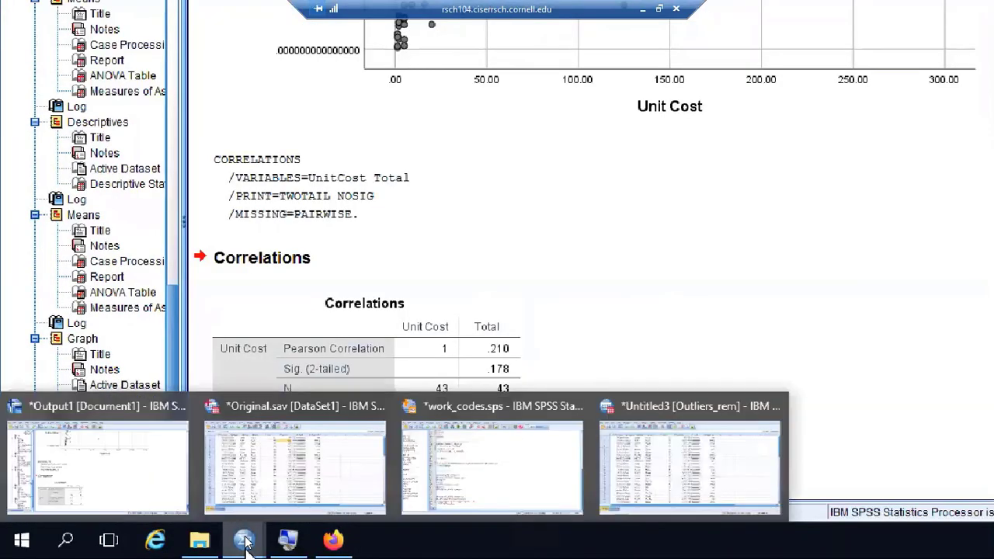
{"action": "mouse_move", "coordinate": [439, 449]}
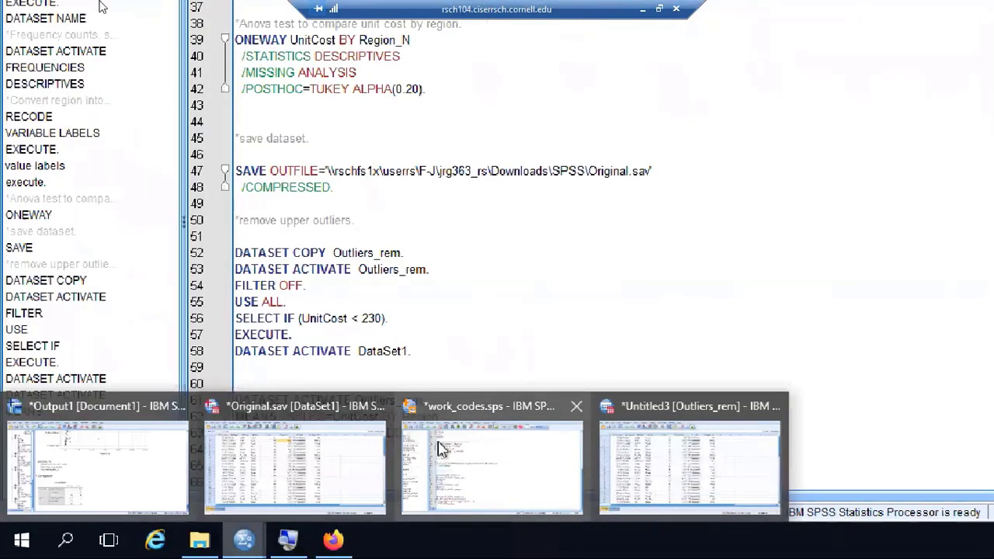
{"action": "left_click", "coordinate": [383, 442]}
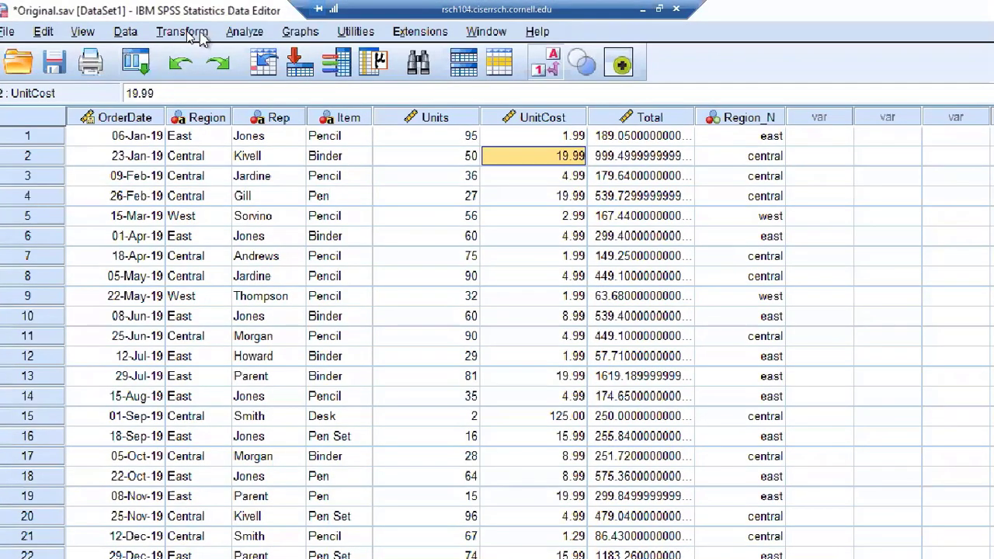
{"action": "left_click", "coordinate": [125, 35]}
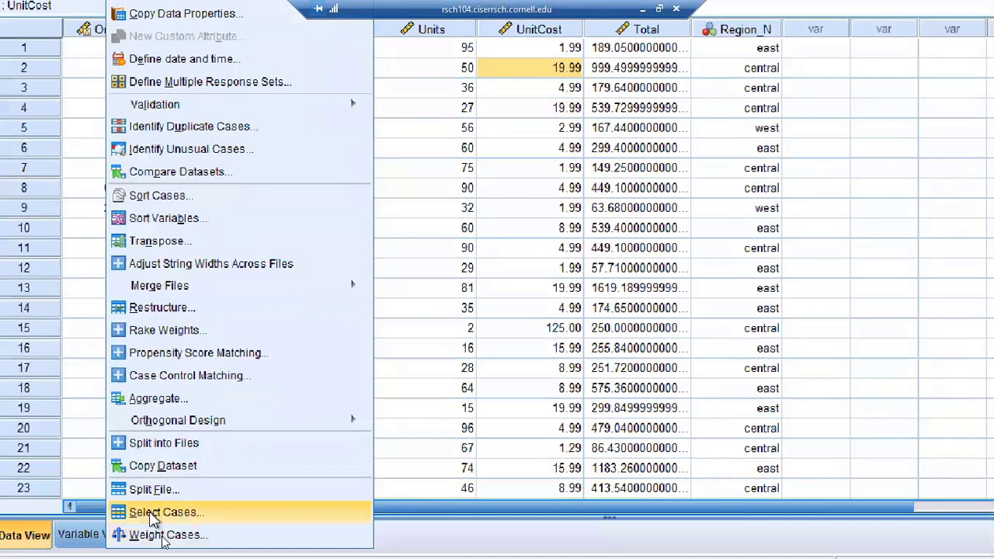
{"action": "left_click", "coordinate": [152, 514]}
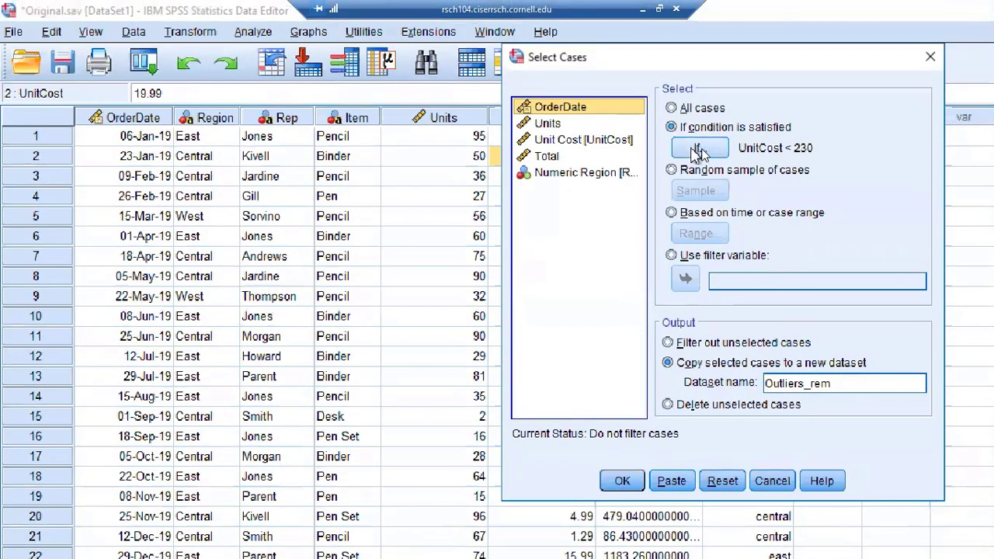
{"action": "left_click", "coordinate": [700, 148]}
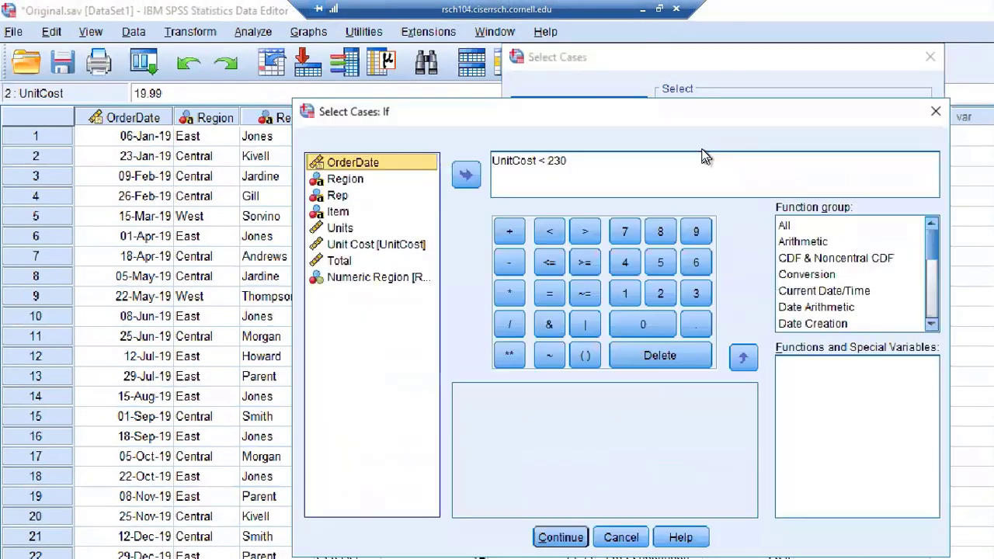
{"action": "left_click", "coordinate": [568, 165]}
{"action": "key", "text": "BackSpace"}
{"action": "key", "text": "BackSpace"}
{"action": "key", "text": "BackSpace"}
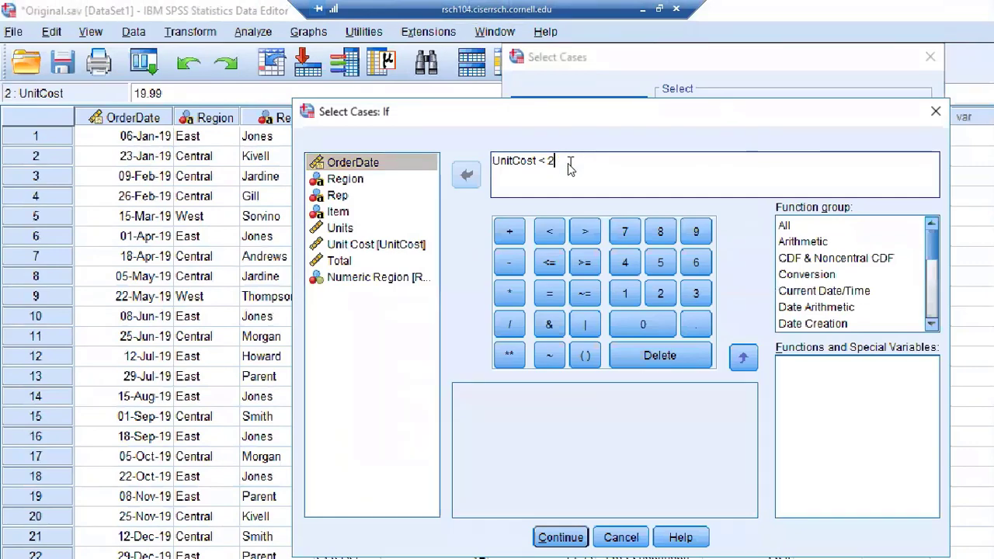
{"action": "type", "text": "100"}
{"action": "left_click", "coordinate": [563, 537]}
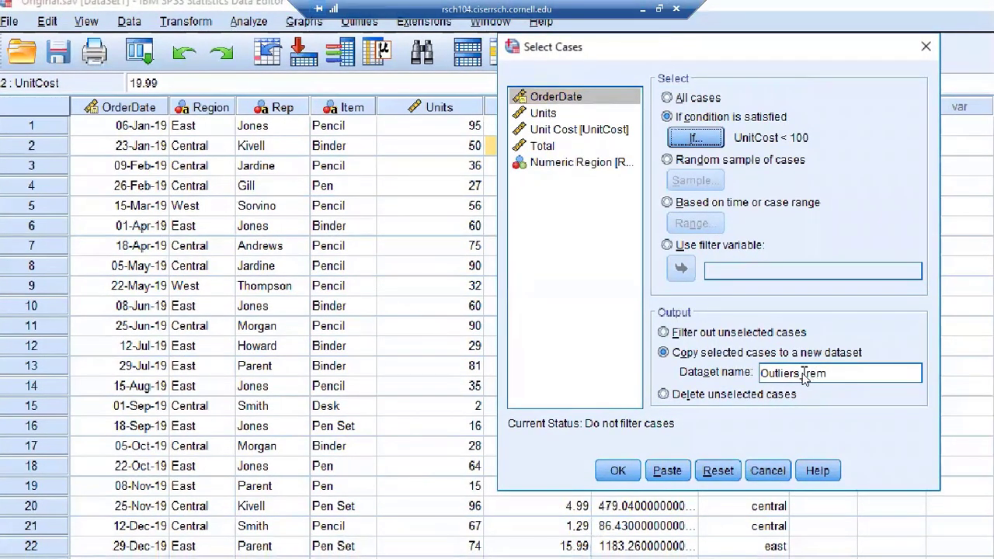
- Copy the selected cases to a new dataset named Regression_prep
{"action": "left_click_drag", "start_coordinate": [828, 373], "coordinate": [742, 374]}
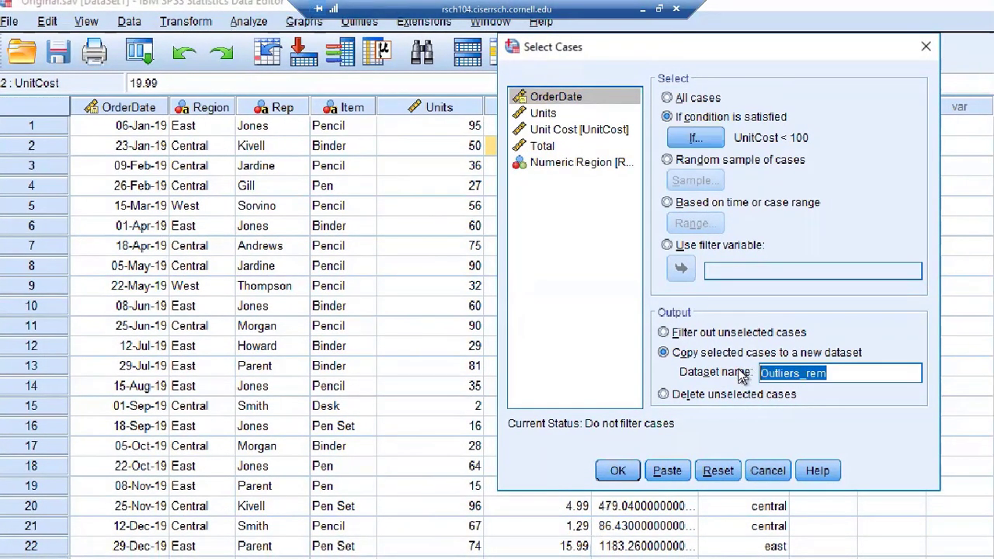
{"action": "type", "text": "Regression_prep"}
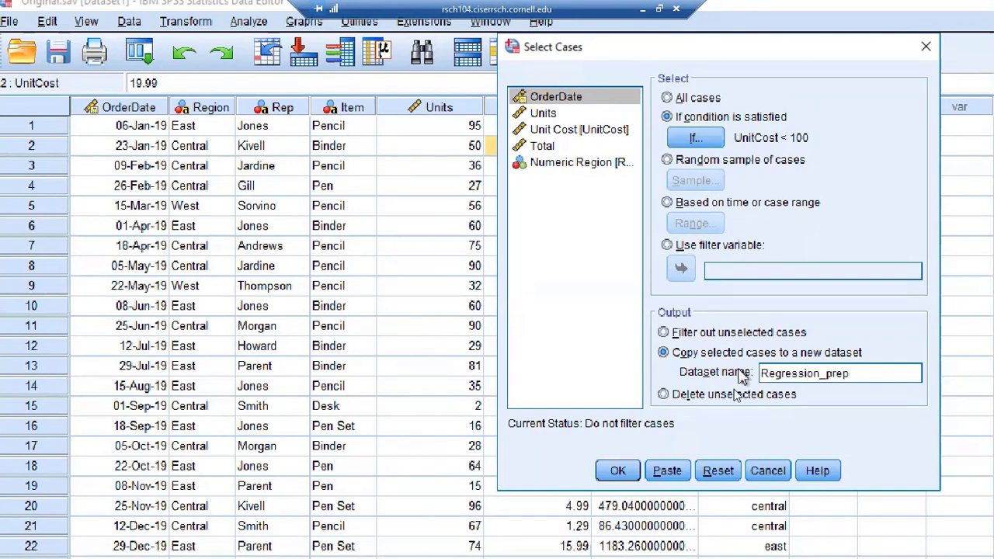
{"action": "left_click", "coordinate": [619, 471]}
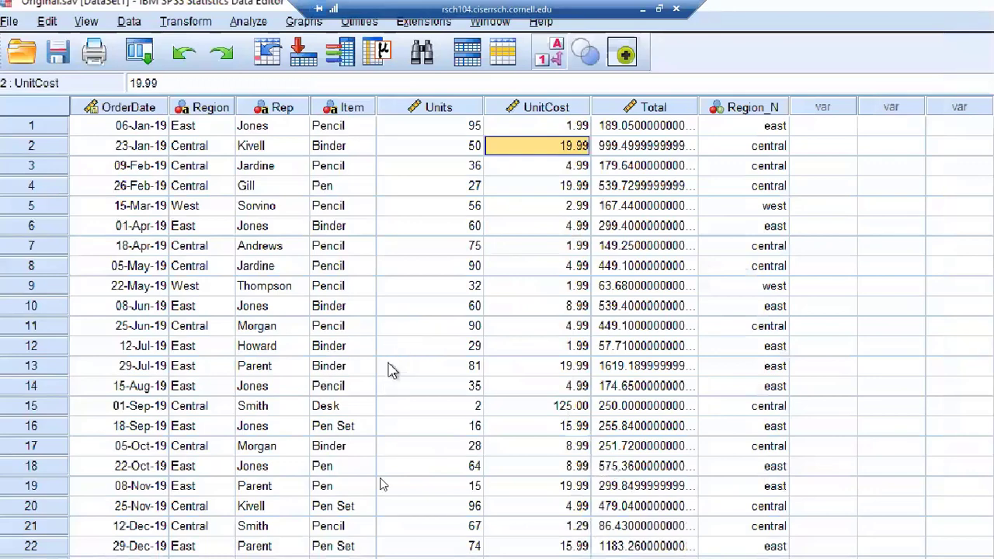
- Copy the DATASET ACTIVATE and GRAPH scatterplot syntax of UnitCost with Total from the output log
{"action": "mouse_move", "coordinate": [256, 547]}
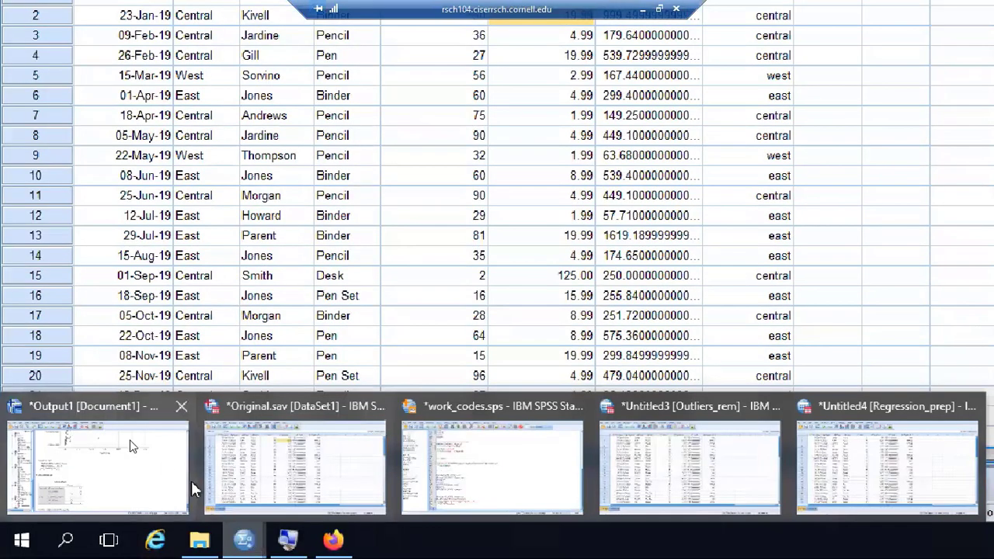
{"action": "left_click", "coordinate": [110, 434]}
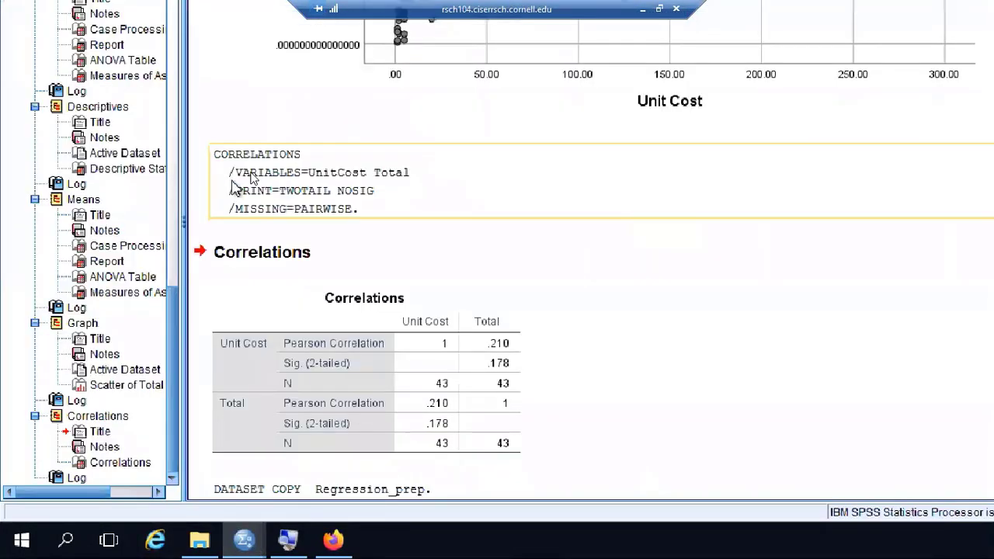
{"action": "scroll", "coordinate": [276, 189], "scroll_direction": "up", "scroll_amount": 10}
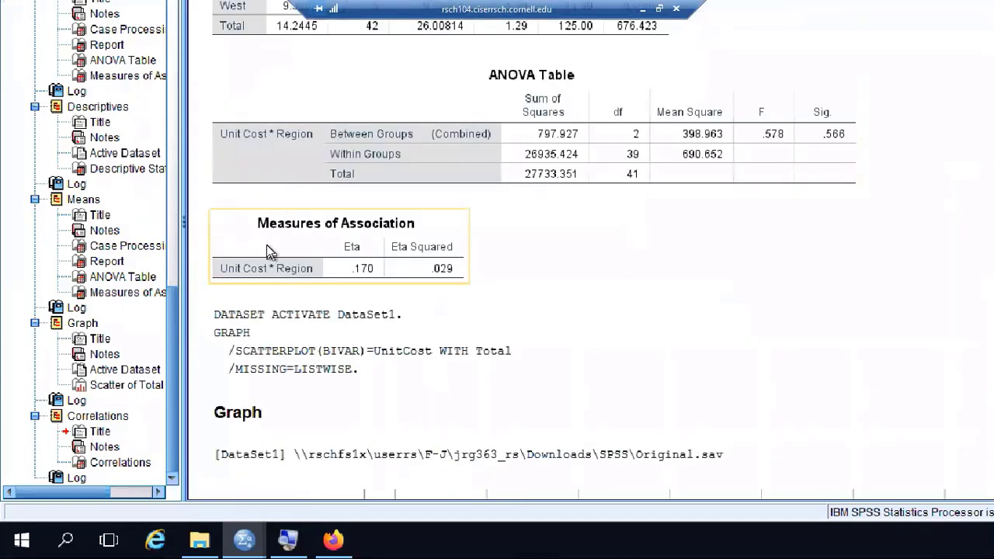
{"action": "scroll", "coordinate": [317, 370], "scroll_direction": "down", "scroll_amount": 3}
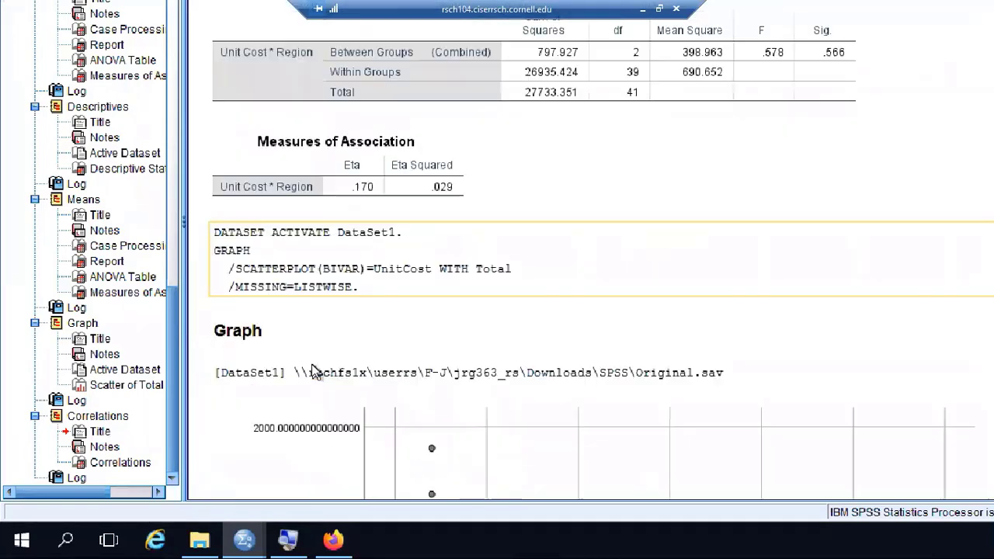
{"action": "left_click", "coordinate": [386, 281]}
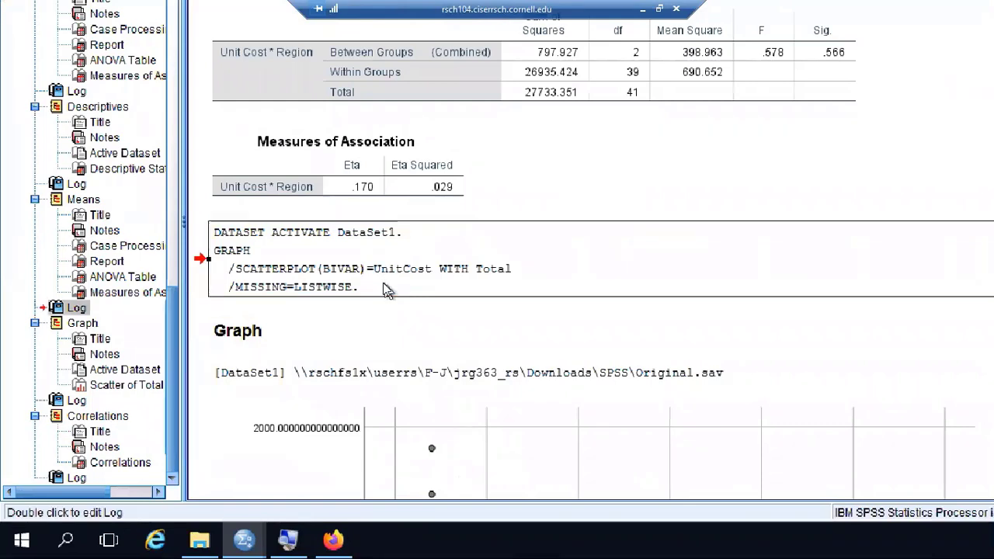
{"action": "left_click_drag", "start_coordinate": [371, 274], "coordinate": [222, 218]}
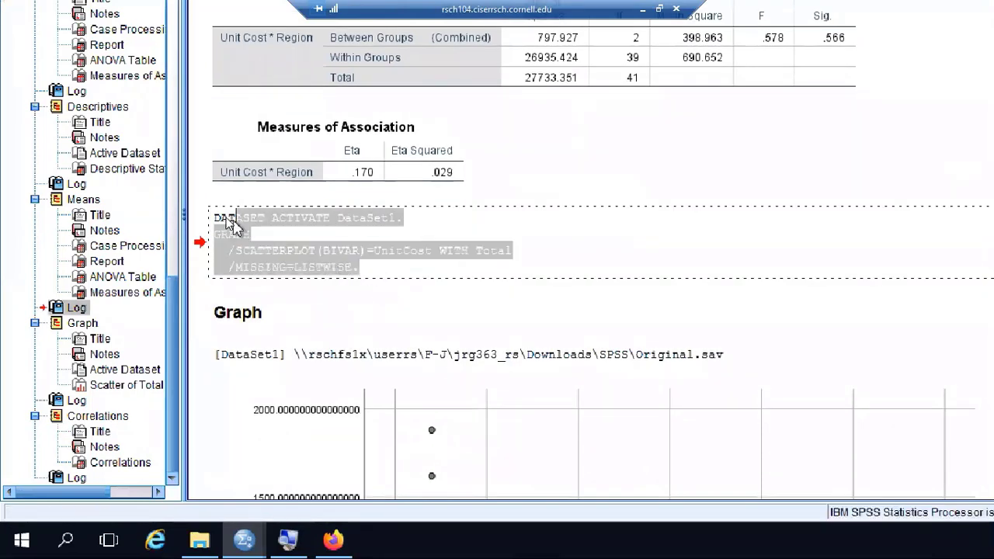
{"action": "right_click", "coordinate": [229, 236]}
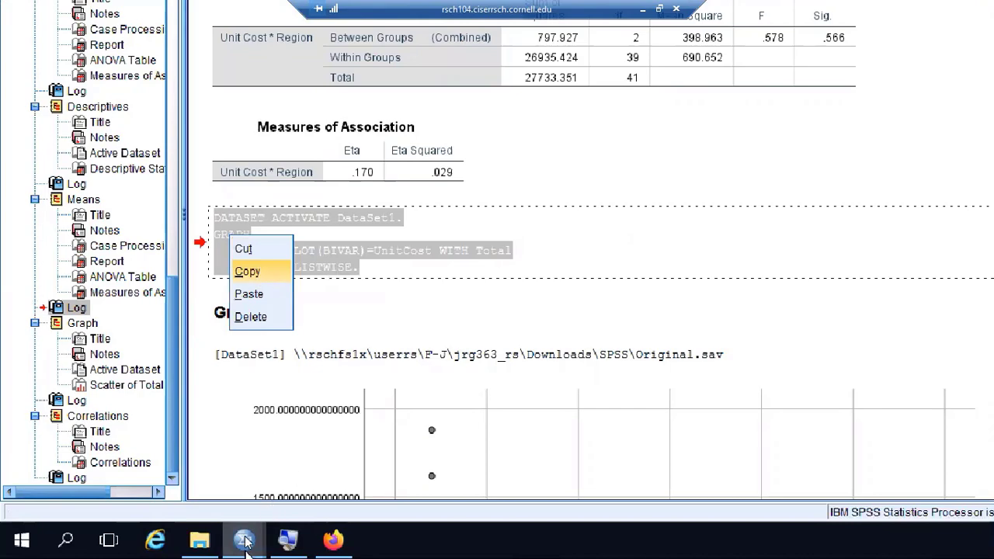
- Paste the scatterplot syntax after the MEANS command in work_codes.sps, set off by a blank line
{"action": "left_click", "coordinate": [244, 539]}
{"action": "left_click", "coordinate": [434, 485]}
{"action": "left_click", "coordinate": [380, 451]}
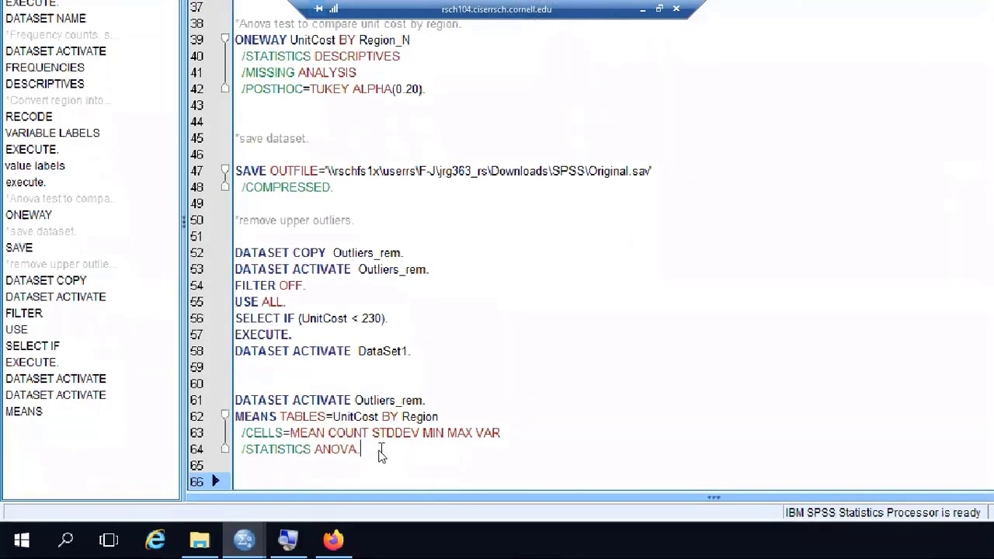
{"action": "key", "text": "Return"}
{"action": "right_click", "coordinate": [318, 475]}
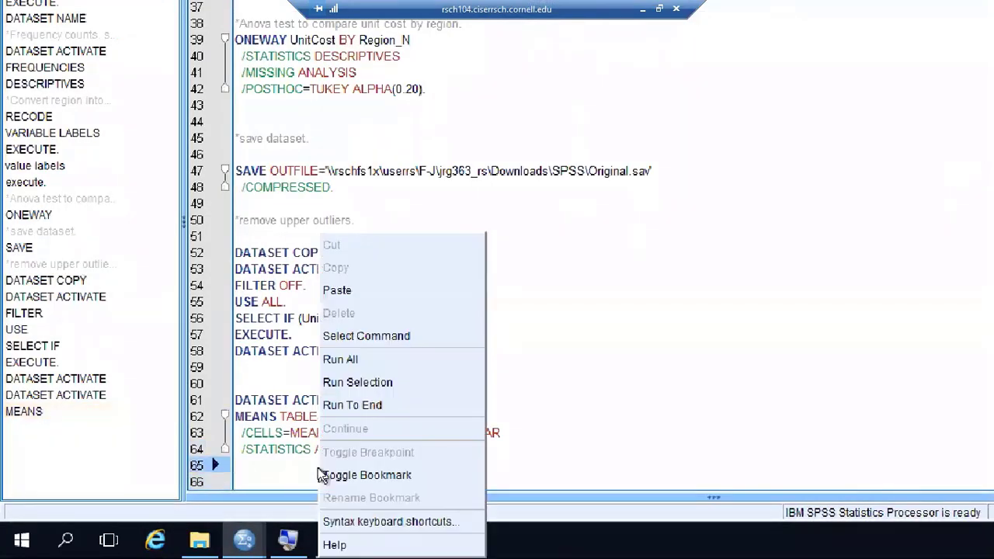
{"action": "left_click", "coordinate": [337, 290]}
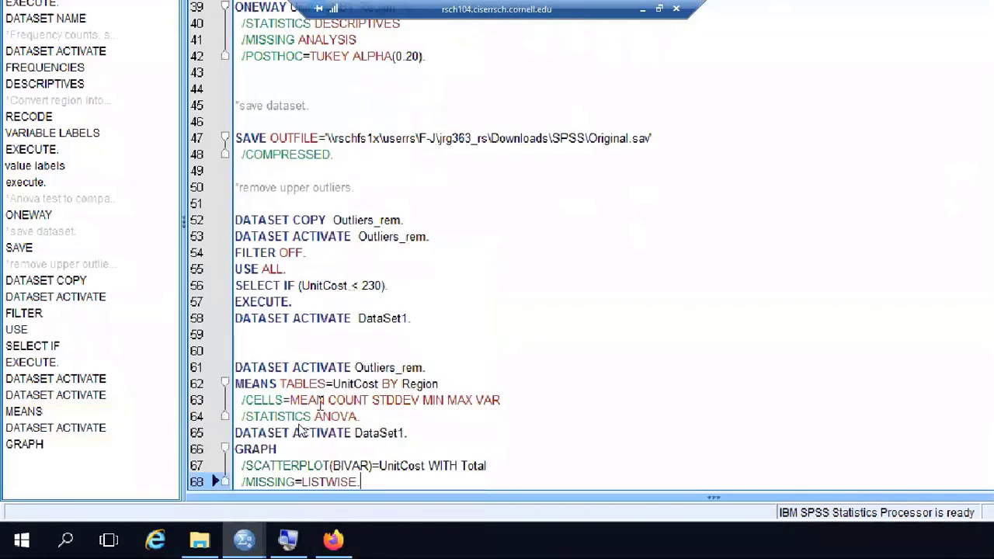
{"action": "left_click", "coordinate": [378, 417]}
{"action": "key", "text": "Return"}
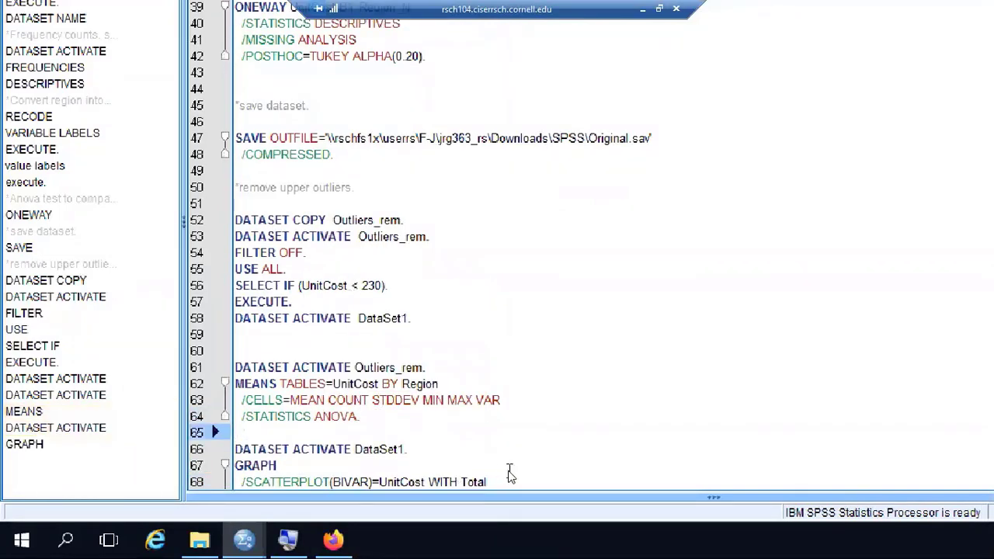
{"action": "left_click", "coordinate": [508, 473]}
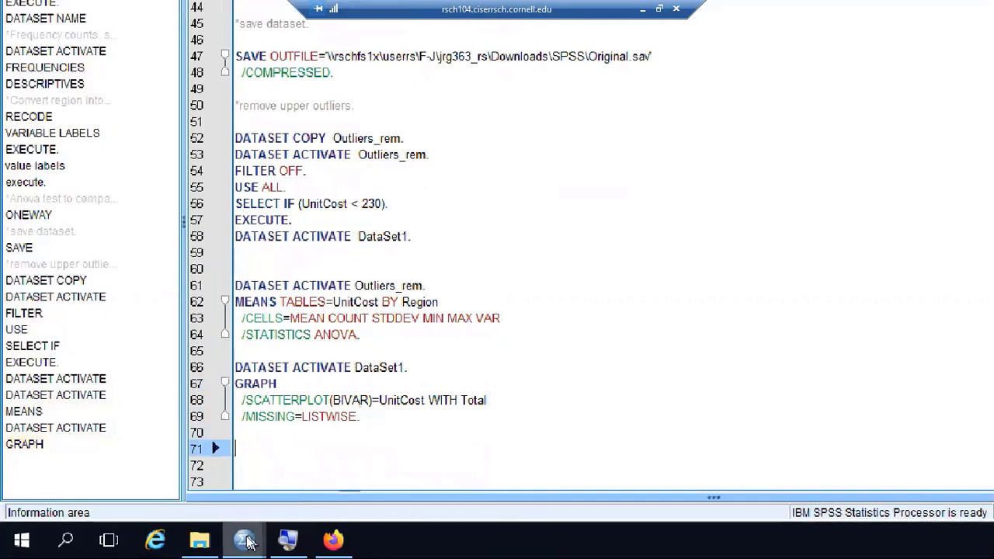
- Copy the CORRELATIONS syntax for UnitCost and Total from the output log
{"action": "mouse_move", "coordinate": [247, 544]}
{"action": "left_click", "coordinate": [107, 453]}
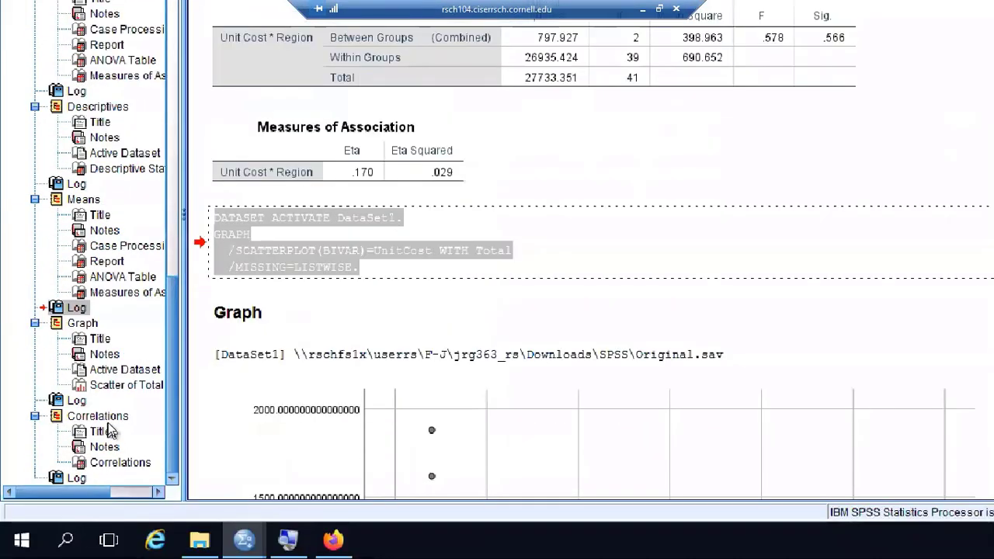
{"action": "left_click", "coordinate": [91, 418]}
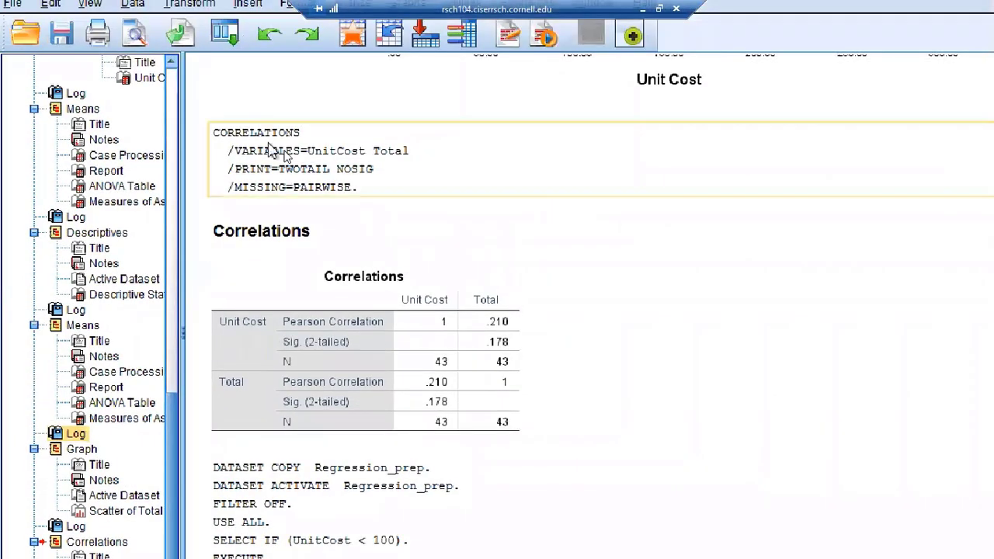
{"action": "double_click", "coordinate": [386, 177]}
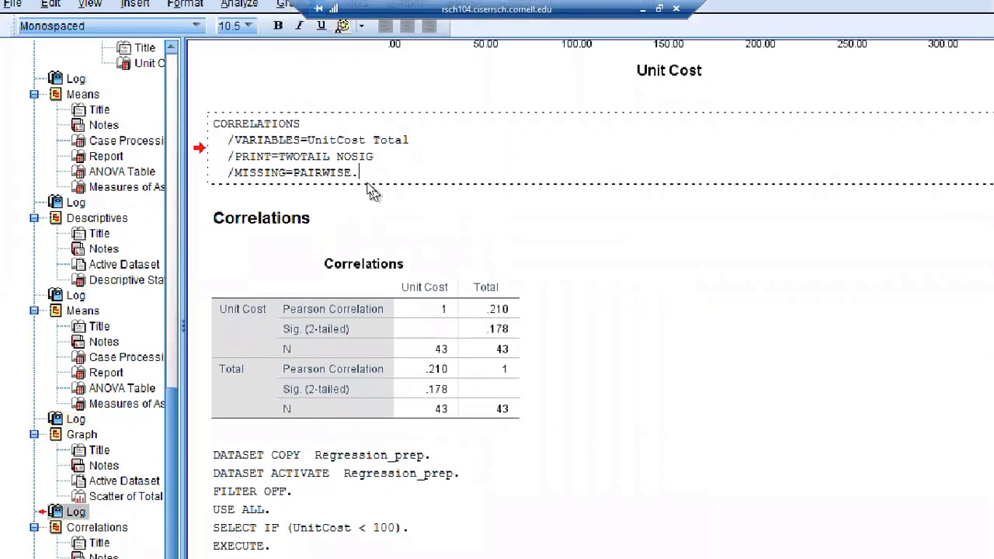
{"action": "left_click_drag", "start_coordinate": [371, 177], "coordinate": [213, 124]}
{"action": "right_click", "coordinate": [265, 145]}
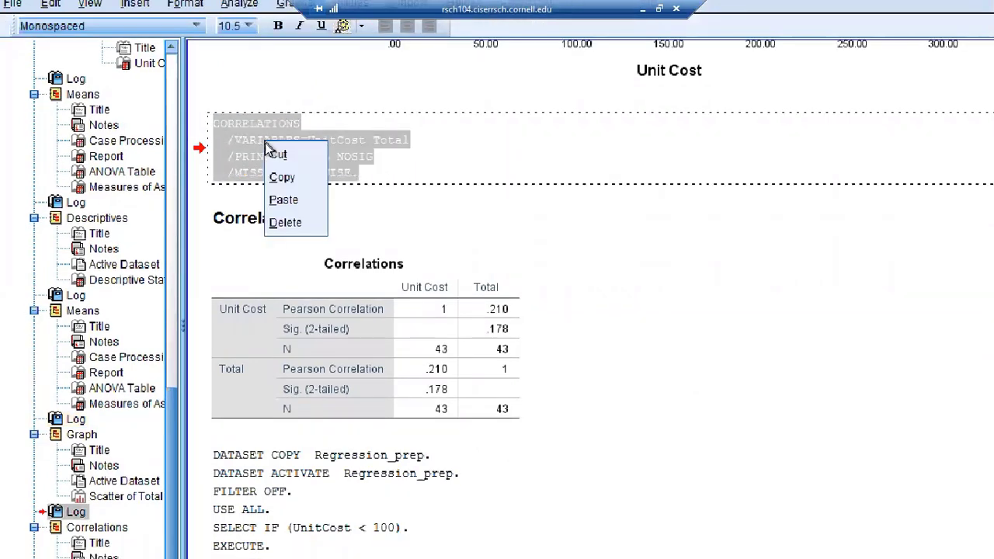
{"action": "left_click", "coordinate": [286, 181]}
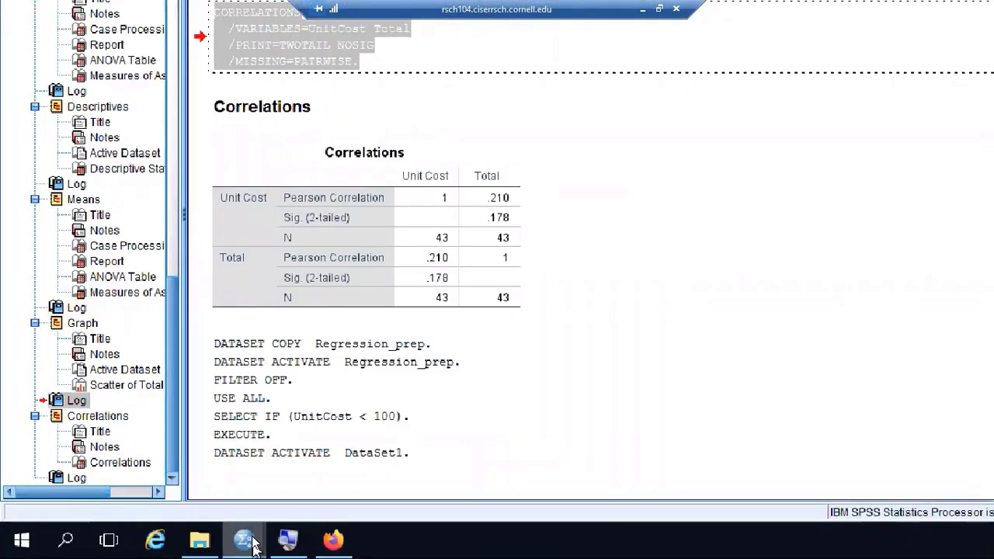
- Paste the CORRELATIONS syntax below the GRAPH command in work_codes.sps and add blank lines after it
{"action": "mouse_move", "coordinate": [253, 540]}
{"action": "left_click", "coordinate": [559, 454]}
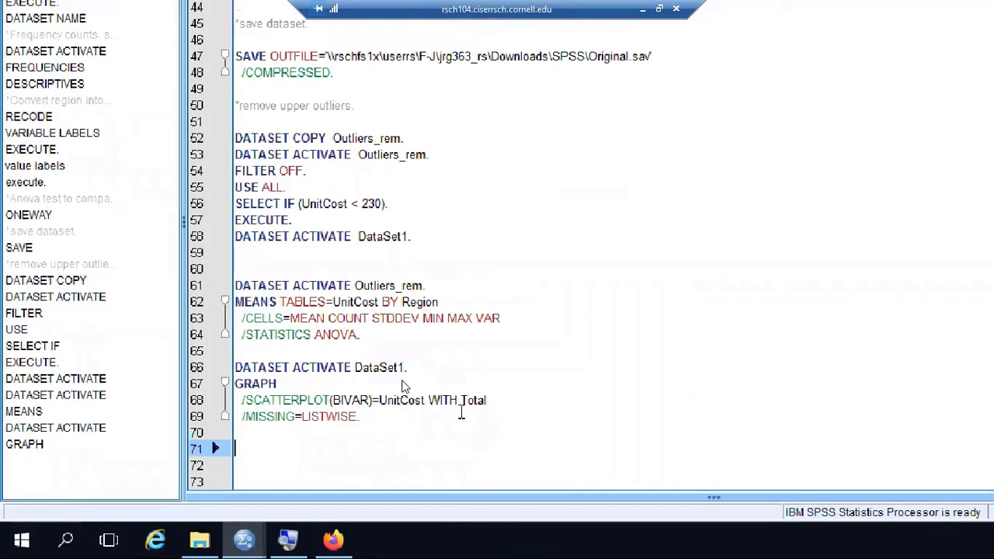
{"action": "right_click", "coordinate": [249, 447]}
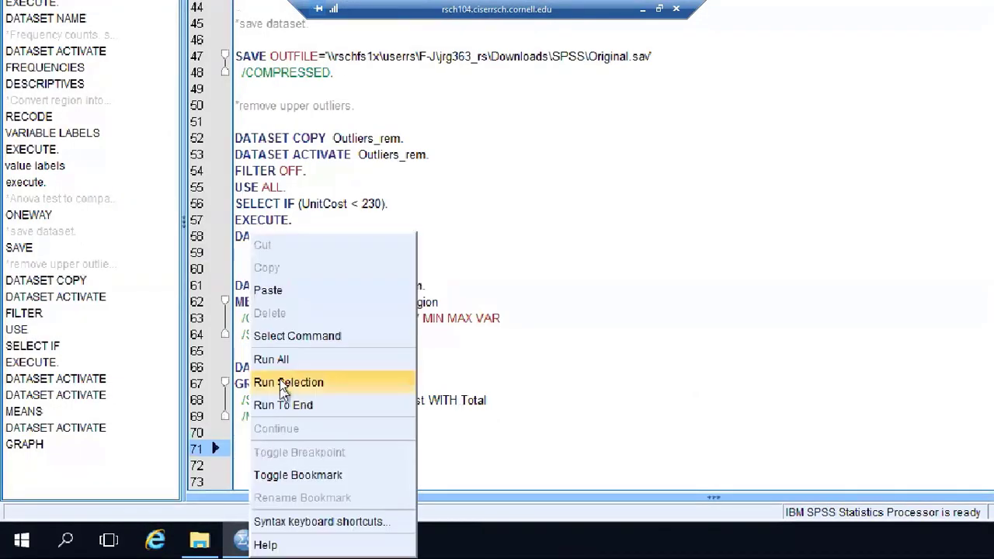
{"action": "left_click", "coordinate": [272, 290]}
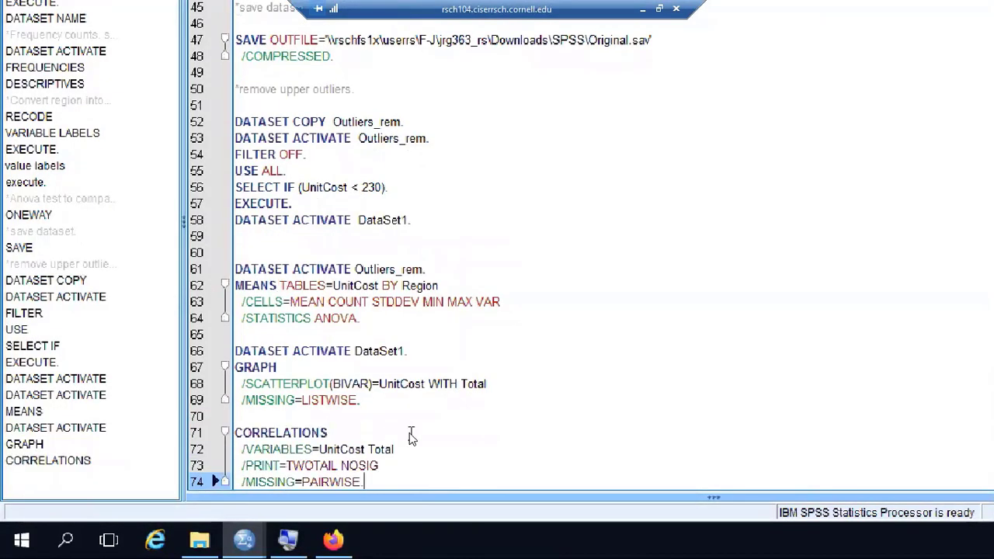
{"action": "key", "text": "Return"}
{"action": "key", "text": "Return"}
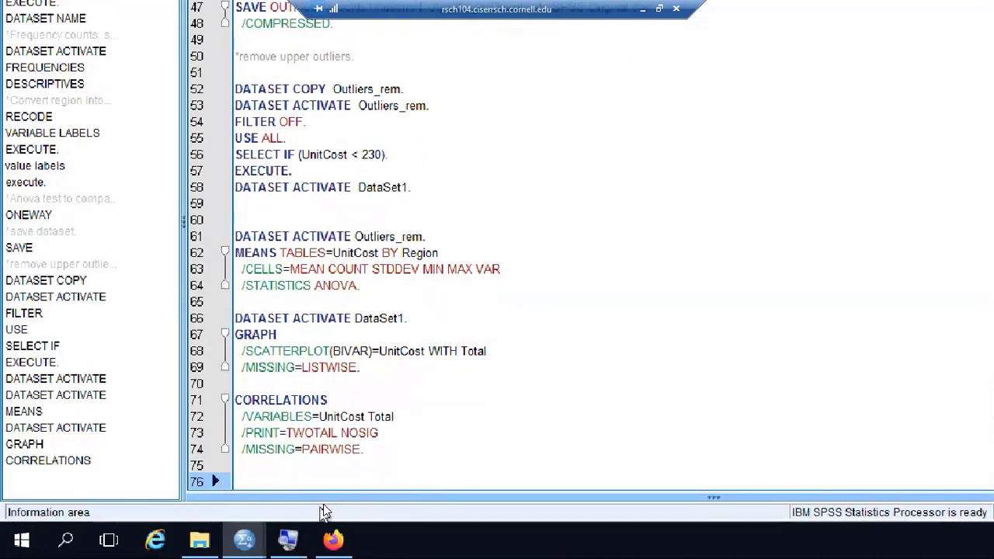
- From DataSet1, paste the Select Cases syntax that copies selected cases to Regression_prep into work_codes.sps, agreeing to replace the existing dataset
{"action": "mouse_move", "coordinate": [244, 539]}
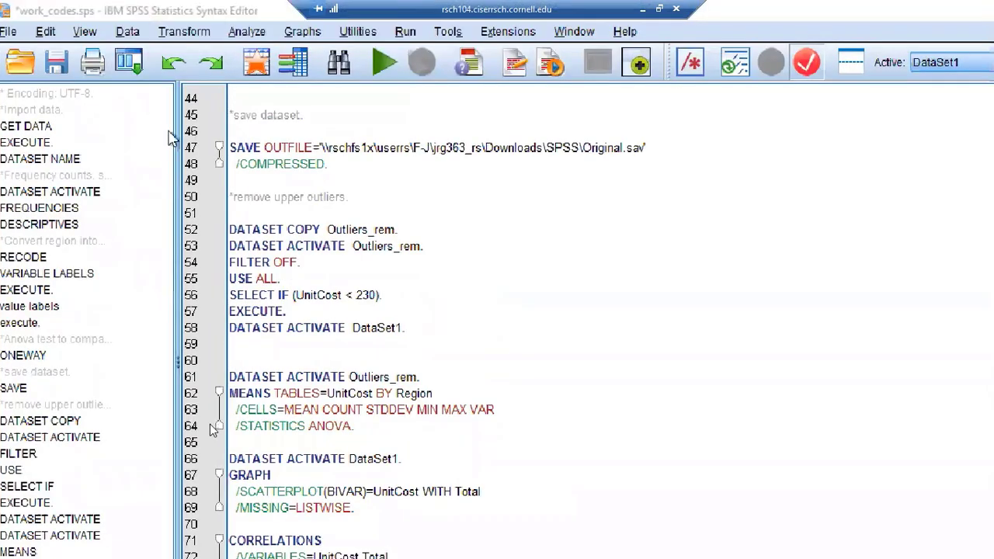
{"action": "mouse_move", "coordinate": [160, 539]}
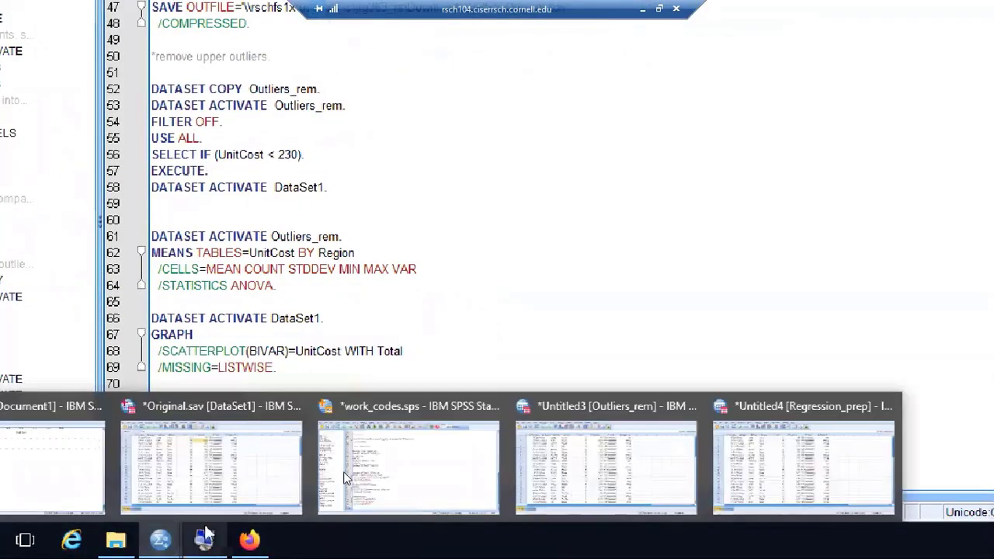
{"action": "left_click", "coordinate": [247, 464]}
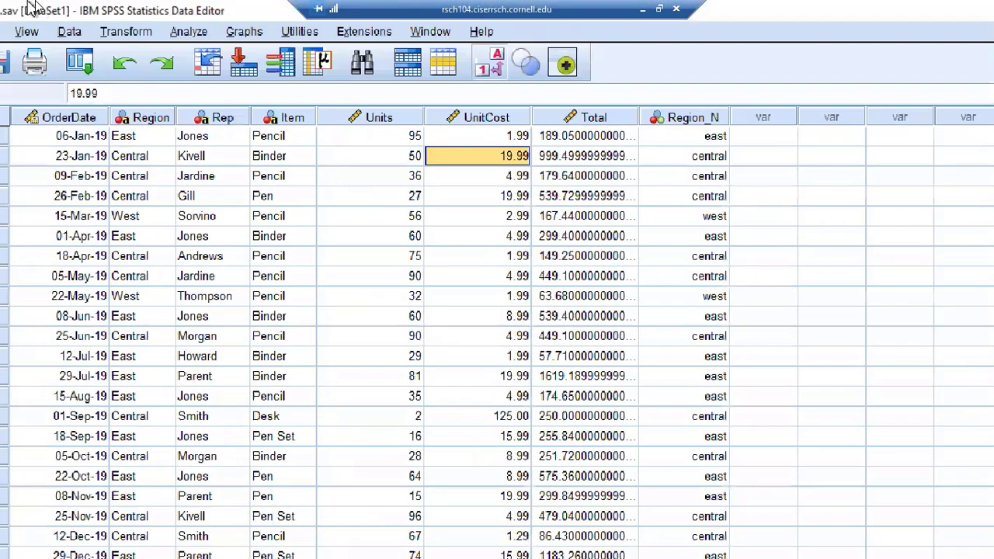
{"action": "left_click", "coordinate": [69, 31]}
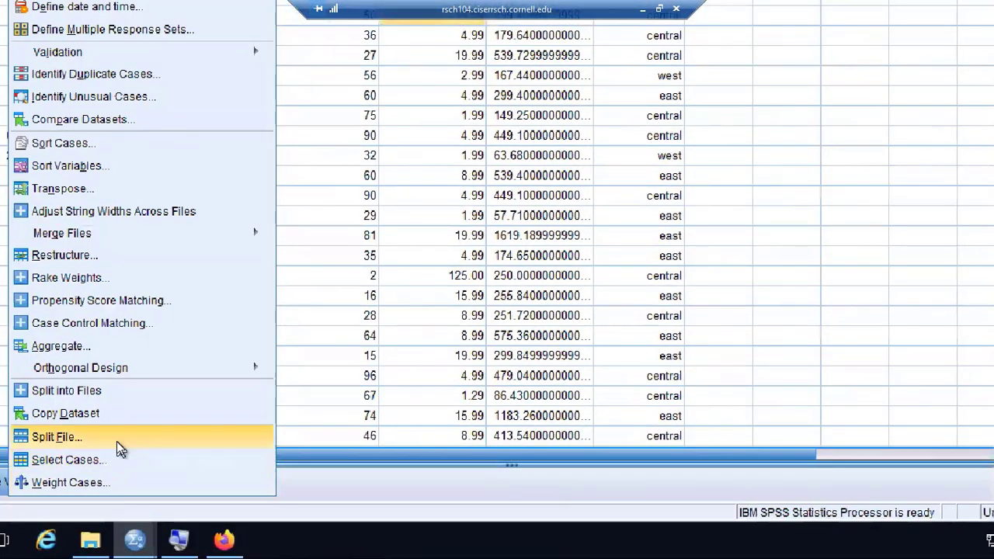
{"action": "left_click", "coordinate": [103, 459]}
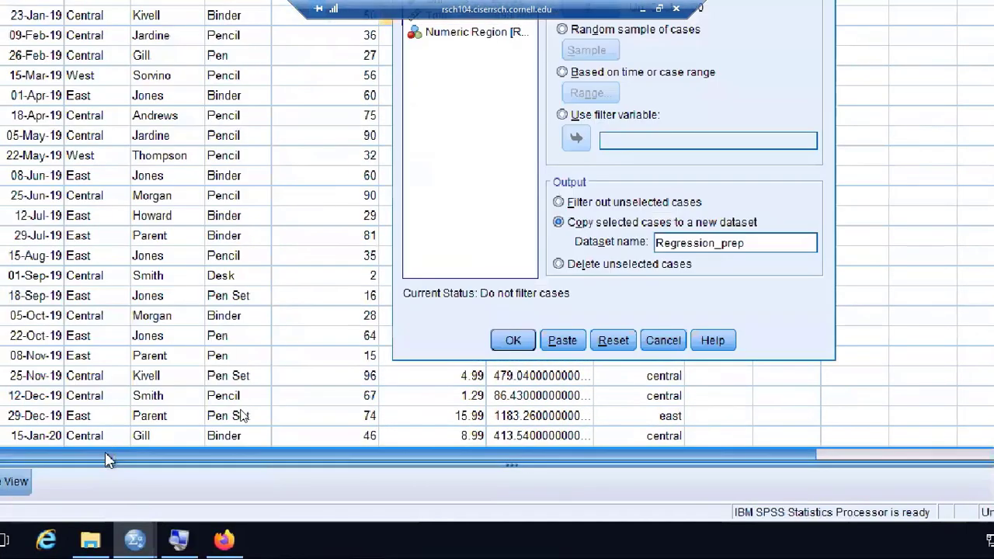
{"action": "left_click", "coordinate": [577, 342]}
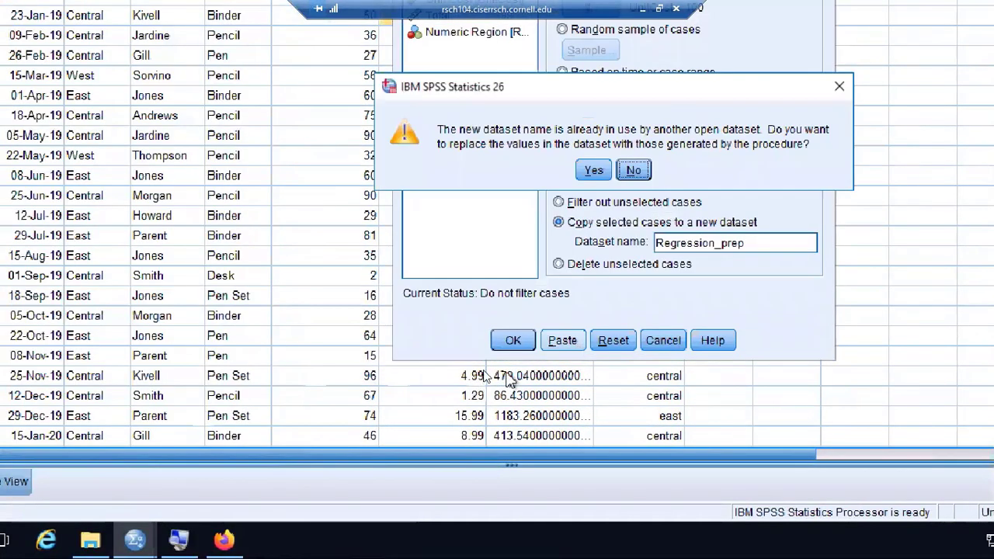
{"action": "left_click", "coordinate": [595, 171]}
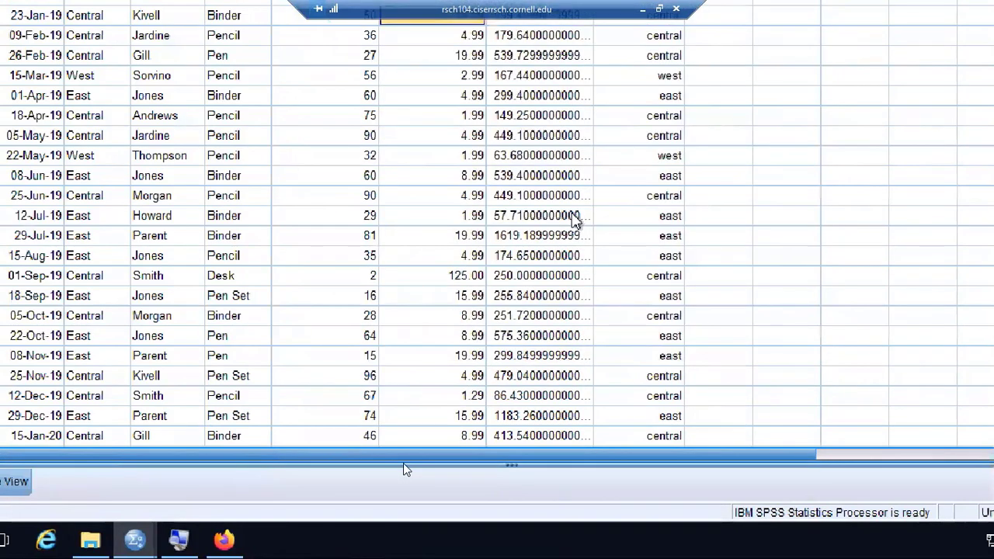
- Create a simple scatterplot from the Regression_prep dataset with Unit Cost on the X axis and Total on the Y axis
{"action": "mouse_move", "coordinate": [140, 544]}
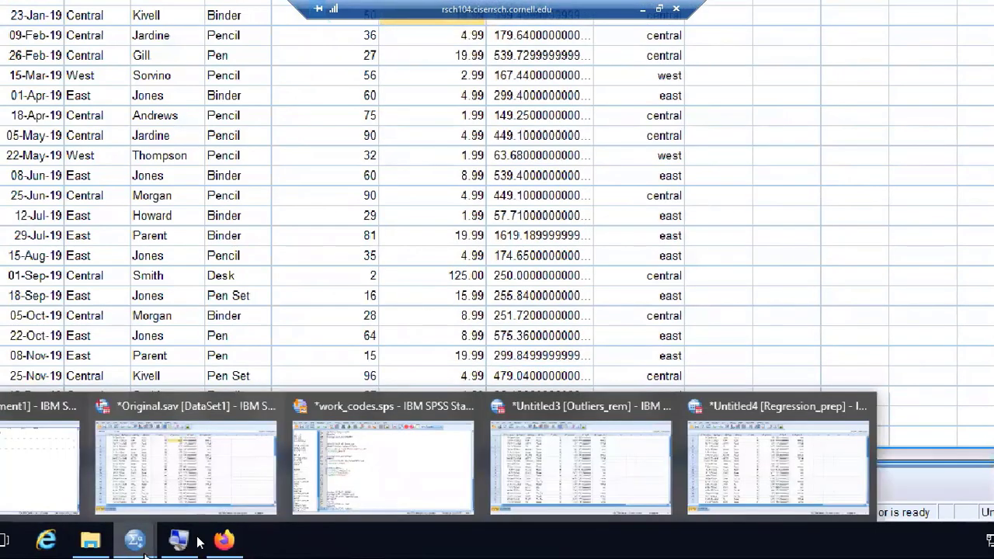
{"action": "left_click", "coordinate": [778, 441]}
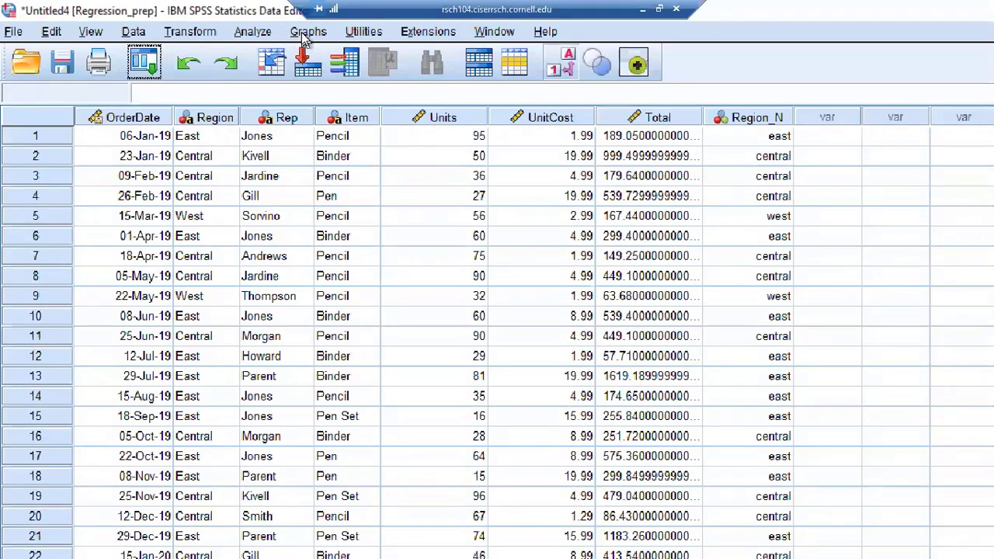
{"action": "left_click", "coordinate": [307, 35]}
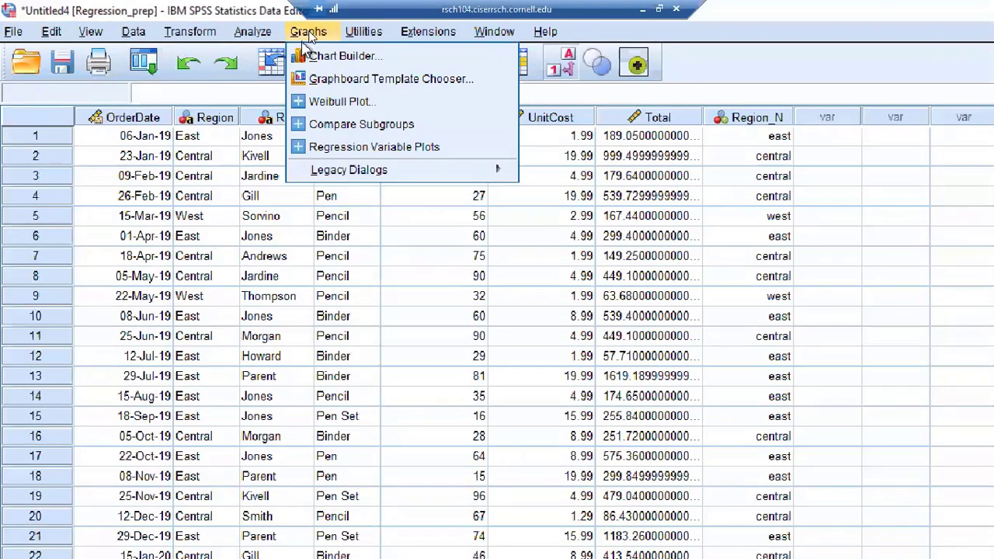
{"action": "mouse_move", "coordinate": [365, 171]}
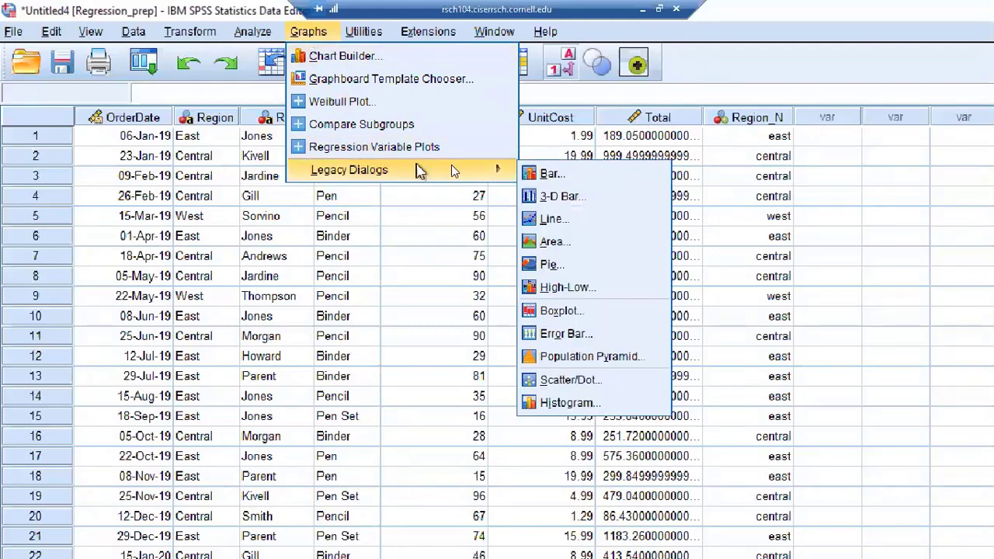
{"action": "left_click", "coordinate": [602, 386]}
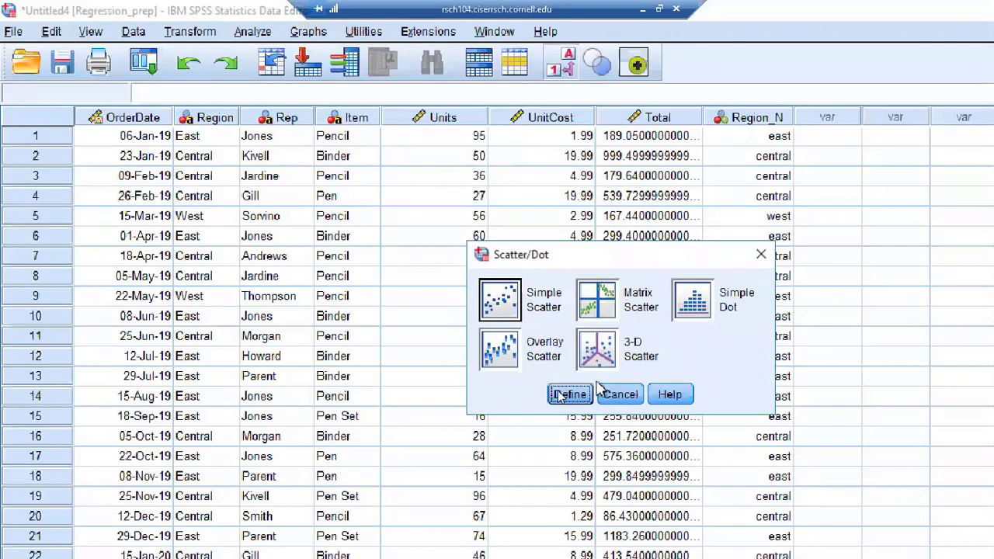
{"action": "left_click", "coordinate": [560, 396]}
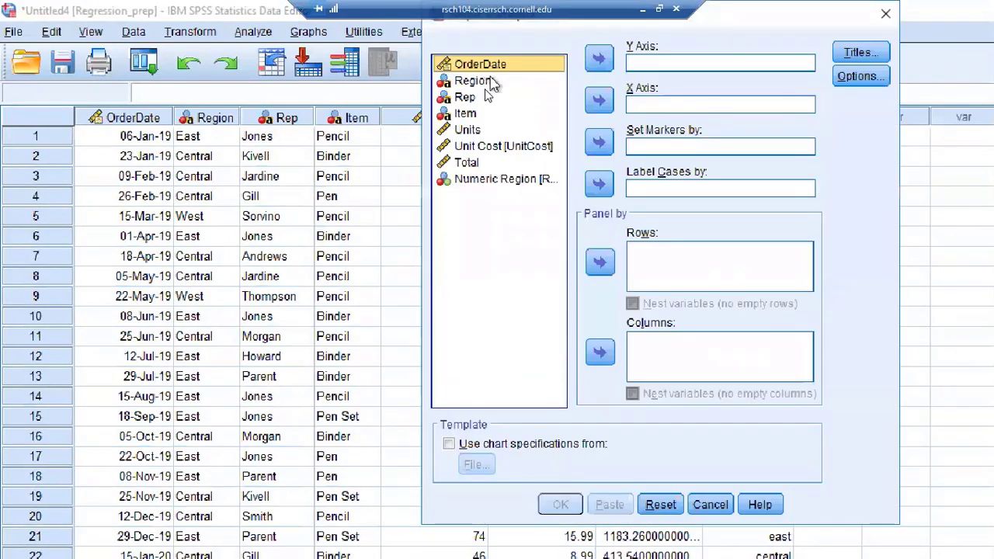
{"action": "left_click", "coordinate": [489, 146]}
{"action": "left_click", "coordinate": [599, 99]}
{"action": "left_click", "coordinate": [482, 146]}
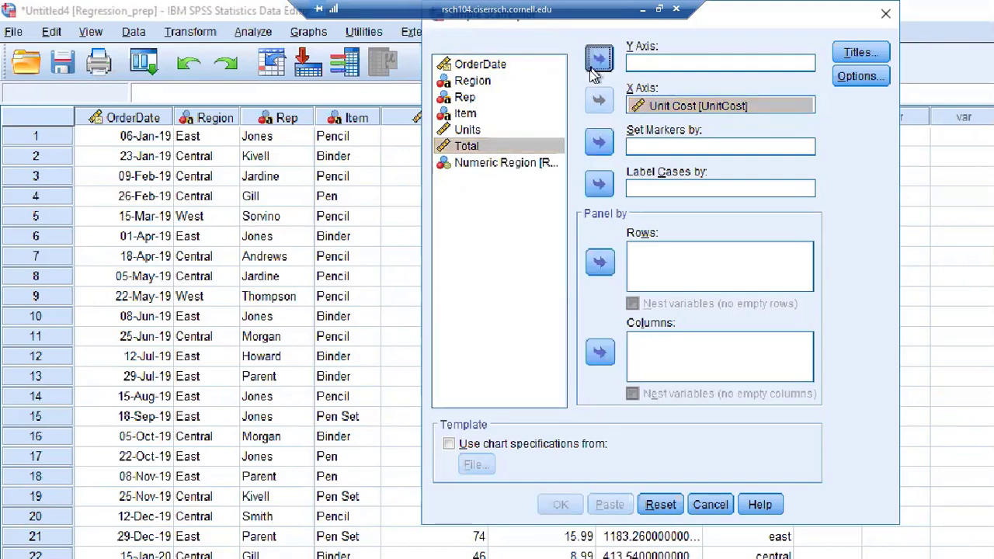
{"action": "left_click", "coordinate": [598, 59]}
{"action": "left_click", "coordinate": [561, 505]}
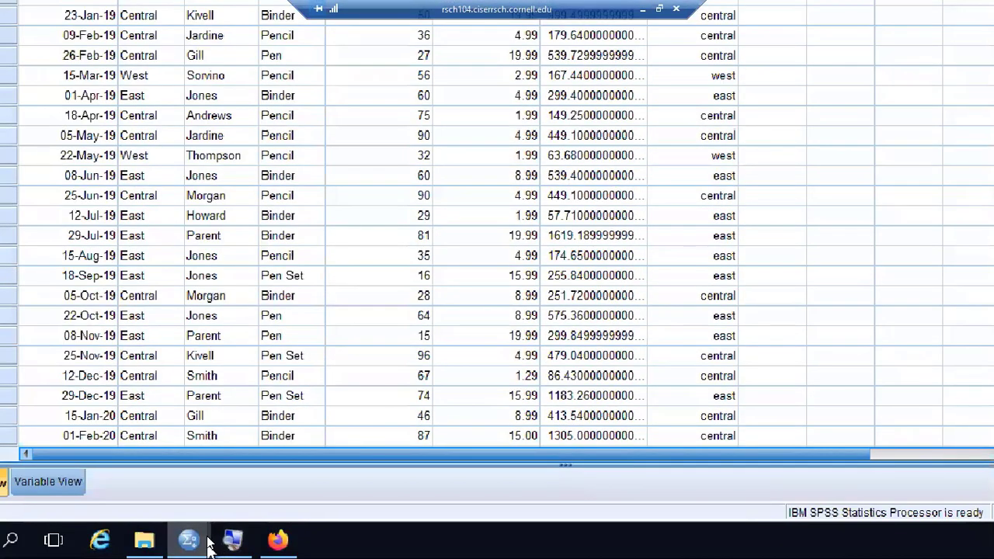
- Examine the Regression_prep scatterplot of Total against Unit Cost in the output document
{"action": "mouse_move", "coordinate": [208, 546]}
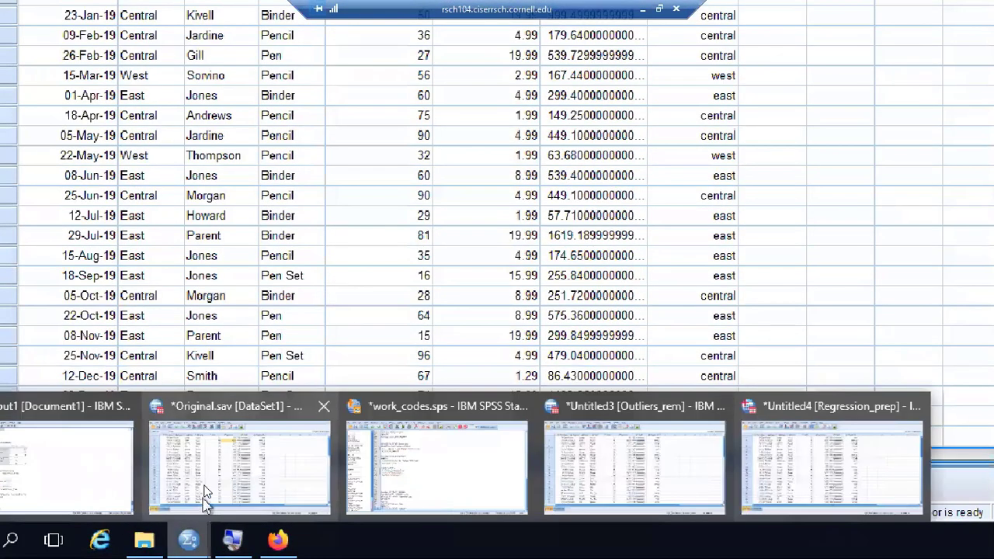
{"action": "left_click", "coordinate": [94, 480]}
{"action": "scroll", "coordinate": [377, 308], "scroll_direction": "down", "scroll_amount": 6}
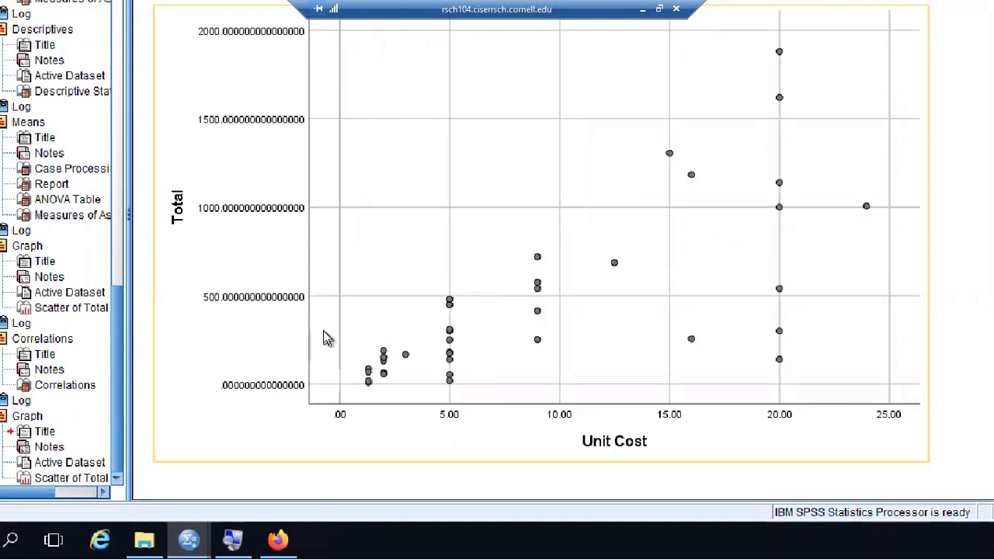
{"action": "scroll", "coordinate": [377, 372], "scroll_direction": "up", "scroll_amount": 2}
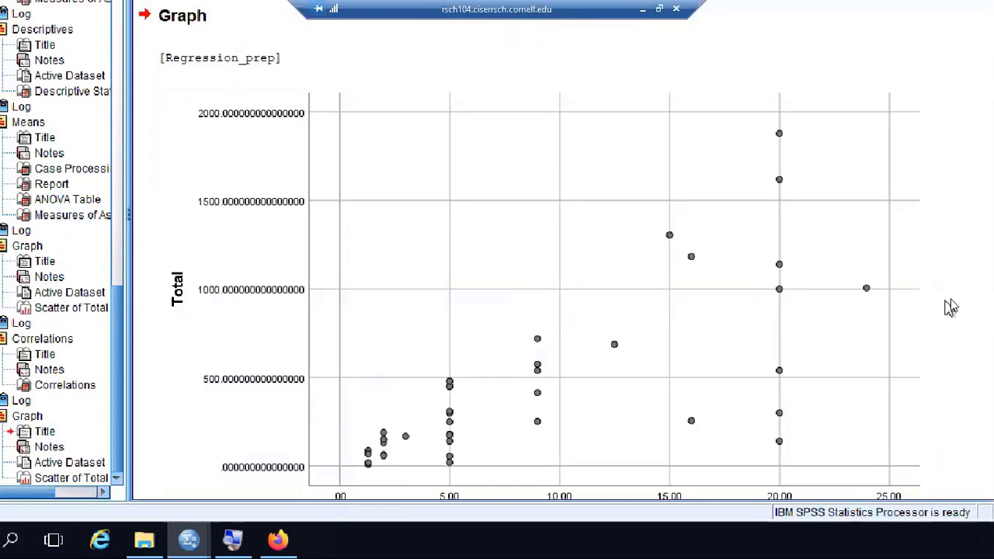
{"action": "scroll", "coordinate": [955, 307], "scroll_direction": "down", "scroll_amount": 3}
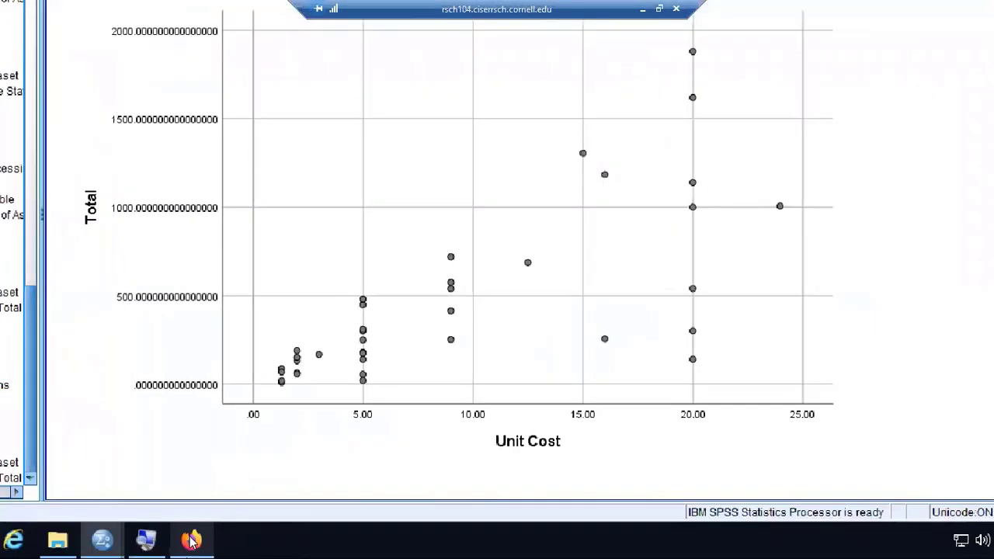
- Run a two-tailed Pearson bivariate correlation of Unit Cost and Total on the Regression_prep dataset
{"action": "mouse_move", "coordinate": [104, 539]}
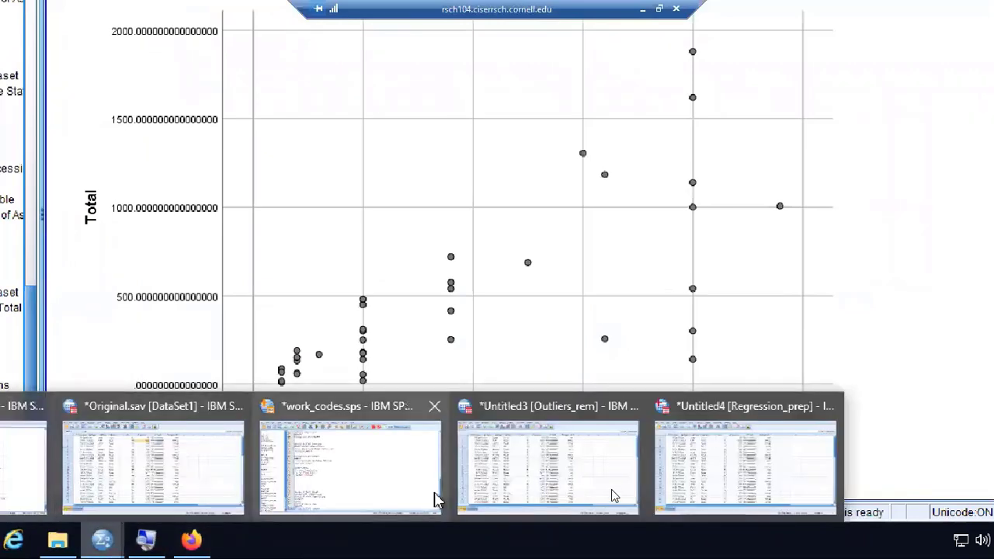
{"action": "left_click", "coordinate": [674, 482]}
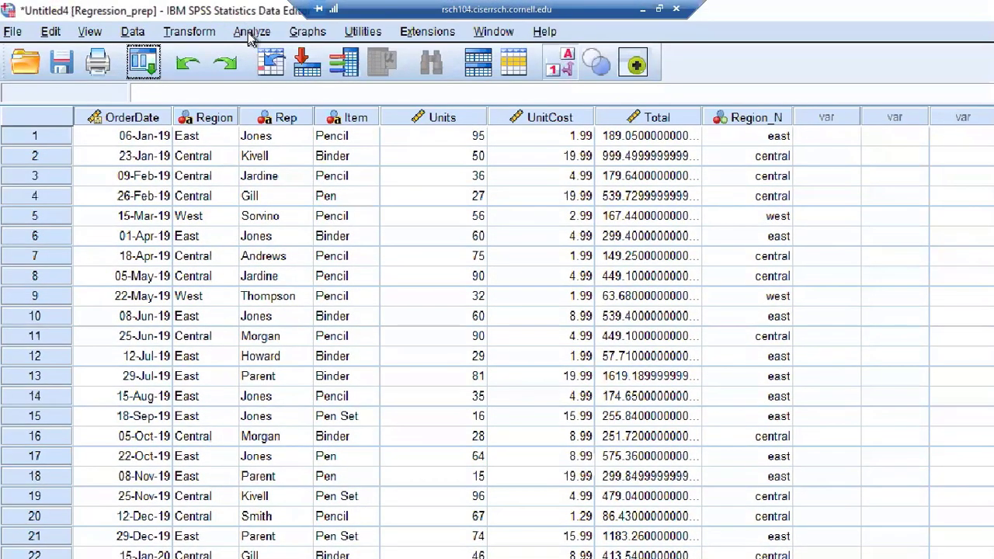
{"action": "left_click", "coordinate": [250, 35]}
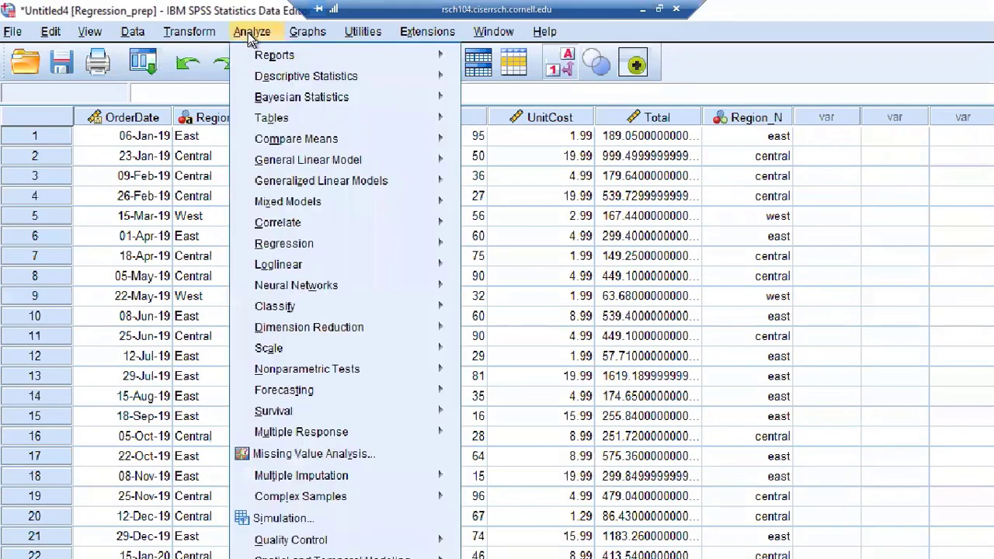
{"action": "mouse_move", "coordinate": [324, 228]}
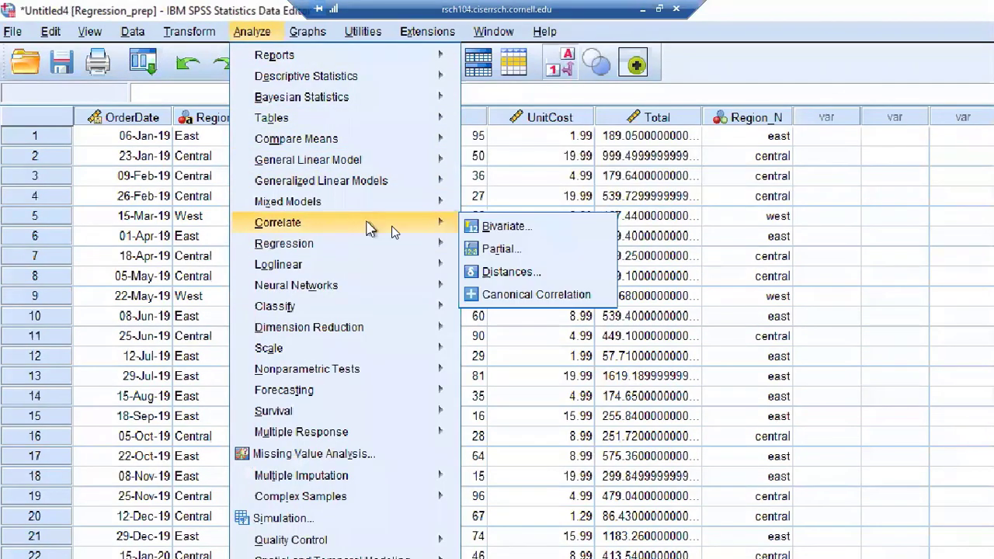
{"action": "left_click", "coordinate": [587, 241]}
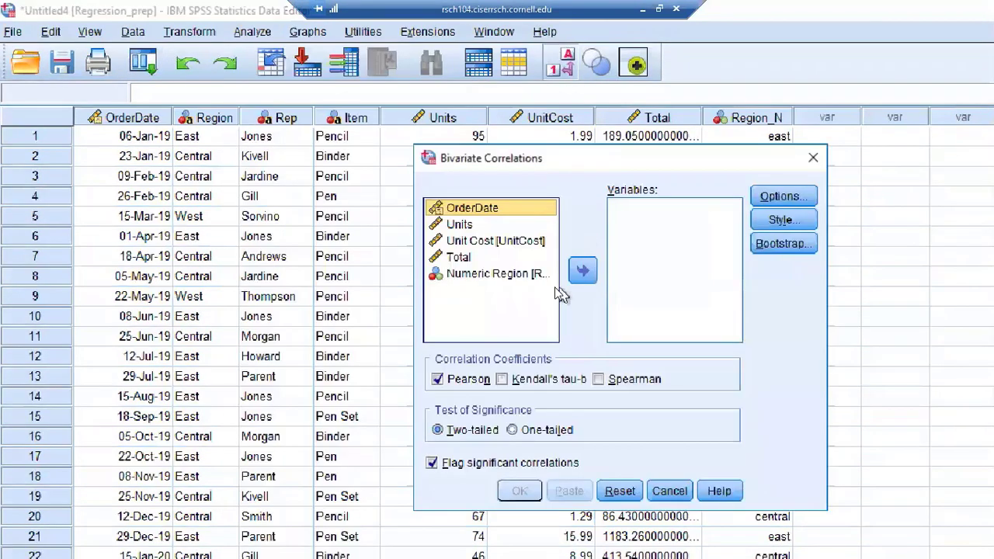
{"action": "left_click", "coordinate": [464, 225]}
{"action": "left_click", "coordinate": [469, 241]}
{"action": "left_click", "coordinate": [459, 257], "text": "shift"}
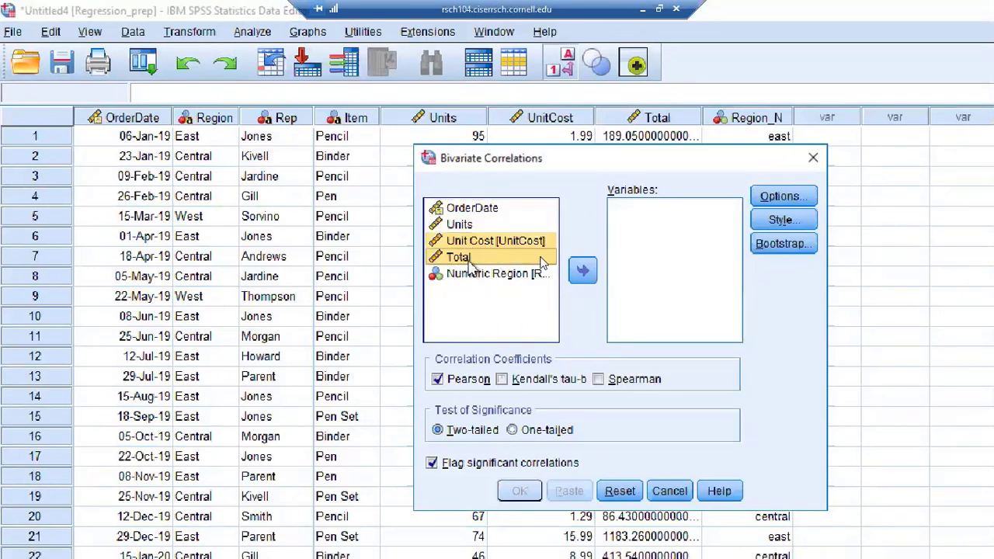
{"action": "left_click", "coordinate": [582, 272]}
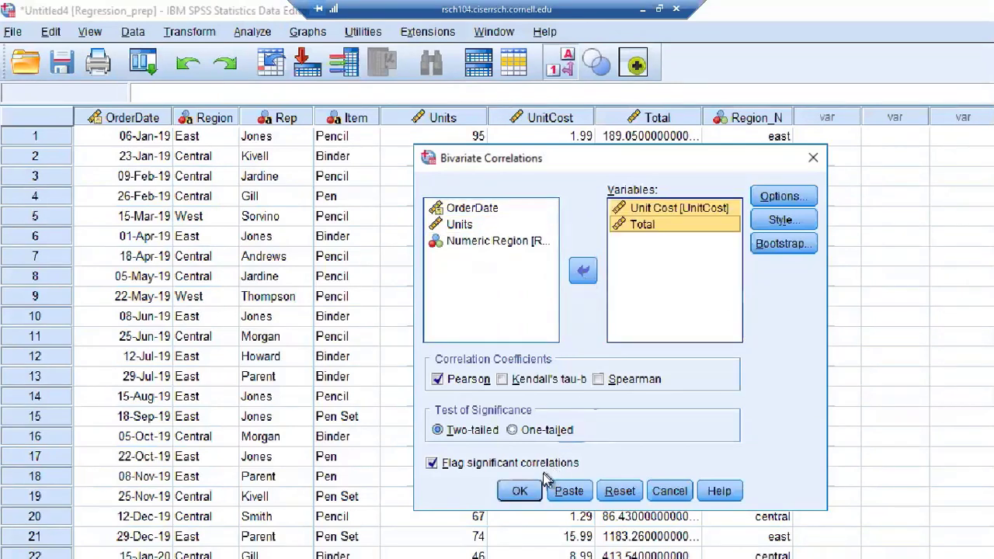
{"action": "left_click", "coordinate": [519, 492]}
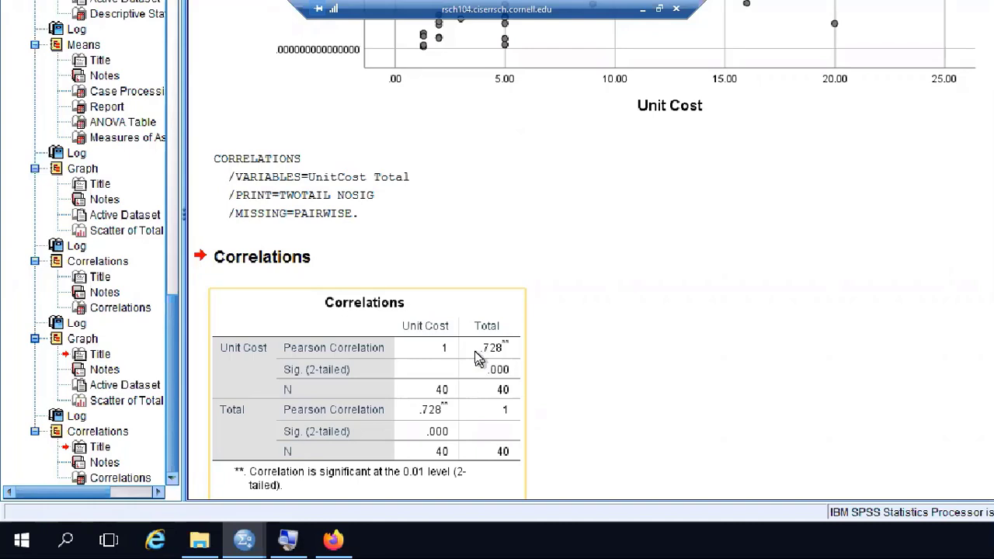
{"action": "right_click", "coordinate": [477, 359]}
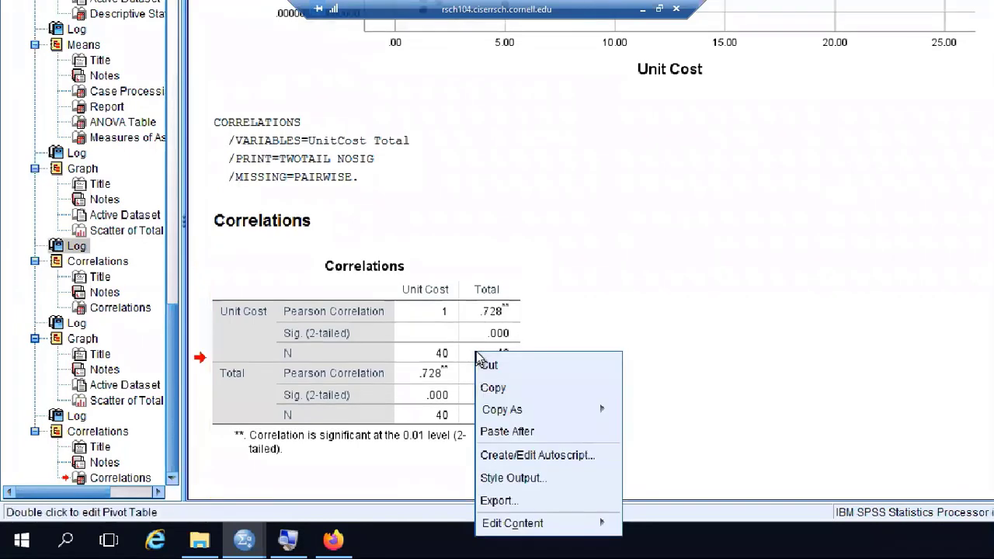
{"action": "left_click", "coordinate": [594, 302]}
{"action": "left_click", "coordinate": [326, 318]}
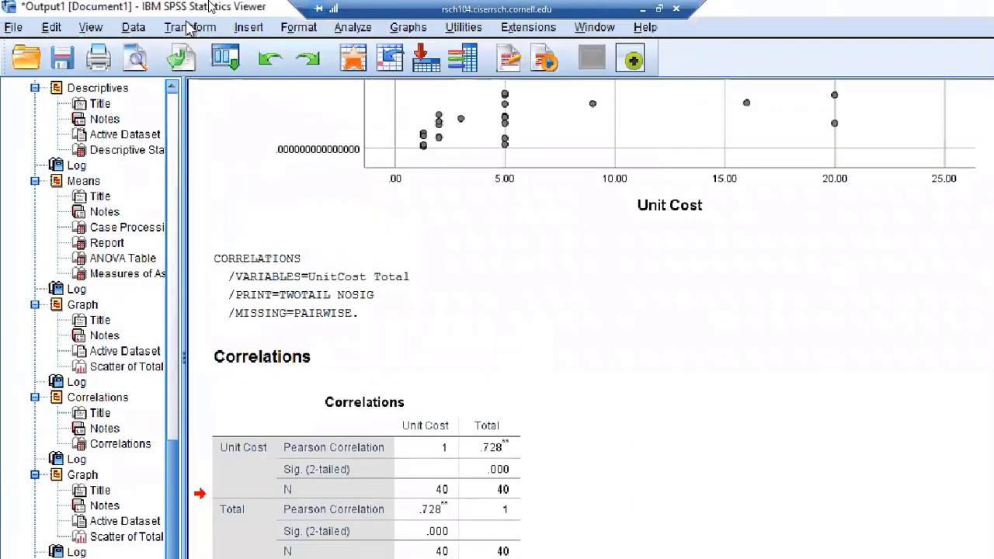
- Reopen the Bivariate Correlations settings for Unit Cost and Total and paste their syntax into work_codes.sps
{"action": "left_click", "coordinate": [348, 31]}
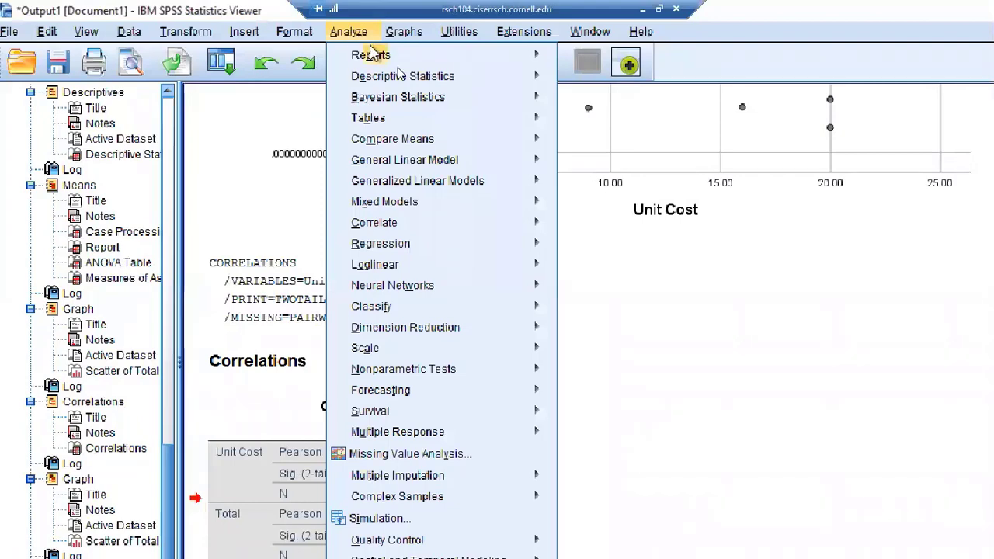
{"action": "mouse_move", "coordinate": [411, 224]}
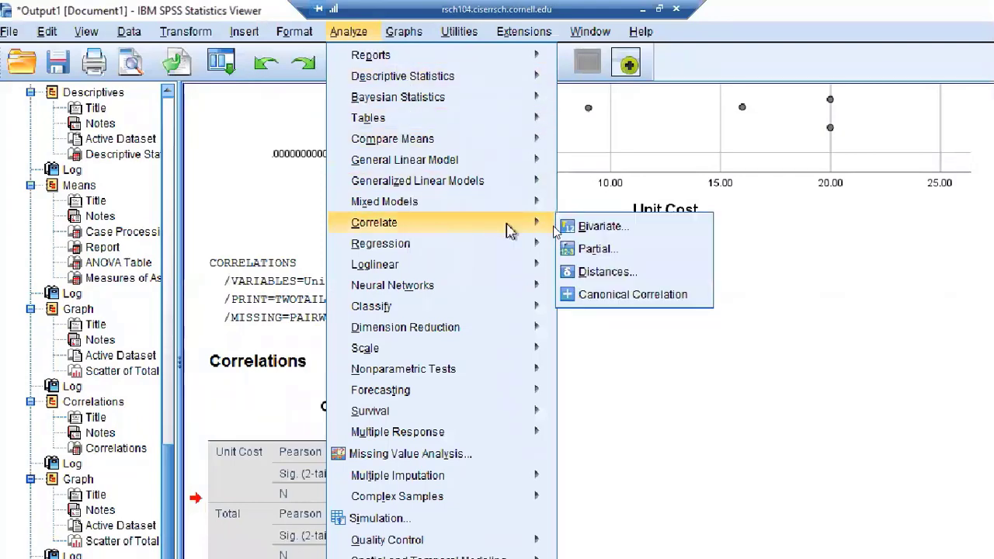
{"action": "left_click", "coordinate": [580, 225]}
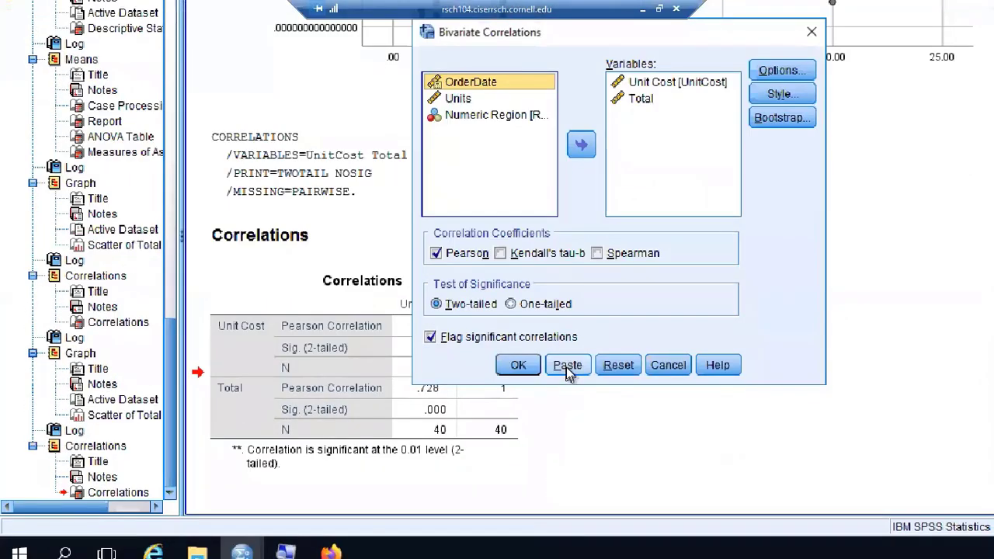
{"action": "left_click", "coordinate": [565, 491]}
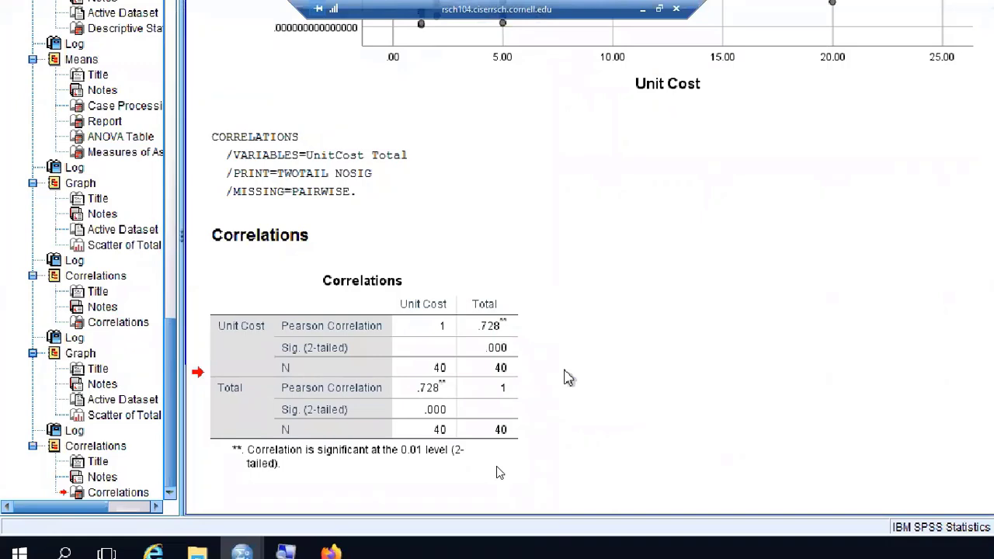
- Set up a Linear Regression on the Regression_prep dataset with Total as dependent and Unit Cost as independent variable
{"action": "mouse_move", "coordinate": [242, 551]}
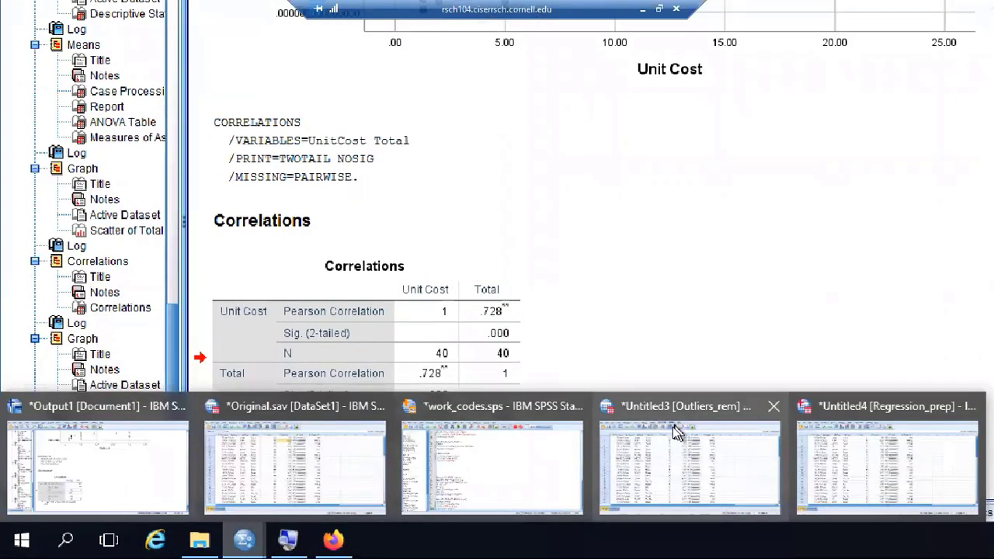
{"action": "left_click", "coordinate": [886, 467]}
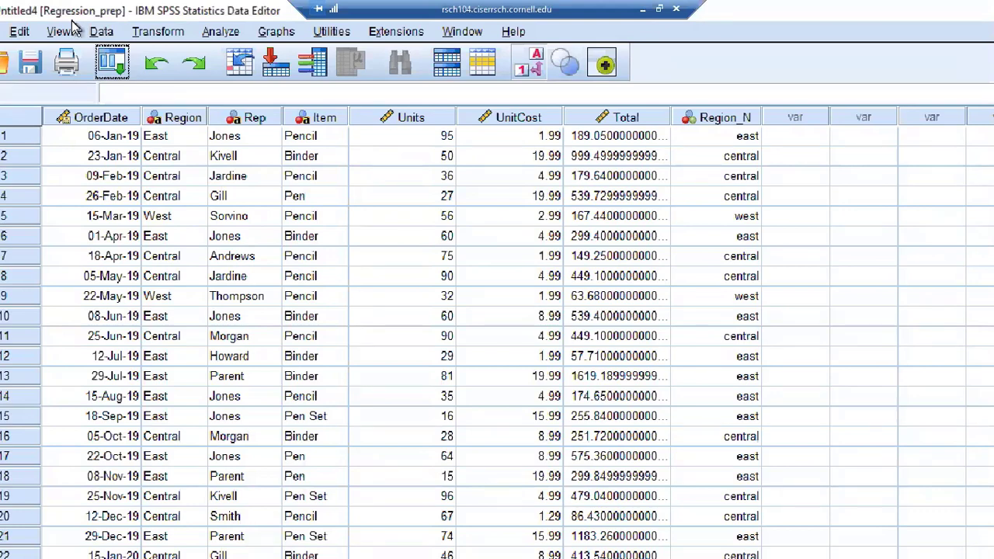
{"action": "left_click", "coordinate": [220, 31]}
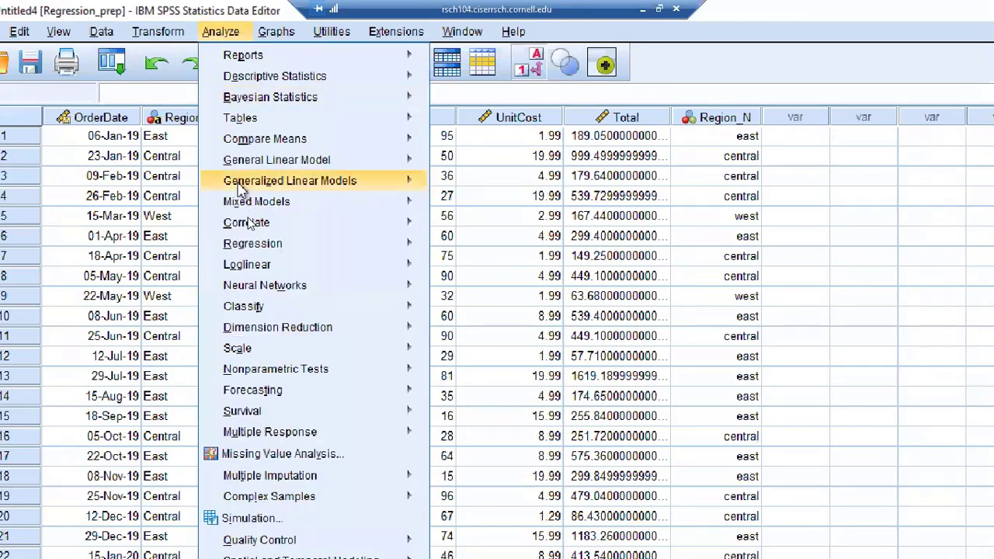
{"action": "mouse_move", "coordinate": [259, 245]}
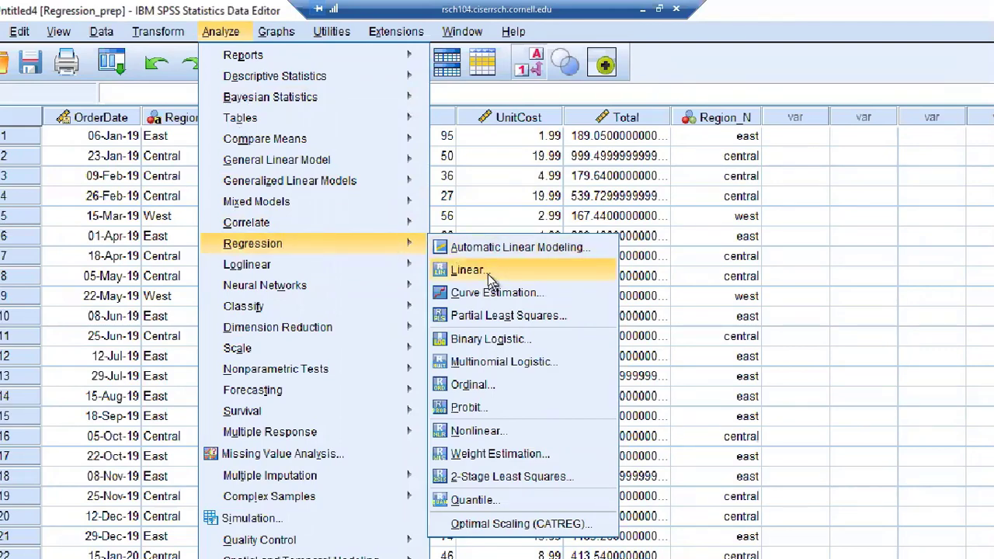
{"action": "left_click", "coordinate": [470, 270]}
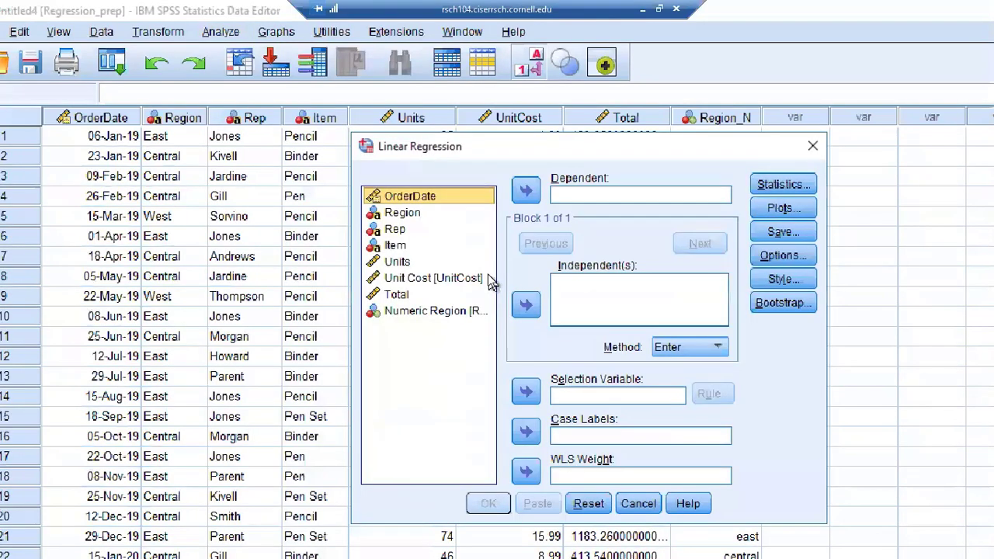
{"action": "left_click", "coordinate": [400, 295]}
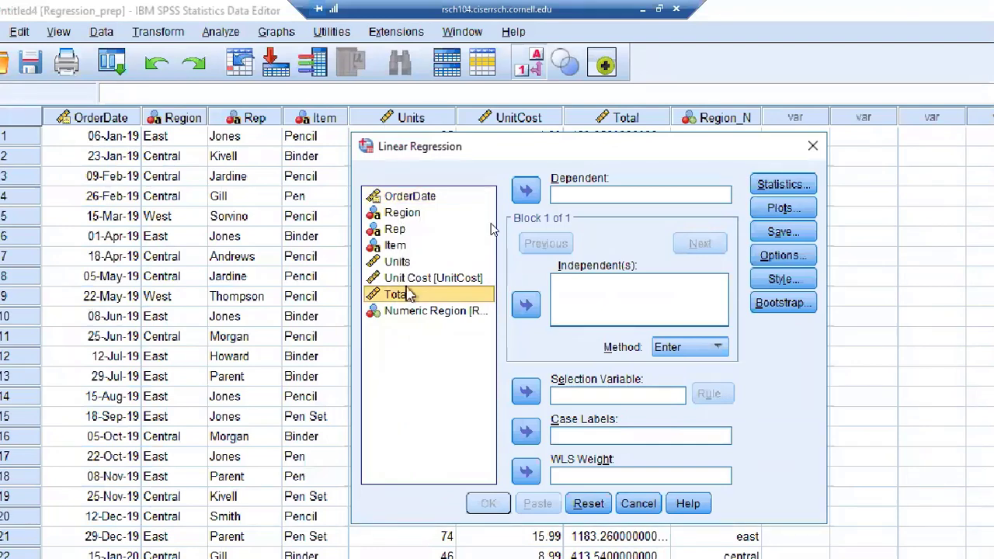
{"action": "left_click", "coordinate": [526, 191]}
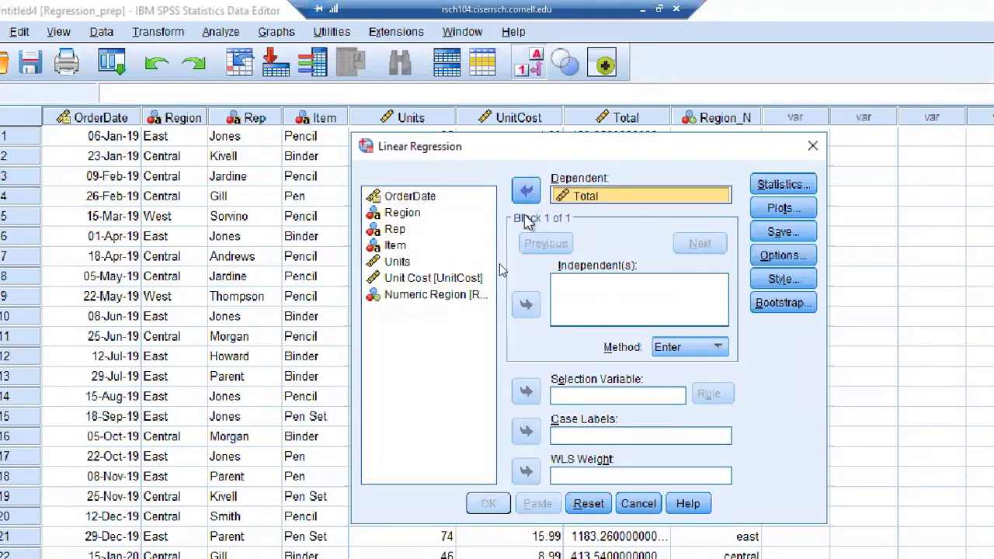
{"action": "left_click", "coordinate": [404, 278]}
{"action": "left_click", "coordinate": [525, 305]}
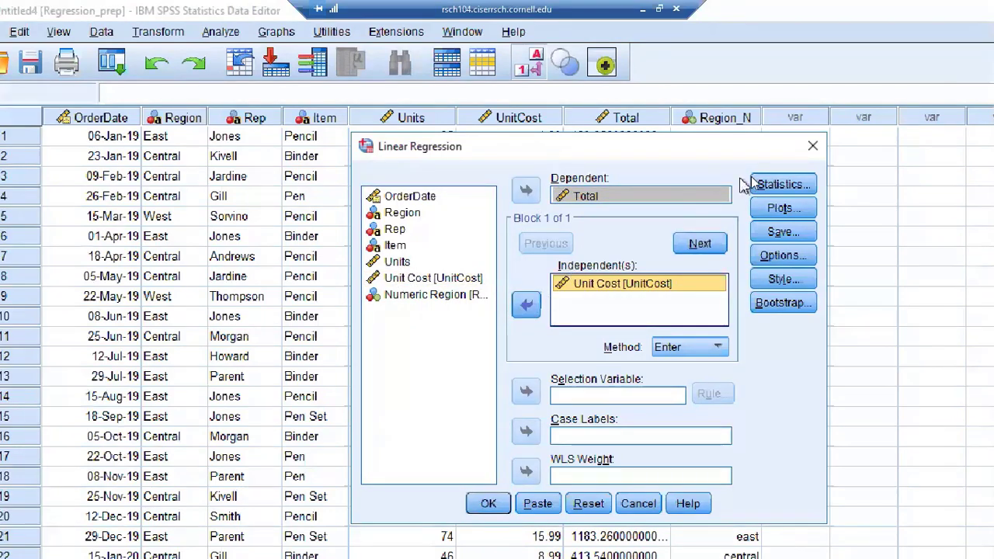
- Include Descriptives in the regression statistics and define a first scatterplot with DEPENDNT on Y and *ZPRED on X
{"action": "left_click", "coordinate": [778, 187]}
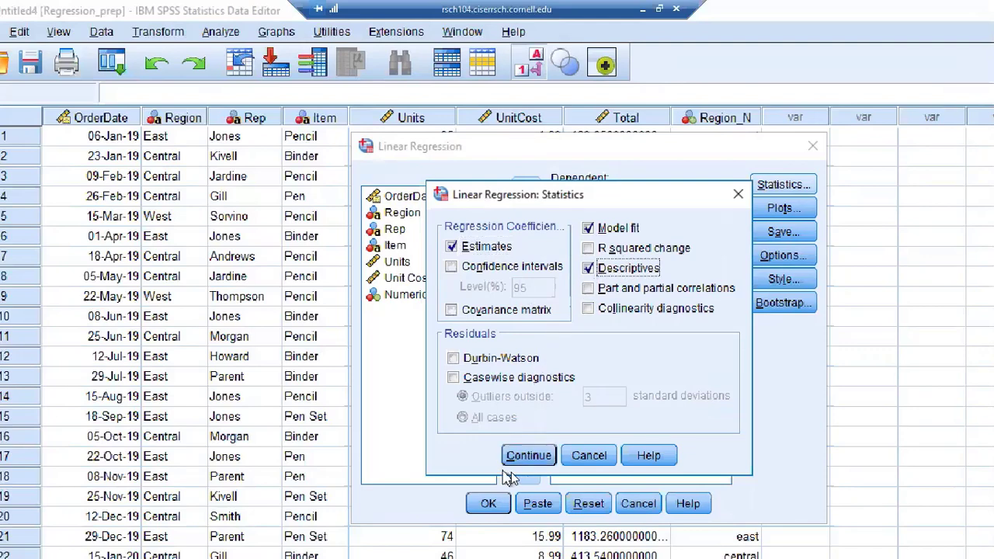
{"action": "left_click", "coordinate": [528, 456]}
{"action": "left_click", "coordinate": [779, 210]}
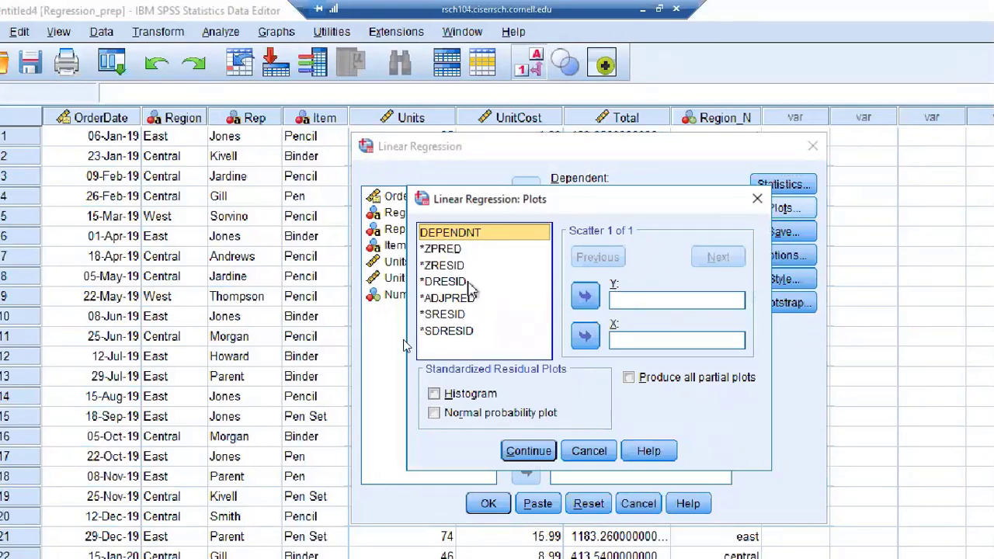
{"action": "left_click", "coordinate": [586, 298]}
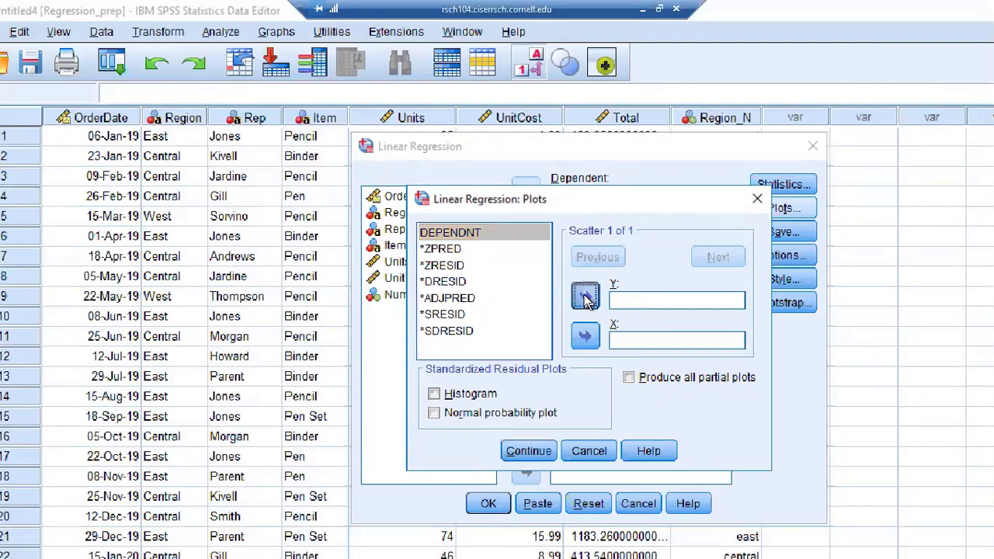
{"action": "left_click", "coordinate": [449, 252]}
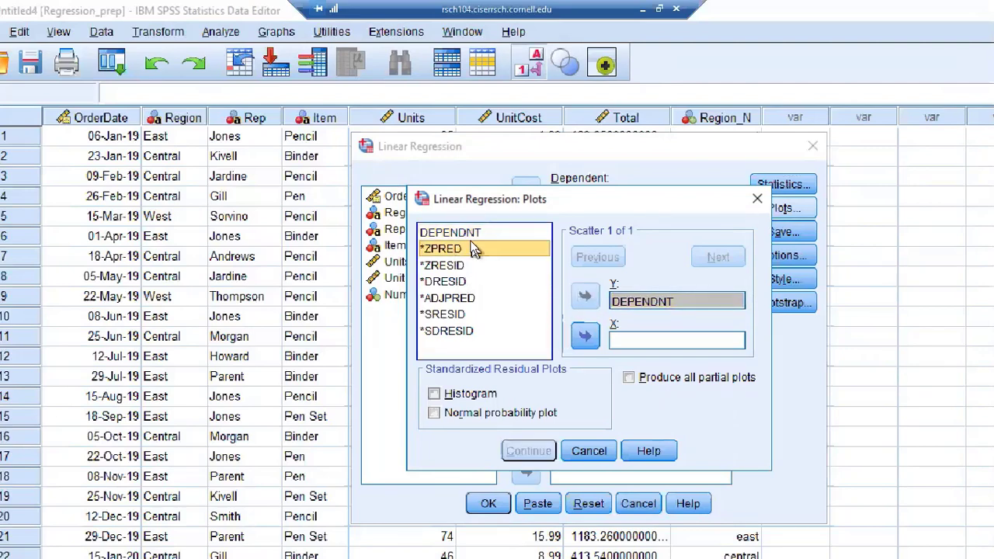
{"action": "left_click", "coordinate": [586, 336]}
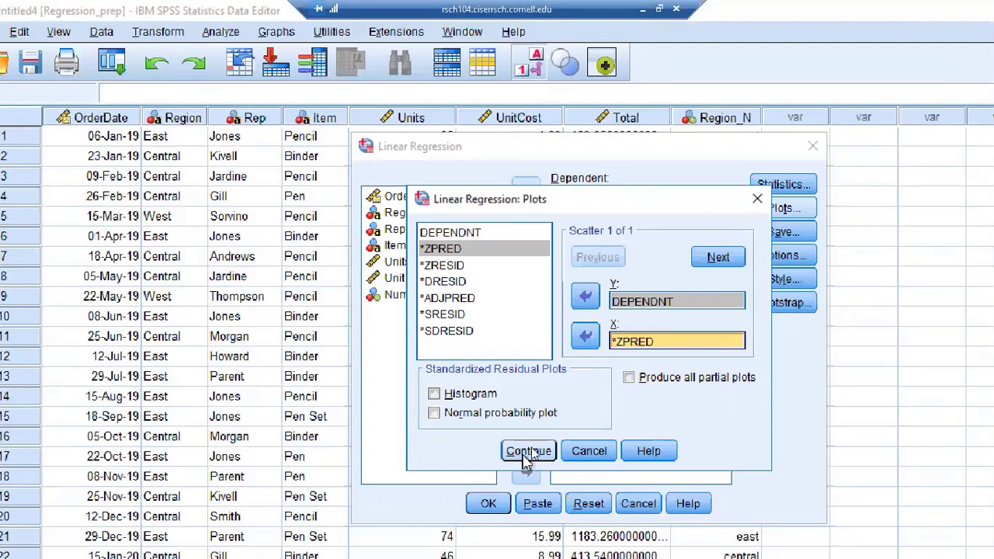
- Add a second regression scatterplot with DEPENDNT on Y and *ZRESID on X, plus a histogram of the standardized residuals
{"action": "left_click", "coordinate": [719, 264]}
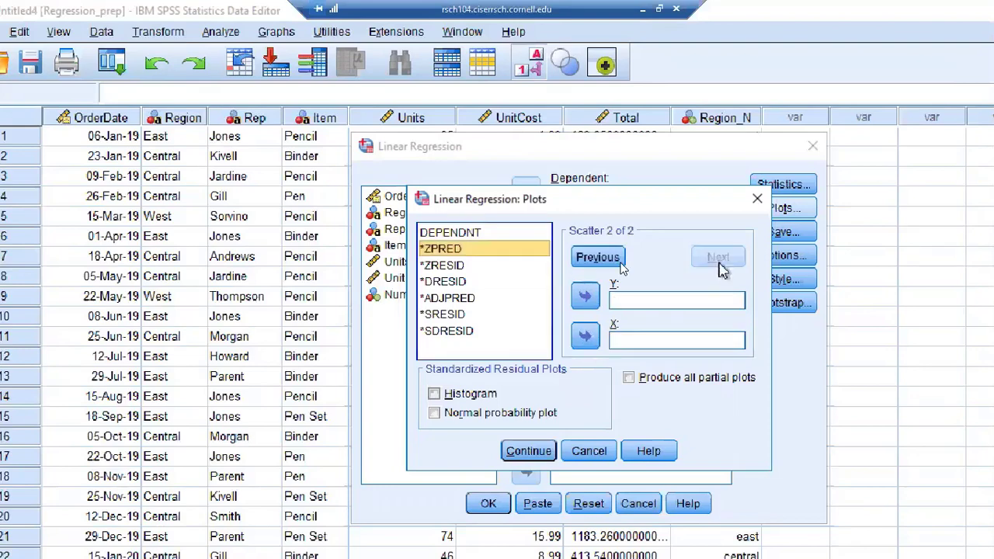
{"action": "left_click", "coordinate": [464, 268]}
{"action": "left_click", "coordinate": [586, 336]}
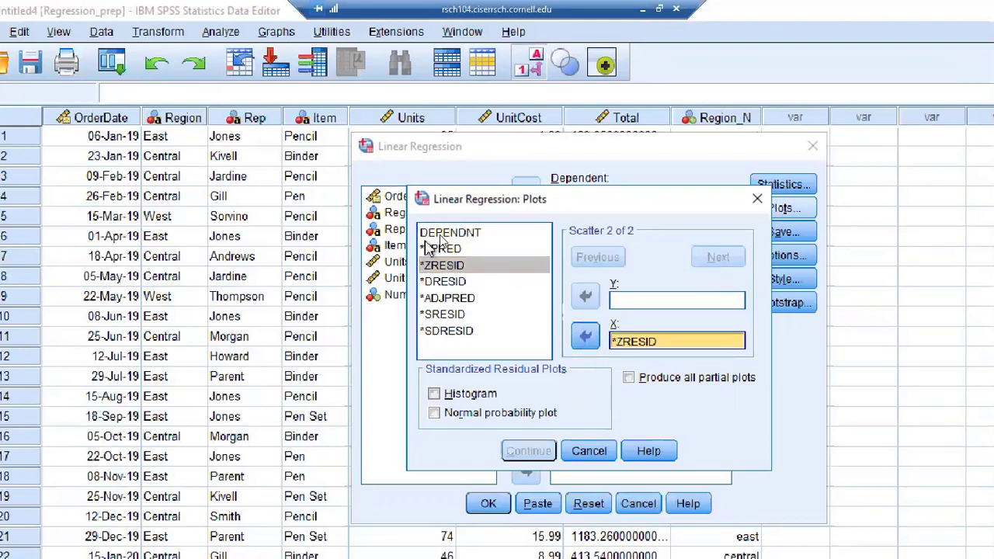
{"action": "left_click", "coordinate": [439, 233]}
{"action": "left_click", "coordinate": [585, 296]}
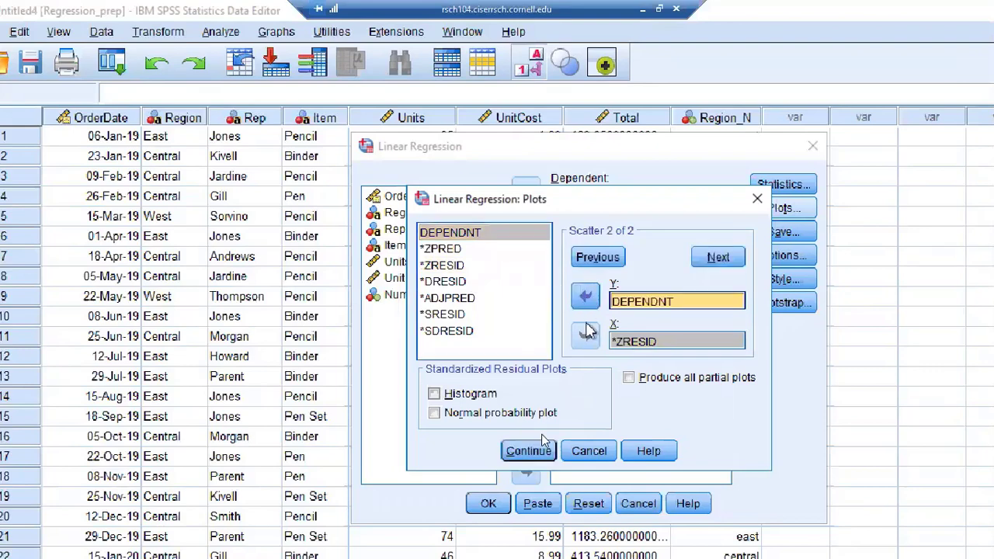
{"action": "left_click", "coordinate": [460, 396]}
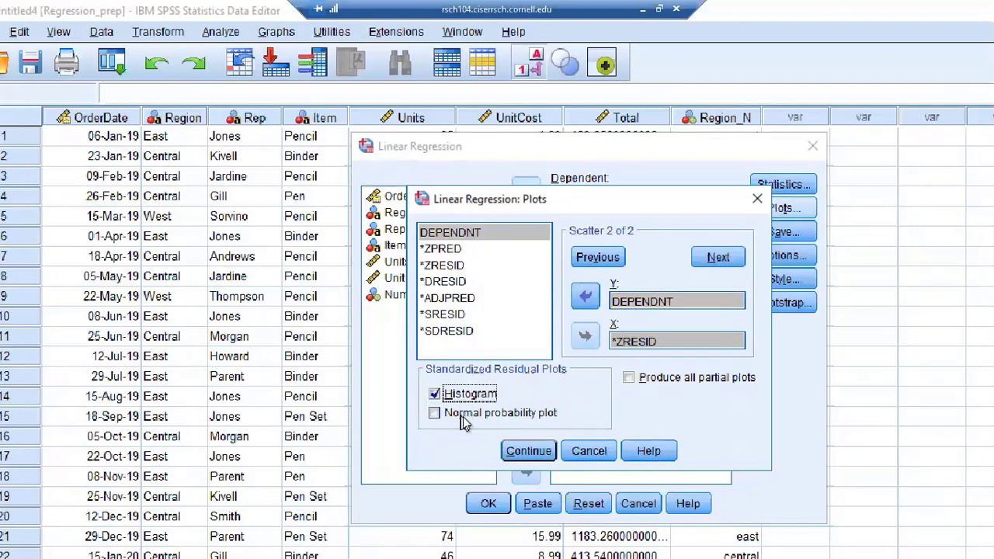
{"action": "left_click", "coordinate": [530, 454]}
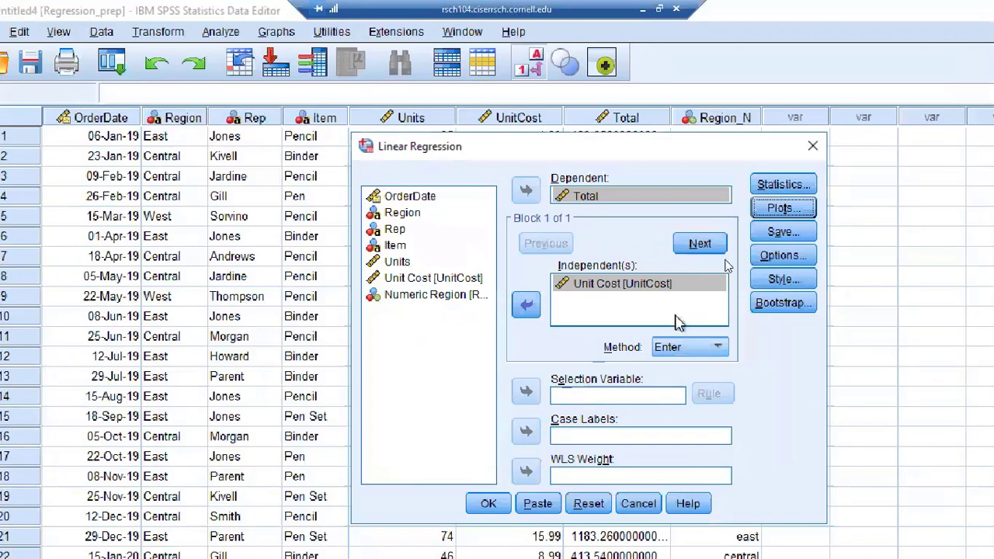
- Look over the regression's save options without choosing any and run the linear regression
{"action": "left_click", "coordinate": [781, 233]}
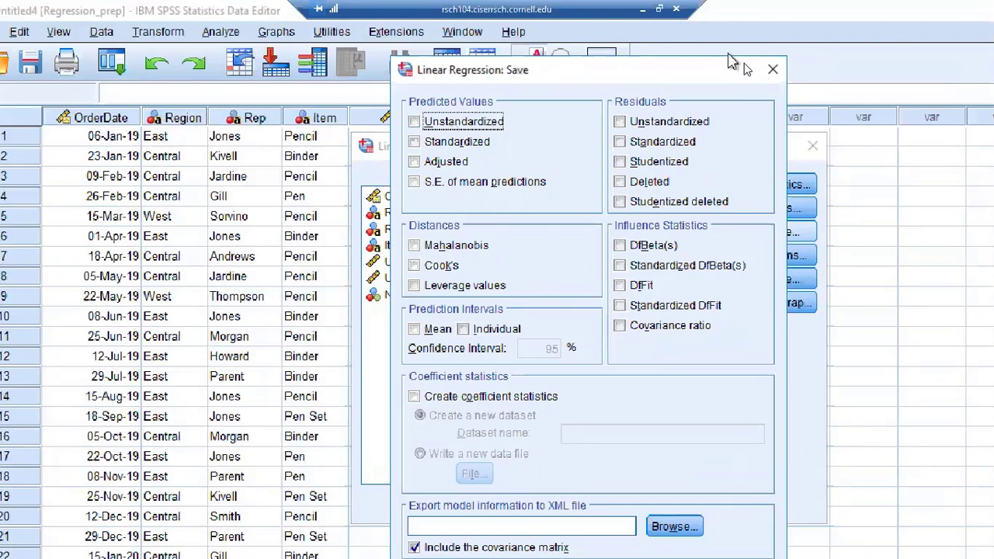
{"action": "left_click", "coordinate": [772, 69]}
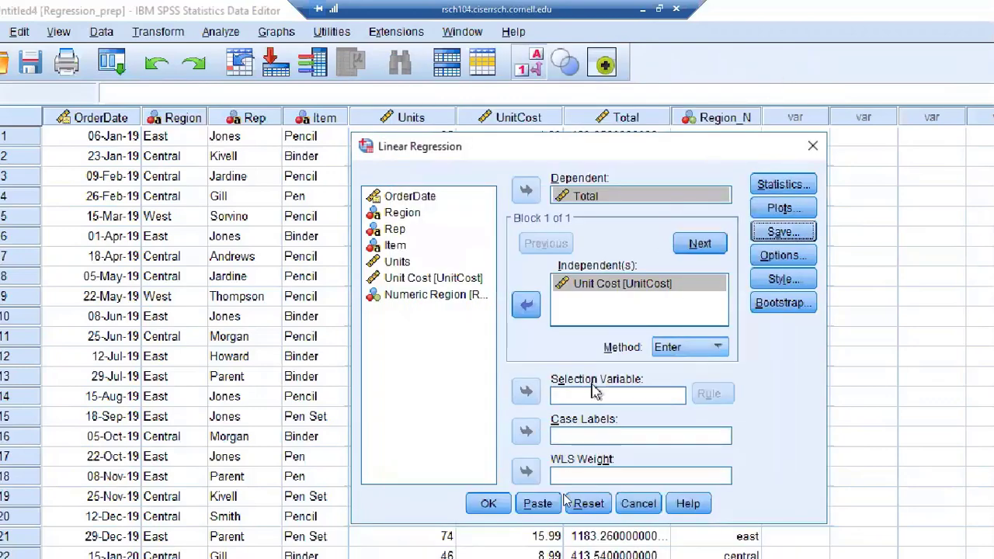
{"action": "left_click", "coordinate": [490, 503]}
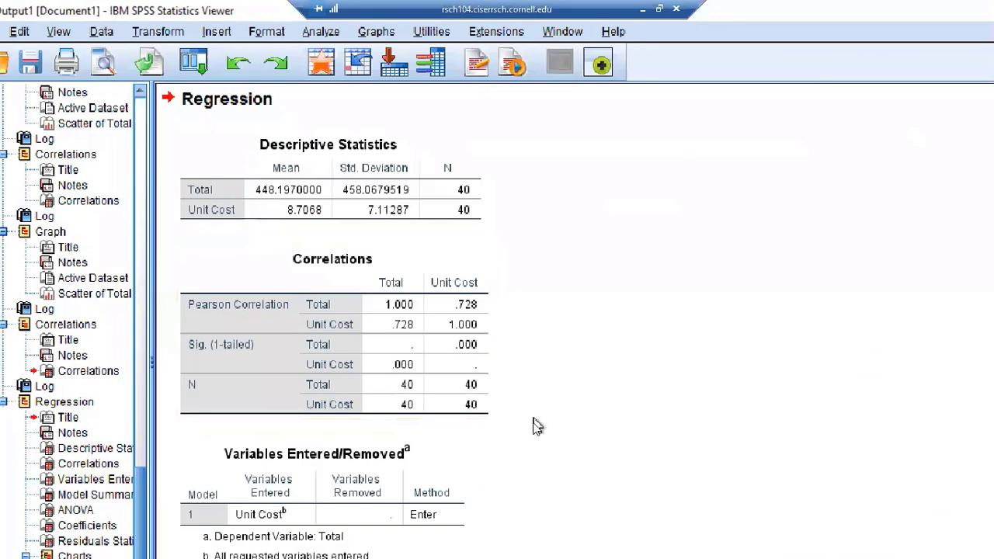
- Examine the regression output's Model Summary, ANOVA, Coefficients and Residuals Statistics tables
{"action": "scroll", "coordinate": [522, 366], "scroll_direction": "down", "scroll_amount": 9}
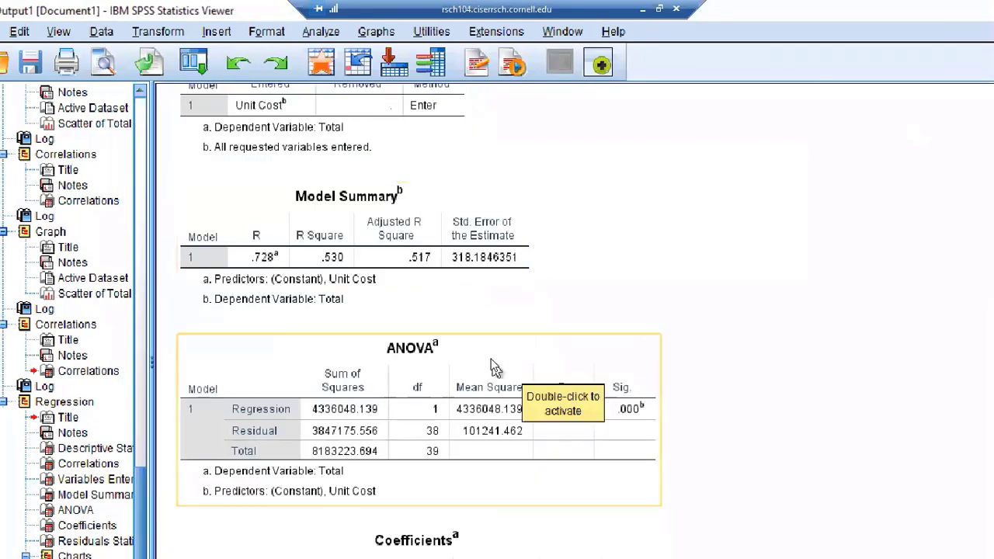
{"action": "scroll", "coordinate": [392, 267], "scroll_direction": "down", "scroll_amount": 2}
{"action": "scroll", "coordinate": [264, 342], "scroll_direction": "up", "scroll_amount": 4}
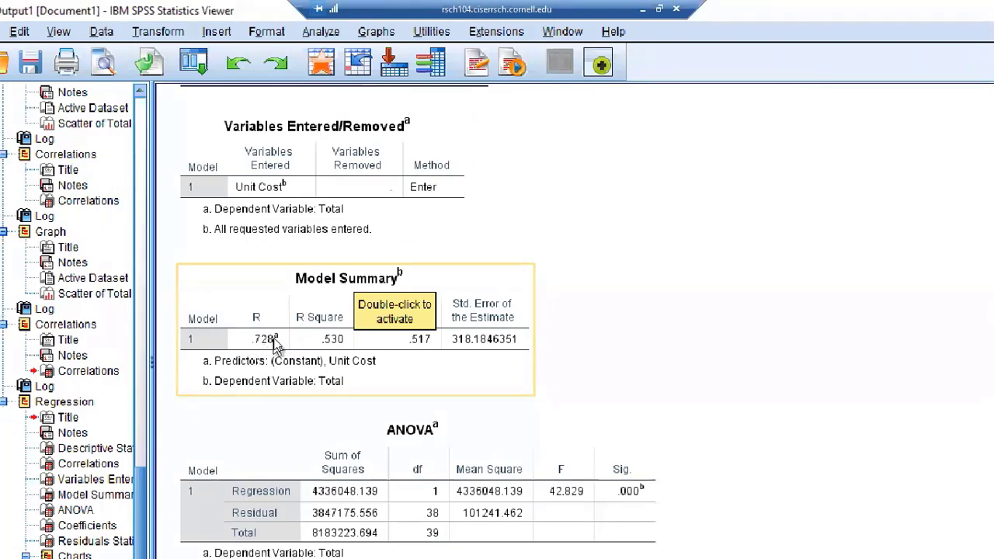
{"action": "scroll", "coordinate": [265, 349], "scroll_direction": "up", "scroll_amount": 4}
{"action": "scroll", "coordinate": [298, 413], "scroll_direction": "down", "scroll_amount": 7}
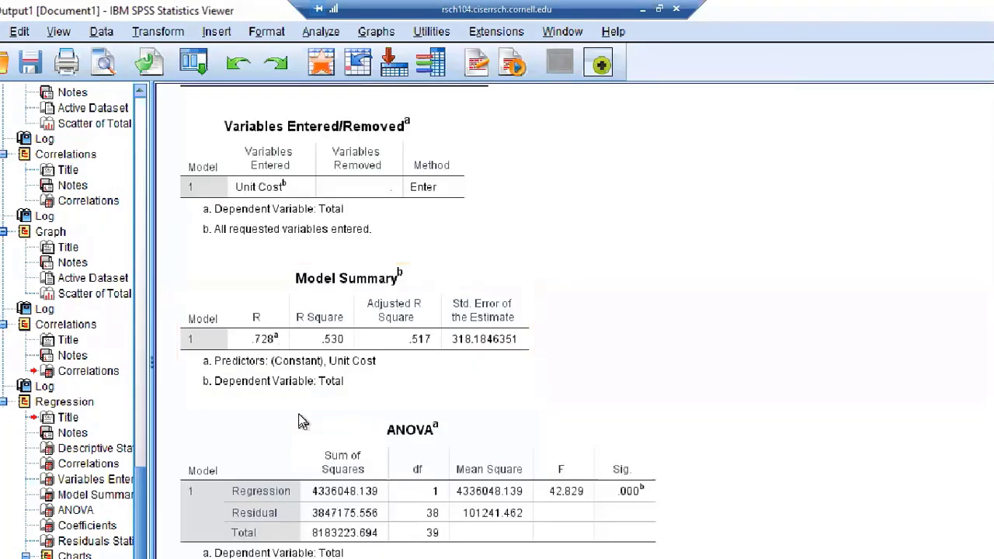
{"action": "scroll", "coordinate": [342, 398], "scroll_direction": "down", "scroll_amount": 1}
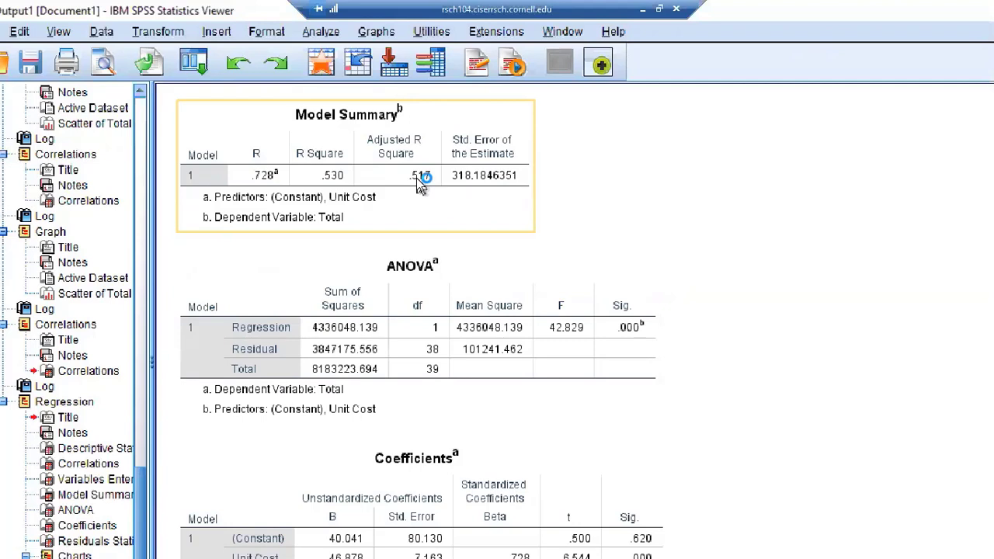
{"action": "left_click", "coordinate": [631, 410]}
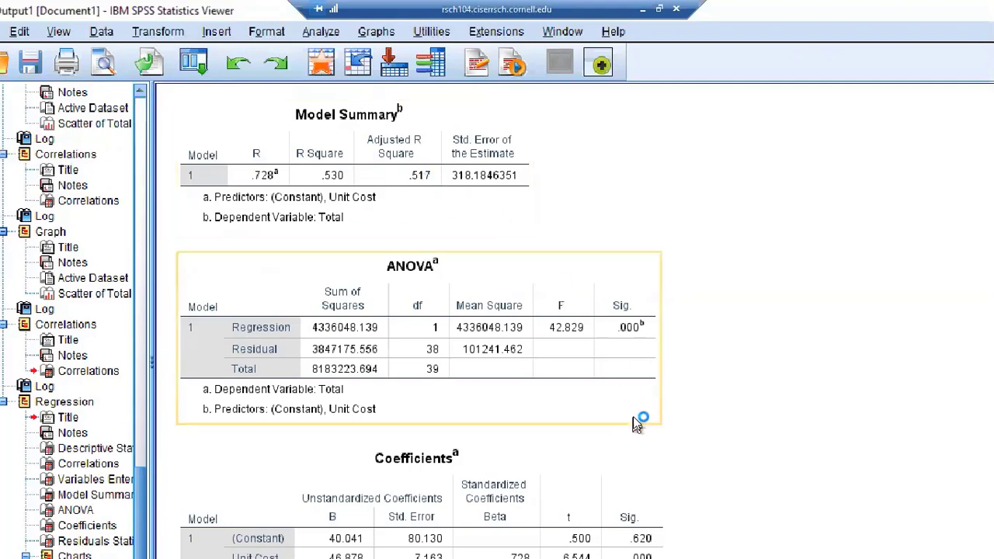
{"action": "key", "text": "Down"}
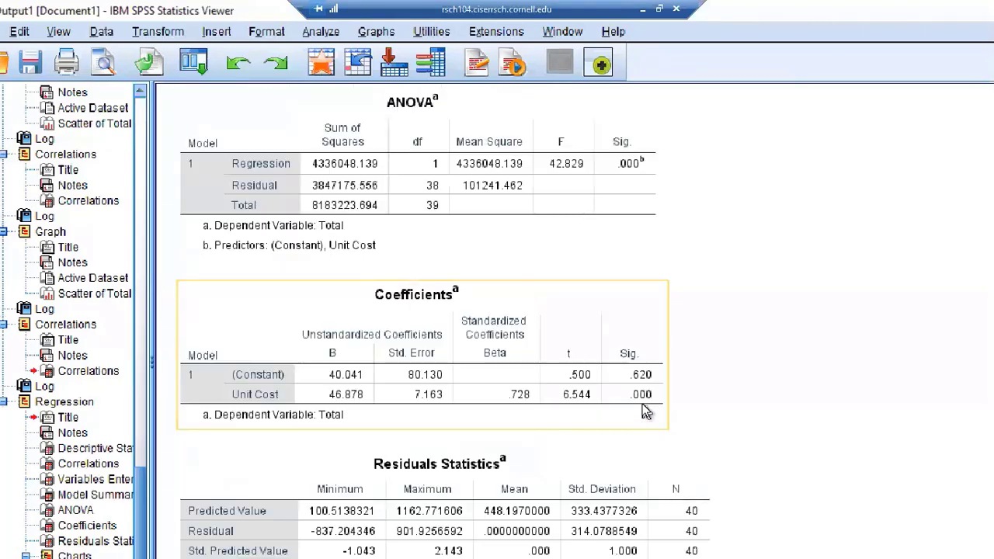
{"action": "left_click", "coordinate": [365, 370]}
{"action": "left_click", "coordinate": [303, 336]}
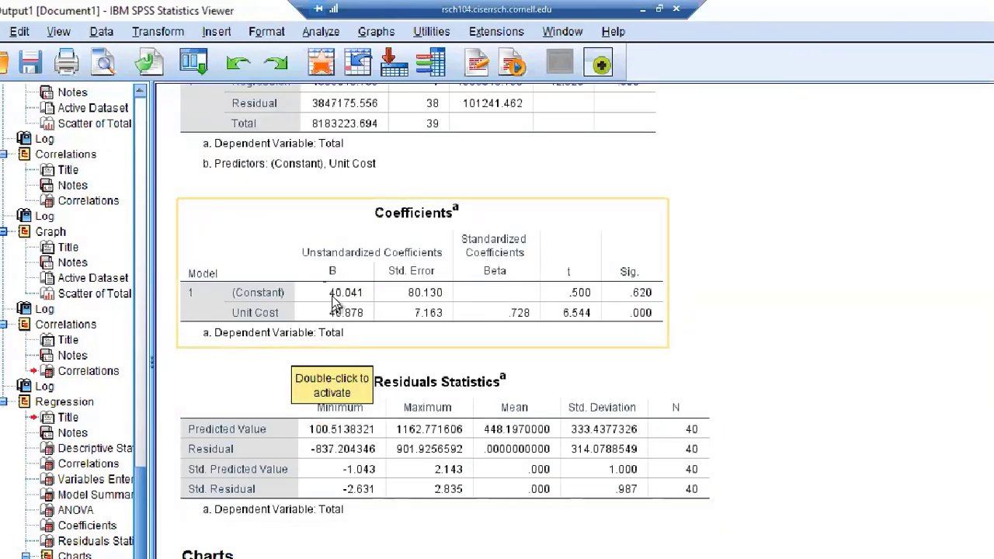
{"action": "left_click", "coordinate": [300, 404]}
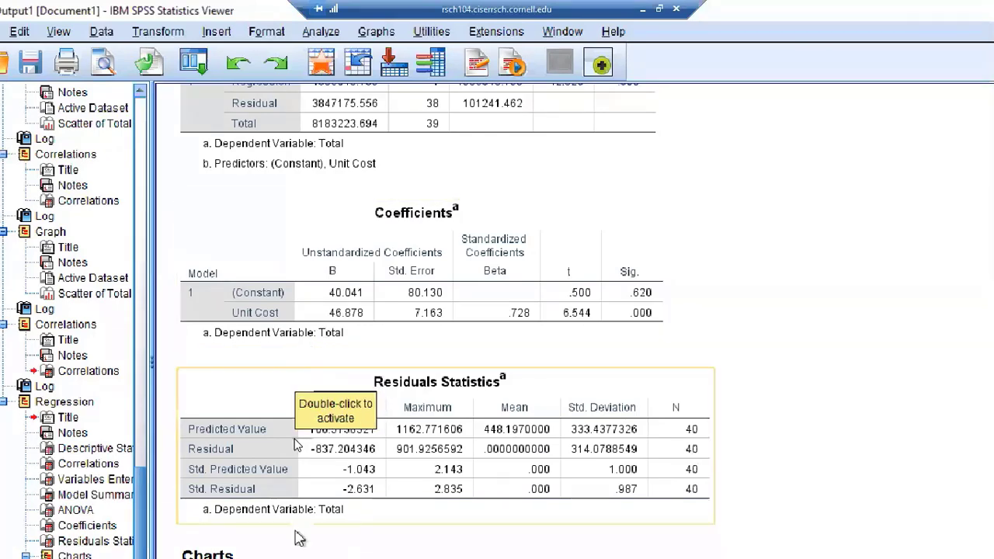
{"action": "left_click", "coordinate": [289, 355]}
{"action": "left_click", "coordinate": [295, 326]}
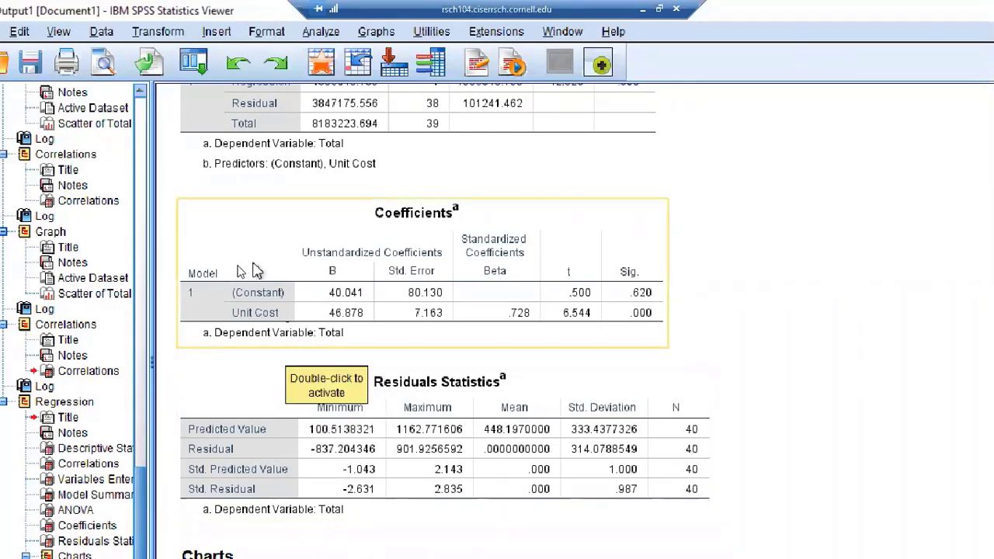
- Activate the Coefficients table in the regression output, dismiss the Pivoting Trays and select all cells of the table body
{"action": "double_click", "coordinate": [203, 276]}
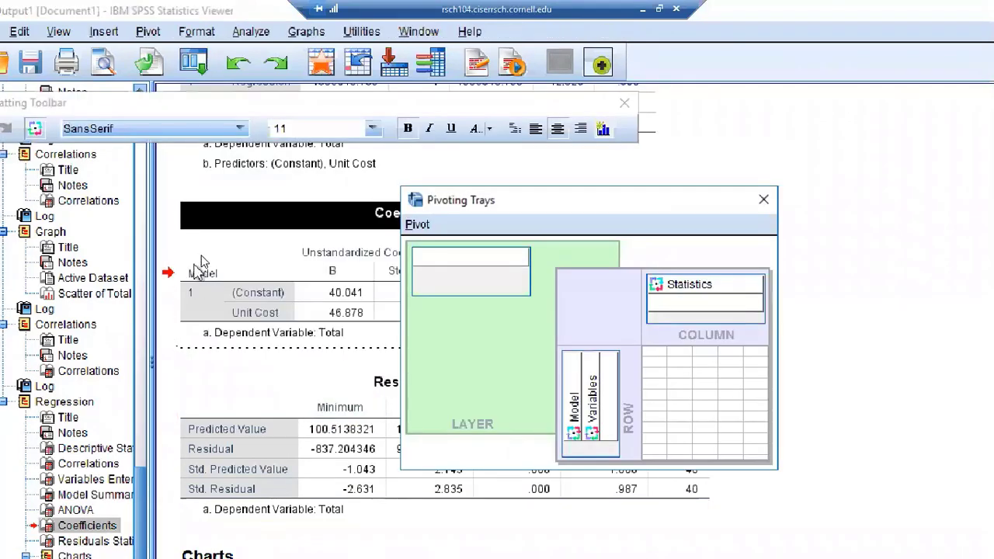
{"action": "left_click", "coordinate": [764, 199]}
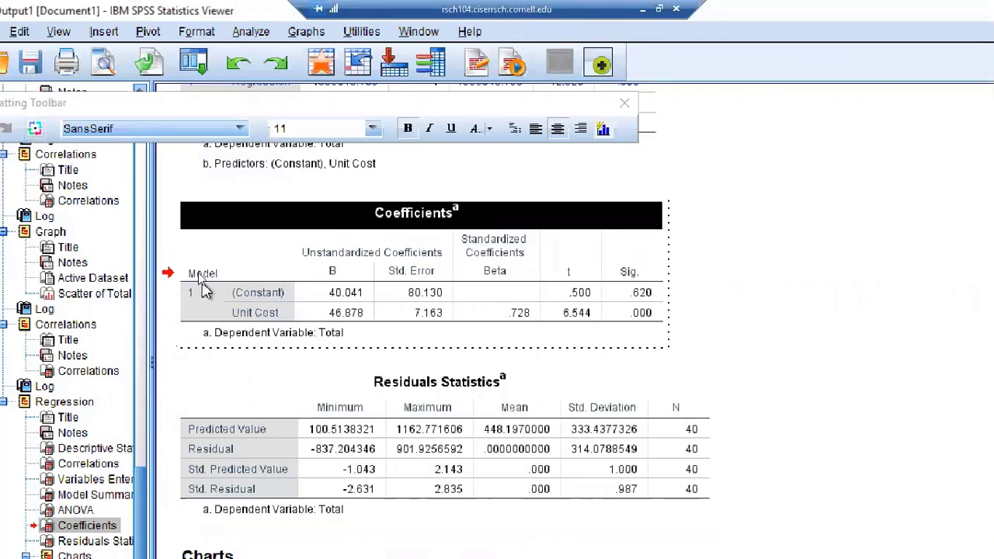
{"action": "left_click_drag", "start_coordinate": [194, 280], "coordinate": [584, 300]}
{"action": "right_click", "coordinate": [584, 299]}
{"action": "left_click", "coordinate": [619, 327]}
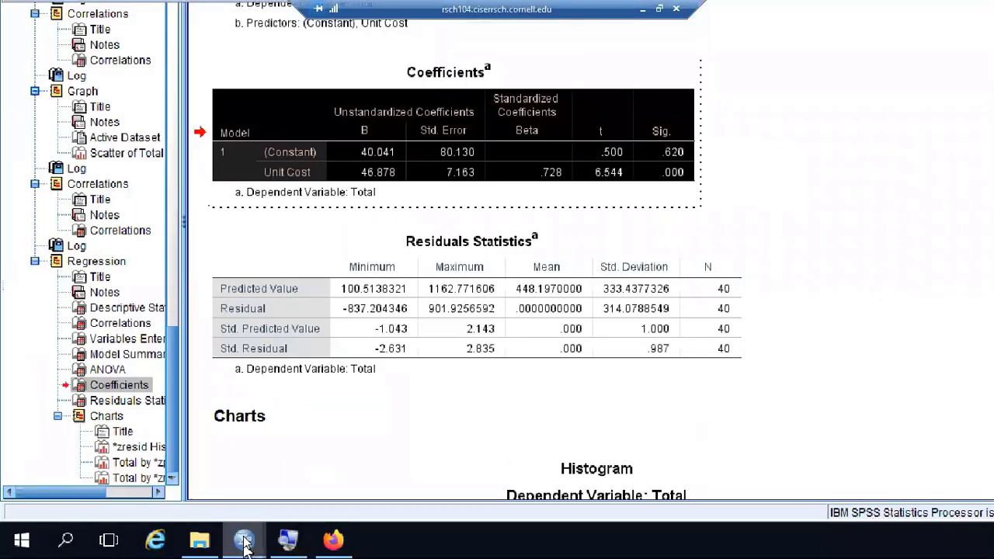
- Paste the linear regression syntax of Total on Unit Cost into work_codes.sps, below the last CORRELATIONS command
{"action": "mouse_move", "coordinate": [244, 536]}
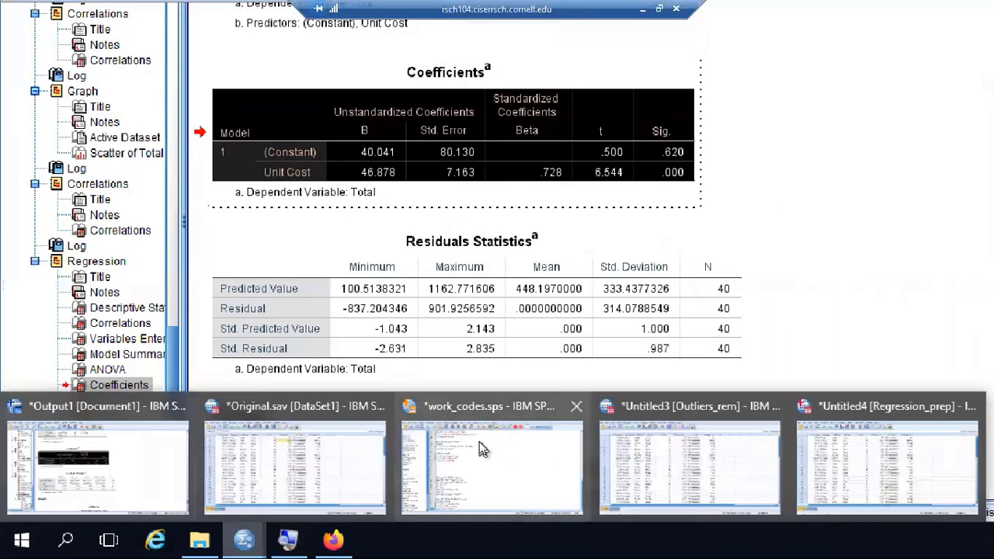
{"action": "left_click", "coordinate": [481, 449]}
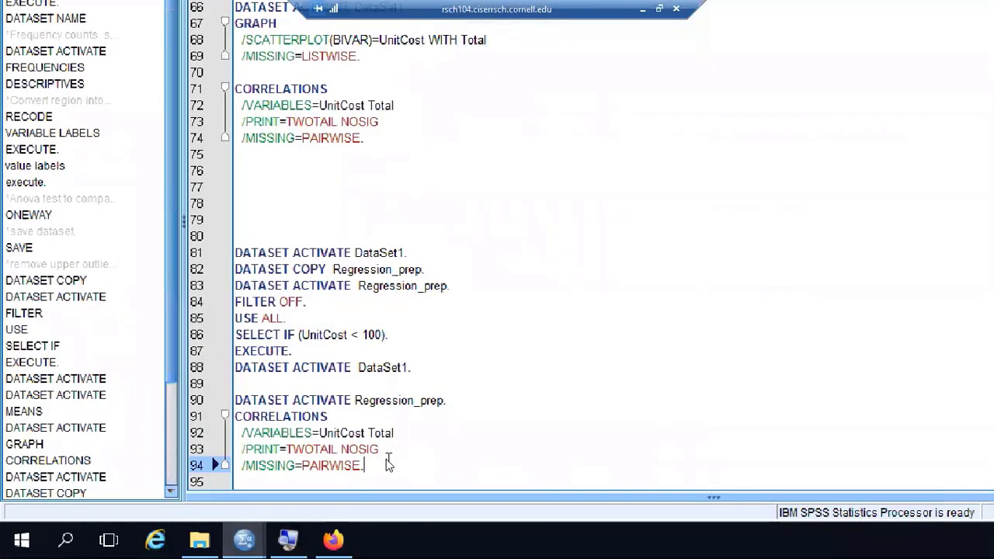
{"action": "key", "text": "Return"}
{"action": "key", "text": "Return"}
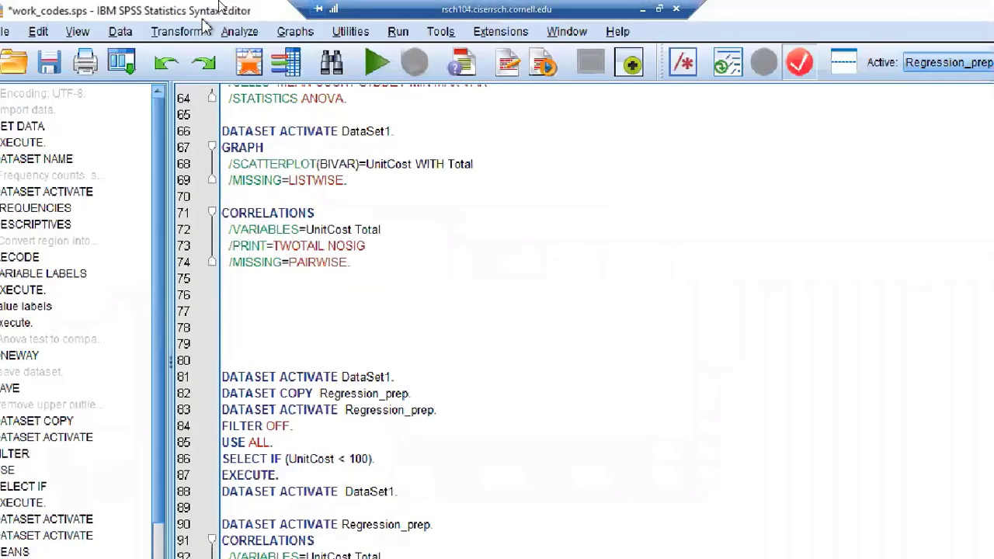
{"action": "left_click", "coordinate": [250, 35]}
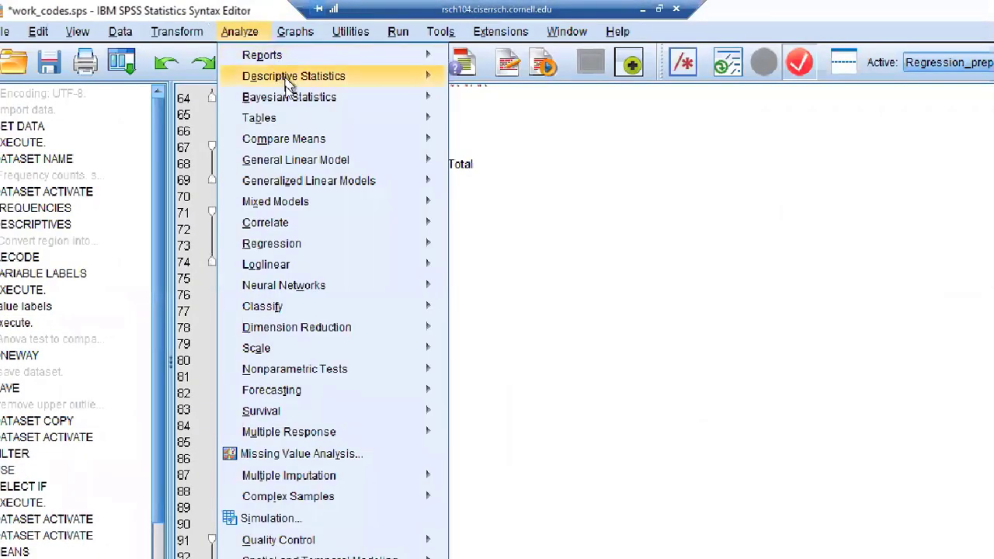
{"action": "mouse_move", "coordinate": [288, 143]}
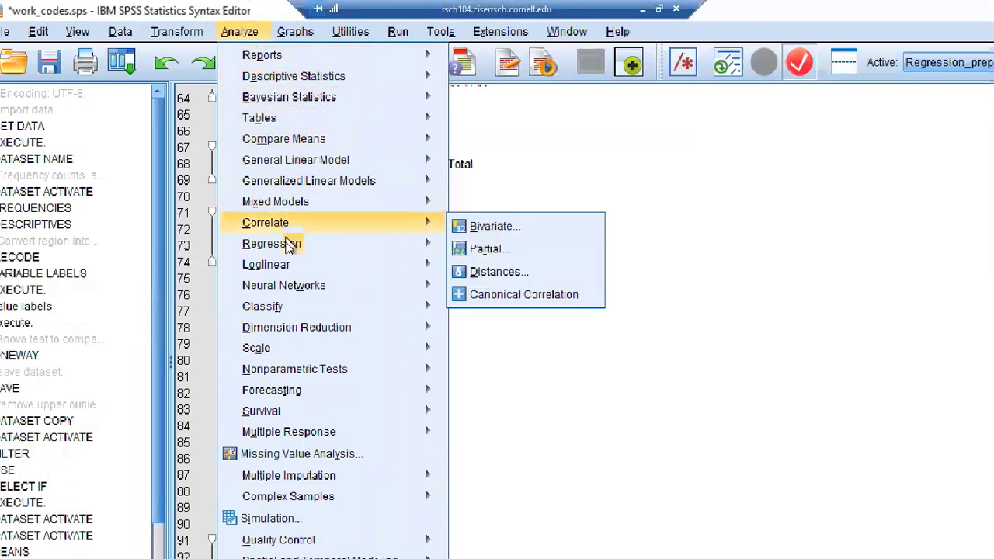
{"action": "mouse_move", "coordinate": [300, 244]}
{"action": "left_click", "coordinate": [524, 268]}
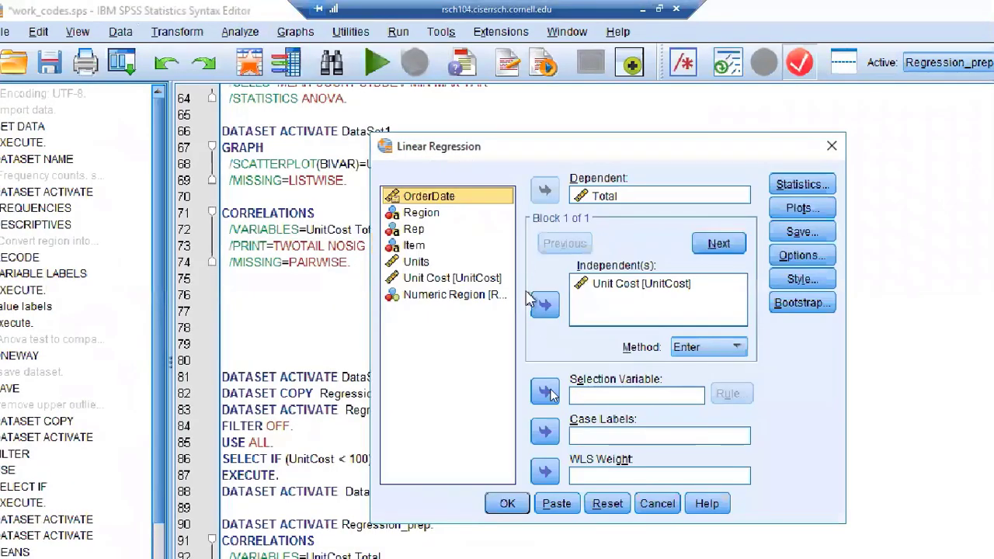
{"action": "left_click", "coordinate": [556, 505]}
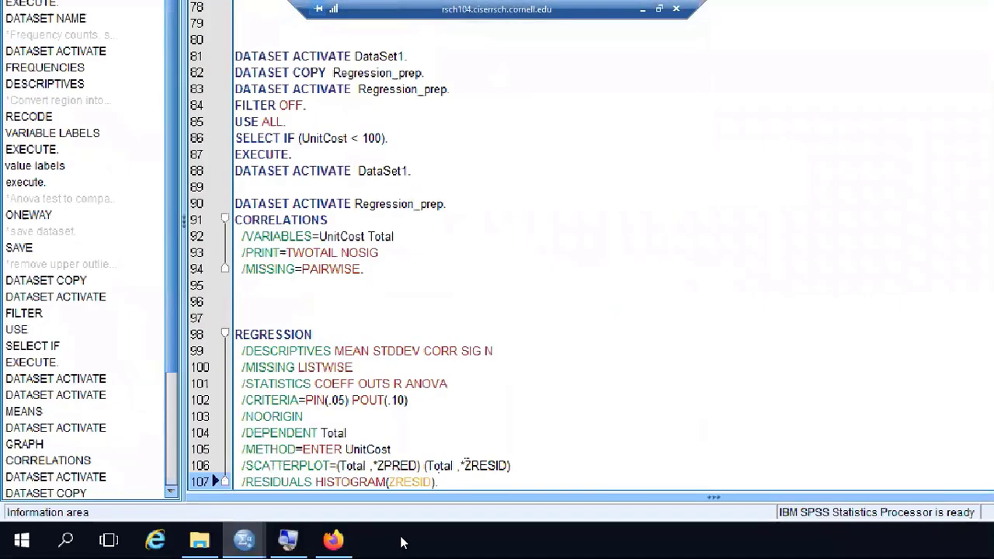
- Paste the copied Coefficients table below the REGRESSION syntax and turn its lines into comments with asterisks
{"action": "key", "text": "ctrl+v"}
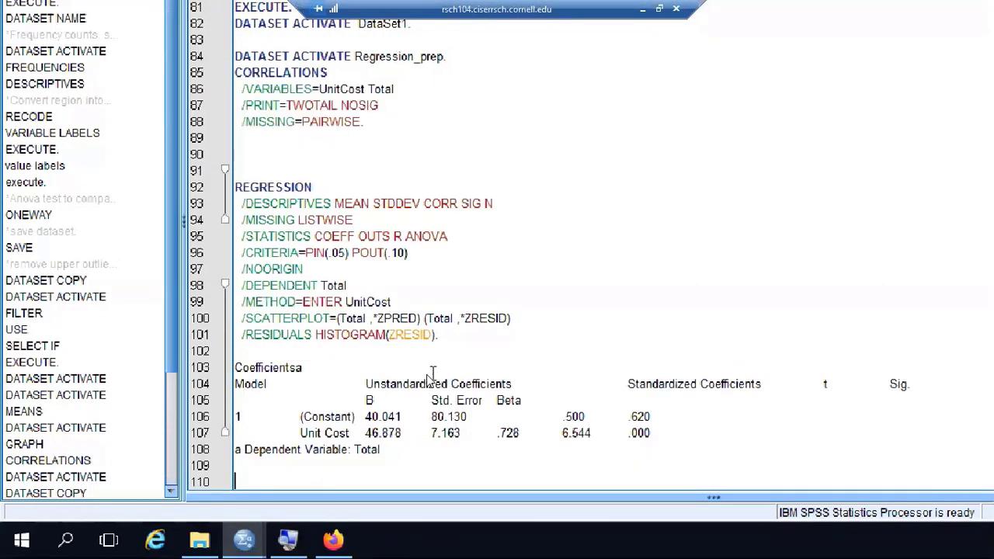
{"action": "left_click", "coordinate": [257, 354]}
{"action": "key", "text": "Return"}
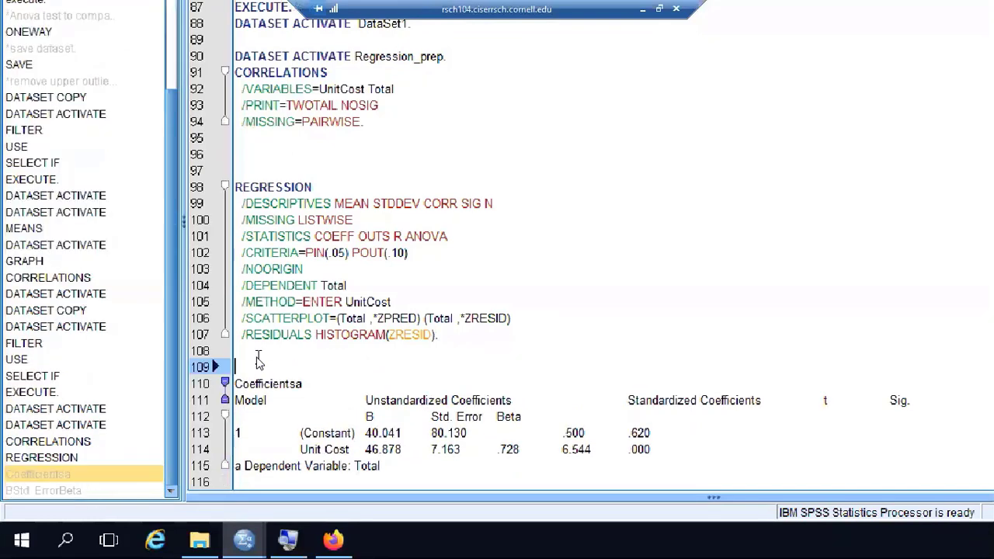
{"action": "type", "text": "*"}
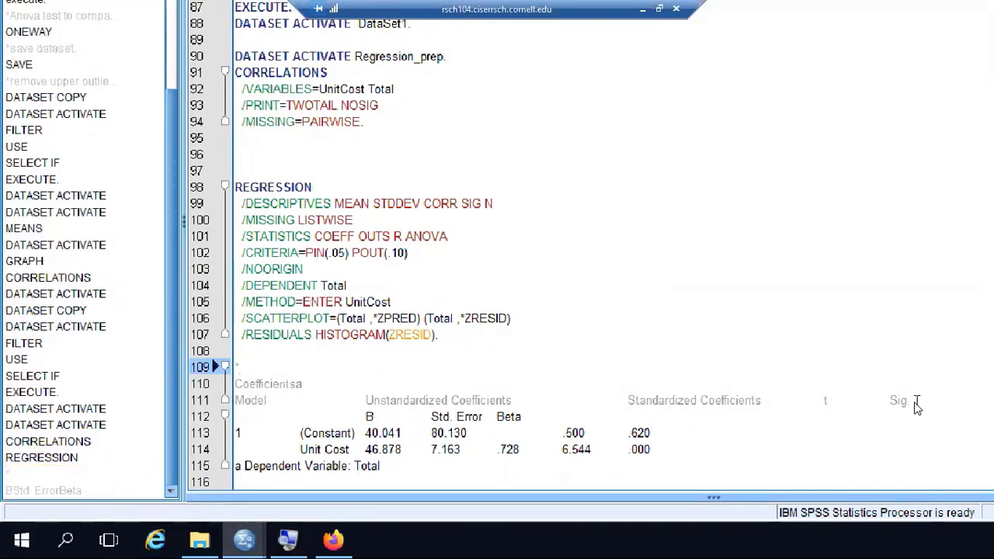
{"action": "left_click", "coordinate": [272, 417]}
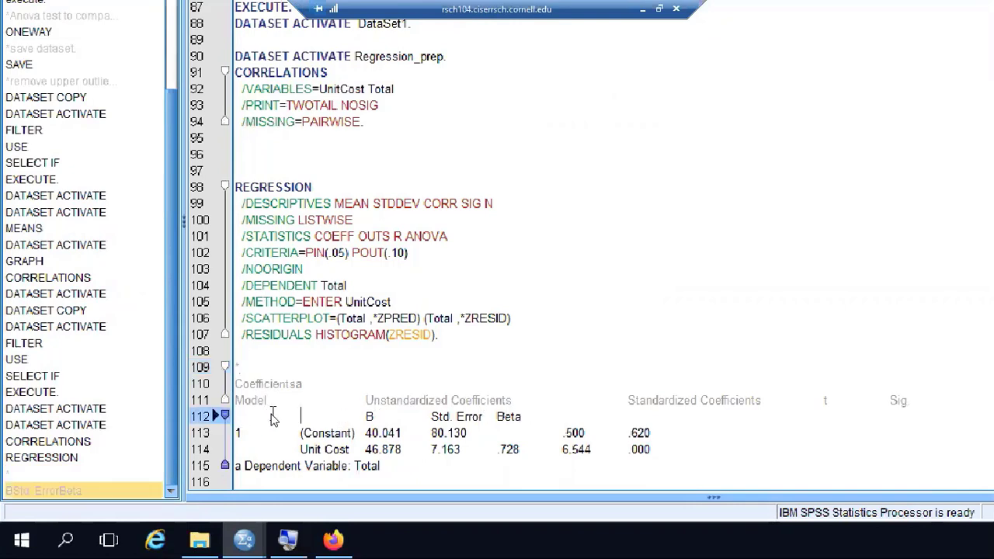
{"action": "type", "text": "*"}
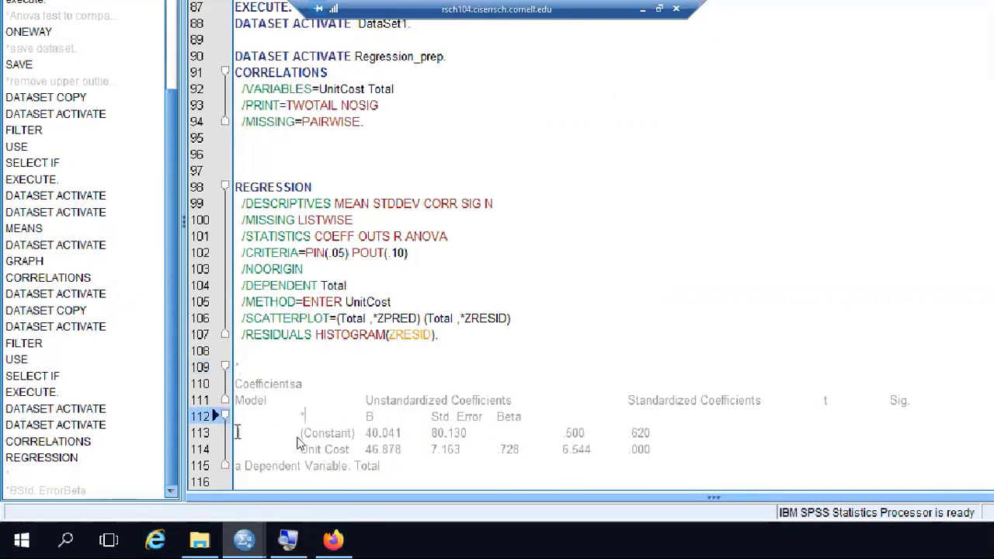
- Add the regression equation as a comment below the pasted table: "*total = 40.041 + 46.878*UnitCost"
{"action": "left_click", "coordinate": [506, 476]}
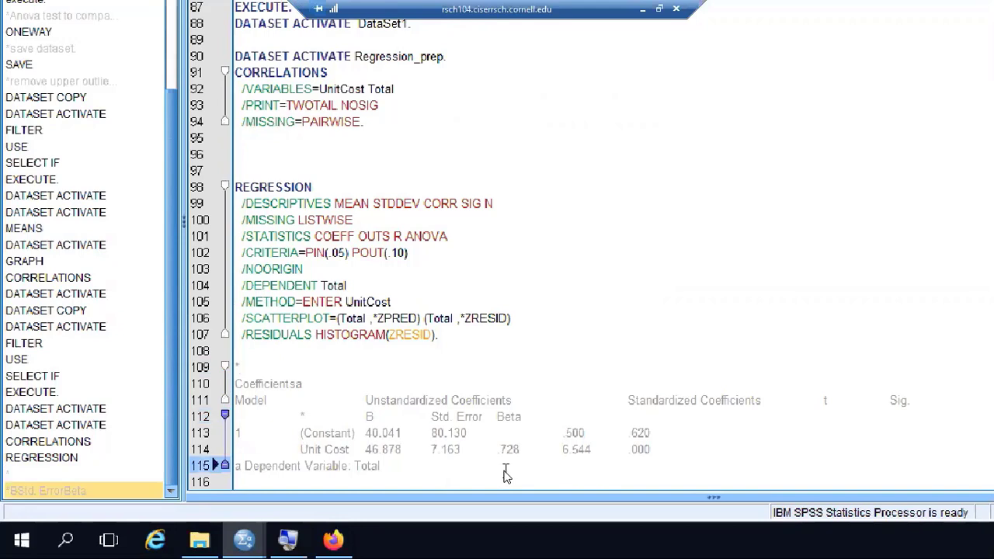
{"action": "key", "text": "Return"}
{"action": "type", "text": "*"}
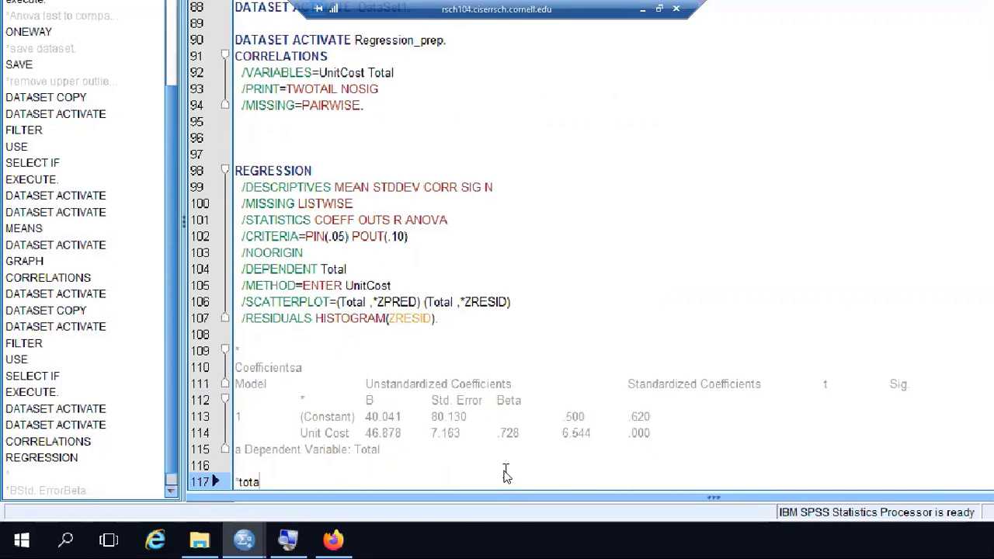
{"action": "type", "text": "total = 40.041 + 46.878*U"}
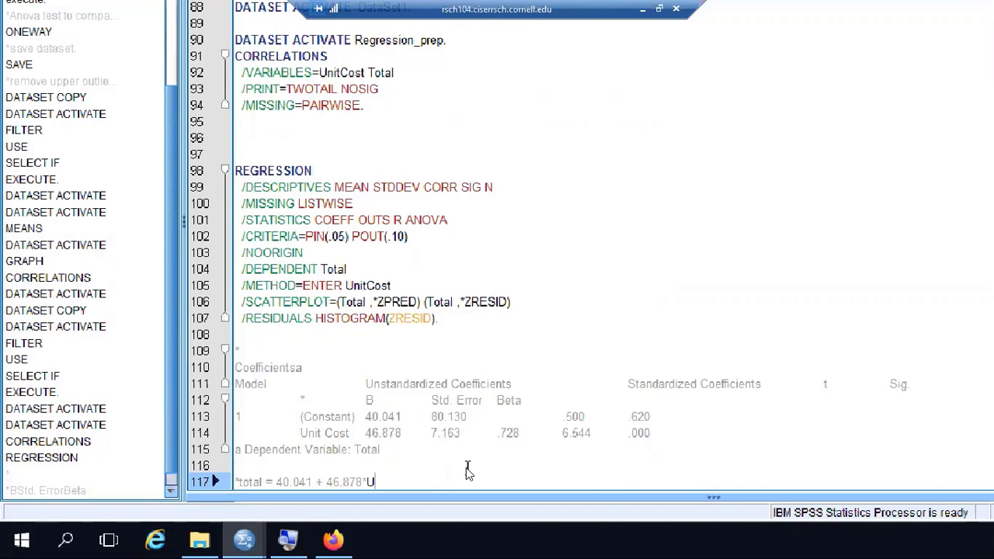
{"action": "type", "text": "Cost"}
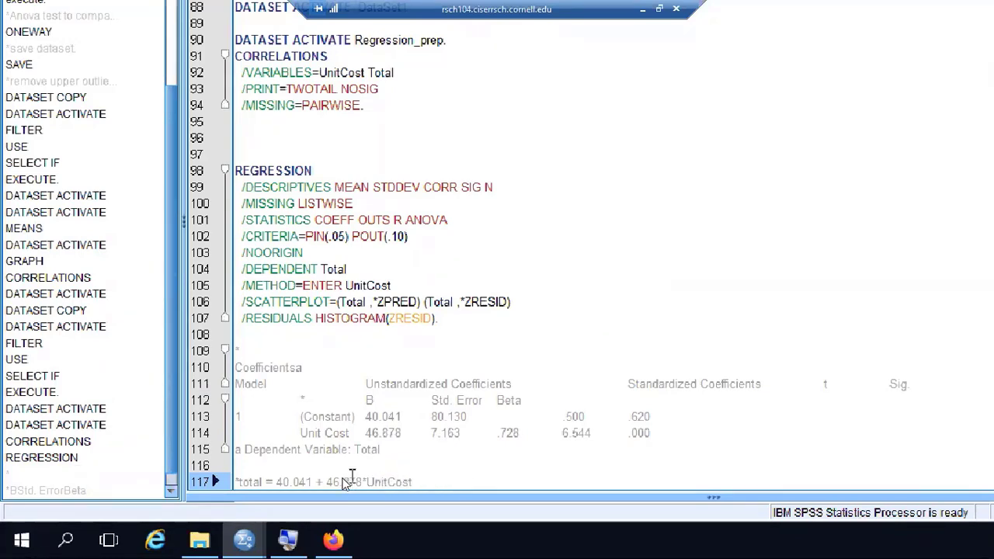
- Examine the B coefficients of Unit Cost and the constant by highlighting them in the commented Coefficients table
{"action": "left_click_drag", "start_coordinate": [371, 433], "coordinate": [400, 436]}
{"action": "left_click", "coordinate": [401, 437]}
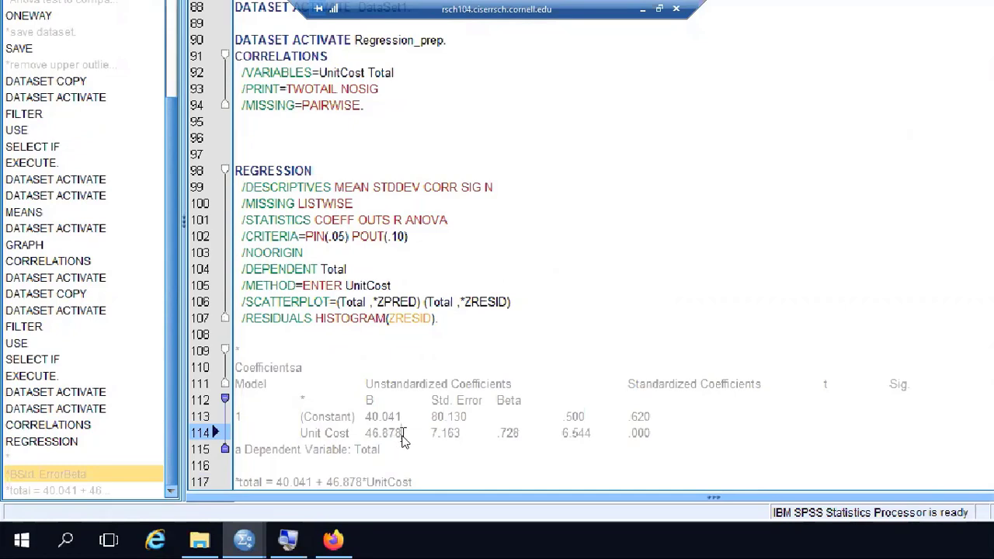
{"action": "left_click_drag", "start_coordinate": [429, 435], "coordinate": [367, 438]}
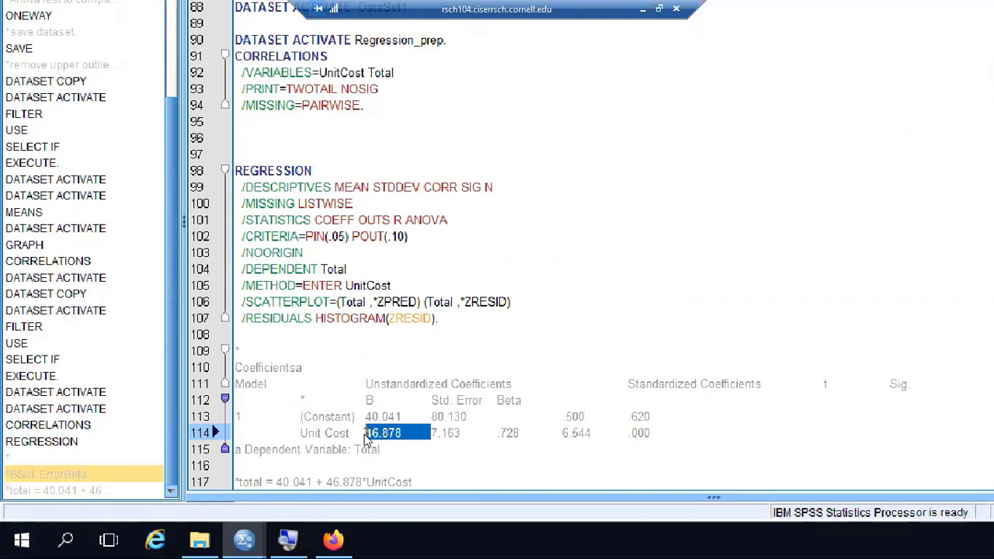
{"action": "left_click", "coordinate": [381, 438]}
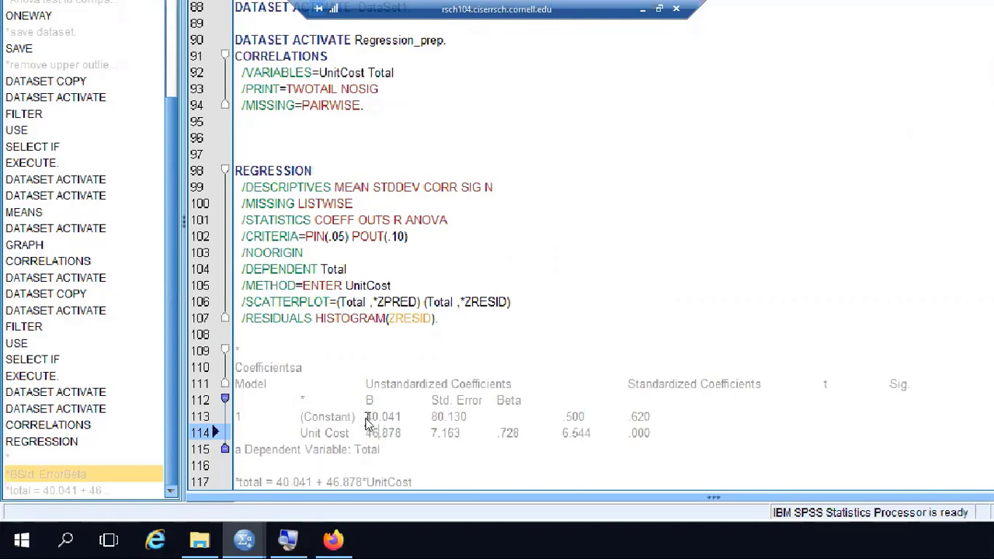
{"action": "mouse_move", "coordinate": [366, 420]}
{"action": "left_mouse_down"}
{"action": "mouse_move", "coordinate": [401, 419]}
{"action": "mouse_move", "coordinate": [369, 418]}
{"action": "left_mouse_up"}
{"action": "left_click", "coordinate": [403, 419]}
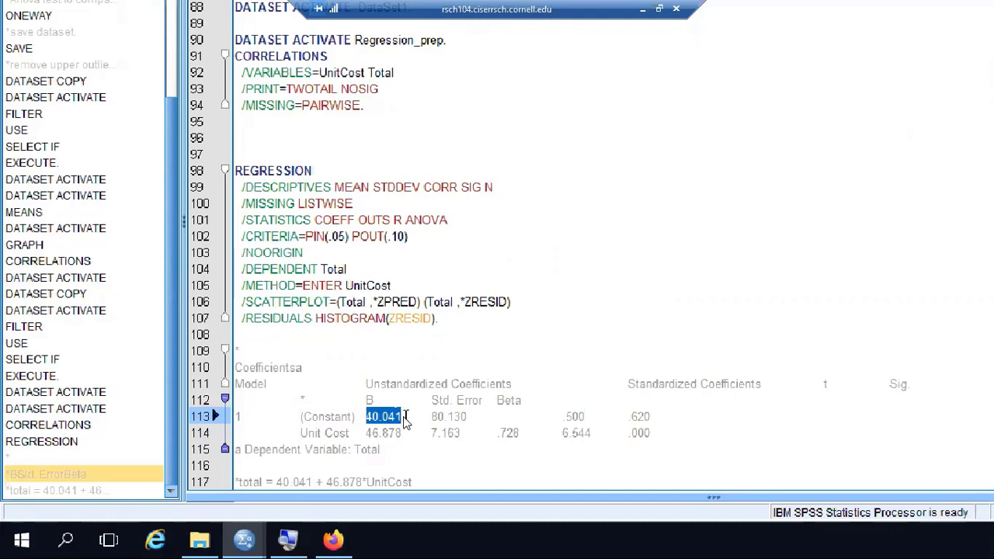
{"action": "left_click", "coordinate": [405, 418]}
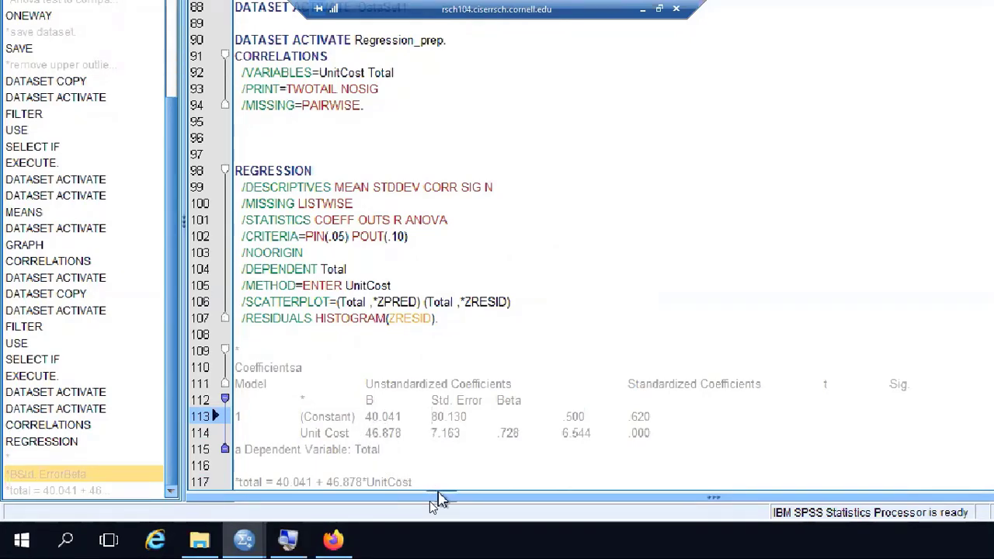
- Save the work_codes.sps syntax file
{"action": "mouse_move", "coordinate": [242, 544]}
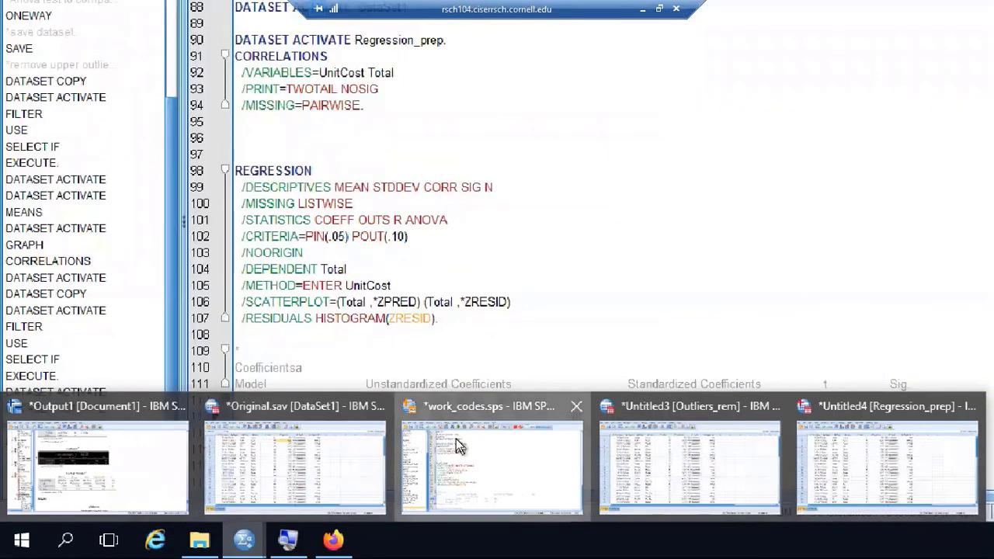
{"action": "left_click", "coordinate": [455, 449]}
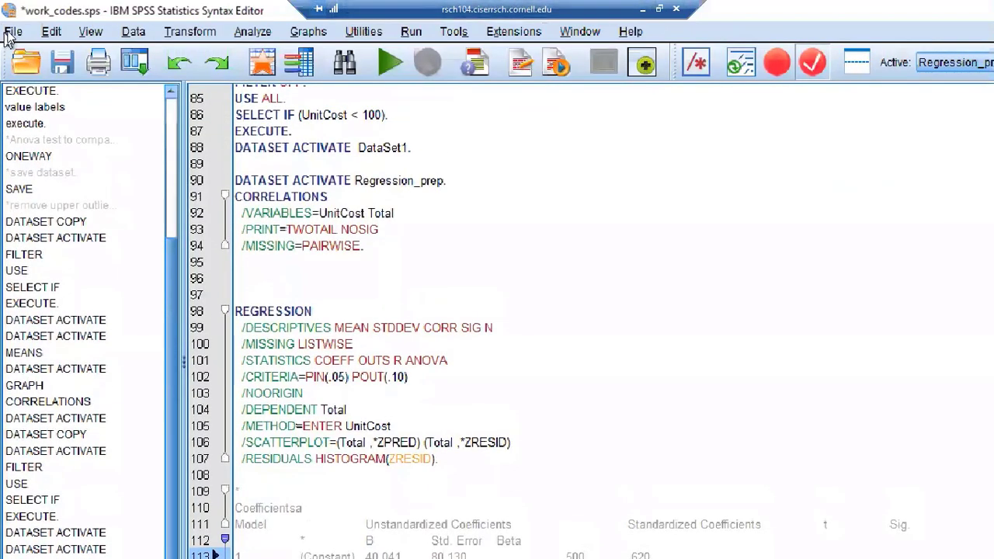
{"action": "left_click", "coordinate": [13, 31]}
{"action": "left_click", "coordinate": [43, 146]}
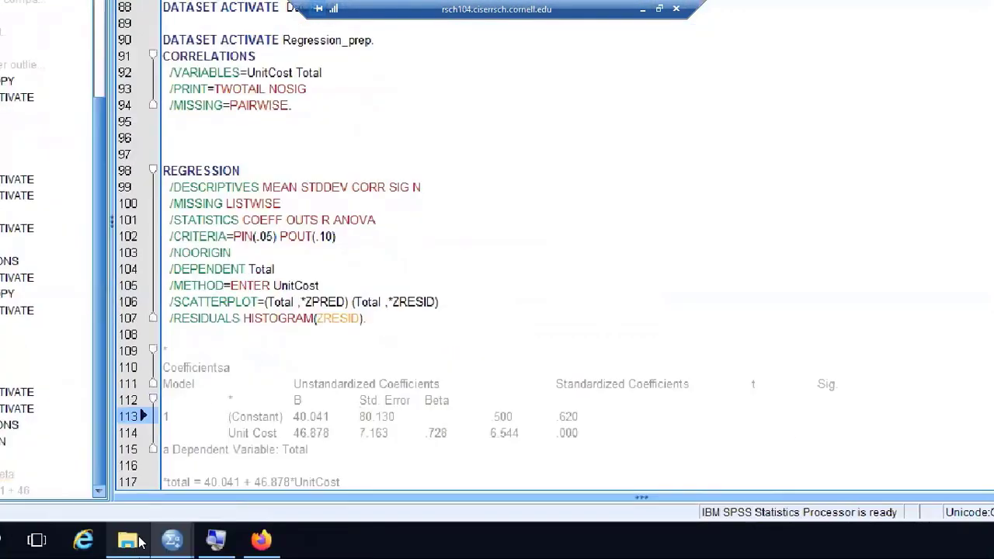
- Save the Outliers_rem dataset in the SPSS folder as "outliers removed" in SPSS Statistics format
{"action": "mouse_move", "coordinate": [165, 541]}
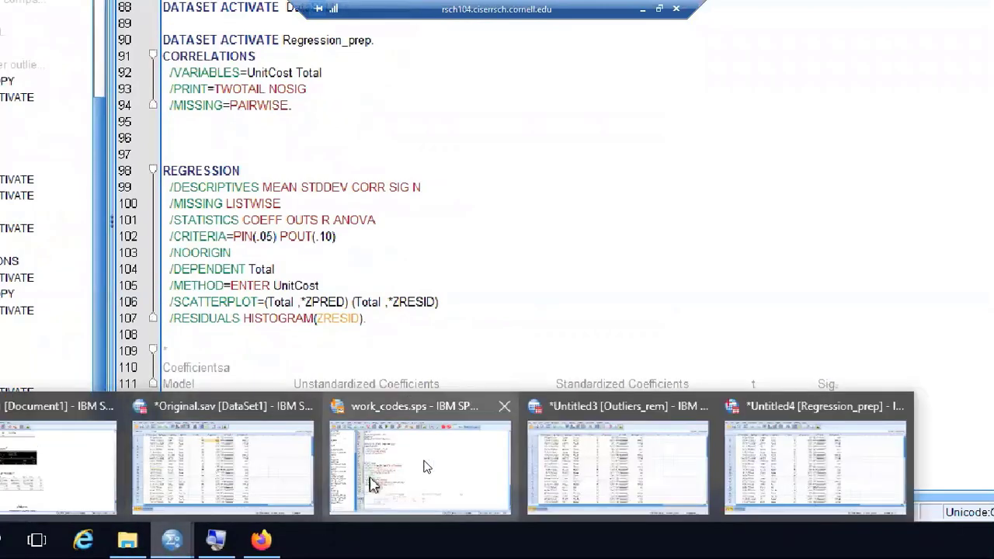
{"action": "left_click", "coordinate": [658, 439]}
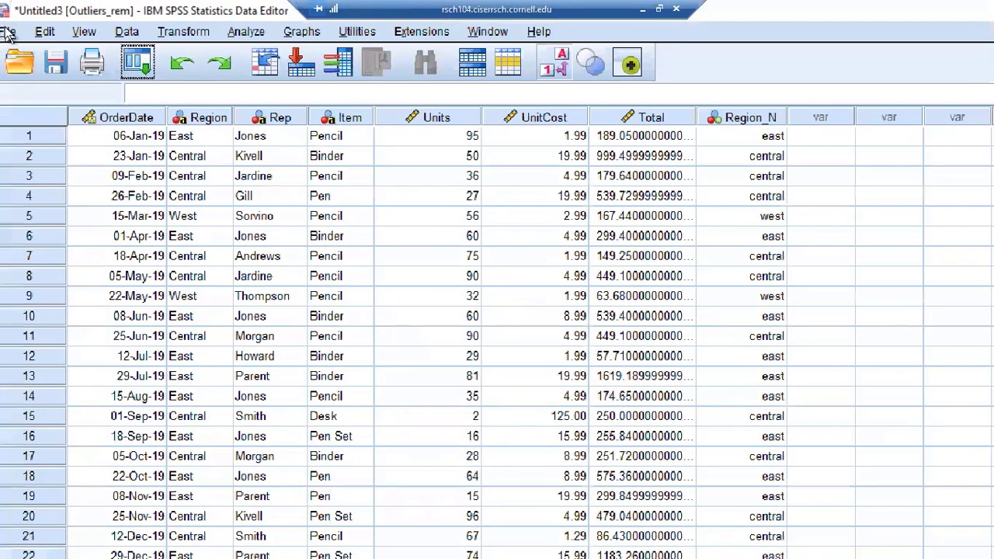
{"action": "left_click", "coordinate": [8, 31]}
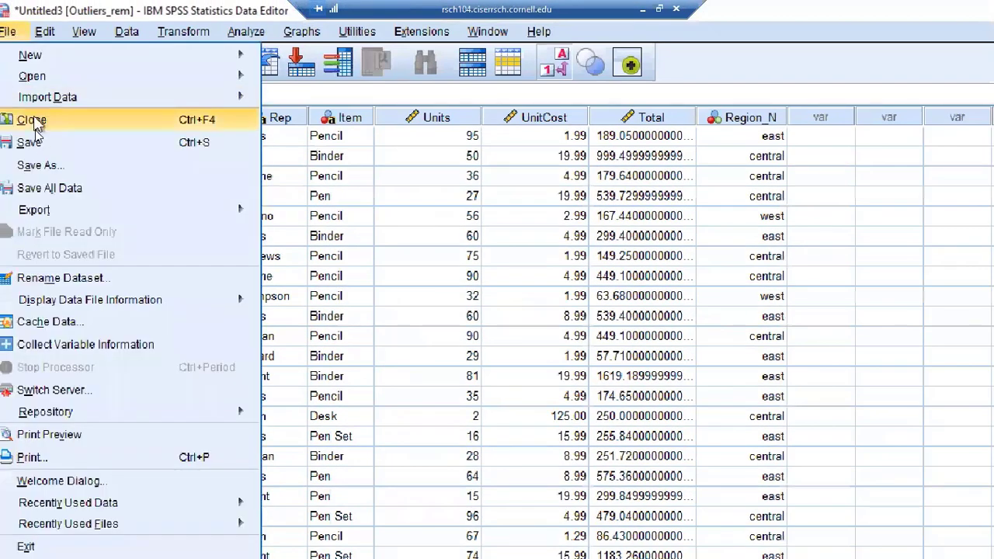
{"action": "left_click", "coordinate": [56, 167]}
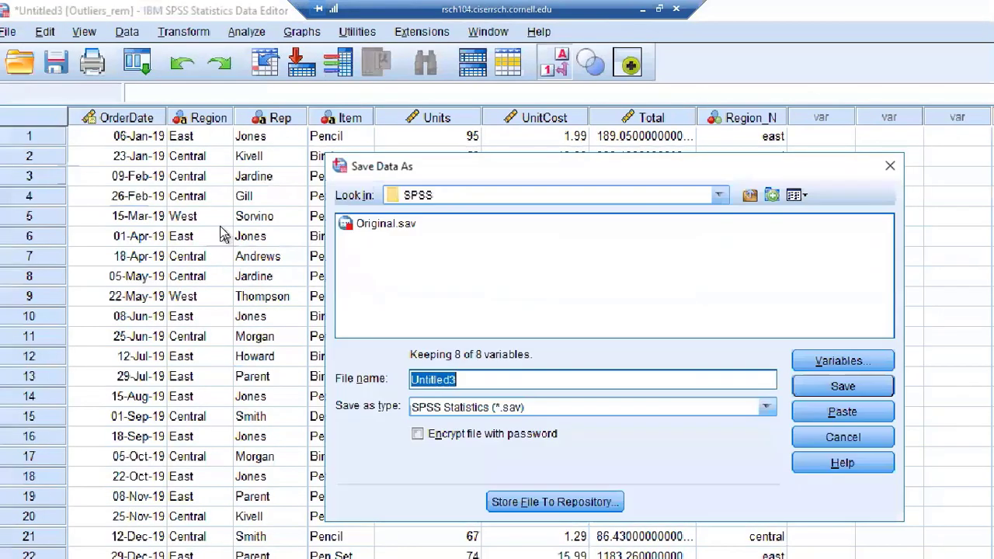
{"action": "type", "text": "outlier"}
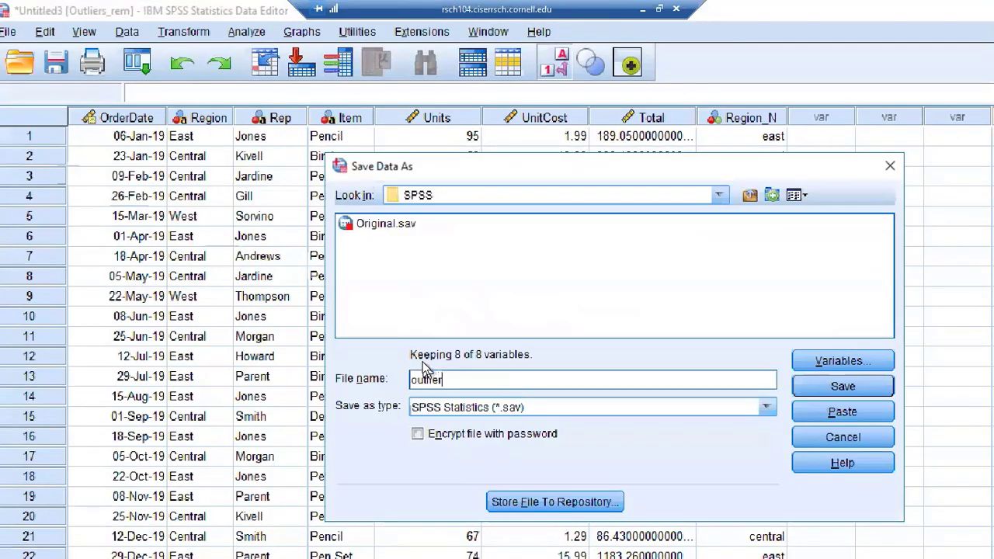
{"action": "type", "text": "s removed"}
{"action": "left_click", "coordinate": [854, 384]}
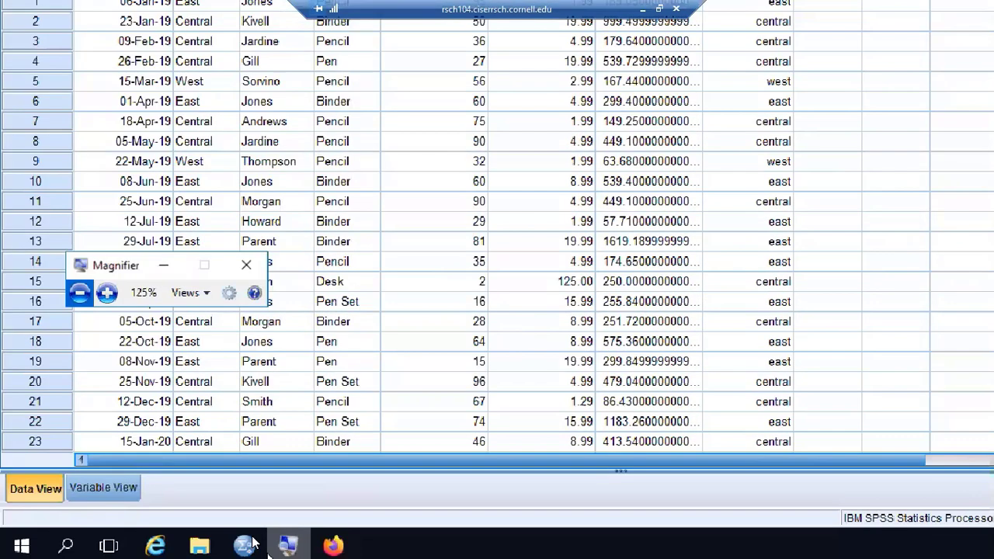
- Save the Regression_prep dataset in the SPSS folder as "Regression prep" in SPSS Statistics format
{"action": "left_click", "coordinate": [249, 545]}
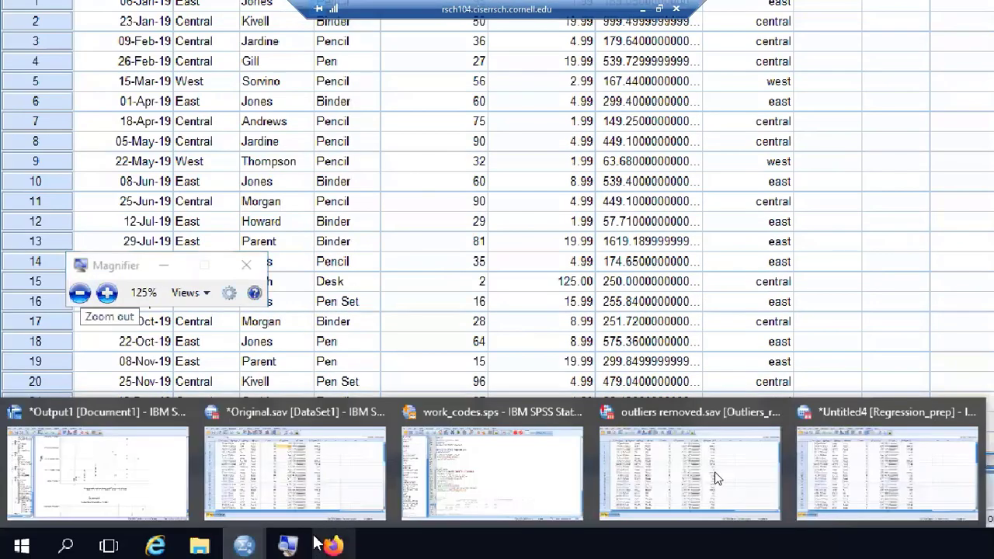
{"action": "left_click", "coordinate": [829, 454]}
{"action": "left_click", "coordinate": [13, 31]}
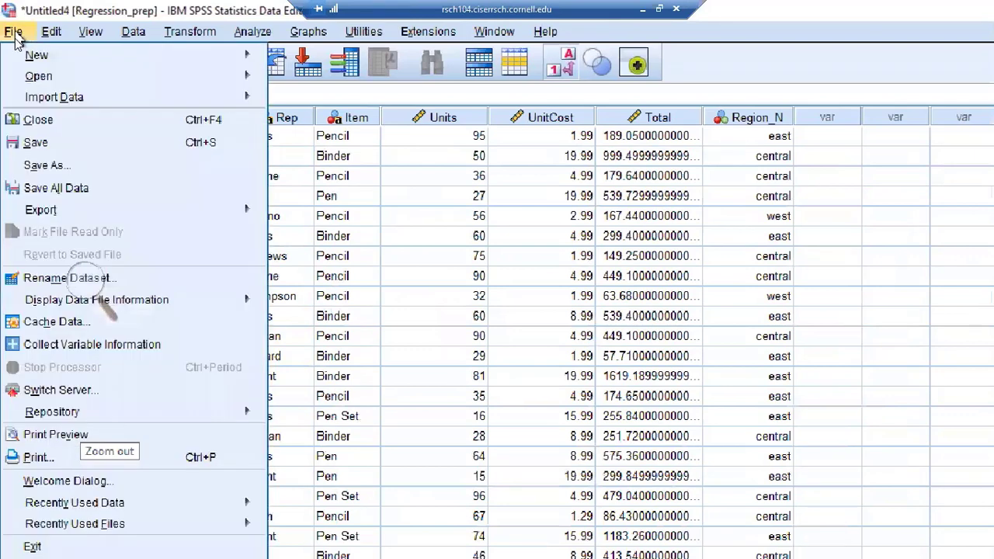
{"action": "left_click", "coordinate": [50, 166]}
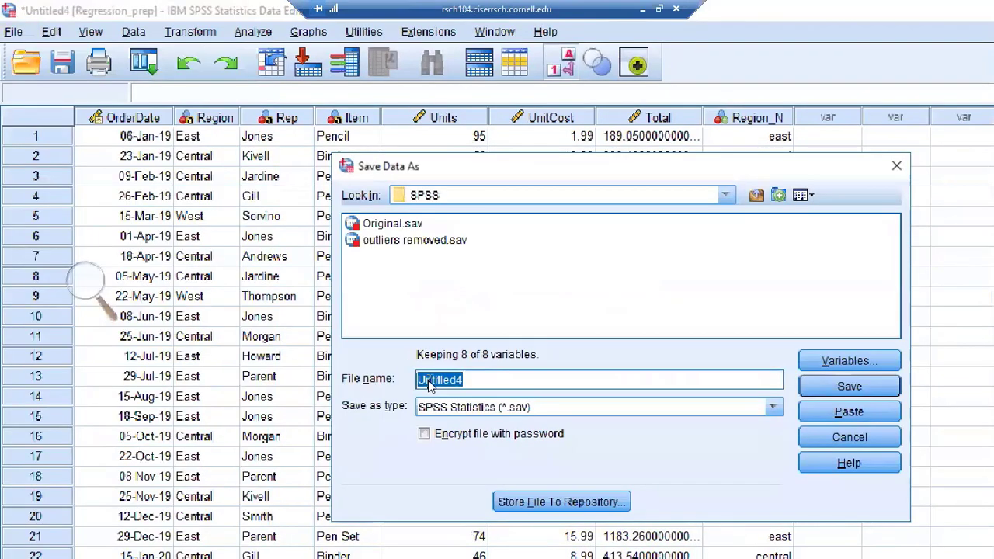
{"action": "type", "text": "Reg"}
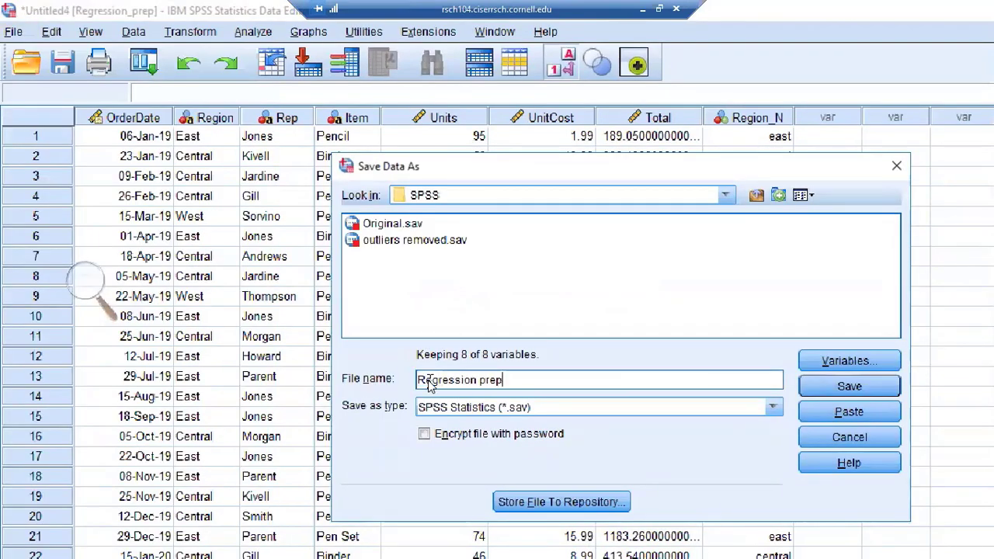
{"action": "type", "text": "ression prep"}
{"action": "left_click", "coordinate": [850, 386]}
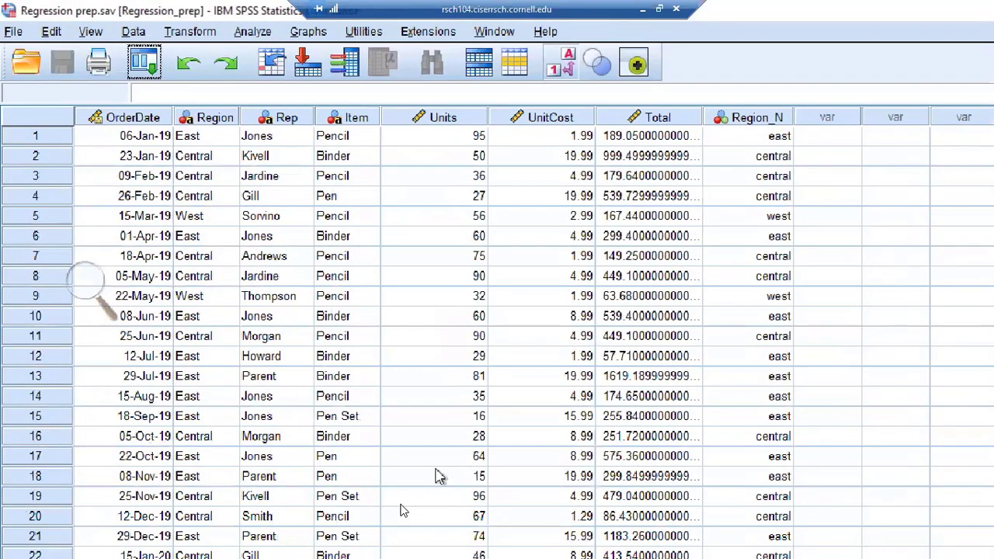
- Check the saved syntax, output and dataset files in the SPSS folder in File Explorer
{"action": "left_click", "coordinate": [215, 543]}
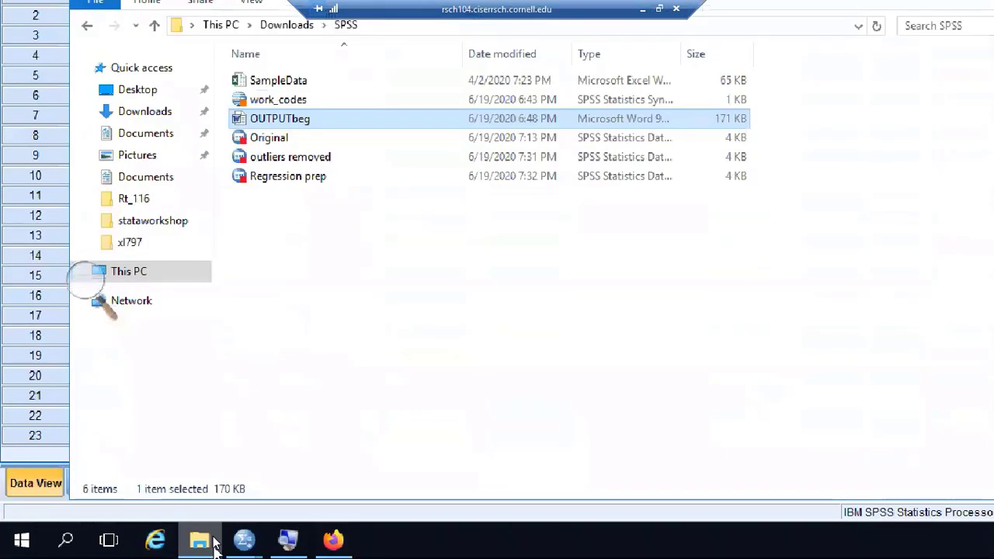
{"action": "left_click", "coordinate": [311, 232]}
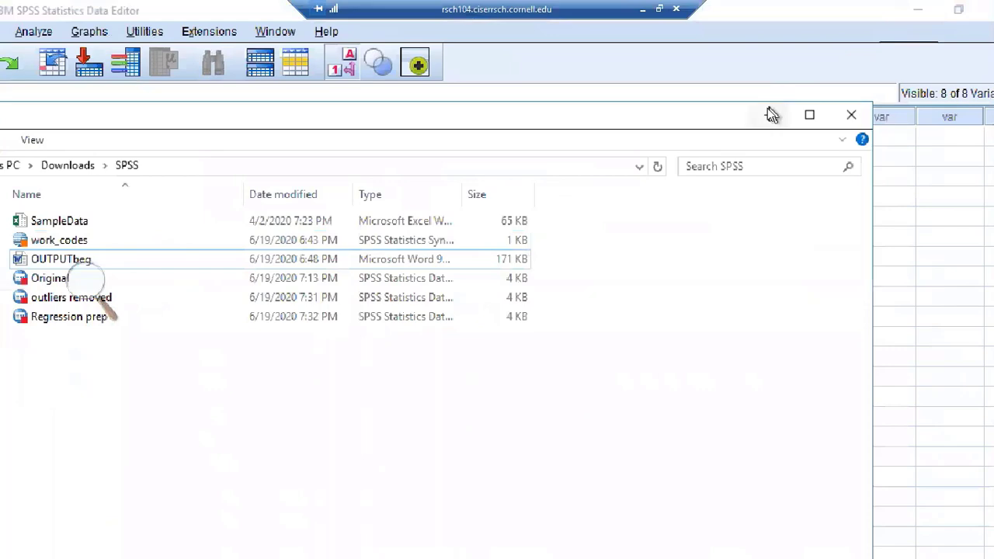
{"action": "left_click", "coordinate": [767, 110]}
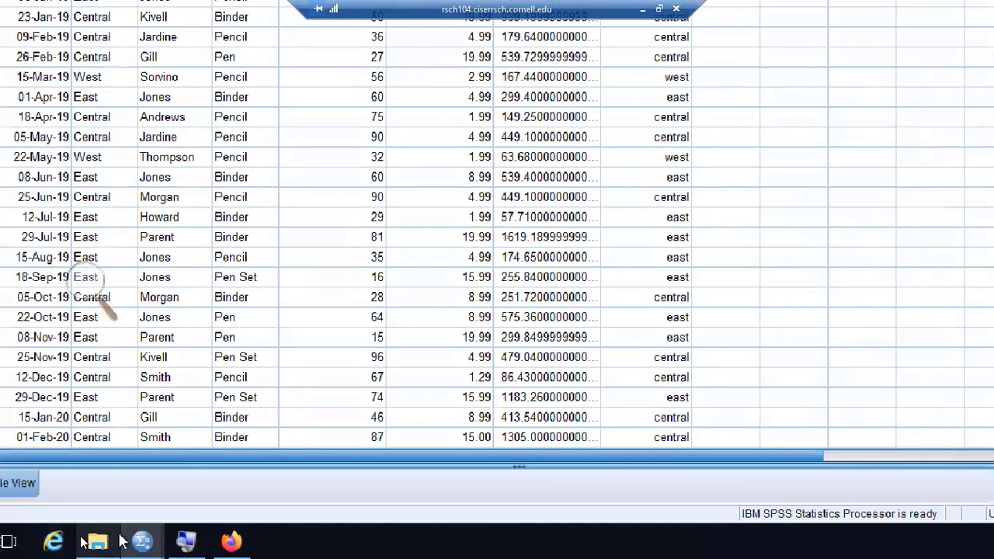
- Export the Regression_prep dataset to the SPSS folder as Excel file "Regression prep.xlsx", with variable names and value labels instead of data values
{"action": "mouse_move", "coordinate": [142, 541]}
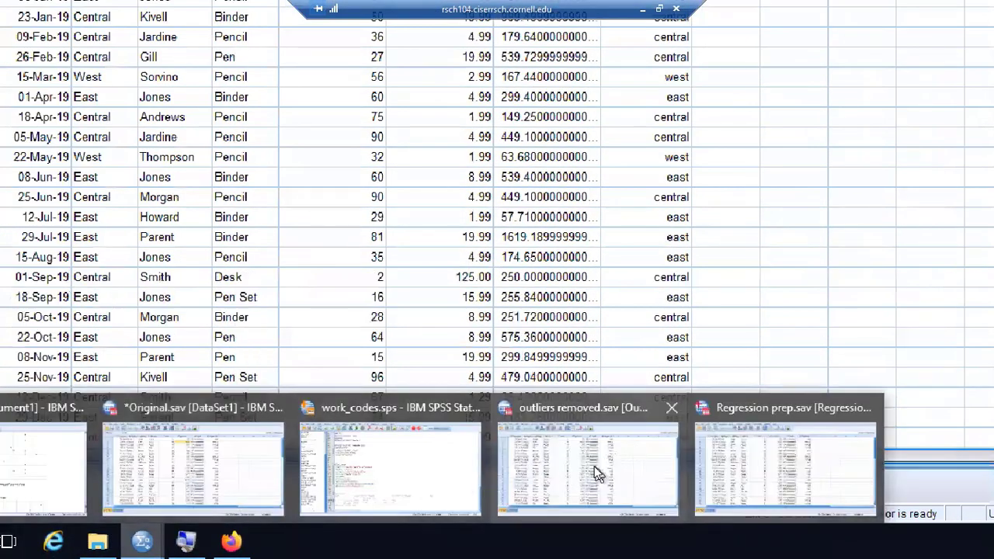
{"action": "left_click", "coordinate": [744, 468]}
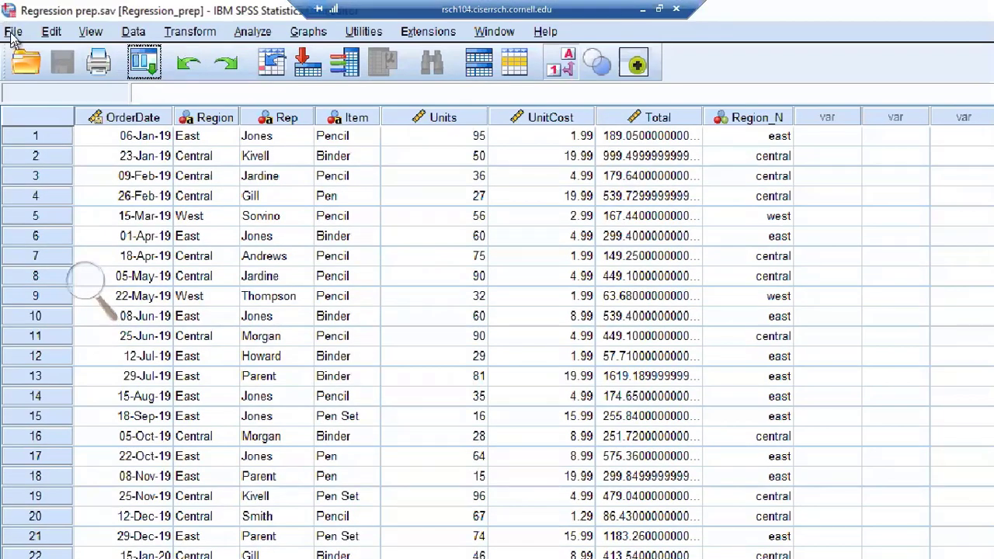
{"action": "left_click", "coordinate": [13, 32]}
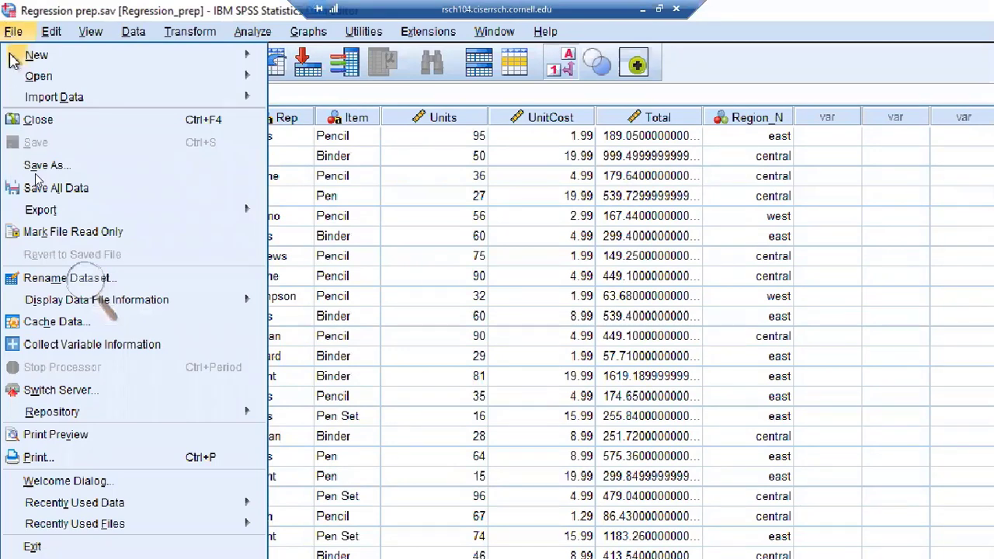
{"action": "mouse_move", "coordinate": [48, 216]}
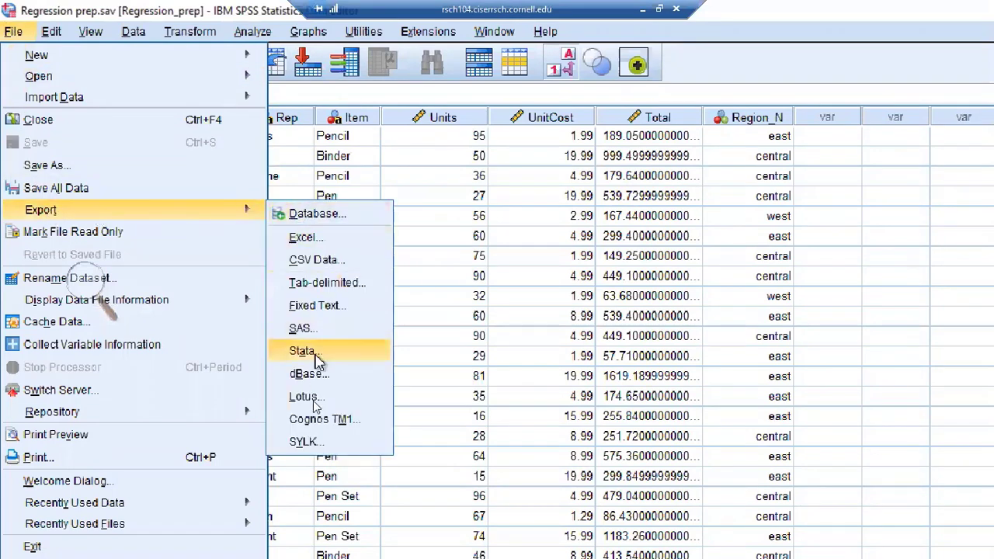
{"action": "left_click", "coordinate": [323, 242]}
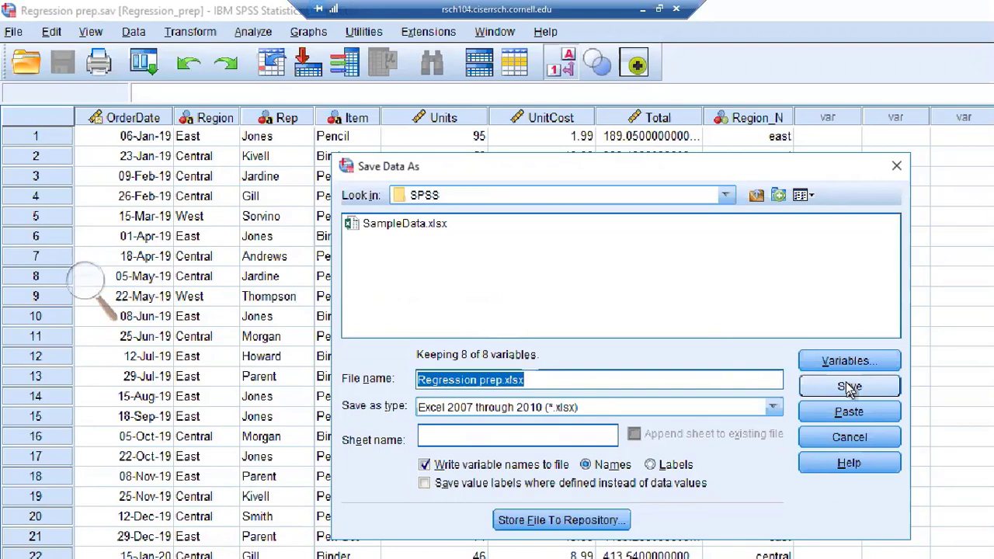
{"action": "left_click", "coordinate": [453, 483]}
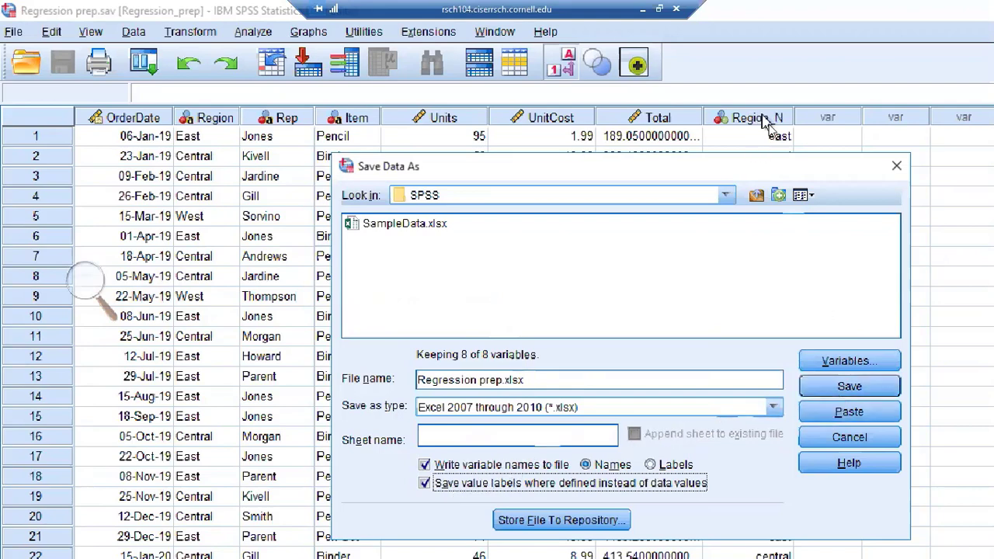
{"action": "left_click", "coordinate": [864, 398]}
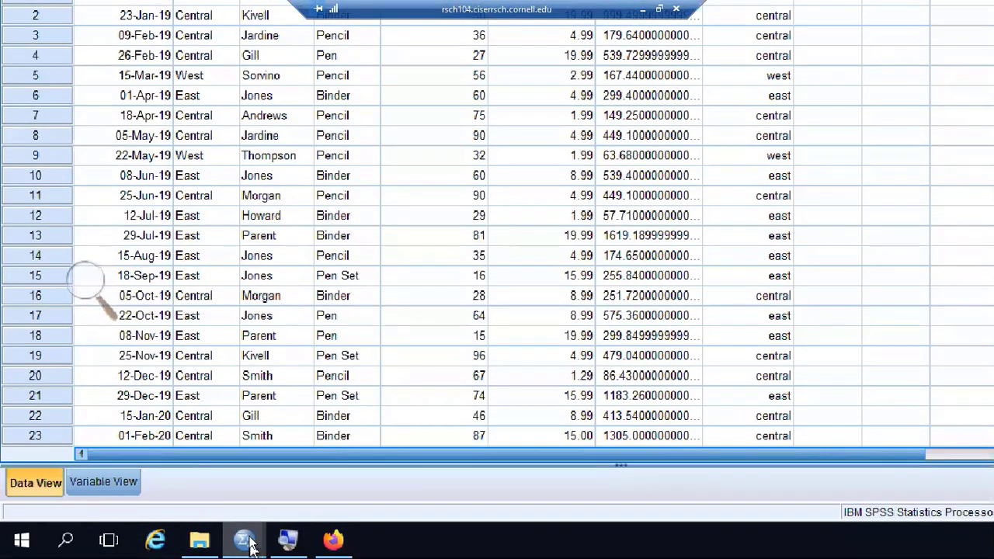
- Examine the regression scatterplots, the data save and export log, and the residual histogram in the Output1 document
{"action": "mouse_move", "coordinate": [244, 540]}
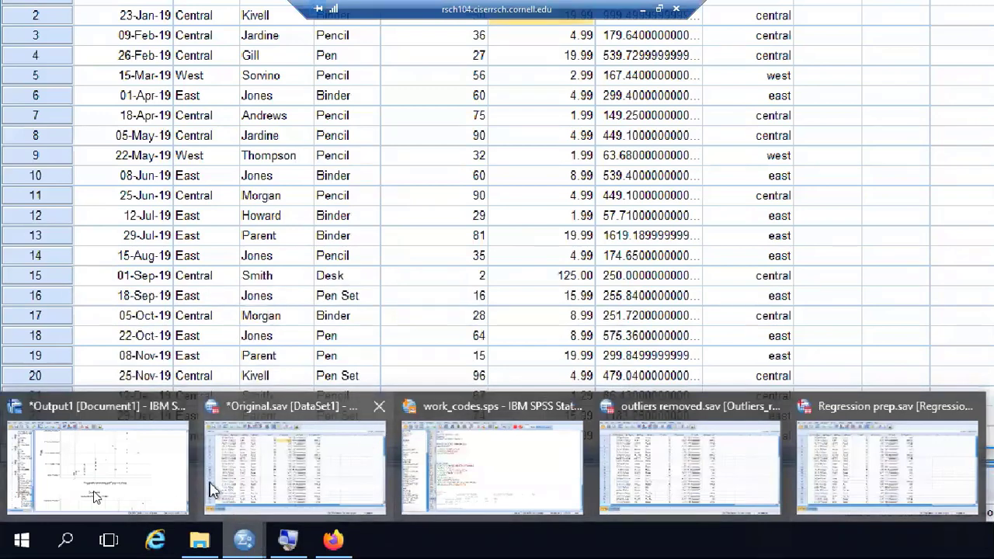
{"action": "left_click", "coordinate": [88, 476]}
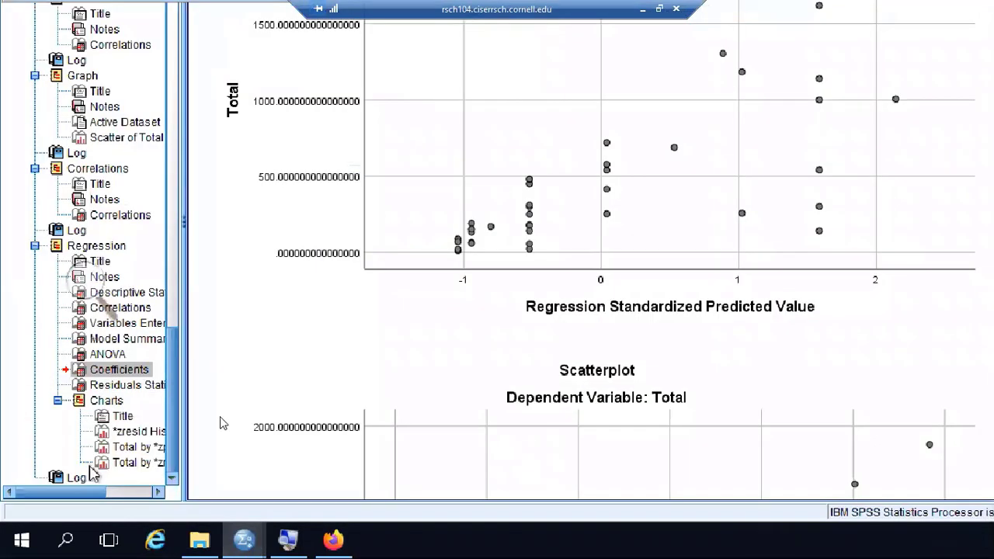
{"action": "scroll", "coordinate": [535, 306], "scroll_direction": "down", "scroll_amount": 5}
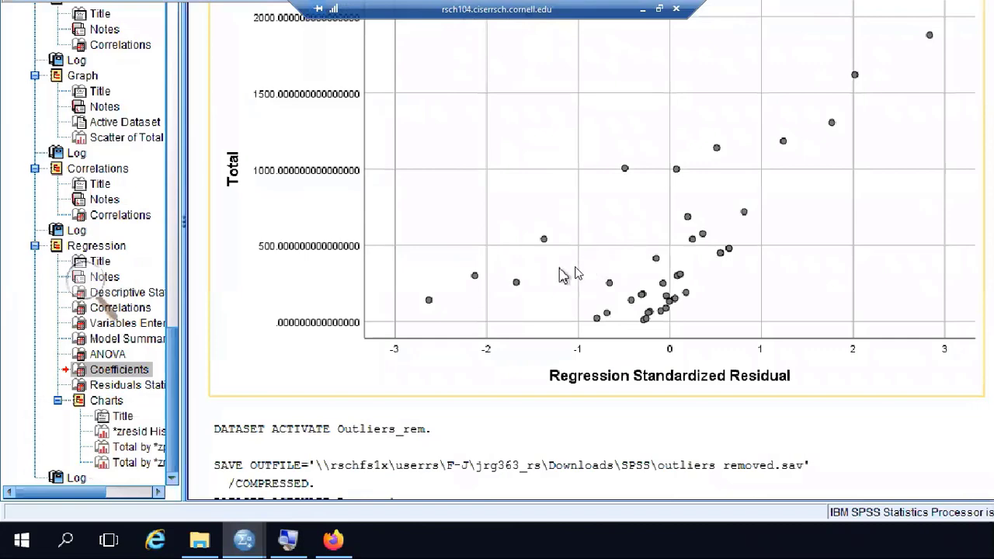
{"action": "scroll", "coordinate": [719, 275], "scroll_direction": "up", "scroll_amount": 10}
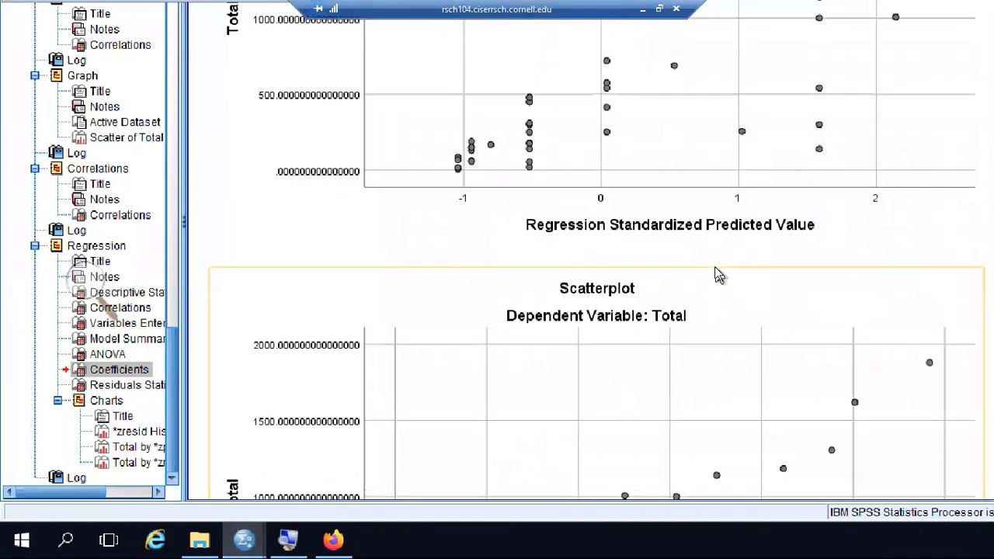
{"action": "scroll", "coordinate": [718, 275], "scroll_direction": "down", "scroll_amount": 3}
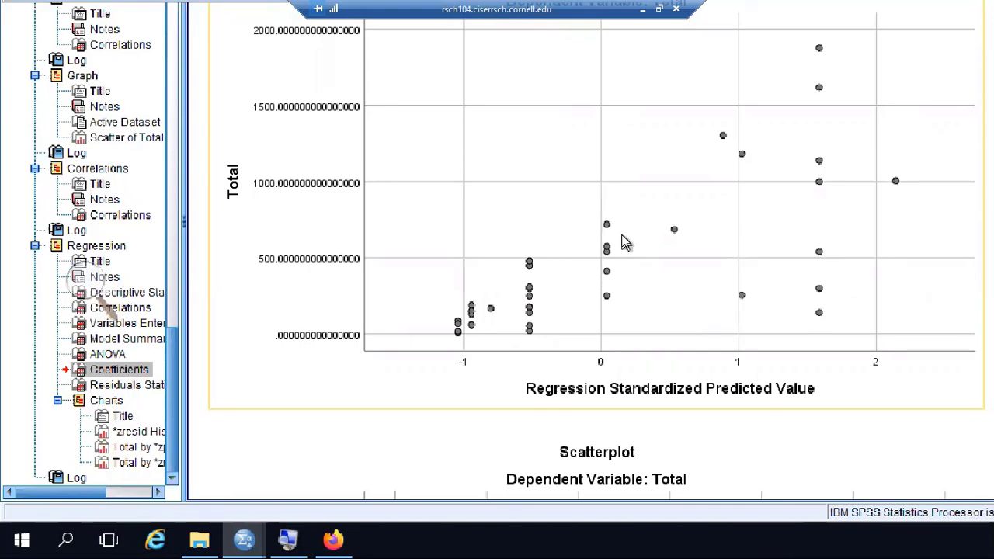
{"action": "double_click", "coordinate": [698, 199]}
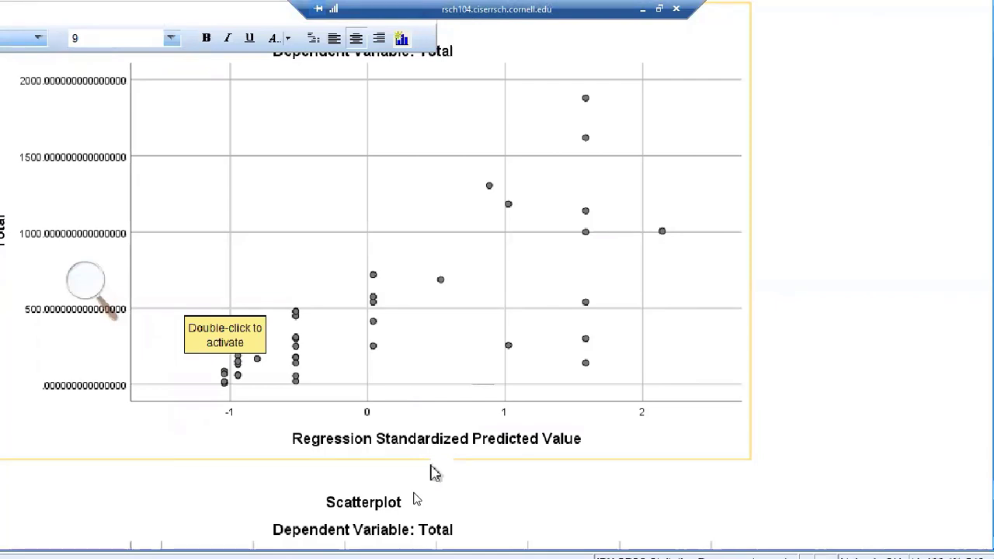
{"action": "scroll", "coordinate": [466, 188], "scroll_direction": "down", "scroll_amount": 10}
{"action": "scroll", "coordinate": [485, 225], "scroll_direction": "up", "scroll_amount": 4}
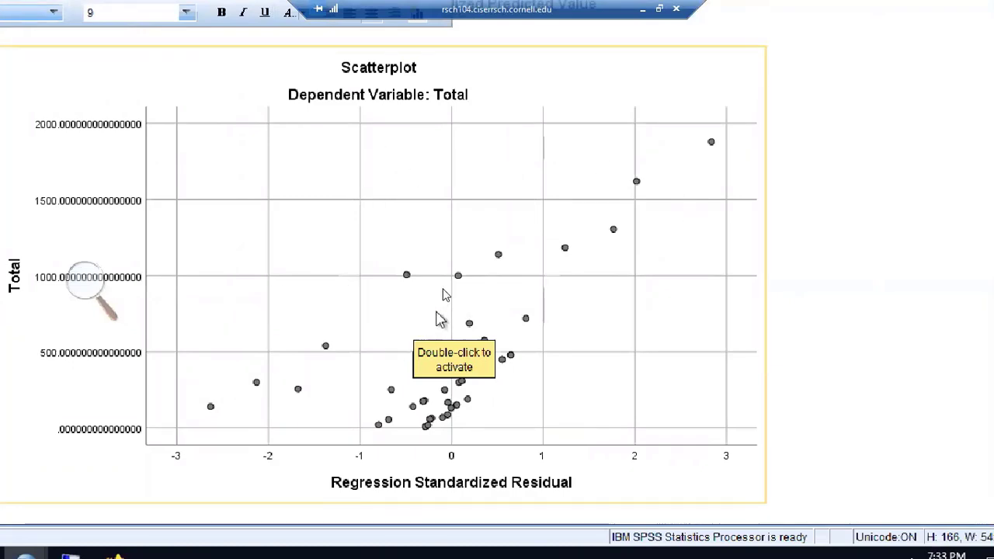
{"action": "scroll", "coordinate": [475, 365], "scroll_direction": "down", "scroll_amount": 8}
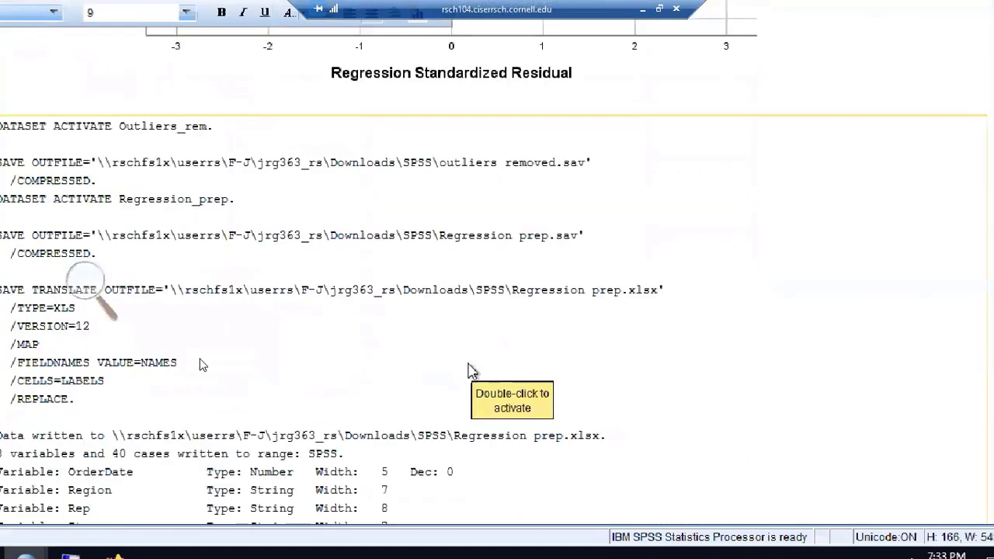
{"action": "scroll", "coordinate": [328, 339], "scroll_direction": "down", "scroll_amount": 3}
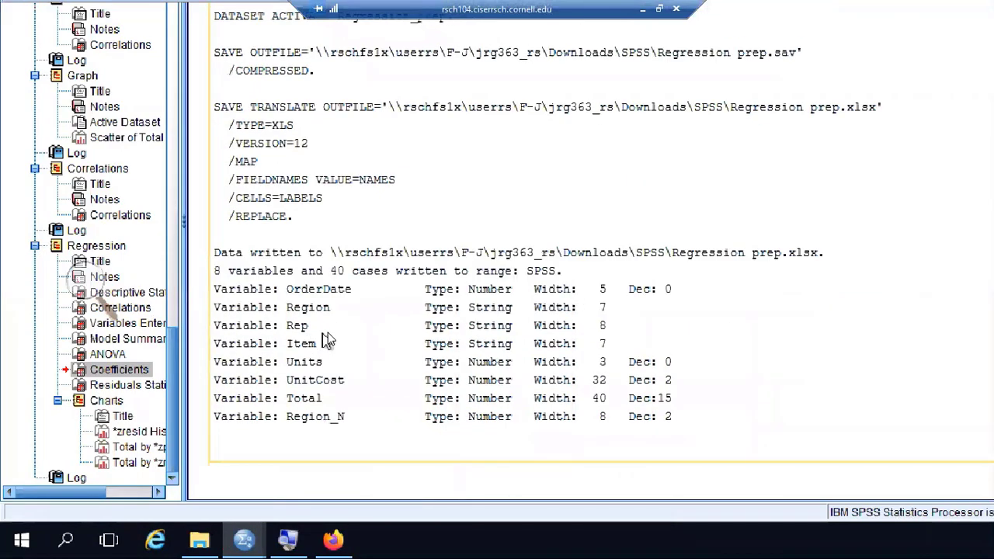
{"action": "scroll", "coordinate": [334, 342], "scroll_direction": "up", "scroll_amount": 2}
{"action": "scroll", "coordinate": [336, 341], "scroll_direction": "up", "scroll_amount": 10}
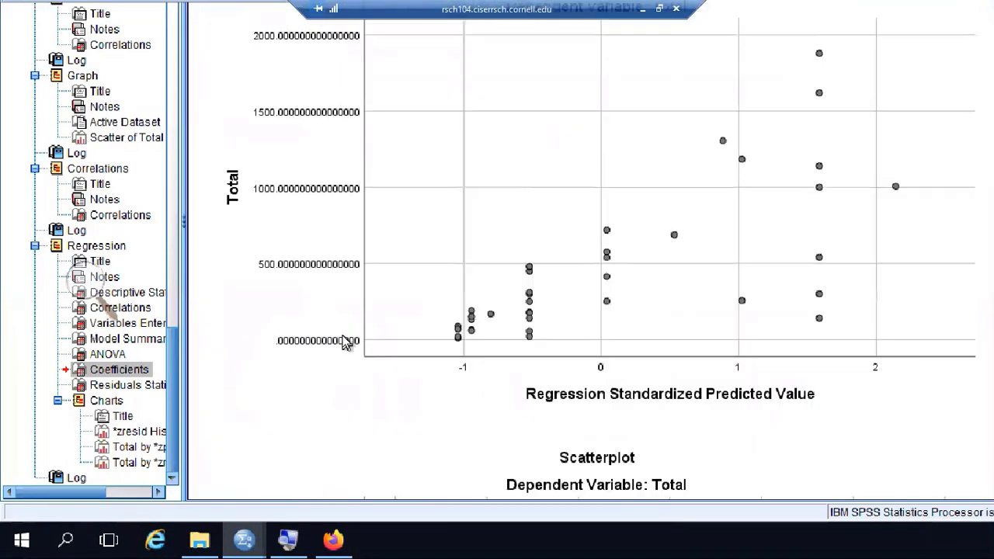
{"action": "scroll", "coordinate": [346, 340], "scroll_direction": "up", "scroll_amount": 5}
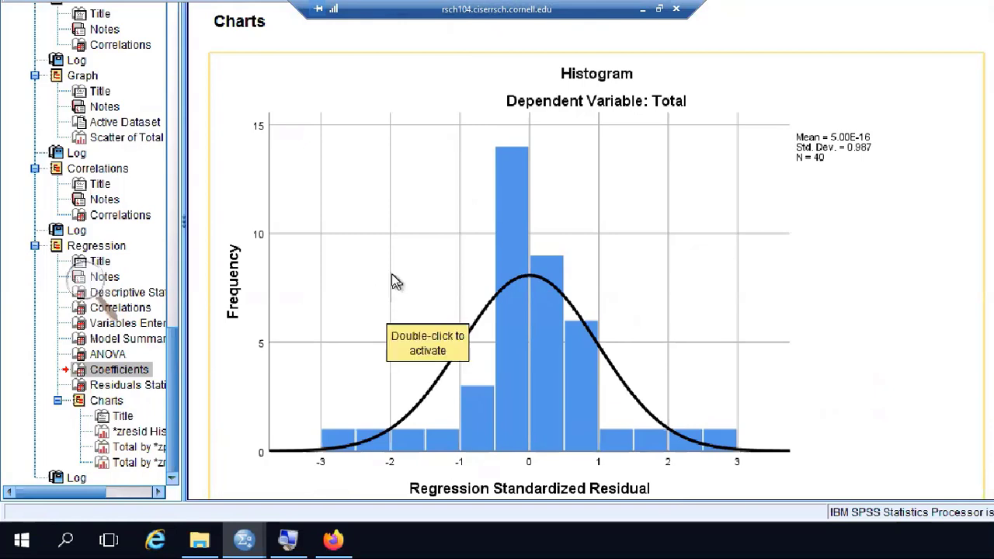
{"action": "scroll", "coordinate": [386, 243], "scroll_direction": "up", "scroll_amount": 6}
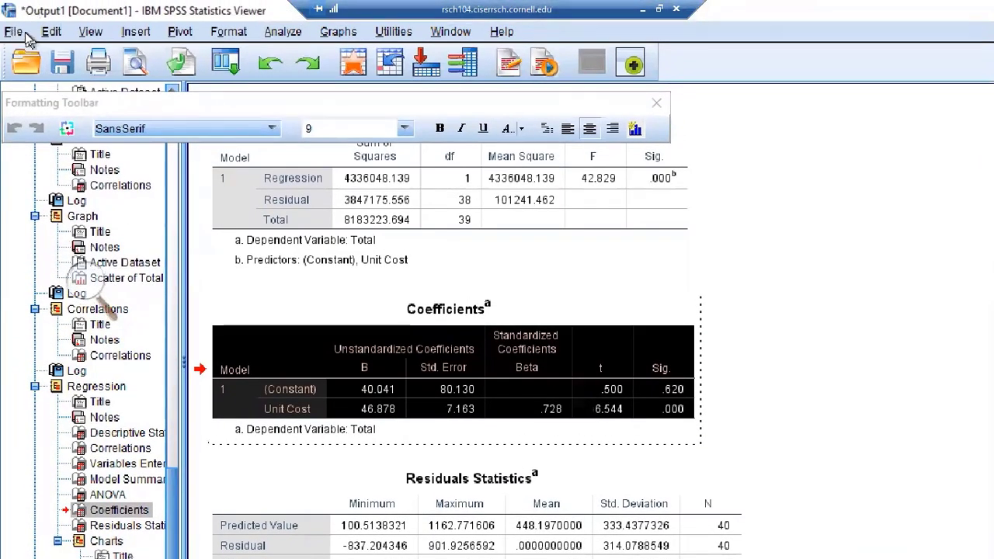
- End in-place editing of the Coefficients table in the output document
{"action": "left_click", "coordinate": [16, 33]}
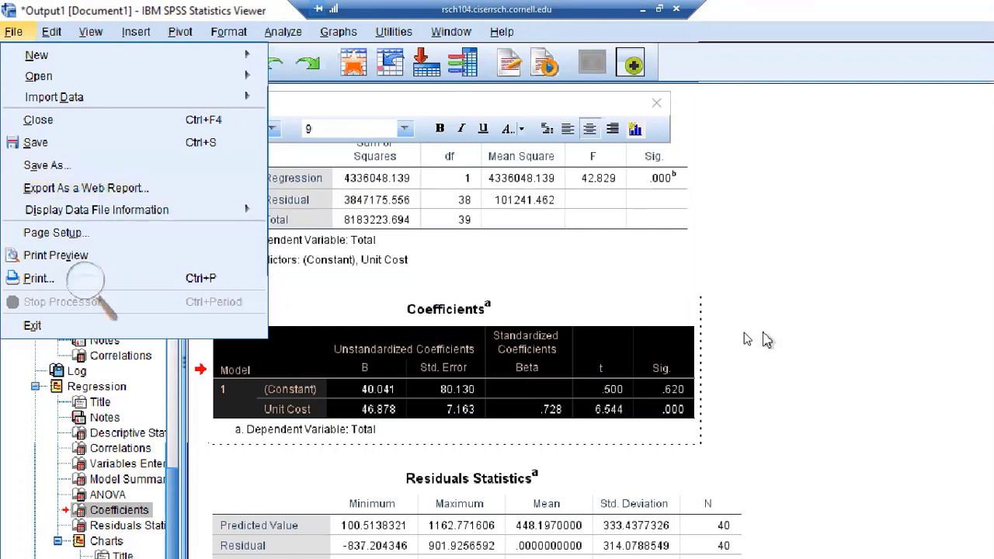
{"action": "left_click", "coordinate": [535, 319]}
{"action": "left_click", "coordinate": [541, 317]}
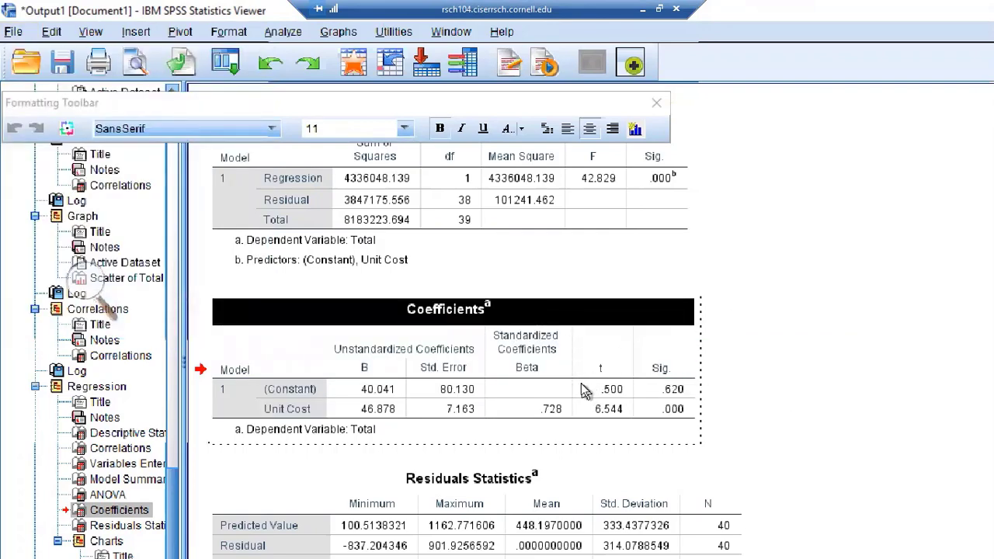
{"action": "left_click", "coordinate": [14, 34]}
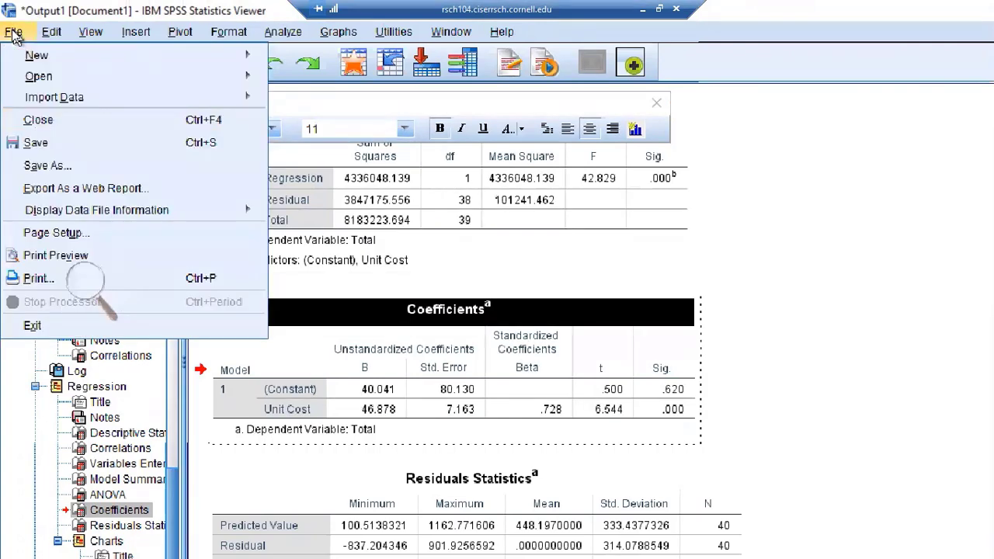
{"action": "left_click", "coordinate": [17, 37]}
{"action": "left_click", "coordinate": [921, 359]}
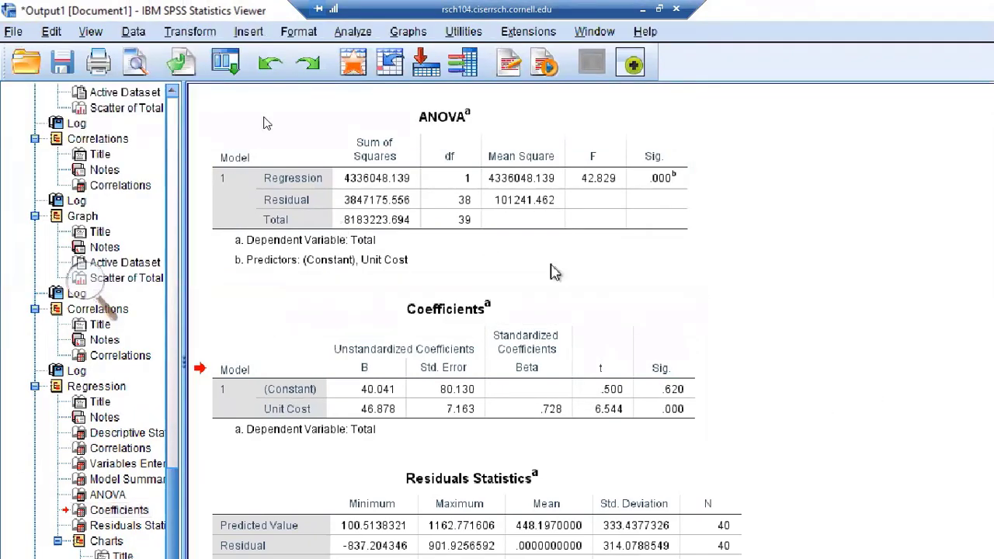
- Export all output objects as a Word/RTF document named OUTPUTend.doc in the SPSS folder
{"action": "left_click", "coordinate": [14, 34]}
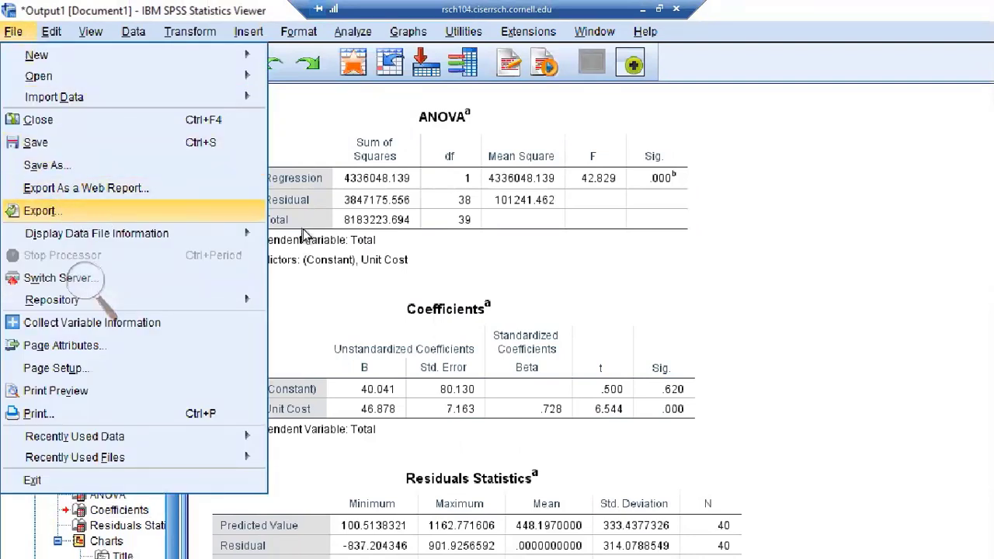
{"action": "key", "text": "Return"}
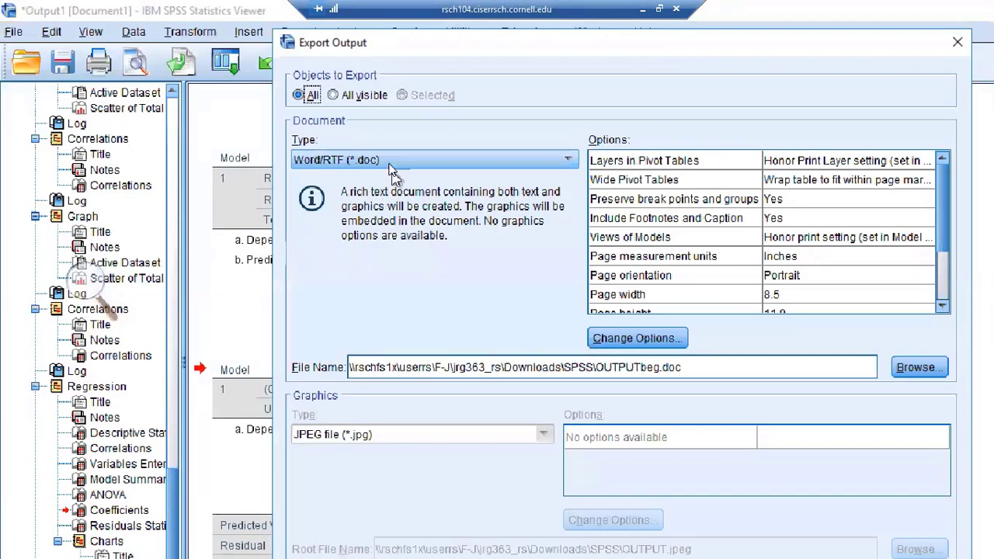
{"action": "triple_click", "coordinate": [659, 368]}
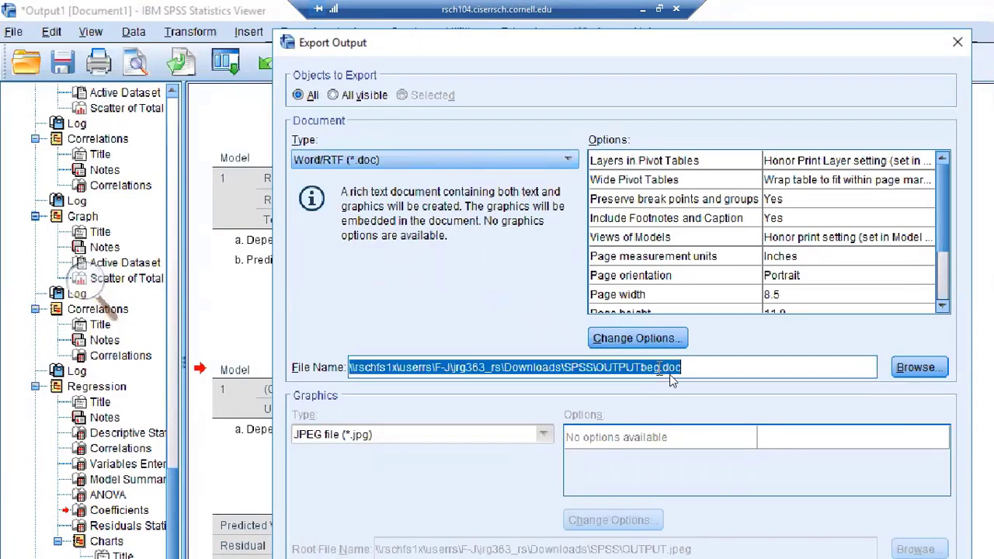
{"action": "left_click", "coordinate": [660, 367]}
{"action": "key", "text": "BackSpace"}
{"action": "key", "text": "BackSpace"}
{"action": "key", "text": "BackSpace"}
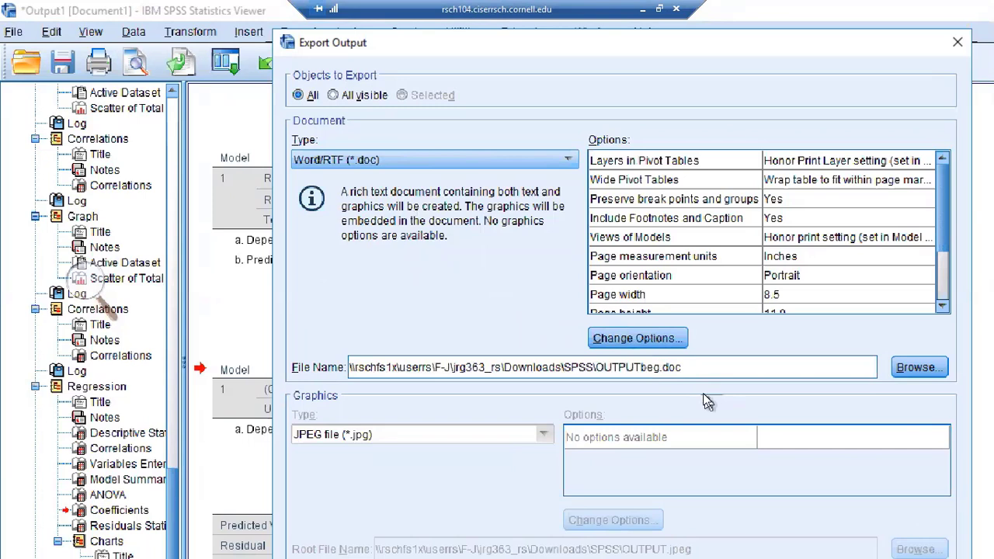
{"action": "type", "text": "end"}
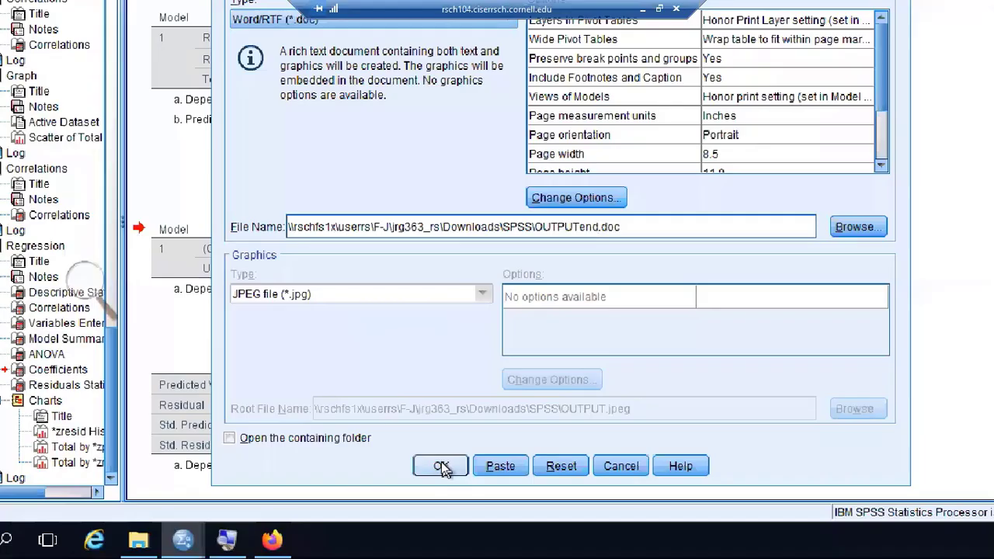
{"action": "left_click", "coordinate": [439, 466]}
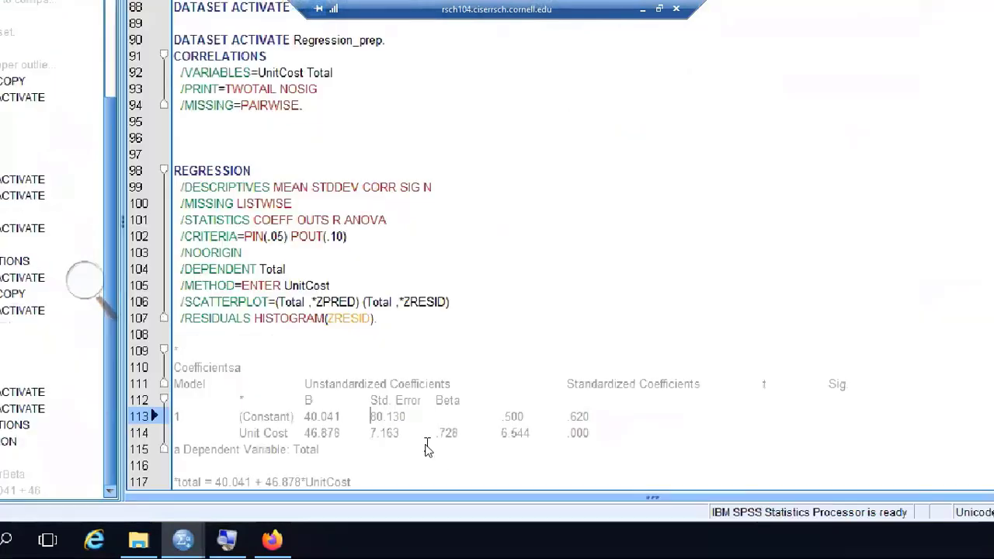
- Open the exported OUTPUTend document from the SPSS folder in Word, check its contents, and close it
{"action": "scroll", "coordinate": [245, 447], "scroll_direction": "up", "scroll_amount": 20}
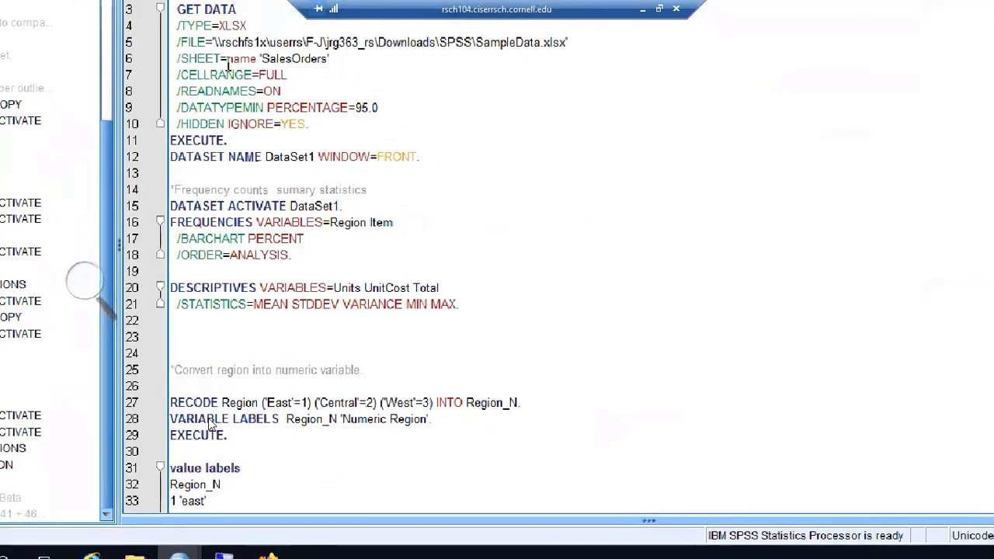
{"action": "left_click", "coordinate": [134, 540]}
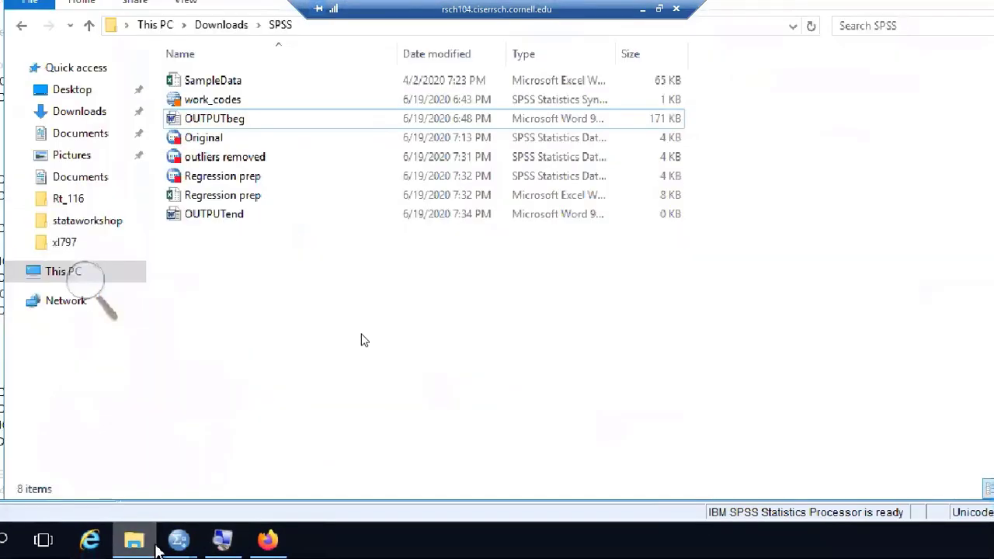
{"action": "double_click", "coordinate": [229, 215]}
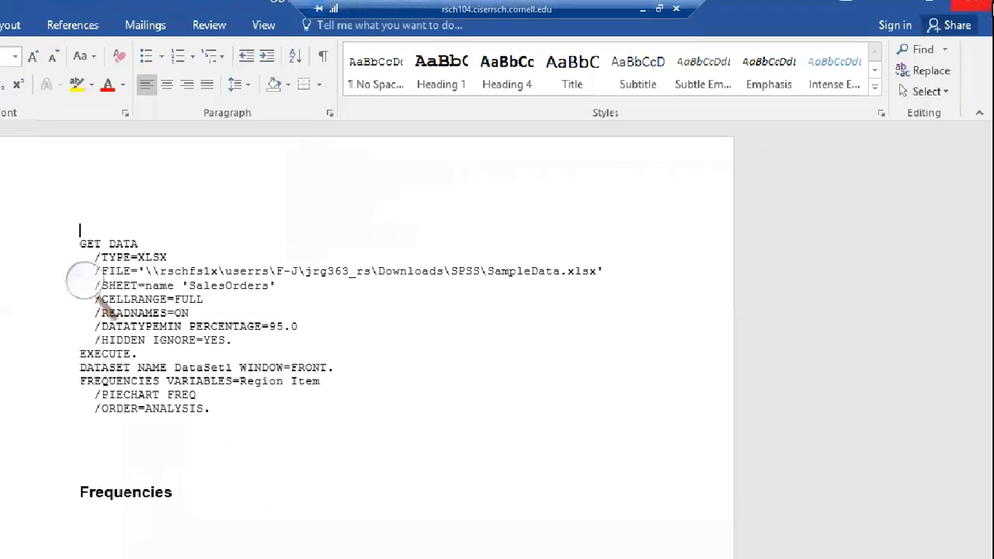
{"action": "left_click", "coordinate": [974, 4]}
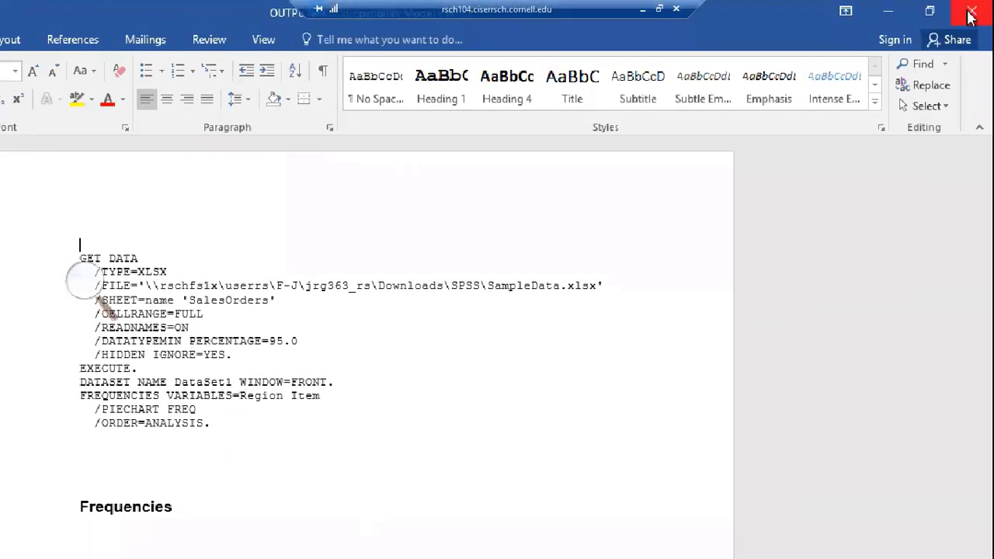